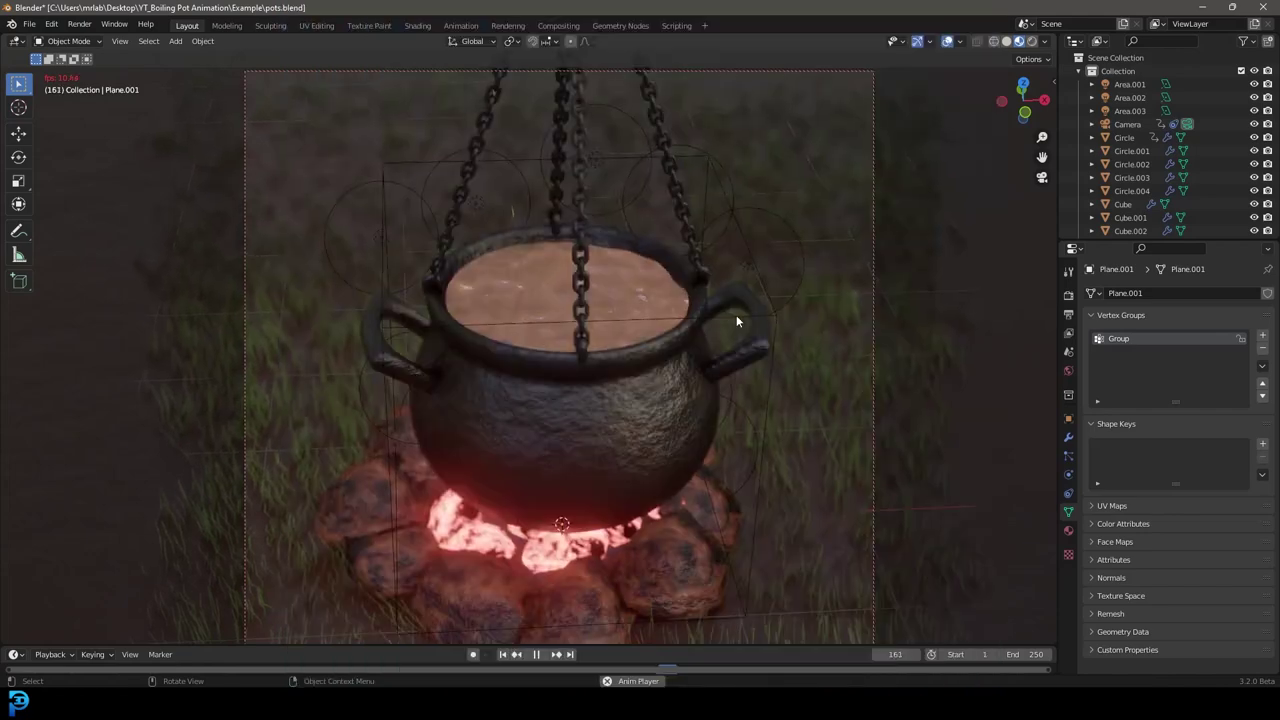
# Preview the finished pot scene in Solid shading and enlarge the timeline area.
pyautogui.press('z')
pyautogui.click(794, 361)
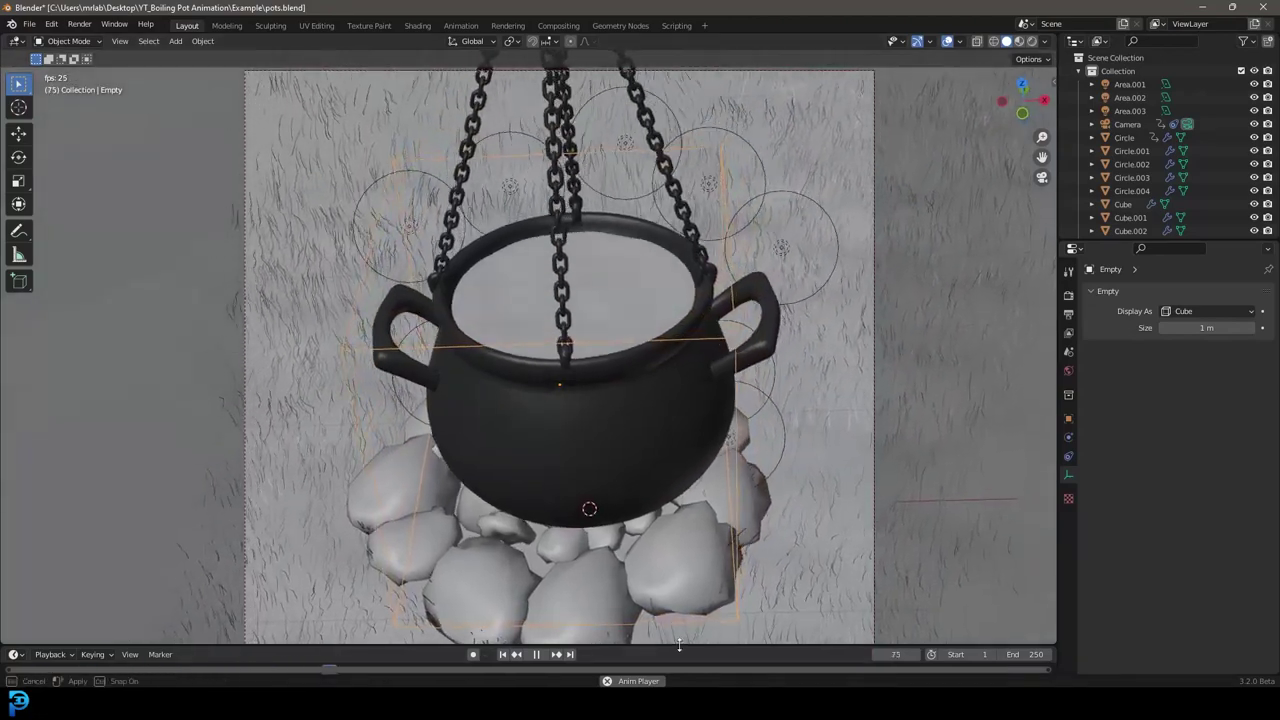
pyautogui.moveTo(677, 646); pyautogui.dragTo(680, 596)
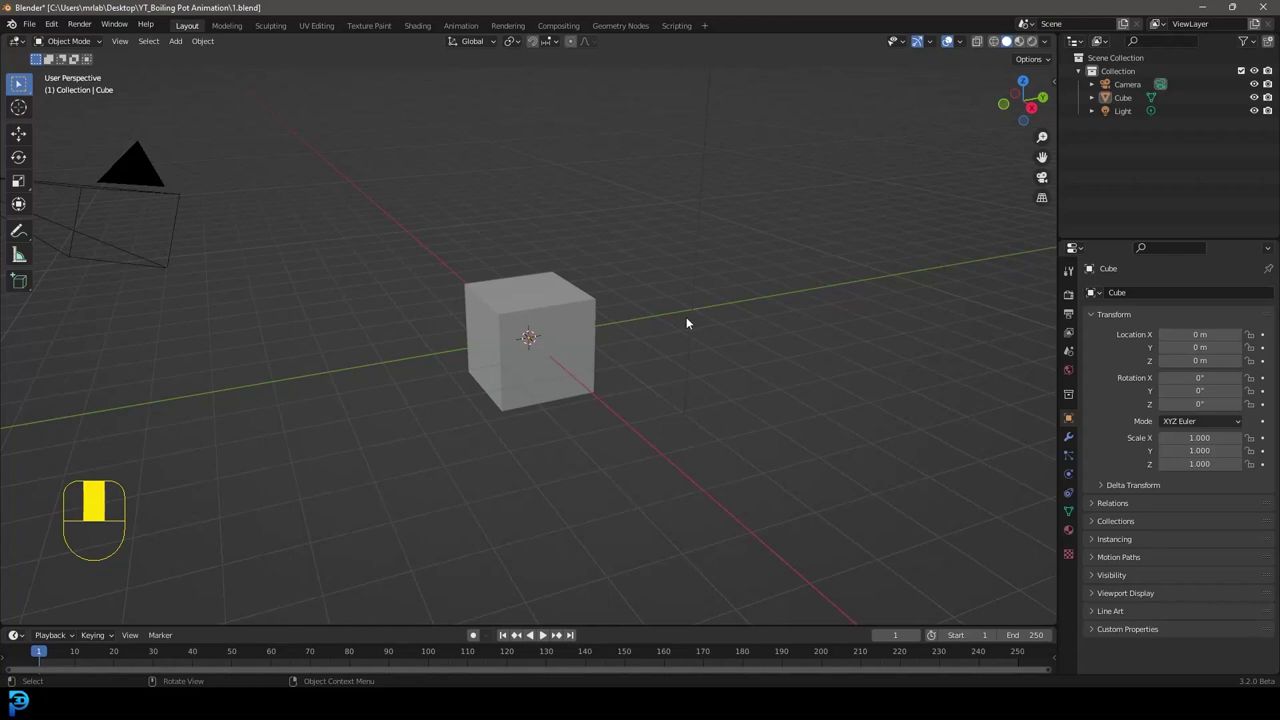
# Delete the default cube and add a UV sphere at the scene origin.
pyautogui.scroll(-4, 648, 343)
pyautogui.click(535, 345)
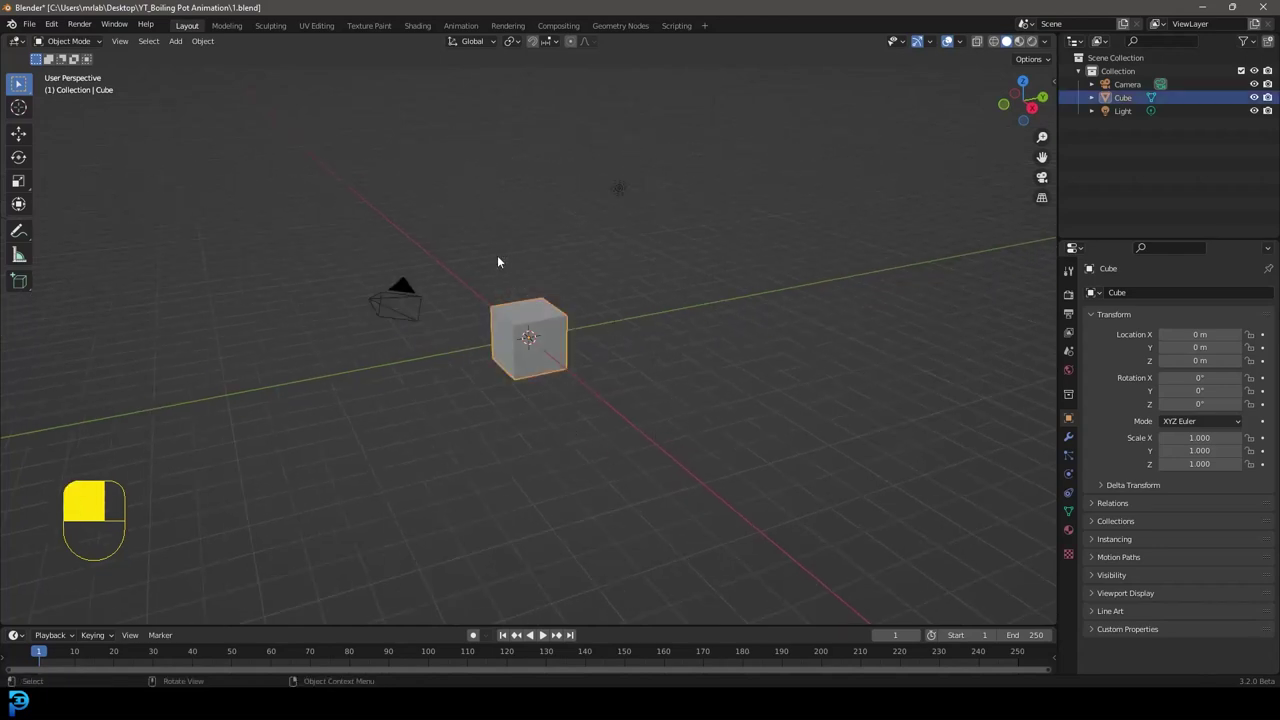
pyautogui.scroll(2, 527, 289)
pyautogui.press('Delete')
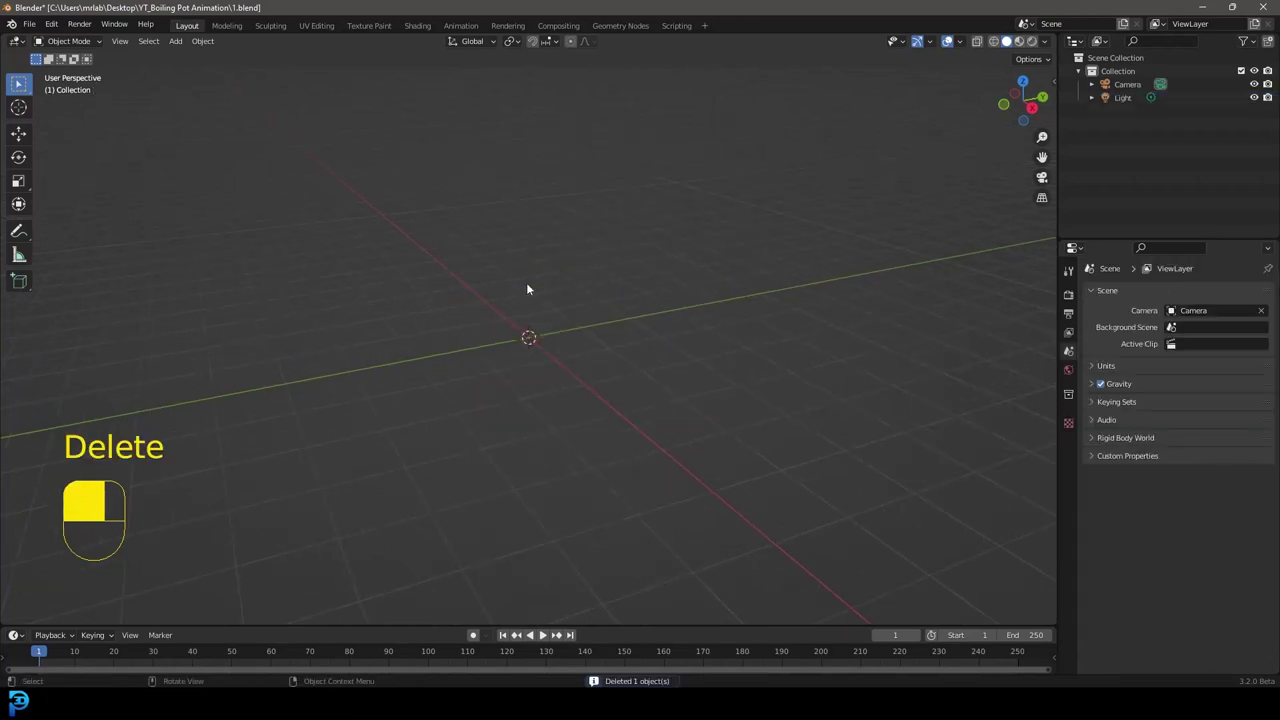
pyautogui.hotkey('shift', 'a')
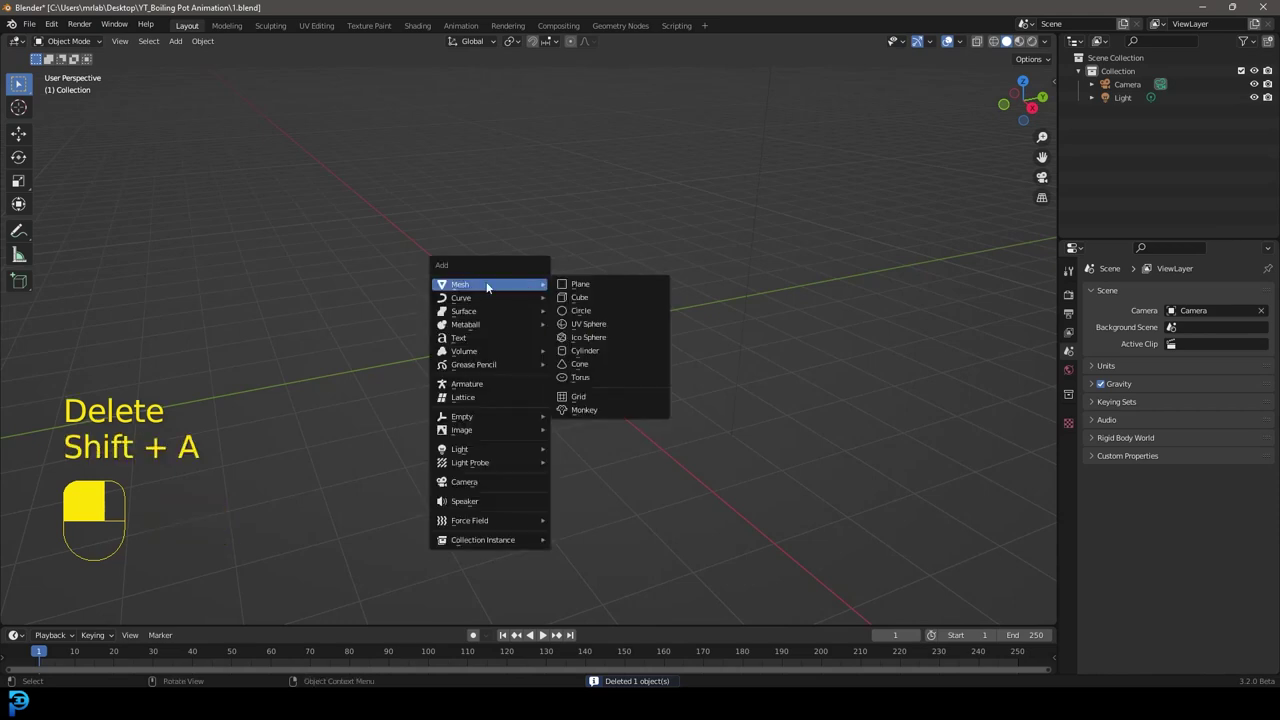
pyautogui.click(603, 325)
pyautogui.scroll(3, 480, 335)
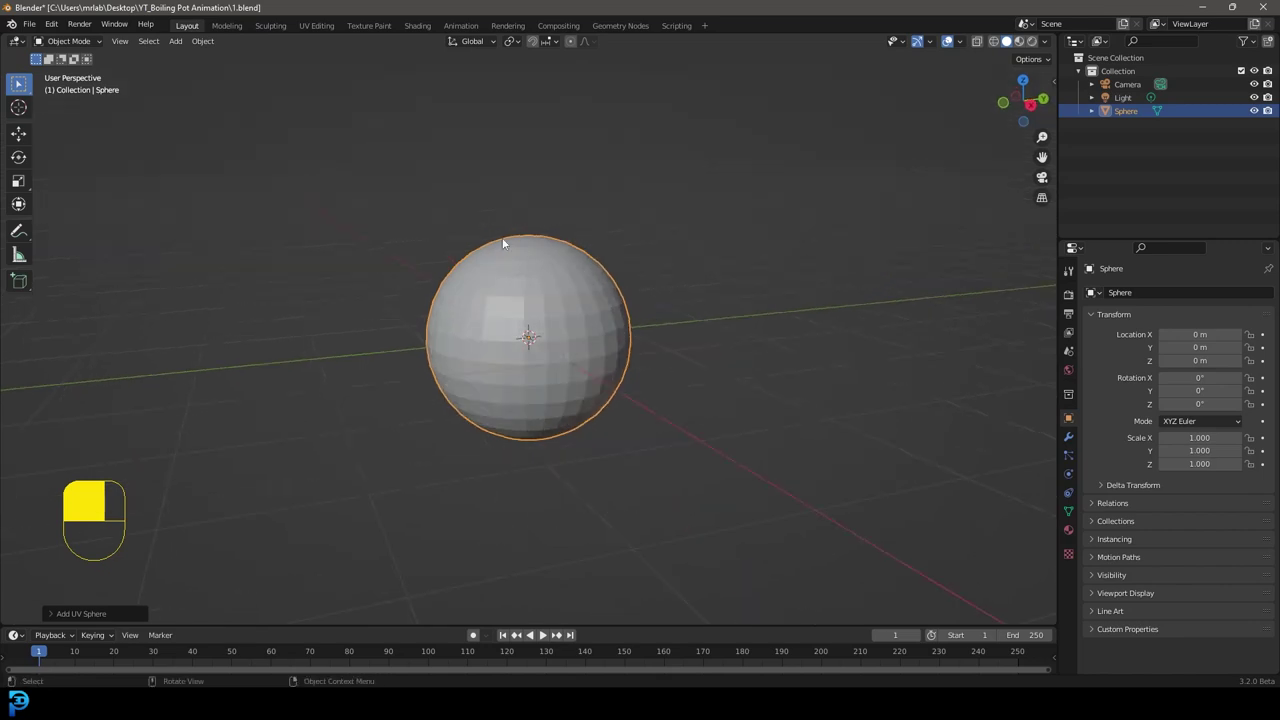
# Flatten the sphere's underside by raising its bottom vertex about 0.2 m along Z with smooth proportional editing, influence size 1.21 m.
pyautogui.press('Tab')
pyautogui.press('KP_1')
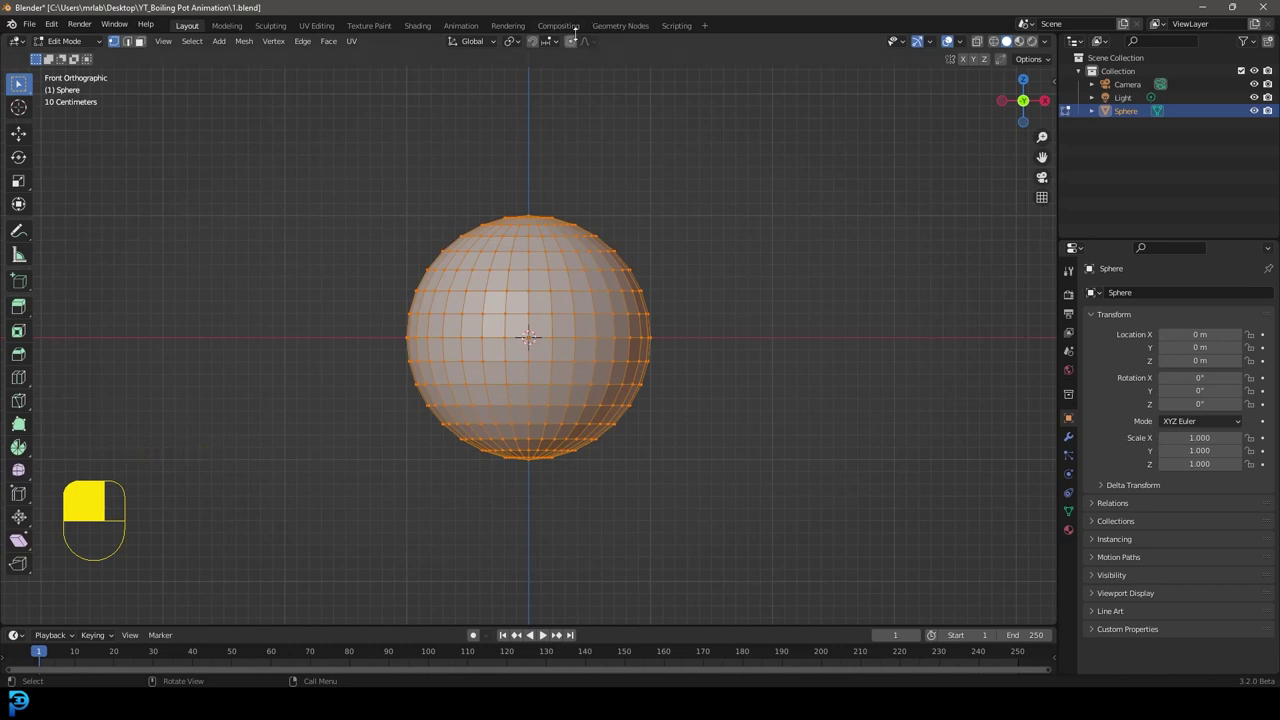
pyautogui.moveTo(482, 481); pyautogui.dragTo(526, 468)
pyautogui.moveTo(524, 466); pyautogui.dragTo(557, 419, button='middle')
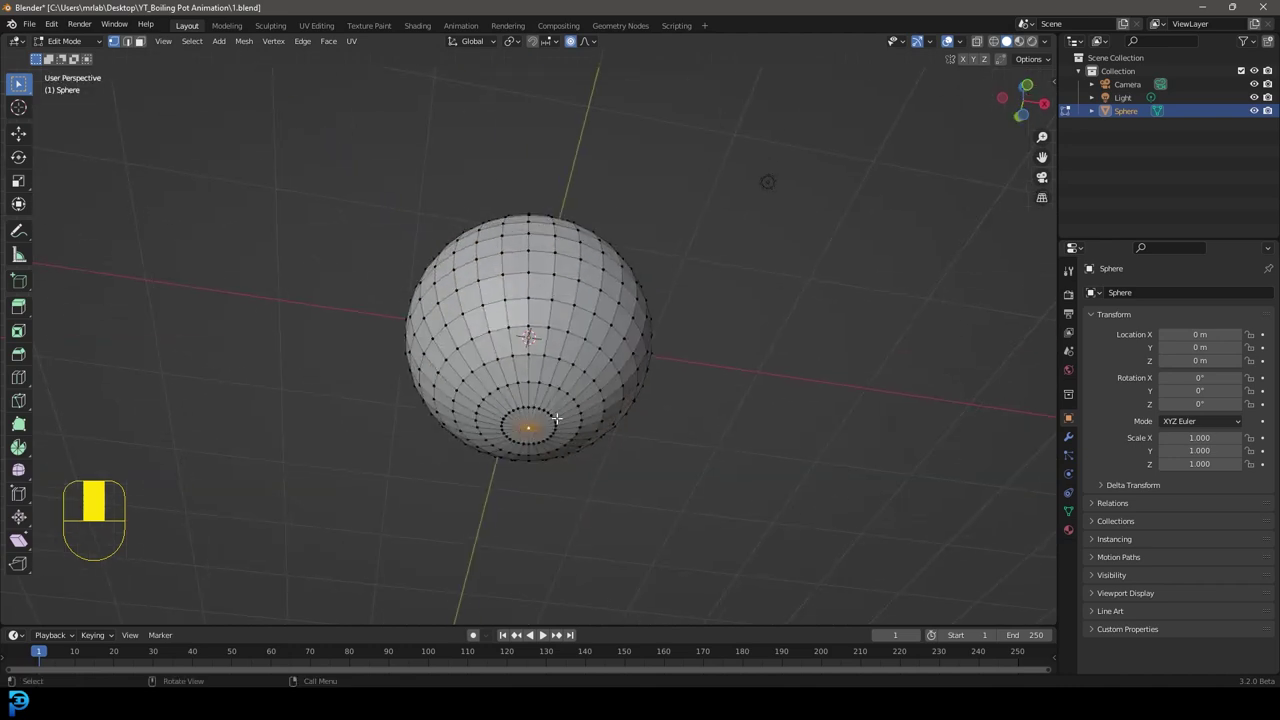
pyautogui.press('KP_1')
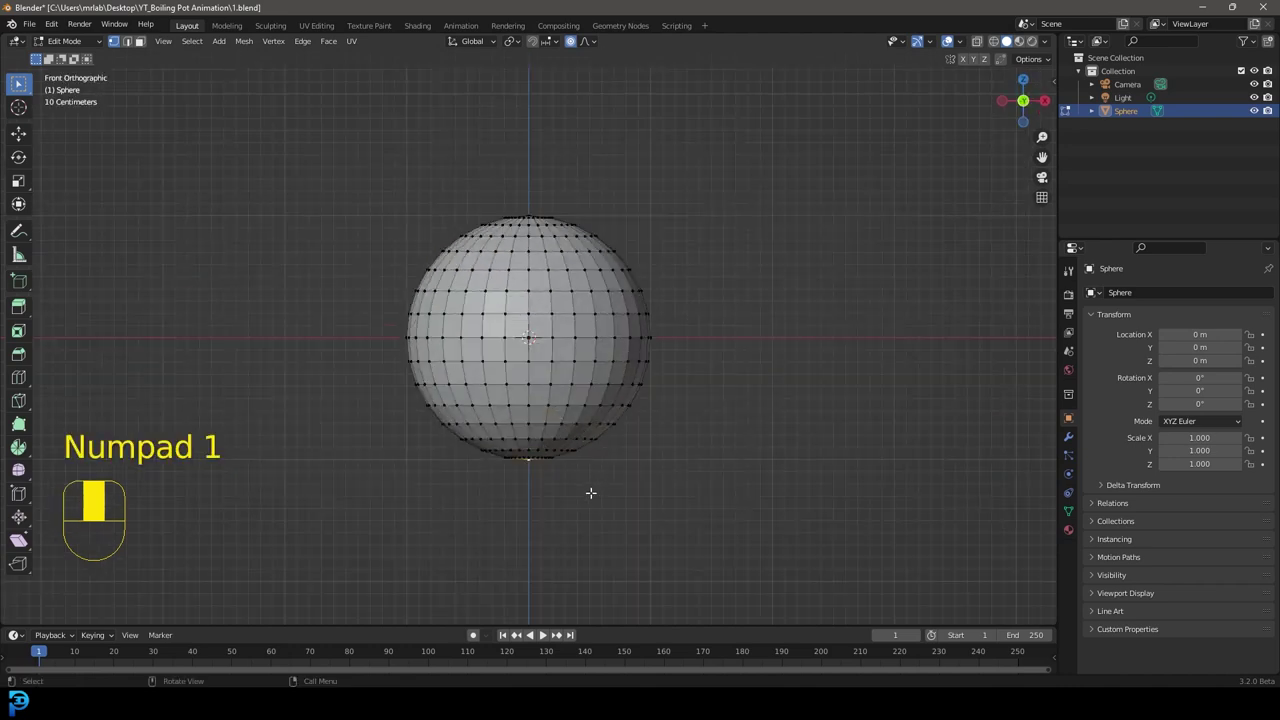
pyautogui.press('g')
pyautogui.press('z')
pyautogui.scroll(-2, 594, 473)
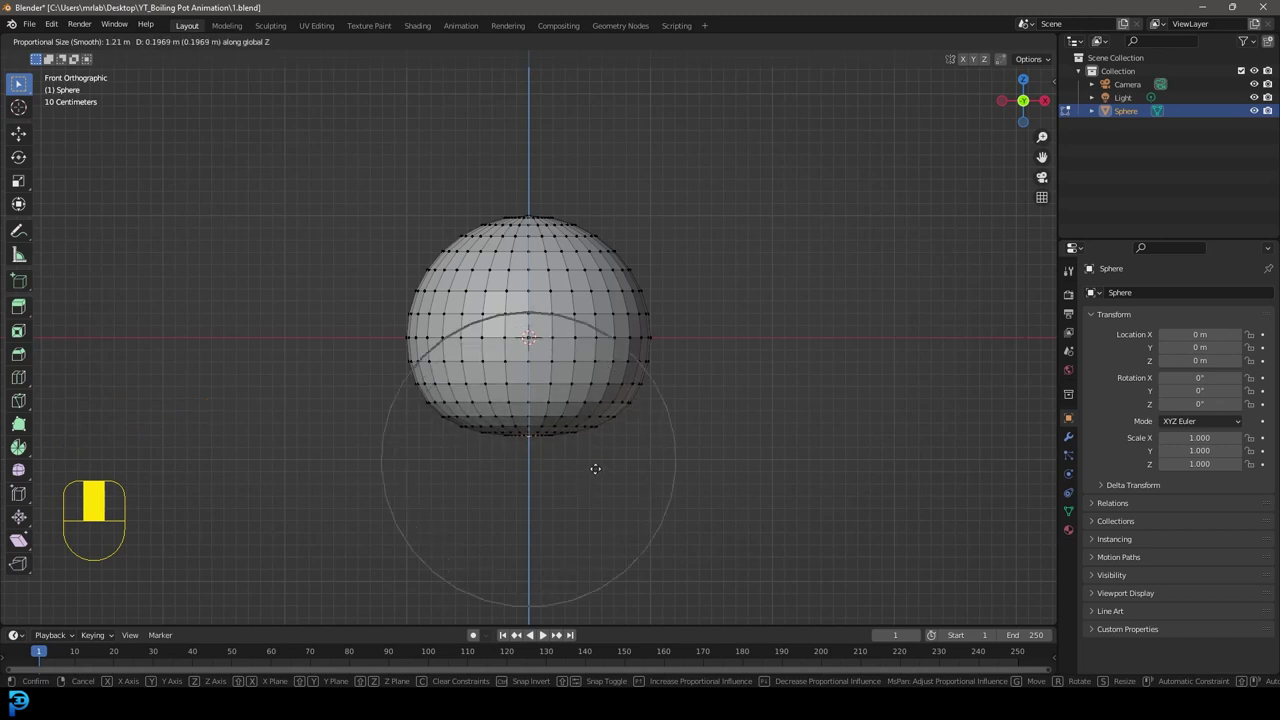
pyautogui.click(595, 469)
# Enable X-ray and delete the vertices of the sphere's upper cap to open the pot.
pyautogui.moveTo(445, 138); pyautogui.dragTo(535, 177)
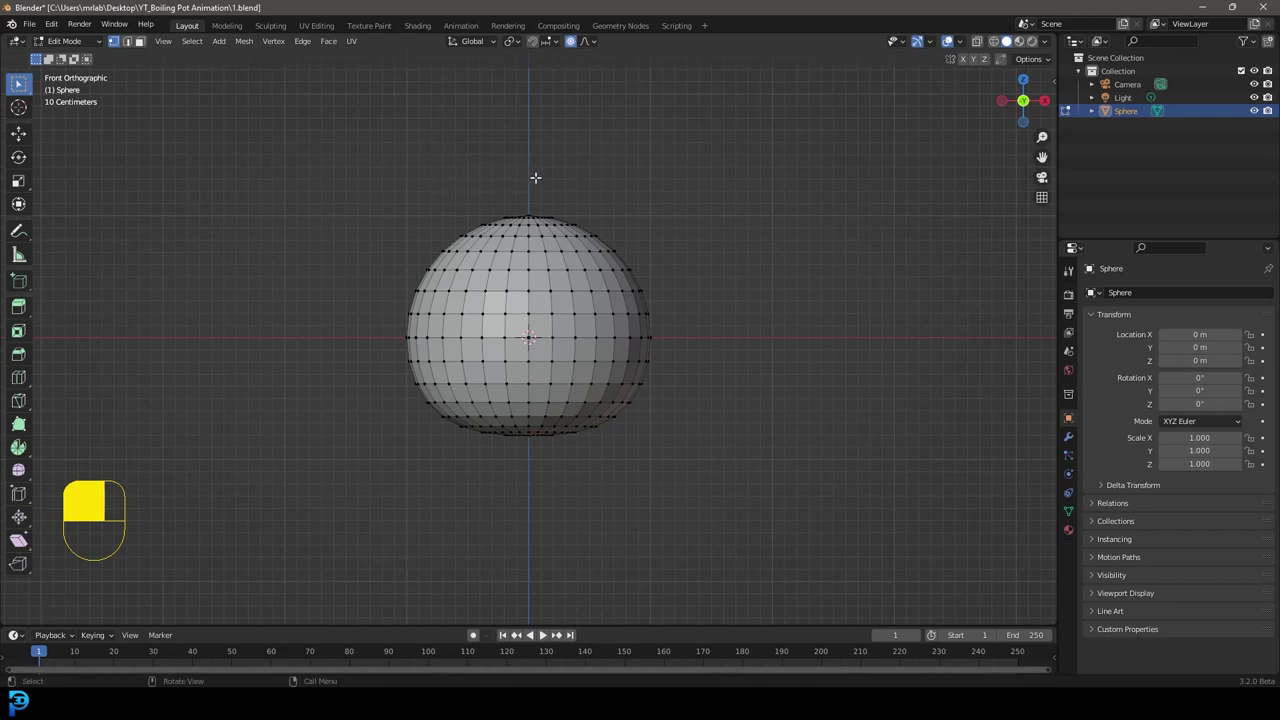
pyautogui.click(979, 45)
pyautogui.moveTo(295, 141); pyautogui.dragTo(672, 256)
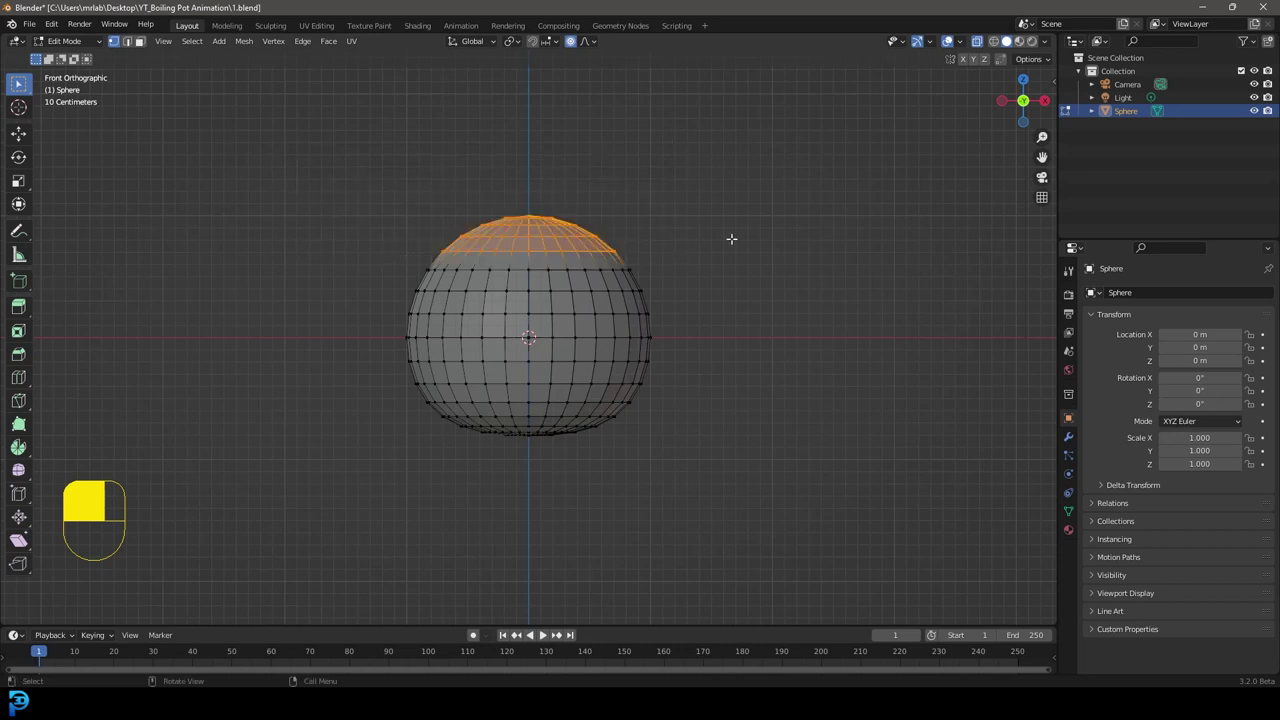
pyautogui.press('x')
pyautogui.click(708, 172)
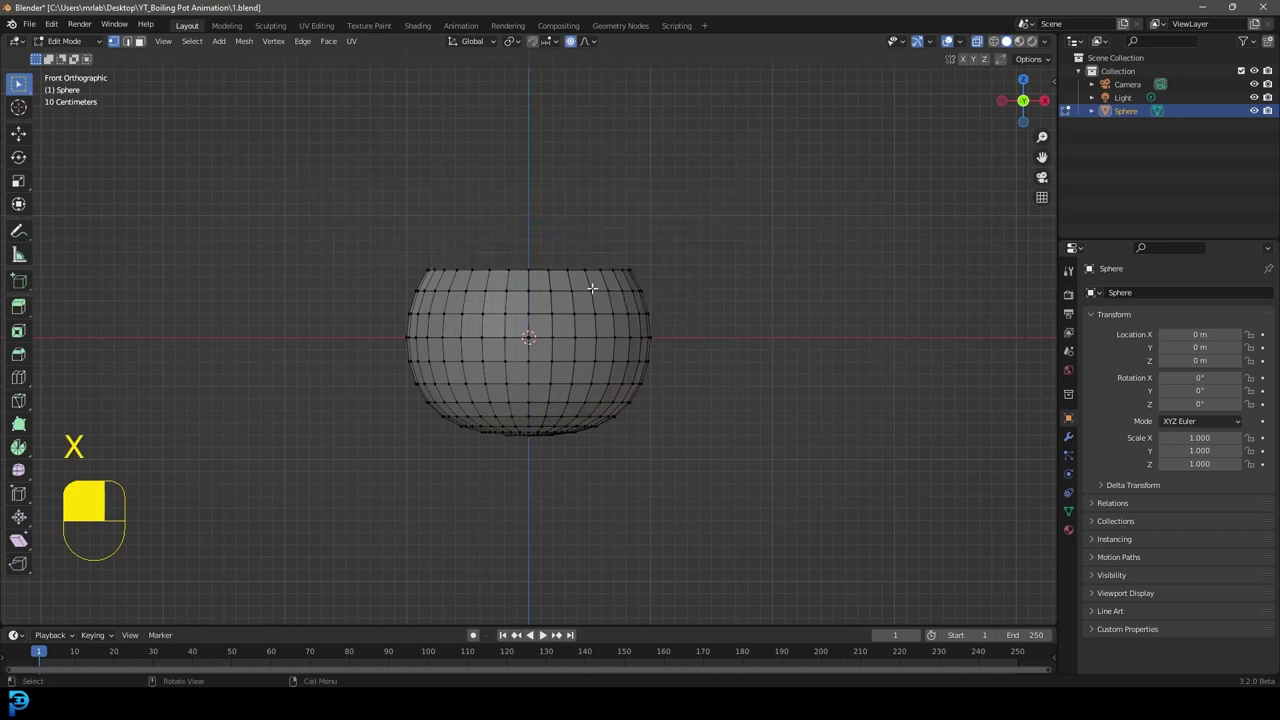
# Turn off proportional editing, then extrude the pot's open top edge ring slightly upward and scale it outward a little.
pyautogui.scroll(2, 526, 265)
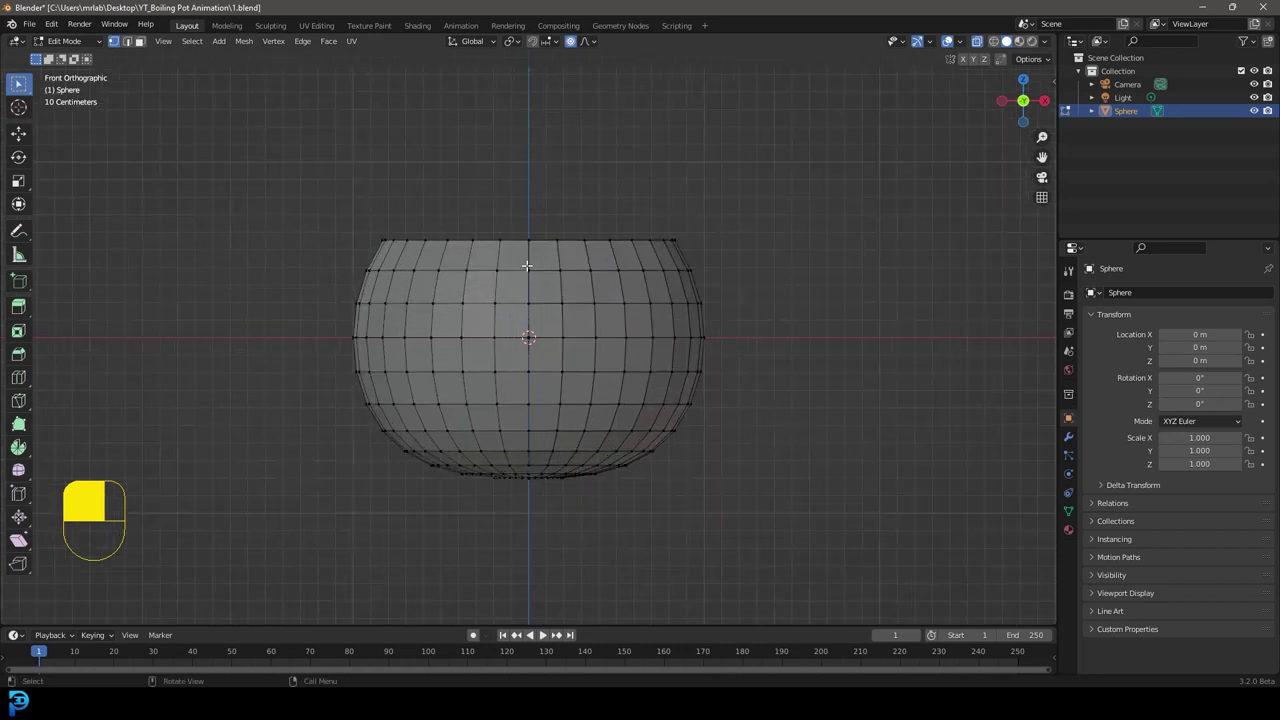
pyautogui.click(572, 44)
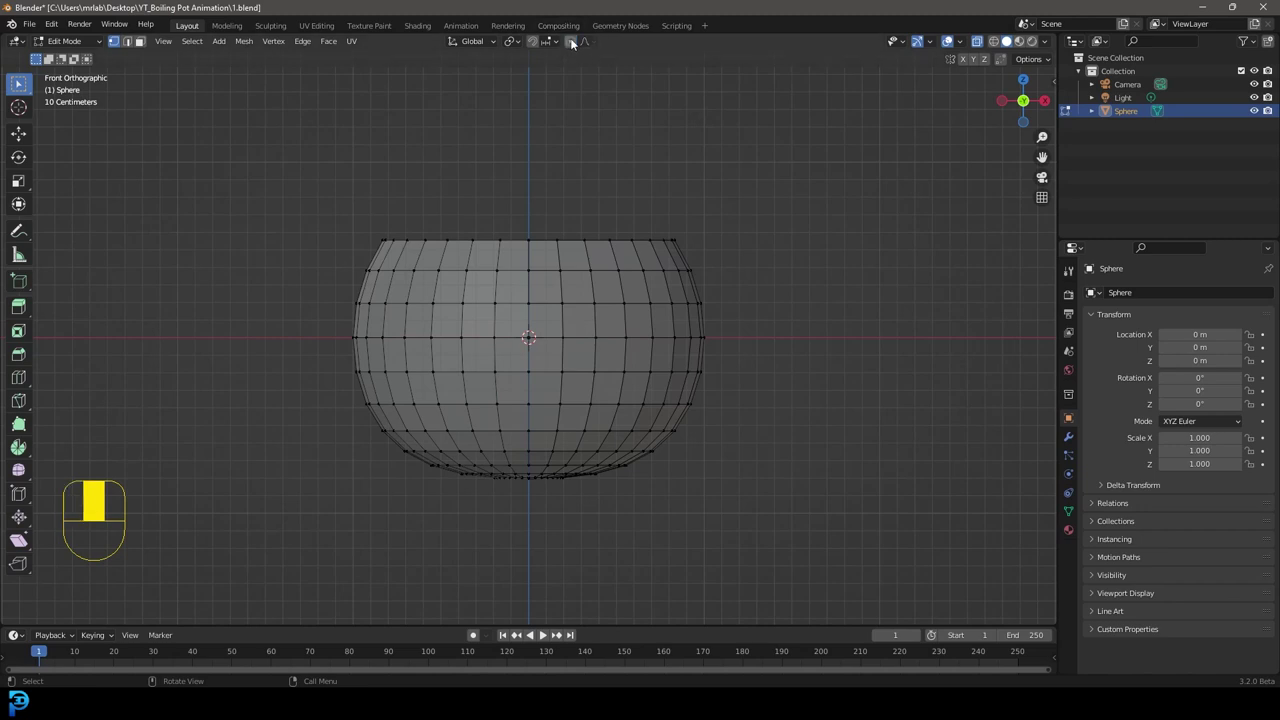
pyautogui.moveTo(263, 157); pyautogui.dragTo(836, 252)
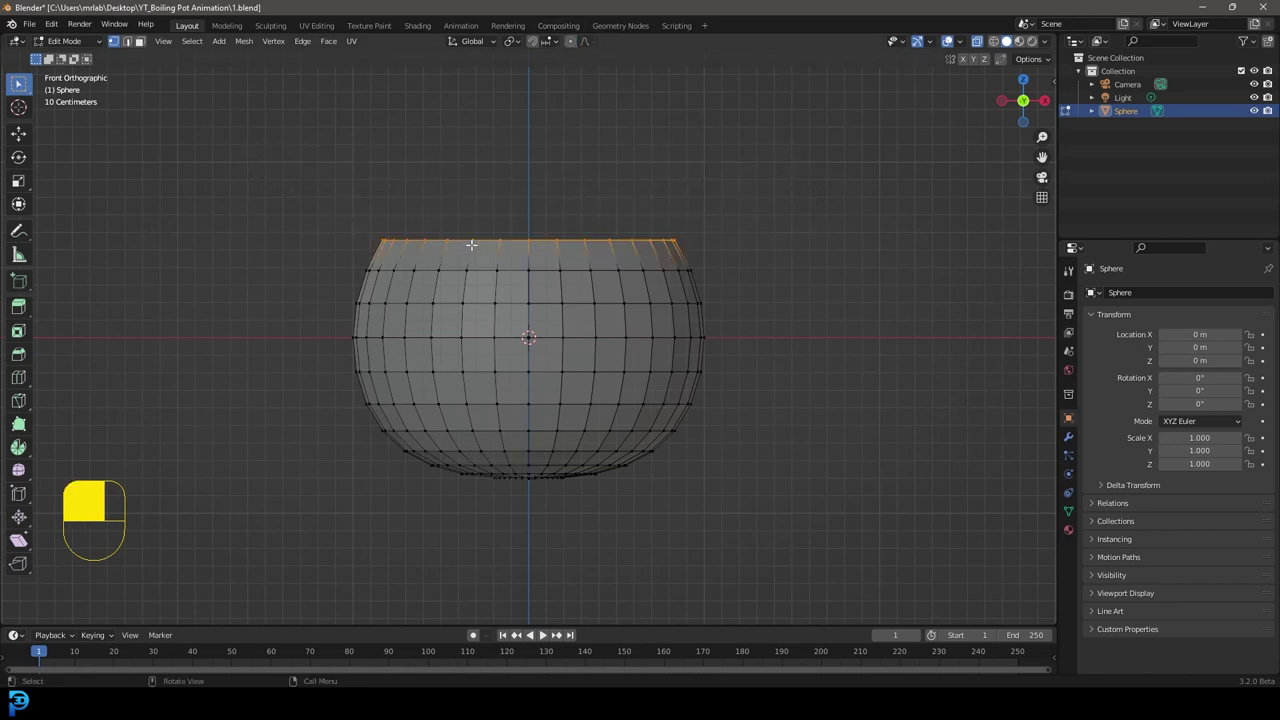
pyautogui.scroll(2, 648, 274)
pyautogui.keyDown('shift'); pyautogui.moveTo(648, 274); pyautogui.dragTo(663, 366, button='middle'); pyautogui.keyUp('shift')
pyautogui.press('e')
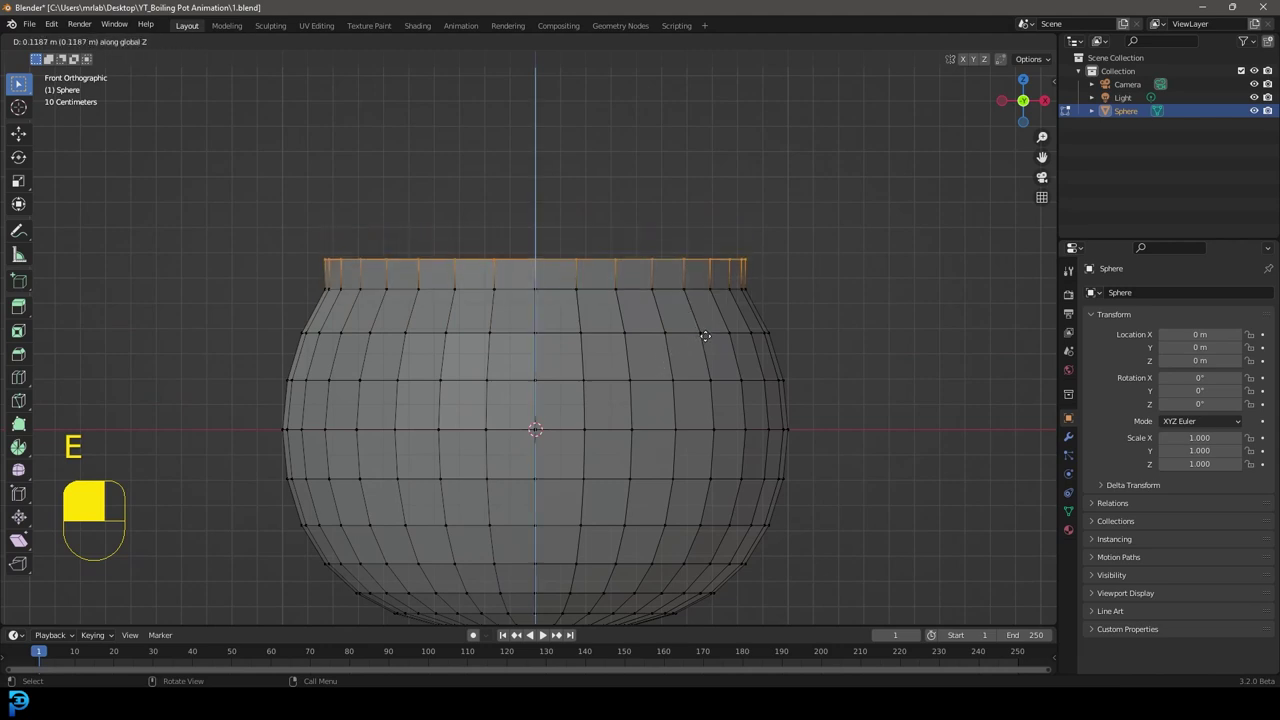
pyautogui.click(707, 343)
pyautogui.press('s')
pyautogui.click(790, 390)
# Extrude the top edge ring again, scale it outward into a flared lip, and adjust its height along Z.
pyautogui.press('e')
pyautogui.press('s')
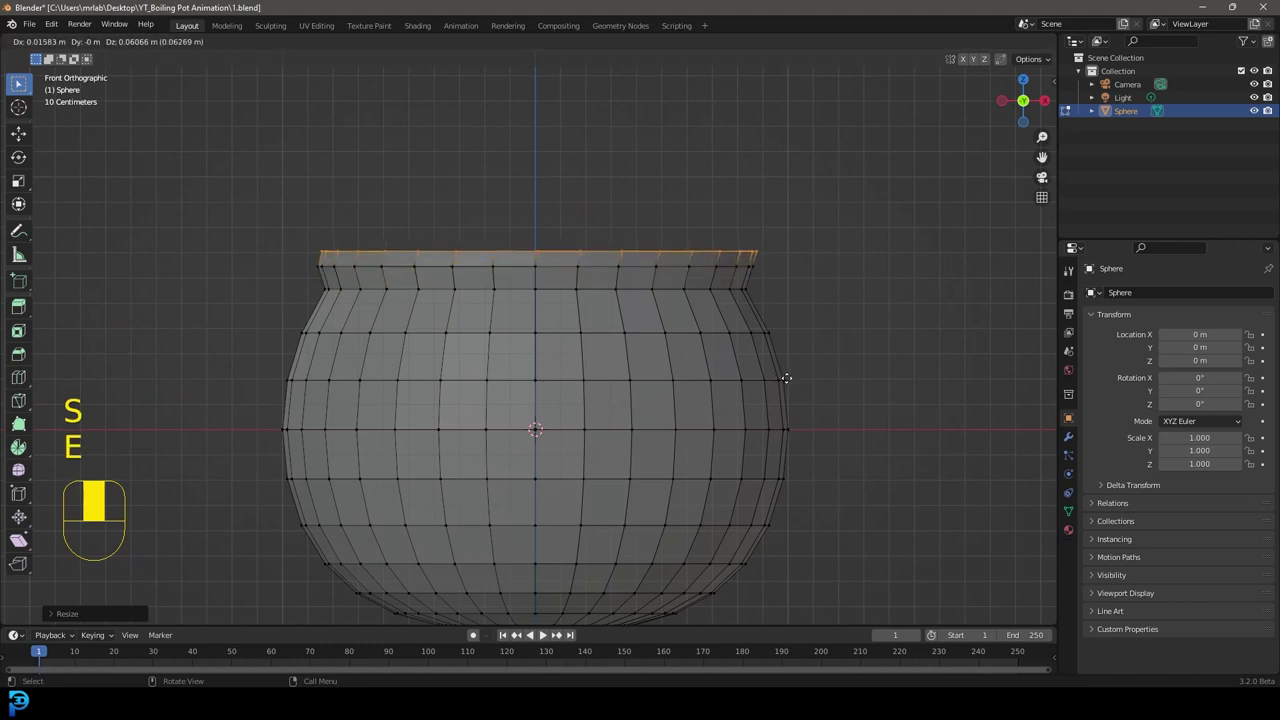
pyautogui.click(800, 383)
pyautogui.press('g')
pyautogui.press('z')
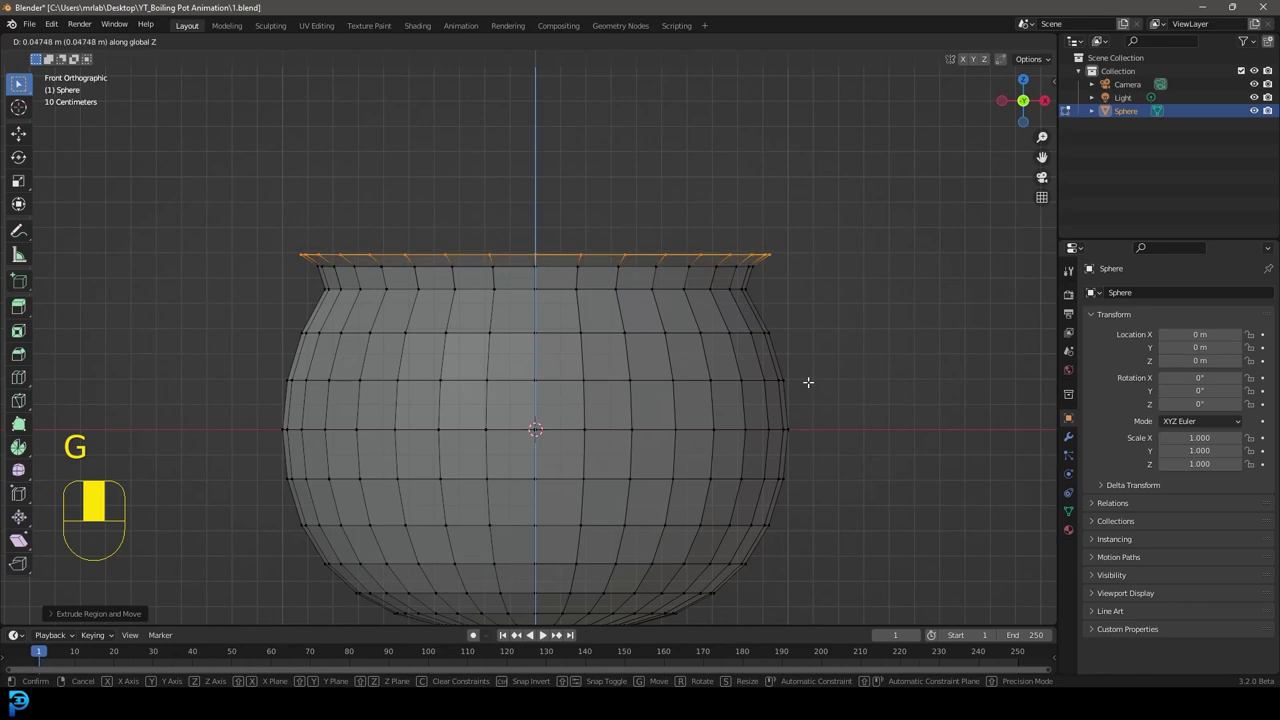
pyautogui.click(808, 377)
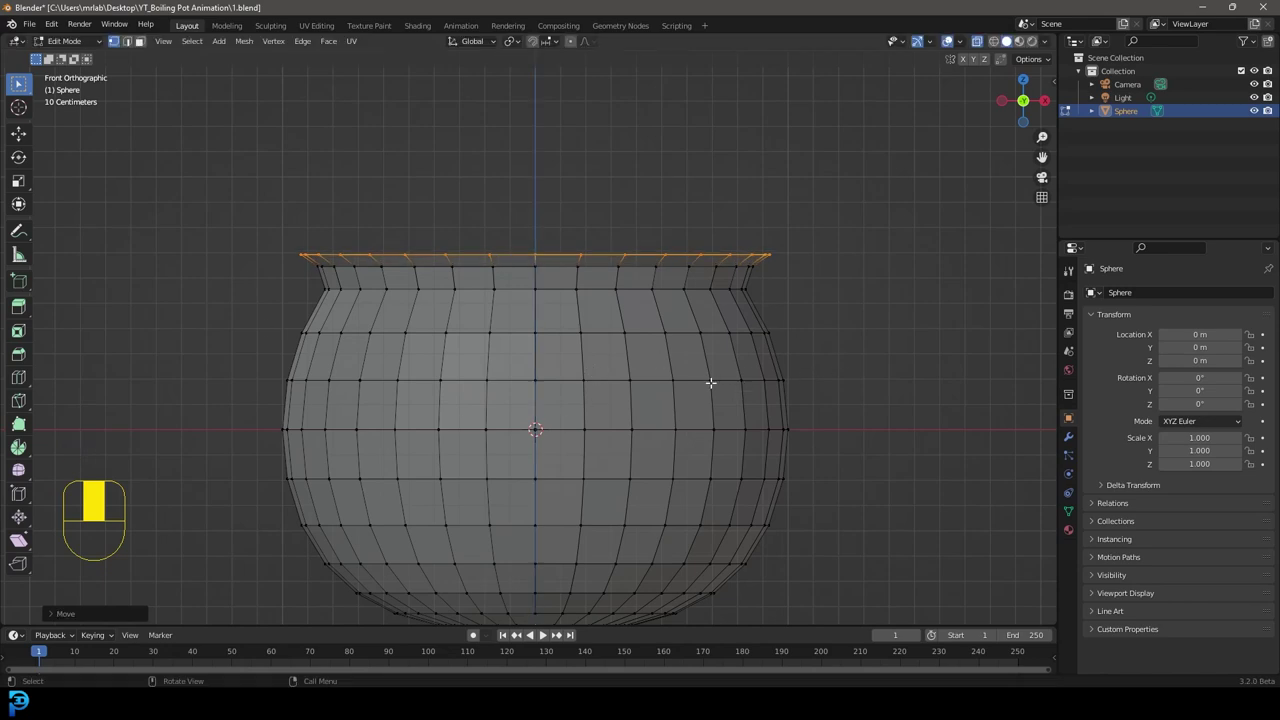
# Shade the pot smooth in Object Mode and add a Subdivision Surface modifier to it.
pyautogui.press('Tab')
pyautogui.scroll(-2, 694, 404)
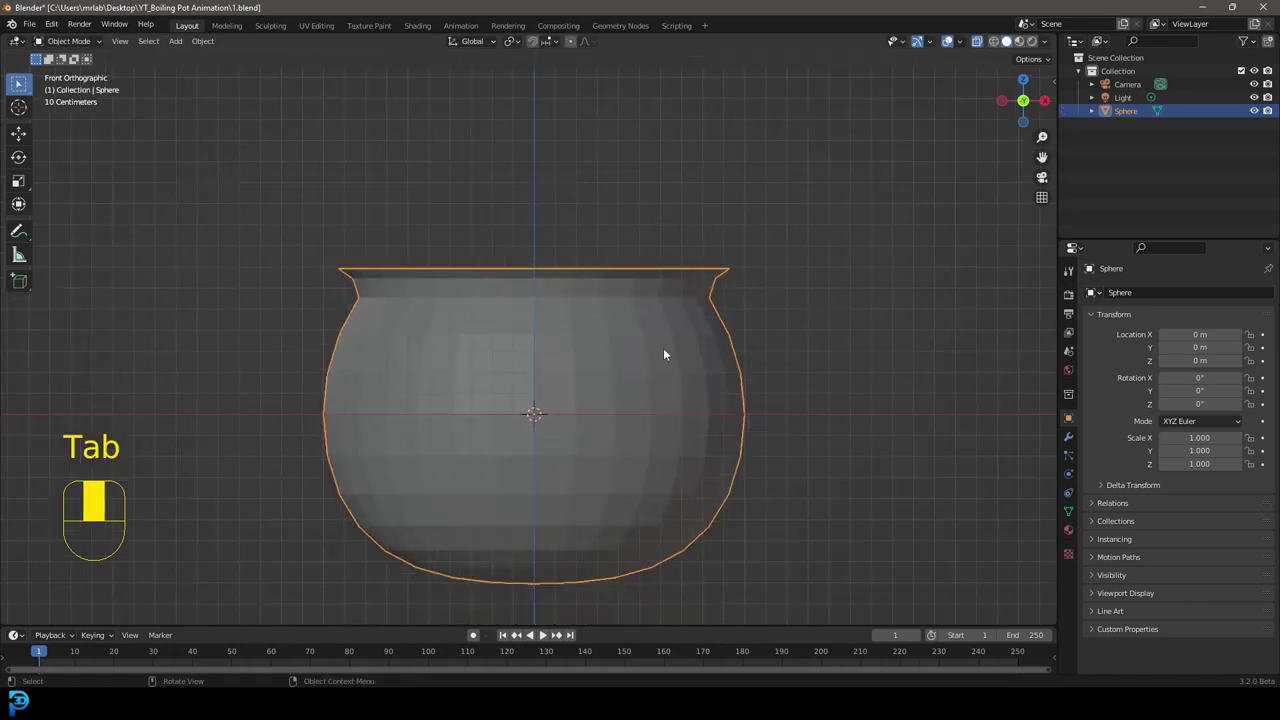
pyautogui.rightClick(635, 331)
pyautogui.click(580, 328)
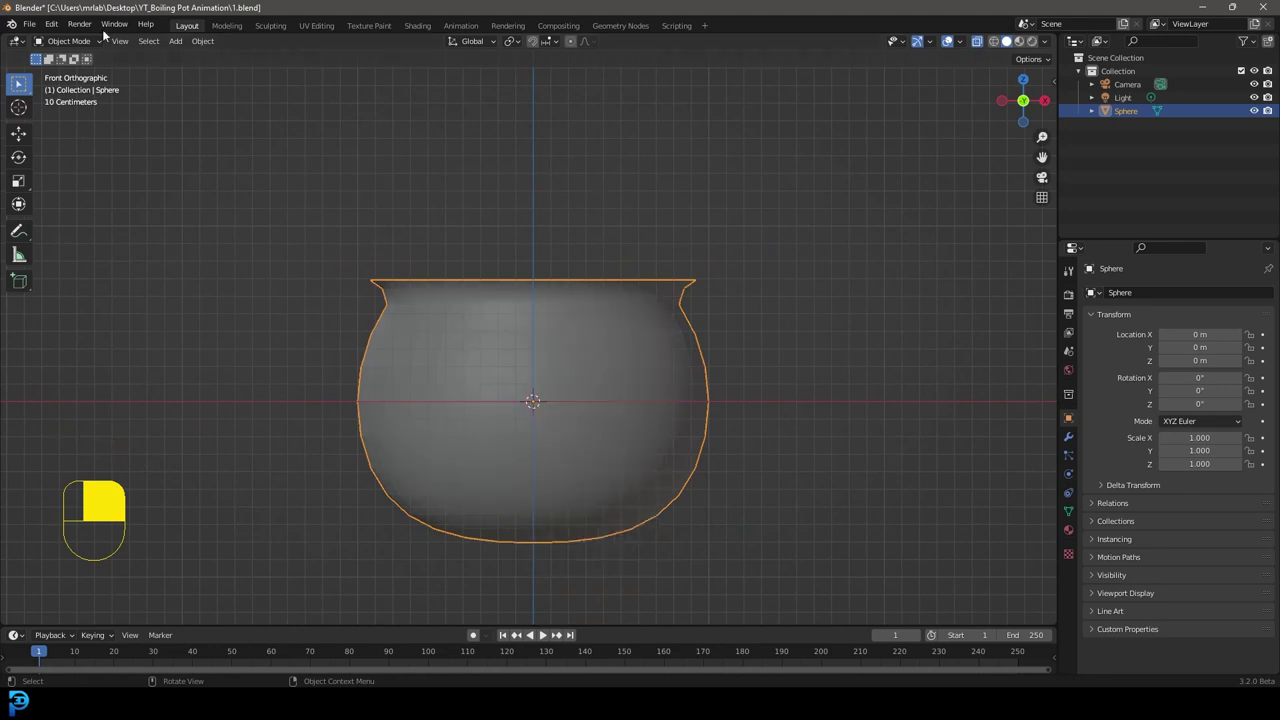
pyautogui.click(1069, 438)
pyautogui.click(1124, 293)
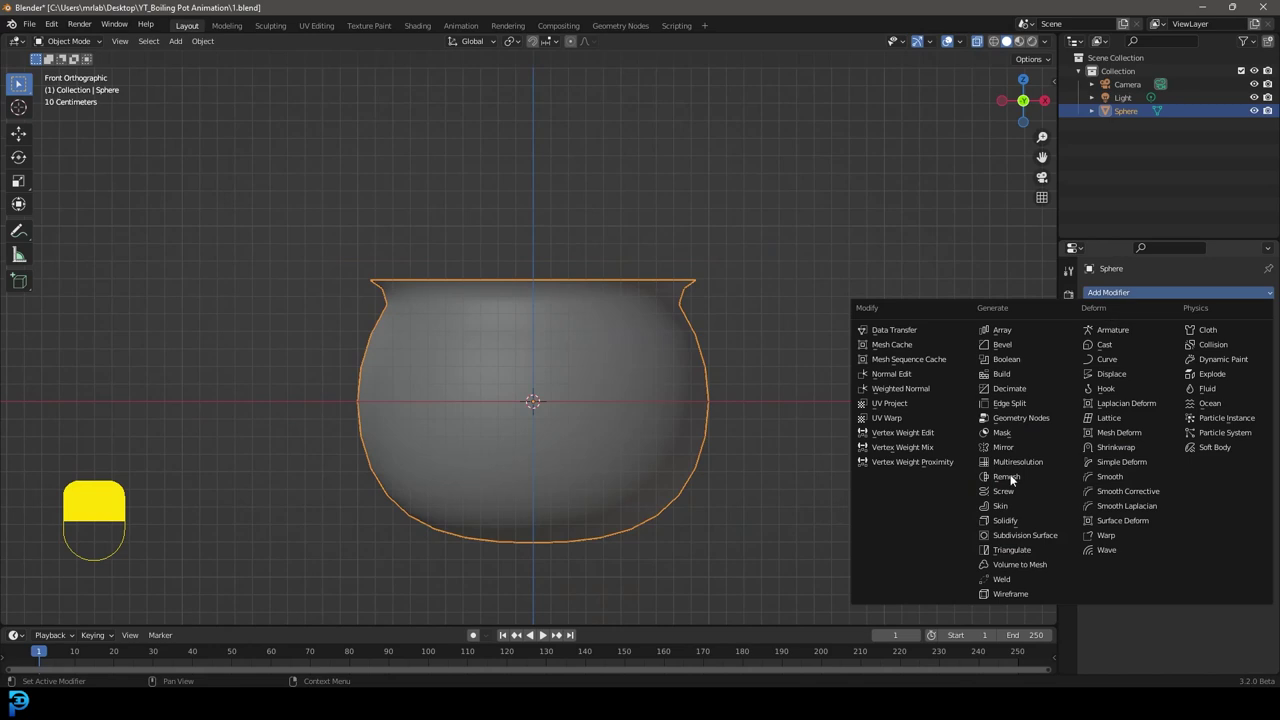
pyautogui.click(1052, 537)
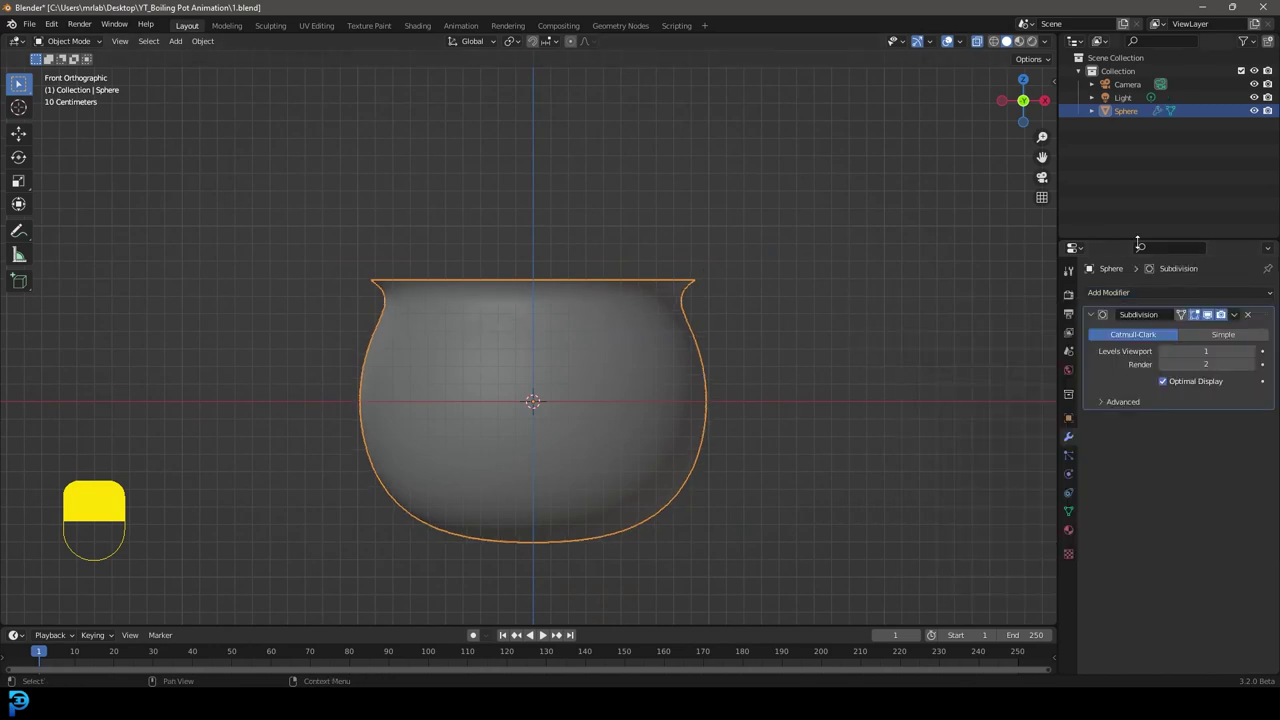
# Add a Solidify modifier to the pot and set its thickness to 0.14 m.
pyautogui.click(1110, 292)
pyautogui.click(1024, 521)
pyautogui.moveTo(748, 235); pyautogui.dragTo(759, 300, button='middle')
pyautogui.scroll(3, 759, 300)
pyautogui.moveTo(1203, 456); pyautogui.dragTo(1256, 456)
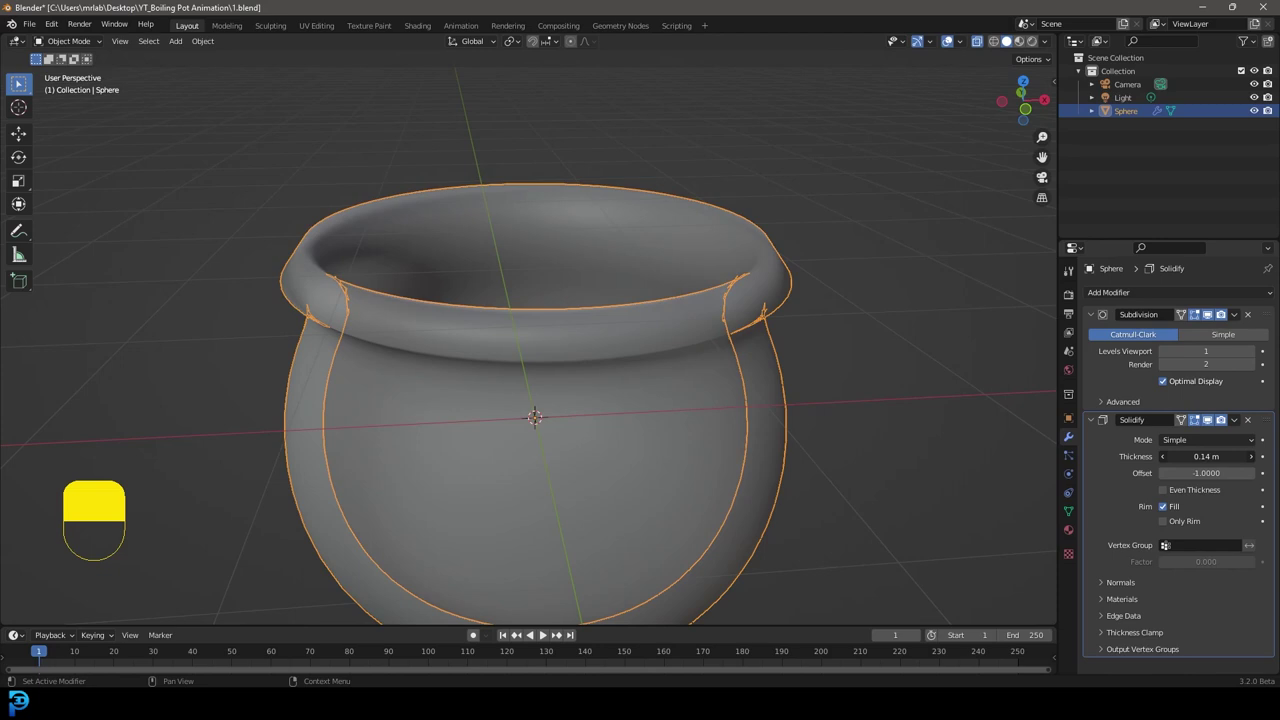
# Turn off X-ray and set the Solidify thickness to 0.11 m.
pyautogui.press('z')
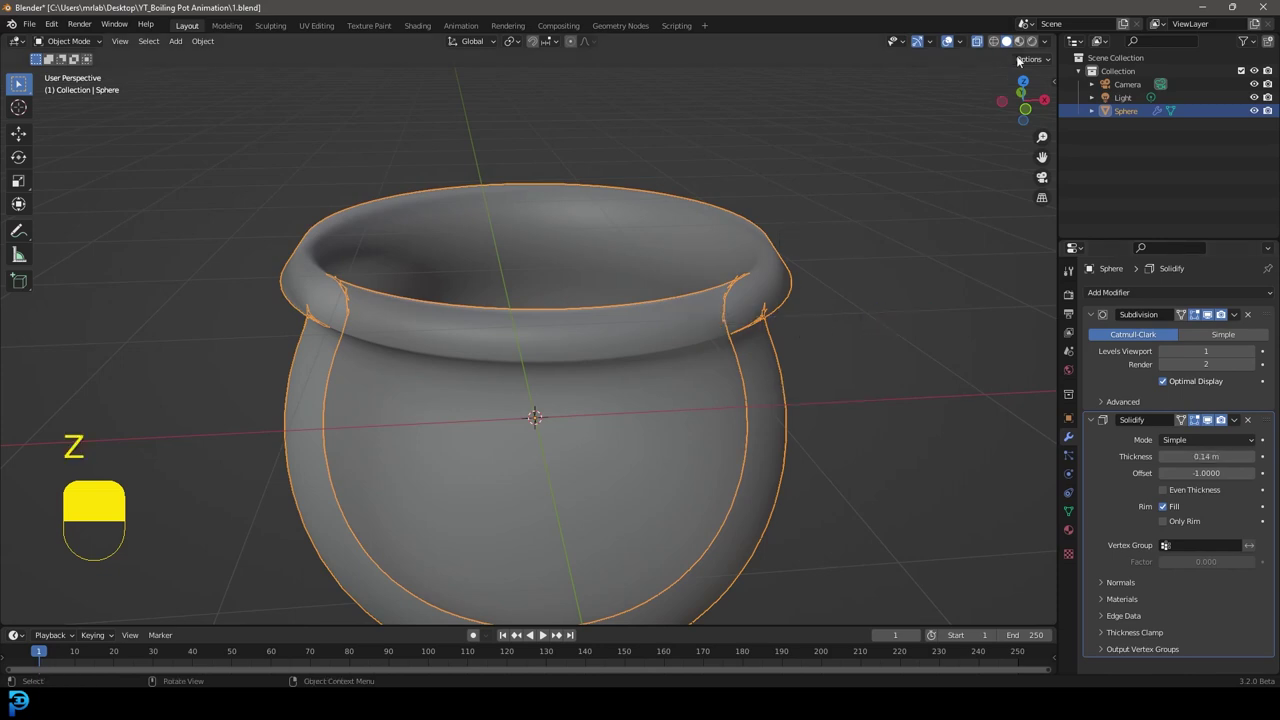
pyautogui.click(977, 43)
pyautogui.moveTo(826, 296)
pyautogui.mouseDown(button='middle')
pyautogui.moveTo(808, 315)
pyautogui.moveTo(795, 254)
pyautogui.moveTo(810, 303)
pyautogui.mouseUp(button='middle')
pyautogui.scroll(-3, 810, 303)
pyautogui.moveTo(1200, 456); pyautogui.dragTo(1172, 456)
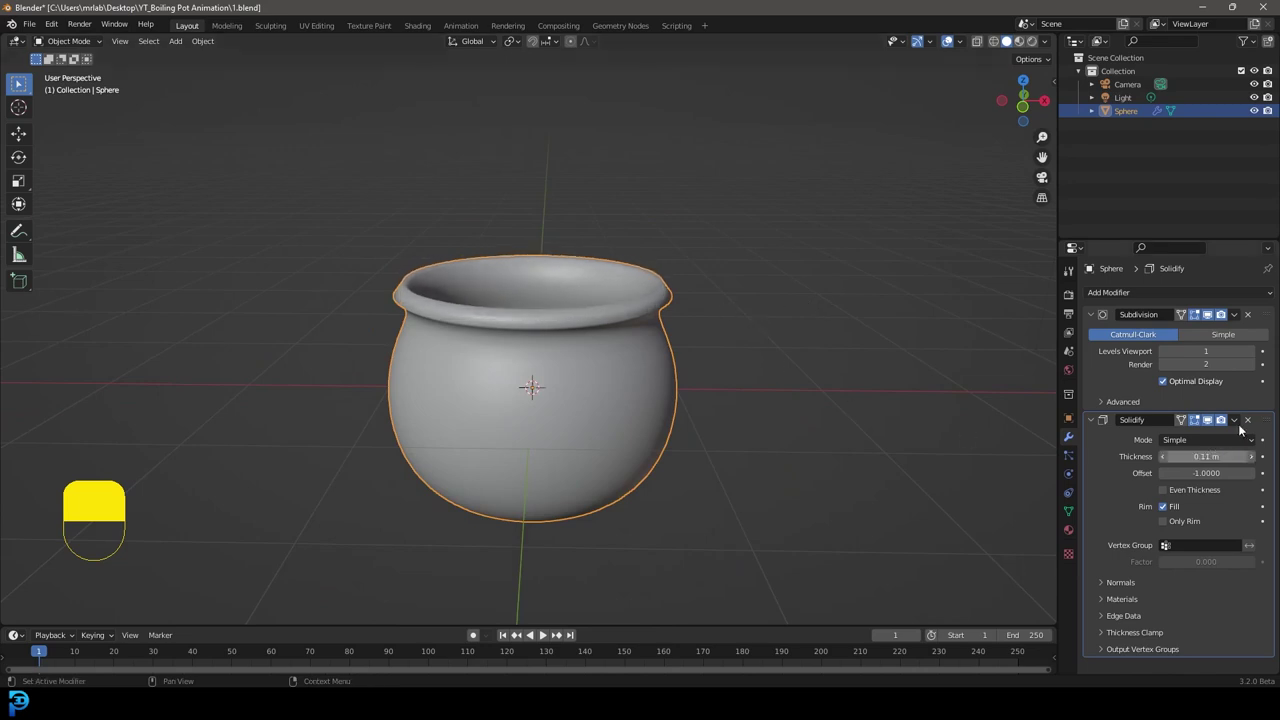
# Reorder the pot's modifiers so that Subdivision comes below Solidify.
pyautogui.moveTo(1268, 314); pyautogui.dragTo(1268, 561)
pyautogui.scroll(2, 690, 305)
pyautogui.moveTo(686, 305); pyautogui.dragTo(716, 226, button='middle')
pyautogui.press('h')
pyautogui.hotkey('alt', 'h')
# Raise the pot about 0.94 m along Z so that it sits above the ground grid.
pyautogui.press('g')
pyautogui.press('z')
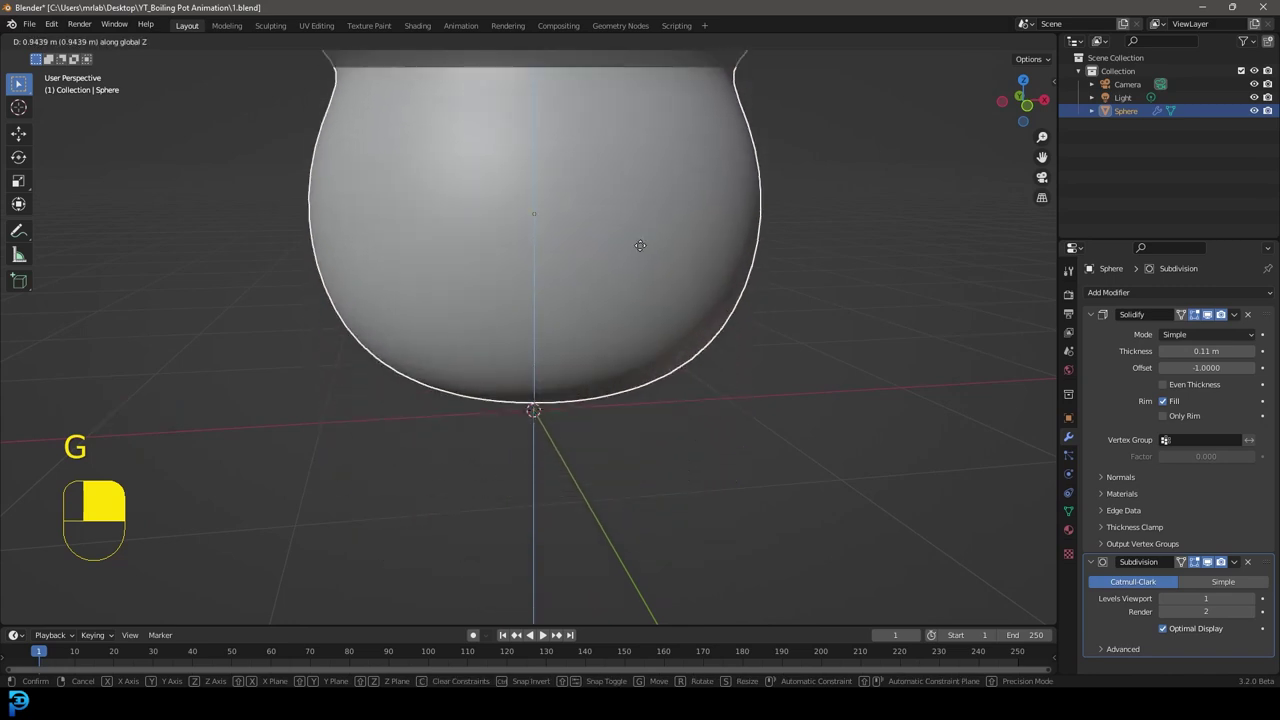
pyautogui.click(642, 254)
pyautogui.press('1')
pyautogui.scroll(-5, 643, 261)
pyautogui.press('KP_1')
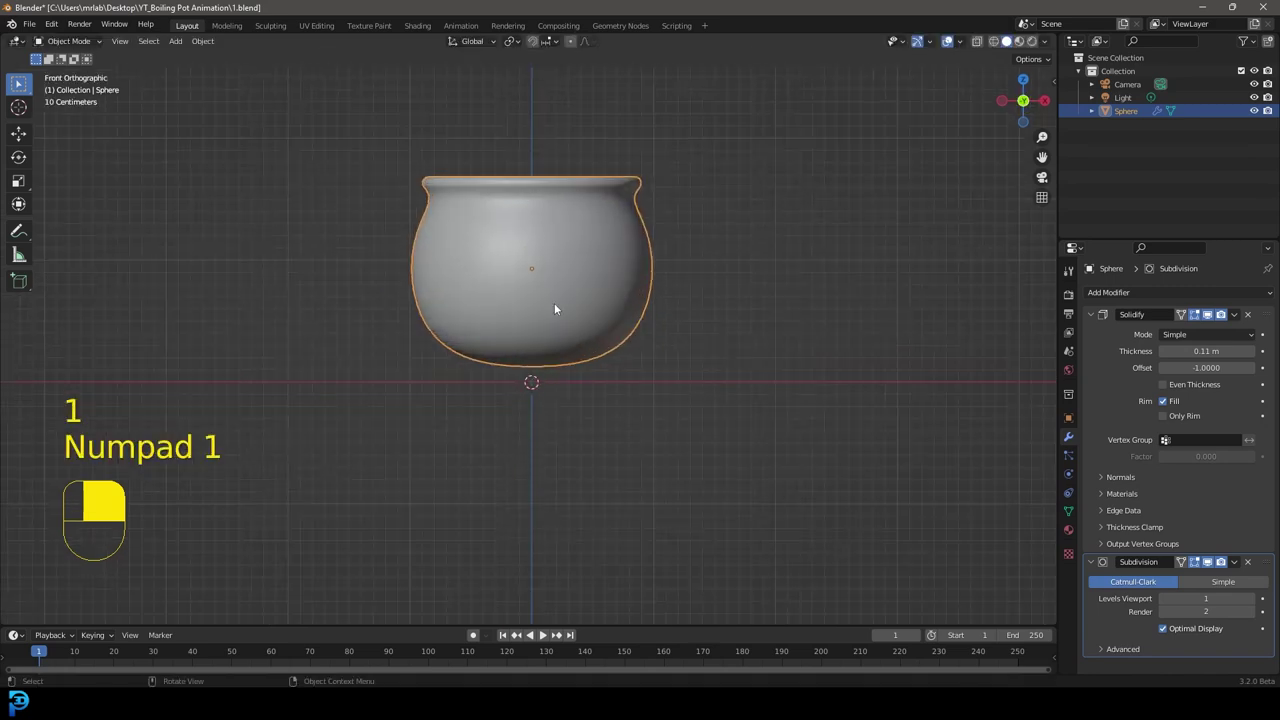
pyautogui.moveTo(388, 382); pyautogui.dragTo(483, 446, button='middle')
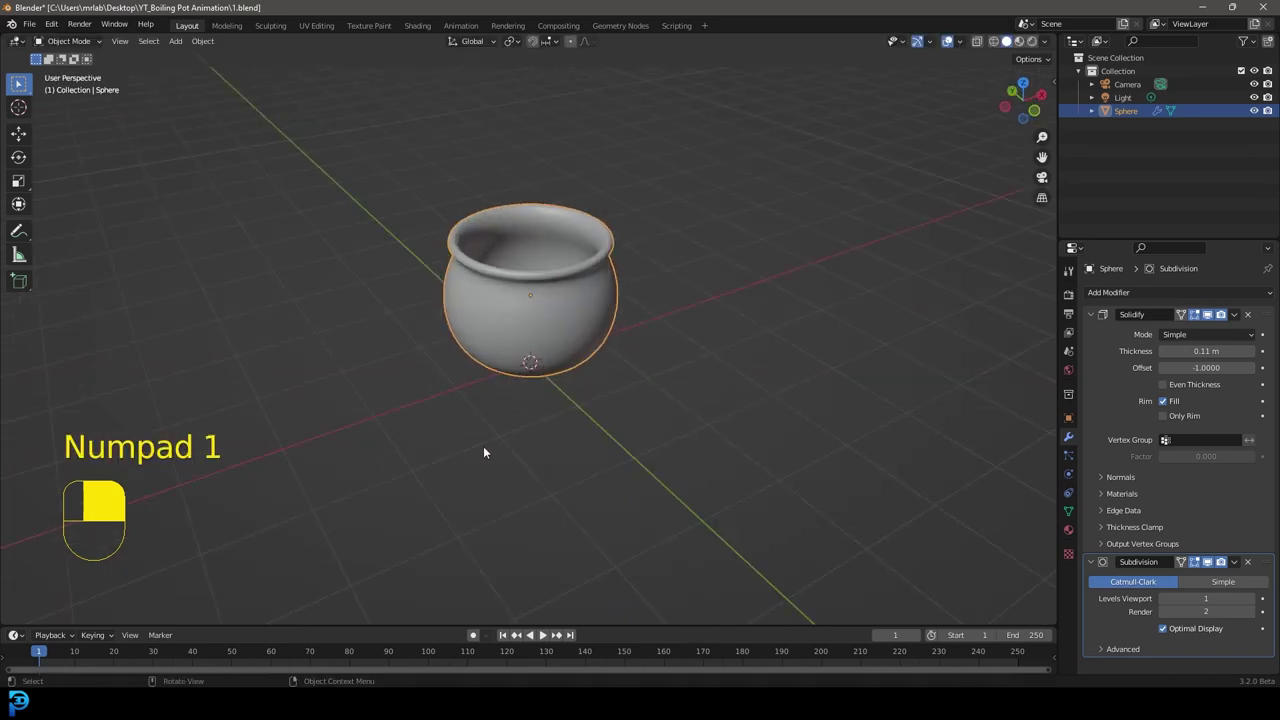
# Add a mesh plane and move it along negative X until it lies clear of the pot.
pyautogui.moveTo(600, 338); pyautogui.dragTo(567, 220, button='middle')
pyautogui.hotkey('alt', 'a')
pyautogui.hotkey('shift', 'a')
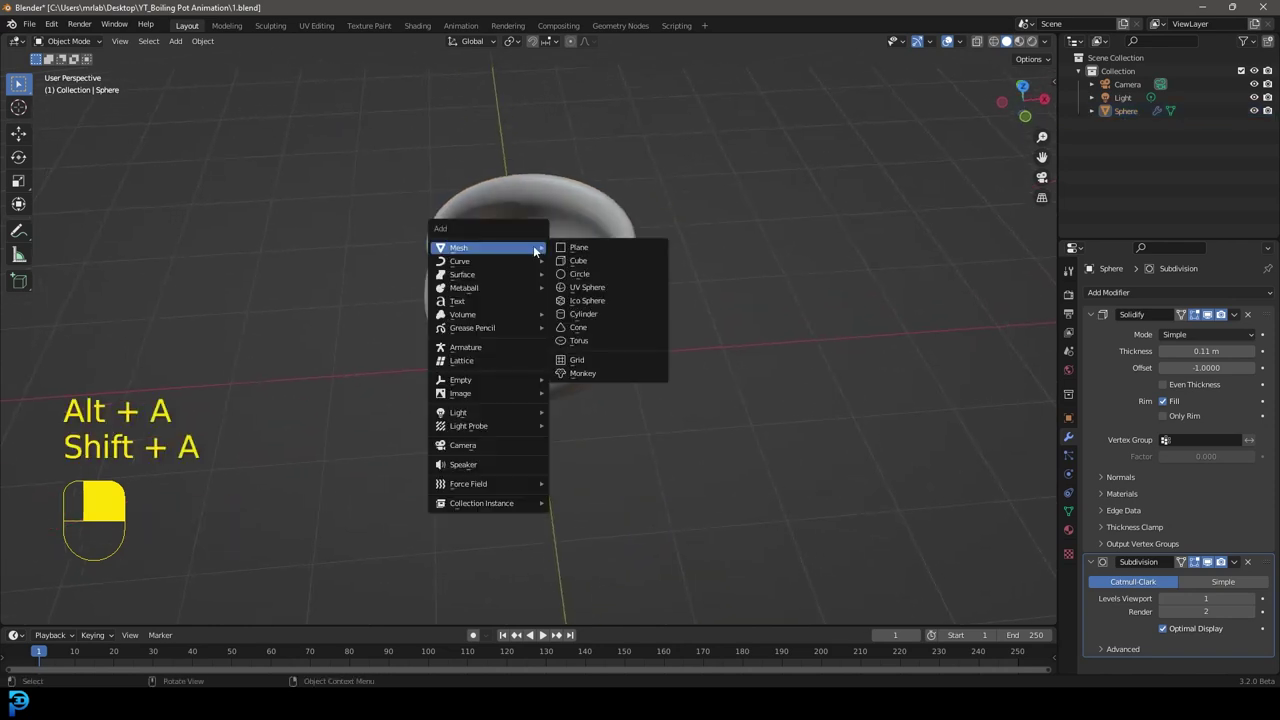
pyautogui.click(611, 246)
pyautogui.scroll(2, 550, 381)
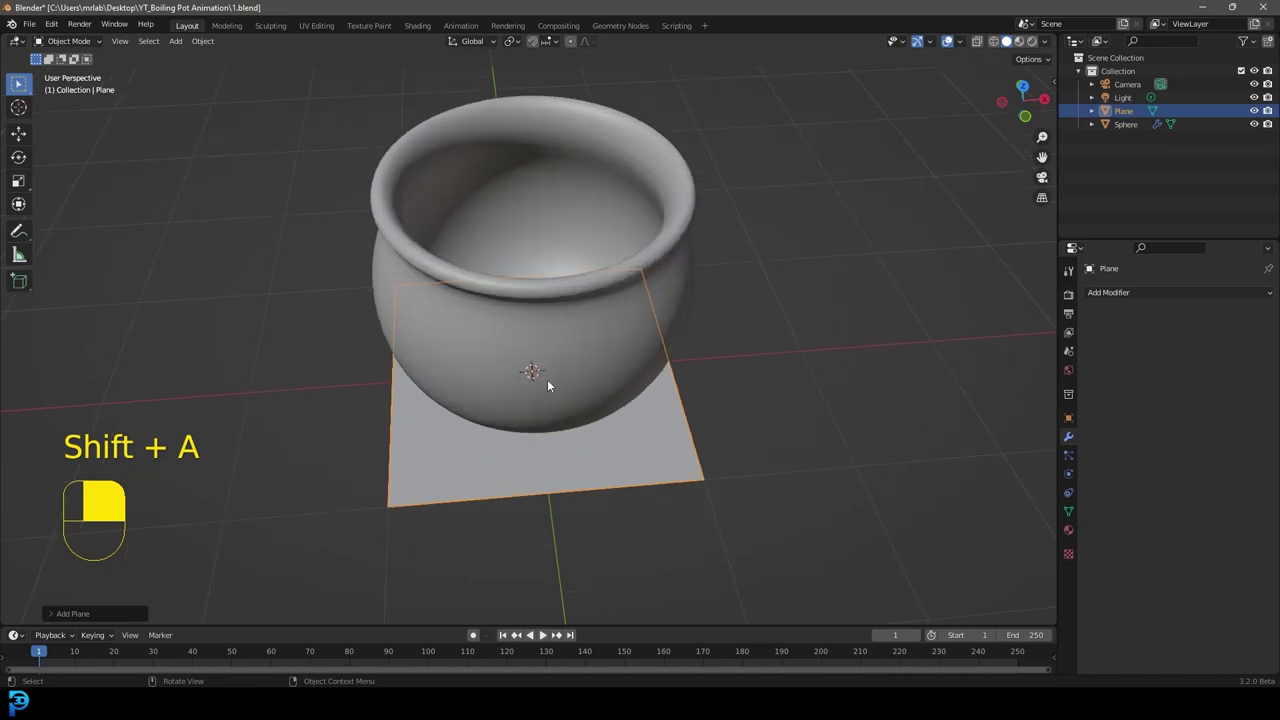
pyautogui.scroll(-3, 622, 412)
pyautogui.press('g')
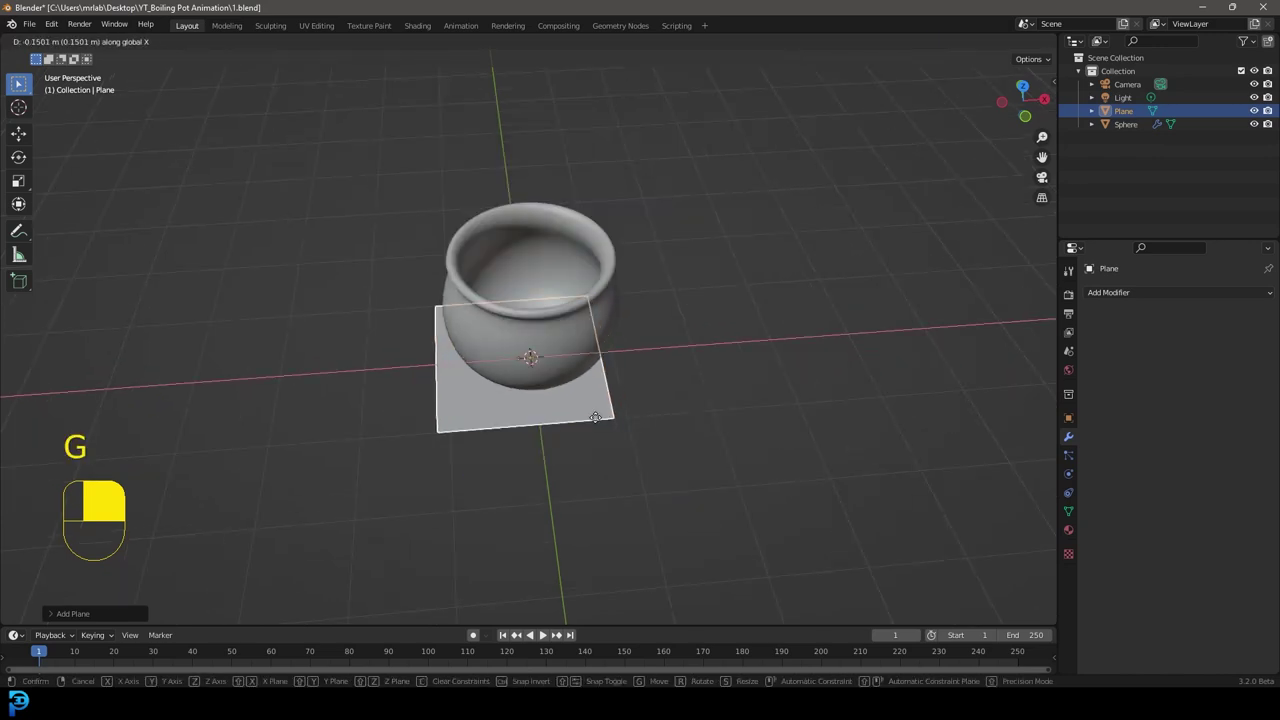
pyautogui.click(424, 446)
# Enter the plane's mesh for editing and scale it down uniformly to about 0.09, making a small square.
pyautogui.press('KP_1')
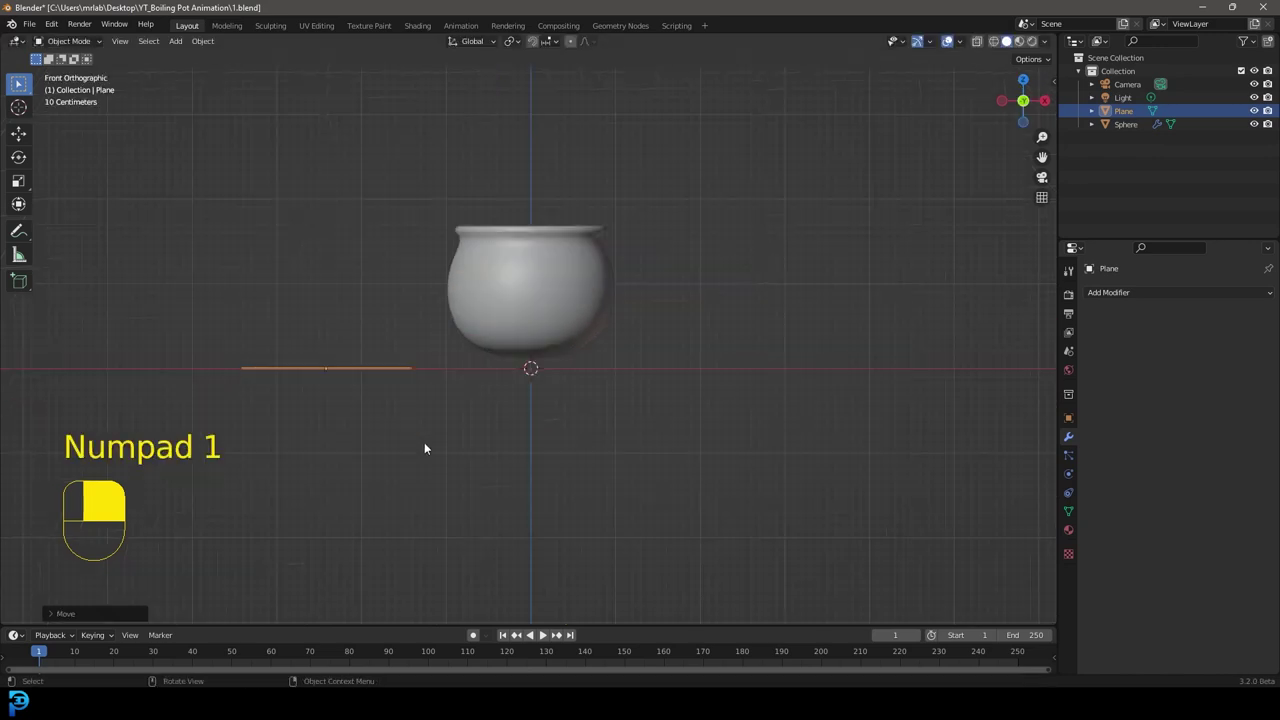
pyautogui.moveTo(237, 298); pyautogui.dragTo(543, 284, button='middle')
pyautogui.scroll(2, 379, 388)
pyautogui.press('Tab')
pyautogui.moveTo(568, 260); pyautogui.dragTo(575, 316, button='middle')
pyautogui.scroll(1, 600, 320)
pyautogui.press('s')
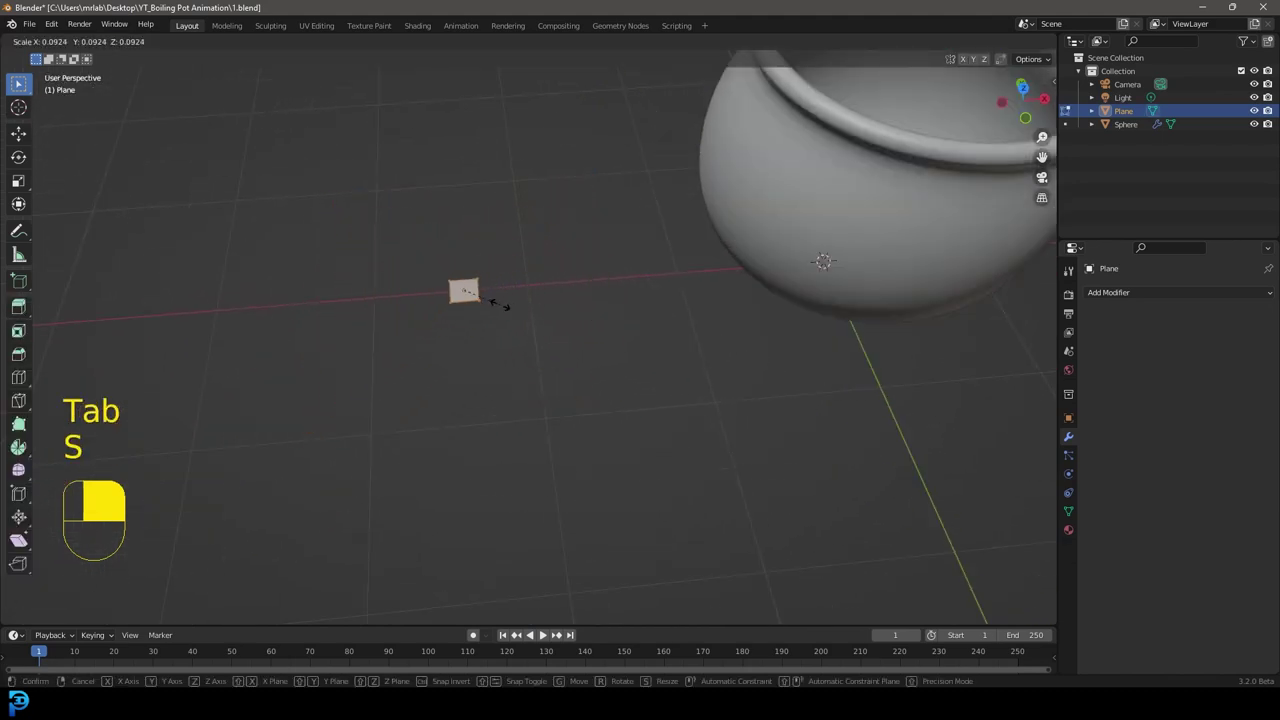
pyautogui.click(506, 309)
# Stretch the small square about 7.26 times along Y into a long narrow strip.
pyautogui.moveTo(482, 350); pyautogui.dragTo(594, 377, button='middle')
pyautogui.press('s')
pyautogui.press('y')
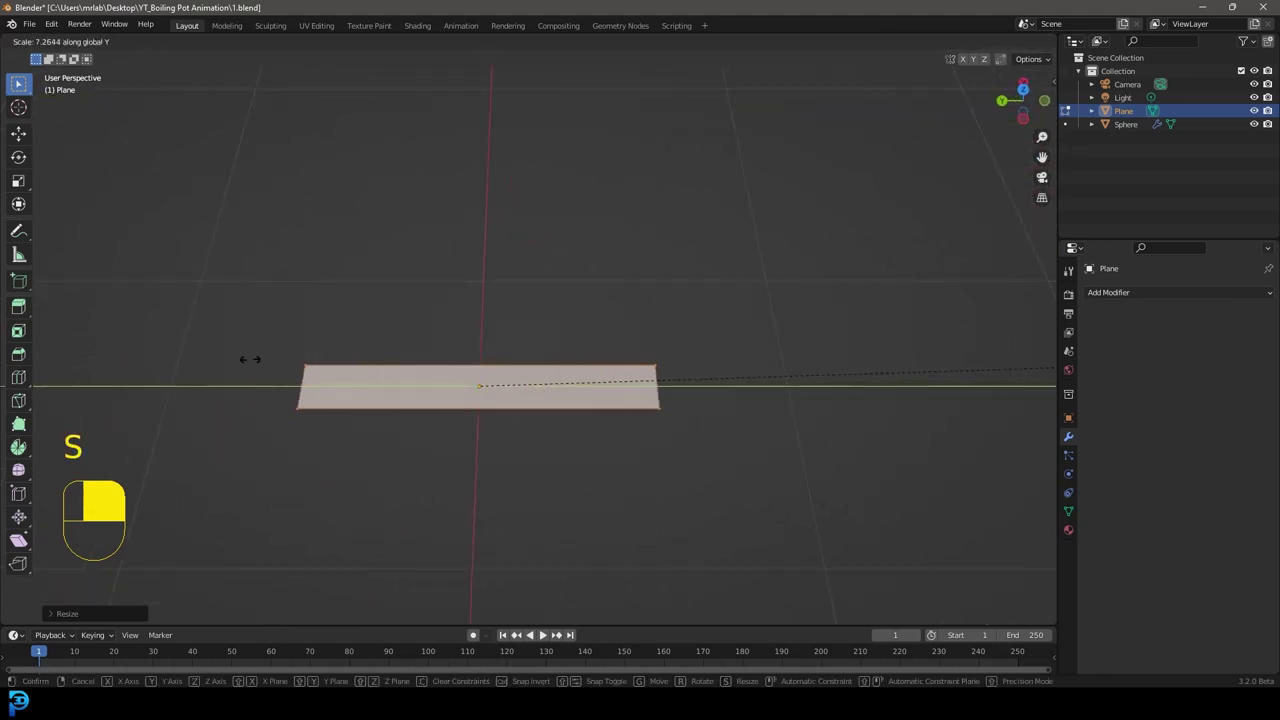
pyautogui.click(249, 359)
# Add two evenly spaced loop cuts across the strip and scale them about 2.33 apart along Y towards its ends.
pyautogui.hotkey('ctrl', 'r')
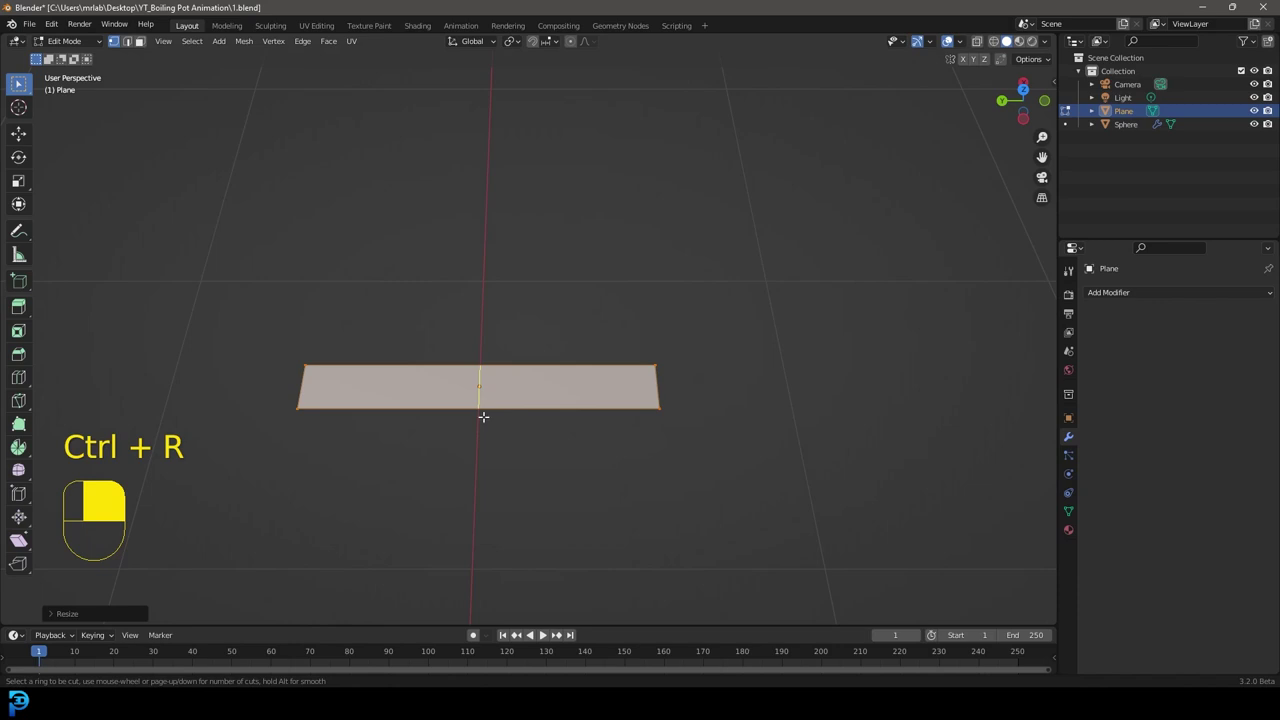
pyautogui.scroll(1, 483, 416)
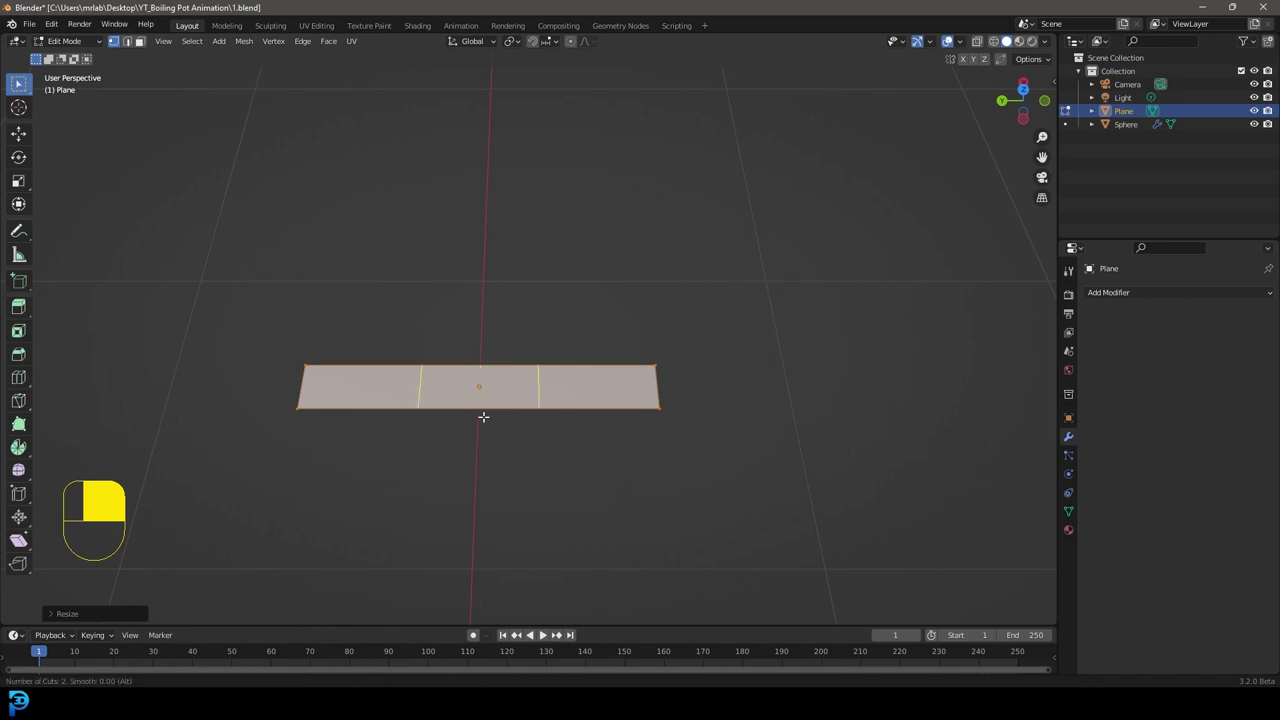
pyautogui.click(484, 408)
pyautogui.rightClick(484, 408)
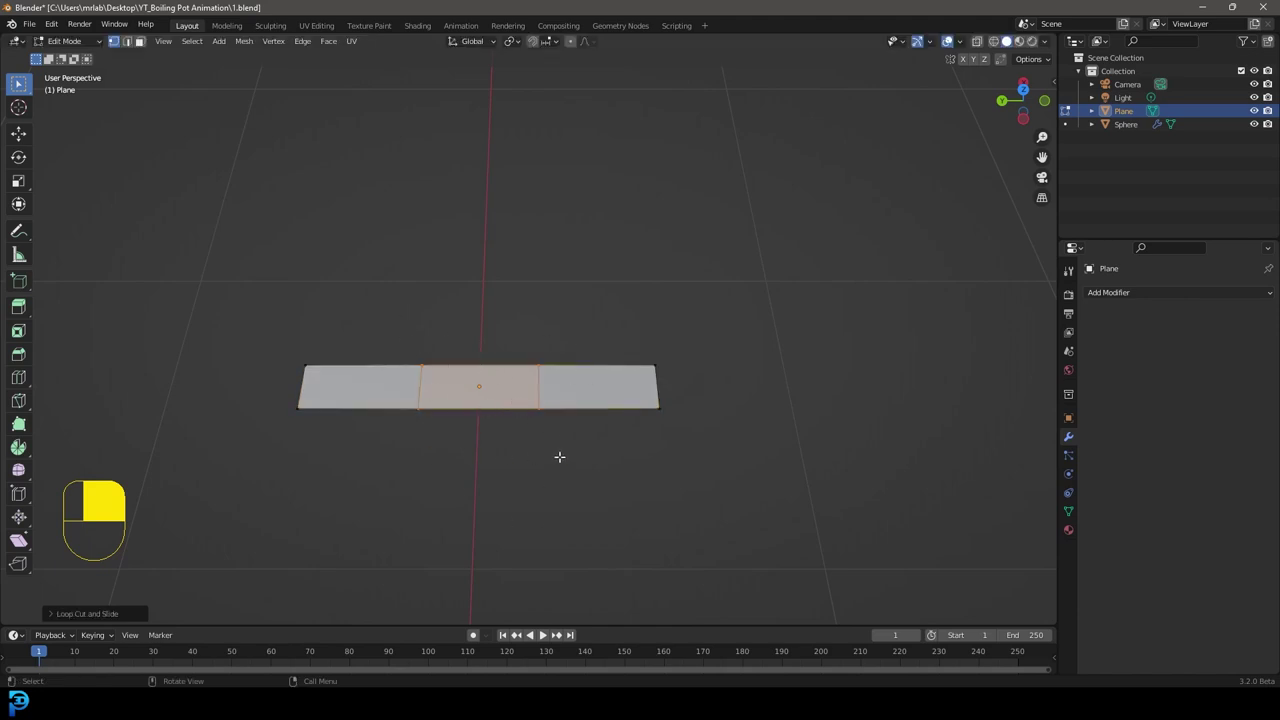
pyautogui.press('s')
pyautogui.press('y')
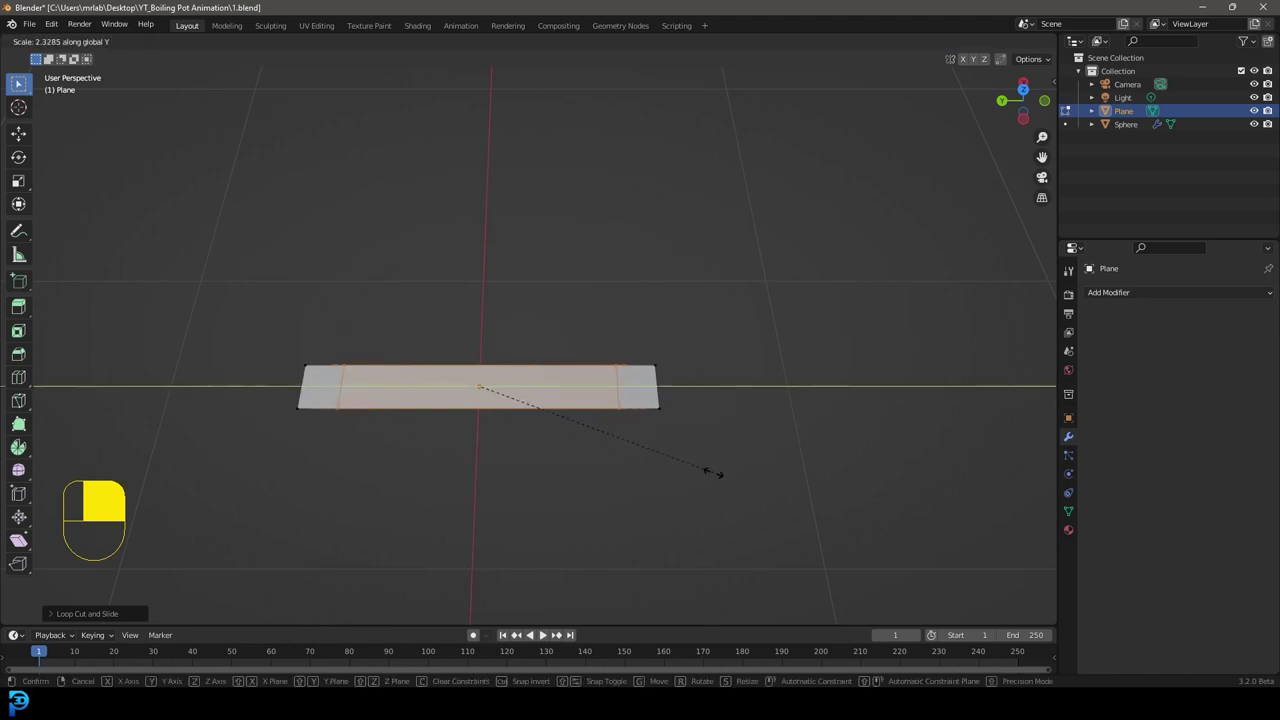
pyautogui.click(707, 474)
# In edge select mode, extrude the pot-facing edges of both end faces about 0.53 m along X to form a C-shaped handle.
pyautogui.moveTo(707, 474); pyautogui.dragTo(545, 414, button='middle')
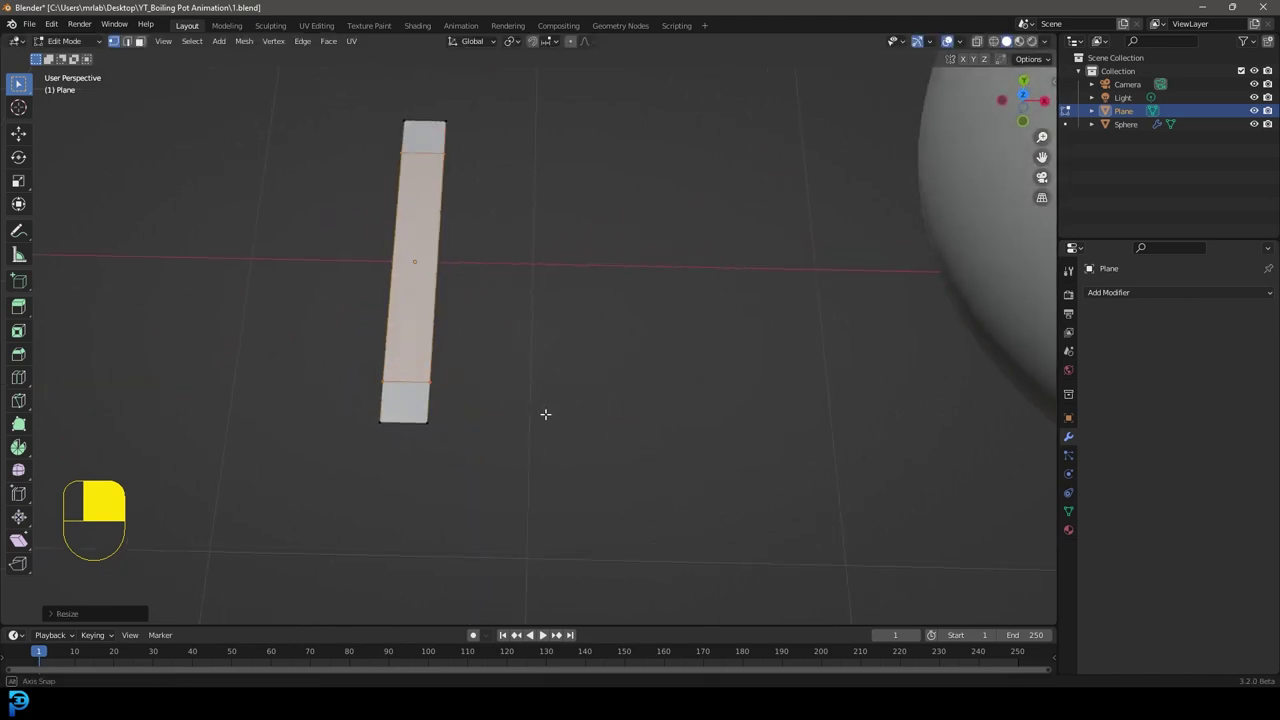
pyautogui.click(127, 42)
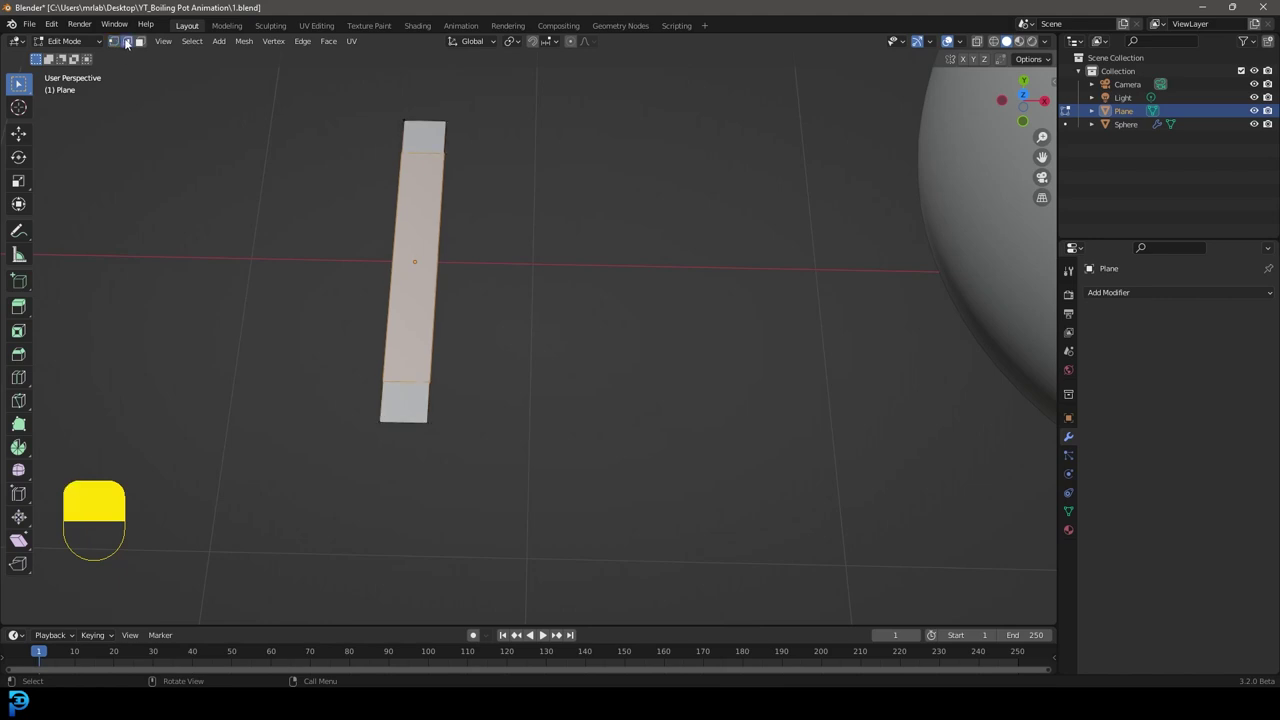
pyautogui.click(448, 134)
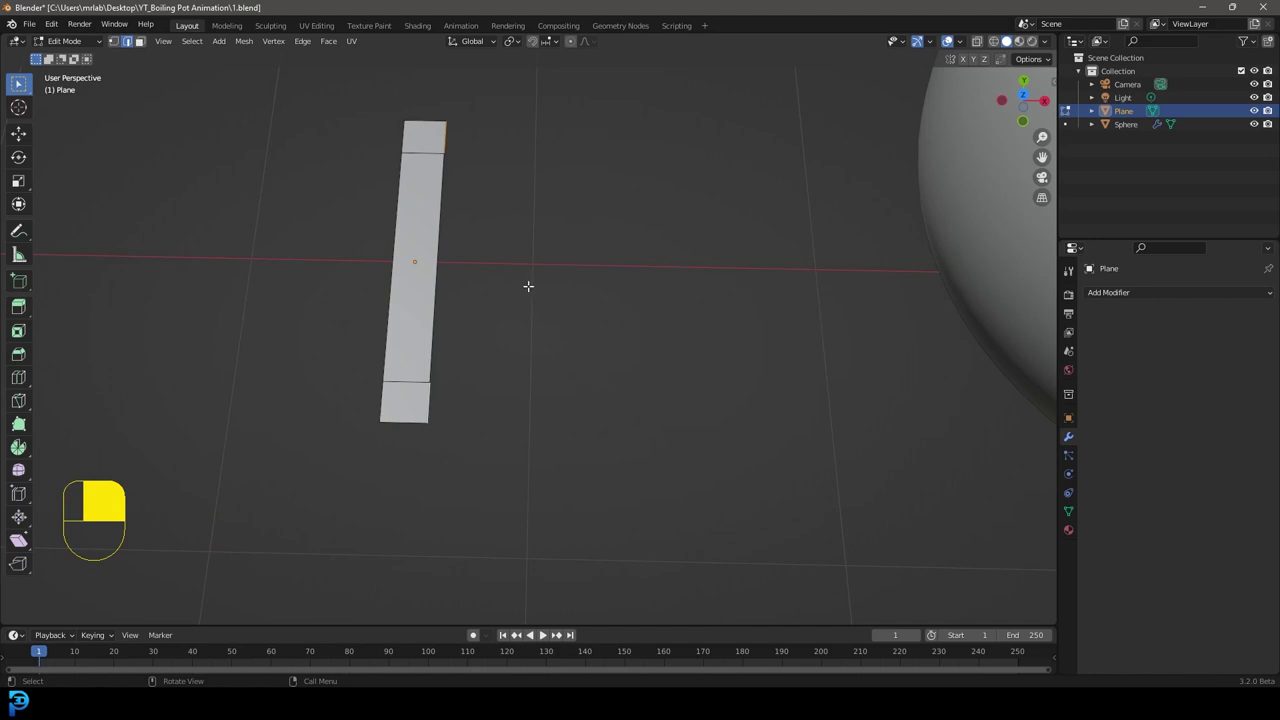
pyautogui.press('e')
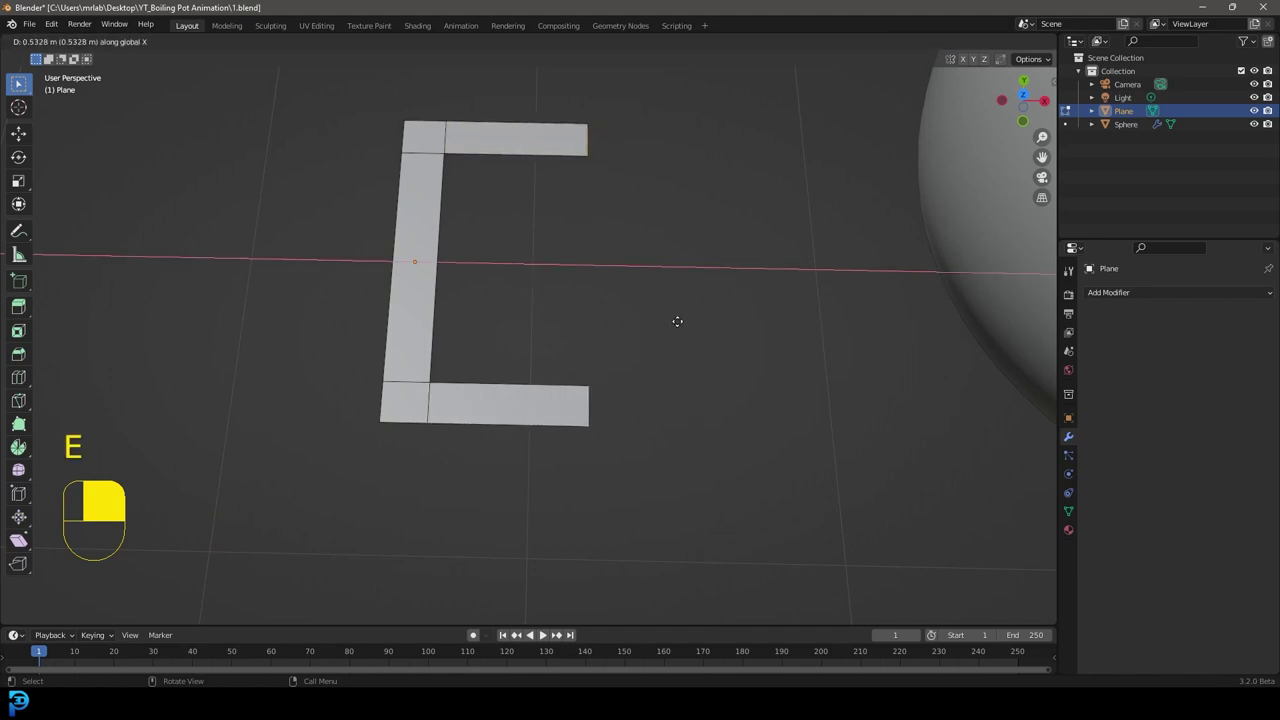
pyautogui.click(677, 321)
# Move the entire C-shaped mesh along negative X, offset from its origin, and return to Object Mode.
pyautogui.moveTo(724, 478); pyautogui.dragTo(365, 206)
pyautogui.press('g')
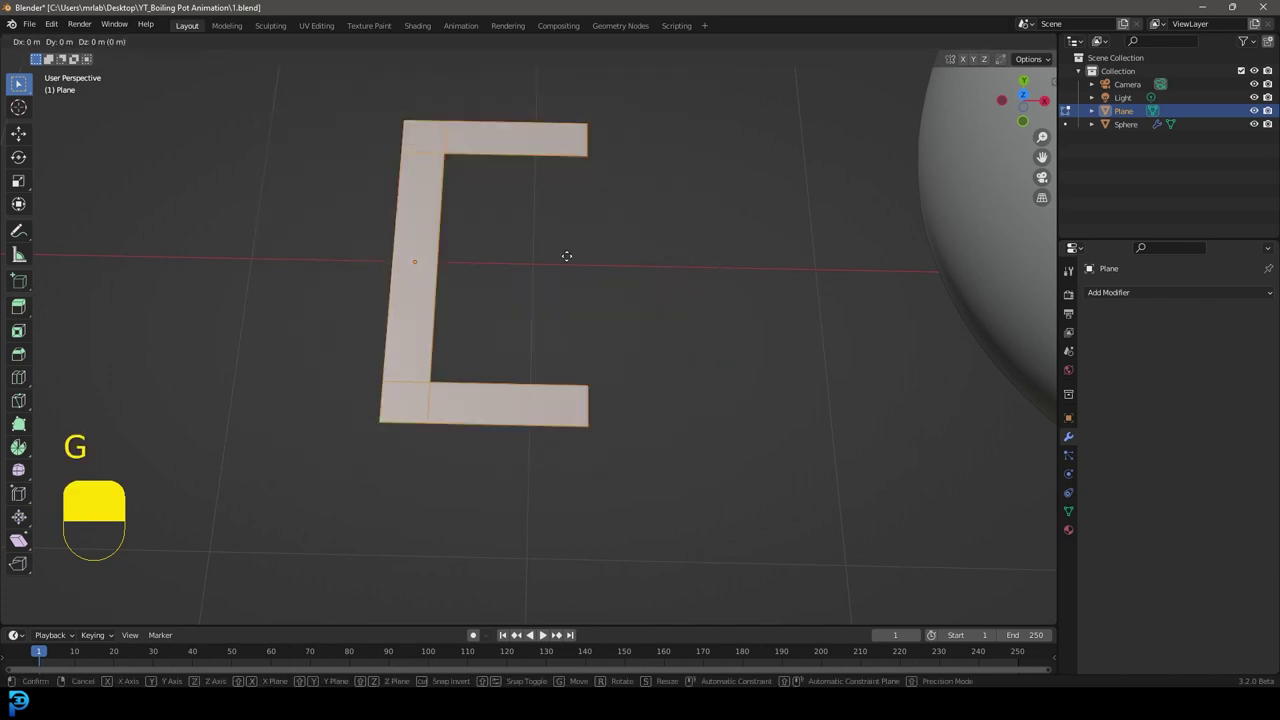
pyautogui.click(426, 267)
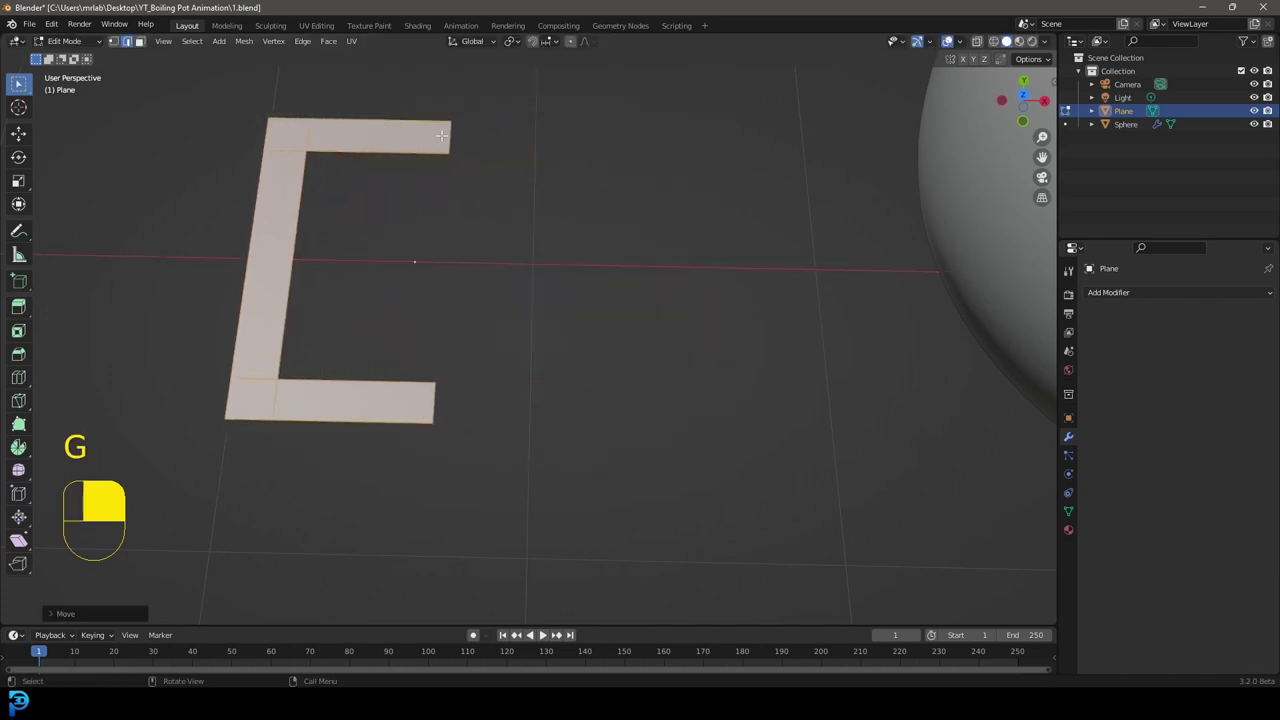
pyautogui.moveTo(430, 276); pyautogui.dragTo(438, 301, button='middle')
pyautogui.scroll(3, 400, 303)
pyautogui.keyDown('shift'); pyautogui.moveTo(298, 274); pyautogui.dragTo(651, 268, button='middle'); pyautogui.keyUp('shift')
pyautogui.scroll(-3, 625, 199)
pyautogui.scroll(-5, 582, 311)
pyautogui.press('Tab')
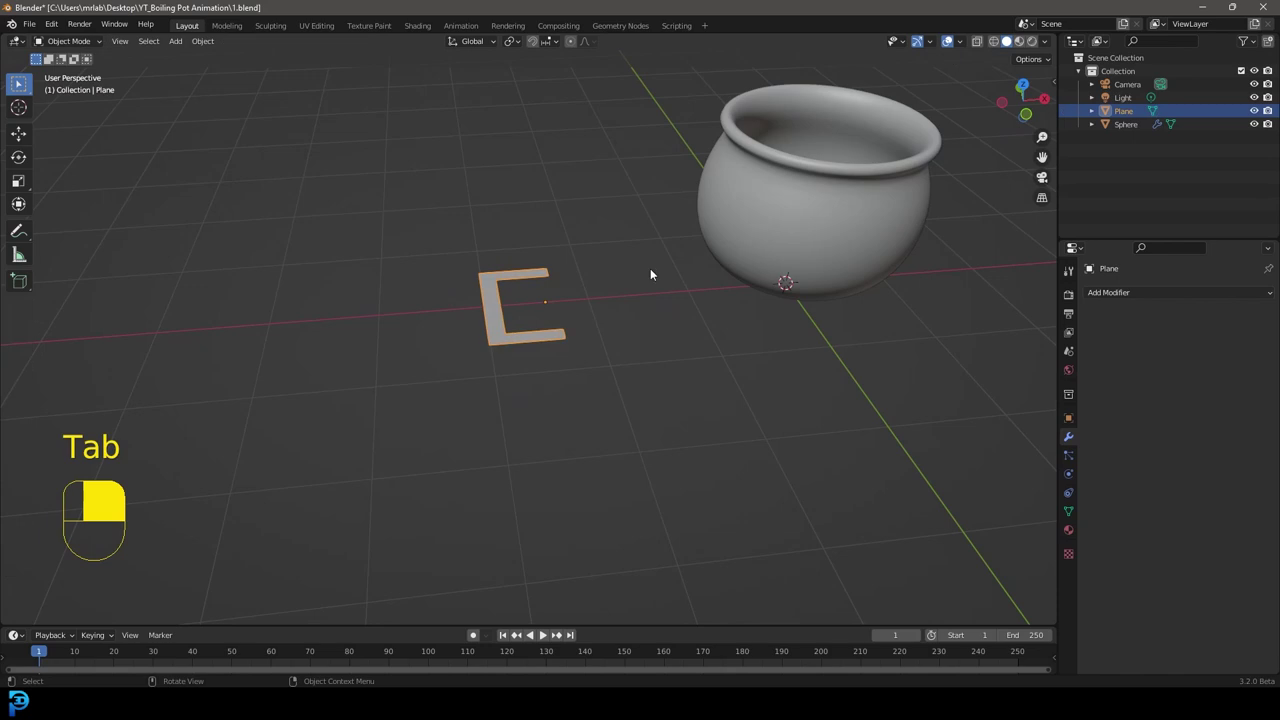
# Add a Solidify modifier with a thickness of -0.15 m and a Subdivision Surface modifier to the handle.
pyautogui.click(1137, 292)
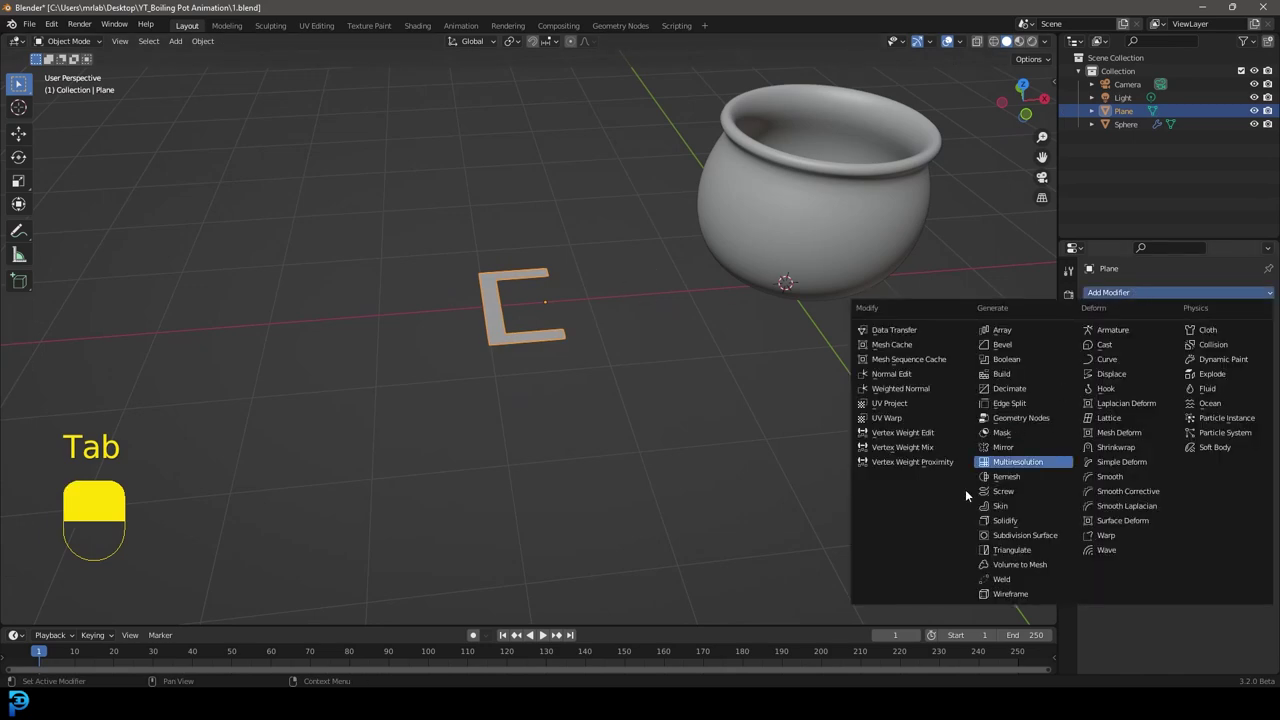
pyautogui.click(1025, 525)
pyautogui.scroll(2, 752, 358)
pyautogui.moveTo(1206, 351)
pyautogui.mouseDown()
pyautogui.moveTo(1165, 351)
pyautogui.moveTo(1190, 350)
pyautogui.mouseUp()
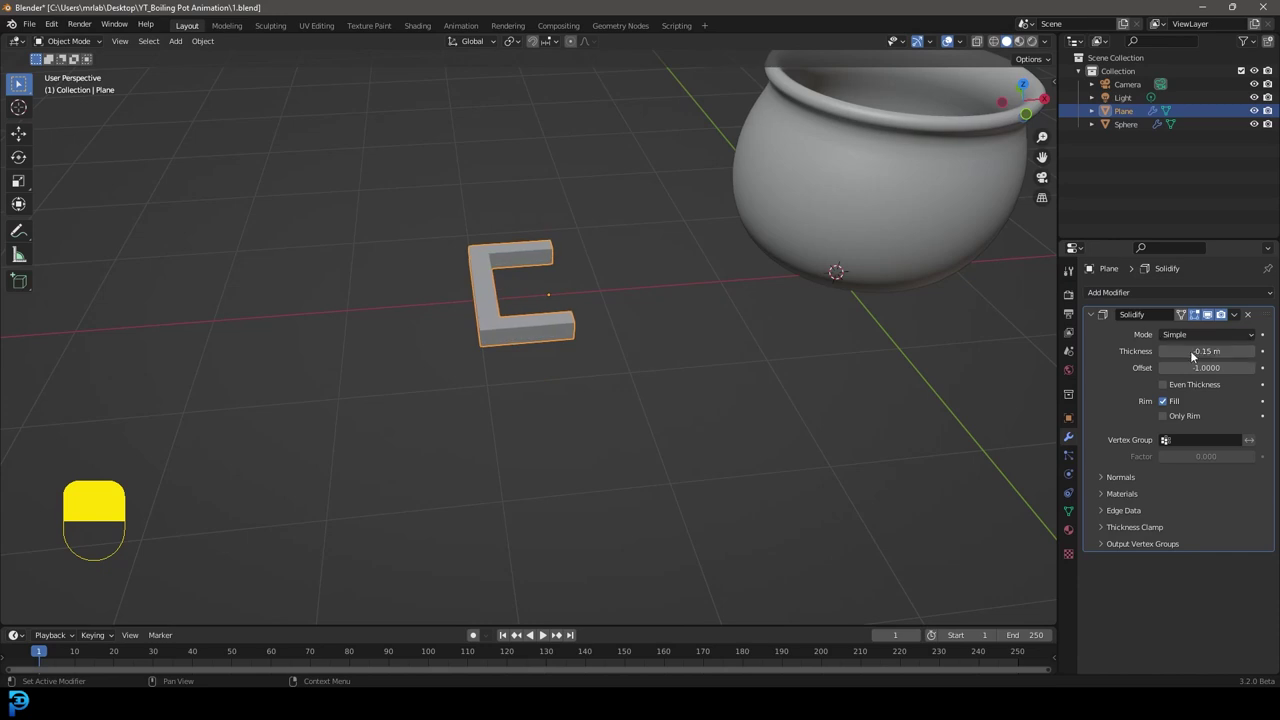
pyautogui.click(1135, 292)
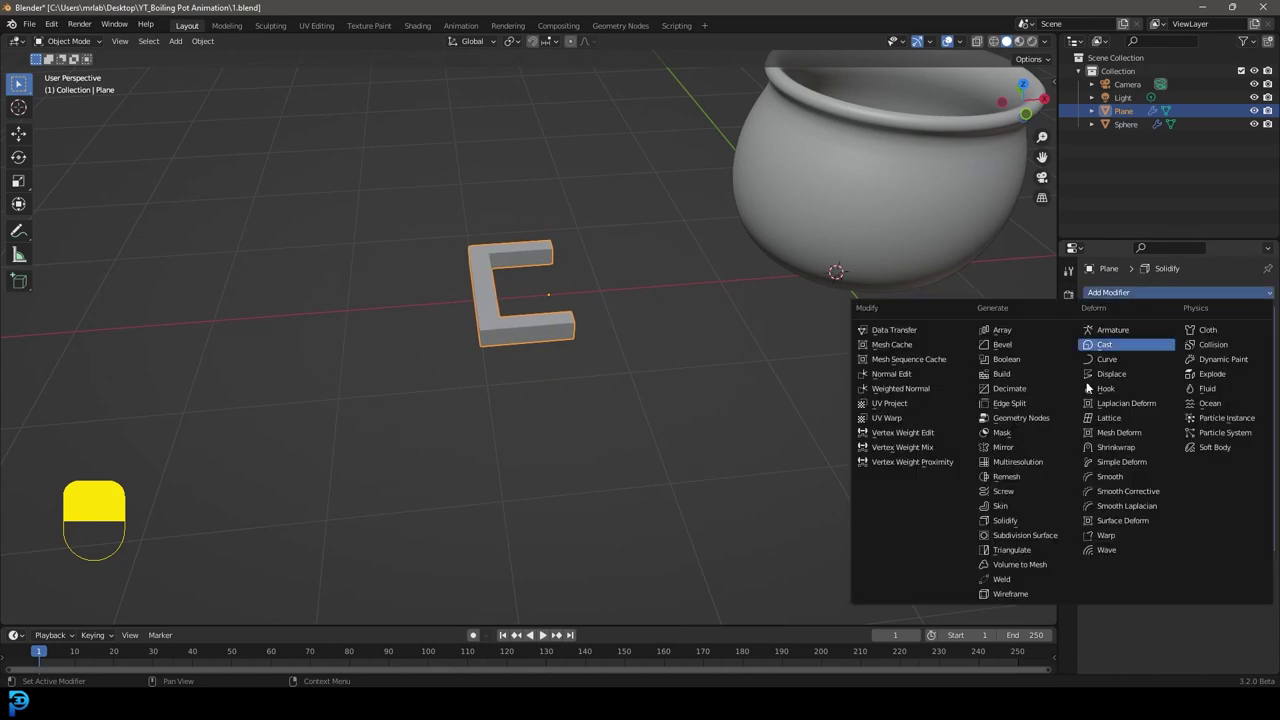
pyautogui.click(1024, 535)
# In wireframe shading, extrude the open end edges of both handle arms slightly towards the pot, and restore solid shading.
pyautogui.moveTo(551, 271); pyautogui.dragTo(613, 369, button='middle')
pyautogui.press('Tab')
pyautogui.scroll(2, 613, 369)
pyautogui.press('z')
pyautogui.click(532, 371)
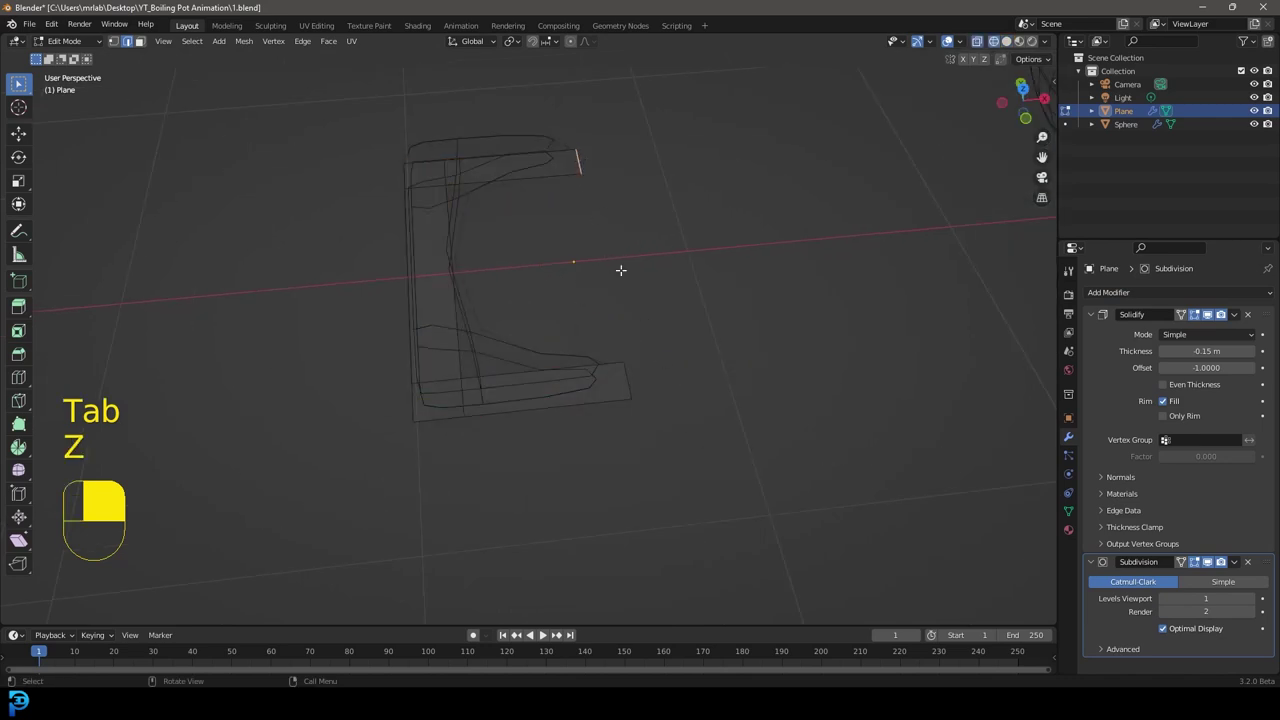
pyautogui.keyDown('shift'); pyautogui.click(628, 381); pyautogui.keyUp('shift')
pyautogui.press('e')
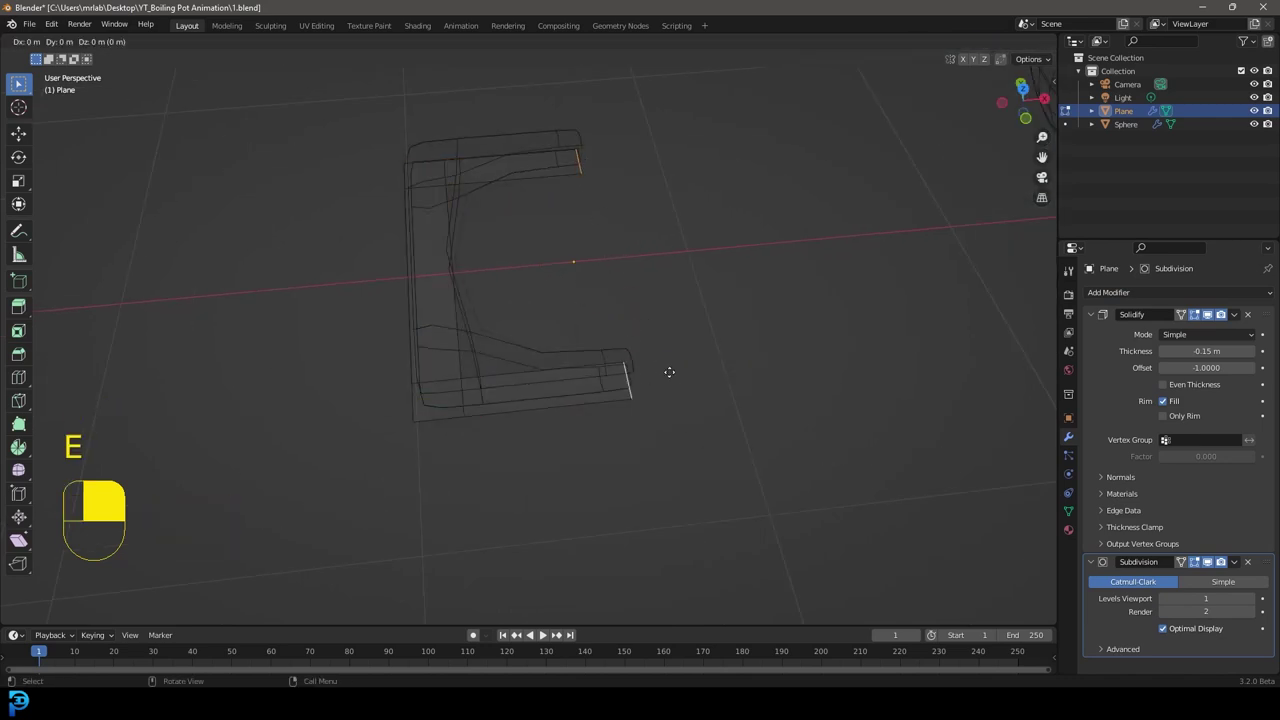
pyautogui.click(697, 380)
pyautogui.scroll(-3, 590, 292)
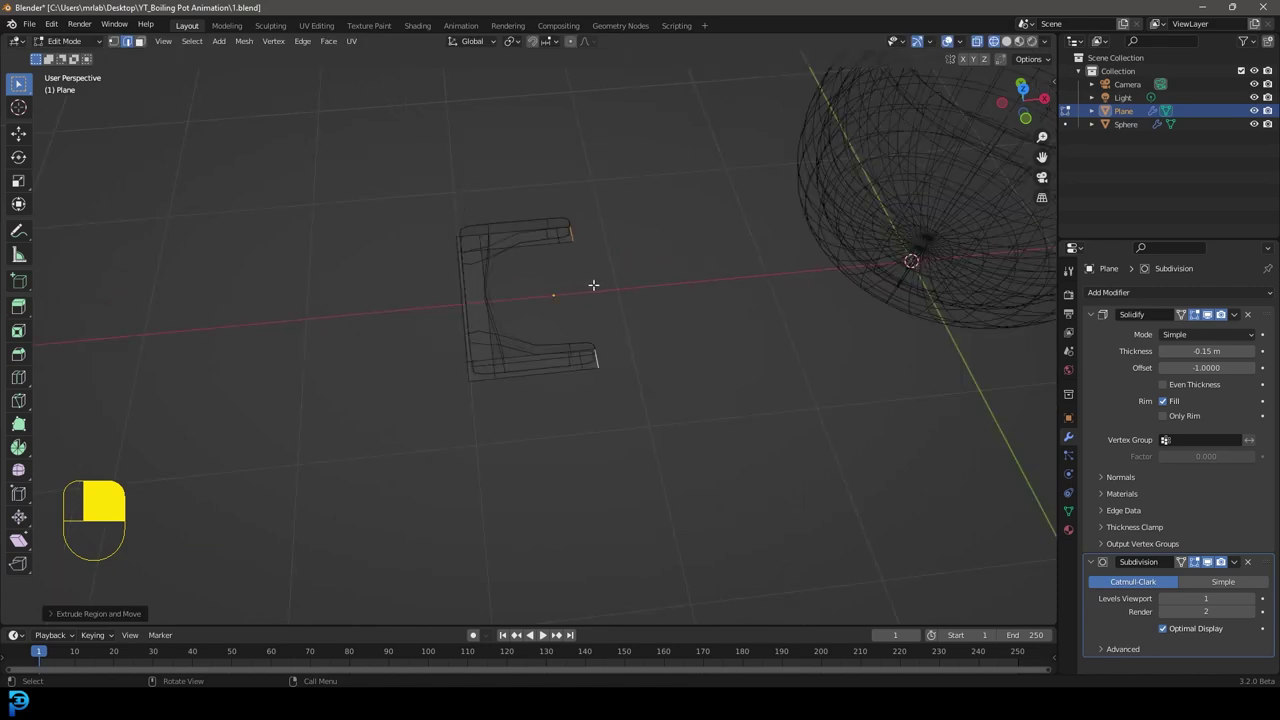
pyautogui.scroll(1, 622, 375)
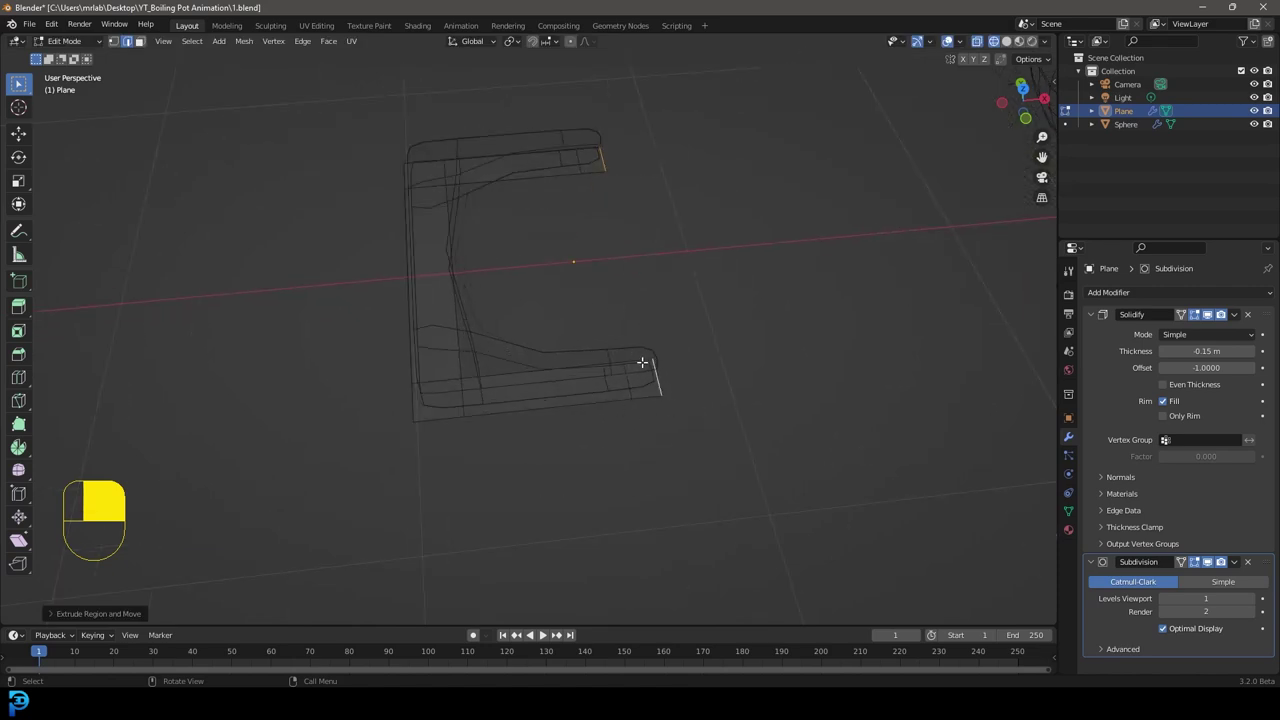
pyautogui.scroll(-2, 643, 360)
pyautogui.press('z')
pyautogui.click(737, 309)
# In Object Mode, move the handle in front view up to the pot's side so its arm tips sink into the wall.
pyautogui.press('KP_1')
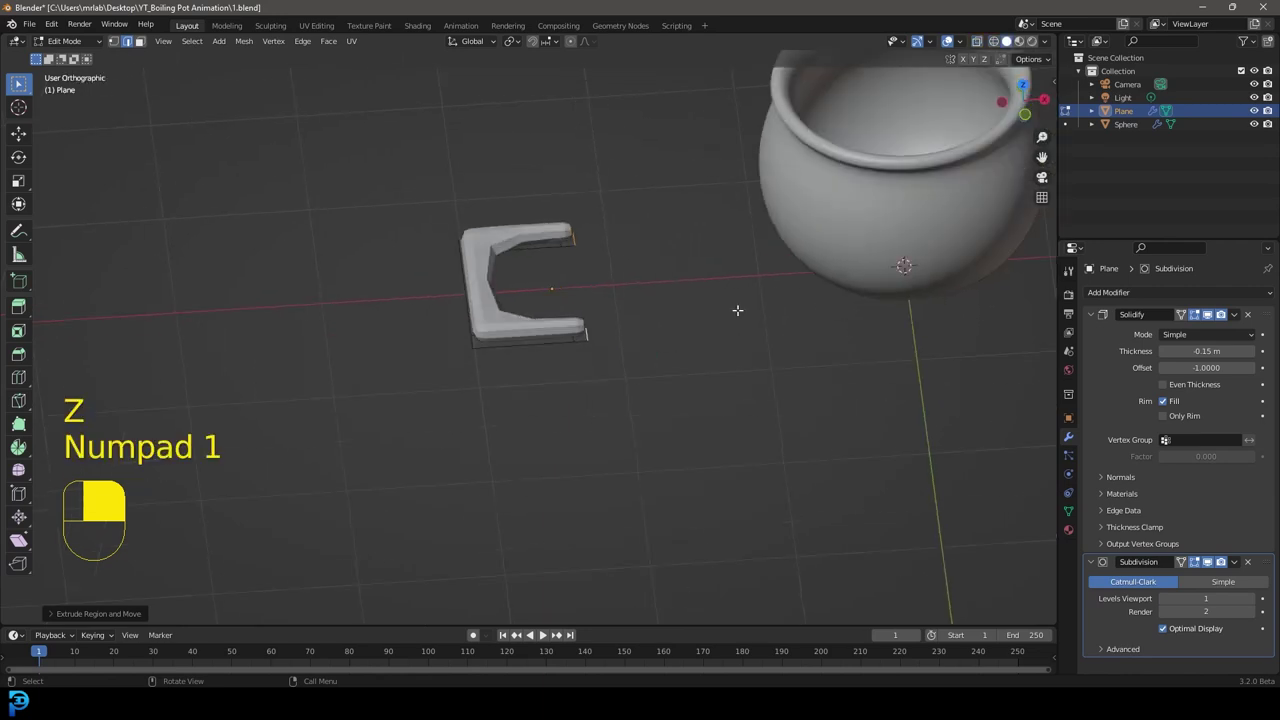
pyautogui.press('Tab')
pyautogui.keyDown('shift'); pyautogui.moveTo(568, 248); pyautogui.dragTo(572, 335, button='middle'); pyautogui.keyUp('shift')
pyautogui.scroll(2, 571, 335)
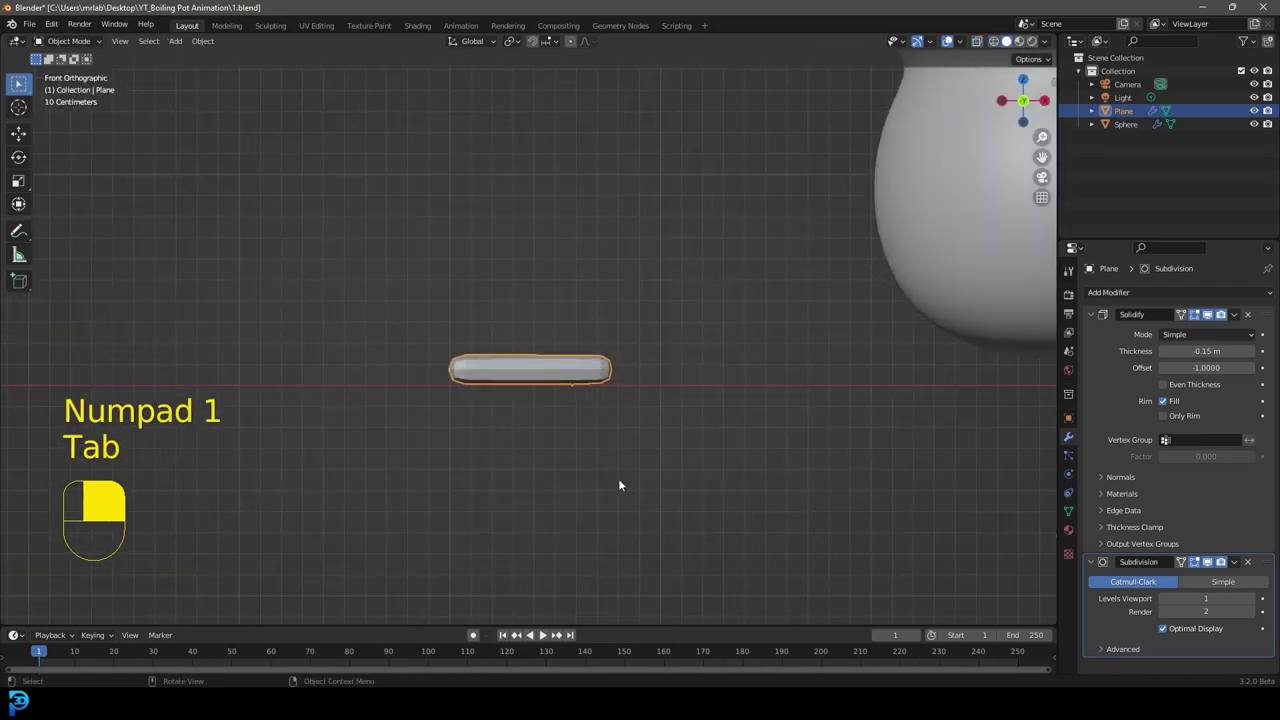
pyautogui.scroll(-2, 635, 455)
pyautogui.press('g')
pyautogui.click(857, 273)
pyautogui.keyDown('shift'); pyautogui.moveTo(843, 264); pyautogui.dragTo(688, 384, button='middle'); pyautogui.keyUp('shift')
pyautogui.scroll(2, 654, 374)
pyautogui.keyDown('shift'); pyautogui.moveTo(706, 327); pyautogui.dragTo(686, 346, button='middle'); pyautogui.keyUp('shift')
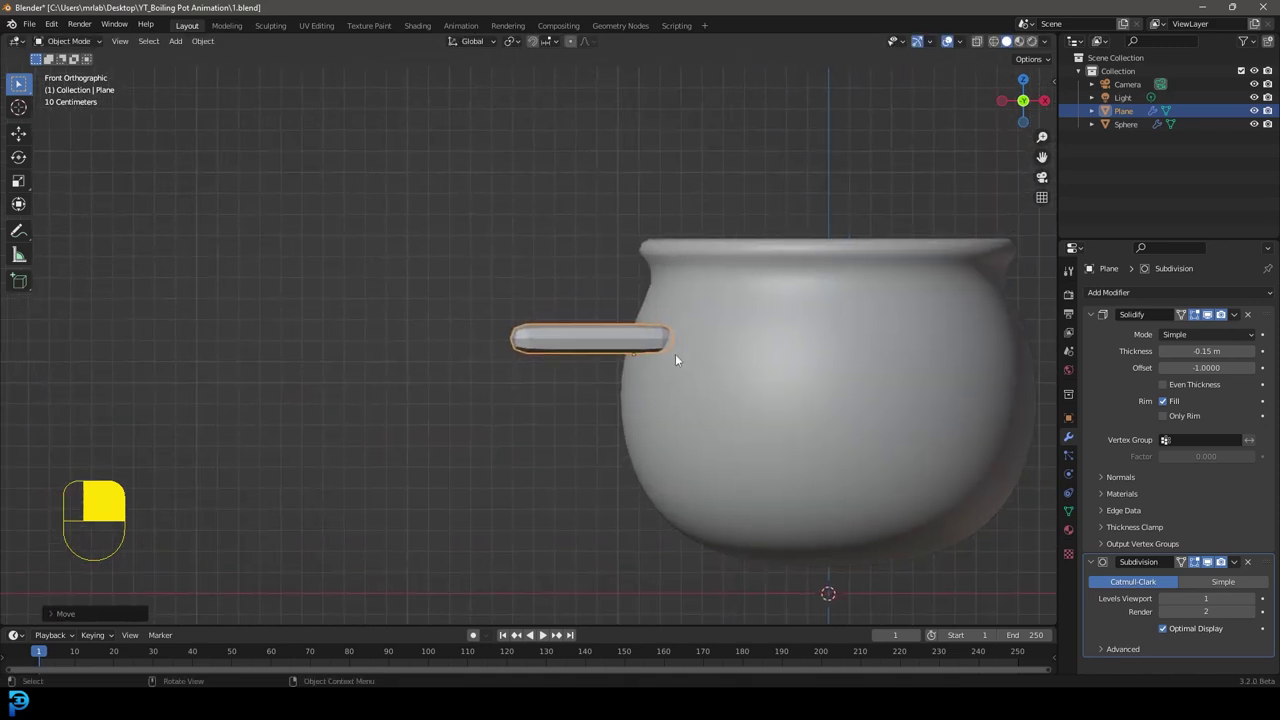
pyautogui.scroll(2, 677, 368)
pyautogui.press('r')
pyautogui.rightClick(835, 375)
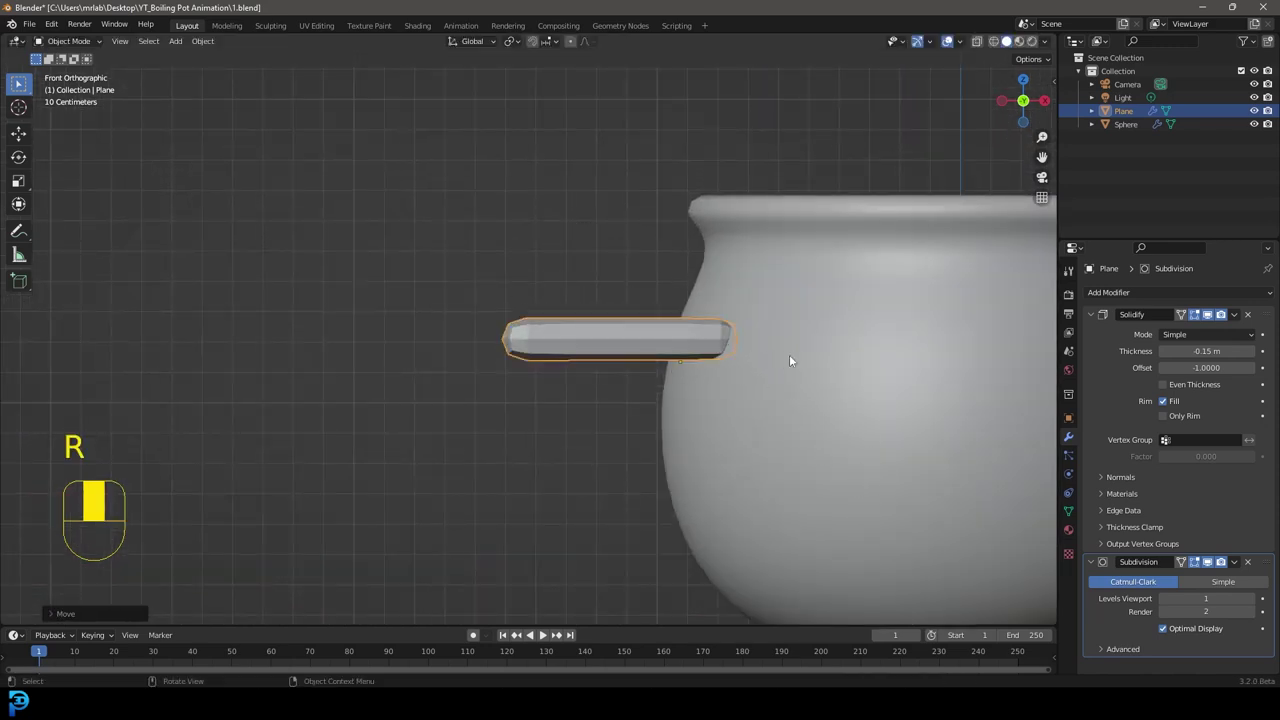
# Show the handle mesh in wireframe and raise the vertices of its outer bar so the arms slope down towards the pot.
pyautogui.press('Tab')
pyautogui.scroll(-2, 745, 368)
pyautogui.scroll(3, 700, 358)
pyautogui.press('z')
pyautogui.click(584, 358)
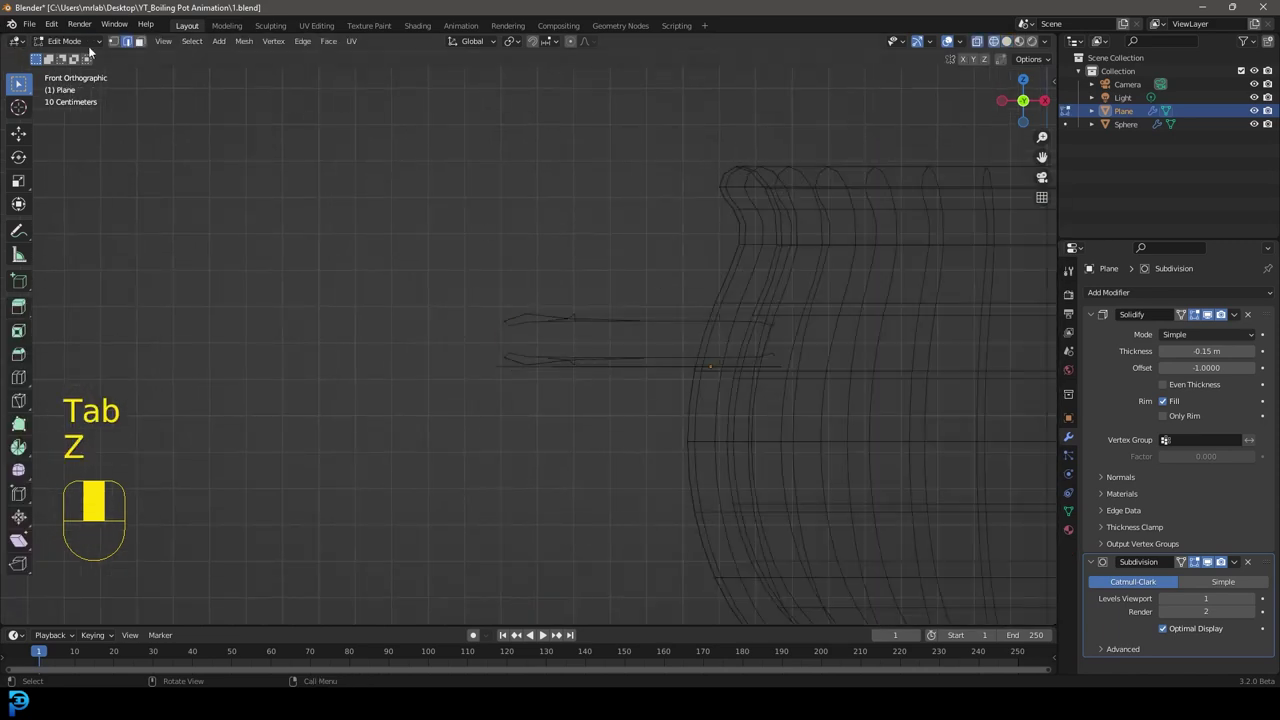
pyautogui.moveTo(410, 458); pyautogui.dragTo(578, 295)
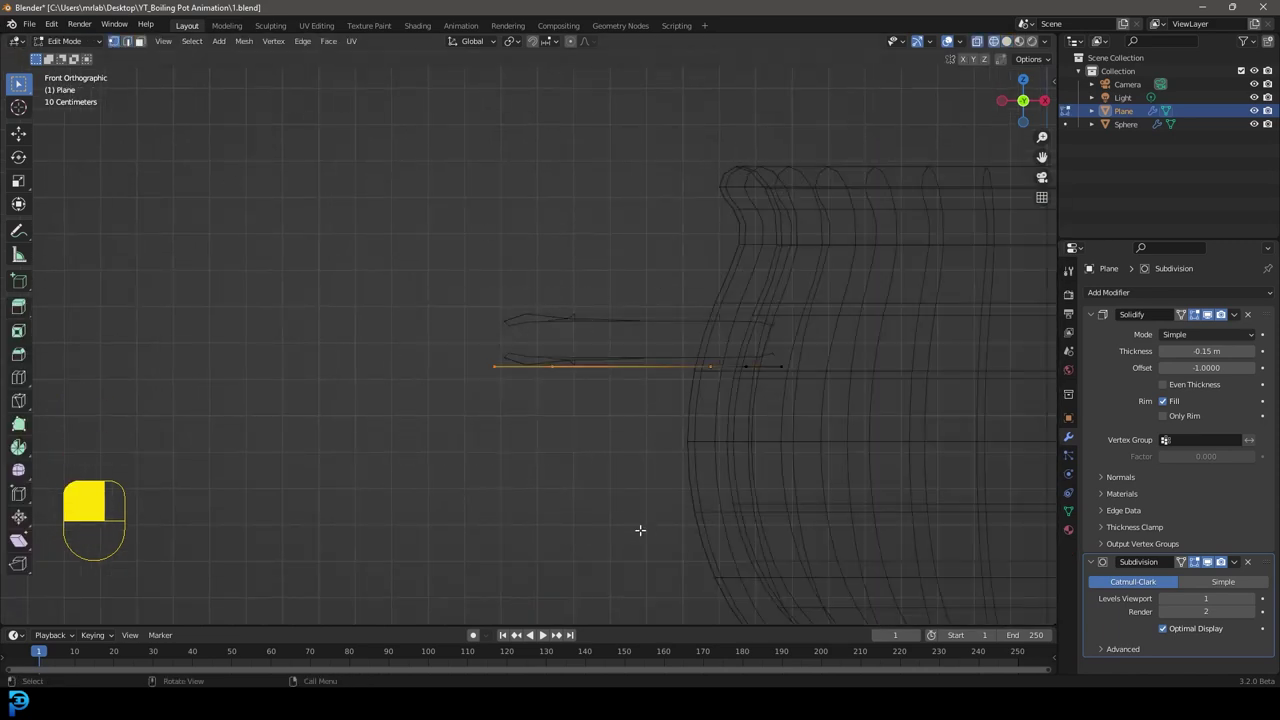
pyautogui.press('g')
pyautogui.click(609, 450)
# In top view, scale the inner end faces of both arms towards each other, and check the taper in solid shading.
pyautogui.moveTo(609, 450); pyautogui.dragTo(688, 317, button='middle')
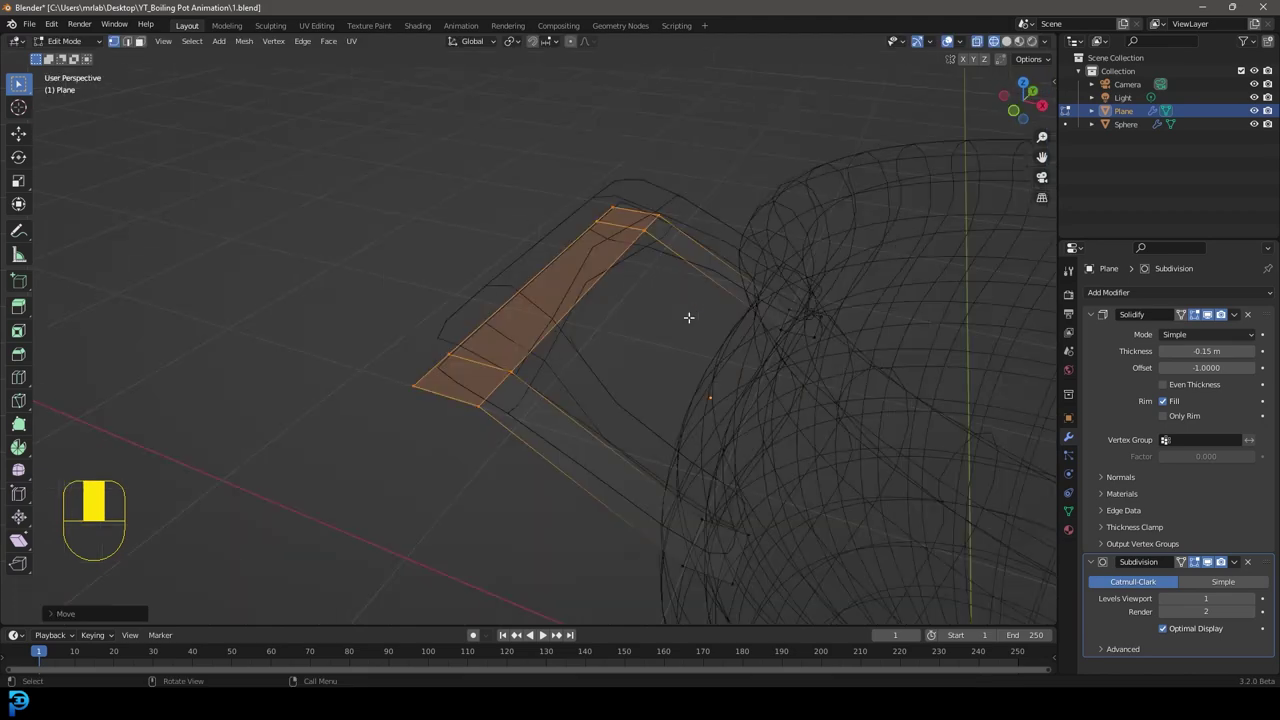
pyautogui.press('KP_7')
pyautogui.moveTo(742, 510); pyautogui.dragTo(609, 157)
pyautogui.press('s')
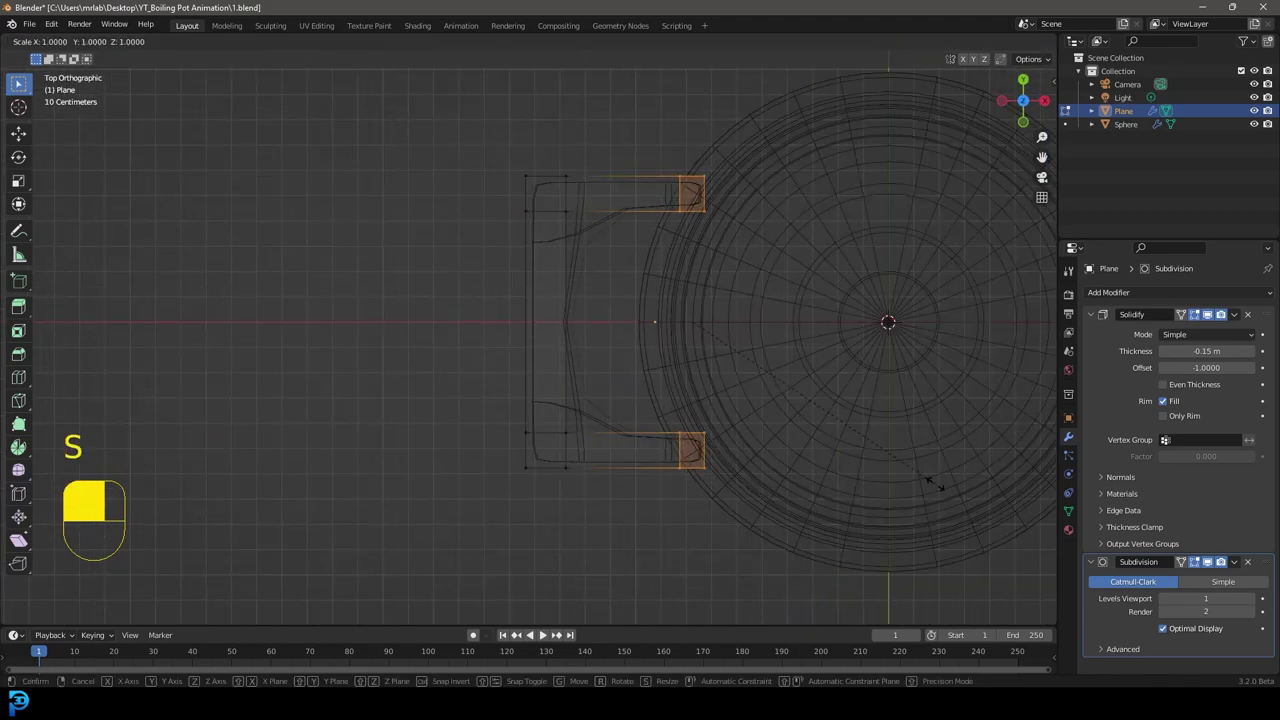
pyautogui.click(889, 442)
pyautogui.press('z')
pyautogui.click(968, 444)
pyautogui.scroll(-1, 593, 269)
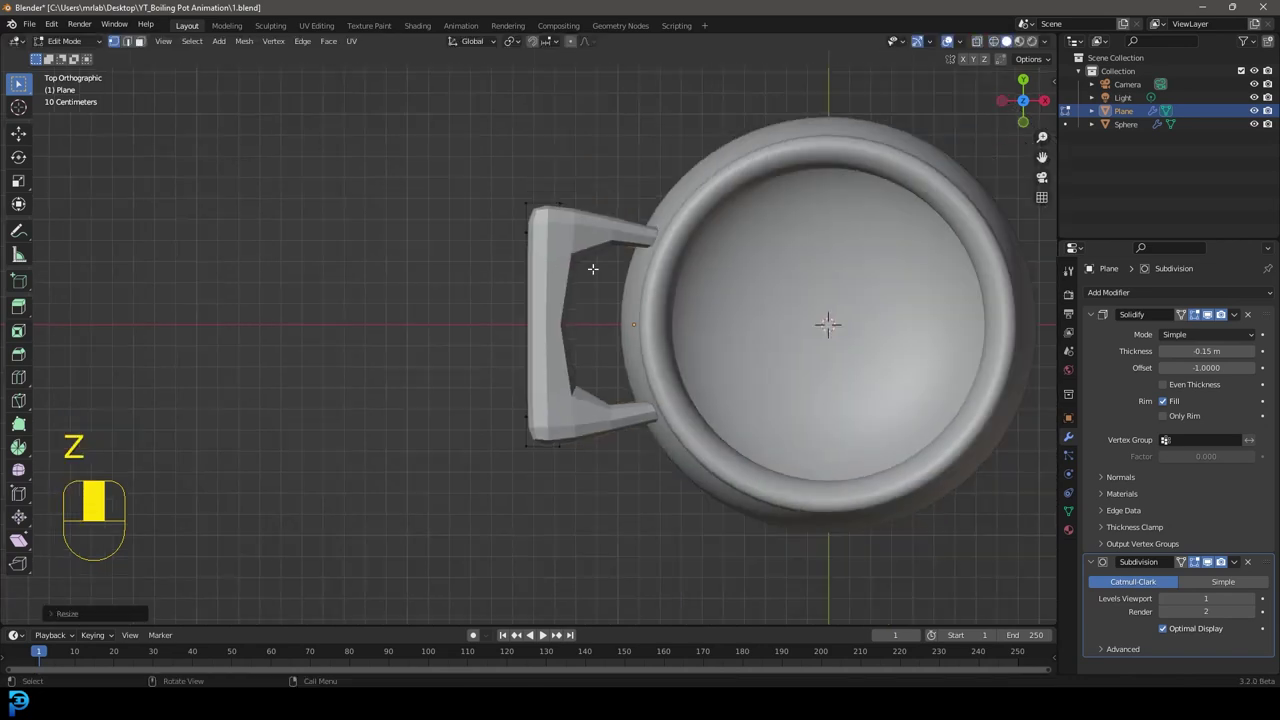
# Add two loop cuts across the handle's outer bar in wireframe and scale them apart along Y towards the corners.
pyautogui.scroll(1, 608, 352)
pyautogui.press('z')
pyautogui.click(445, 340)
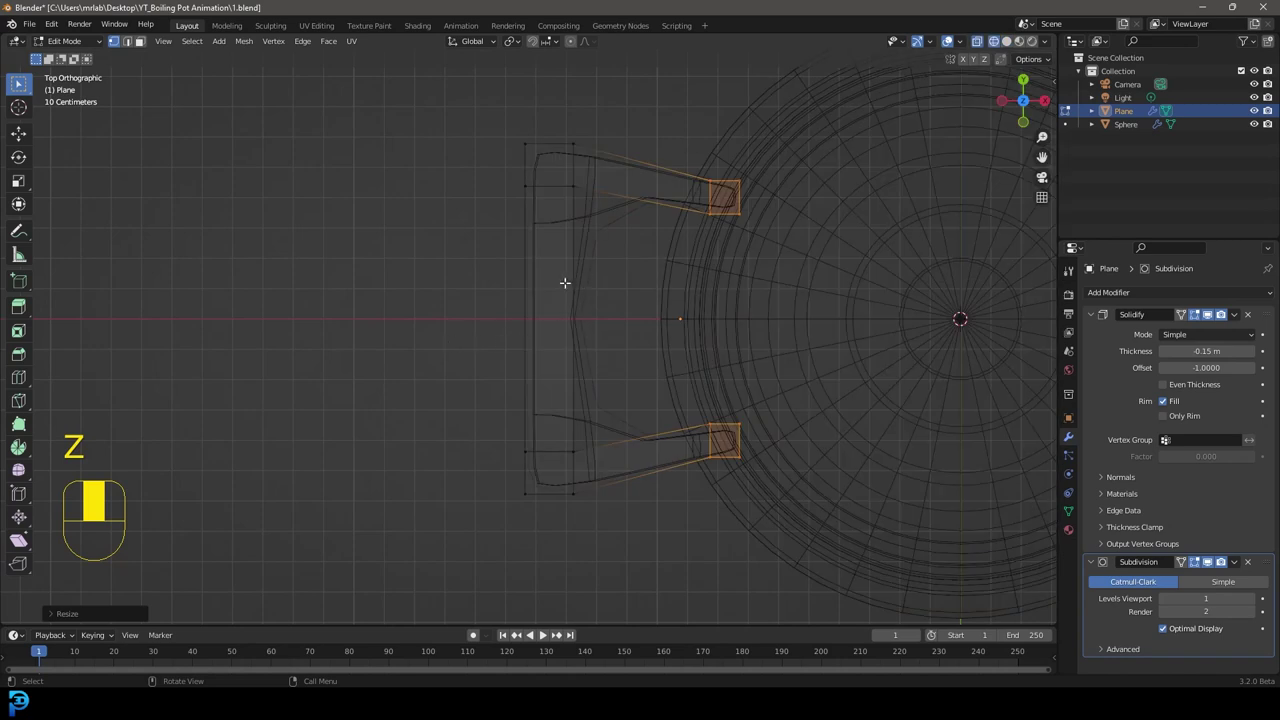
pyautogui.hotkey('ctrl', 'r')
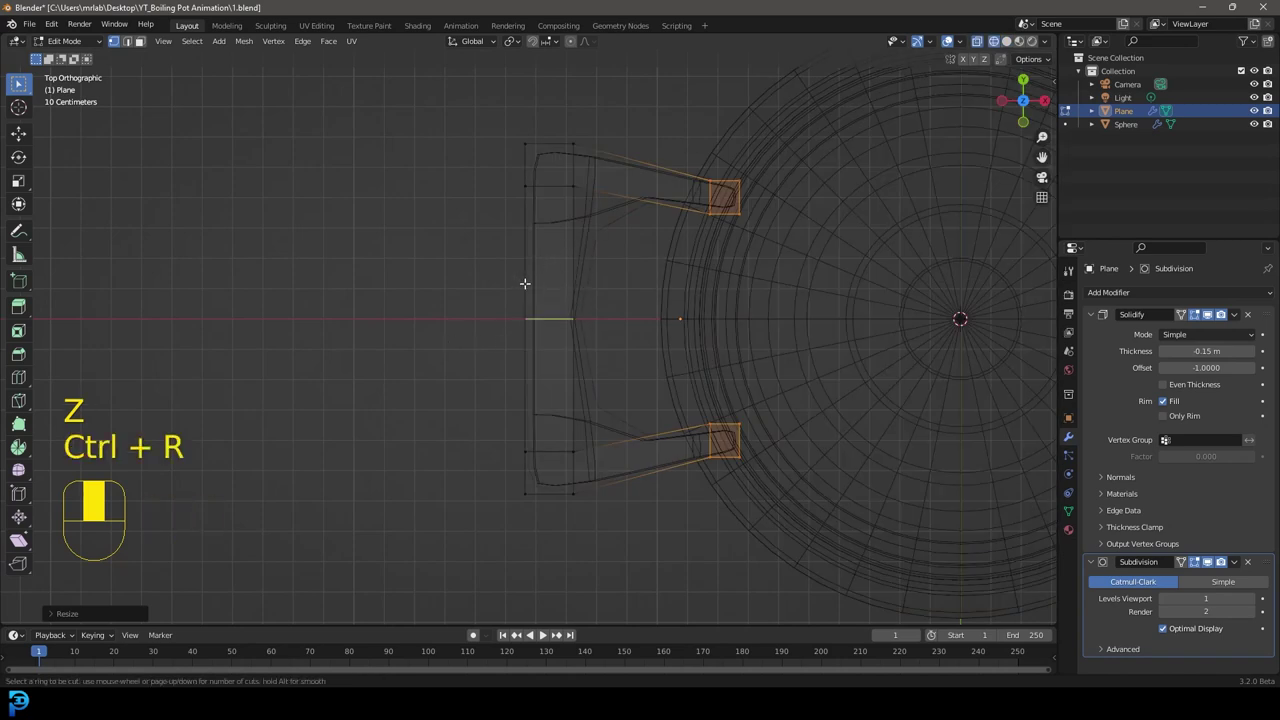
pyautogui.click(524, 283)
pyautogui.rightClick(524, 283)
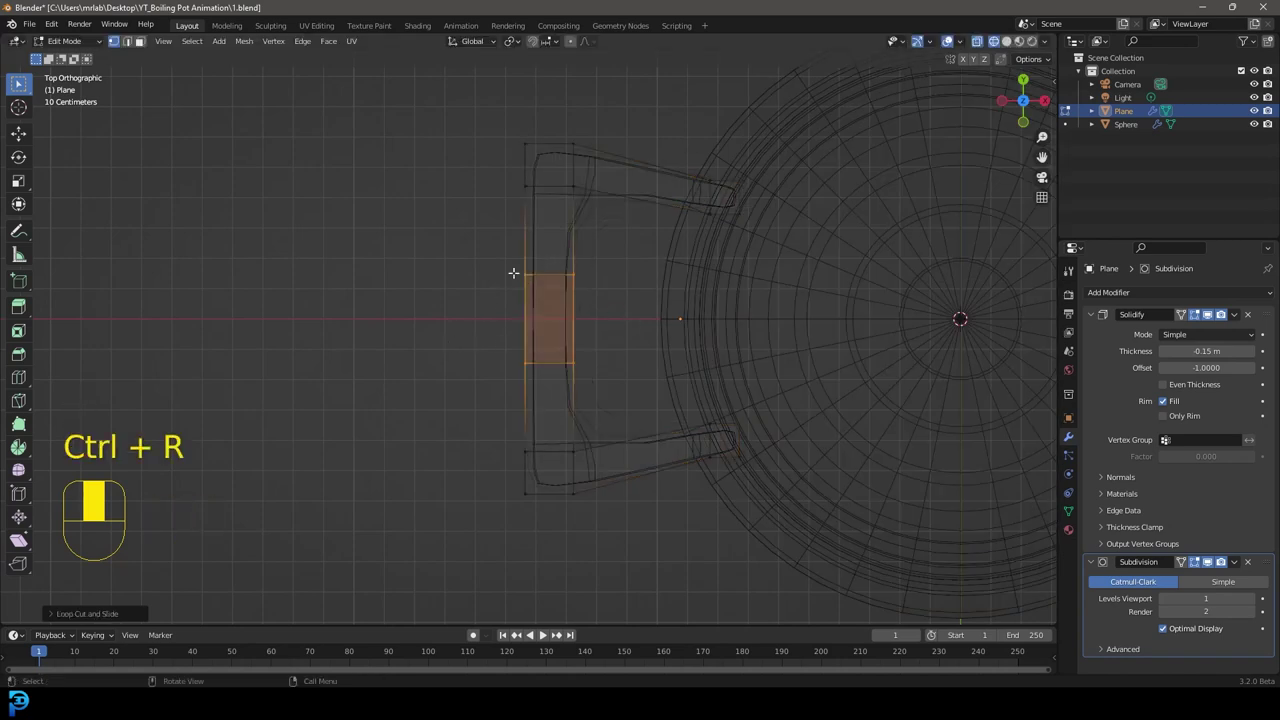
pyautogui.press('s')
pyautogui.press('y')
pyautogui.click(829, 517)
# Add a single loop cut across the middle of the handle's outer bar.
pyautogui.press('z')
pyautogui.click(700, 302)
pyautogui.moveTo(632, 304)
pyautogui.mouseDown(button='middle')
pyautogui.moveTo(600, 304)
pyautogui.moveTo(595, 320)
pyautogui.moveTo(616, 260)
pyautogui.mouseUp(button='middle')
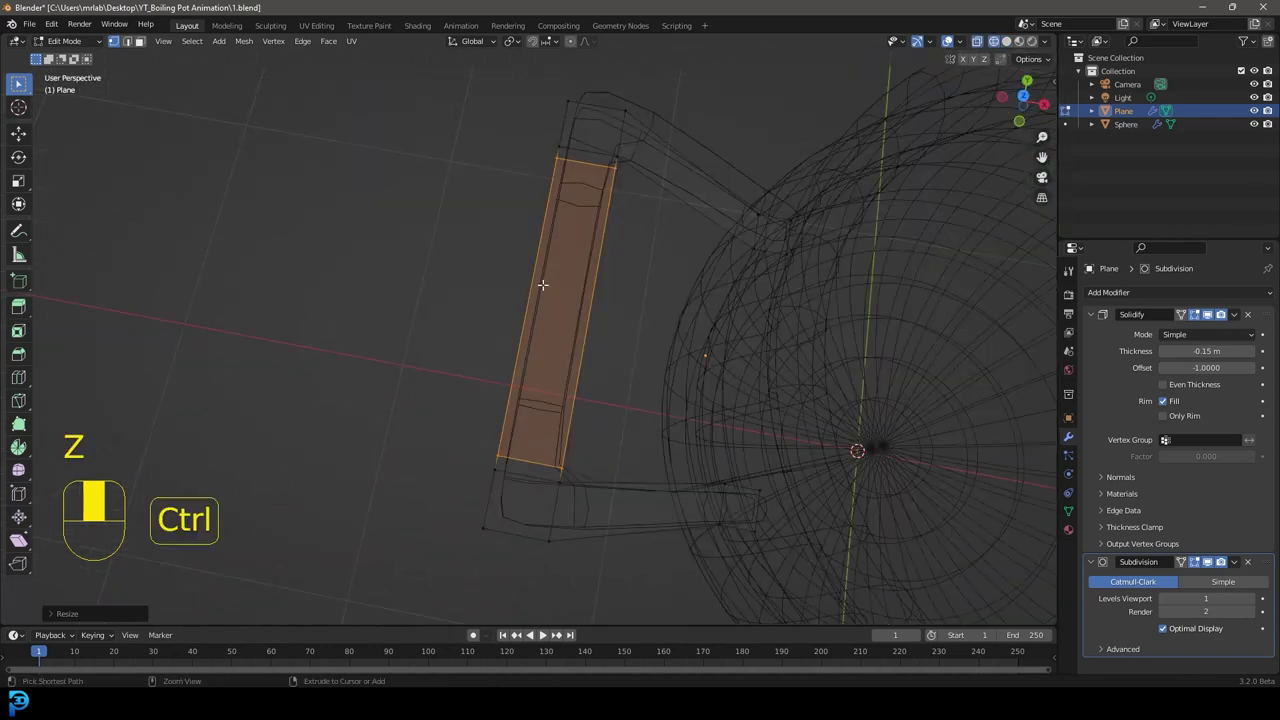
pyautogui.hotkey('ctrl', 'r')
pyautogui.click(534, 290)
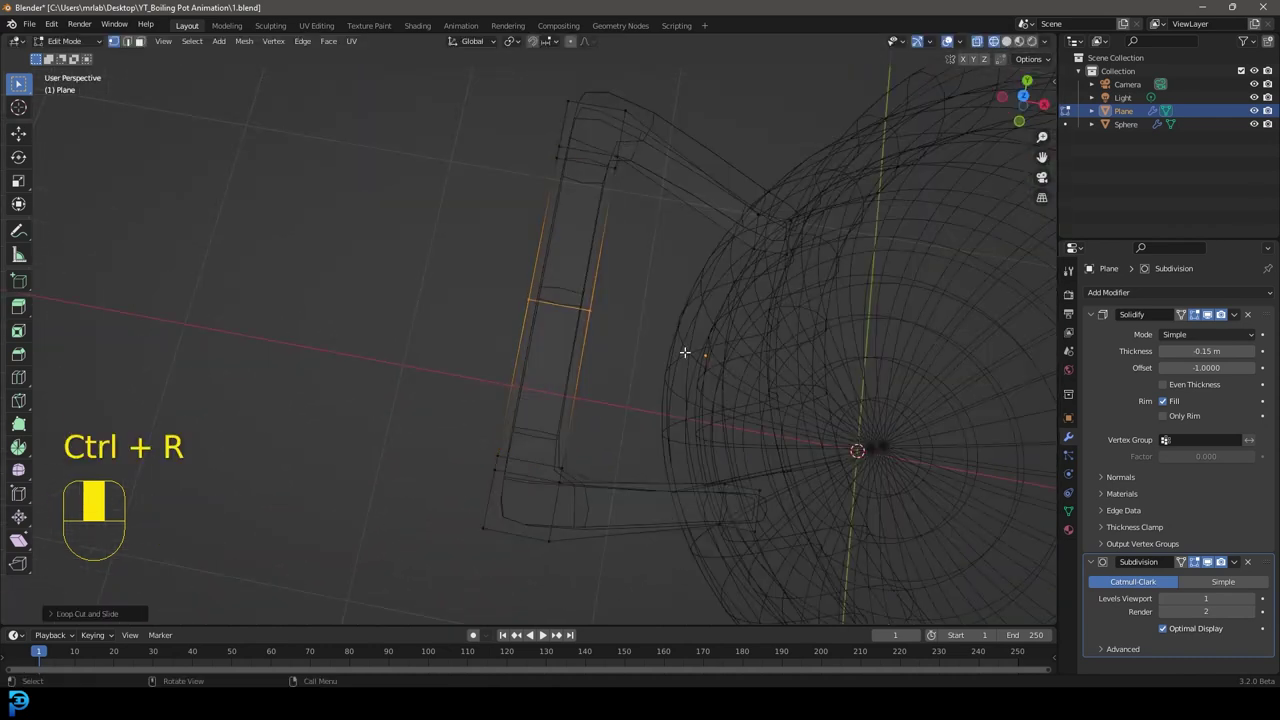
# Move the middle edge loop of the handle's outer bar outward to bow the bar, and return to Object Mode in solid shading.
pyautogui.press('g')
pyautogui.click(640, 355)
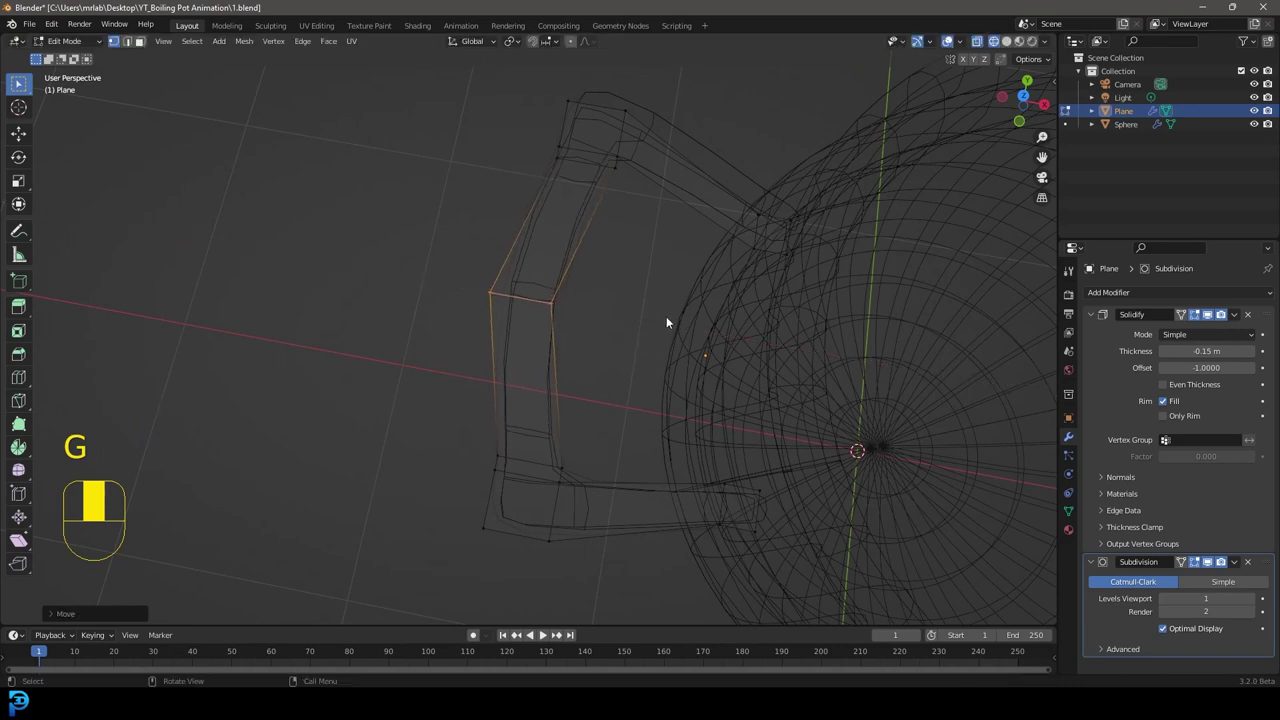
pyautogui.press('Tab')
pyautogui.press('z')
pyautogui.click(745, 317)
pyautogui.moveTo(693, 401)
pyautogui.mouseDown(button='middle')
pyautogui.moveTo(721, 312)
pyautogui.moveTo(692, 255)
pyautogui.moveTo(704, 323)
pyautogui.moveTo(604, 304)
pyautogui.mouseUp(button='middle')
# Apply Shade Smooth to the handle.
pyautogui.rightClick(527, 259)
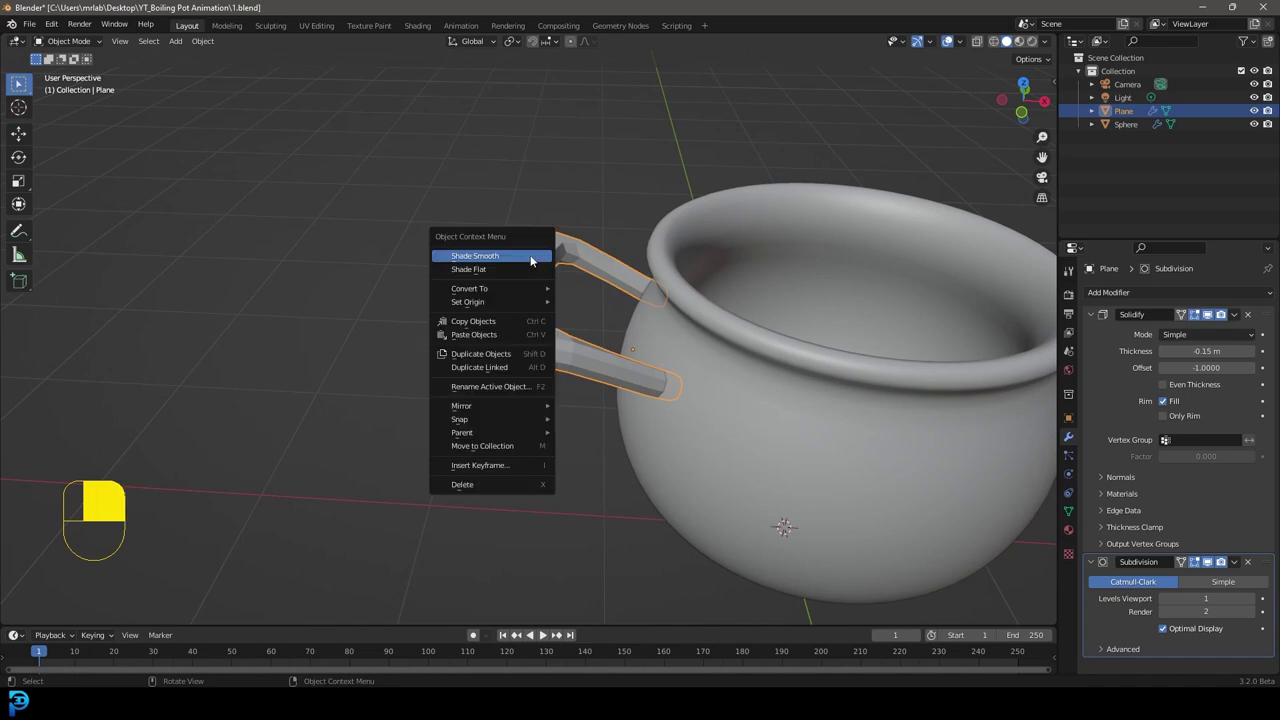
pyautogui.click(483, 256)
pyautogui.moveTo(237, 116); pyautogui.dragTo(219, 168, button='middle')
pyautogui.scroll(-4, 501, 306)
pyautogui.moveTo(749, 369); pyautogui.dragTo(820, 350, button='middle')
pyautogui.keyDown('shift'); pyautogui.moveTo(838, 350); pyautogui.dragTo(728, 358, button='middle'); pyautogui.keyUp('shift')
pyautogui.scroll(1, 730, 358)
# Add a Mirror modifier on the X axis to the handle with the pot body, Sphere, as the mirror object.
pyautogui.click(1090, 315)
pyautogui.click(1091, 330)
pyautogui.click(1118, 293)
pyautogui.click(1005, 447)
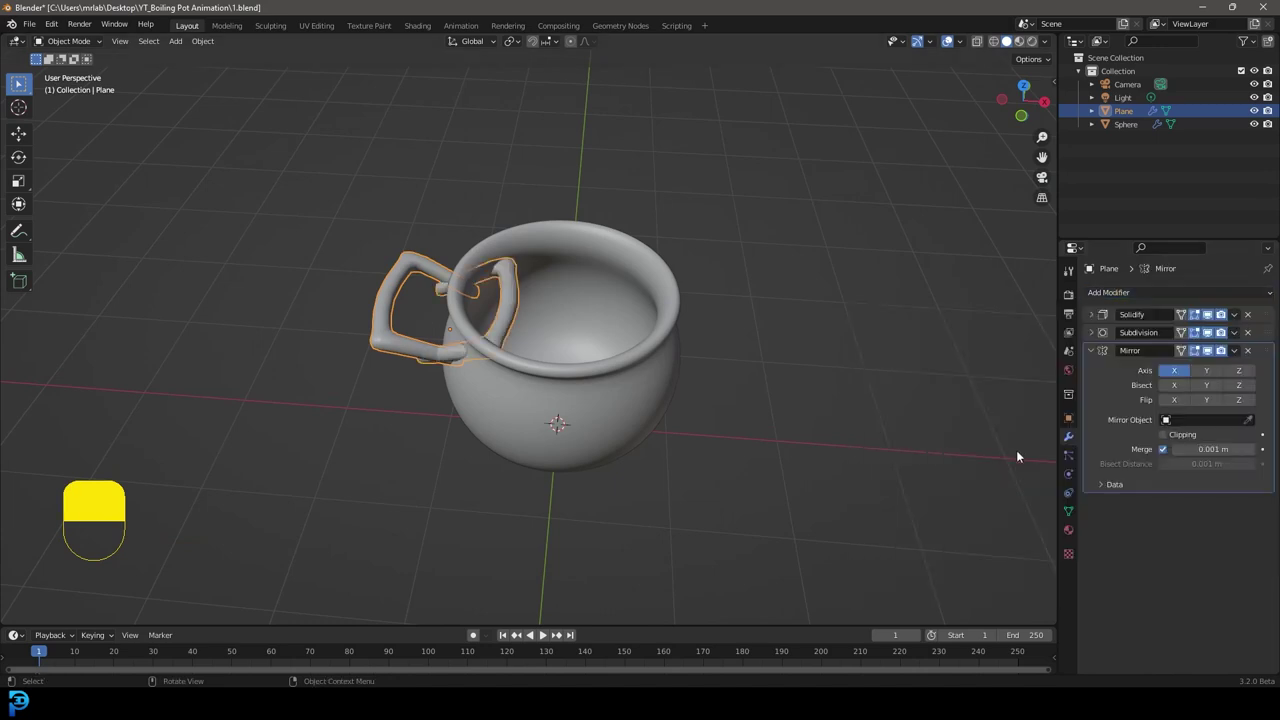
pyautogui.click(632, 245)
pyautogui.moveTo(710, 365); pyautogui.dragTo(655, 297, button='middle')
pyautogui.moveTo(402, 281); pyautogui.dragTo(474, 284, button='middle')
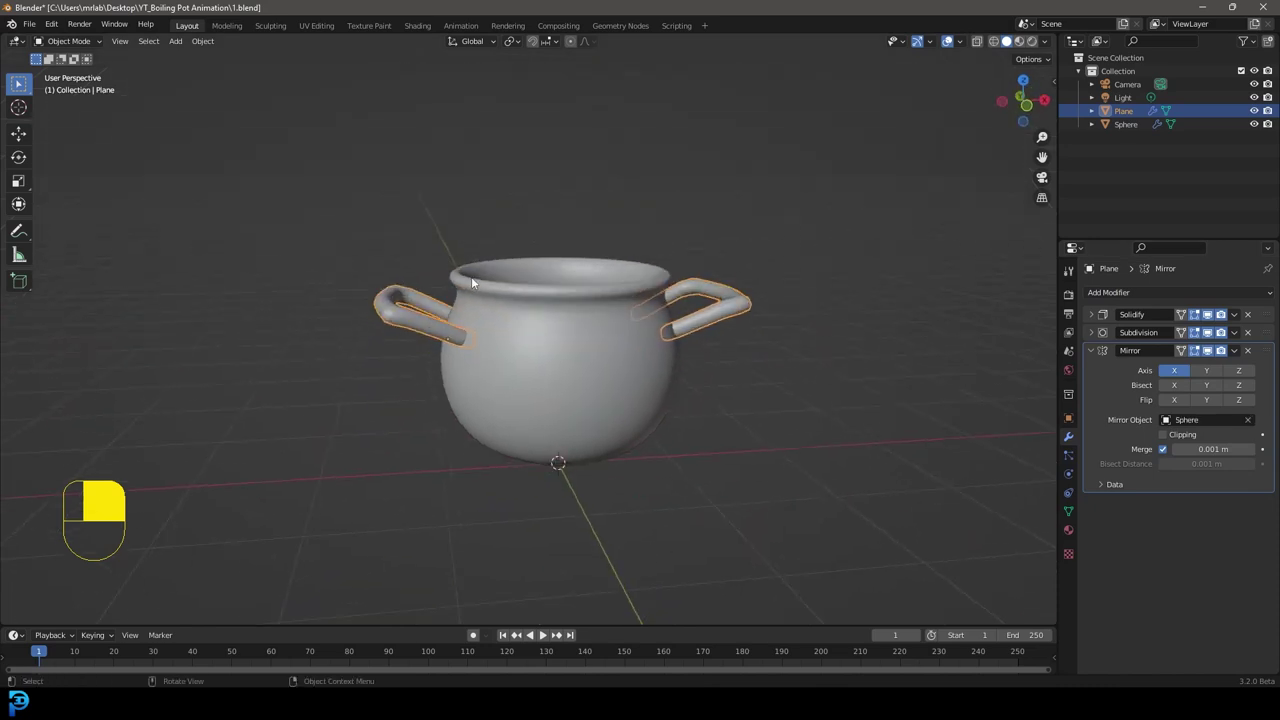
# In front view wireframe, scale the mirrored handles down slightly and reposition them against the sides of the pot.
pyautogui.press('KP_1')
pyautogui.scroll(3, 478, 288)
pyautogui.press('Tab')
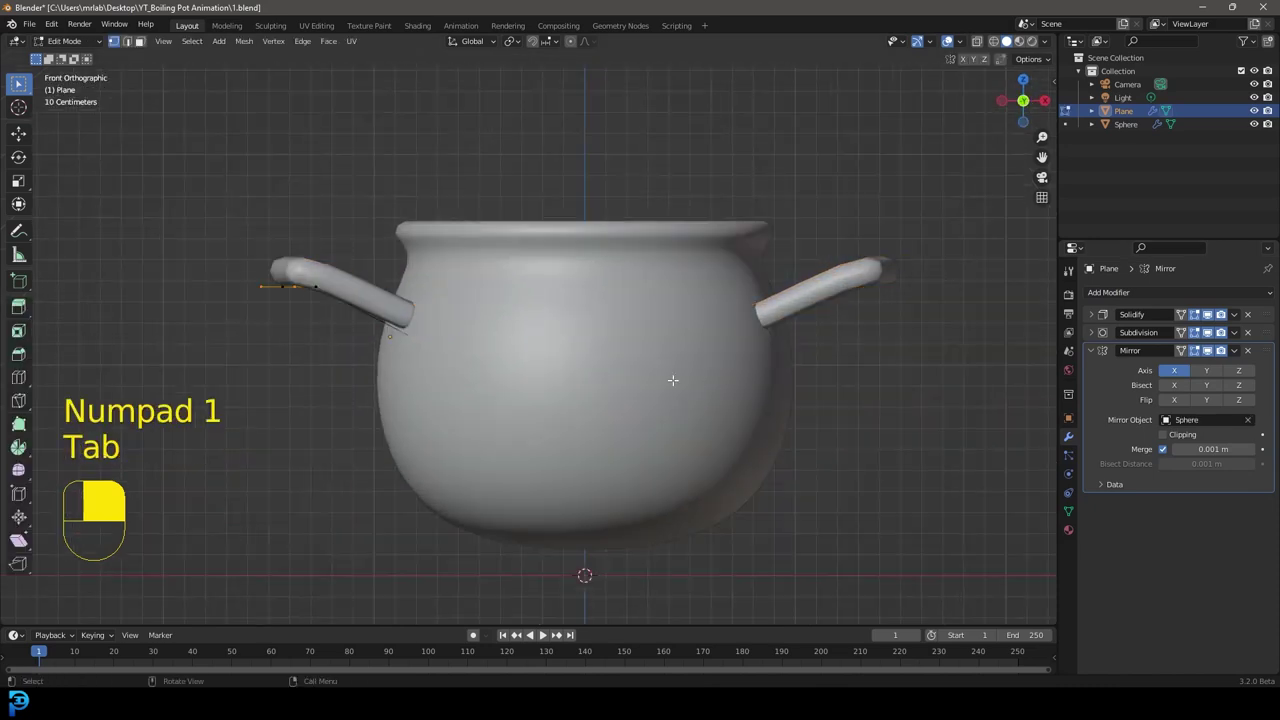
pyautogui.press('z')
pyautogui.click(554, 364)
pyautogui.press('Tab')
pyautogui.press('s')
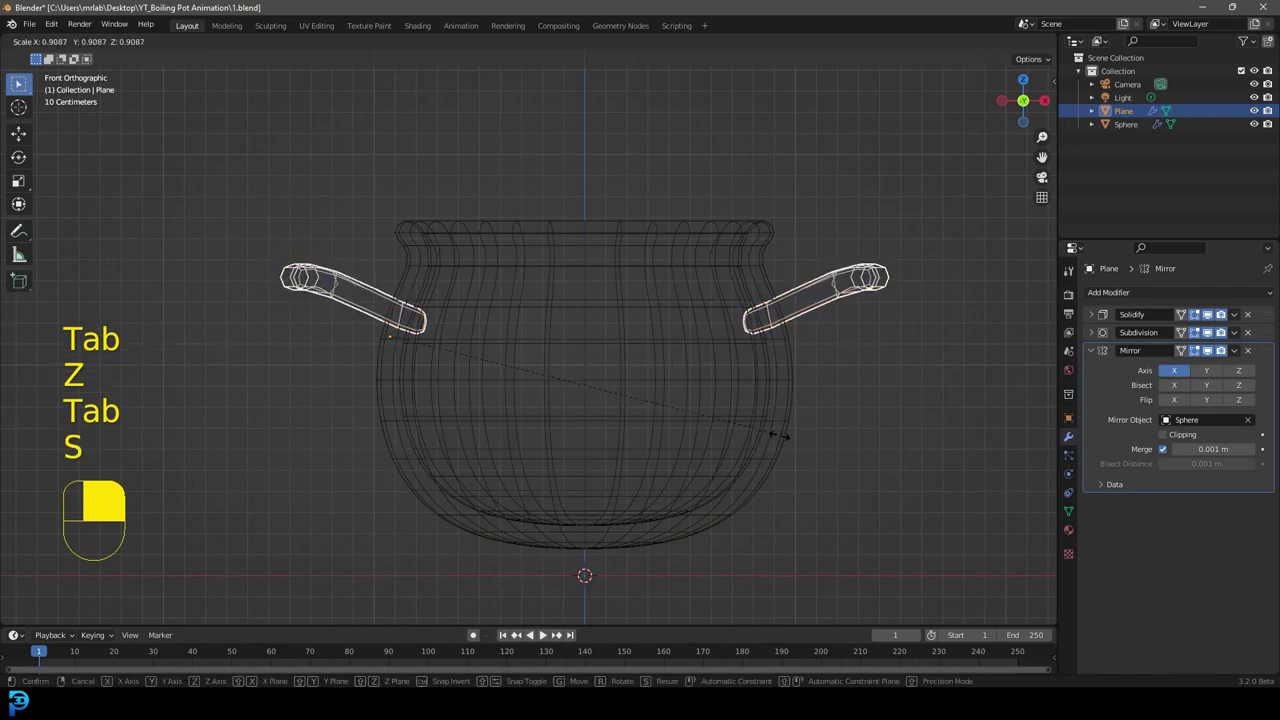
pyautogui.click(713, 440)
pyautogui.press('g')
pyautogui.click(706, 422)
pyautogui.press('z')
pyautogui.click(844, 421)
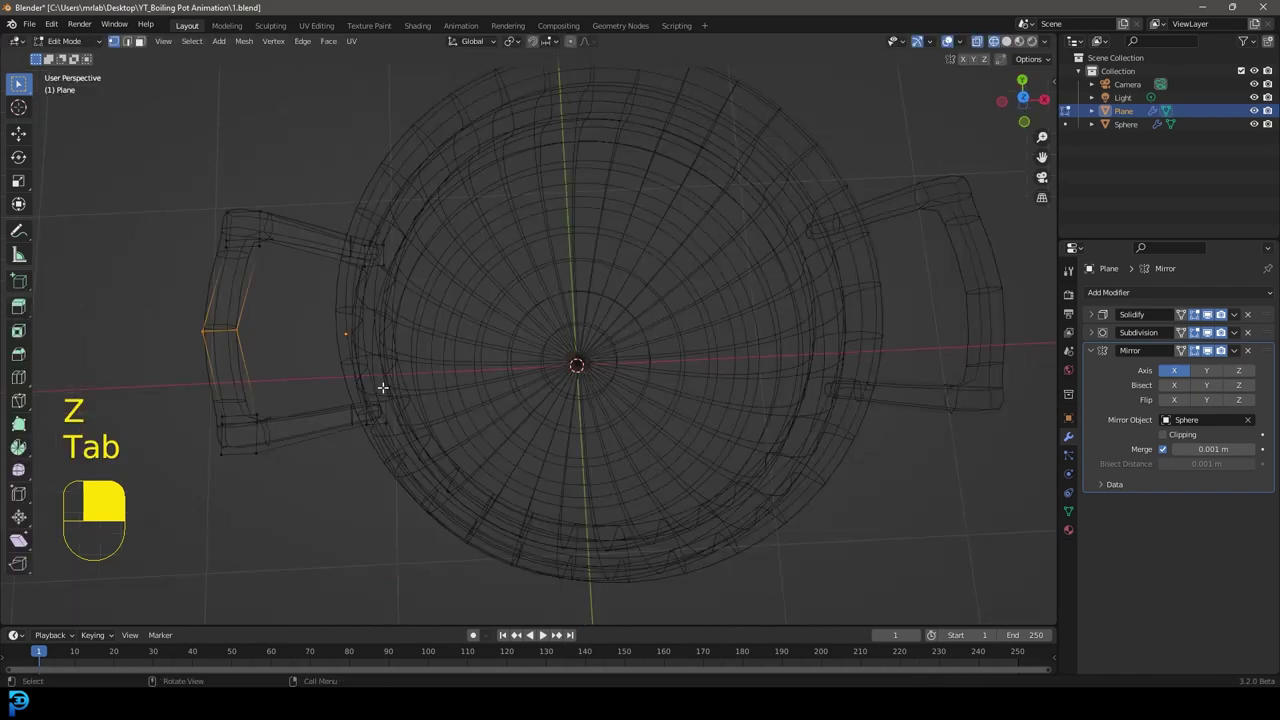
# In top view, select the handle's inner edge loop and scale it along Y to thicken the arms, and return to Object Mode in solid shading.
pyautogui.moveTo(382, 387); pyautogui.dragTo(337, 363, button='middle')
pyautogui.press('KP_7')
pyautogui.hotkey('alt', 'a')
pyautogui.keyDown('shift'); pyautogui.moveTo(290, 440); pyautogui.dragTo(418, 459, button='middle'); pyautogui.keyUp('shift')
pyautogui.keyDown('alt'); pyautogui.keyDown('shift'); pyautogui.click(417, 459); pyautogui.keyUp('shift'); pyautogui.keyUp('alt')
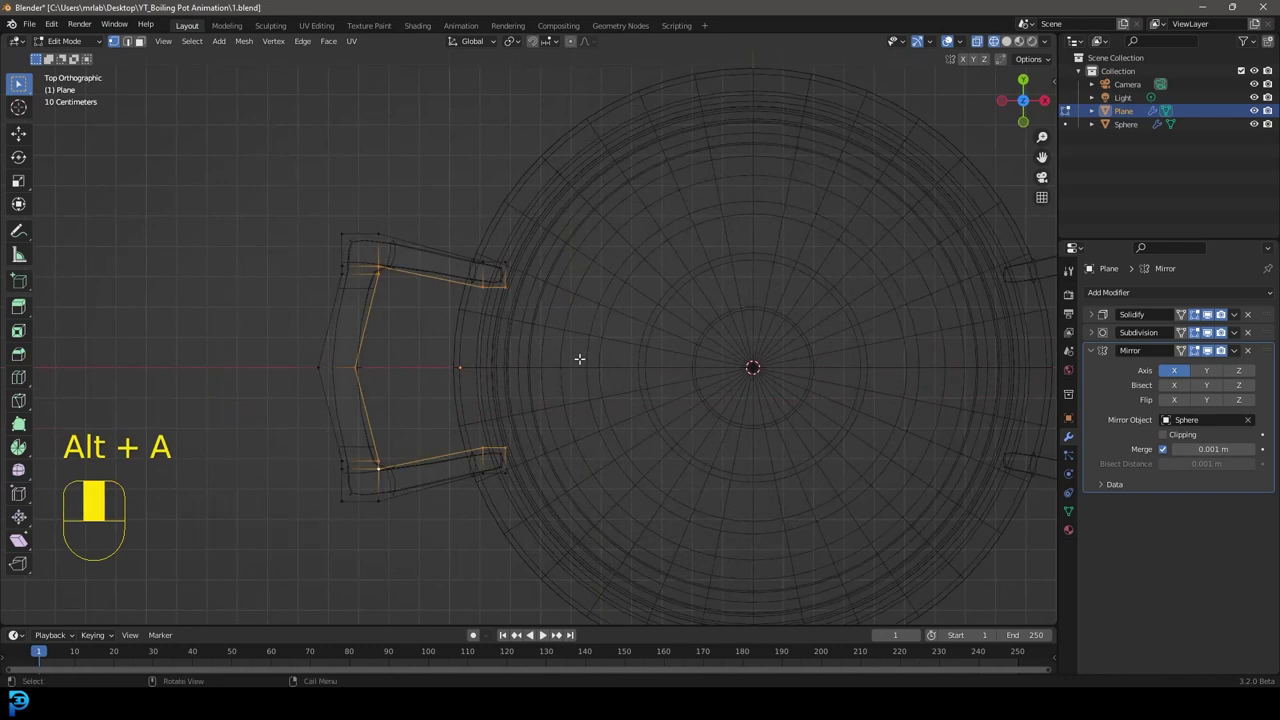
pyautogui.press('s')
pyautogui.press('y')
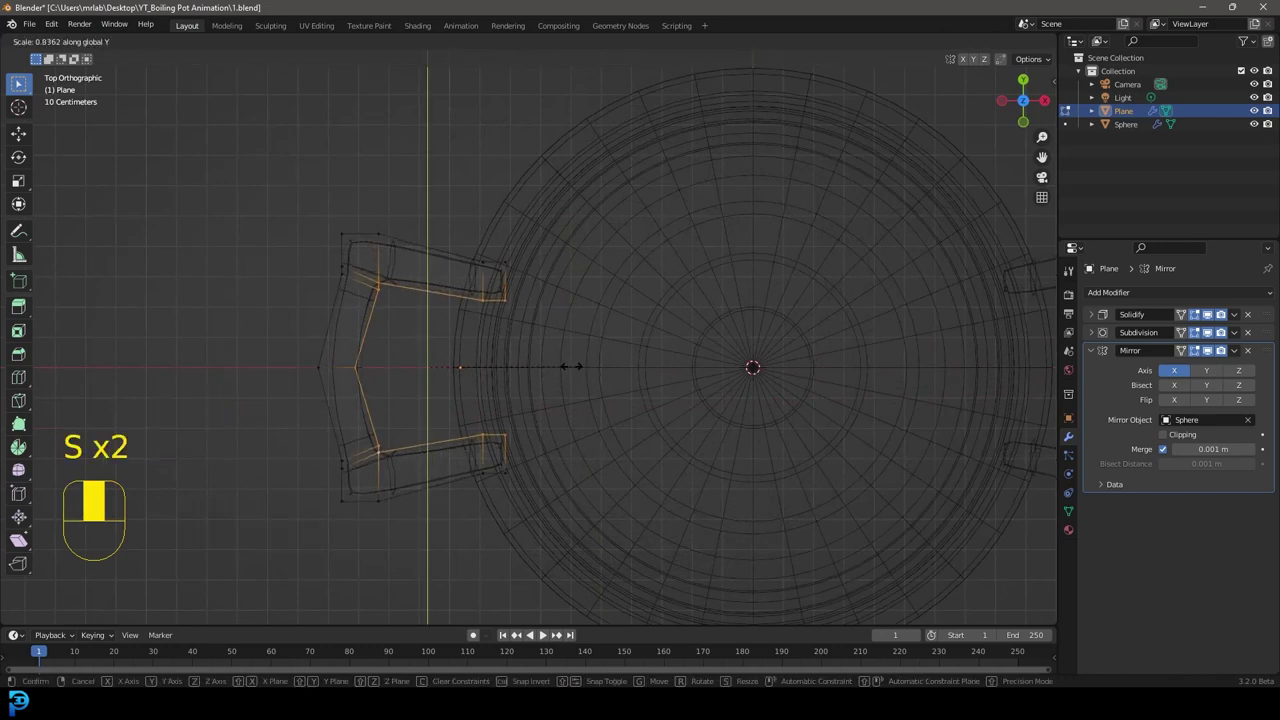
pyautogui.click(566, 366)
pyautogui.press('z')
pyautogui.click(508, 369)
pyautogui.press('Tab')
pyautogui.hotkey('alt', 'a')
pyautogui.scroll(-3, 602, 418)
pyautogui.moveTo(602, 418); pyautogui.dragTo(613, 330, button='middle')
# In front view, add a circle mesh at the origin below the pot.
pyautogui.press('KP_1')
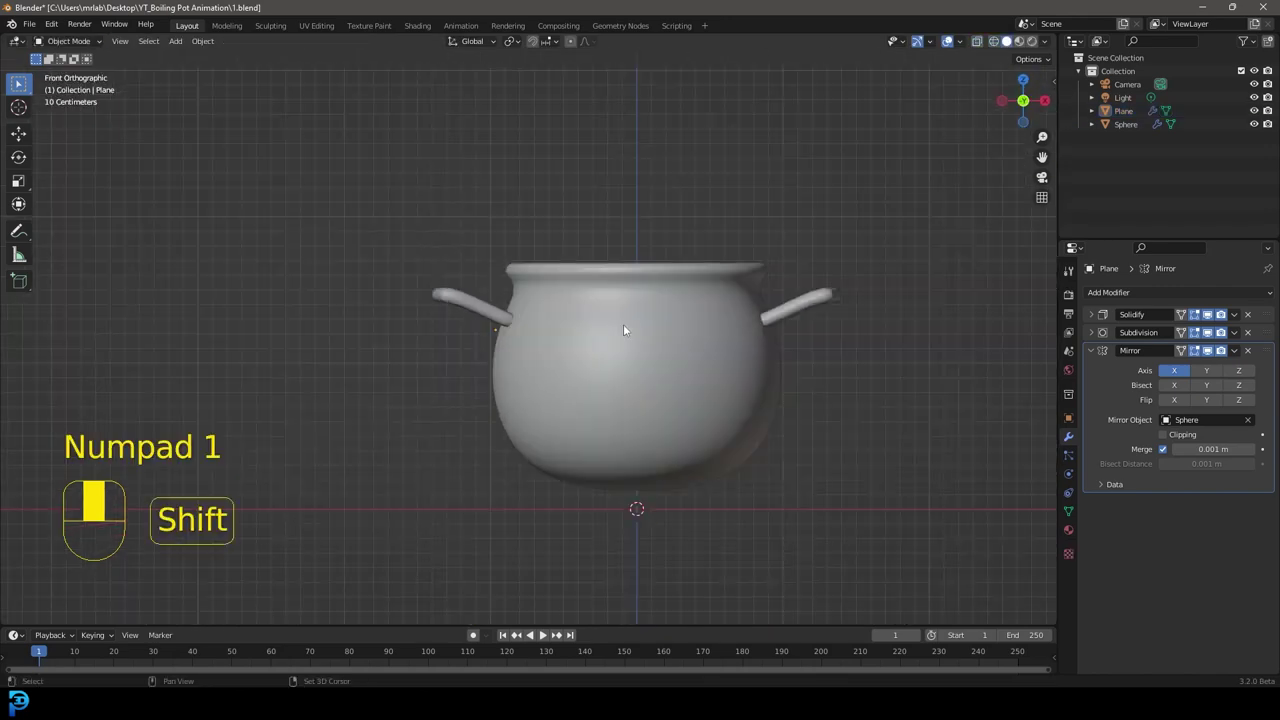
pyautogui.scroll(4, 617, 327)
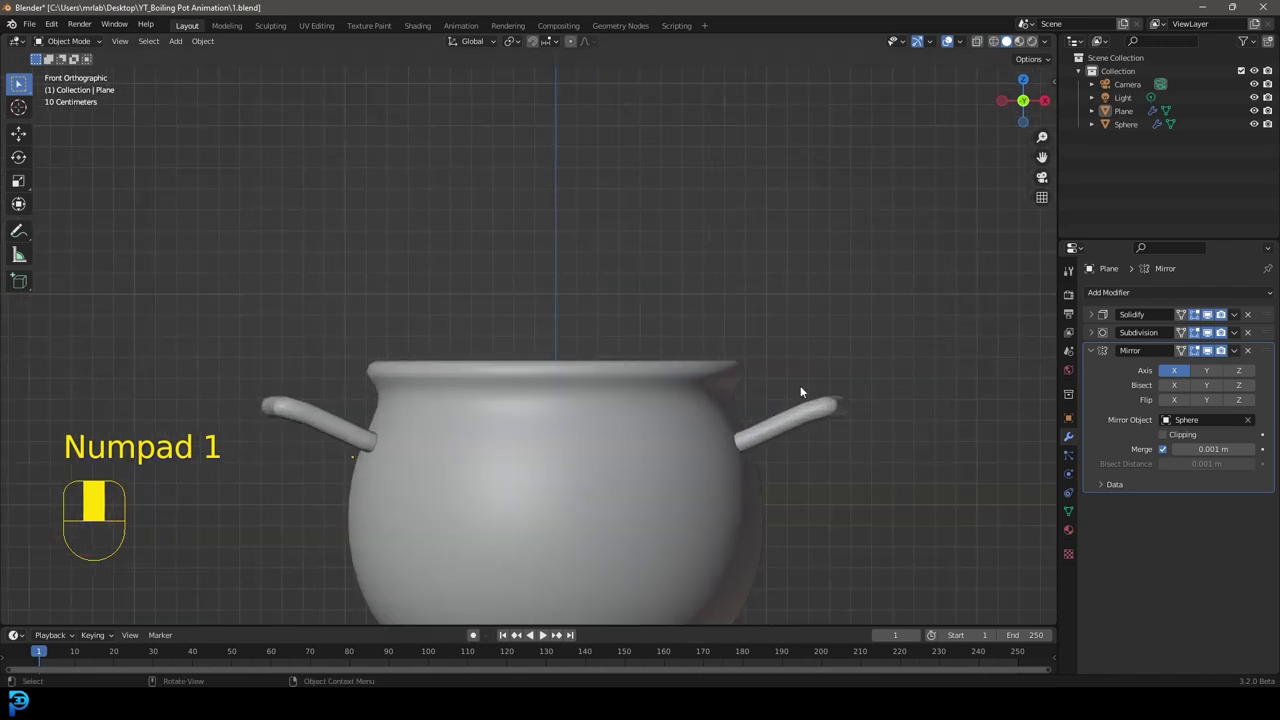
pyautogui.click(522, 355)
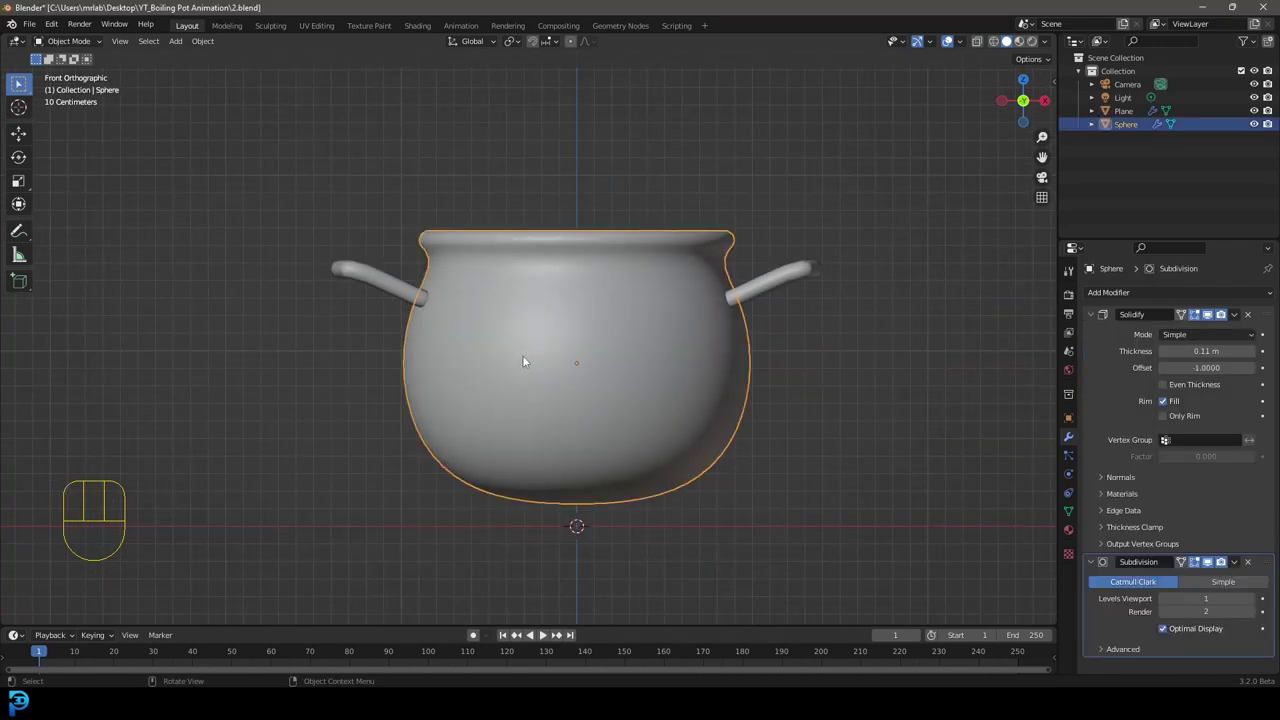
pyautogui.hotkey('shift', 'a')
pyautogui.moveTo(522, 355)
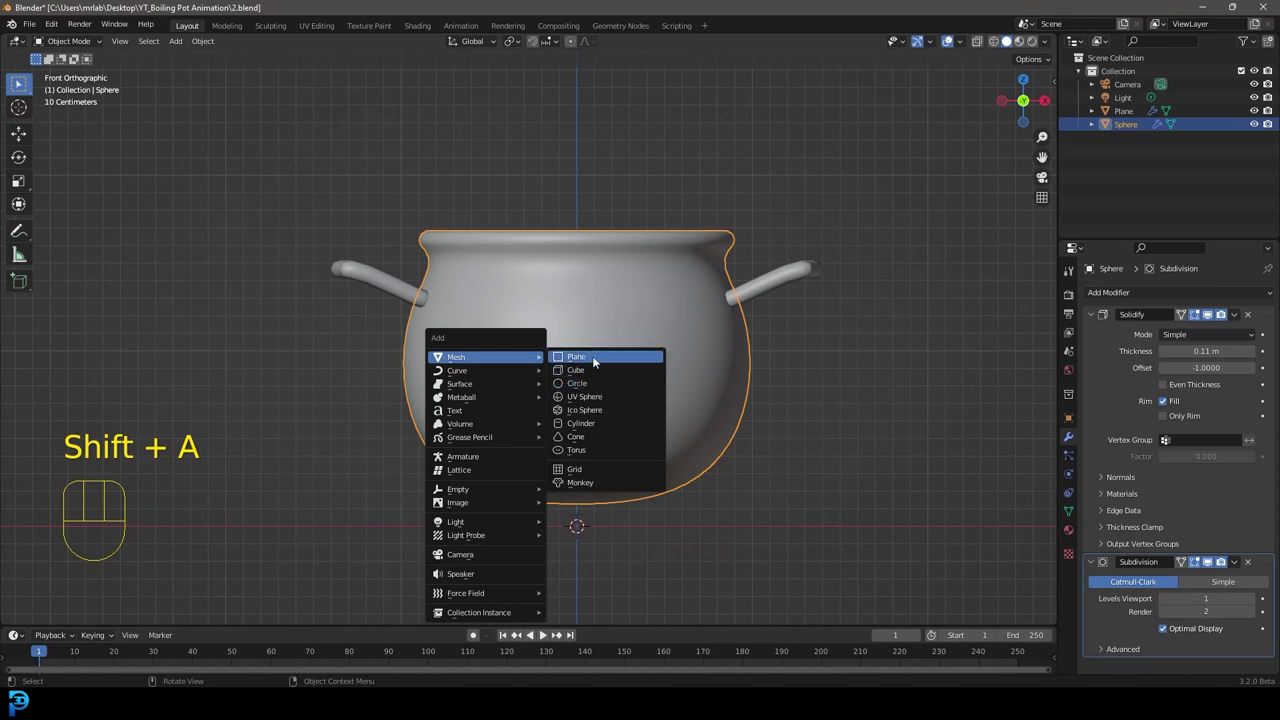
pyautogui.click(593, 382)
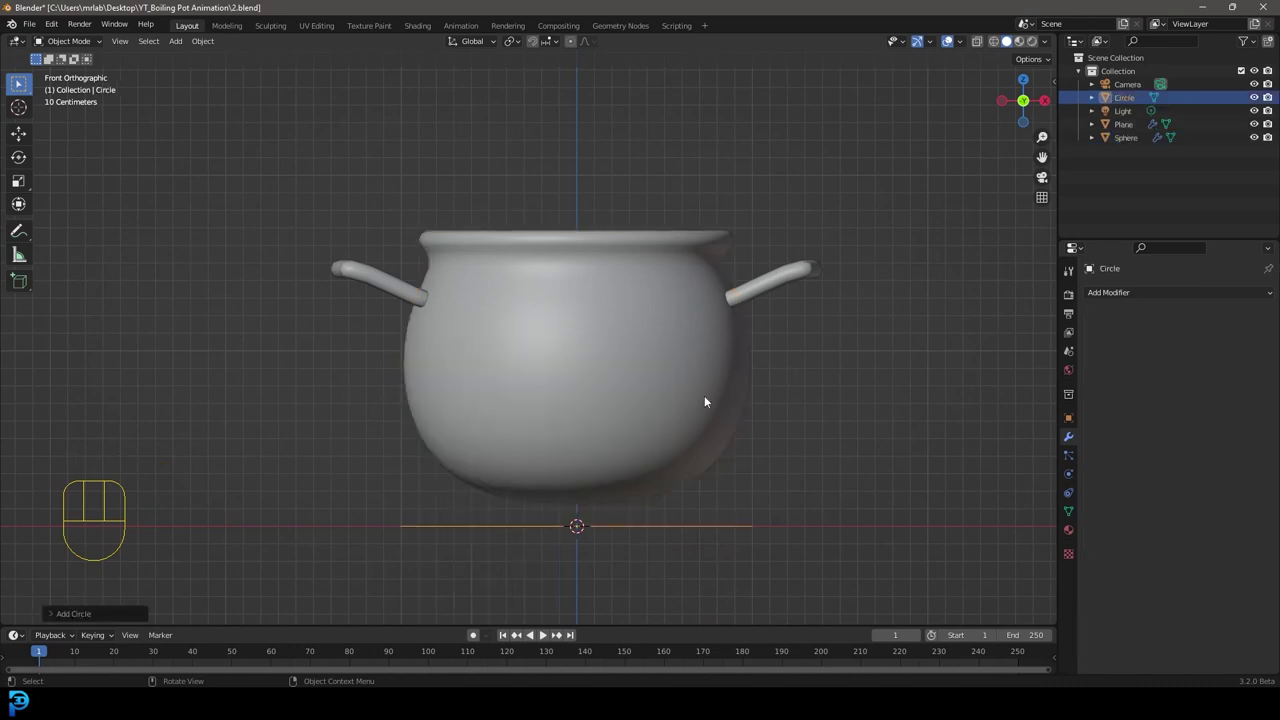
pyautogui.scroll(-4, 613, 461)
pyautogui.scroll(1, 658, 452)
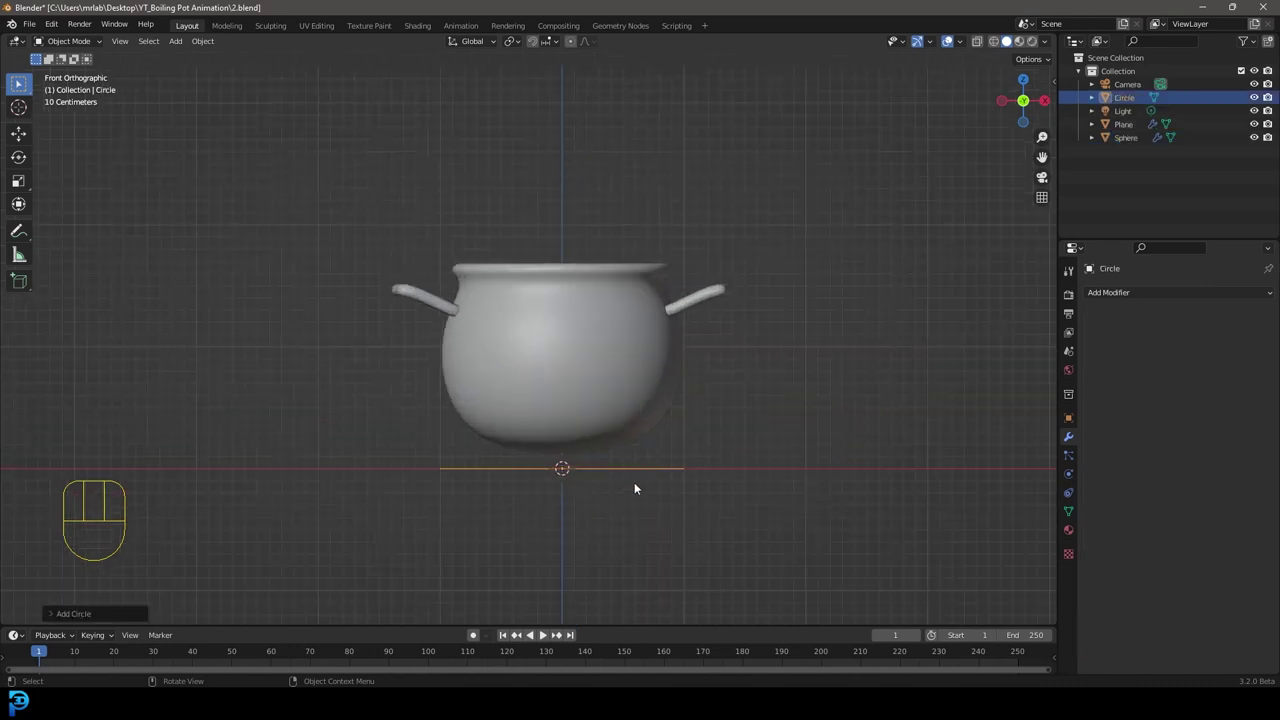
# In Edit Mode, rotate the circle's vertices 90° about X so it stands upright, and show the scene in wireframe.
pyautogui.press('Tab')
pyautogui.write('rx90')
pyautogui.press('Return')
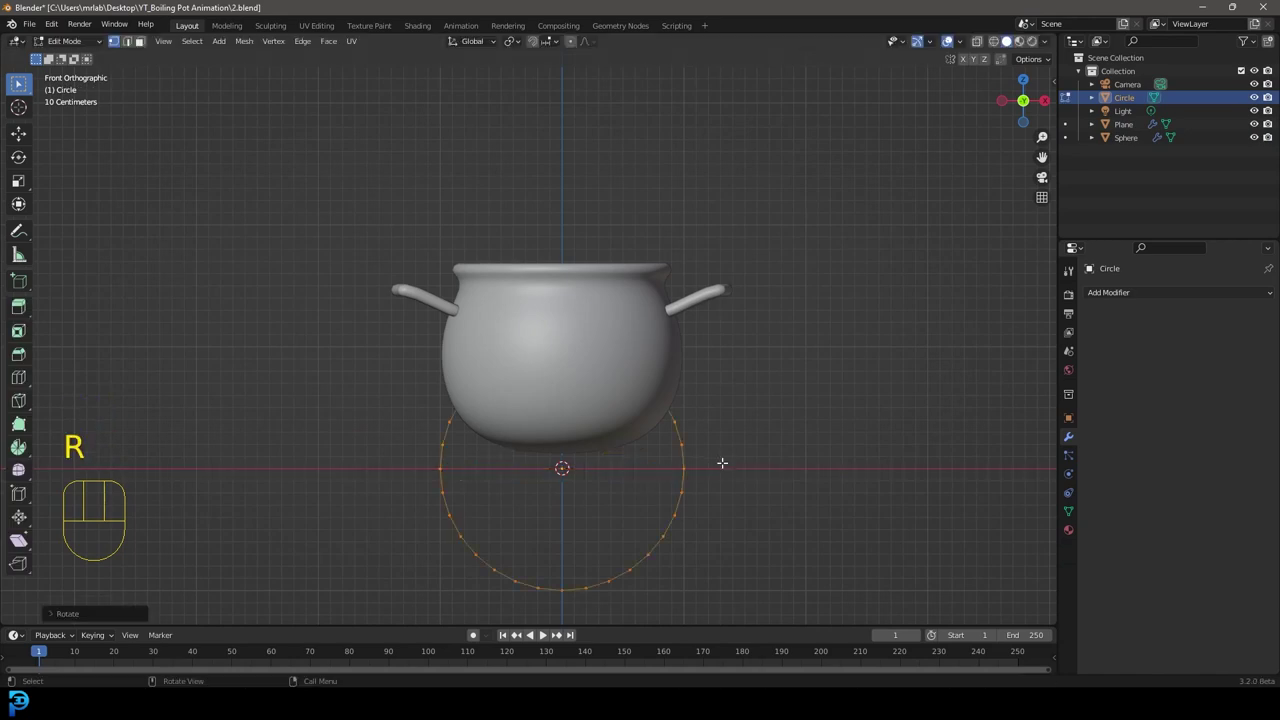
pyautogui.moveTo(718, 462)
pyautogui.mouseDown(button='middle')
pyautogui.moveTo(609, 463)
pyautogui.moveTo(609, 297)
pyautogui.mouseUp(button='middle')
pyautogui.press('z')
pyautogui.click(531, 419)
pyautogui.moveTo(617, 444); pyautogui.dragTo(640, 433, button='middle')
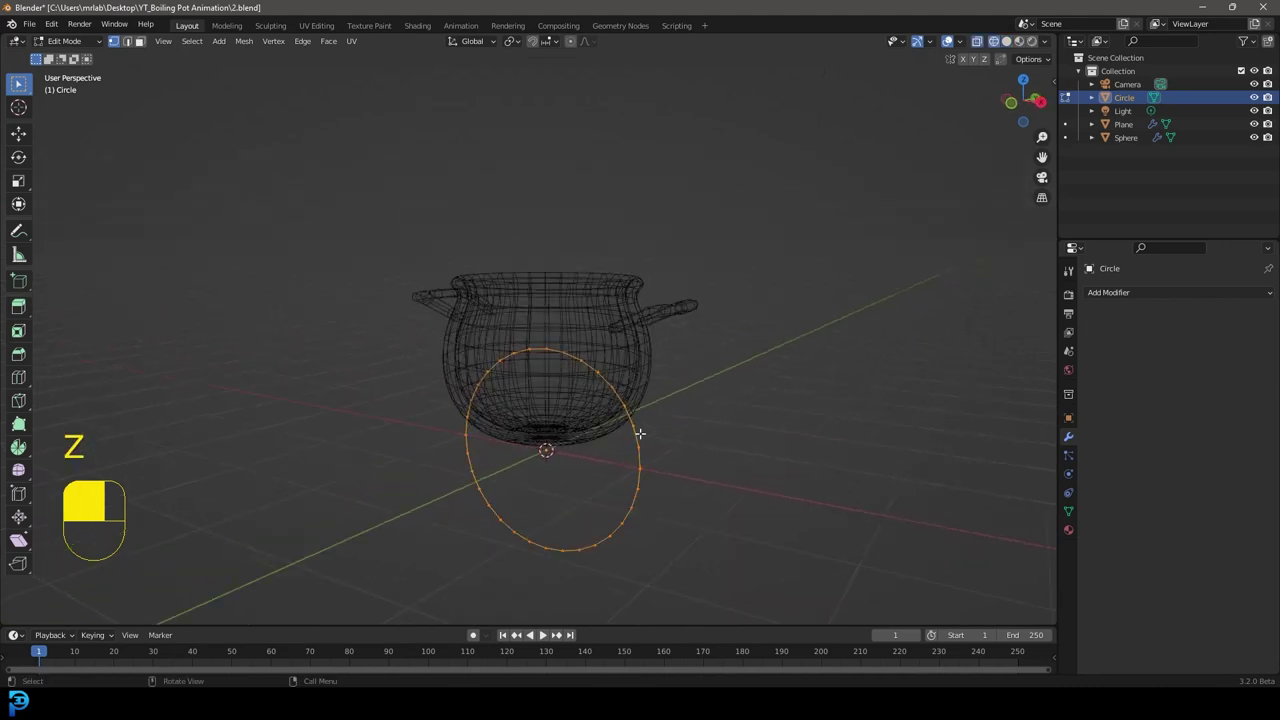
# In front view, move the circle's upper half up along Z to form a tall oval reaching above the pot's rim.
pyautogui.press('KP_1')
pyautogui.moveTo(397, 220); pyautogui.dragTo(709, 451)
pyautogui.press('g')
pyautogui.press('z')
pyautogui.click(775, 343)
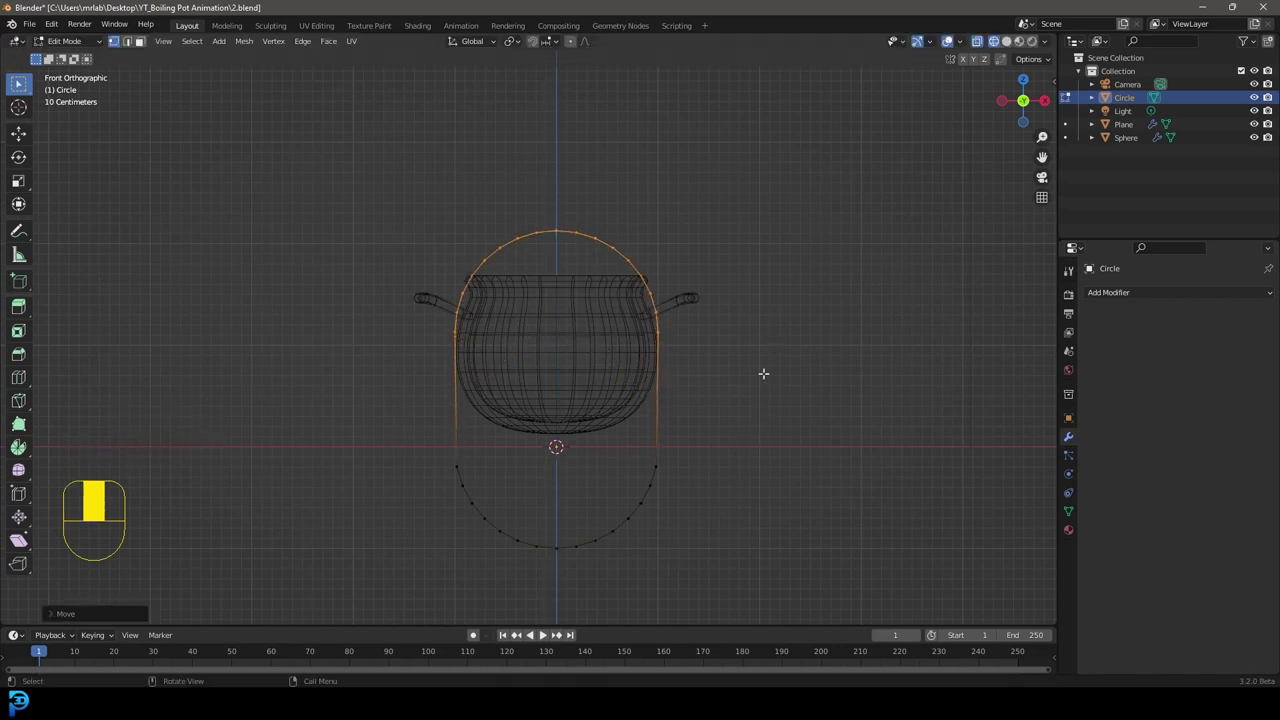
# Extrude the whole oval outline and scale it inward to form a flat ring, stretching the inner edge along Z to even the width.
pyautogui.press('a')
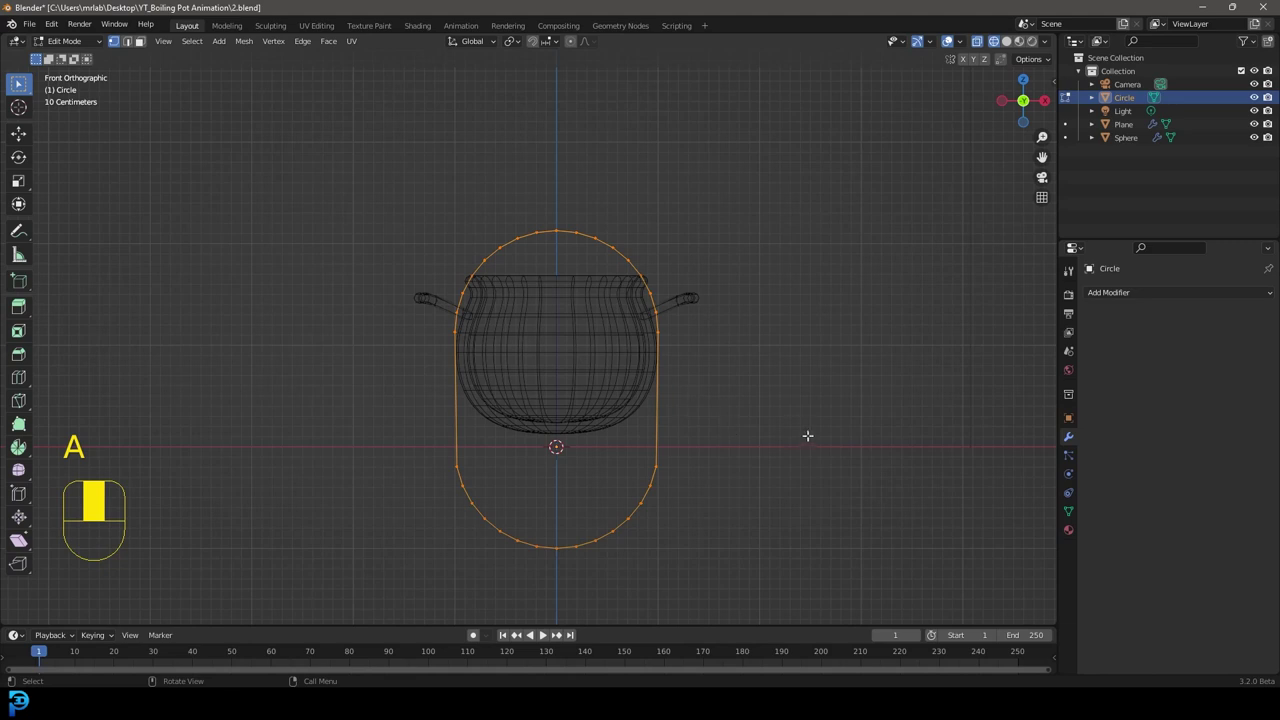
pyautogui.press('e')
pyautogui.press('s')
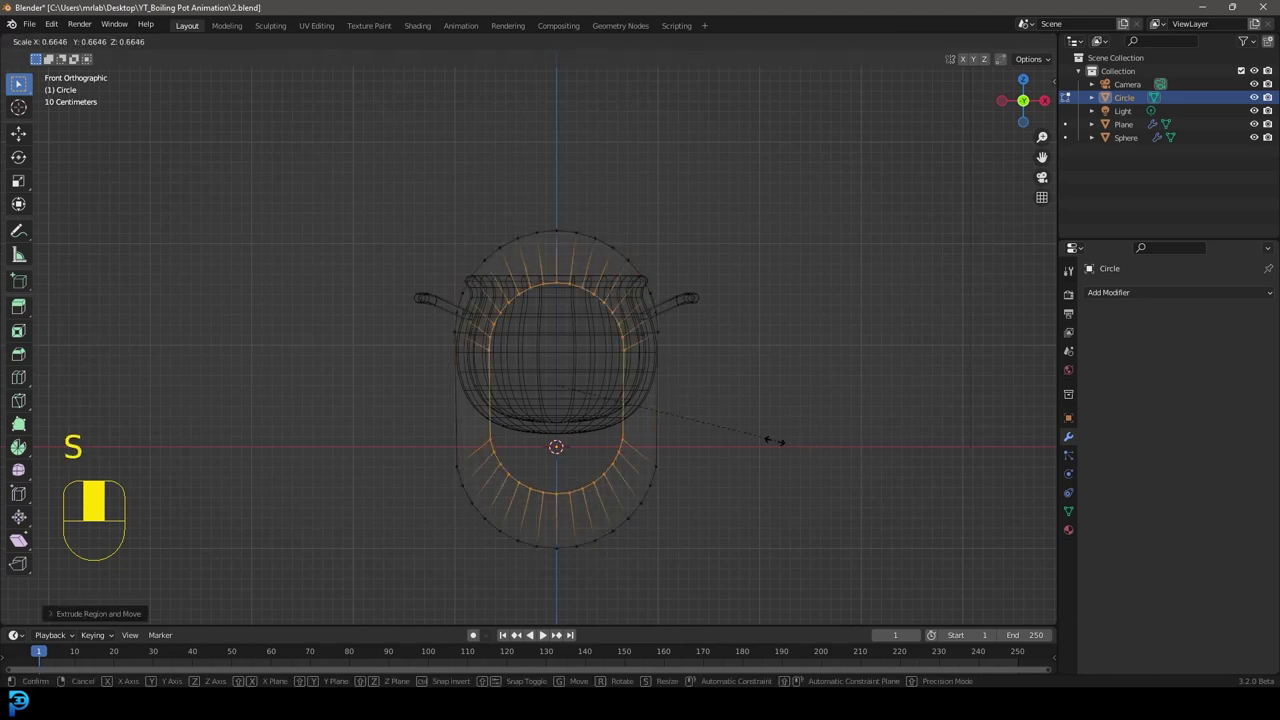
pyautogui.click(757, 434)
pyautogui.press('s')
pyautogui.press('z')
pyautogui.click(771, 503)
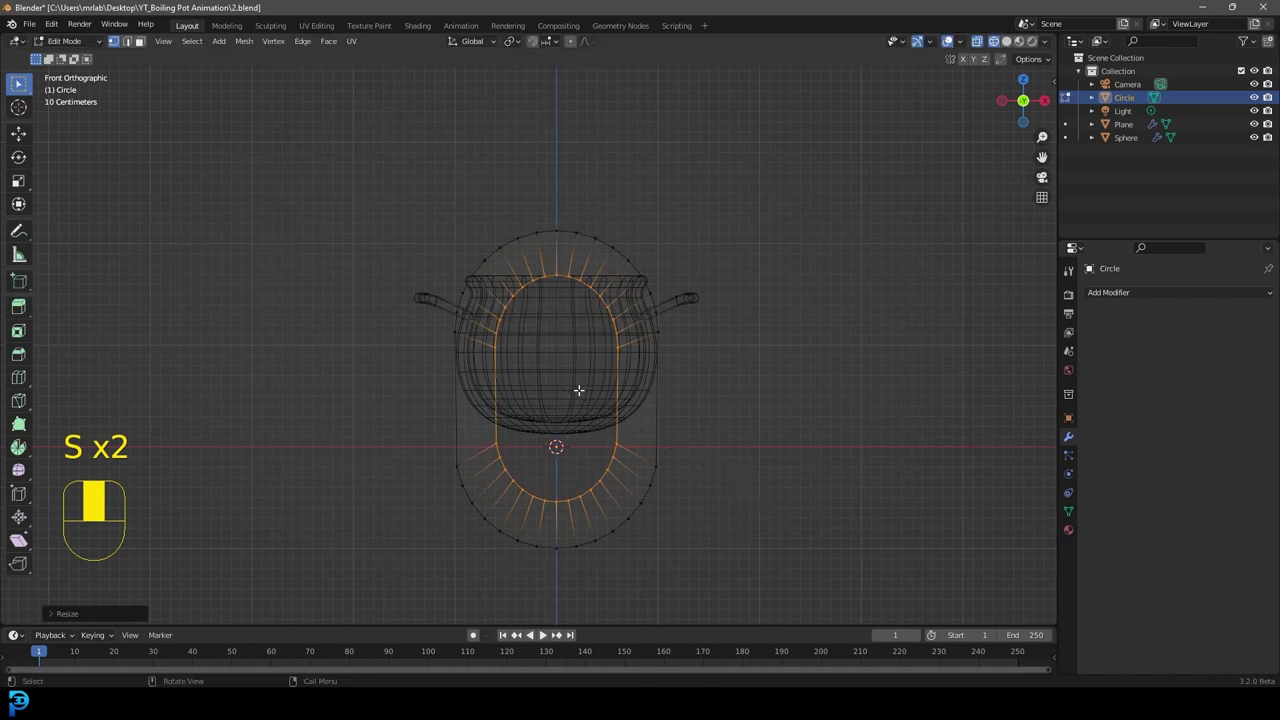
# Extrude all faces of the flat ring about 0.59 m along their normal to give it depth, and check it in solid shading.
pyautogui.moveTo(617, 309); pyautogui.dragTo(474, 343, button='middle')
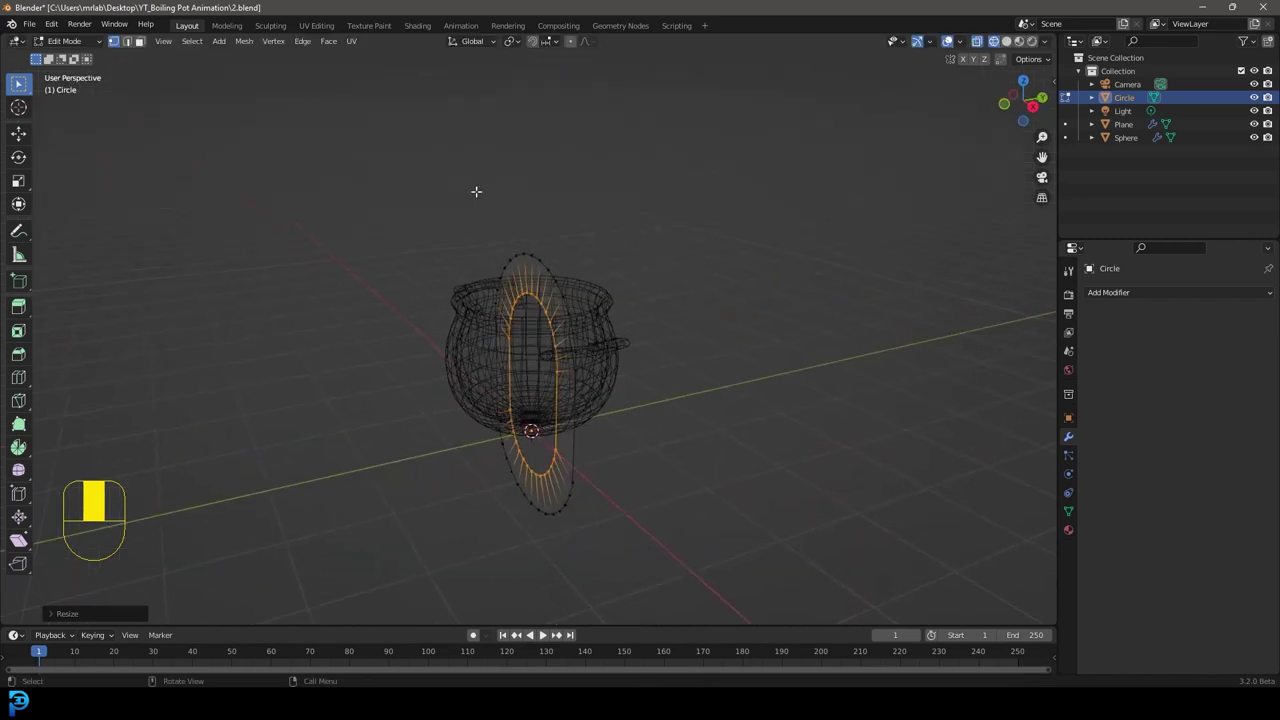
pyautogui.moveTo(592, 414); pyautogui.dragTo(646, 423, button='middle')
pyautogui.press('a')
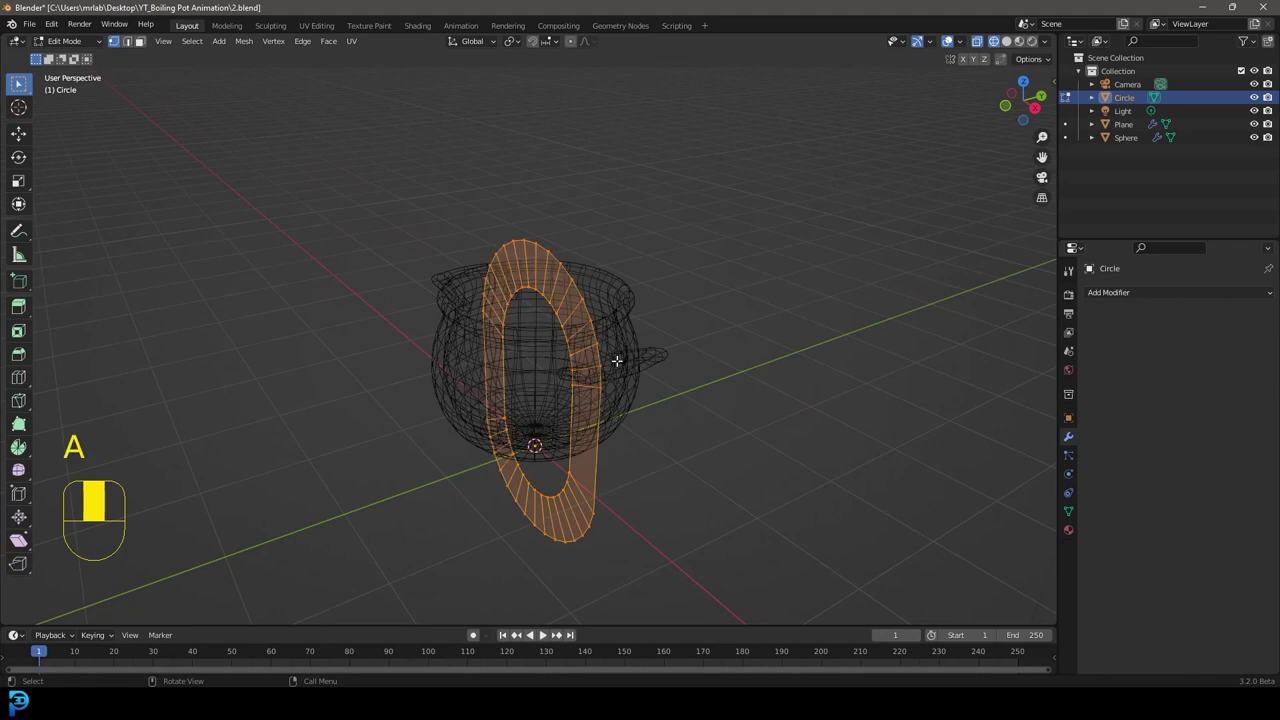
pyautogui.press('e')
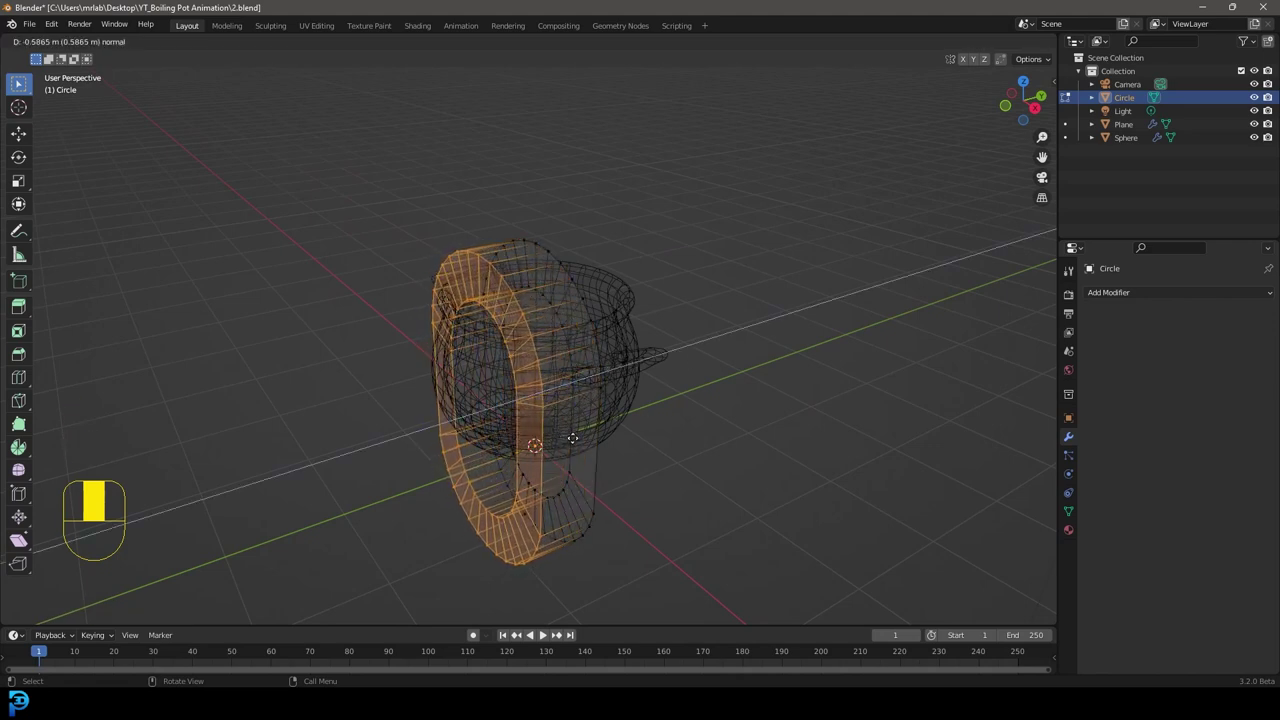
pyautogui.click(571, 434)
pyautogui.press('z')
pyautogui.click(674, 438)
pyautogui.moveTo(674, 438); pyautogui.dragTo(601, 423, button='middle')
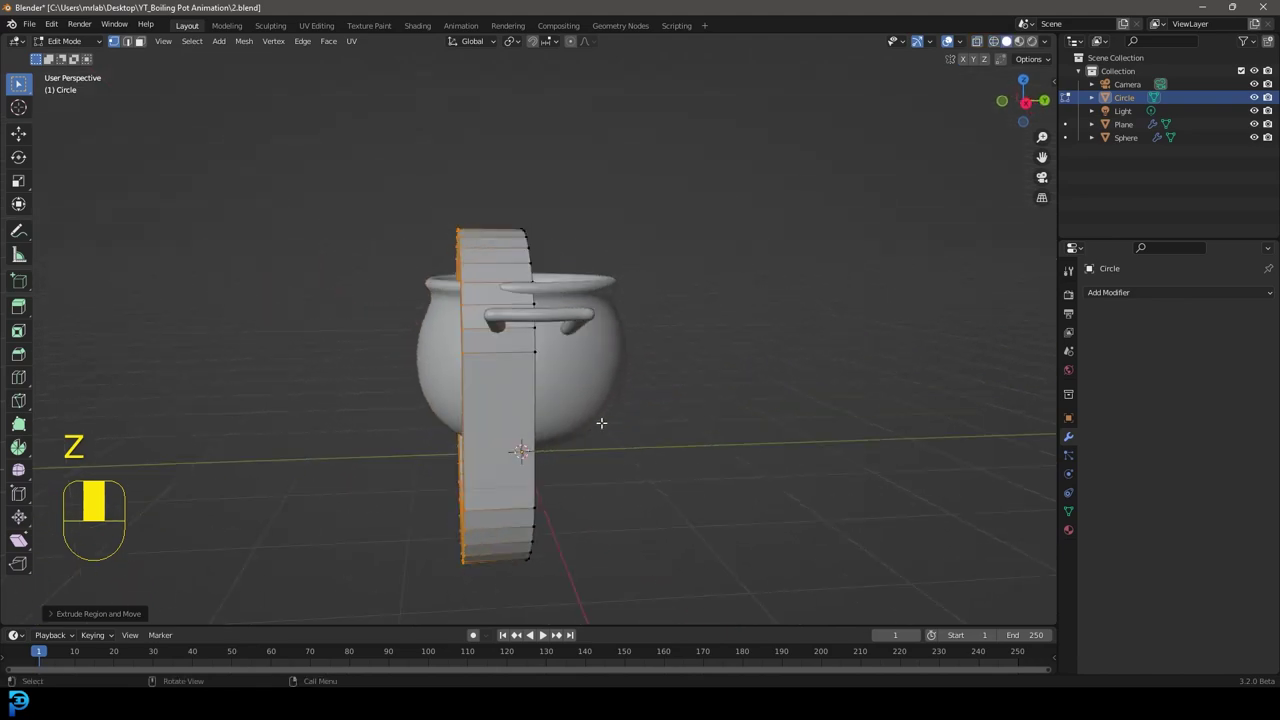
# In right view wireframe, select the whole ring and move it to centre it on the pot along Y.
pyautogui.press('KP_3')
pyautogui.press('z')
pyautogui.click(505, 425)
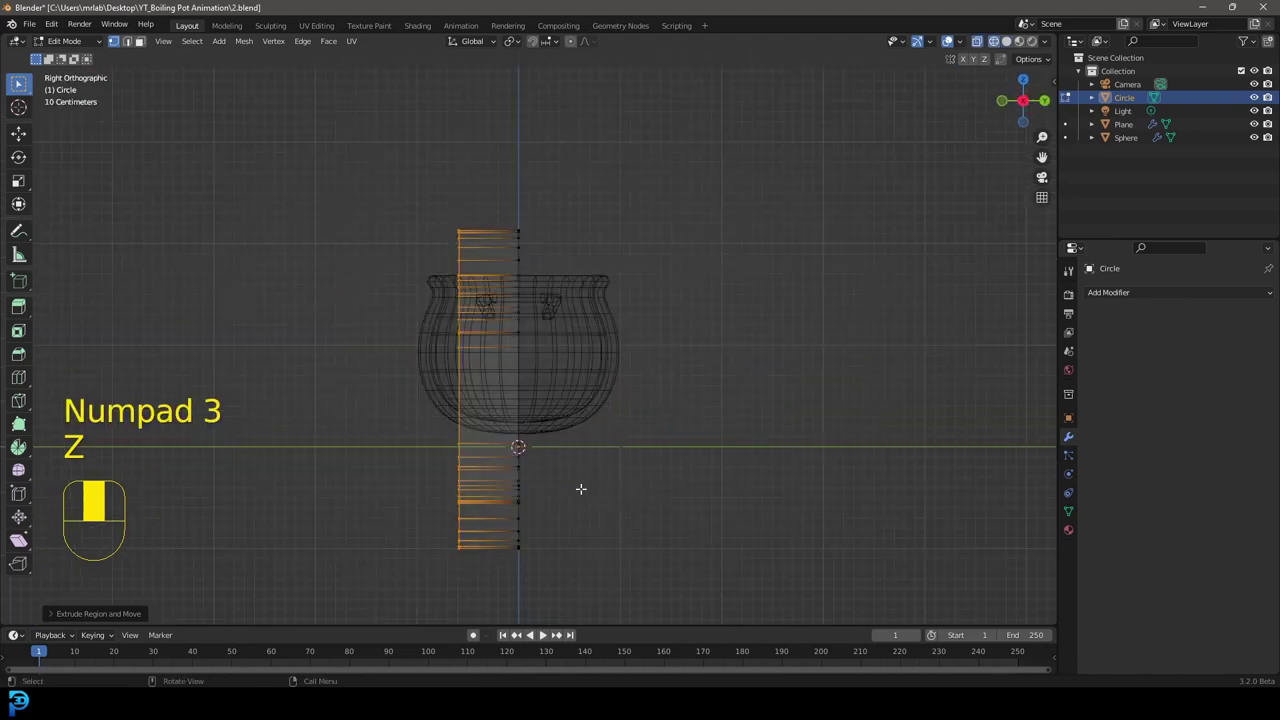
pyautogui.scroll(-6, 610, 365)
pyautogui.press('a')
pyautogui.scroll(8, 523, 371)
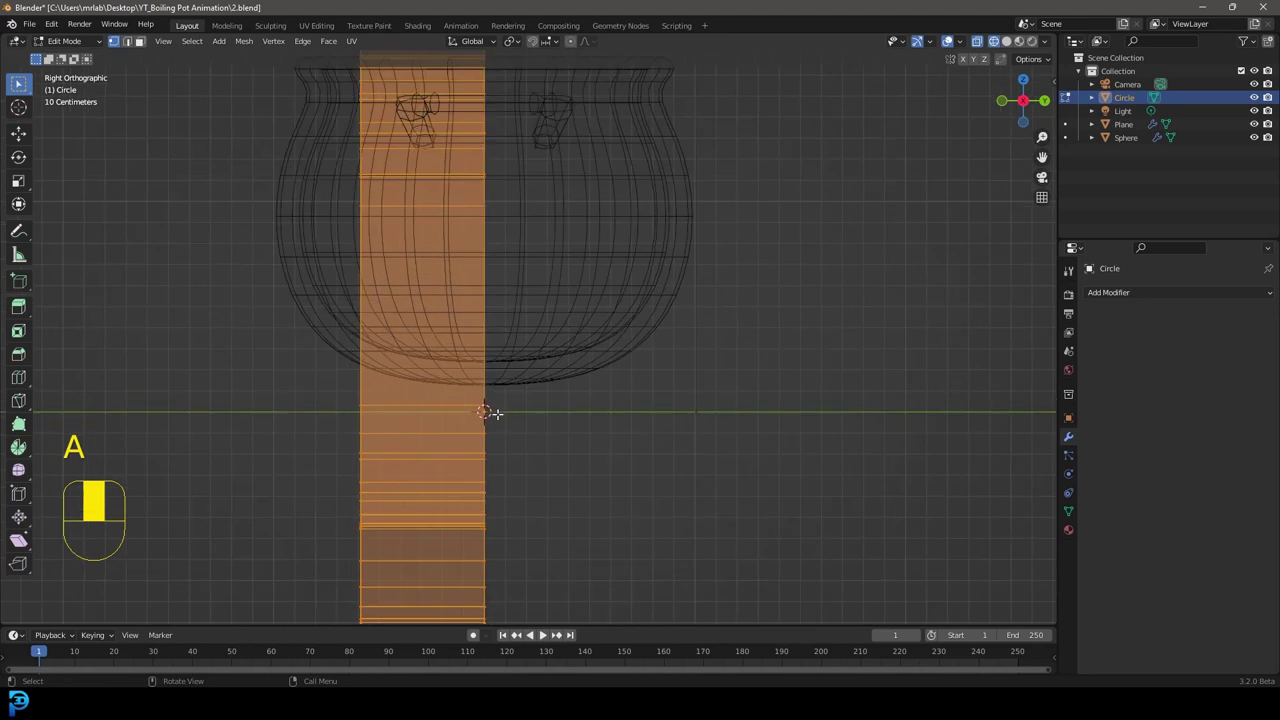
pyautogui.press('g')
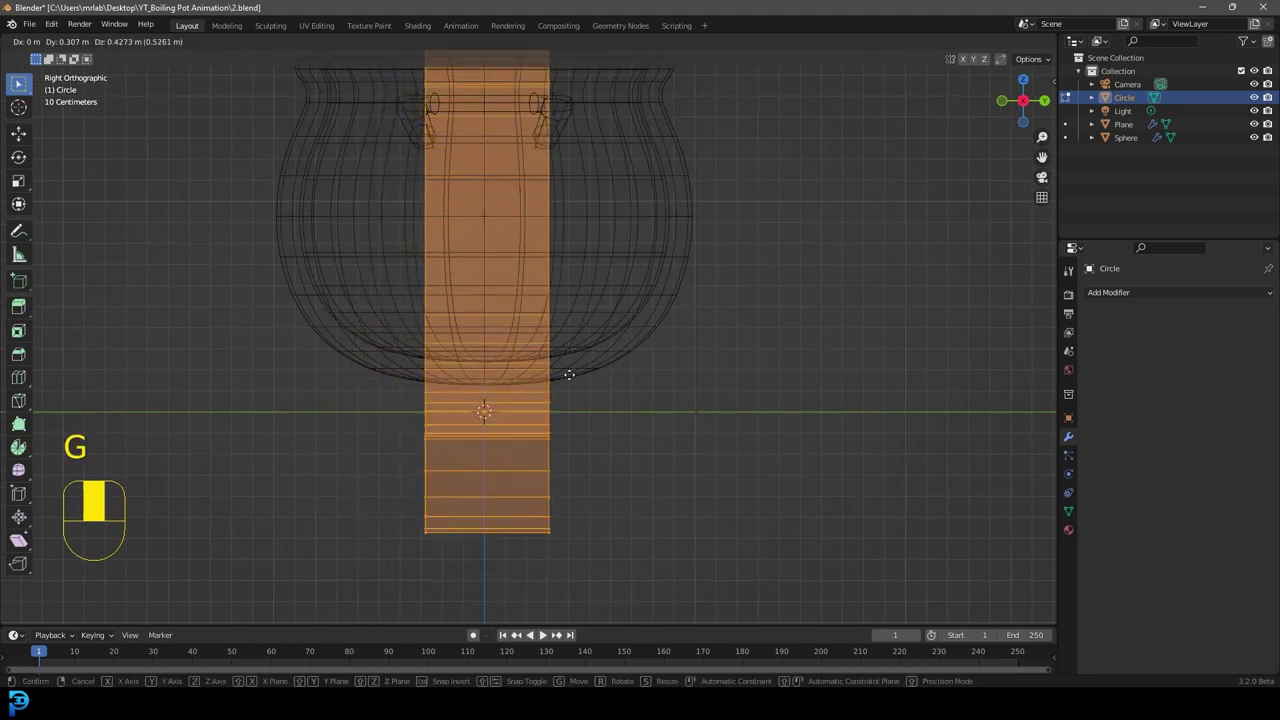
pyautogui.click(485, 413)
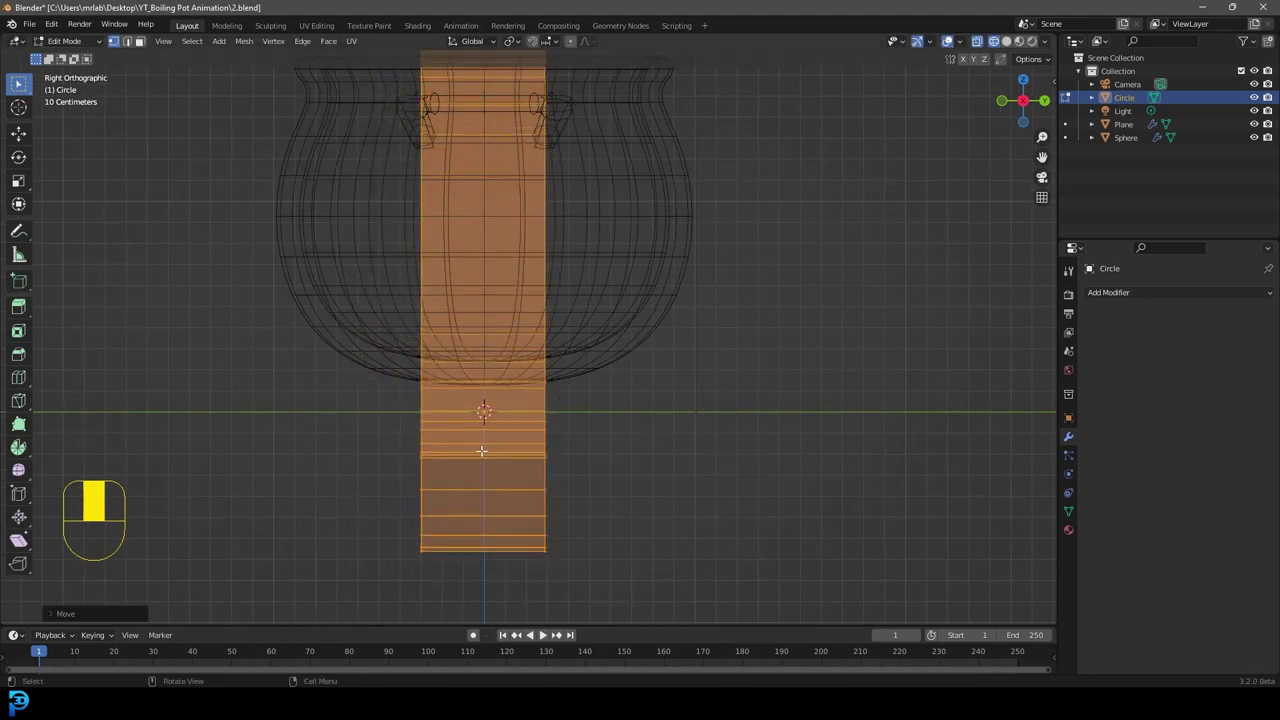
pyautogui.press('KP_1')
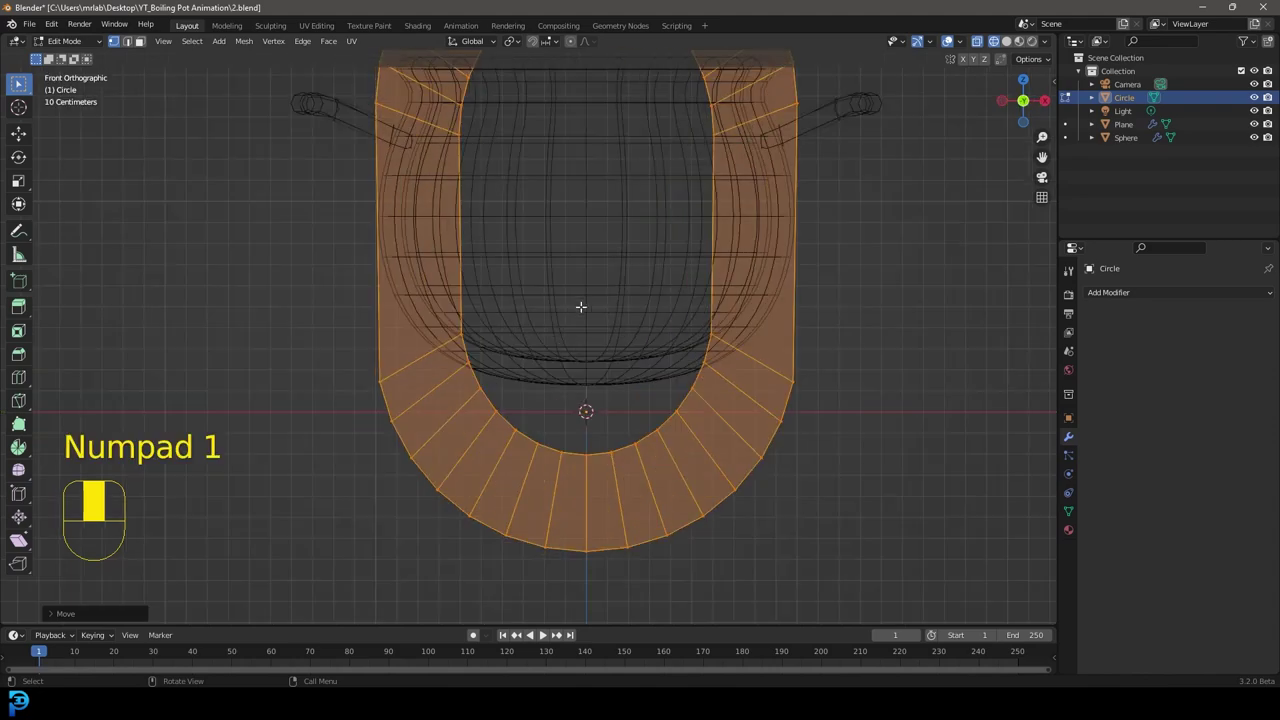
pyautogui.scroll(-1, 581, 303)
pyautogui.press('g')
pyautogui.click(589, 384)
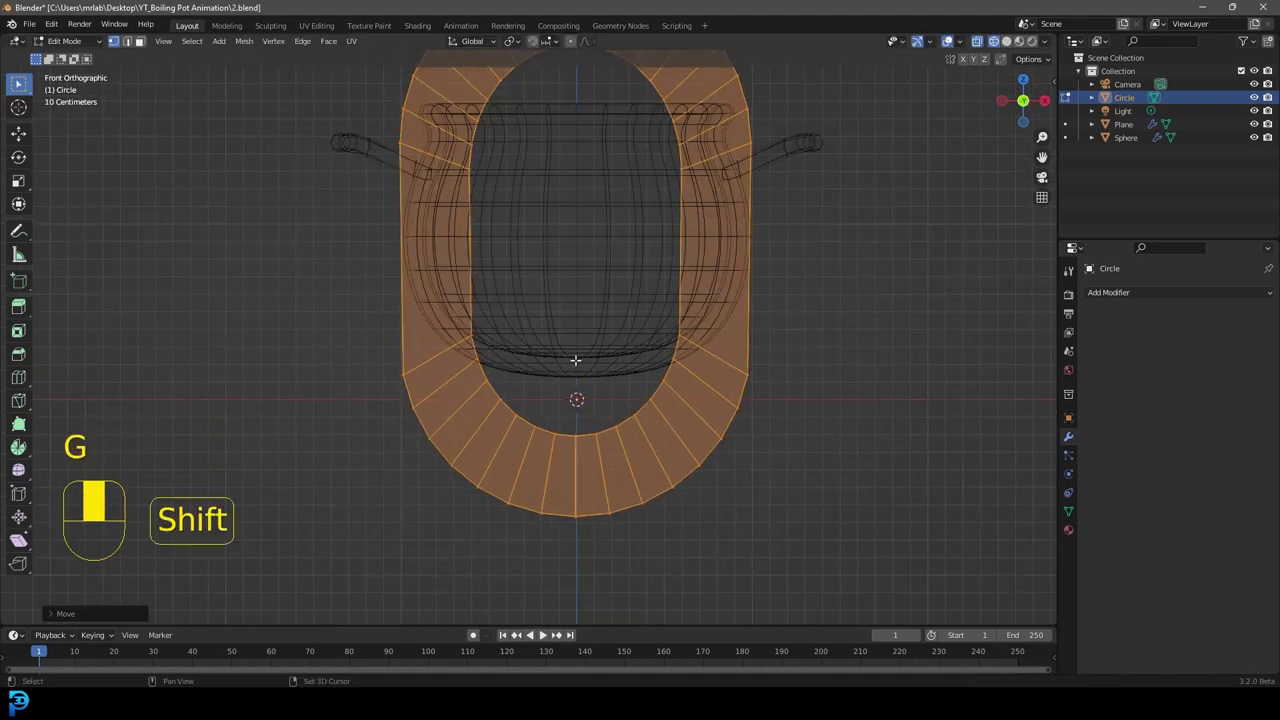
pyautogui.press('g')
pyautogui.press('g')
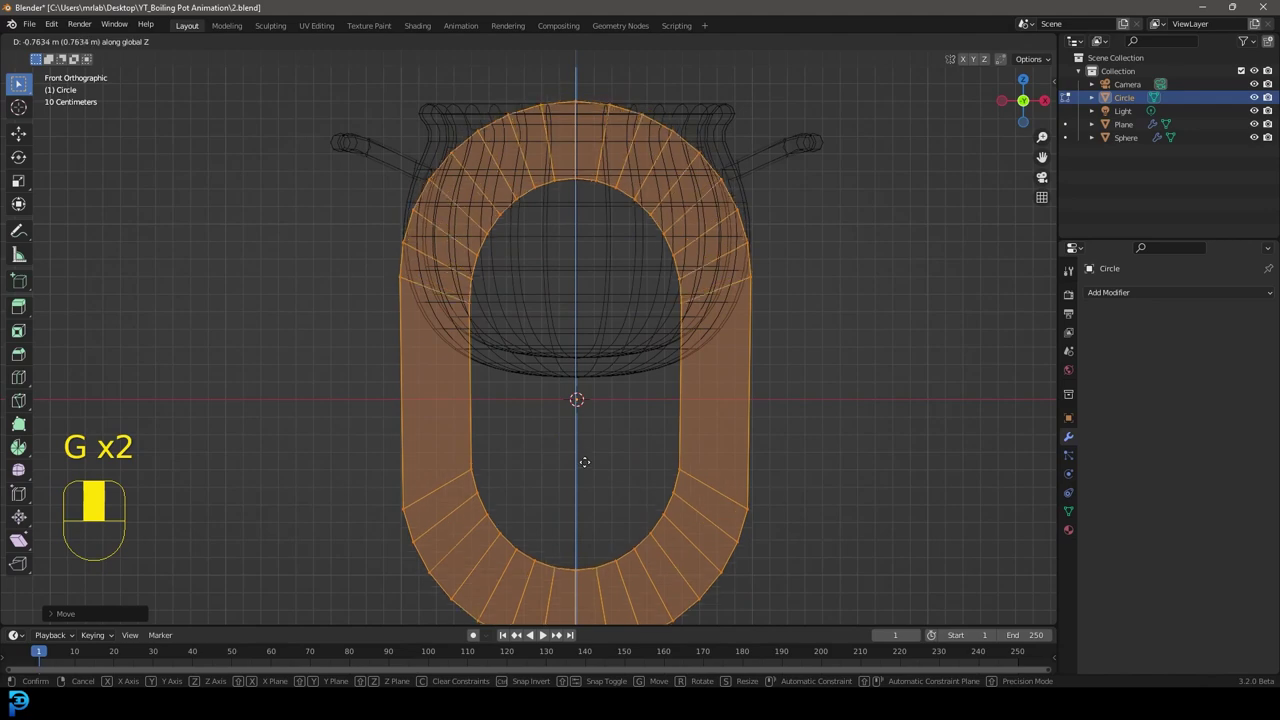
pyautogui.rightClick(586, 360)
# Add a centred loop cut running around the middle of the ring's band.
pyautogui.scroll(-4, 600, 405)
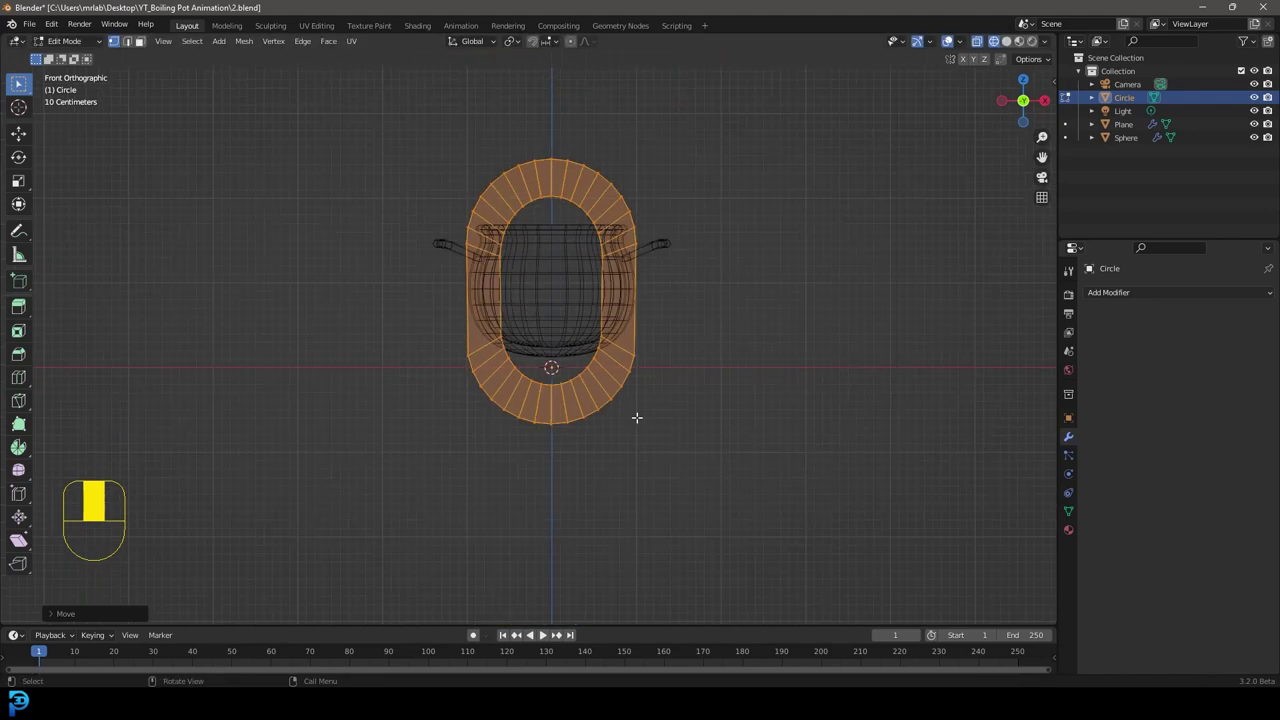
pyautogui.moveTo(665, 287); pyautogui.dragTo(541, 155, button='middle')
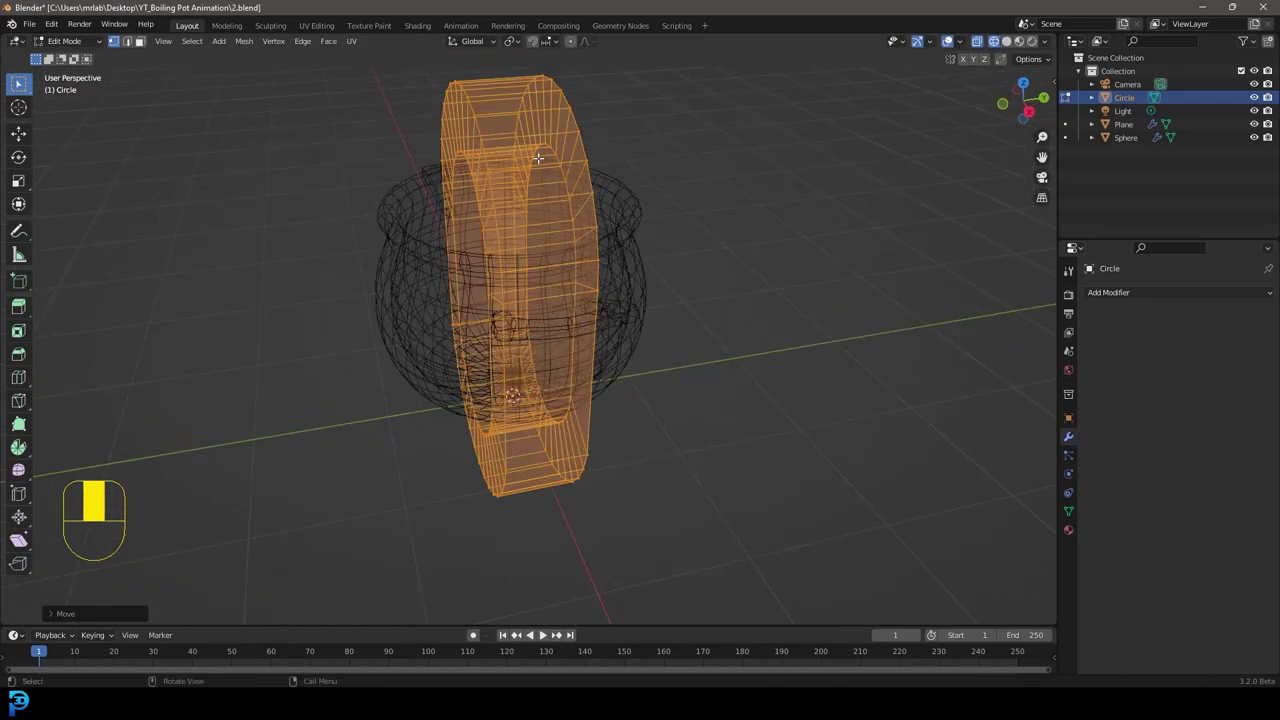
pyautogui.hotkey('ctrl', 'r')
pyautogui.click(499, 78)
pyautogui.rightClick(499, 78)
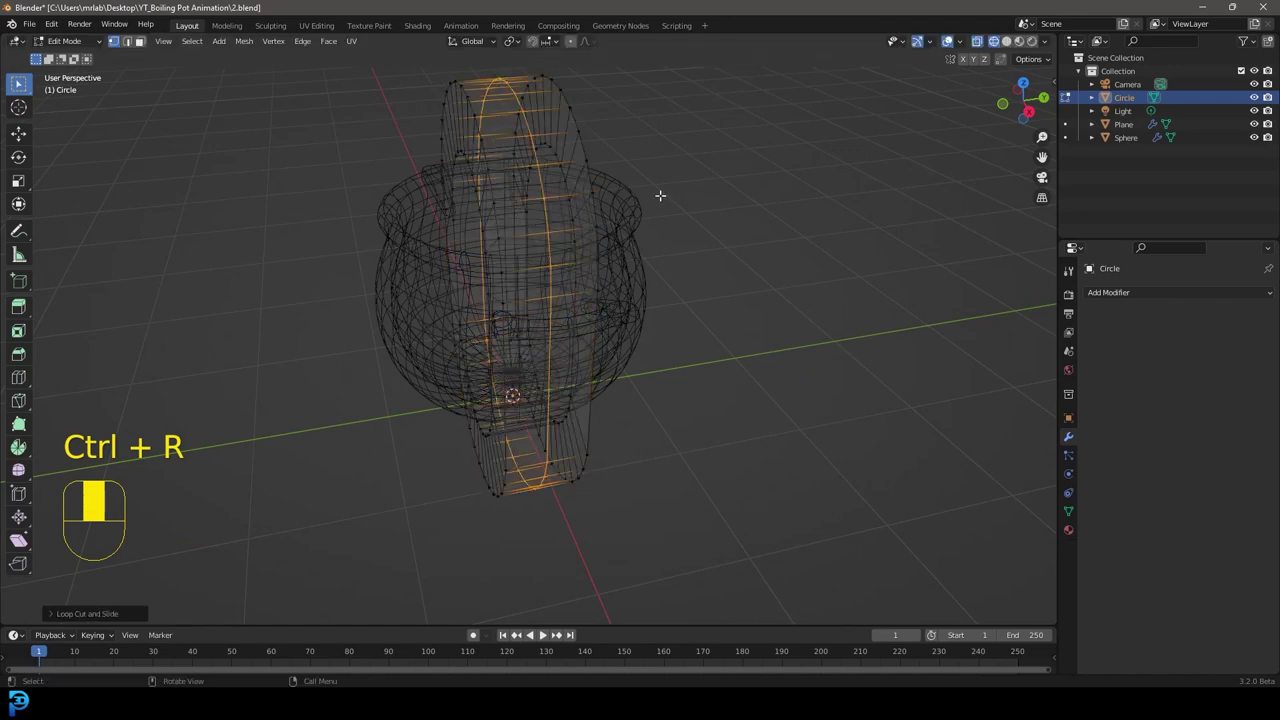
# Shrink/Fatten the ring's middle edge loop outward to give the chain link's band a raised, rounded profile.
pyautogui.keyDown('shift'); pyautogui.moveTo(645, 250); pyautogui.dragTo(660, 335, button='middle'); pyautogui.keyUp('shift')
pyautogui.hotkey('alt', 's')
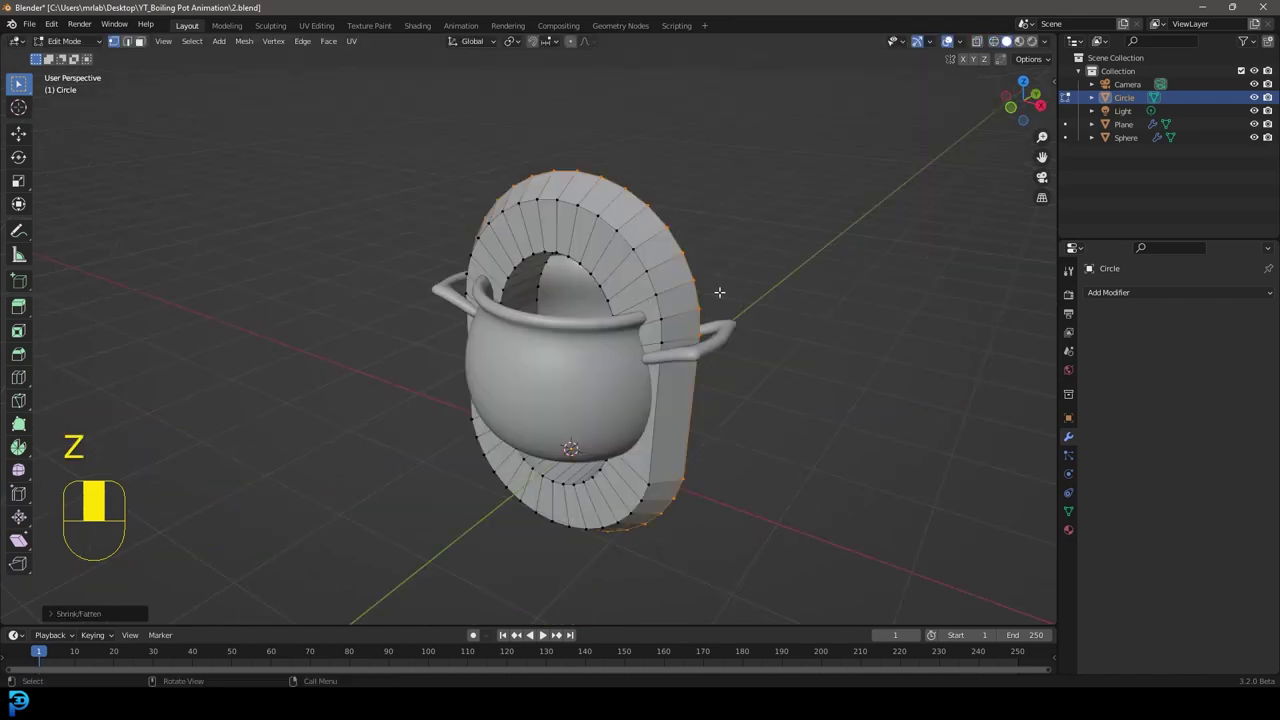
# Duplicate the whole chain link above the original and rotate the copy 90° about the Z axis.
pyautogui.press('a')
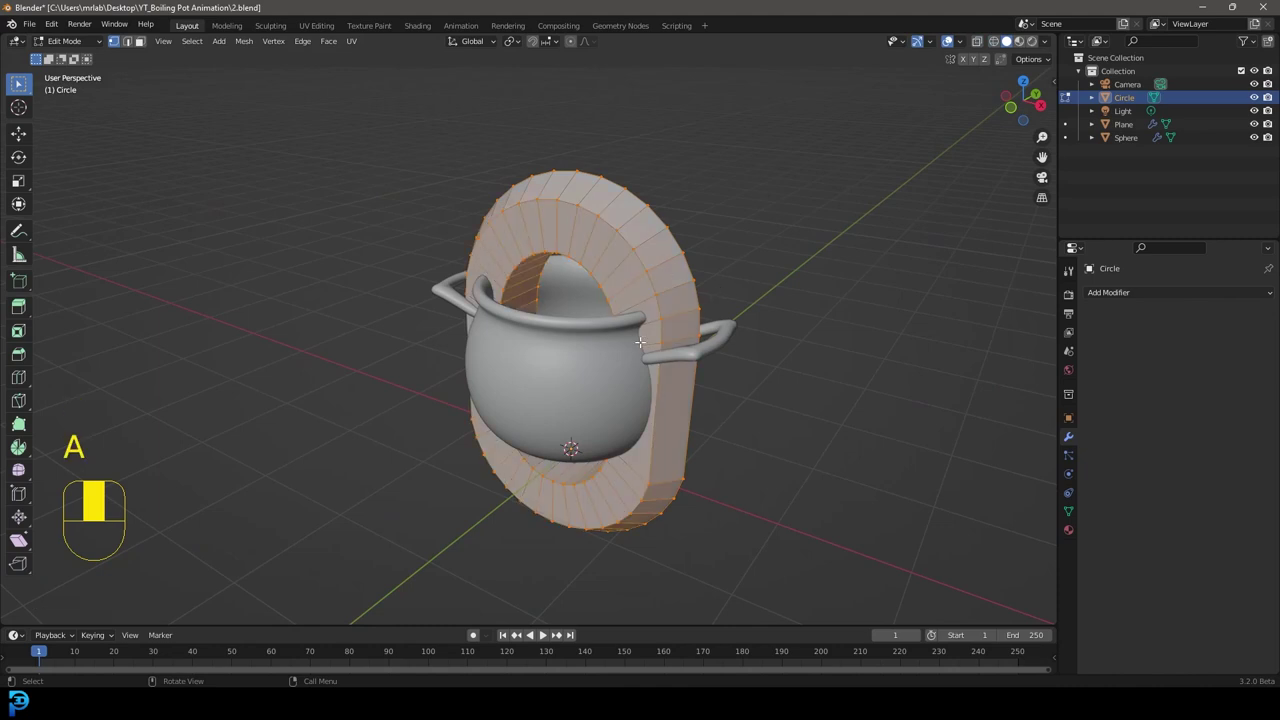
pyautogui.hotkey('shift', 'd')
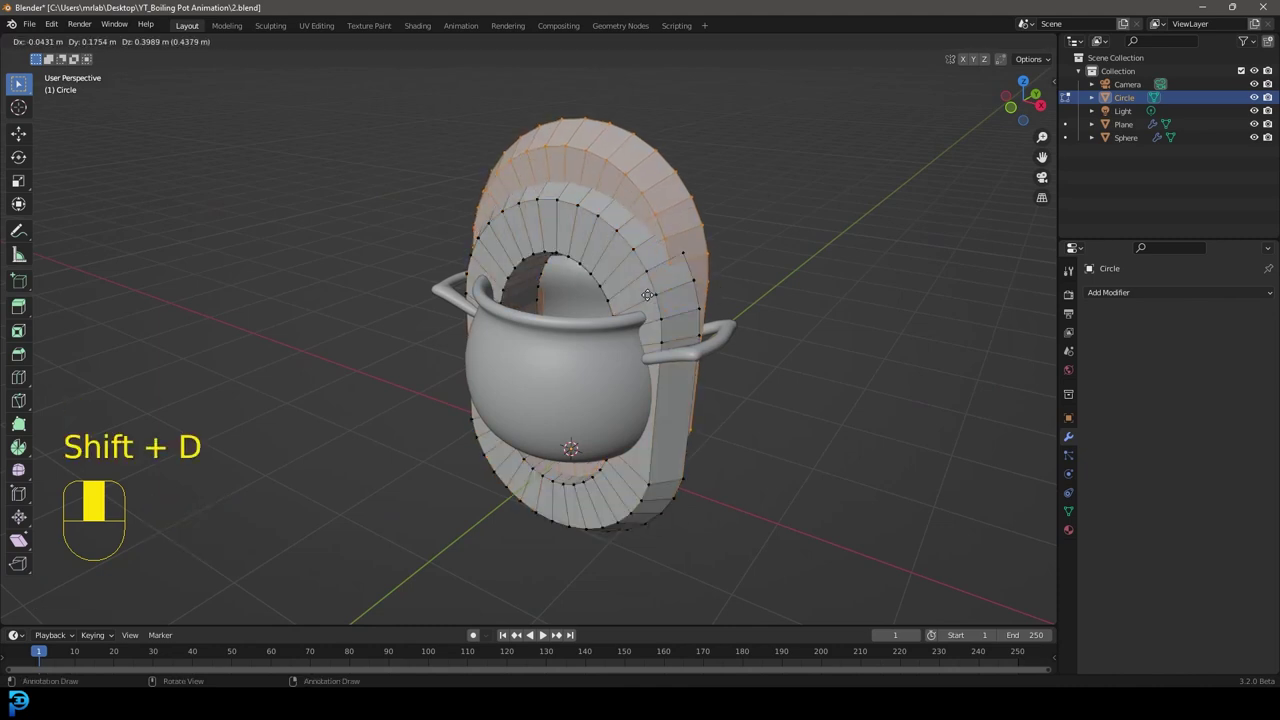
pyautogui.click(750, 238)
pyautogui.press('r')
pyautogui.press('z')
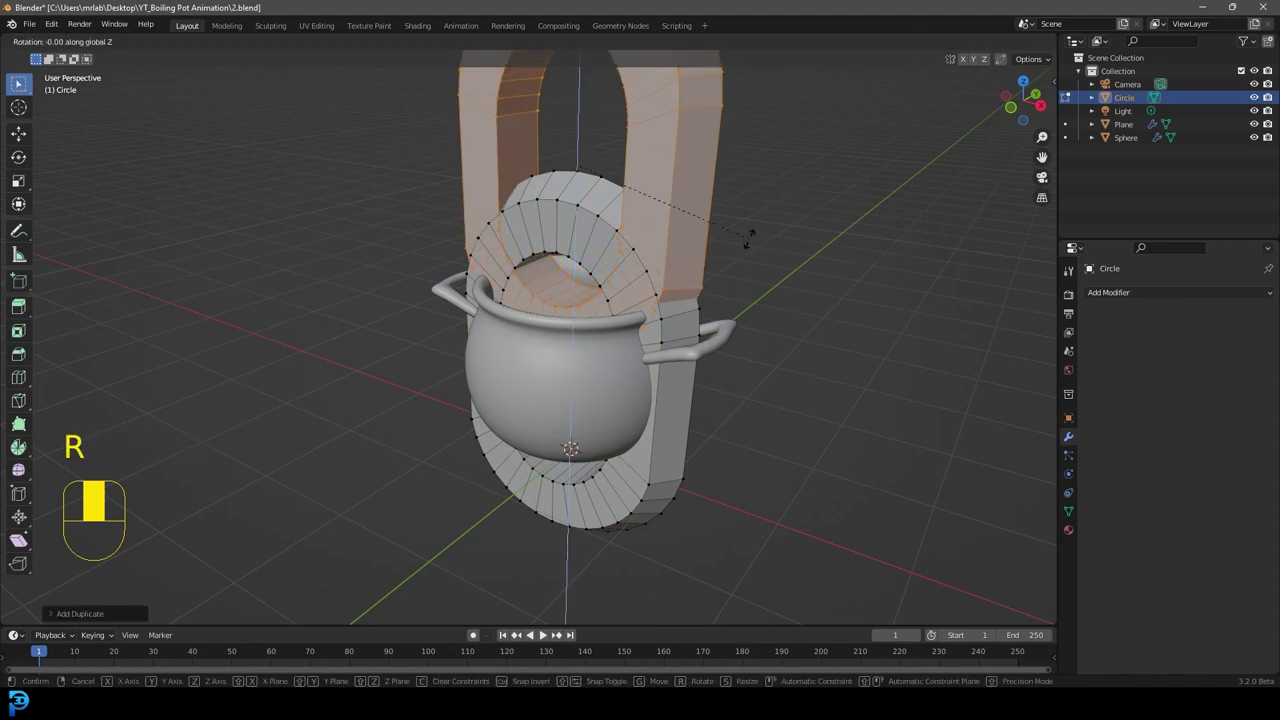
pyautogui.press('9')
pyautogui.press('0')
pyautogui.click(750, 238)
# Reposition the rotated link copy so that it interlocks with the lower link, and return to solid shading.
pyautogui.moveTo(750, 238)
pyautogui.mouseDown(button='middle')
pyautogui.moveTo(597, 329)
pyautogui.moveTo(492, 306)
pyautogui.moveTo(563, 306)
pyautogui.moveTo(599, 329)
pyautogui.mouseUp(button='middle')
pyautogui.press('z')
pyautogui.press('g')
pyautogui.click(568, 295)
pyautogui.hotkey('shift', 'z')
pyautogui.scroll(-4, 599, 329)
# Duplicate both interlocked links about 3.95 m upward along Z so the new pair continues the chain.
pyautogui.press('a')
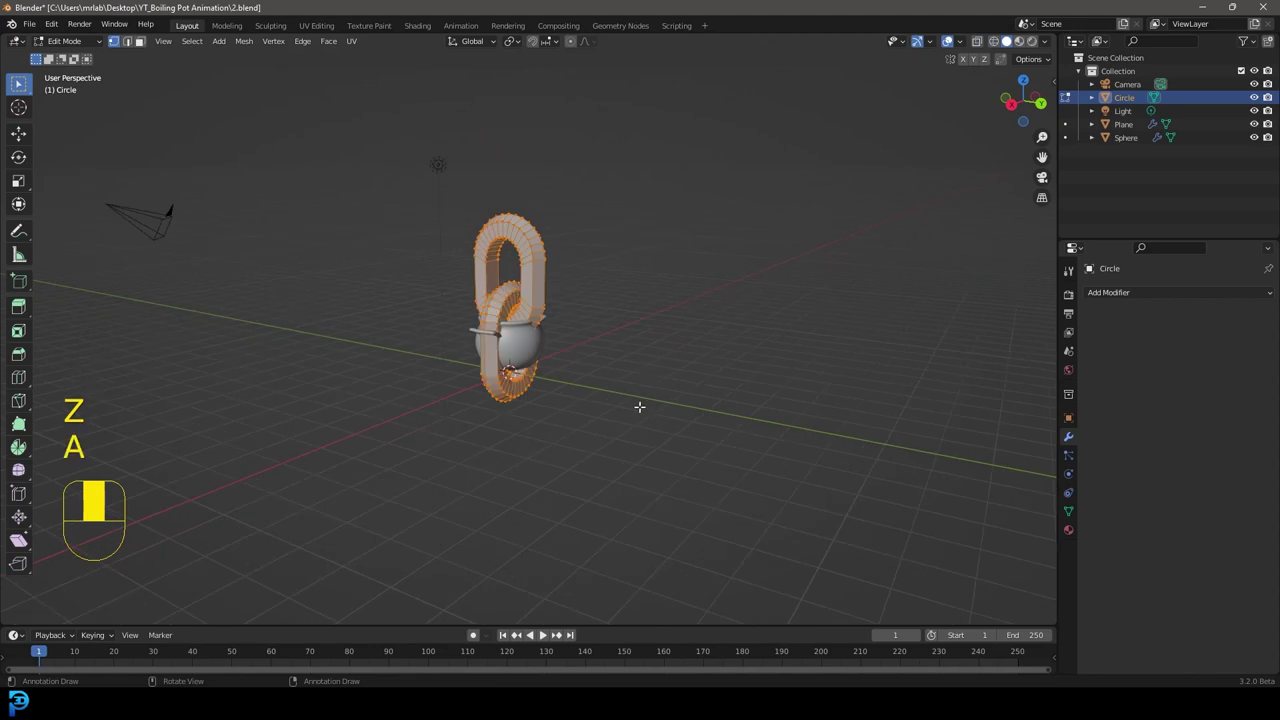
pyautogui.hotkey('shift', 'd')
pyautogui.middleClick(640, 330)
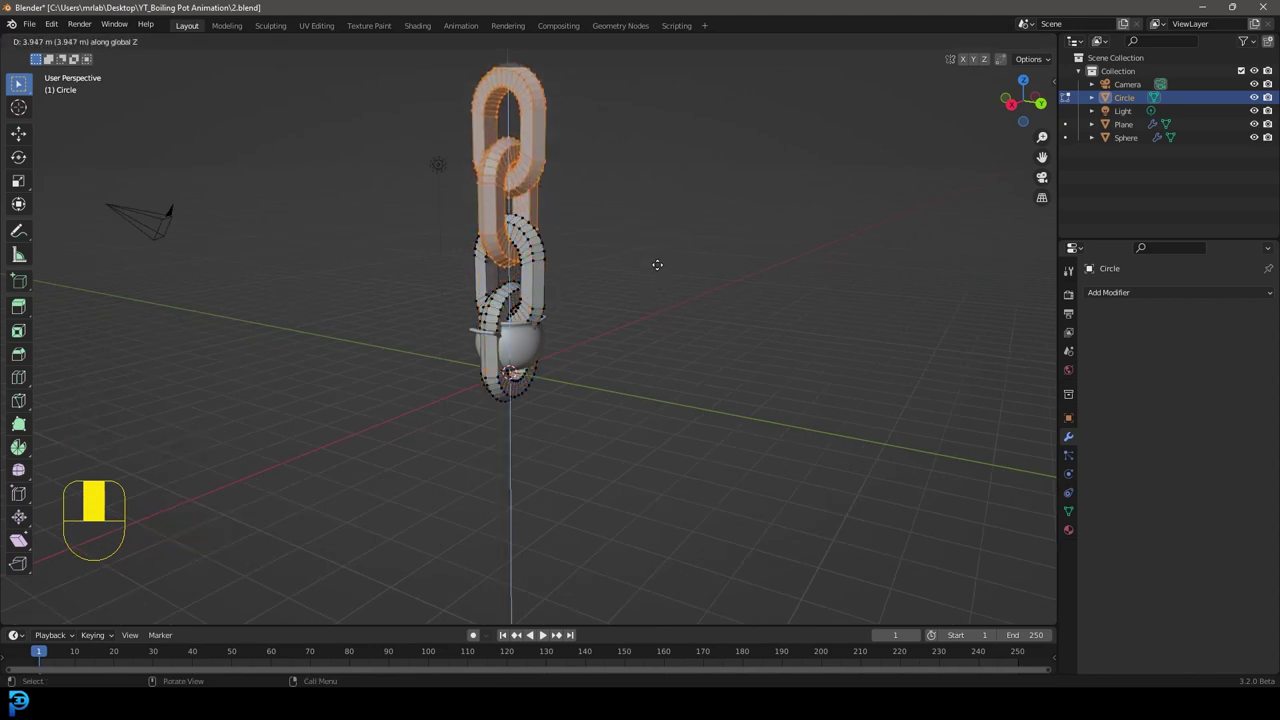
pyautogui.click(657, 265)
# Repeat the link pair duplication many times to build a long vertical chain.
pyautogui.scroll(-5, 663, 283)
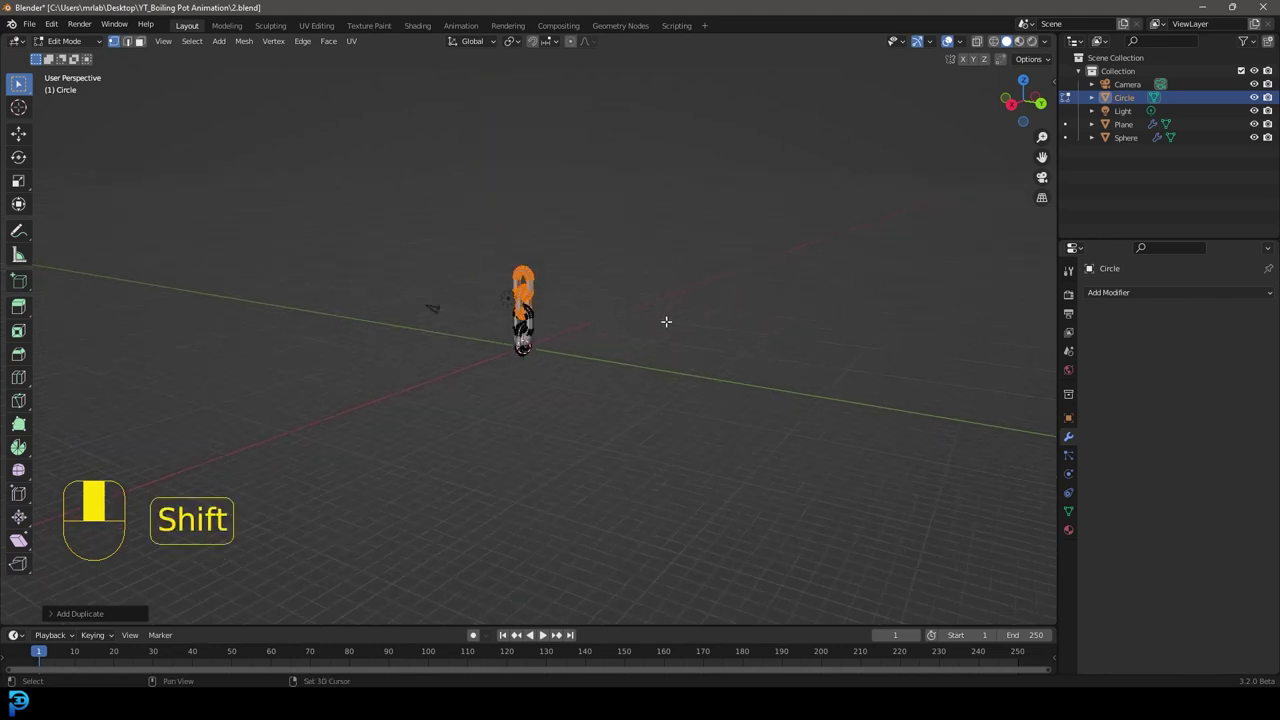
pyautogui.hotkey('shift', 'r')
pyautogui.hotkey('shift', 'r')
pyautogui.hotkey('shift', 'r')
pyautogui.hotkey('shift', 'r')
pyautogui.hotkey('shift', 'r')
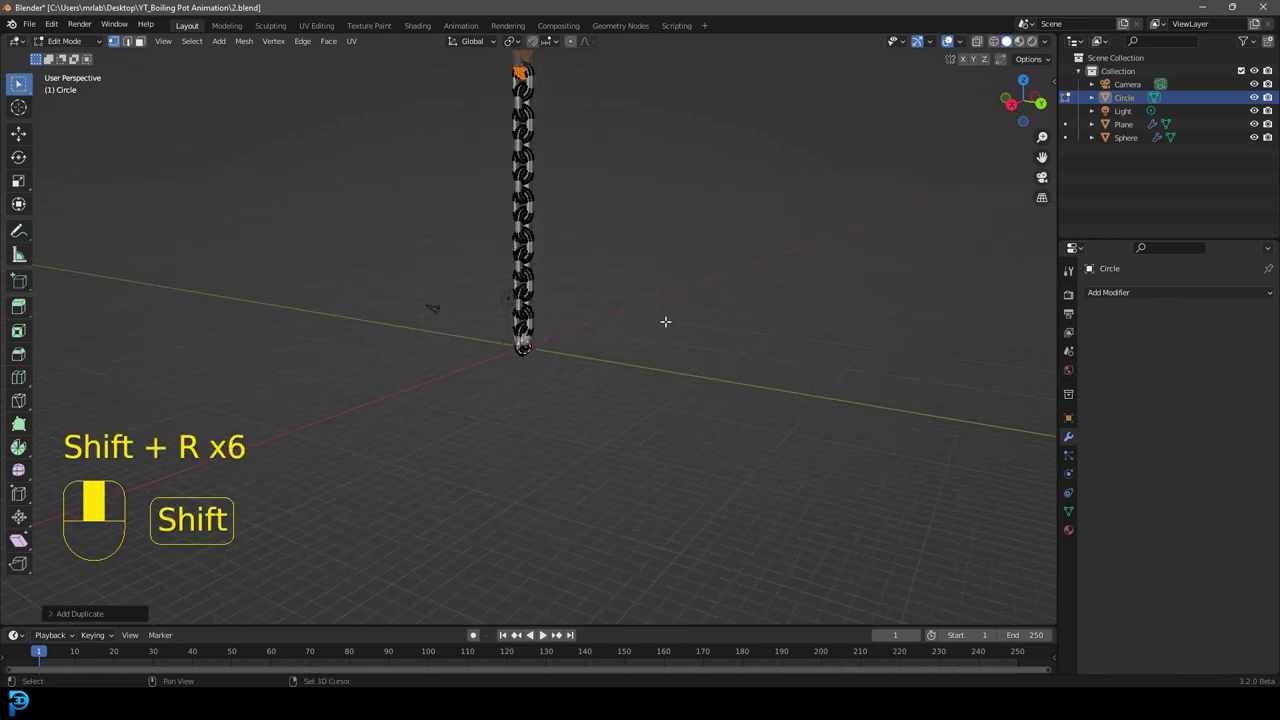
pyautogui.scroll(-5, 665, 321)
pyautogui.hotkey('shift', 'r')
pyautogui.hotkey('shift', 'r')
pyautogui.hotkey('shift', 'r')
pyautogui.hotkey('shift', 'r')
pyautogui.hotkey('shift', 'r')
pyautogui.hotkey('shift', 'r')
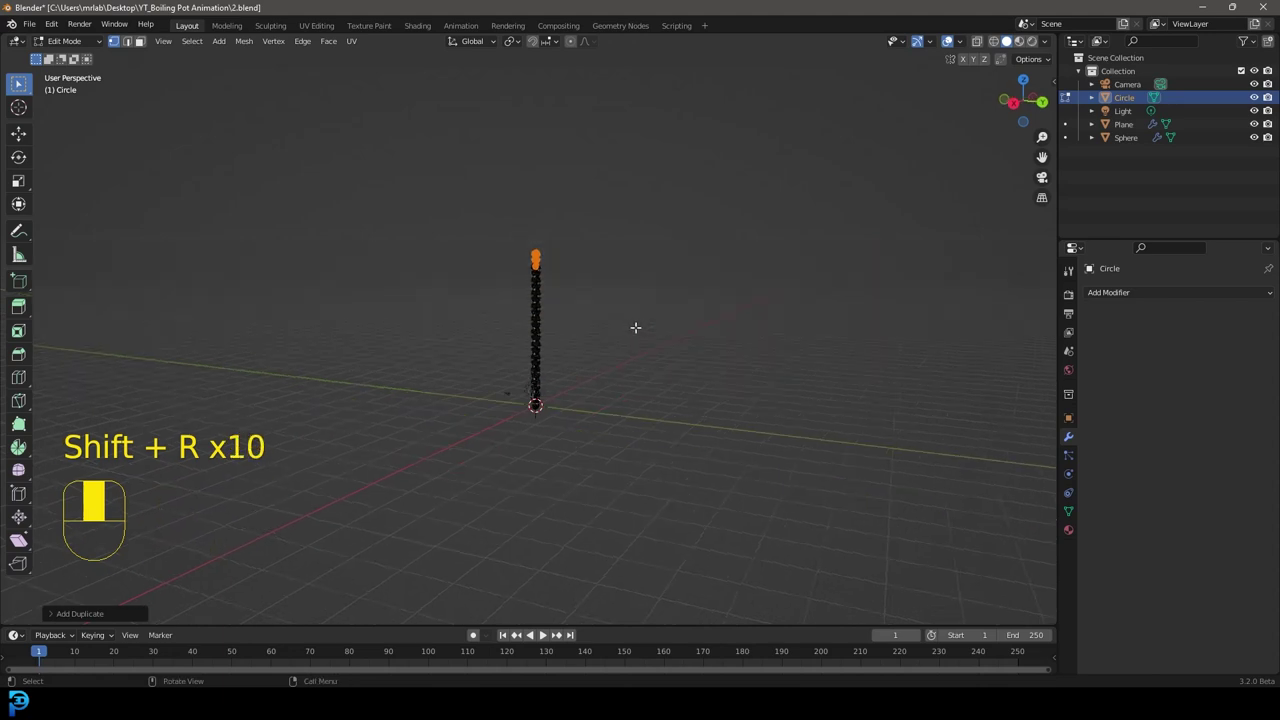
# Return to Object Mode and scale the whole chain down in stages until its links are small relative to the pot.
pyautogui.moveTo(628, 326); pyautogui.dragTo(836, 218, button='middle')
pyautogui.scroll(4, 684, 314)
pyautogui.press('Tab')
pyautogui.press('s')
pyautogui.click(586, 487)
pyautogui.keyDown('shift'); pyautogui.moveTo(586, 487); pyautogui.dragTo(630, 360, button='middle'); pyautogui.keyUp('shift')
pyautogui.scroll(4, 635, 350)
pyautogui.press('s')
pyautogui.click(702, 465)
pyautogui.keyDown('shift'); pyautogui.moveTo(702, 465); pyautogui.dragTo(639, 282, button='middle'); pyautogui.keyUp('shift')
pyautogui.scroll(10, 639, 282)
pyautogui.keyDown('shift'); pyautogui.moveTo(742, 292); pyautogui.dragTo(645, 339, button='middle'); pyautogui.keyUp('shift')
pyautogui.press('s')
pyautogui.click(756, 221)
# Apply the chain's object transform and shade the chain smooth.
pyautogui.scroll(2, 729, 248)
pyautogui.hotkey('ctrl', 'a')
pyautogui.click(666, 270)
pyautogui.scroll(3, 876, 186)
pyautogui.keyDown('shift'); pyautogui.moveTo(876, 186); pyautogui.dragTo(562, 317, button='middle'); pyautogui.keyUp('shift')
pyautogui.scroll(1, 640, 255)
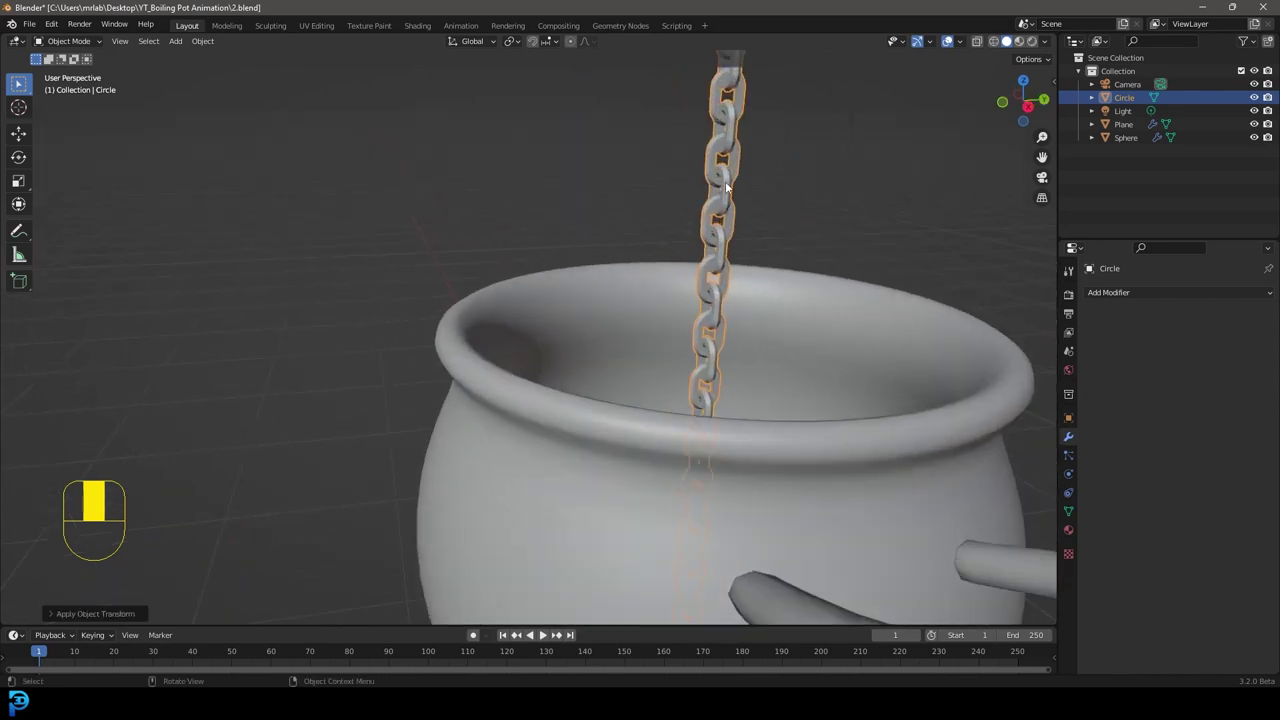
pyautogui.rightClick(726, 188)
pyautogui.click(667, 185)
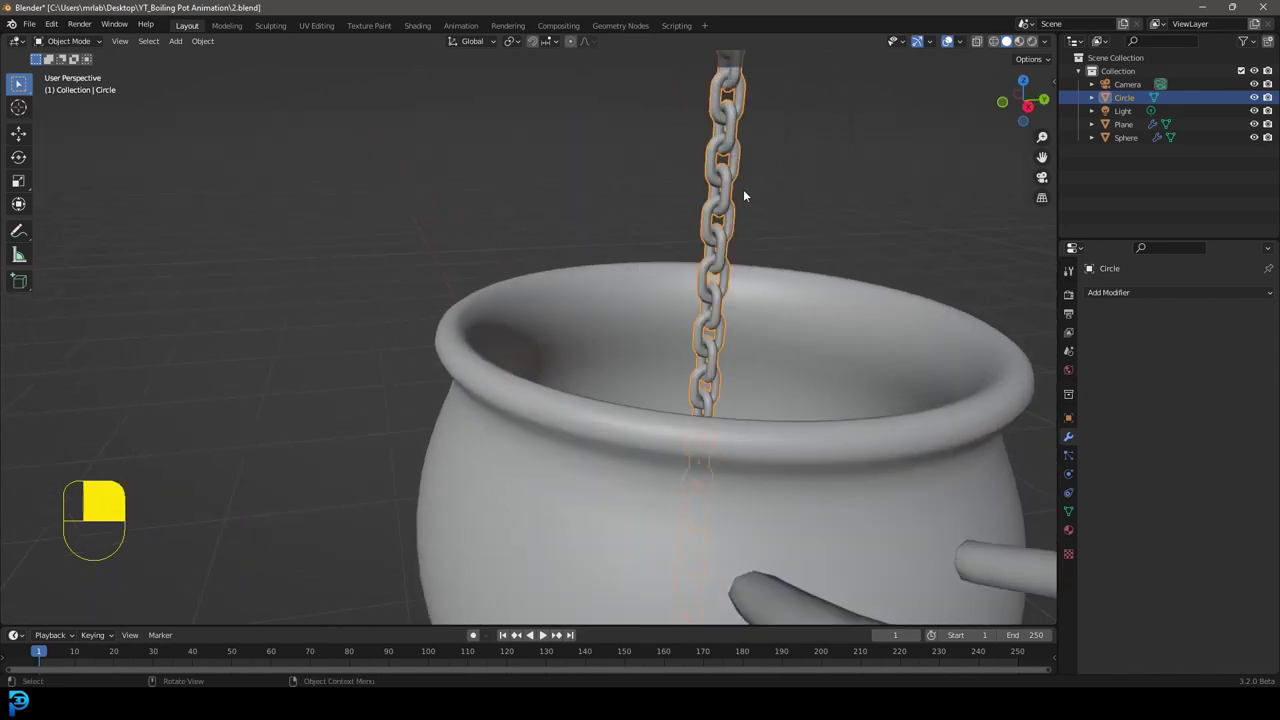
# In front view, move the chain about -0.86 m in X and 1.65 m in Z so its lowest link sits on the pot's rim.
pyautogui.press('KP_1')
pyautogui.keyDown('shift'); pyautogui.moveTo(517, 363); pyautogui.dragTo(654, 317, button='middle'); pyautogui.keyUp('shift')
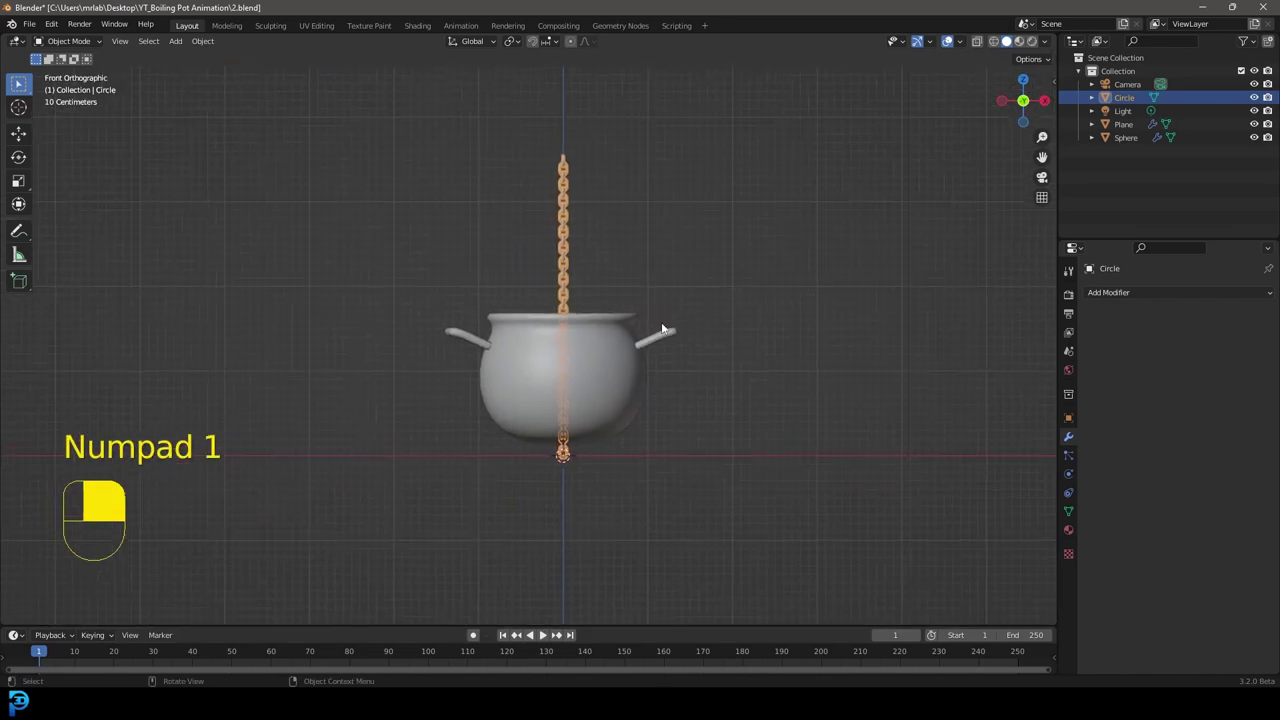
pyautogui.scroll(2, 647, 354)
pyautogui.scroll(2, 650, 365)
pyautogui.scroll(-1, 678, 412)
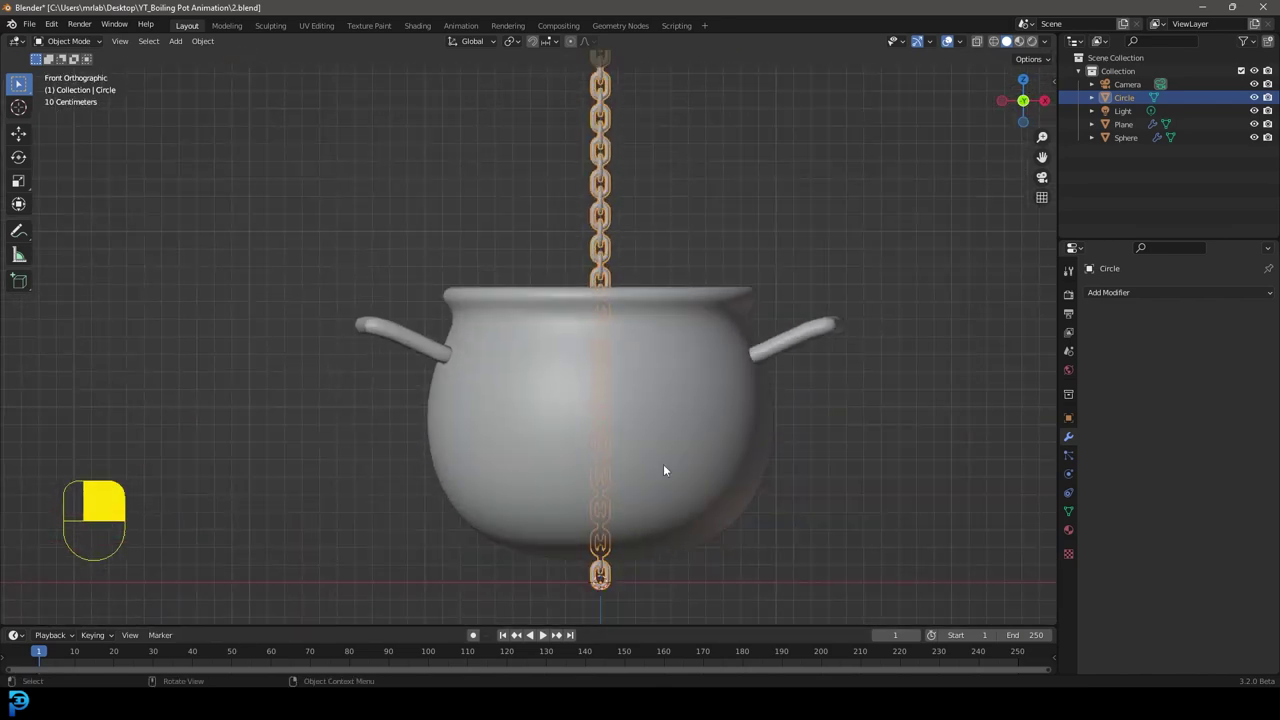
pyautogui.press('g')
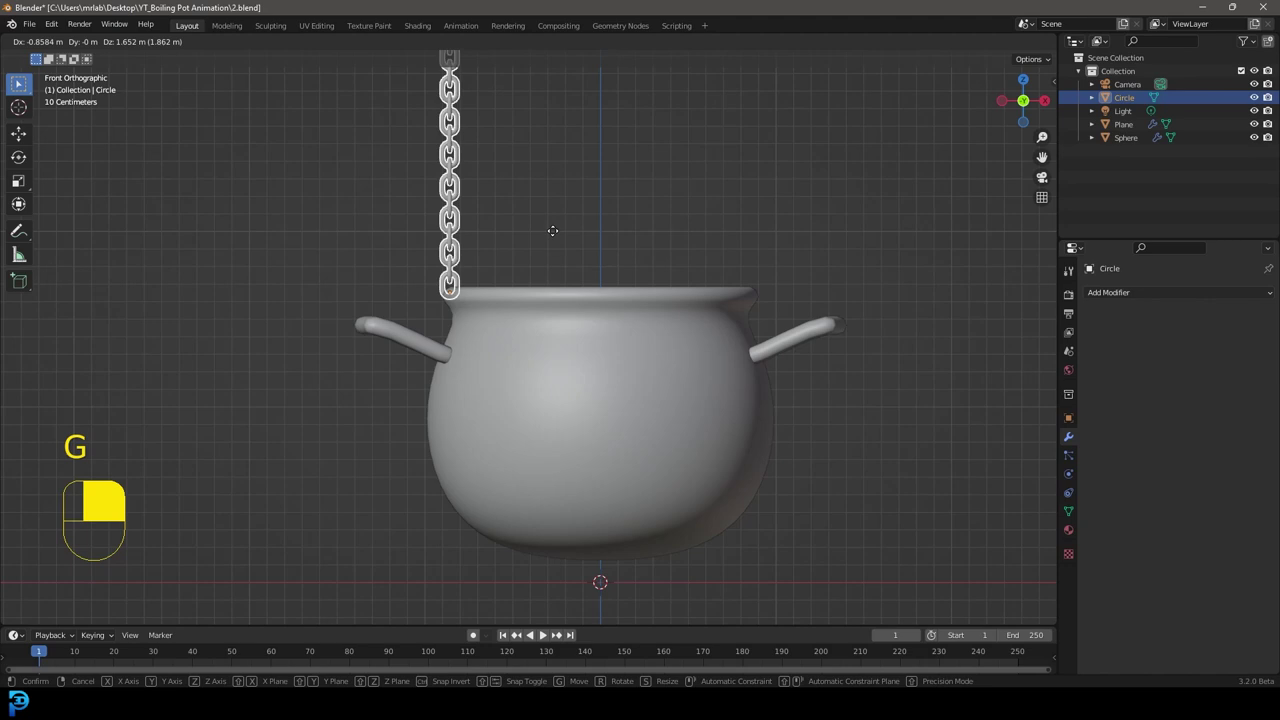
pyautogui.click(552, 231)
# Rotate the chain inward about its lowest link until its upper end reaches the pot's vertical centre axis.
pyautogui.keyDown('shift'); pyautogui.moveTo(564, 183); pyautogui.dragTo(553, 325, button='middle'); pyautogui.keyUp('shift')
pyautogui.scroll(-5, 680, 165)
pyautogui.press('r')
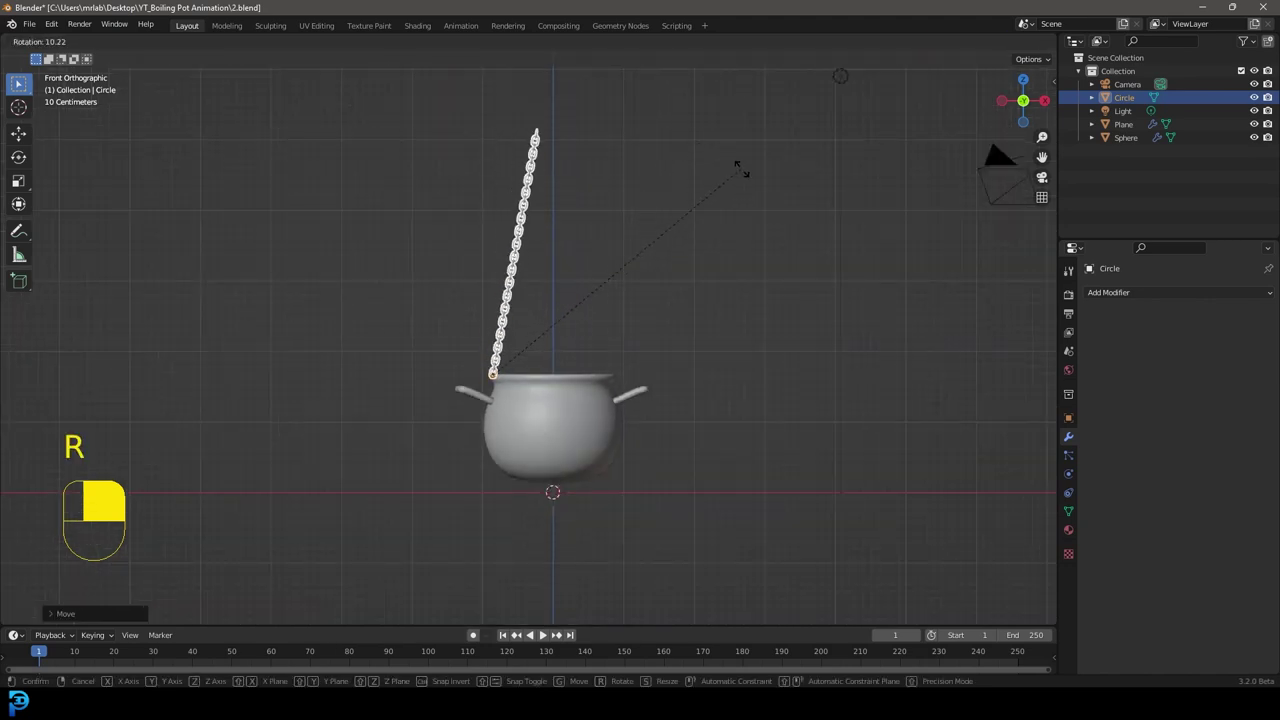
pyautogui.click(757, 180)
pyautogui.keyDown('shift'); pyautogui.scroll(1, 552, 153); pyautogui.keyUp('shift')
pyautogui.scroll(4, 580, 200)
pyautogui.scroll(-4, 585, 348)
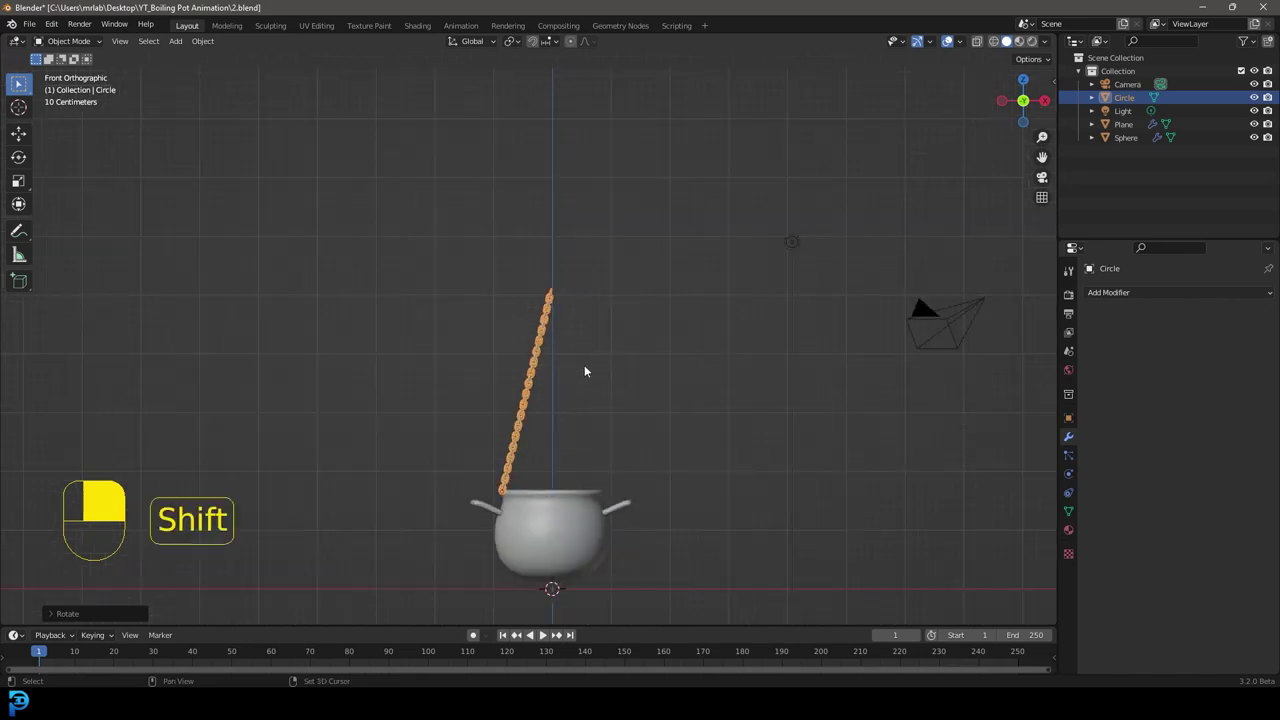
pyautogui.keyDown('shift'); pyautogui.scroll(-2, 556, 276); pyautogui.keyUp('shift')
pyautogui.scroll(1, 576, 326)
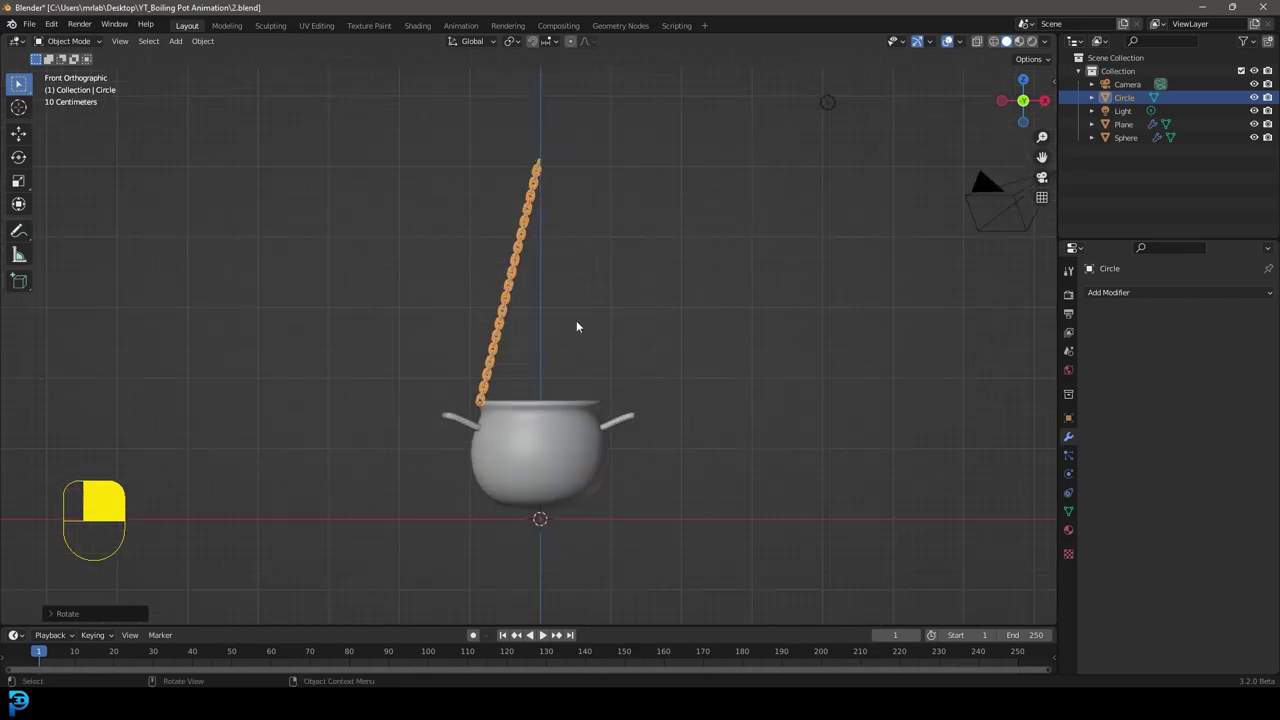
# Set the transform pivot to the 3D Cursor, then duplicate the tilted chain rotated 90° about the Z axis.
pyautogui.click(510, 42)
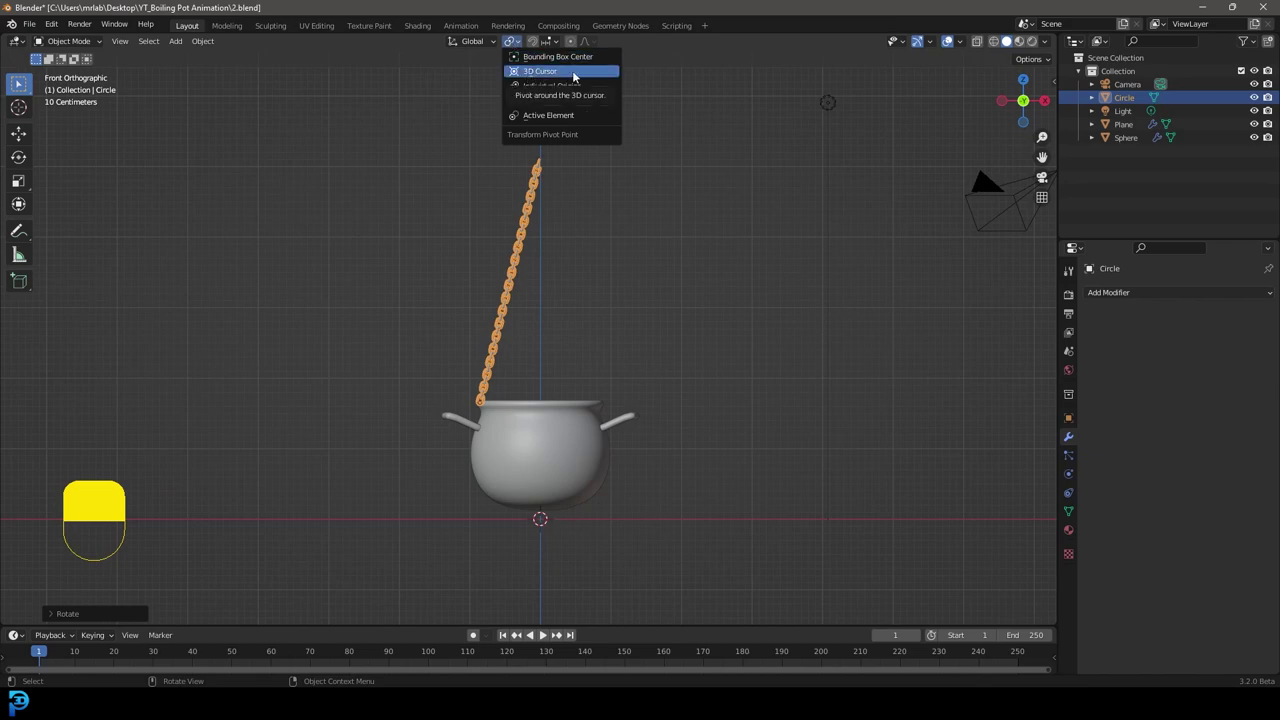
pyautogui.click(528, 73)
pyautogui.scroll(1, 561, 550)
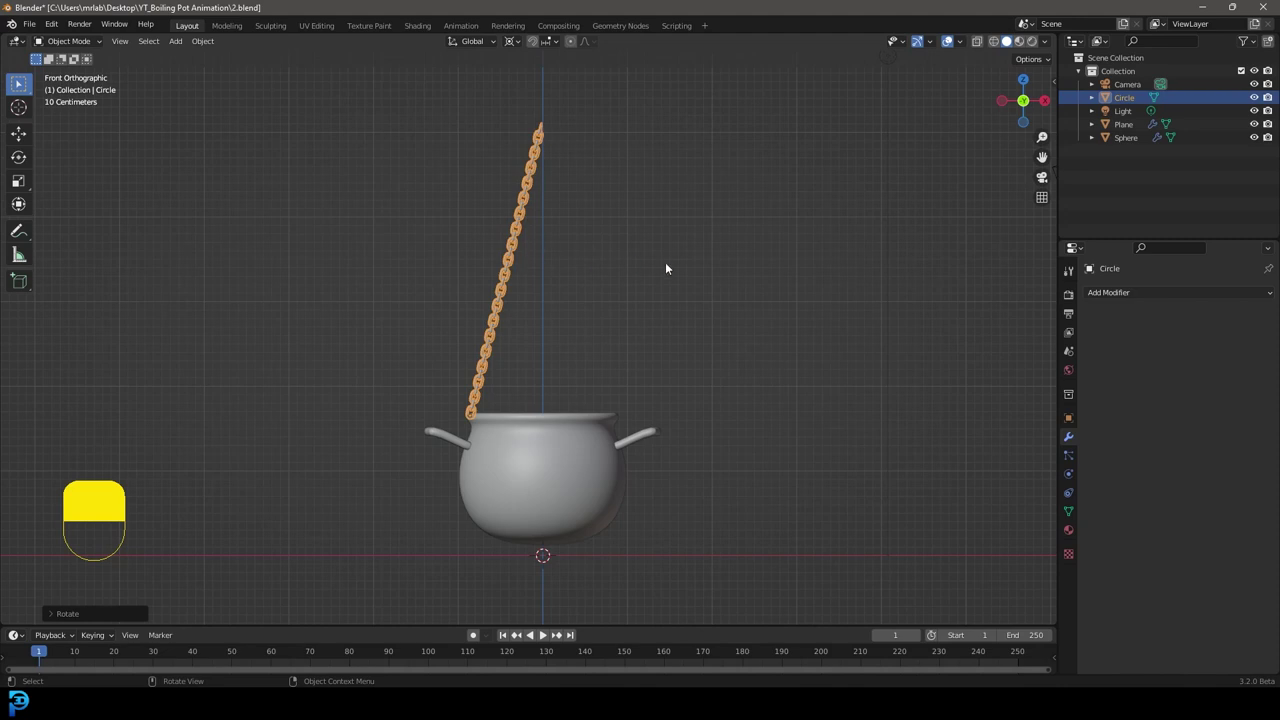
pyautogui.hotkey('shift', 'd')
pyautogui.write('rz90')
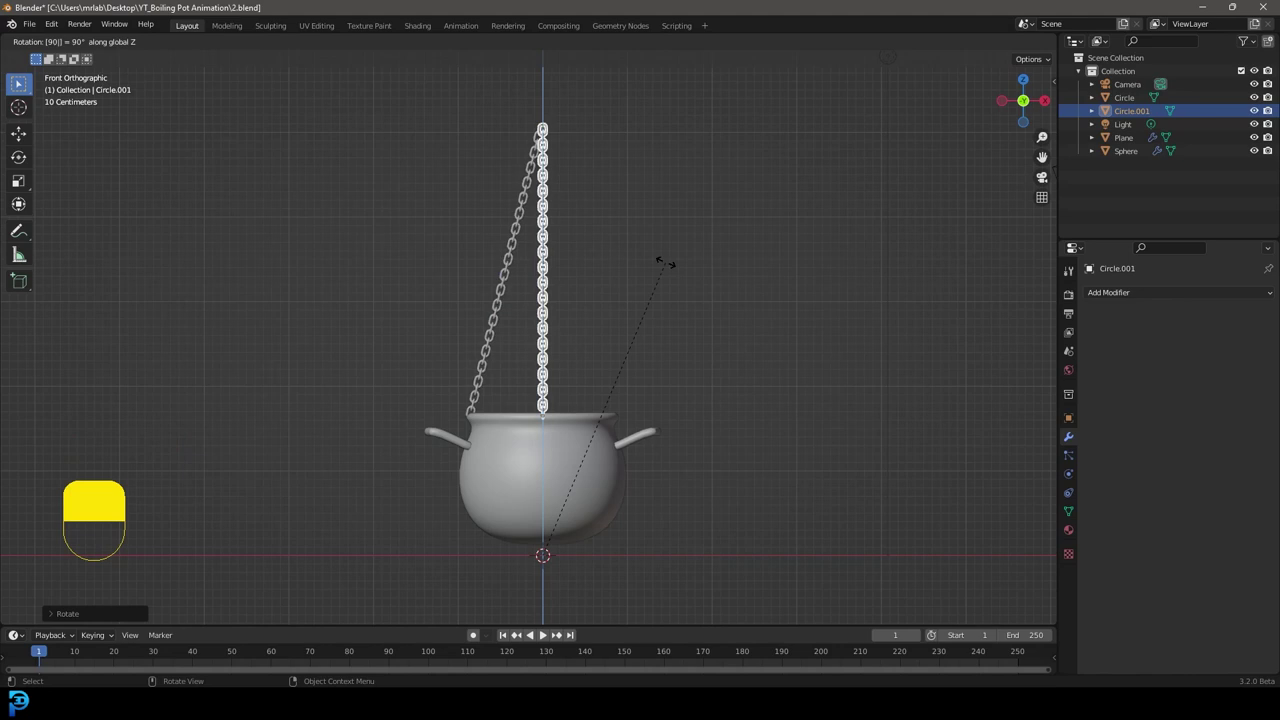
pyautogui.press('Return')
# Repeat the rotated chain duplication twice so that four chains surround the pot.
pyautogui.moveTo(591, 267); pyautogui.dragTo(578, 87, button='middle')
pyautogui.hotkey('shift', 'r')
pyautogui.hotkey('shift', 'r')
pyautogui.moveTo(280, 375); pyautogui.dragTo(502, 311, button='middle')
pyautogui.scroll(2, 500, 305)
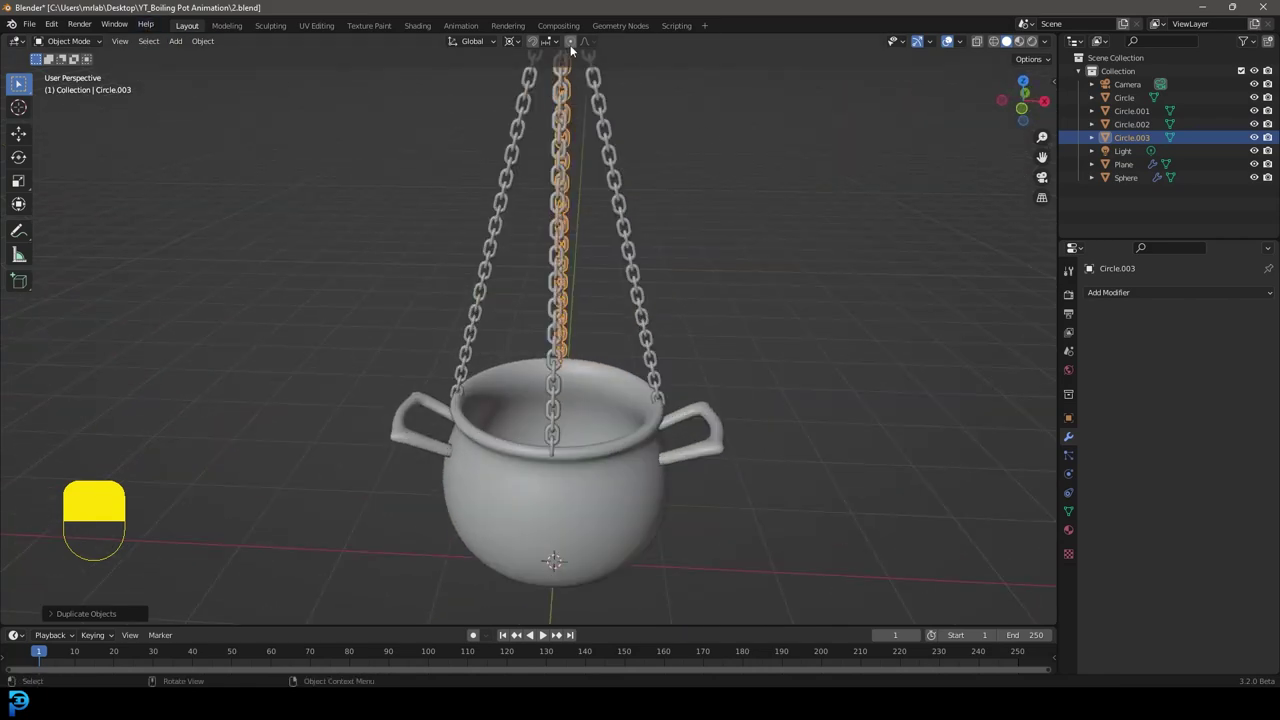
# Set the transform pivot to Individual Origins, then select all four chains and enter Edit Mode on them together.
pyautogui.click(512, 41)
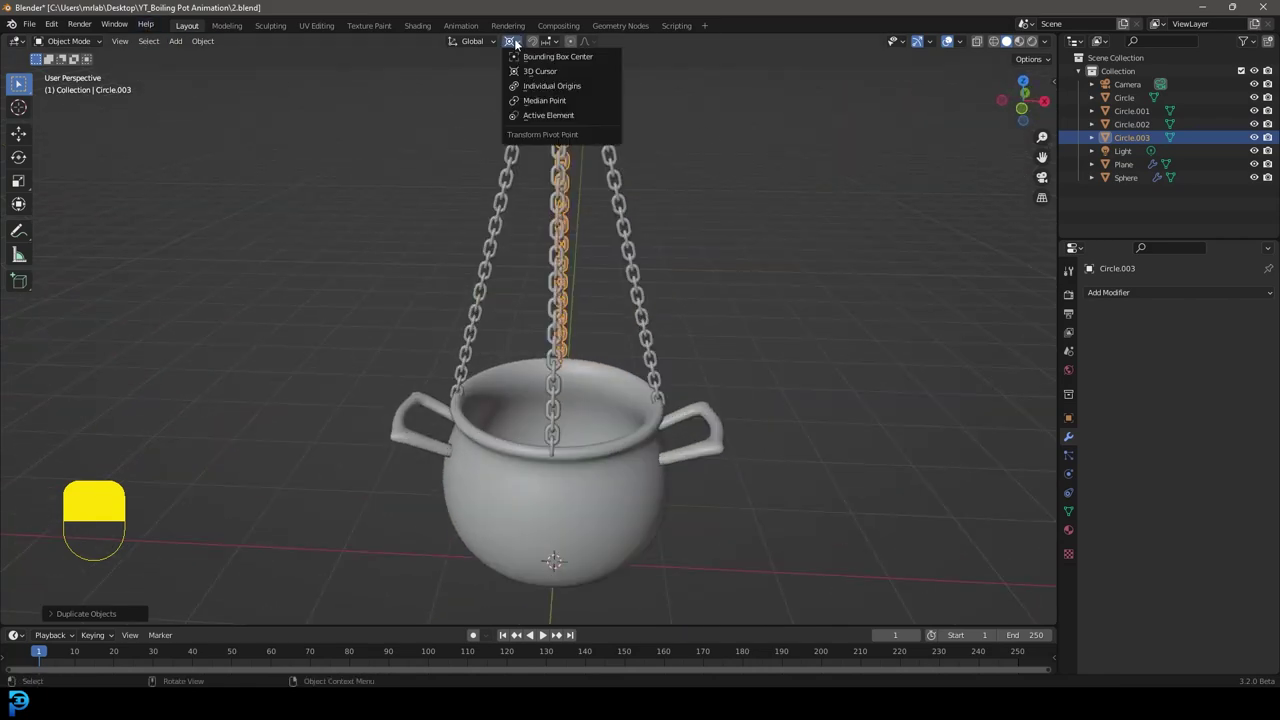
pyautogui.click(585, 87)
pyautogui.keyDown('shift'); pyautogui.moveTo(674, 430); pyautogui.dragTo(665, 316, button='middle'); pyautogui.keyUp('shift')
pyautogui.scroll(3, 668, 312)
pyautogui.click(715, 250)
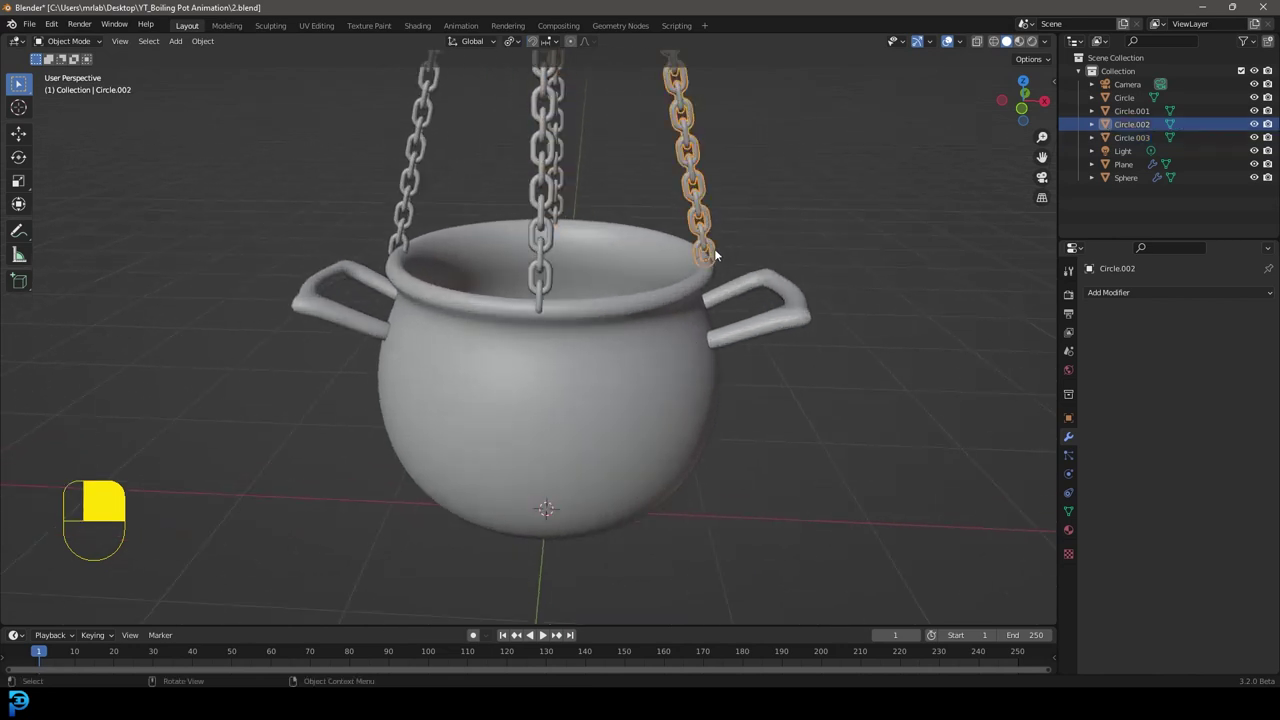
pyautogui.keyDown('shift'); pyautogui.click(541, 187); pyautogui.keyUp('shift')
pyautogui.keyDown('shift'); pyautogui.click(533, 177); pyautogui.keyUp('shift')
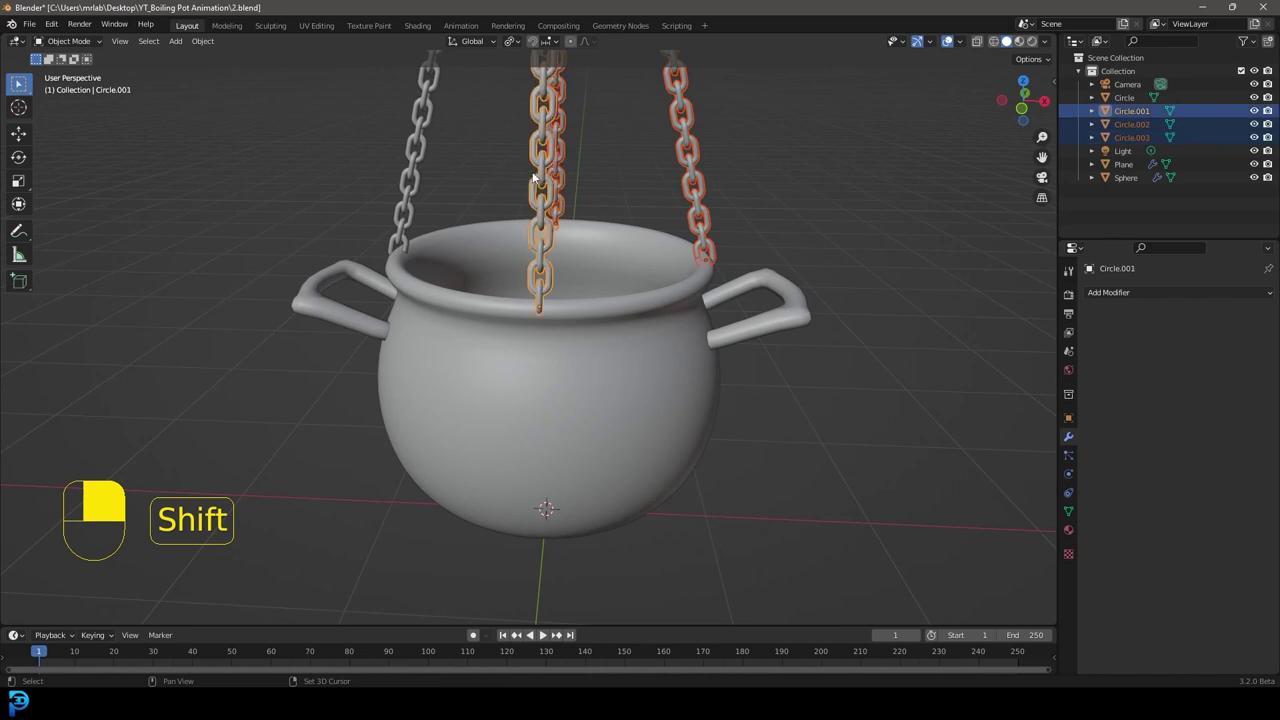
pyautogui.keyDown('shift'); pyautogui.click(415, 180); pyautogui.keyUp('shift')
pyautogui.scroll(-2, 640, 270)
pyautogui.press('Tab')
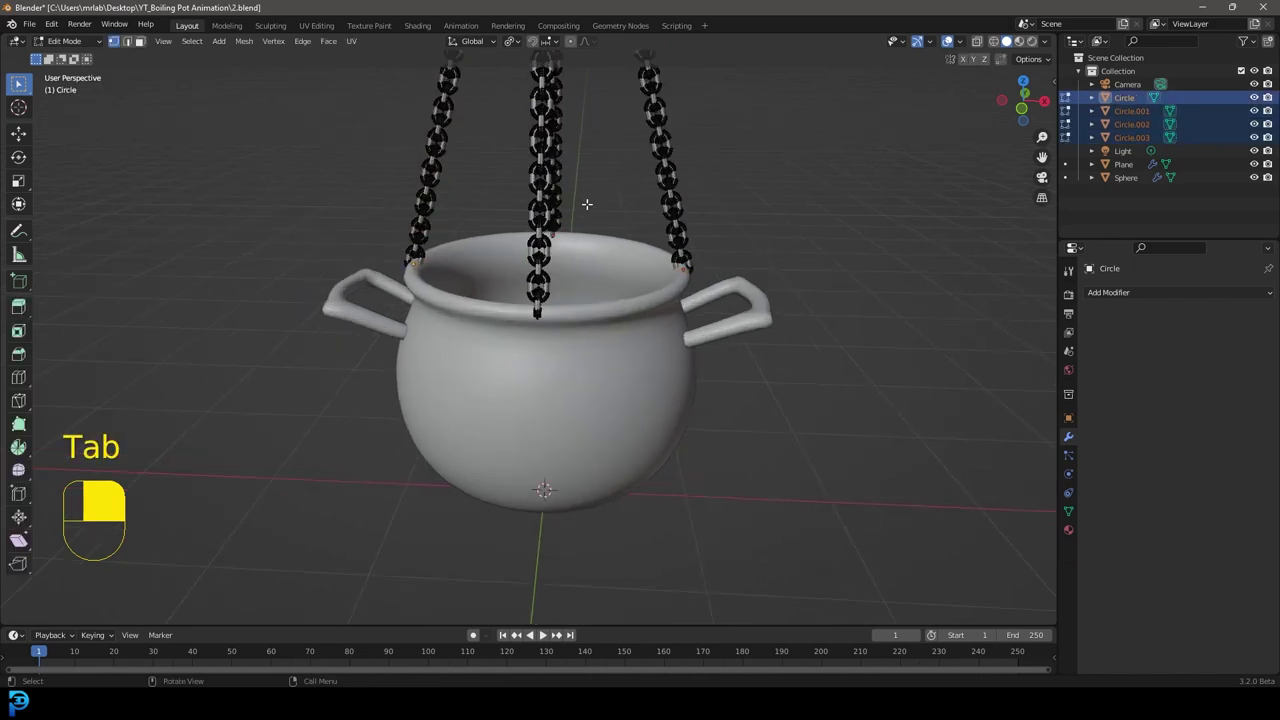
# In front view wireframe, select the lowest link of each of the four chains, including all linked geometry.
pyautogui.press('KP_1')
pyautogui.press('z')
pyautogui.moveTo(253, 483); pyautogui.dragTo(836, 341)
pyautogui.moveTo(646, 354); pyautogui.dragTo(613, 362, button='middle')
pyautogui.scroll(2, 613, 362)
pyautogui.hotkey('ctrl', 'l')
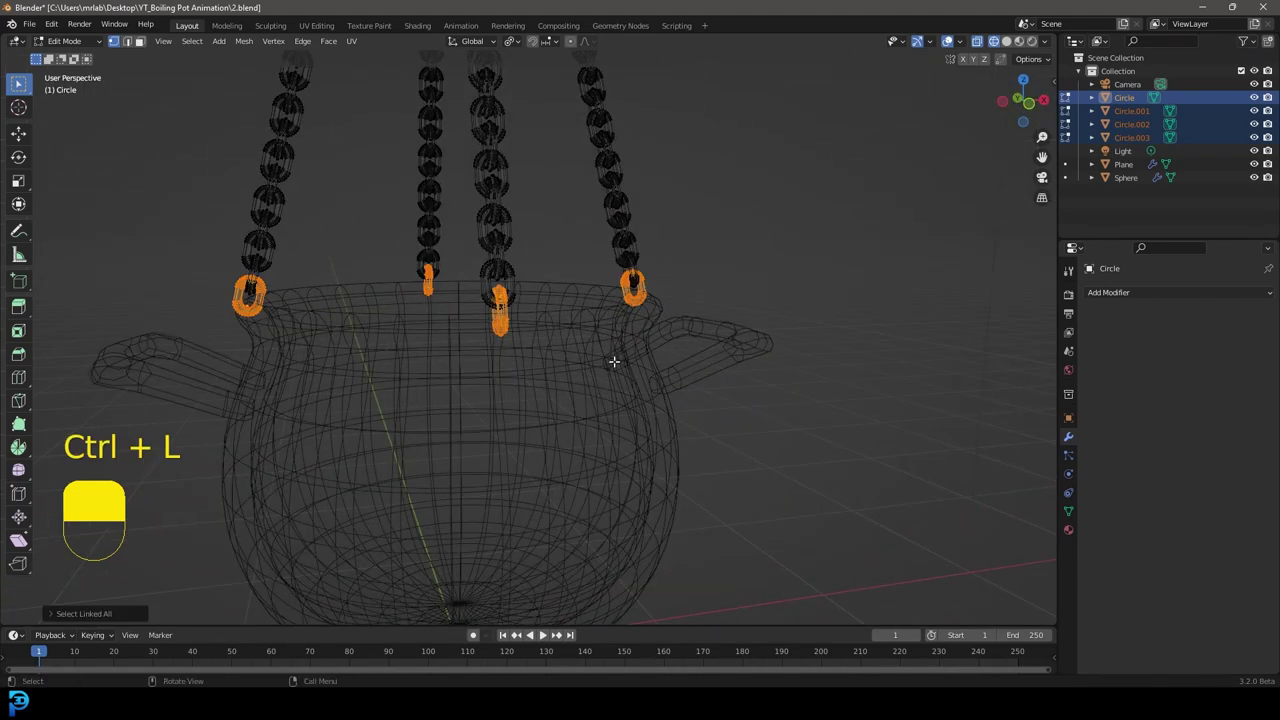
pyautogui.press('g')
pyautogui.click(633, 309)
pyautogui.scroll(1, 630, 136)
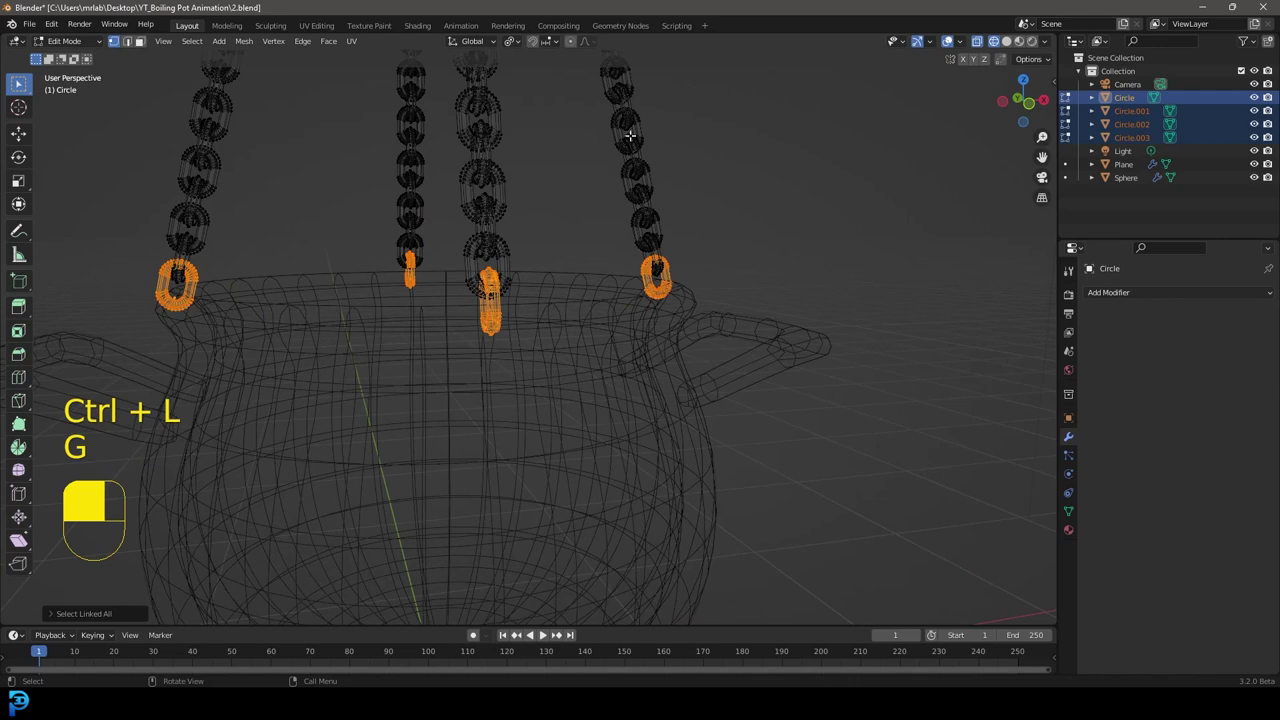
# Thicken the four lowest links with Shrink/Fatten by about -0.022 m using Individual Origins, then return to Object Mode in solid shading and deselect everything.
pyautogui.click(510, 42)
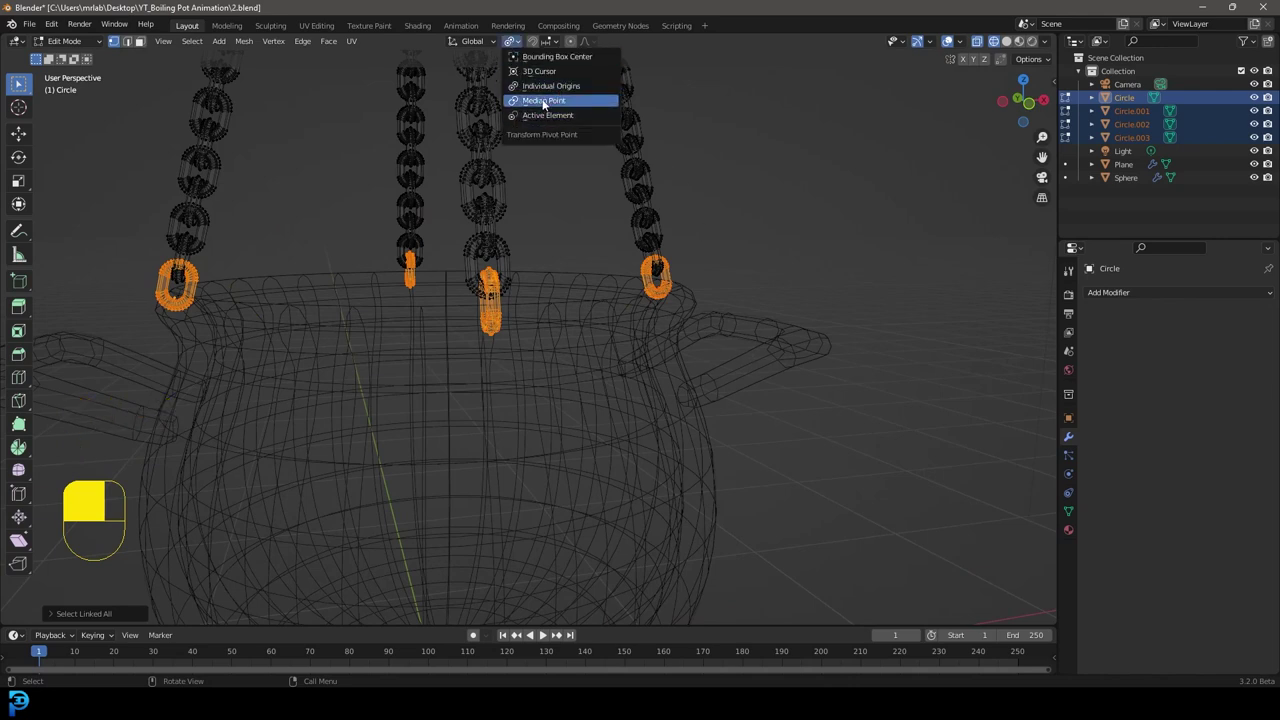
pyautogui.click(558, 87)
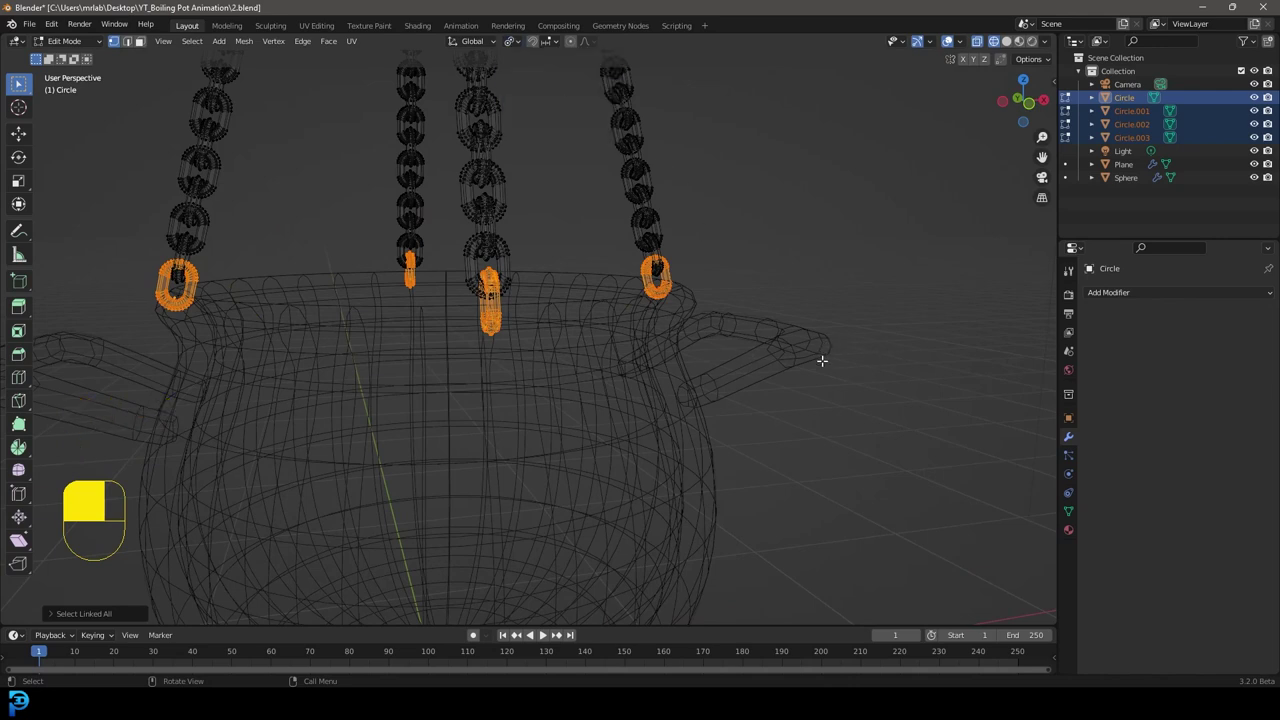
pyautogui.hotkey('alt', 's')
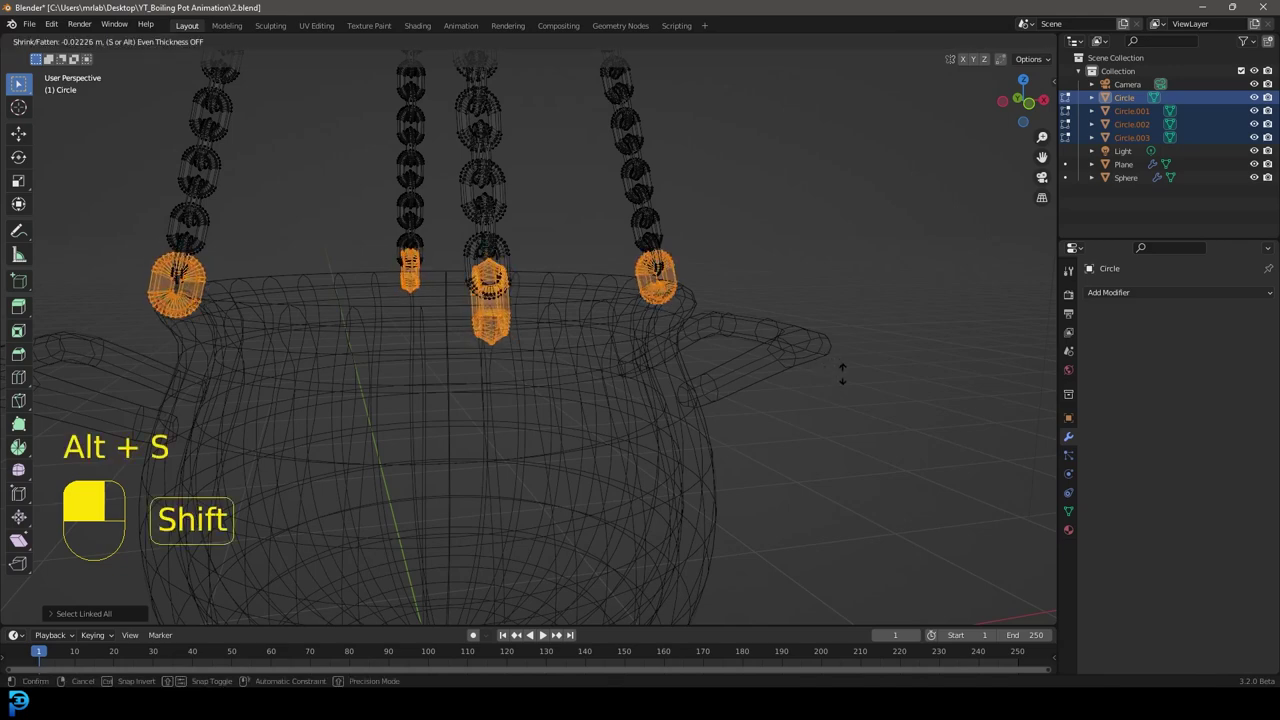
pyautogui.click(842, 373)
pyautogui.press('z')
pyautogui.click(785, 323)
pyautogui.press('Tab')
pyautogui.moveTo(785, 323)
pyautogui.mouseDown(button='middle')
pyautogui.moveTo(738, 336)
pyautogui.moveTo(666, 317)
pyautogui.moveTo(607, 346)
pyautogui.moveTo(681, 346)
pyautogui.mouseUp(button='middle')
pyautogui.hotkey('alt', 'a')
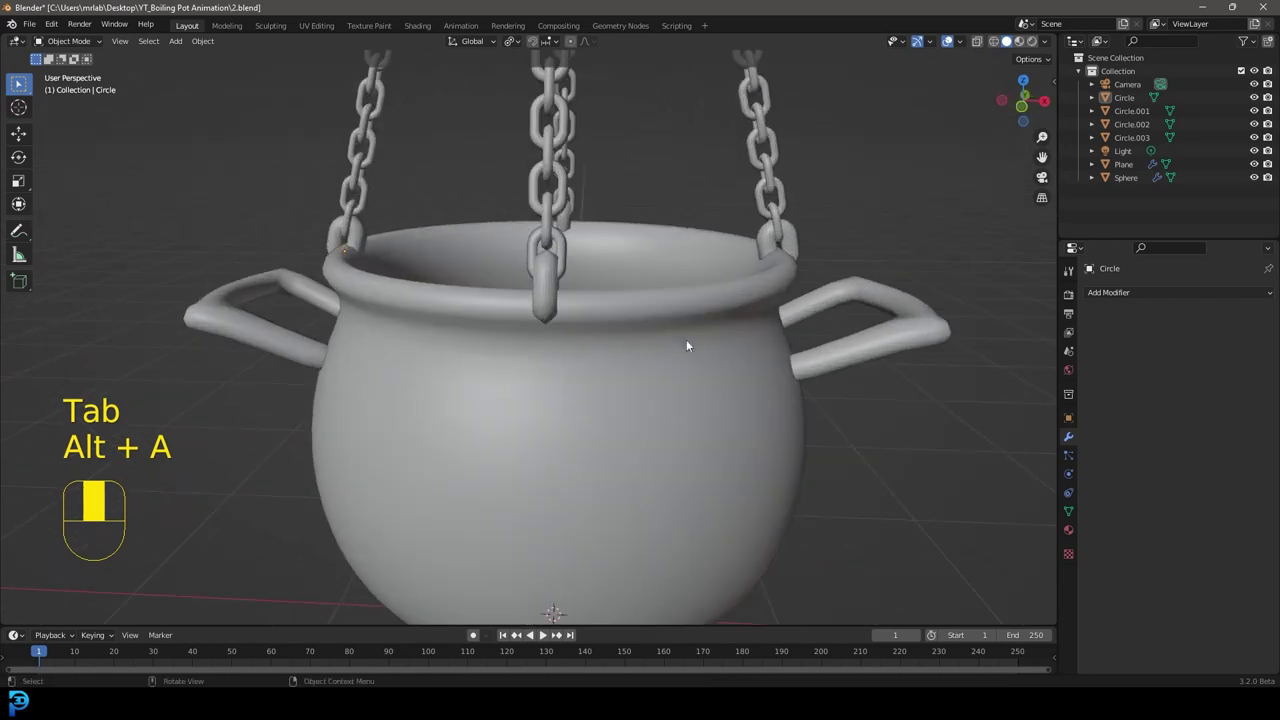
# Check the thickened links around the rim, then set the transform pivot back to Median Point in Object Mode.
pyautogui.moveTo(628, 263); pyautogui.dragTo(788, 354, button='middle')
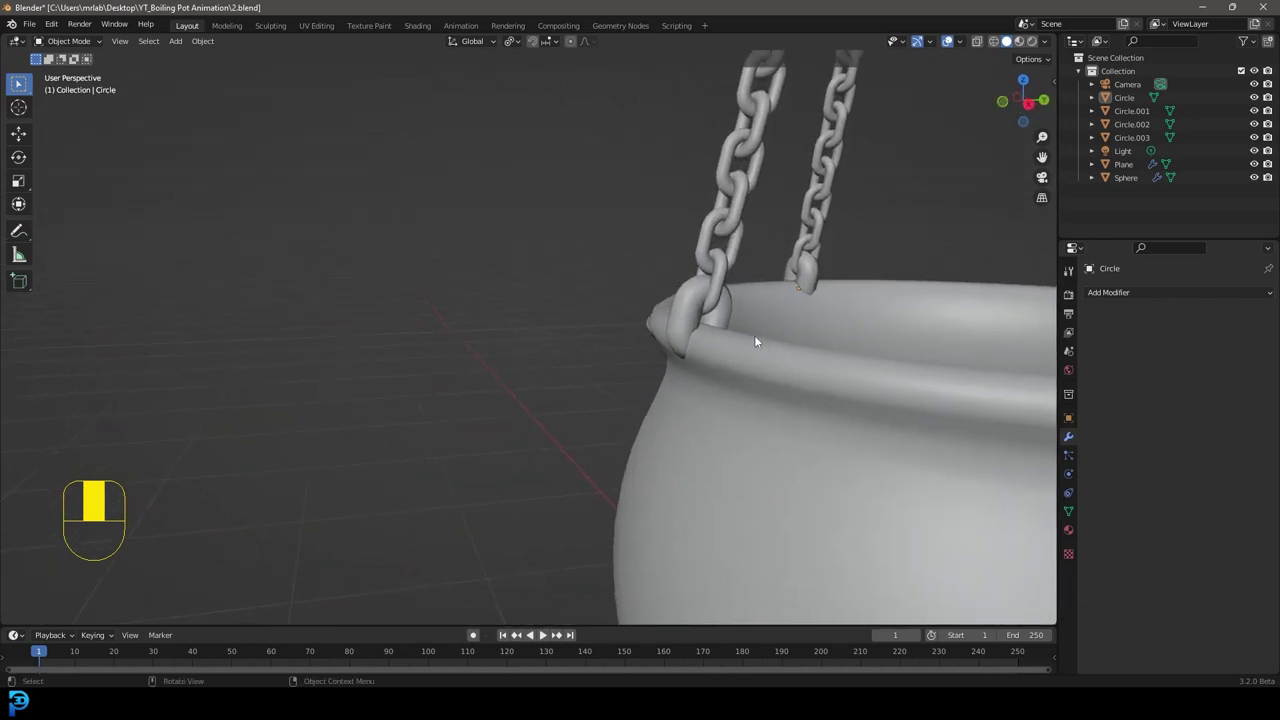
pyautogui.scroll(-8, 755, 341)
pyautogui.moveTo(716, 267); pyautogui.dragTo(673, 273, button='middle')
pyautogui.scroll(4, 673, 273)
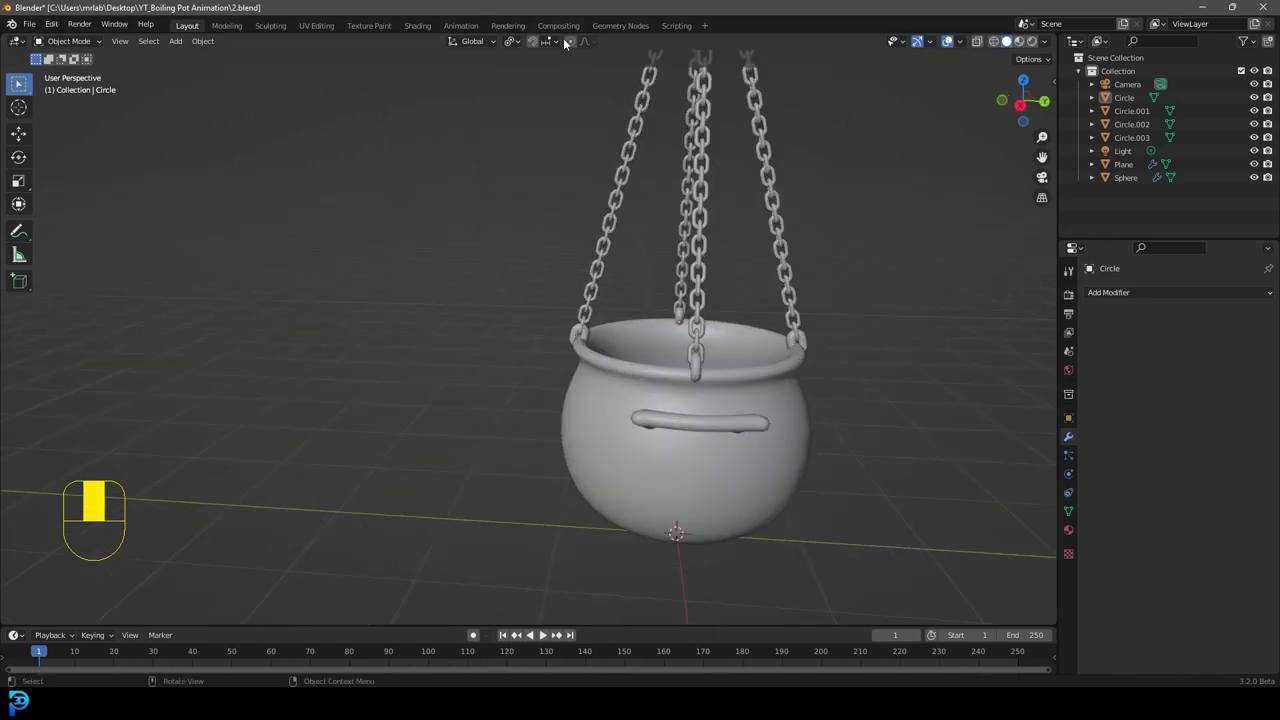
pyautogui.click(512, 41)
pyautogui.click(562, 101)
pyautogui.click(80, 45)
pyautogui.click(93, 58)
pyautogui.scroll(-5, 653, 273)
pyautogui.keyDown('shift'); pyautogui.moveTo(730, 303); pyautogui.dragTo(626, 433, button='middle'); pyautogui.keyUp('shift')
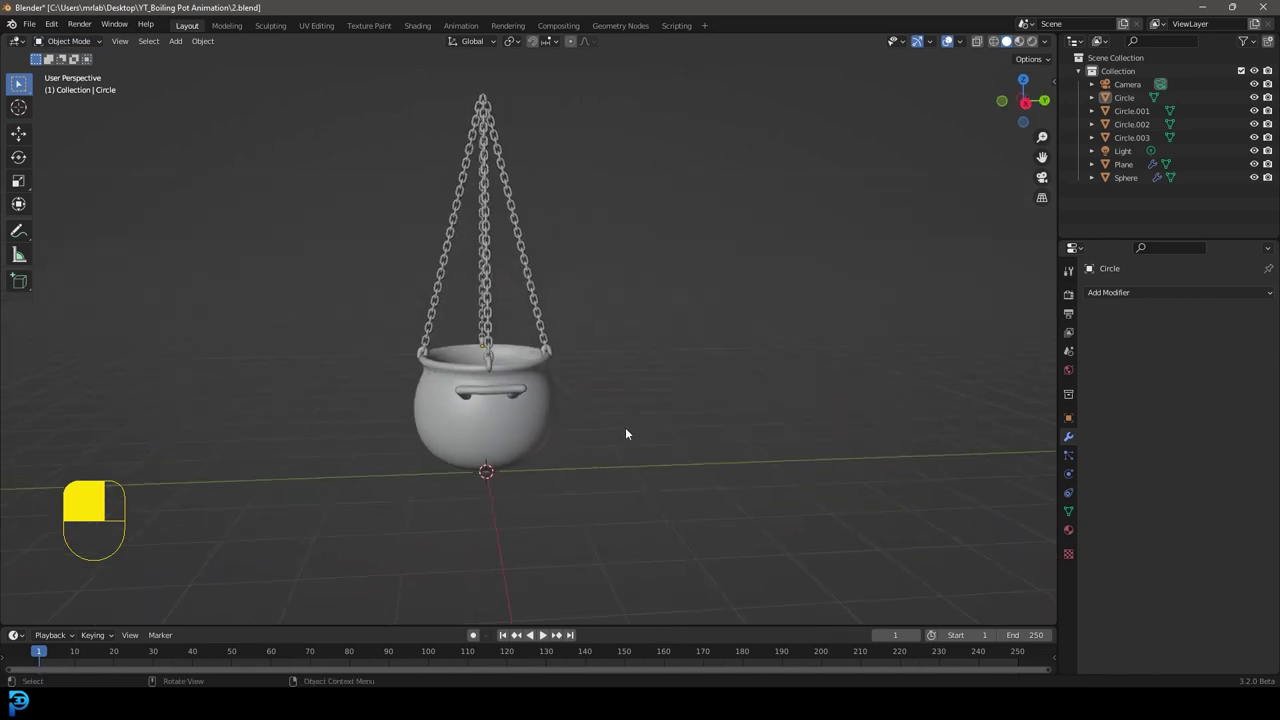
# Add a cube-shaped empty, raise it along Z to about 5.06 m at the chains' meeting point, and scale it to about 0.281.
pyautogui.hotkey('shift', 'a')
pyautogui.moveTo(508, 357)
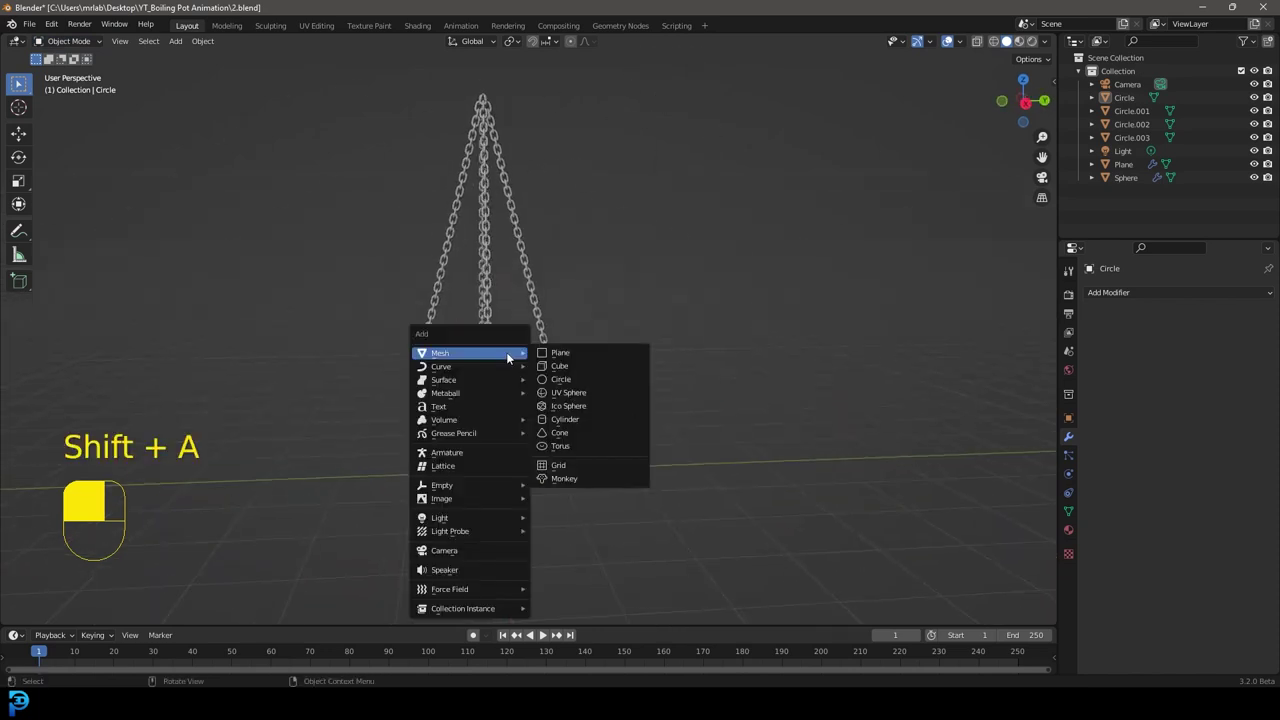
pyautogui.moveTo(462, 488)
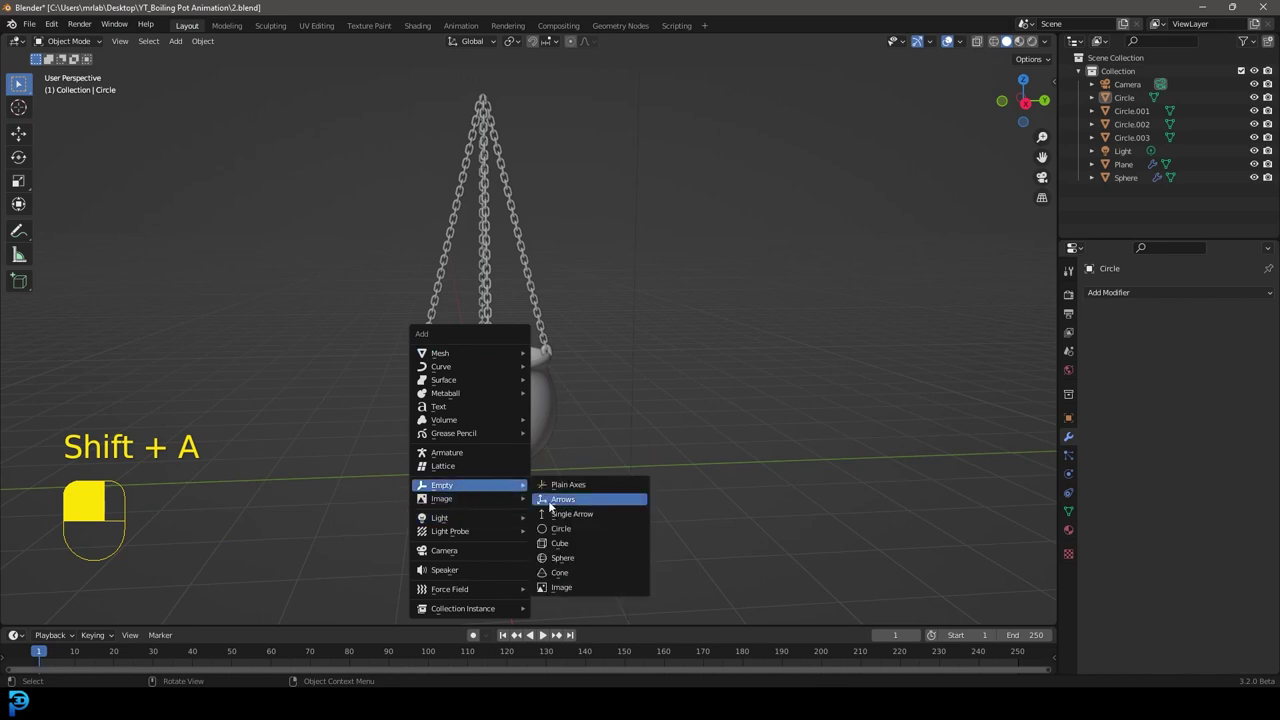
pyautogui.click(588, 541)
pyautogui.press('g')
pyautogui.press('z')
pyautogui.click(573, 93)
pyautogui.keyDown('shift'); pyautogui.moveTo(562, 93); pyautogui.dragTo(546, 240, button='middle'); pyautogui.keyUp('shift')
pyautogui.scroll(3, 550, 242)
pyautogui.press('s')
pyautogui.click(513, 262)
# Select the four chains, the handles and the pot, and parent them all to the empty.
pyautogui.keyDown('shift'); pyautogui.moveTo(515, 352); pyautogui.dragTo(511, 268, button='middle'); pyautogui.keyUp('shift')
pyautogui.scroll(-6, 445, 394)
pyautogui.moveTo(391, 514); pyautogui.dragTo(531, 166)
pyautogui.moveTo(531, 166); pyautogui.dragTo(580, 280, button='middle')
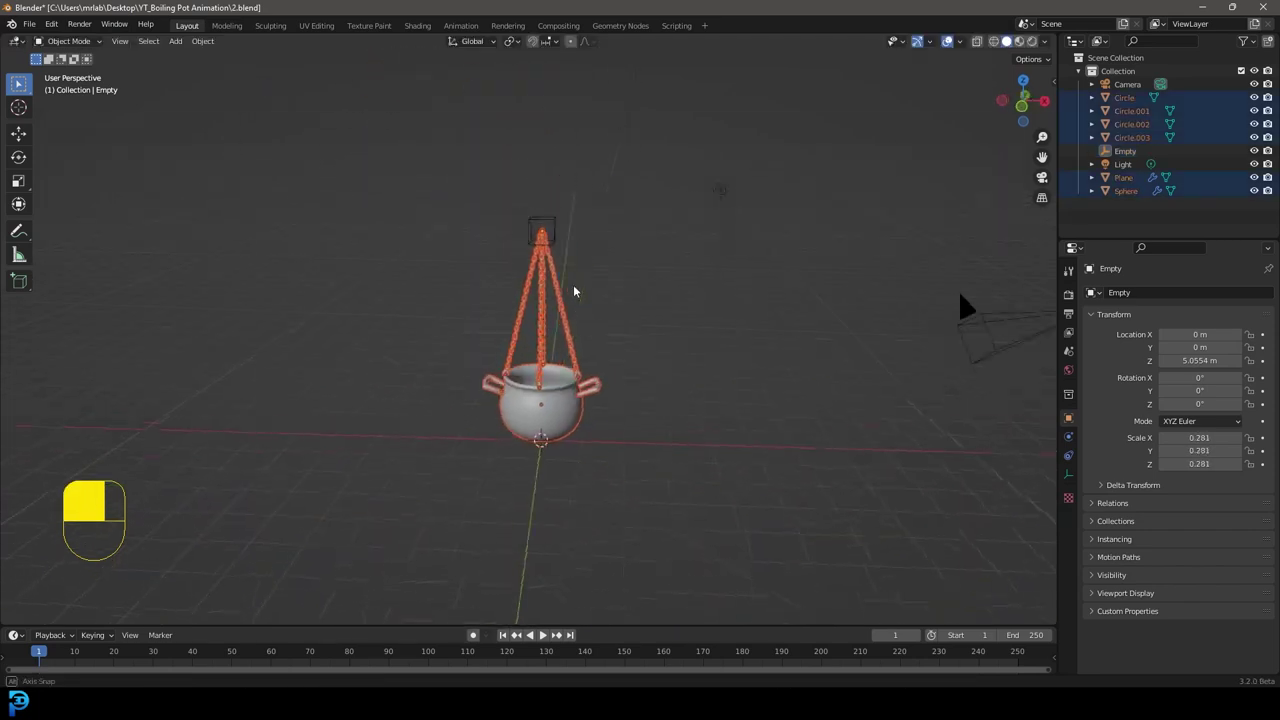
pyautogui.scroll(2, 590, 390)
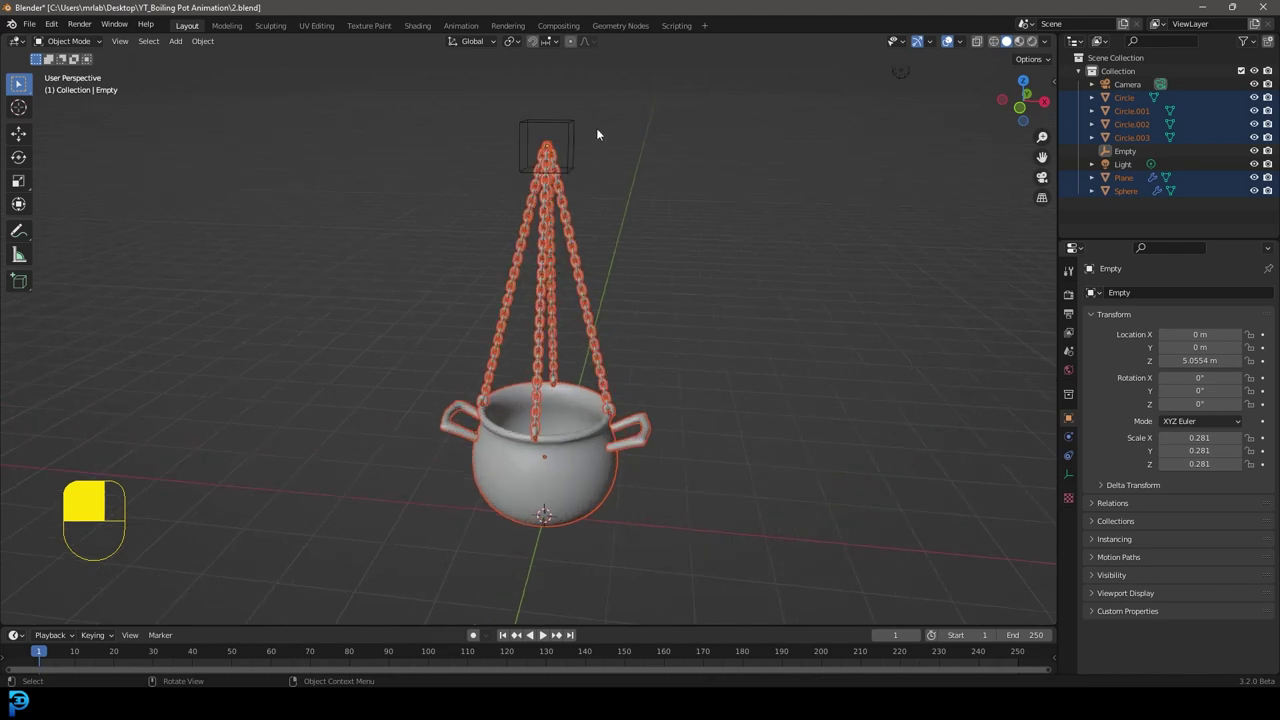
pyautogui.keyDown('shift'); pyautogui.click(553, 138); pyautogui.keyUp('shift')
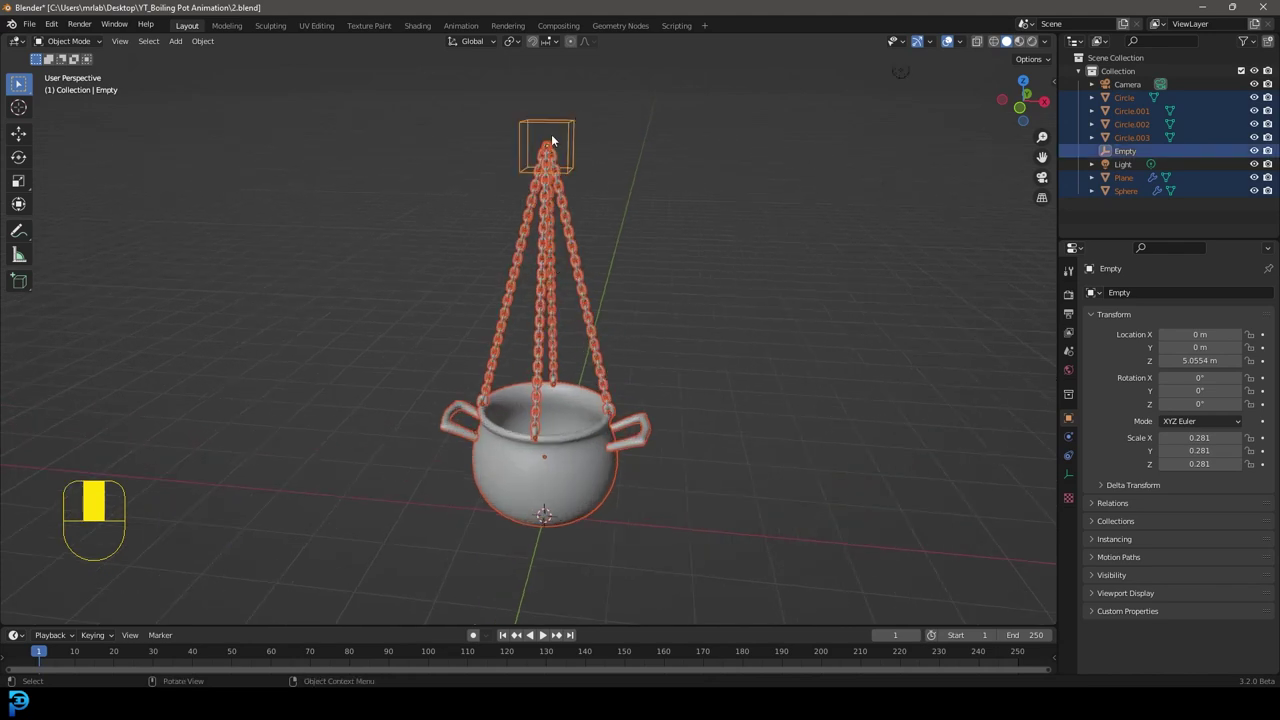
pyautogui.hotkey('ctrl', 'p')
pyautogui.click(508, 144)
# Test the parenting by trial-moving and rotating only the empty, cancelling each transform.
pyautogui.click(561, 119)
pyautogui.press('g')
pyautogui.rightClick(687, 195)
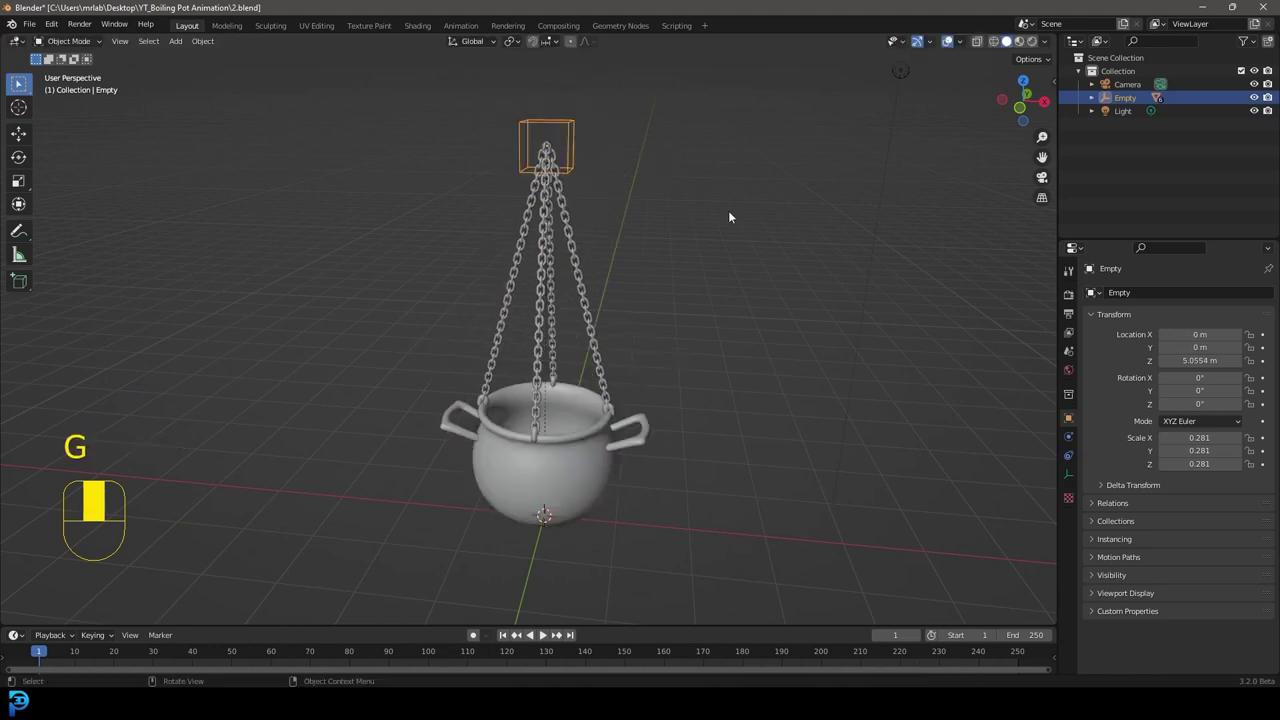
pyautogui.press('r')
pyautogui.rightClick(771, 260)
pyautogui.keyDown('shift'); pyautogui.moveTo(659, 422); pyautogui.dragTo(625, 293, button='middle'); pyautogui.keyUp('shift')
pyautogui.scroll(-4, 560, 205)
pyautogui.scroll(2, 554, 198)
pyautogui.press('g')
pyautogui.rightClick(633, 292)
pyautogui.press('r')
pyautogui.rightClick(597, 324)
pyautogui.scroll(2, 597, 324)
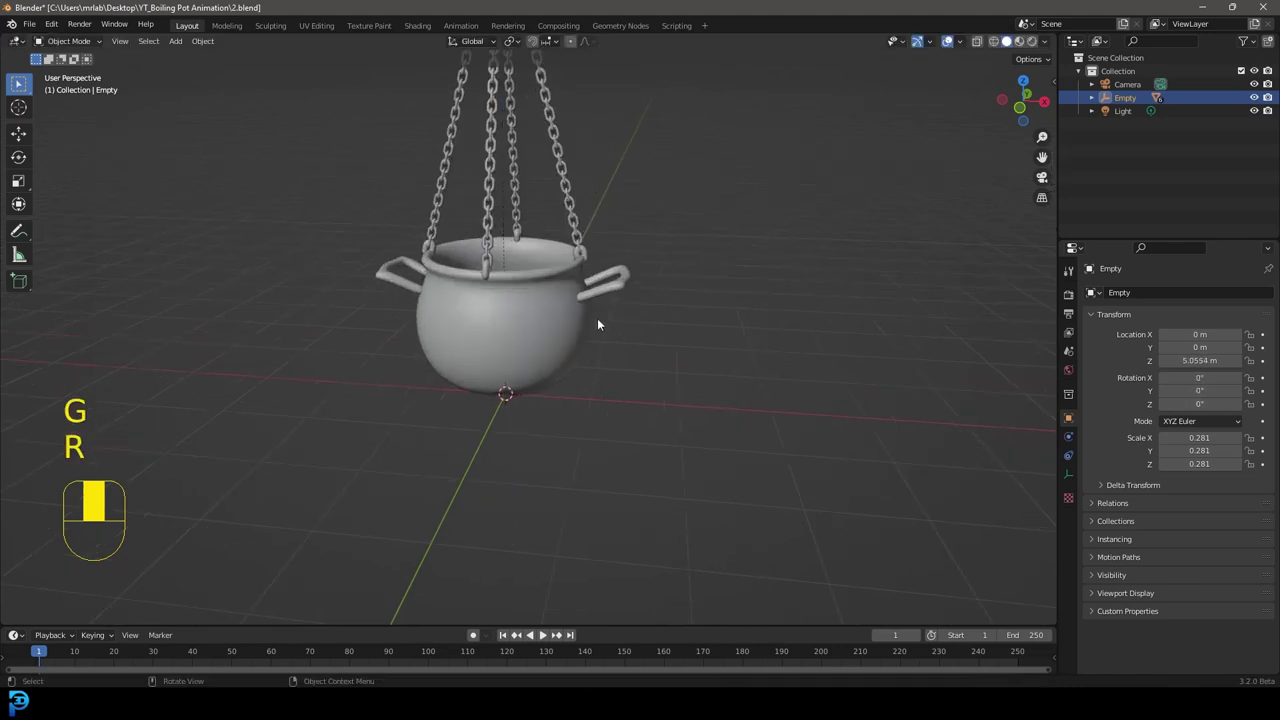
pyautogui.scroll(-3, 625, 275)
pyautogui.press('r')
pyautogui.rightClick(516, 320)
pyautogui.scroll(4, 639, 259)
# Select the pot alone, then reselect the empty and try a free trackball rotation on it, cancelling the rotation.
pyautogui.click(639, 259)
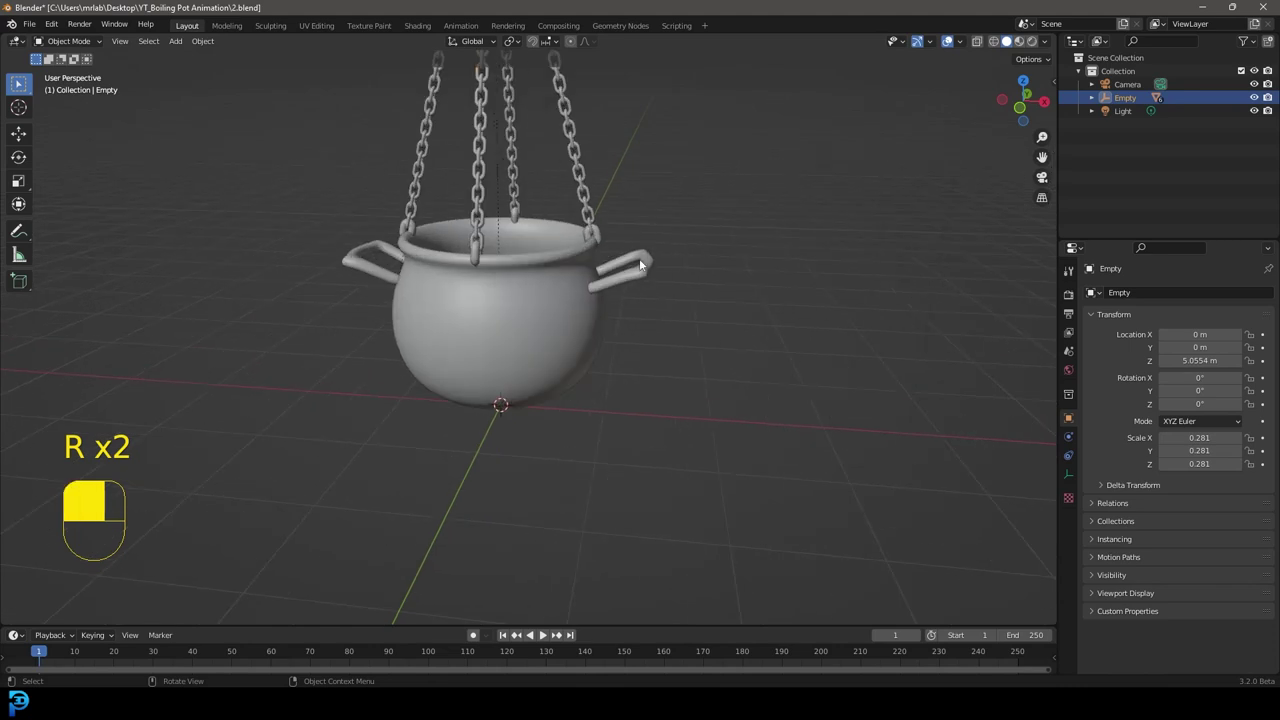
pyautogui.click(545, 312)
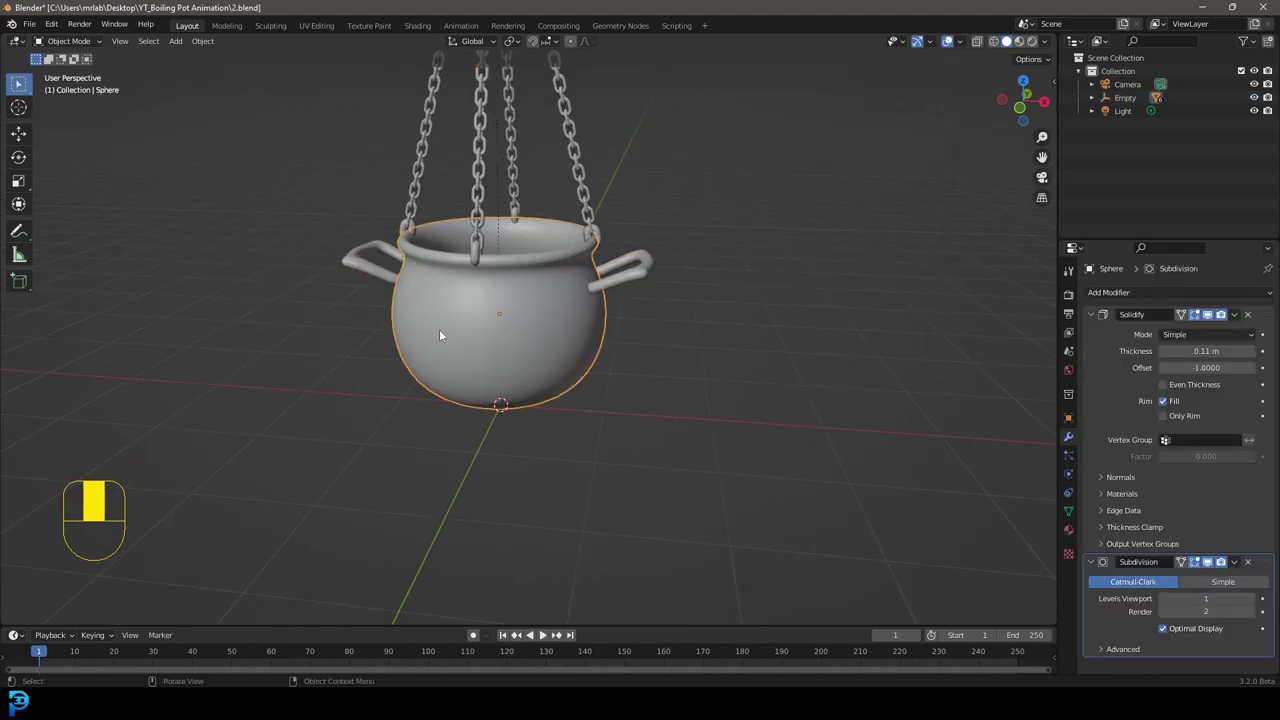
pyautogui.click(641, 286)
pyautogui.scroll(-4, 641, 286)
pyautogui.click(537, 341)
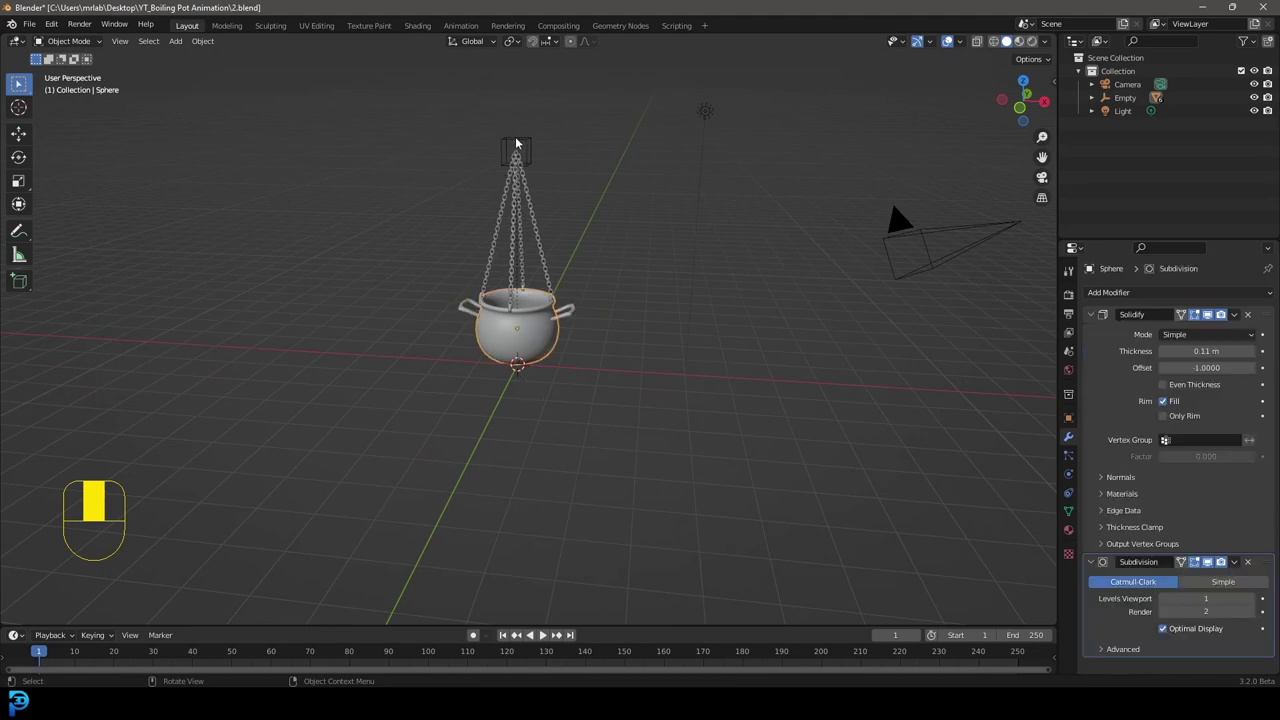
pyautogui.click(516, 150)
pyautogui.press('r')
pyautogui.press('r')
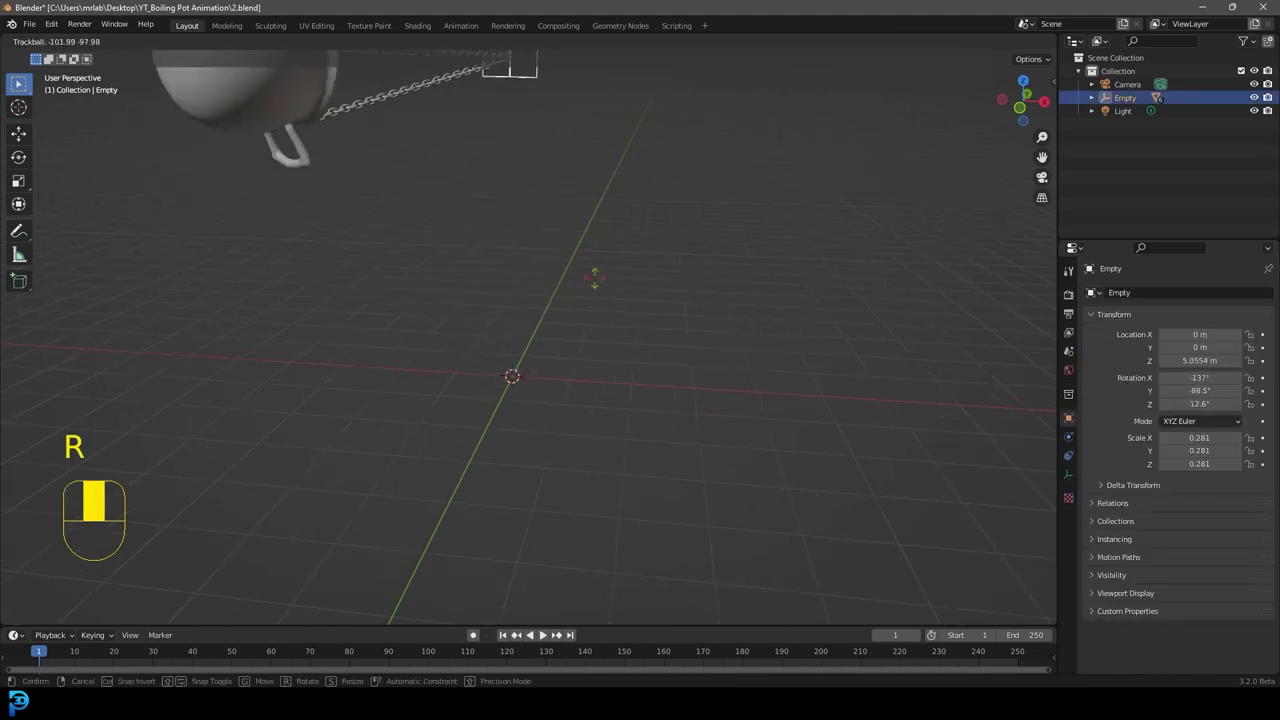
pyautogui.rightClick(658, 147)
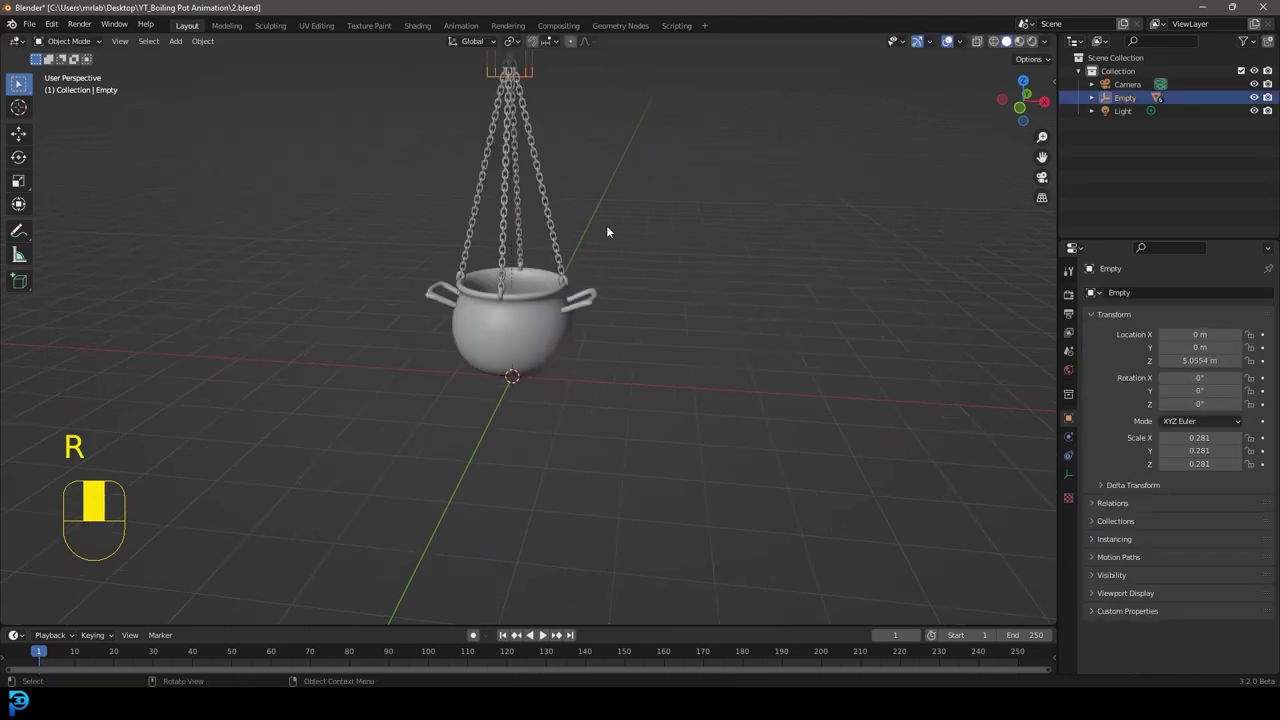
# Add a mesh plane beneath the hanging pot and scale it up about 11.6 times as a ground surface.
pyautogui.press('KP_1')
pyautogui.scroll(2, 578, 265)
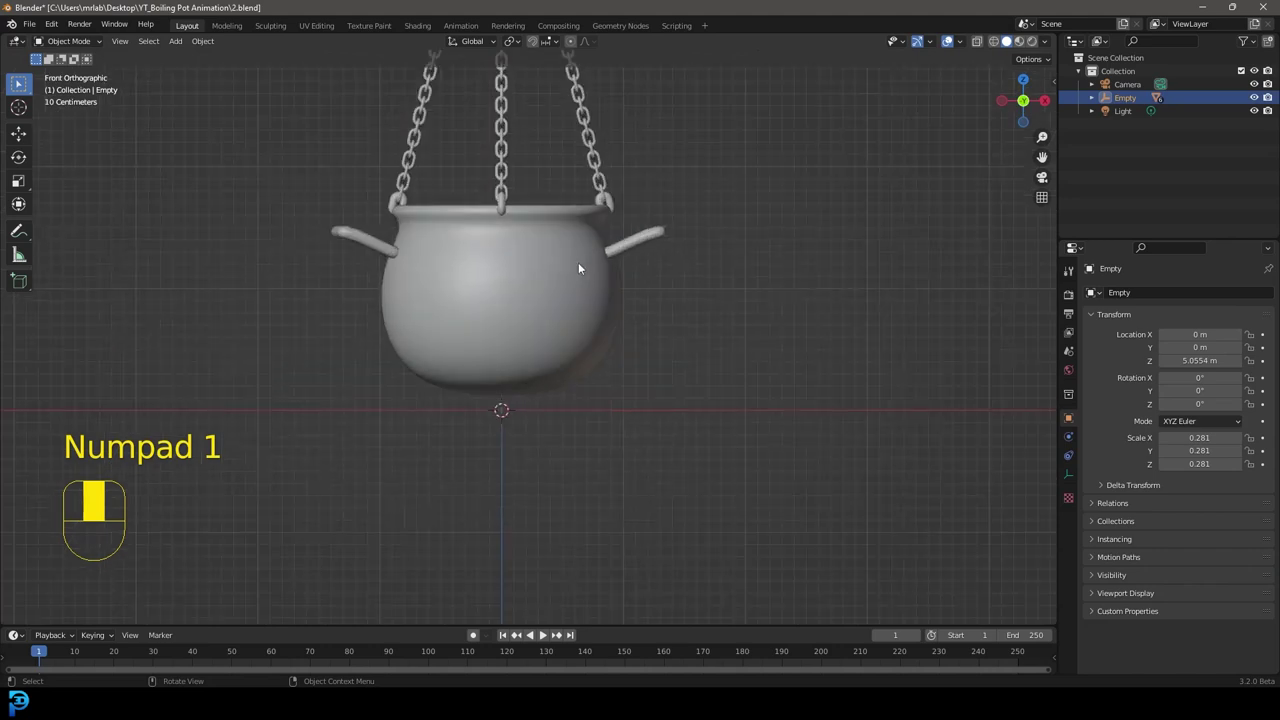
pyautogui.scroll(-3, 598, 328)
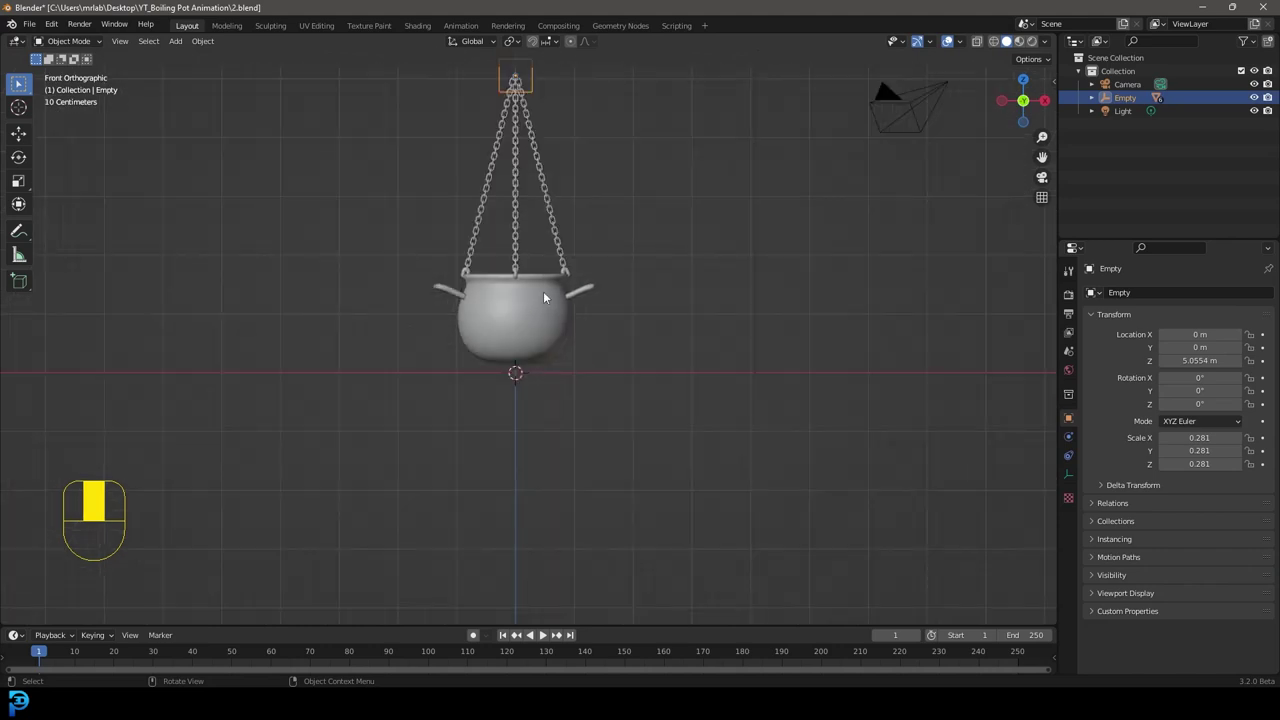
pyautogui.hotkey('shift', 'a')
pyautogui.moveTo(540, 157)
pyautogui.click(603, 157)
pyautogui.scroll(-5, 600, 307)
pyautogui.moveTo(600, 307); pyautogui.dragTo(558, 370, button='middle')
pyautogui.scroll(-3, 558, 370)
pyautogui.press('s')
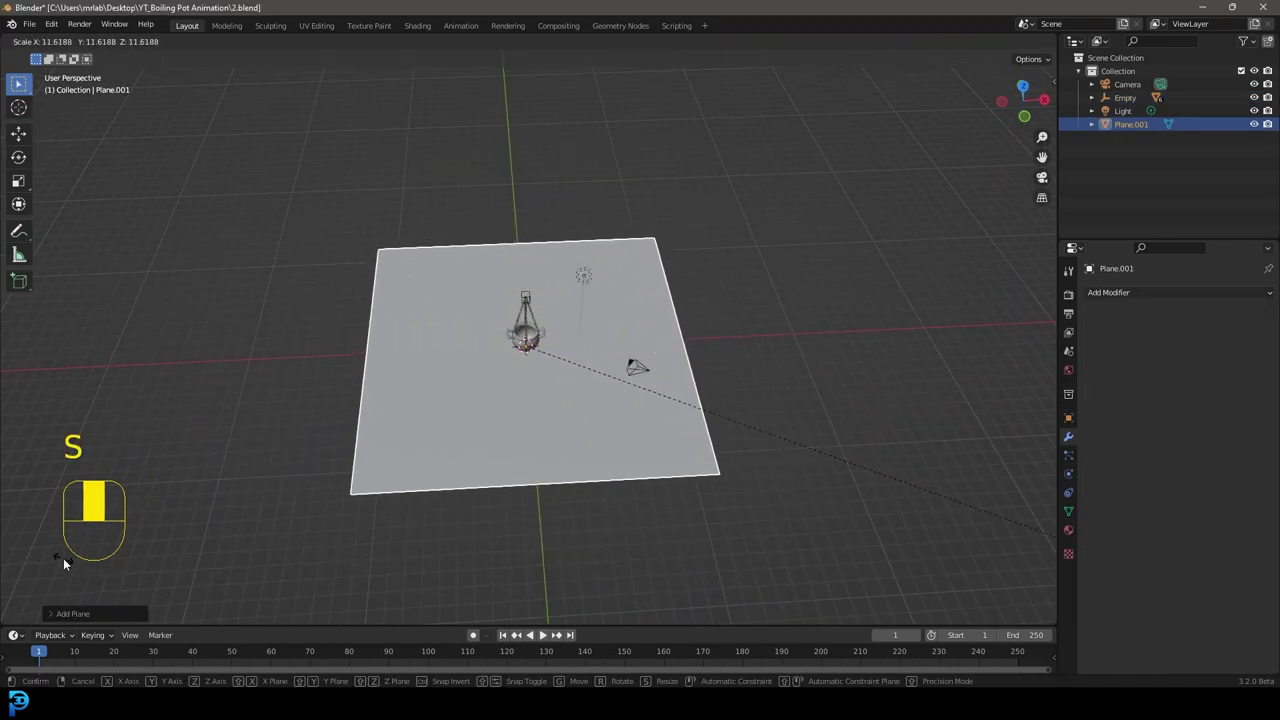
pyautogui.click(526, 406)
pyautogui.scroll(4, 526, 406)
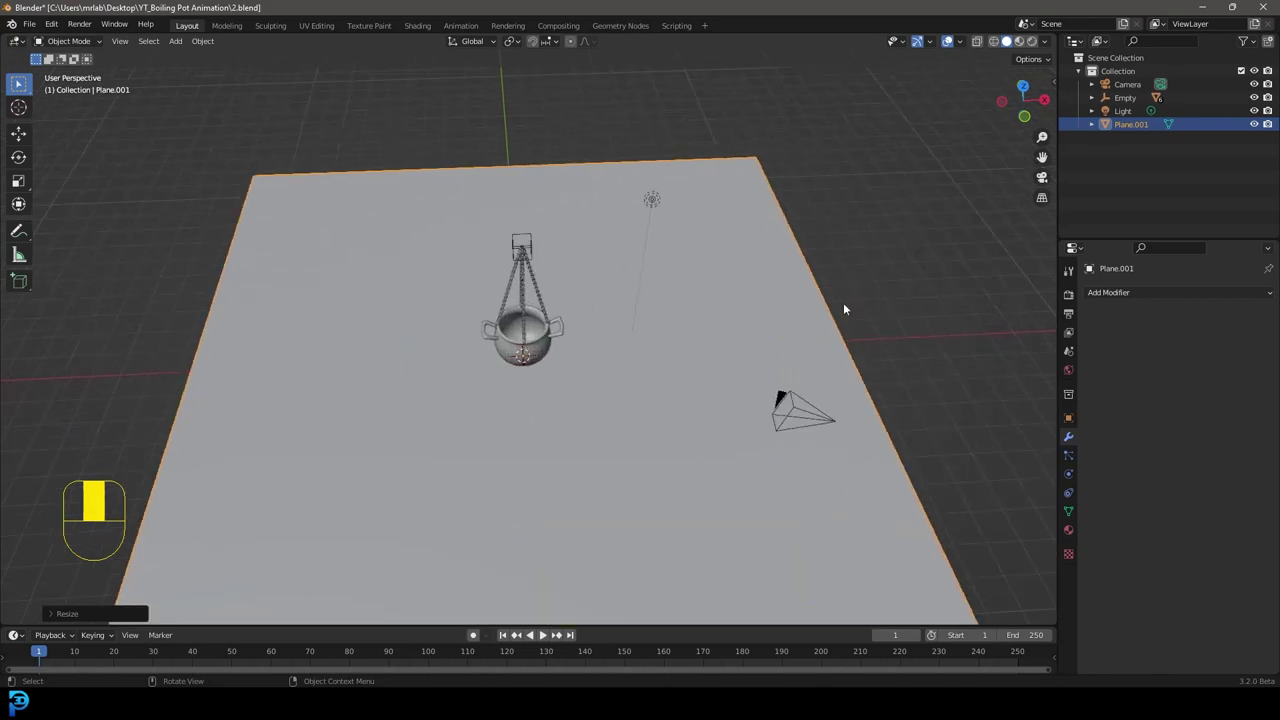
# Delete the scene's existing camera.
pyautogui.scroll(-3, 863, 320)
pyautogui.moveTo(786, 346); pyautogui.dragTo(626, 394, button='middle')
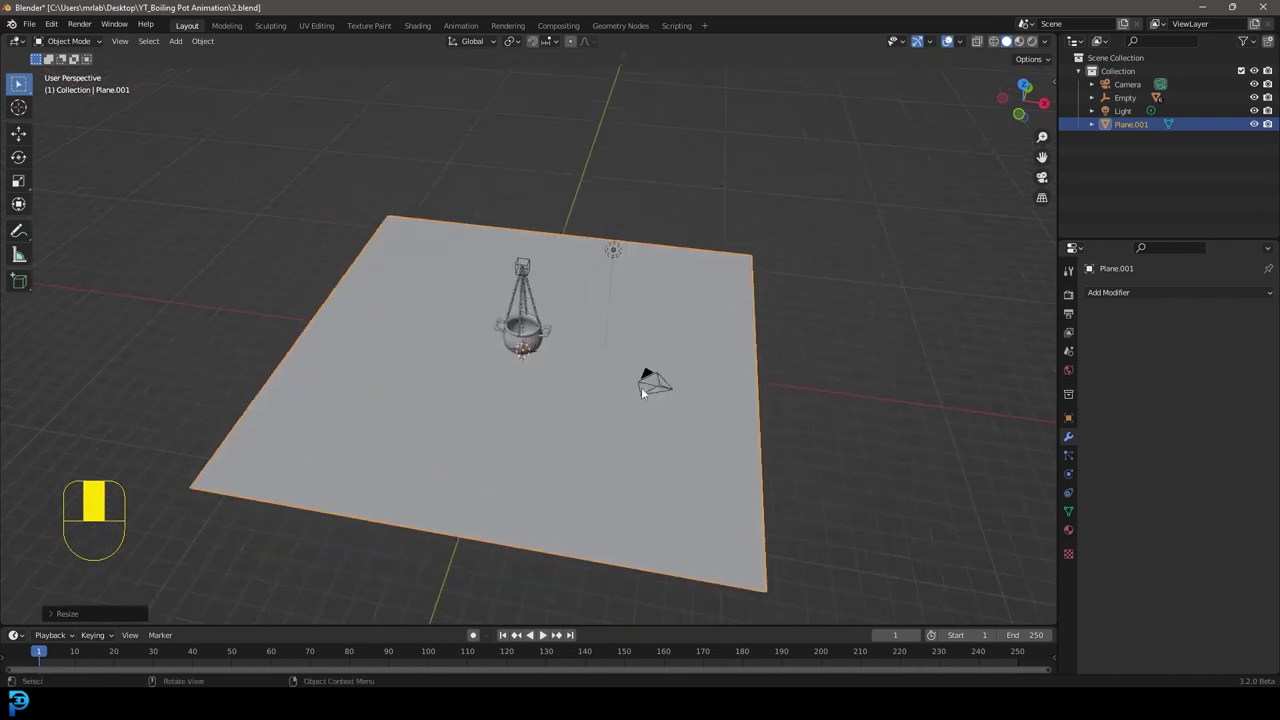
pyautogui.click(656, 388)
pyautogui.press('x')
pyautogui.click(656, 388)
pyautogui.moveTo(516, 410); pyautogui.dragTo(548, 395, button='middle')
pyautogui.scroll(3, 573, 397)
# Add a new camera aligned to the front view and move it in side view to about Y -8.78 m, Z 2.06 m.
pyautogui.press('KP_1')
pyautogui.scroll(3, 575, 344)
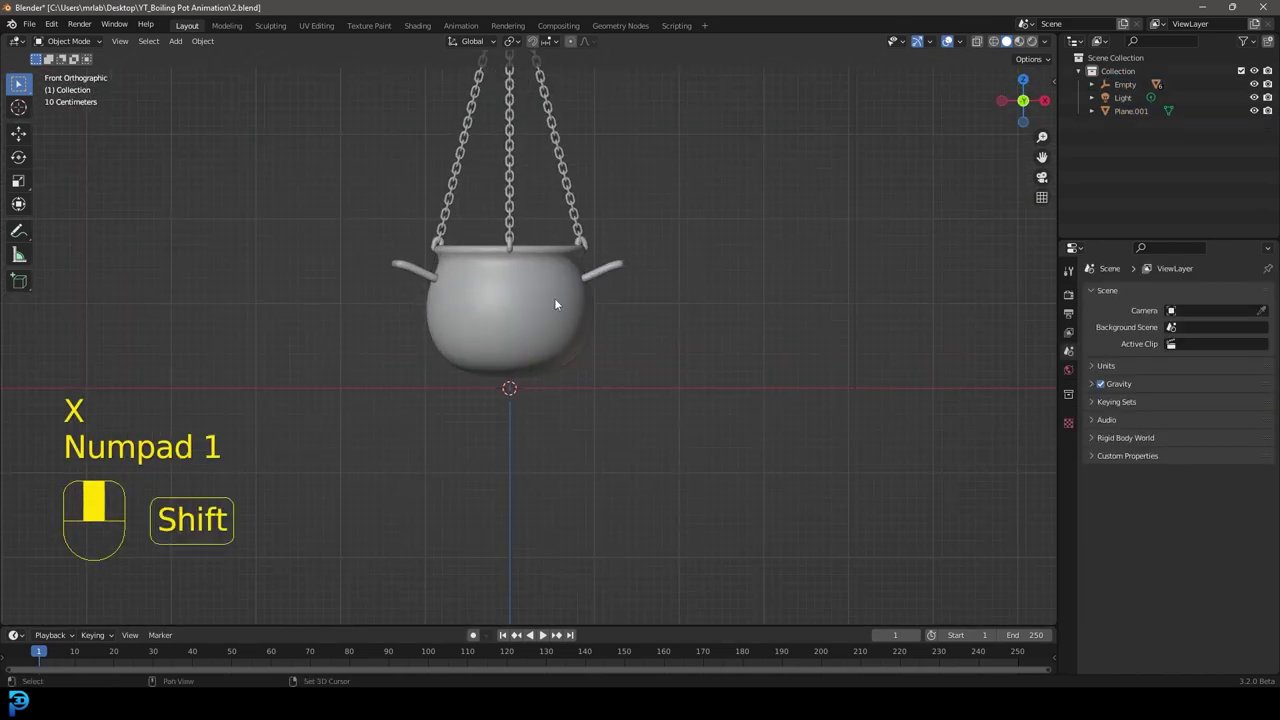
pyautogui.hotkey('shift', 'a')
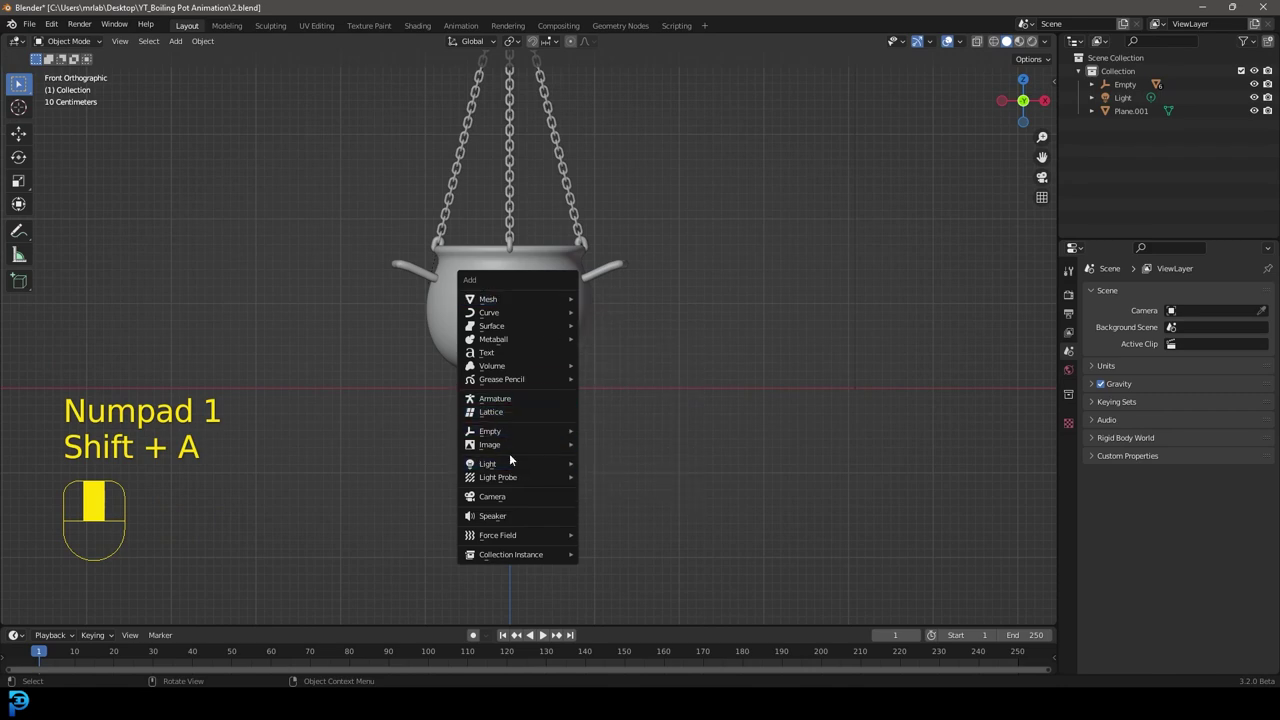
pyautogui.click(510, 497)
pyautogui.press('KP_3')
pyautogui.scroll(-4, 650, 385)
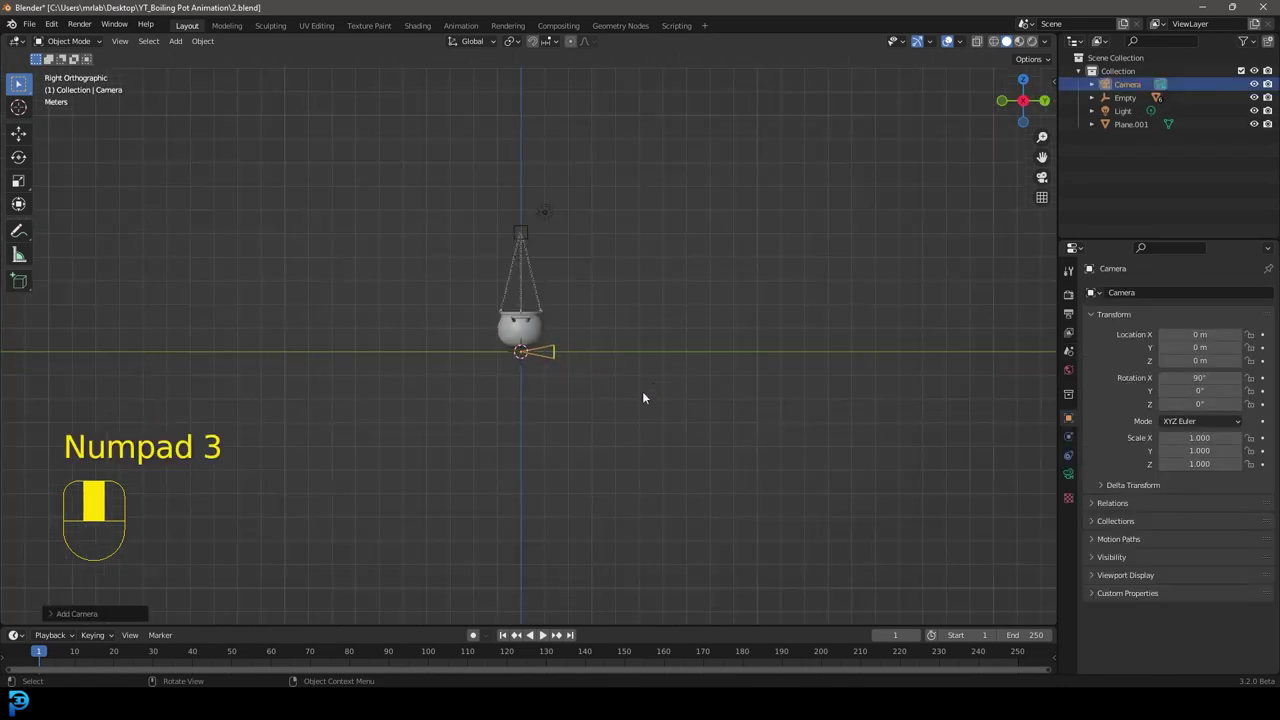
pyautogui.press('g')
pyautogui.click(435, 345)
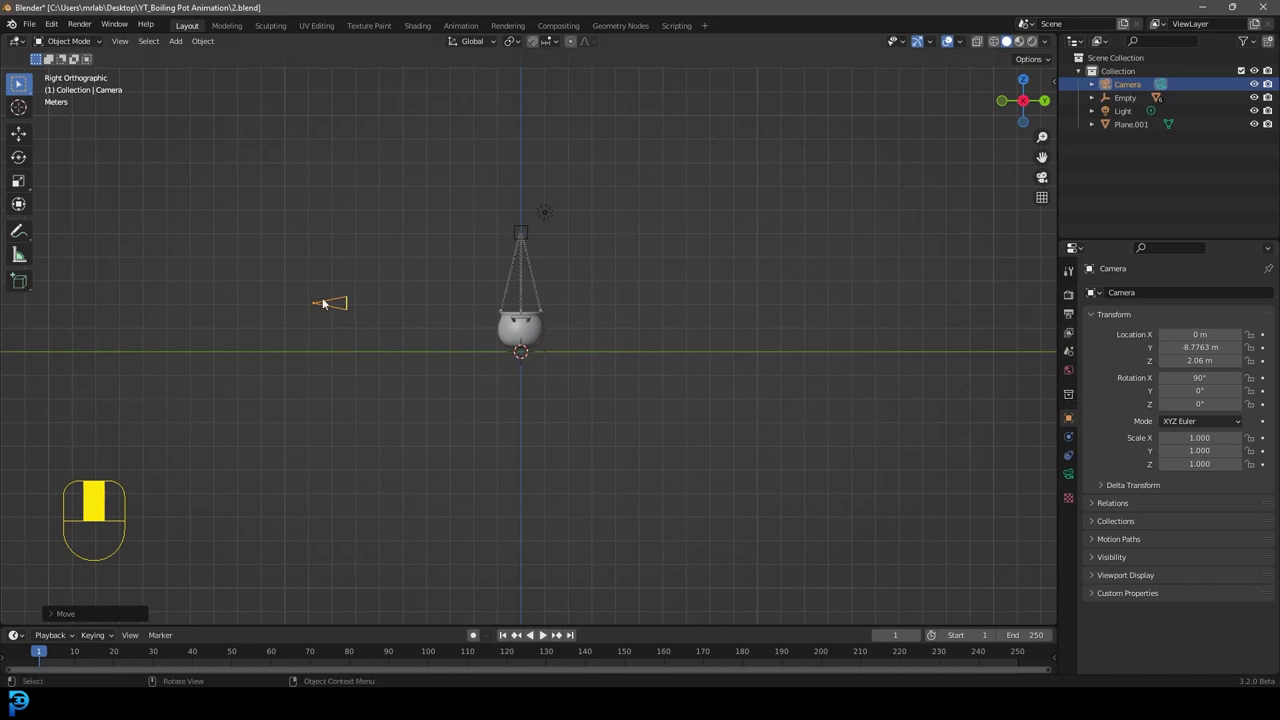
# Set the render output's horizontal resolution to 1080 px for a square frame.
pyautogui.click(1068, 313)
pyautogui.doubleClick(1201, 312)
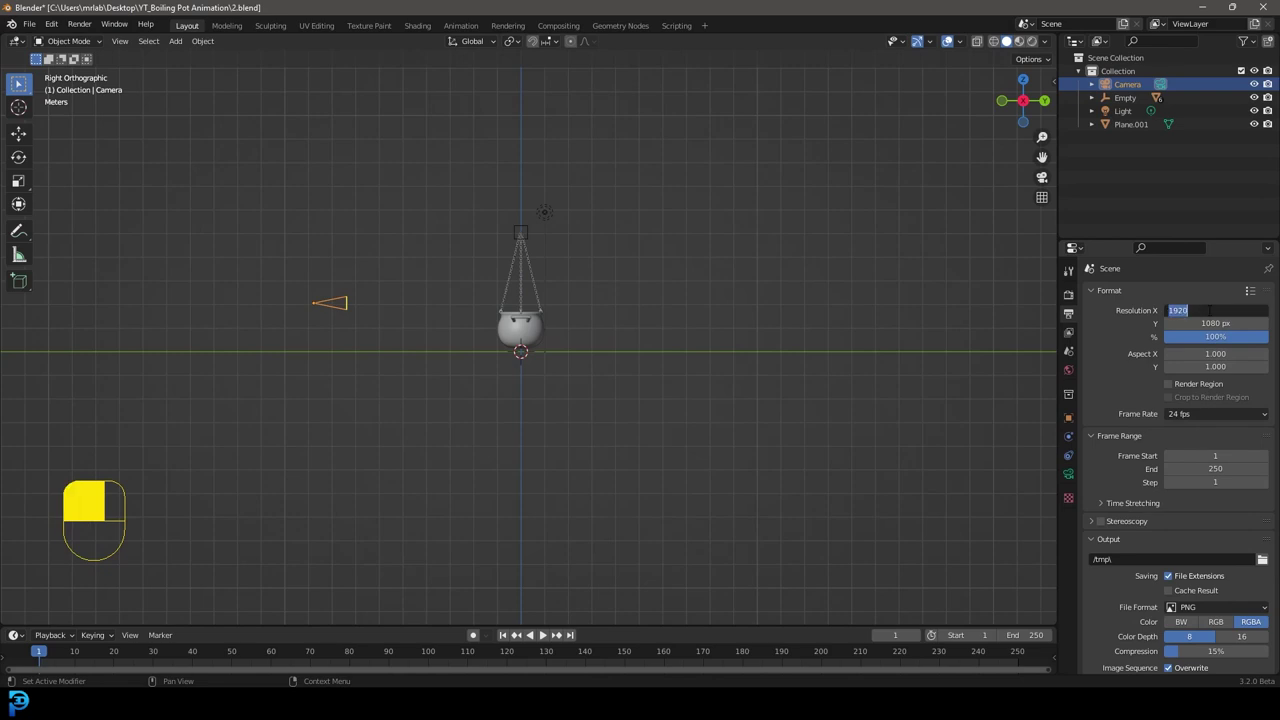
pyautogui.write('1080')
pyautogui.press('Return')
pyautogui.scroll(3, 324, 322)
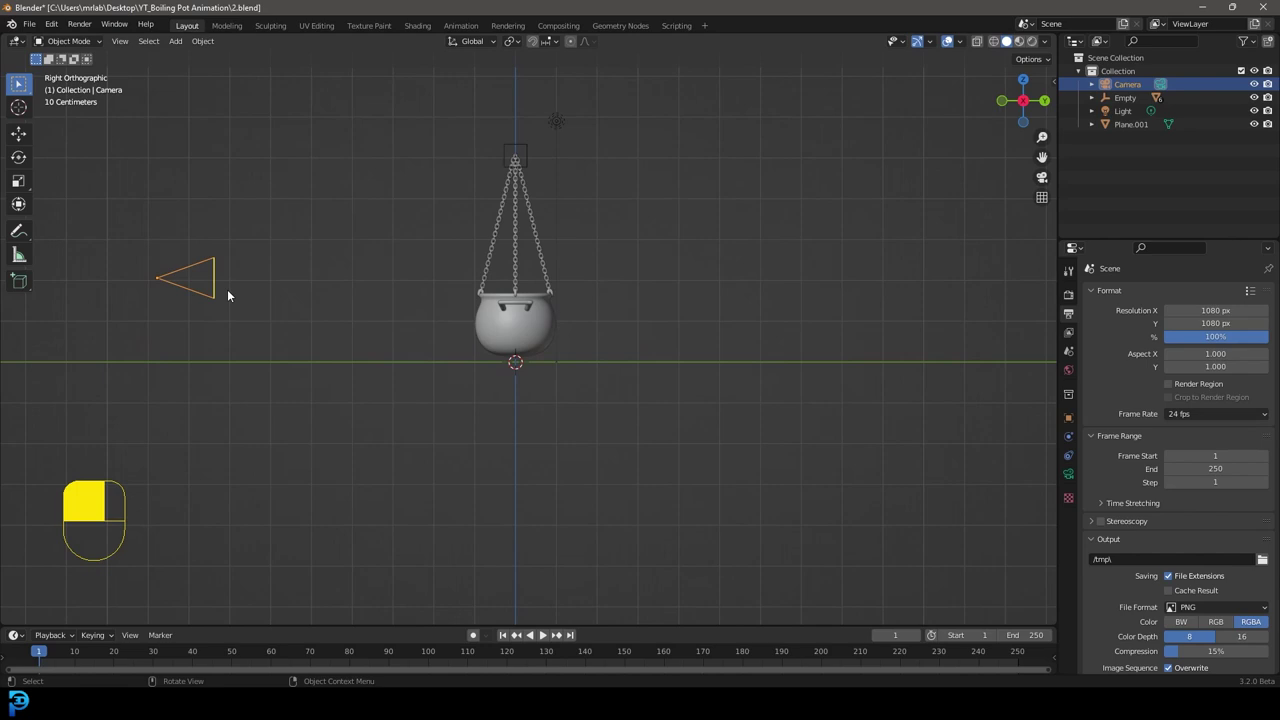
# Look through the new camera and set its focal length to 90 mm.
pyautogui.press('KP_0')
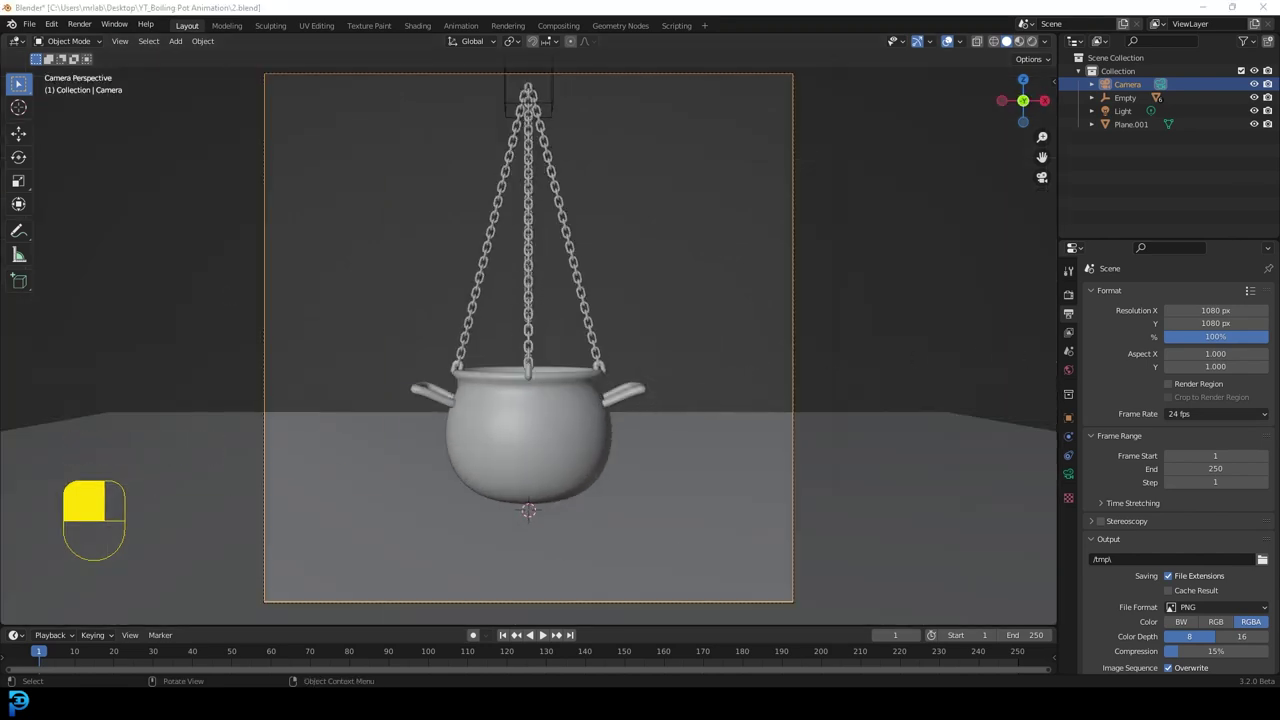
pyautogui.scroll(-3, 640, 318)
pyautogui.scroll(3, 760, 312)
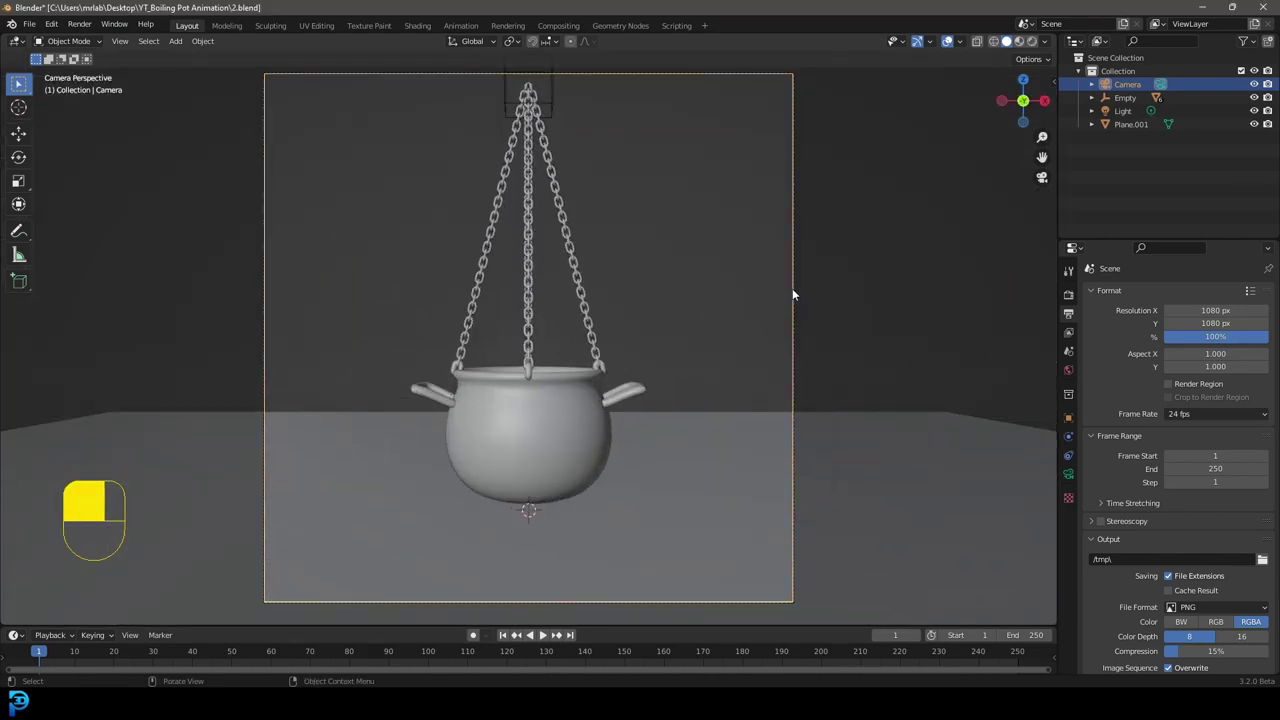
pyautogui.click(1068, 474)
pyautogui.click(1208, 356)
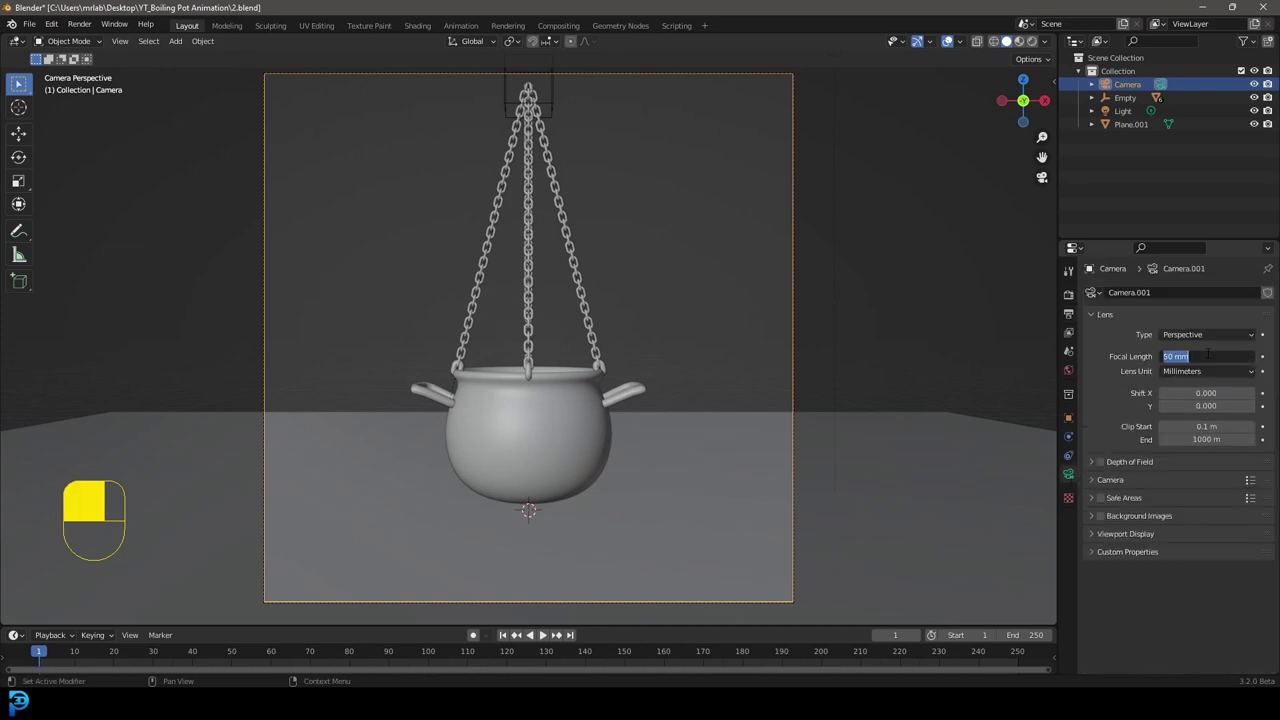
pyautogui.write('90')
pyautogui.press('Return')
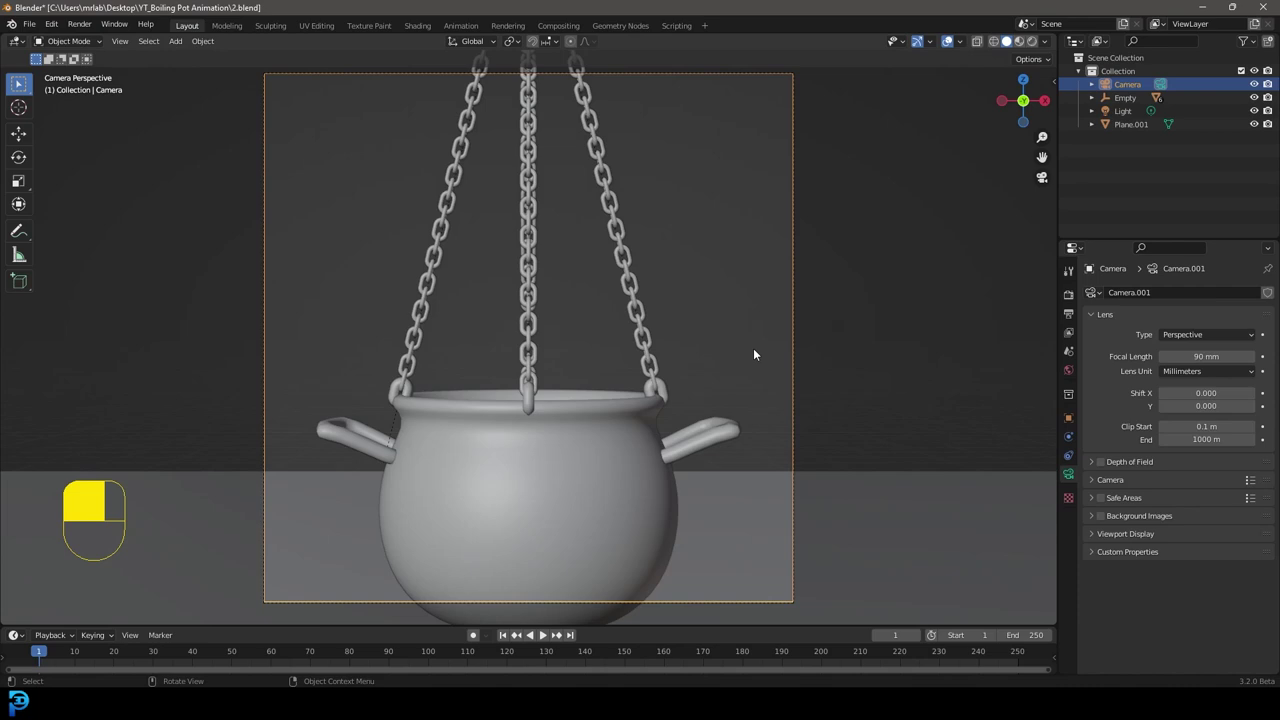
# Tilt the camera downward about the X axis and raise it along Z to bring the whole pot into frame.
pyautogui.scroll(-5, 757, 340)
pyautogui.scroll(4, 505, 338)
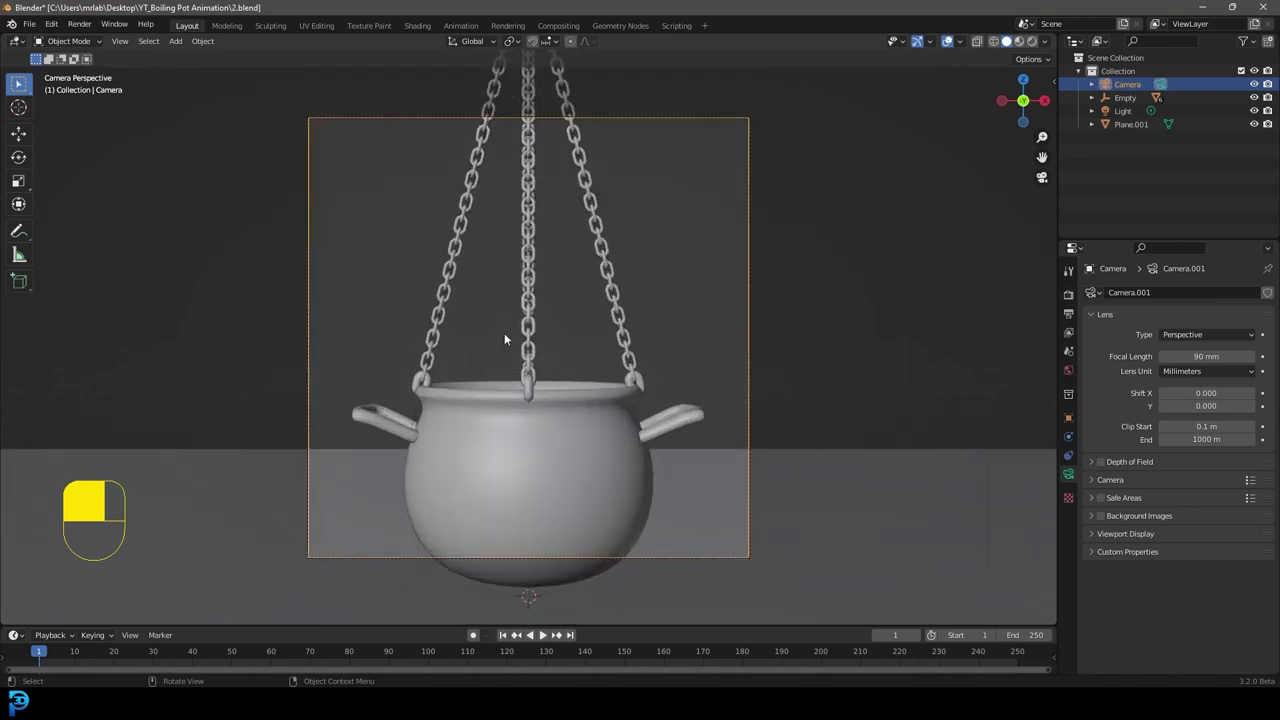
pyautogui.scroll(-3, 654, 265)
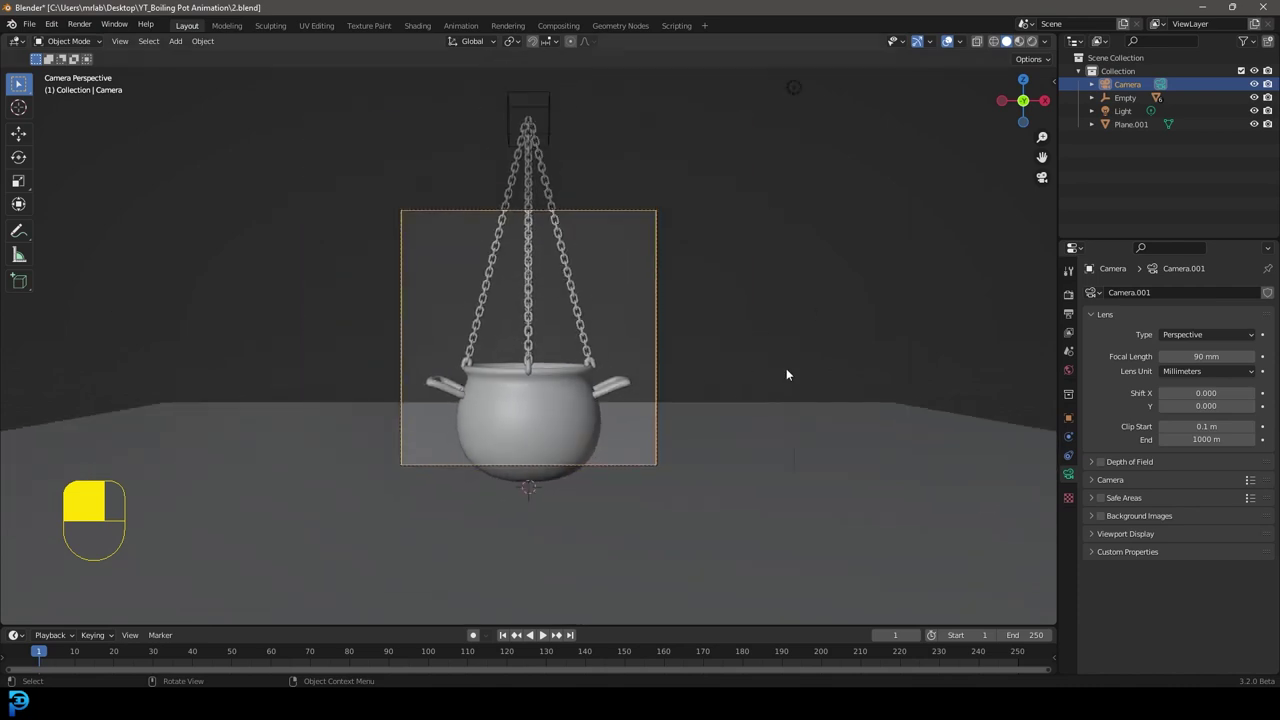
pyautogui.scroll(3, 734, 292)
pyautogui.press('r')
pyautogui.press('x')
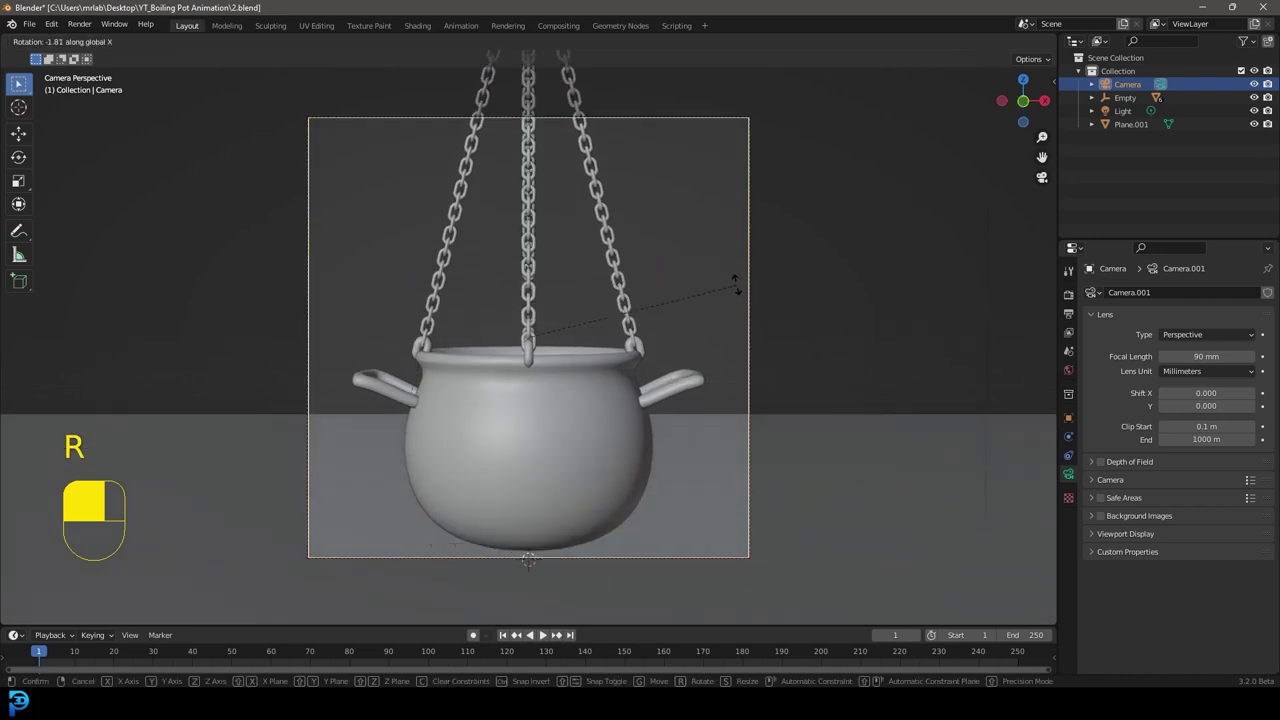
pyautogui.click(738, 229)
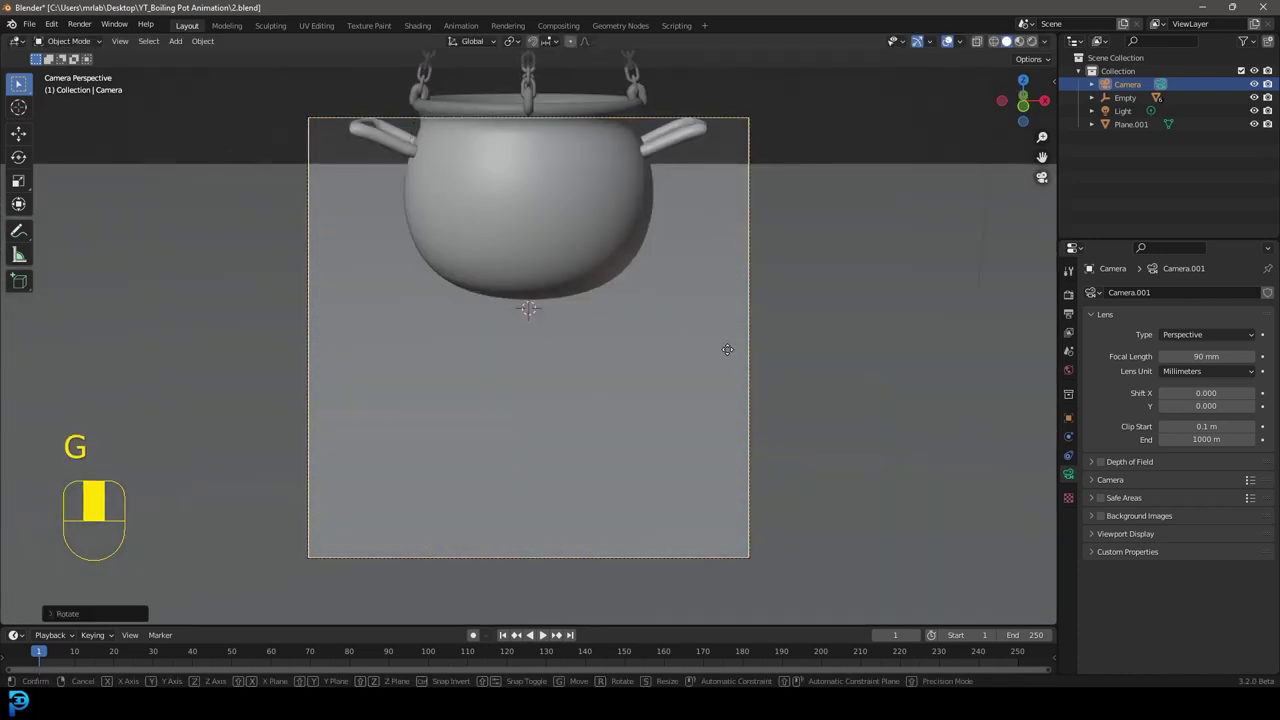
pyautogui.press('g')
pyautogui.press('z')
pyautogui.click(734, 578)
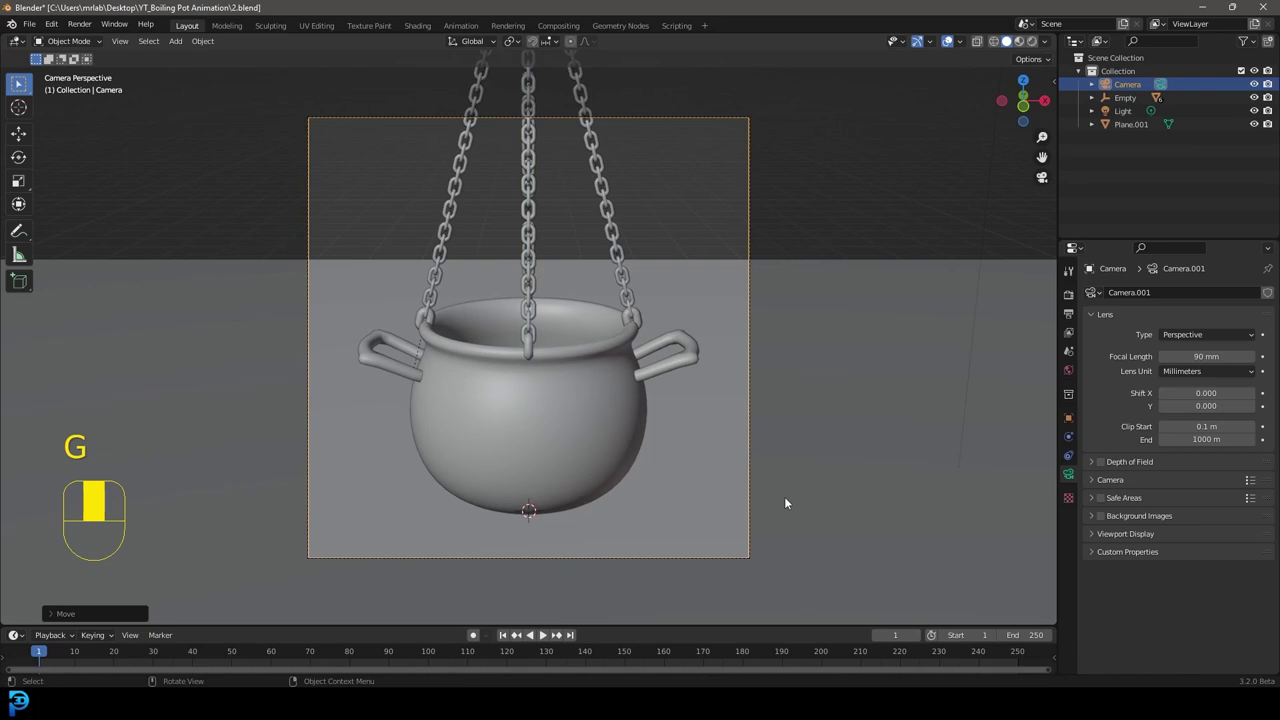
# Tilt the camera further down, raise it along Z, and reposition it to centre the pot in the frame.
pyautogui.press('r')
pyautogui.press('g')
pyautogui.middleClick(797, 259)
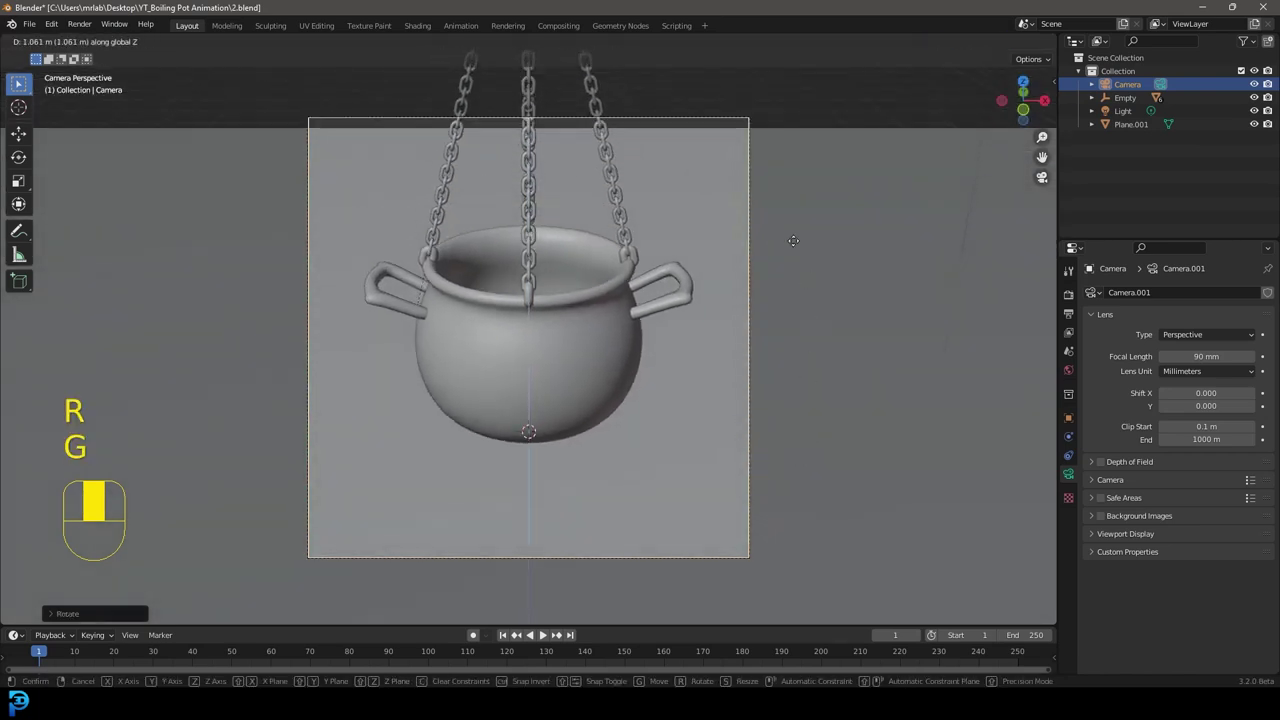
pyautogui.click(790, 165)
pyautogui.press('g')
pyautogui.click(775, 308)
pyautogui.scroll(-1, 765, 305)
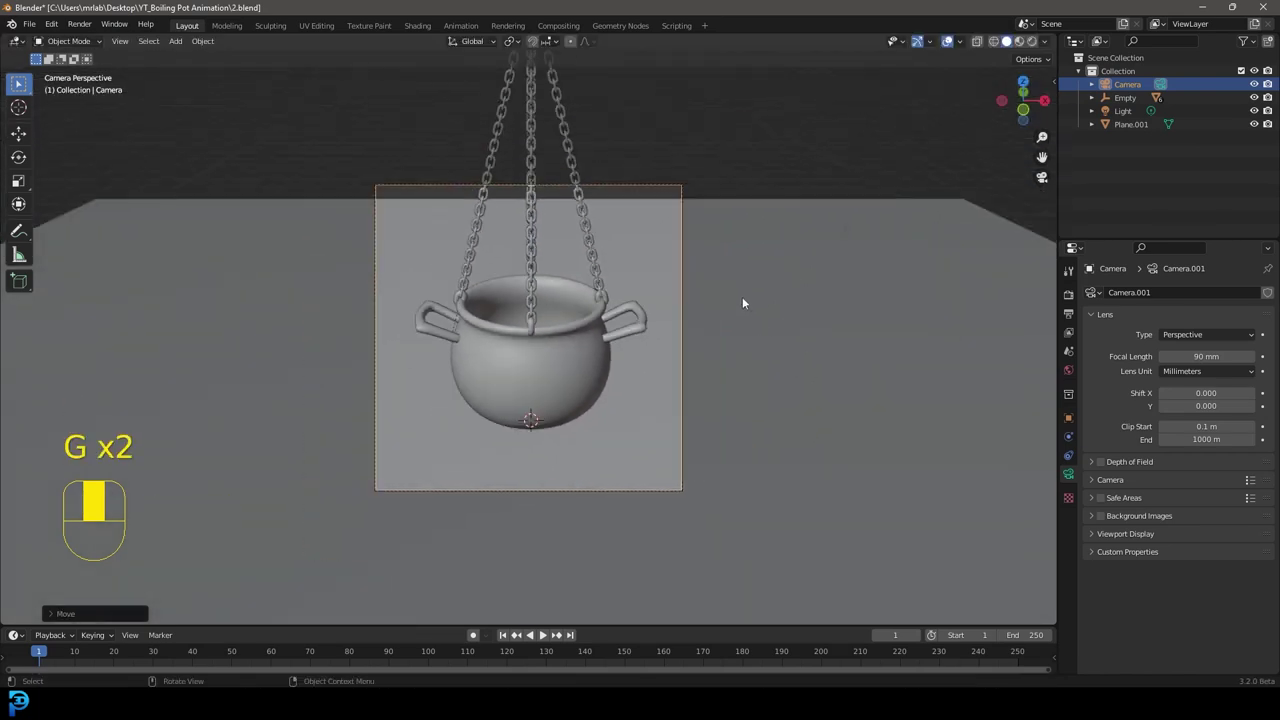
# Move the ground plane about 4 m along the Y axis and scale it up slightly so it fills the camera frame's background.
pyautogui.click(742, 297)
pyautogui.scroll(-2, 730, 340)
pyautogui.moveTo(691, 391); pyautogui.dragTo(654, 413, button='middle')
pyautogui.scroll(-3, 640, 425)
pyautogui.press('g')
pyautogui.middleClick(632, 433)
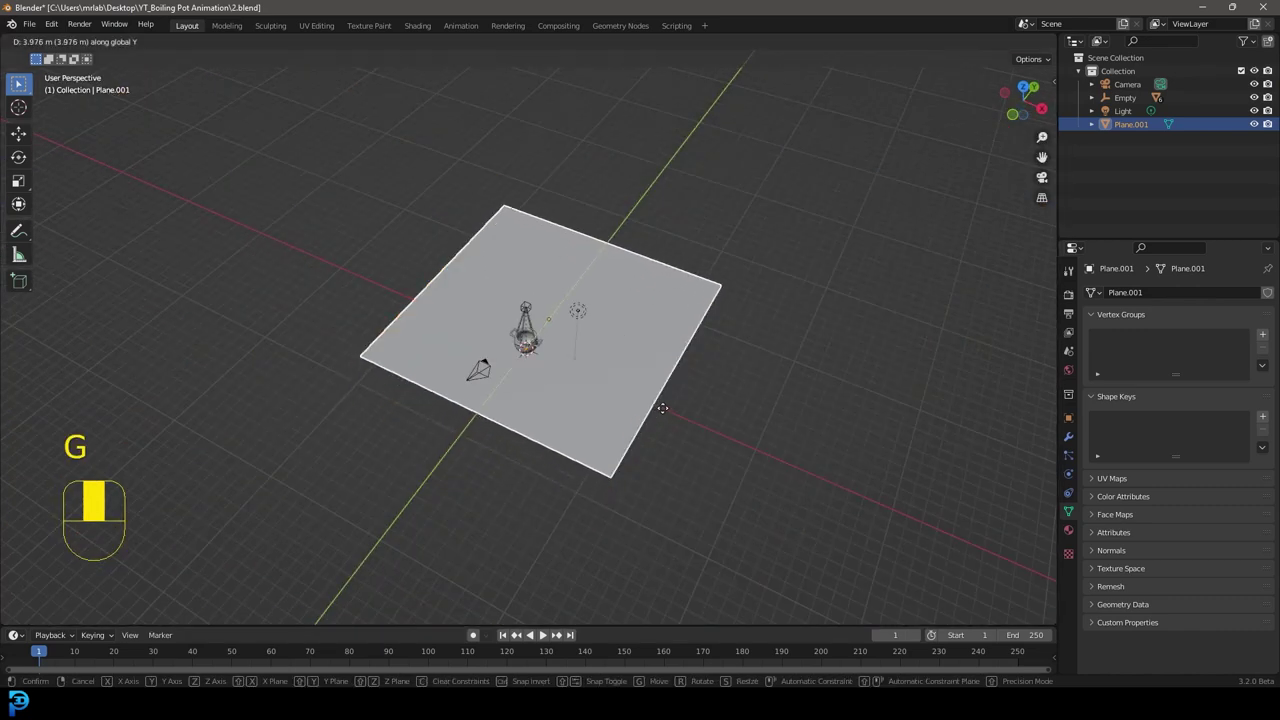
pyautogui.click(664, 405)
pyautogui.press('0')
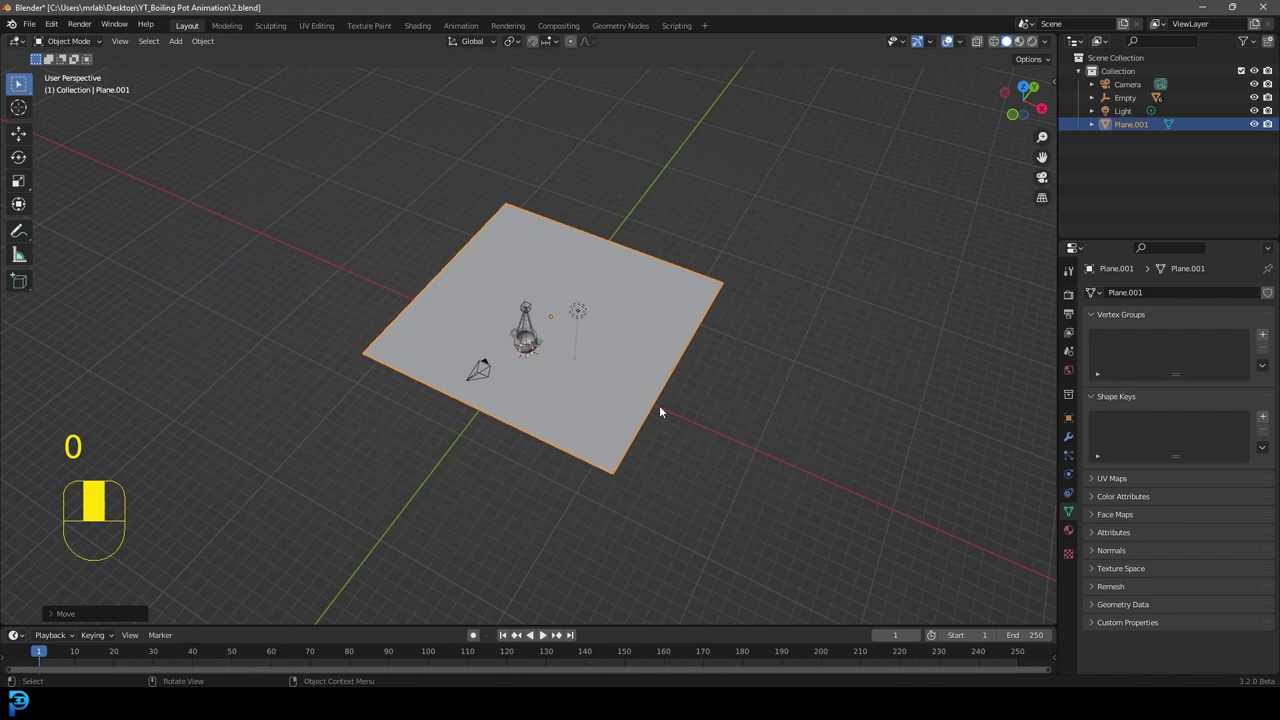
pyautogui.press('KP_0')
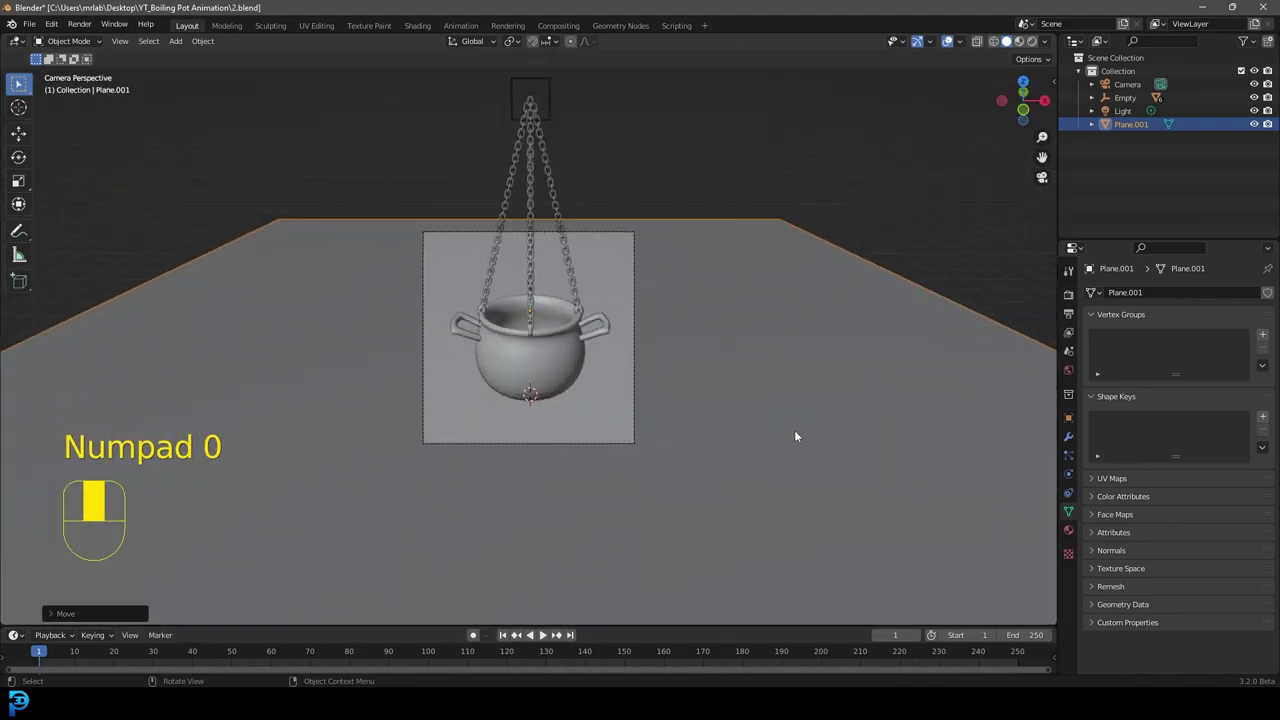
pyautogui.press('s')
pyautogui.click(834, 431)
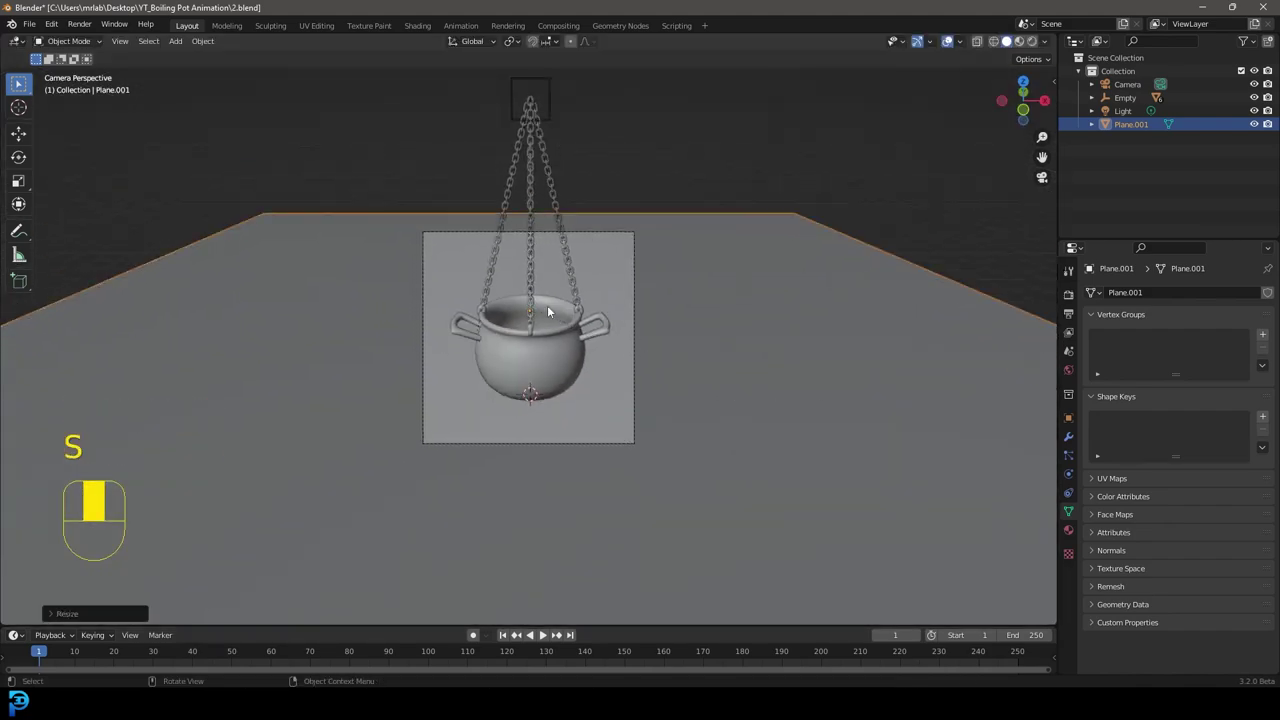
pyautogui.scroll(3, 547, 312)
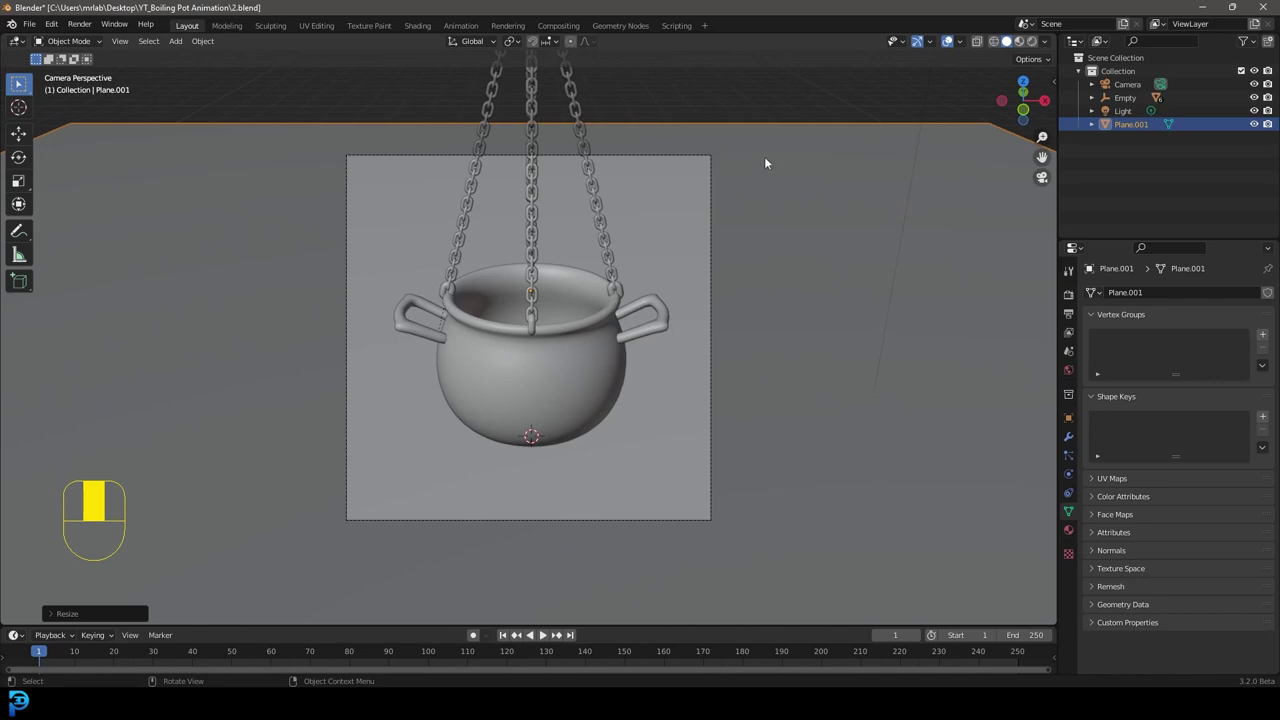
pyautogui.scroll(-4, 740, 200)
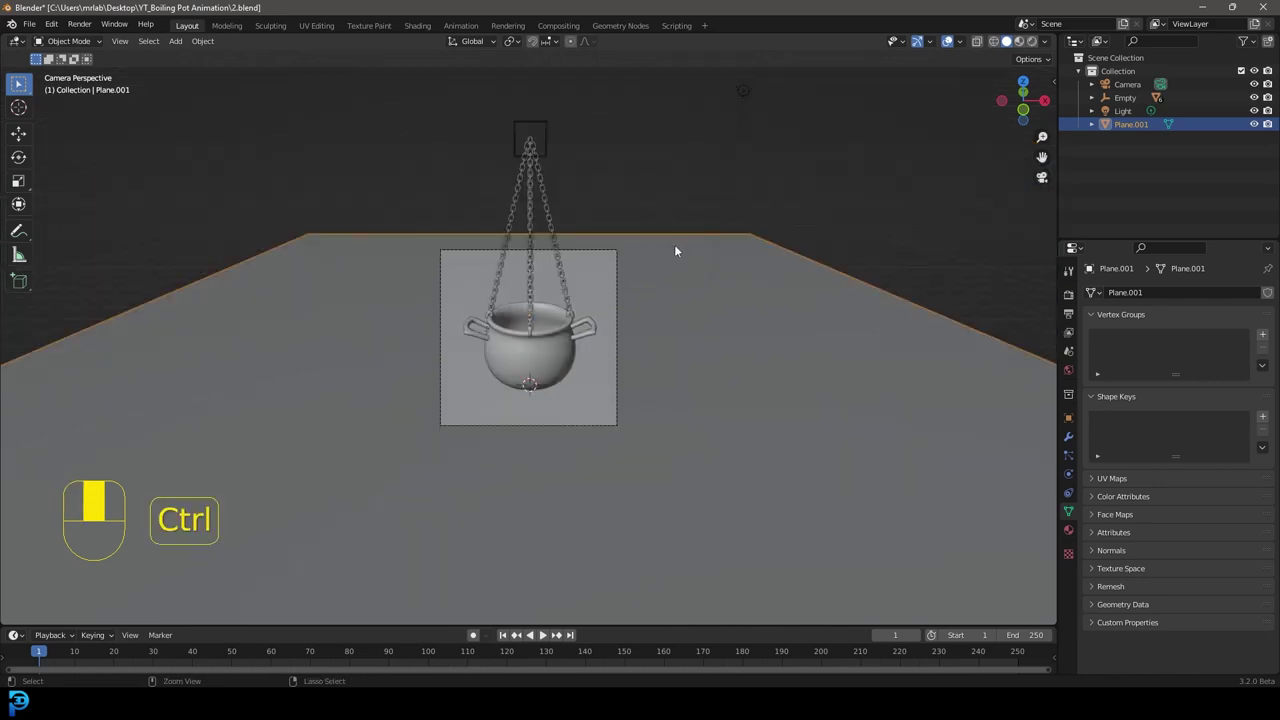
# Save the file and apply the ground plane's object transform.
pyautogui.hotkey('ctrl', 's')
pyautogui.hotkey('ctrl', 'a')
pyautogui.click(643, 246)
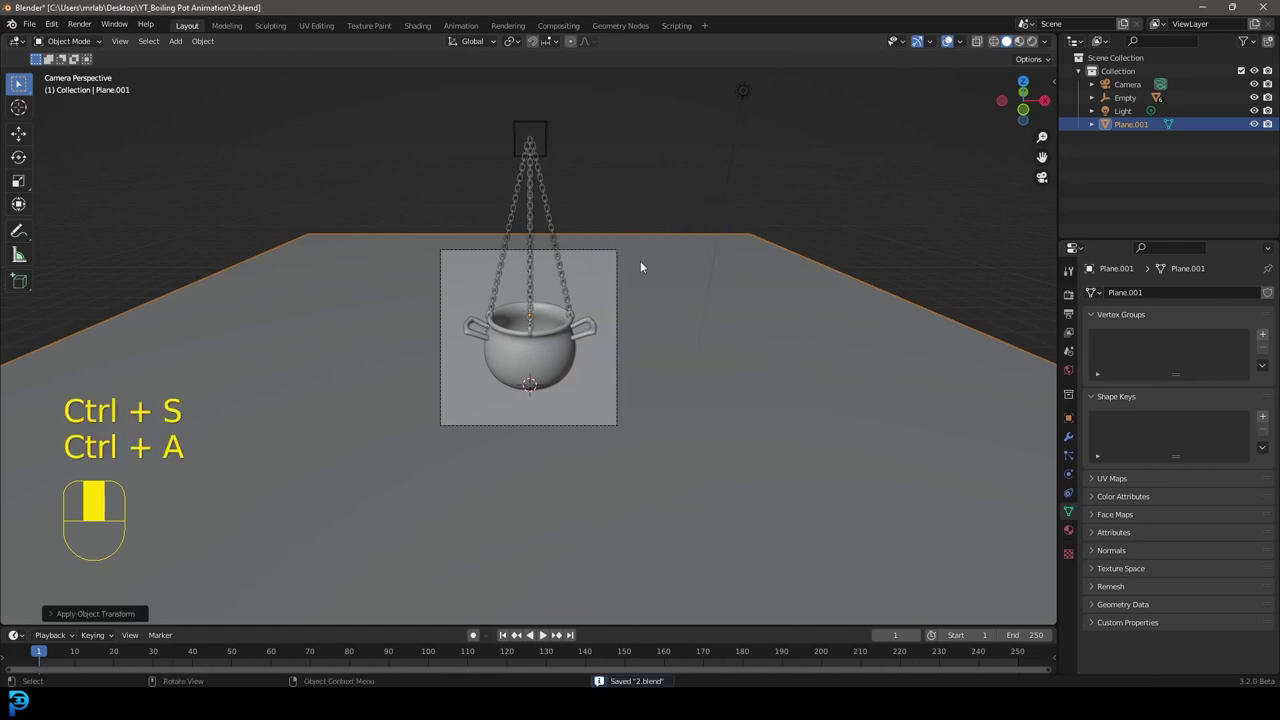
# Subdivide the whole ground plane with 12 cuts.
pyautogui.scroll(3, 655, 259)
pyautogui.press('Tab')
pyautogui.moveTo(667, 245); pyautogui.dragTo(623, 286, button='middle')
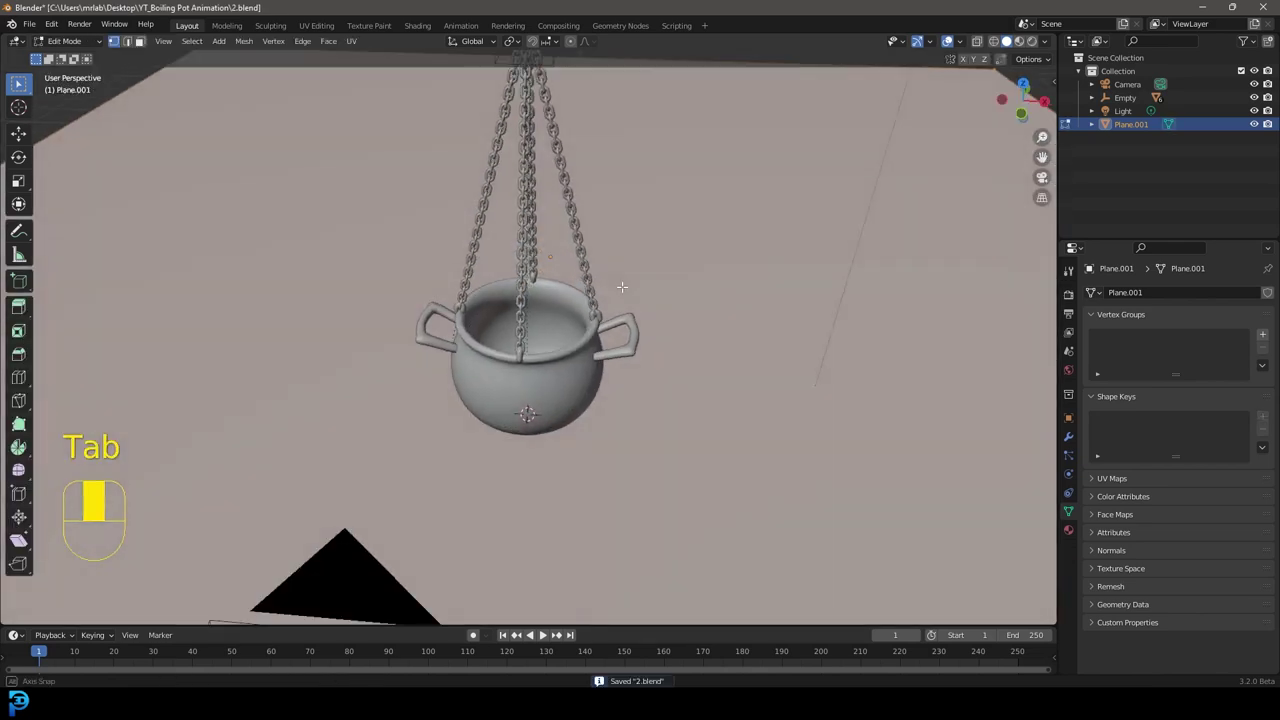
pyautogui.scroll(-10, 590, 287)
pyautogui.scroll(2, 489, 297)
pyautogui.rightClick(487, 291)
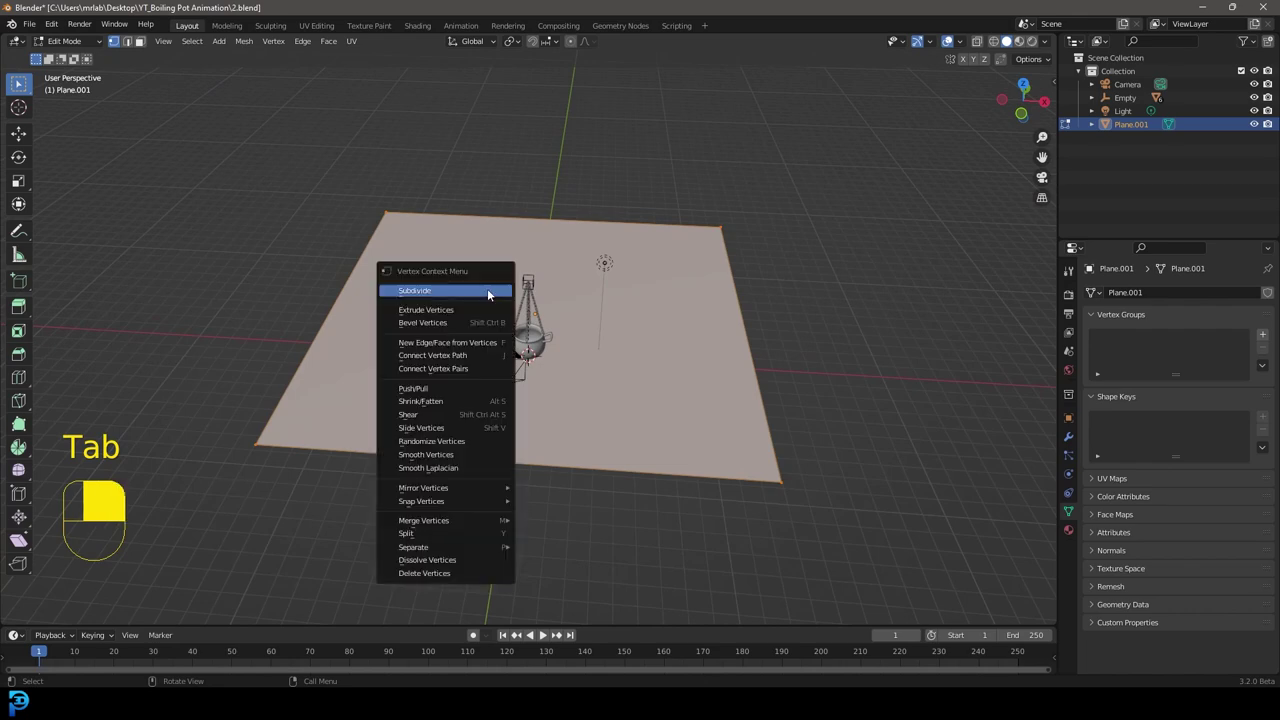
pyautogui.click(413, 291)
pyautogui.click(217, 522)
pyautogui.click(217, 522)
pyautogui.click(217, 522)
pyautogui.click(217, 522)
pyautogui.click(217, 522)
pyautogui.click(217, 522)
pyautogui.click(202, 522)
pyautogui.write('12')
pyautogui.press('Return')
# Select the ground plane's vertices in and around the camera frame and subdivide that area with 1 cut.
pyautogui.press('KP_0')
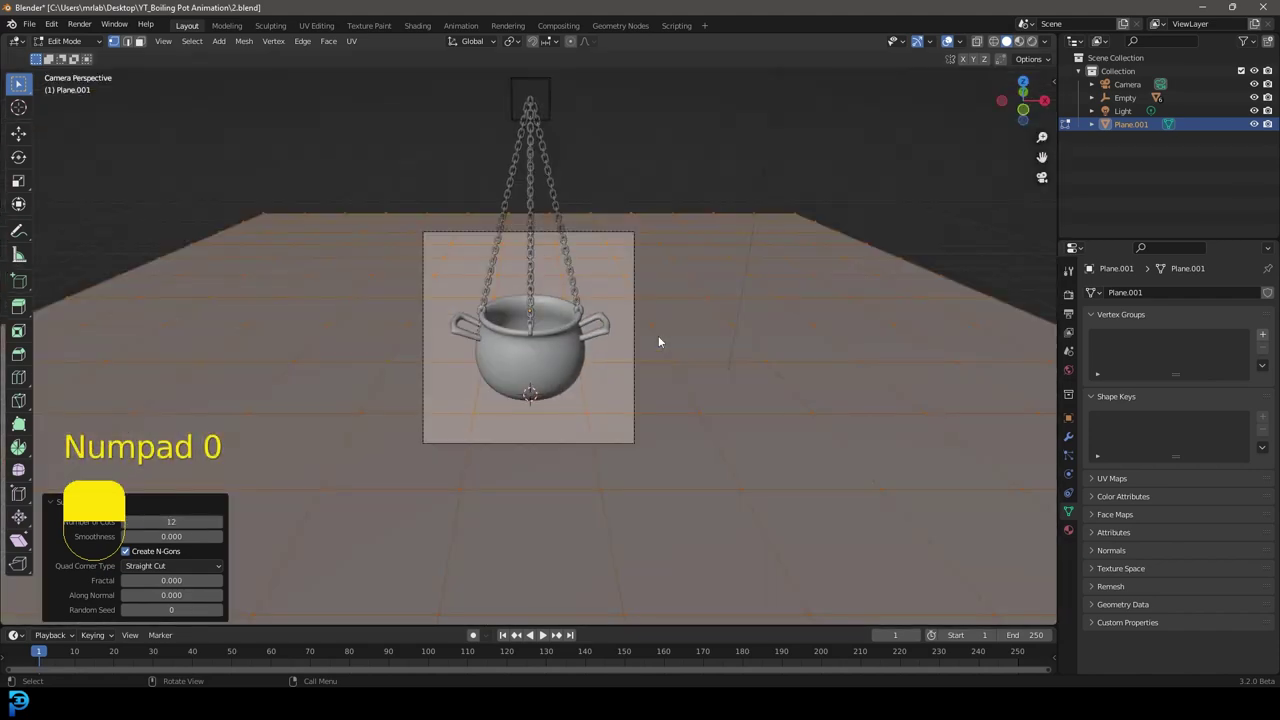
pyautogui.moveTo(396, 182); pyautogui.dragTo(726, 489)
pyautogui.moveTo(342, 153); pyautogui.dragTo(734, 502)
pyautogui.moveTo(297, 166); pyautogui.dragTo(598, 544)
pyautogui.rightClick(557, 243)
pyautogui.click(546, 237)
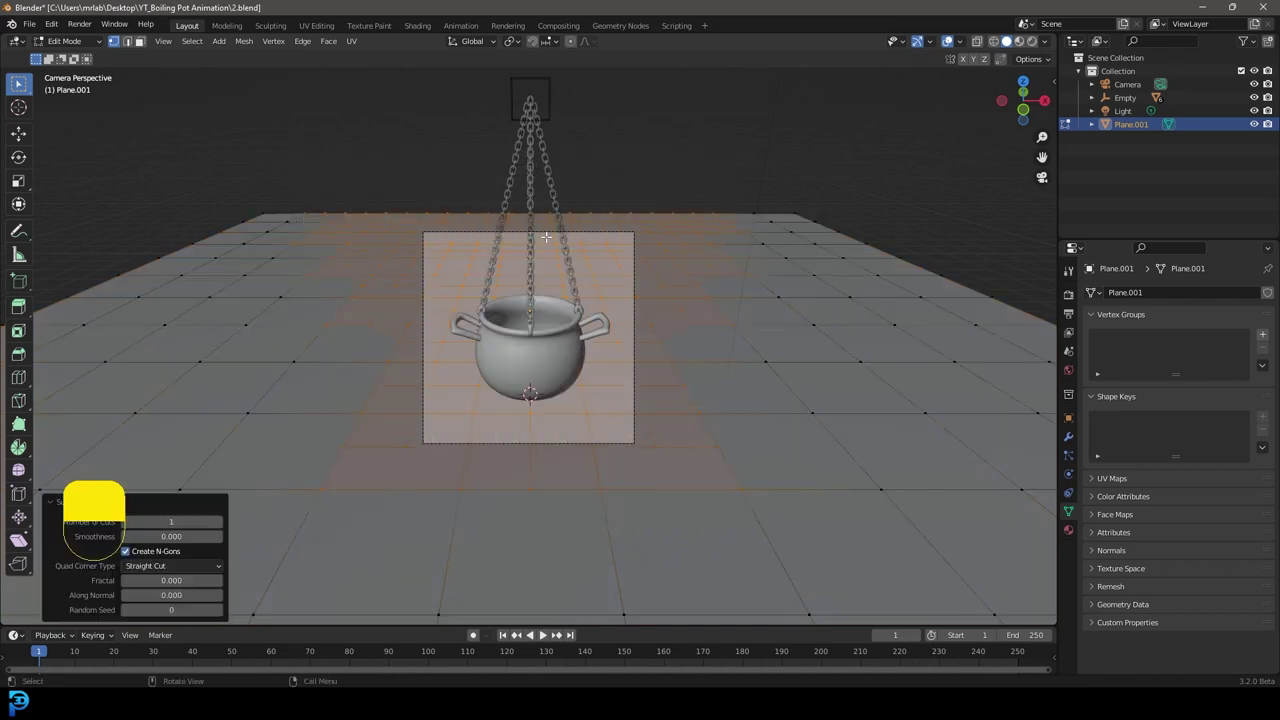
# Subdivide the smaller ground area directly within the camera frame with 1 more cut and return to Object Mode.
pyautogui.moveTo(407, 198); pyautogui.dragTo(656, 447)
pyautogui.rightClick(562, 272)
pyautogui.click(562, 272)
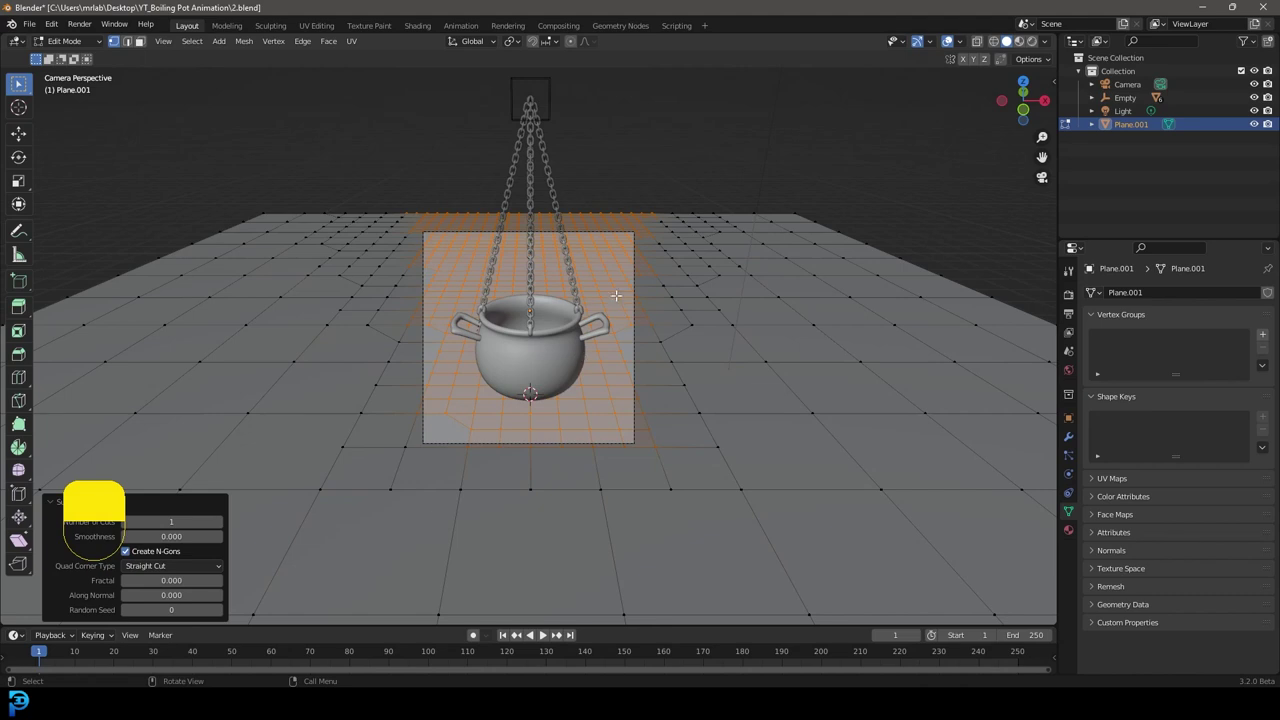
pyautogui.scroll(-1, 570, 300)
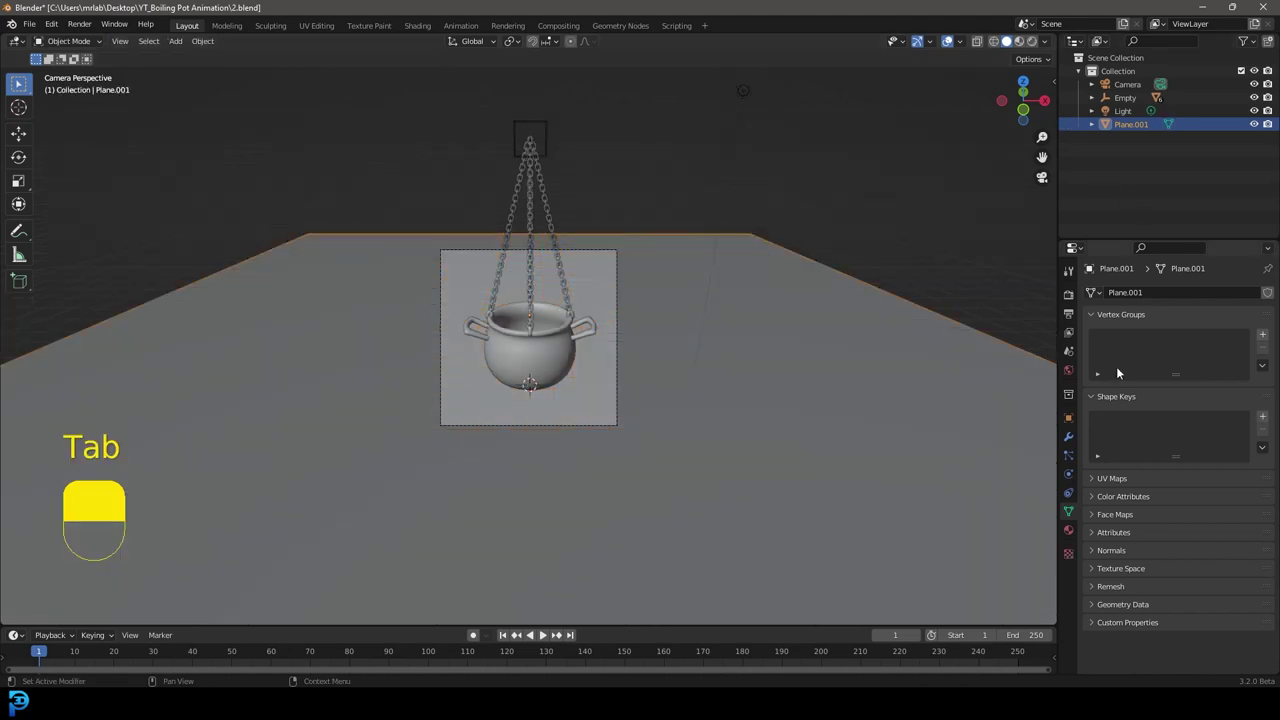
# Add a Displace modifier to the ground plane and give it a new texture of type Clouds.
pyautogui.click(1068, 436)
pyautogui.click(1126, 294)
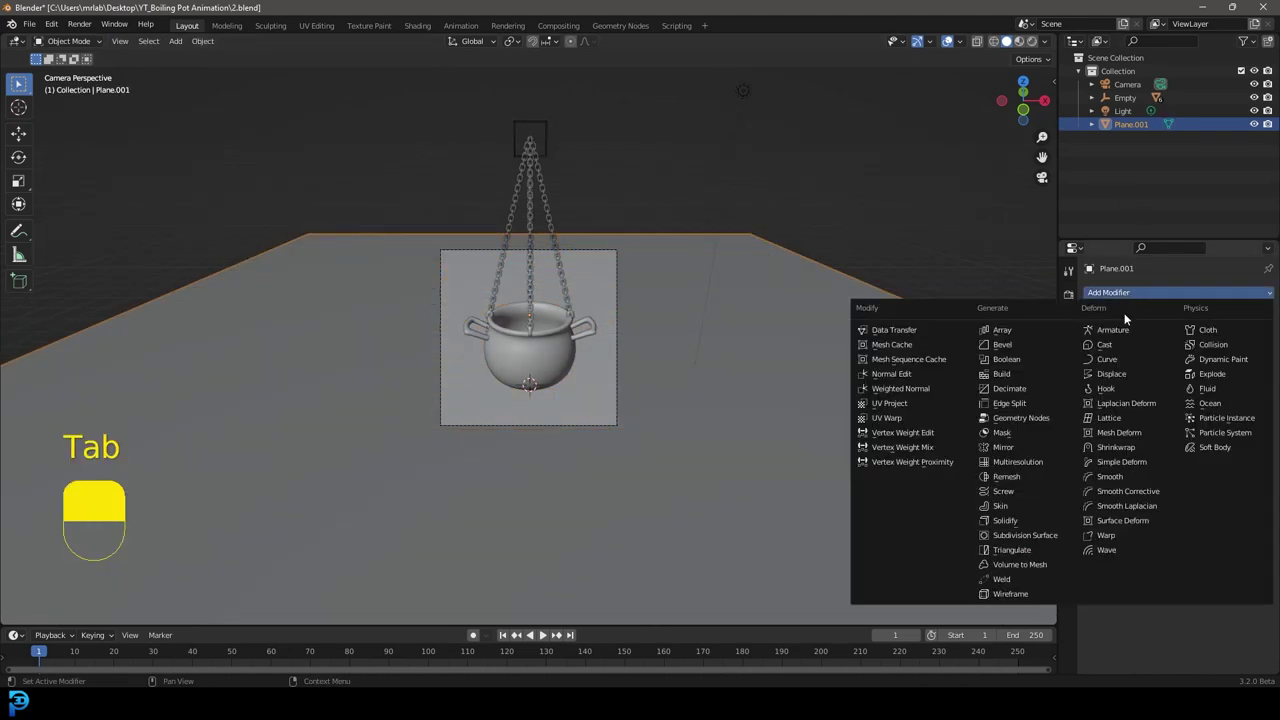
pyautogui.click(1125, 372)
pyautogui.click(1068, 552)
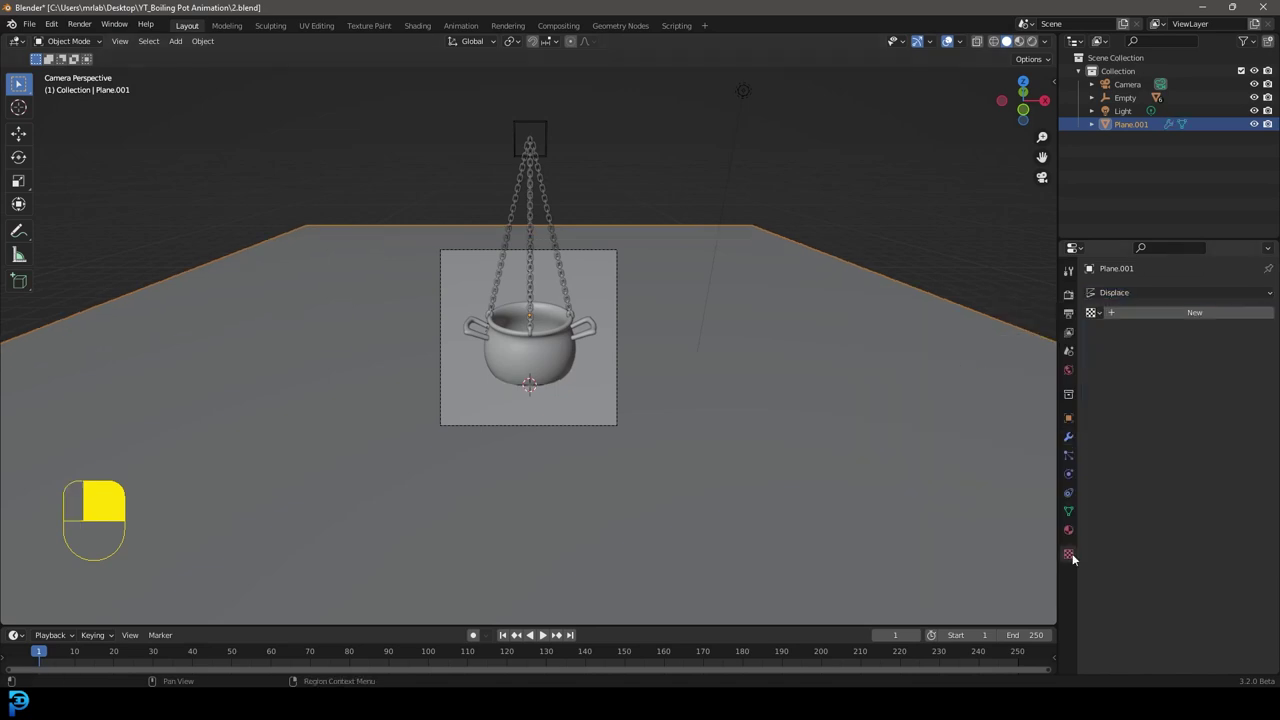
pyautogui.click(1150, 312)
pyautogui.click(1165, 333)
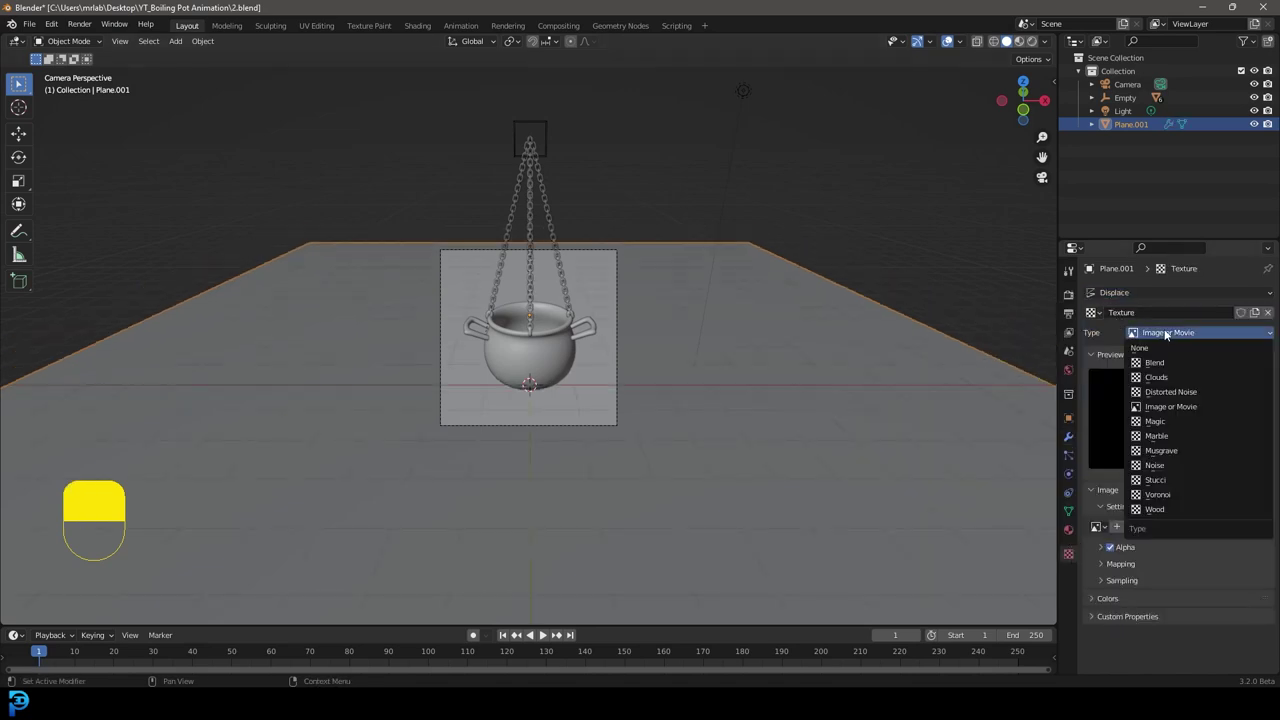
pyautogui.click(1181, 381)
pyautogui.rightClick(651, 257)
pyautogui.press('Escape')
pyautogui.scroll(4, 566, 308)
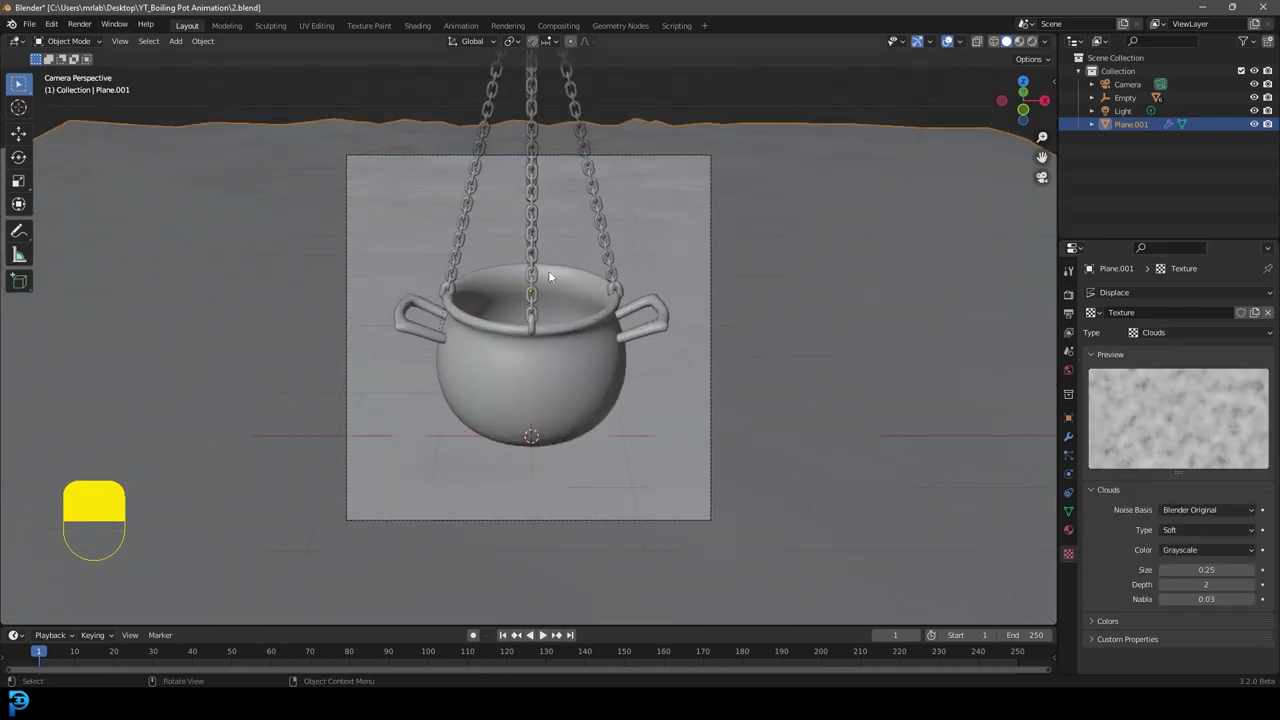
pyautogui.scroll(2, 643, 176)
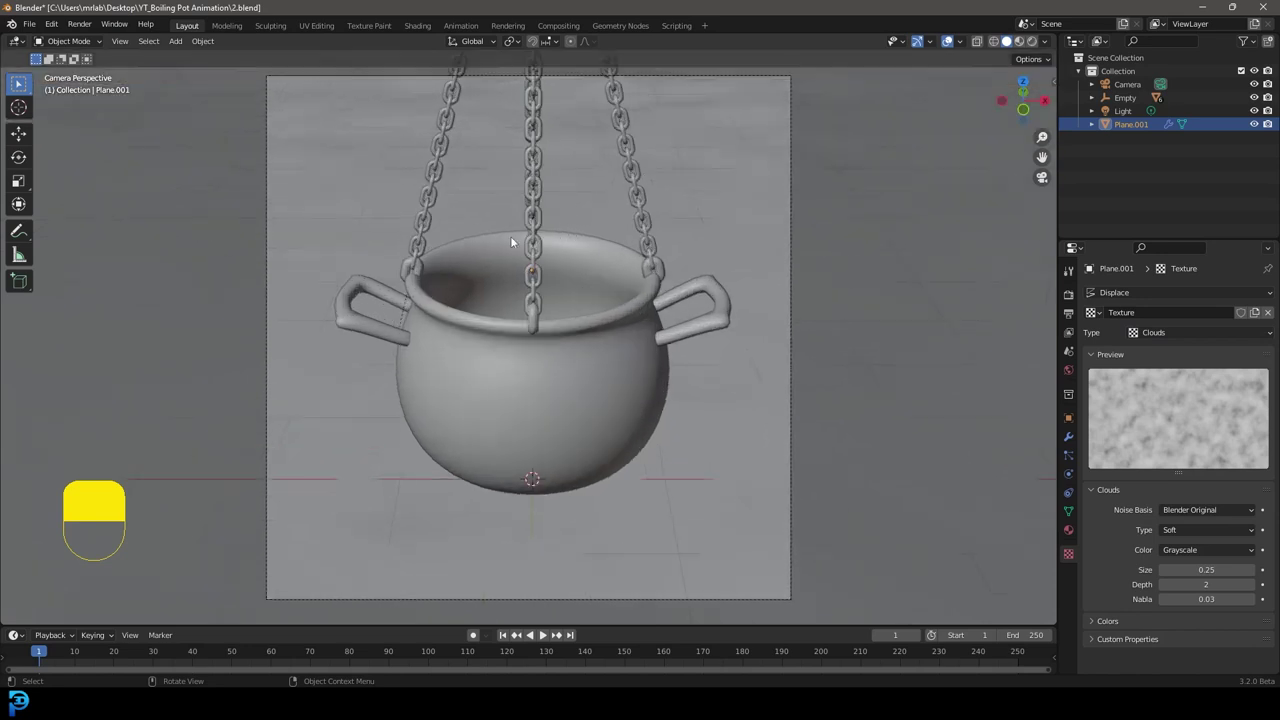
pyautogui.scroll(-2, 606, 388)
# Add a Subdivision Surface modifier to the ground plane after the Displace modifier.
pyautogui.click(1069, 438)
pyautogui.click(1091, 314)
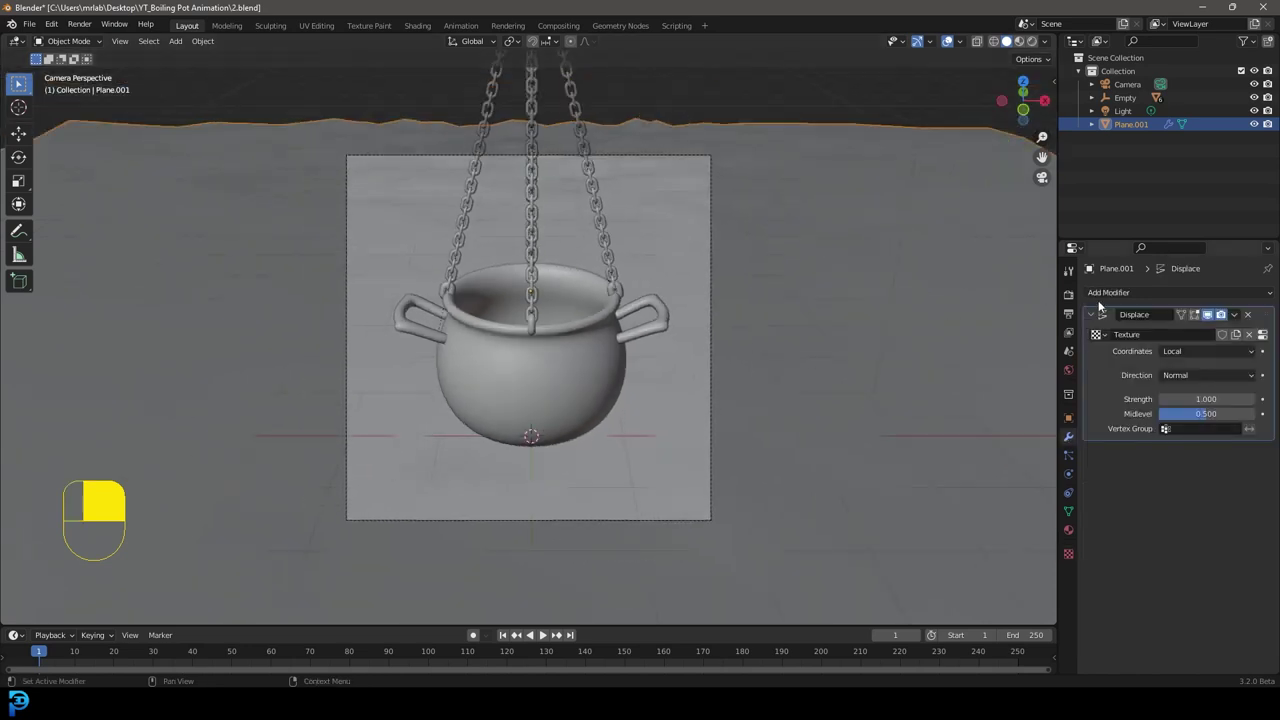
pyautogui.click(1096, 295)
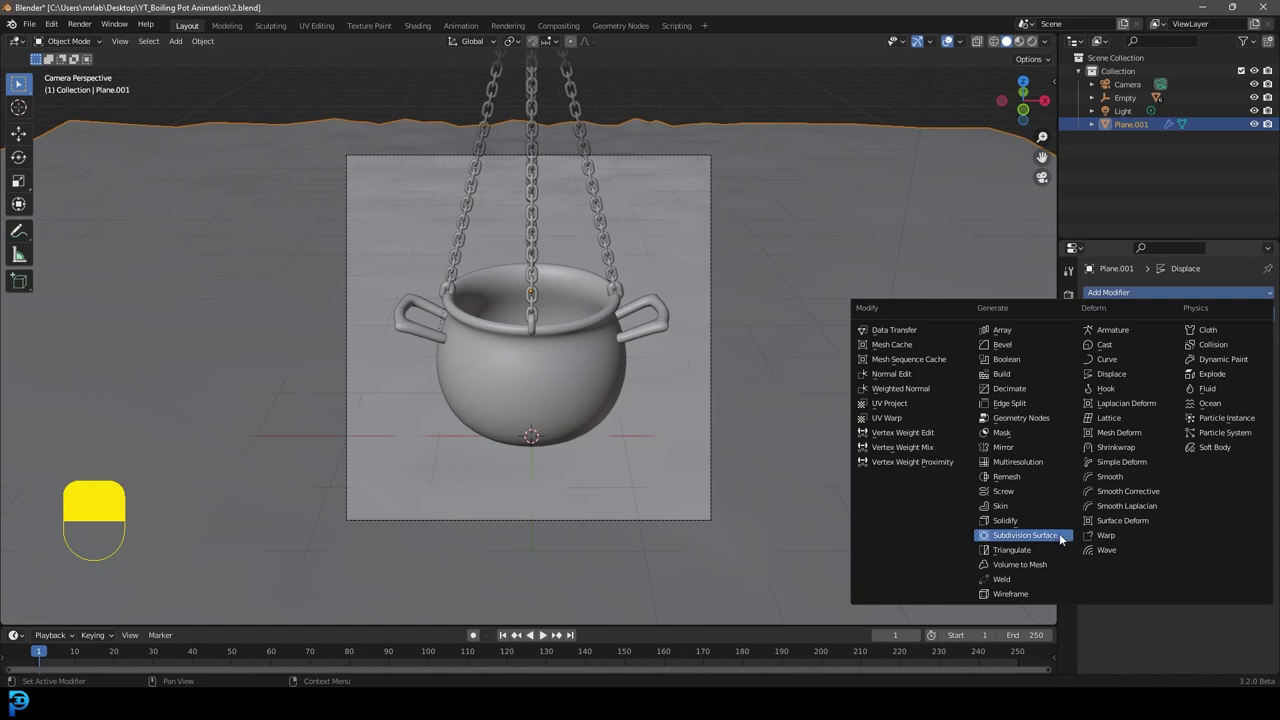
pyautogui.click(1025, 535)
pyautogui.click(1091, 332)
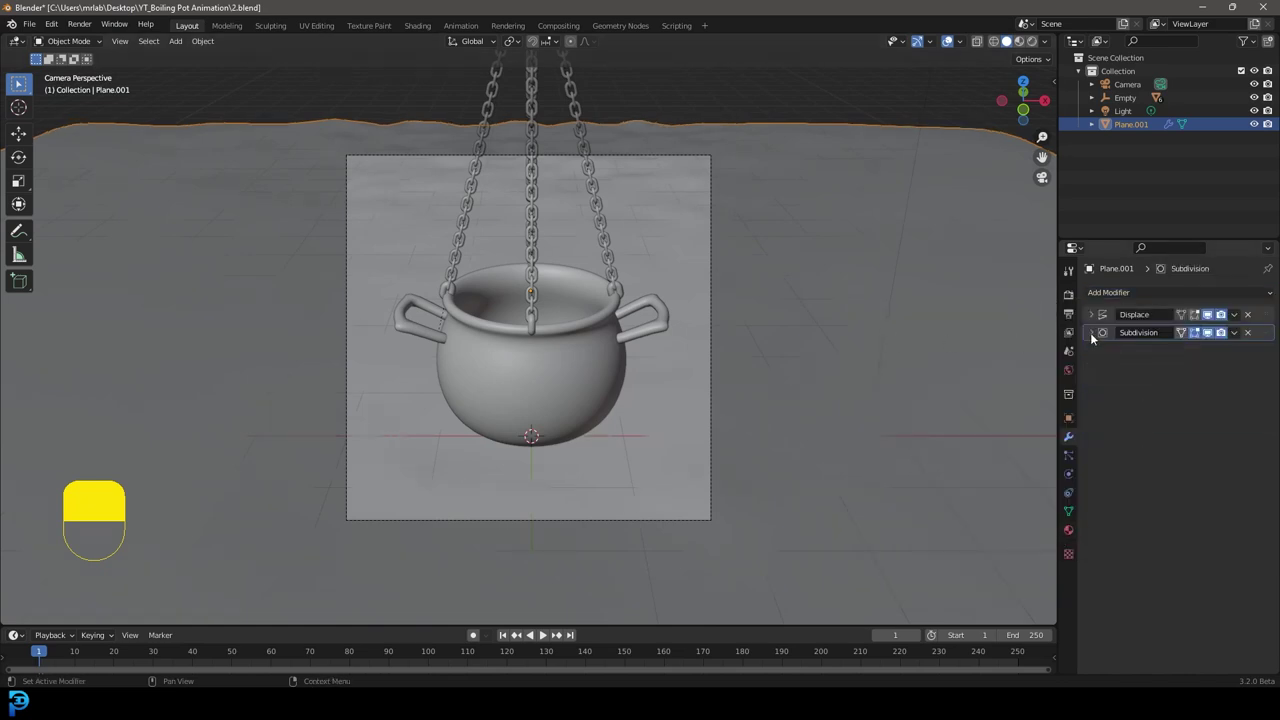
# Examine the displaced ground surface around the pot through the camera.
pyautogui.scroll(-3, 656, 316)
pyautogui.scroll(2, 684, 282)
pyautogui.hotkey('alt', 'a')
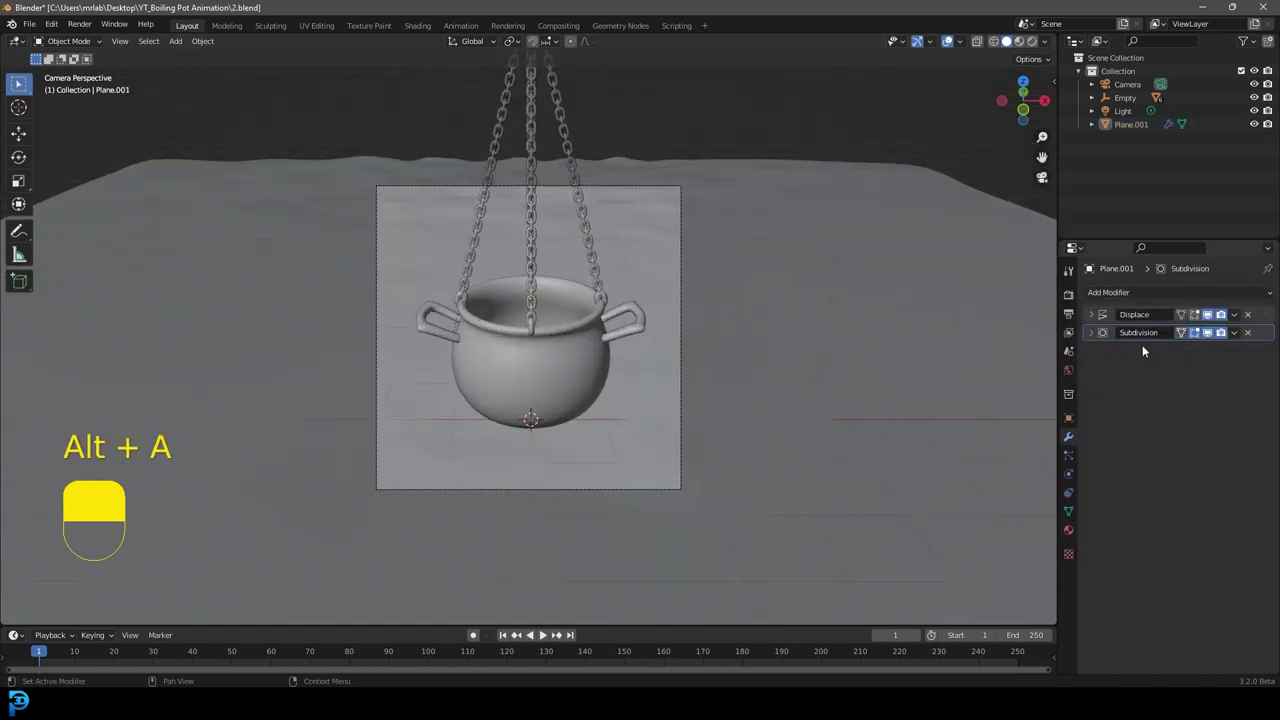
pyautogui.scroll(-3, 545, 256)
pyautogui.scroll(3, 620, 245)
pyautogui.keyDown('shift'); pyautogui.moveTo(647, 257); pyautogui.dragTo(689, 247, button='middle'); pyautogui.keyUp('shift')
pyautogui.scroll(3, 653, 283)
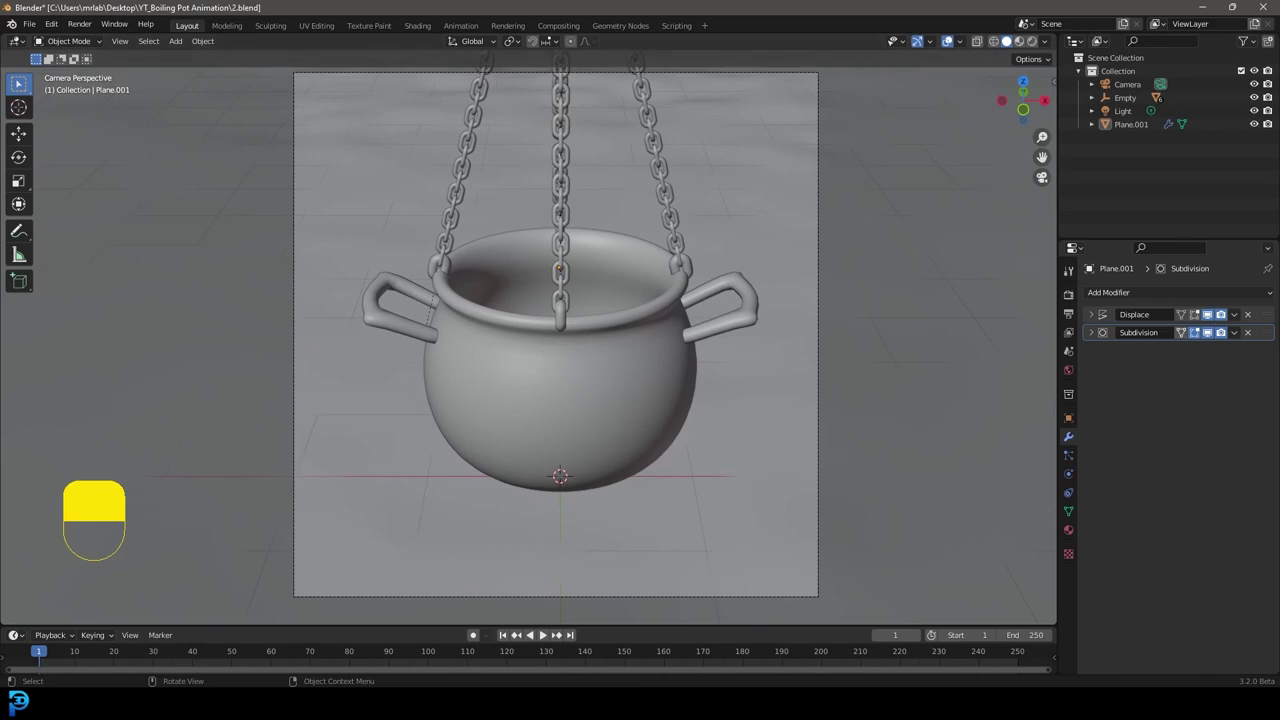
pyautogui.keyDown('shift'); pyautogui.moveTo(786, 394); pyautogui.dragTo(726, 346, button='middle'); pyautogui.keyUp('shift')
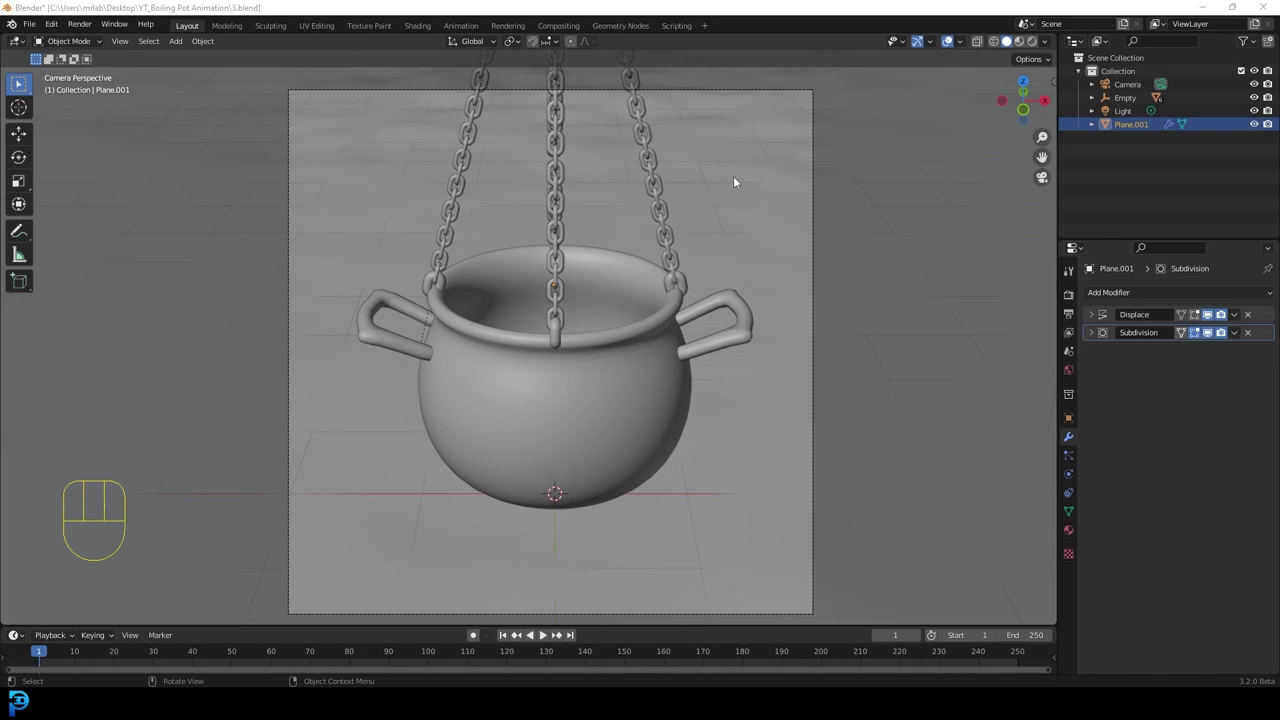
pyautogui.scroll(-5, 728, 250)
pyautogui.scroll(3, 625, 240)
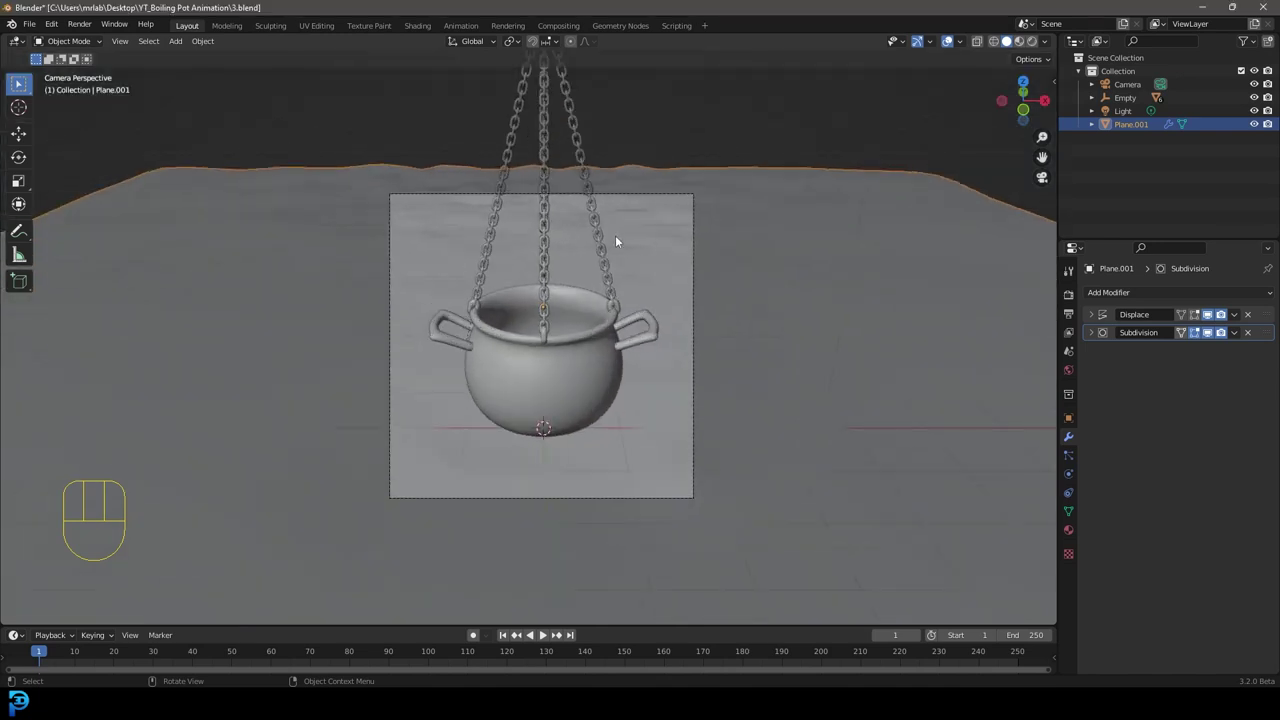
pyautogui.scroll(3, 700, 245)
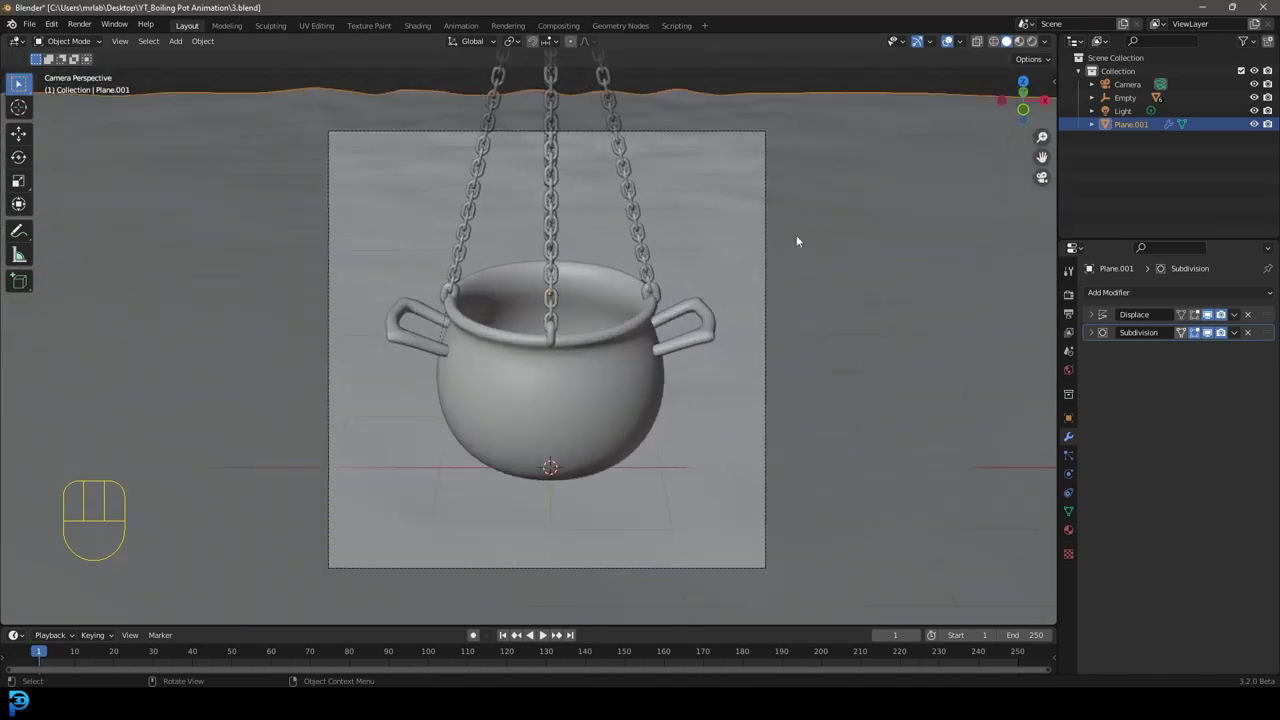
# Add a particle system of type Hair to the ground plane, enabling Advanced and Use Modifier Stack.
pyautogui.click(1068, 455)
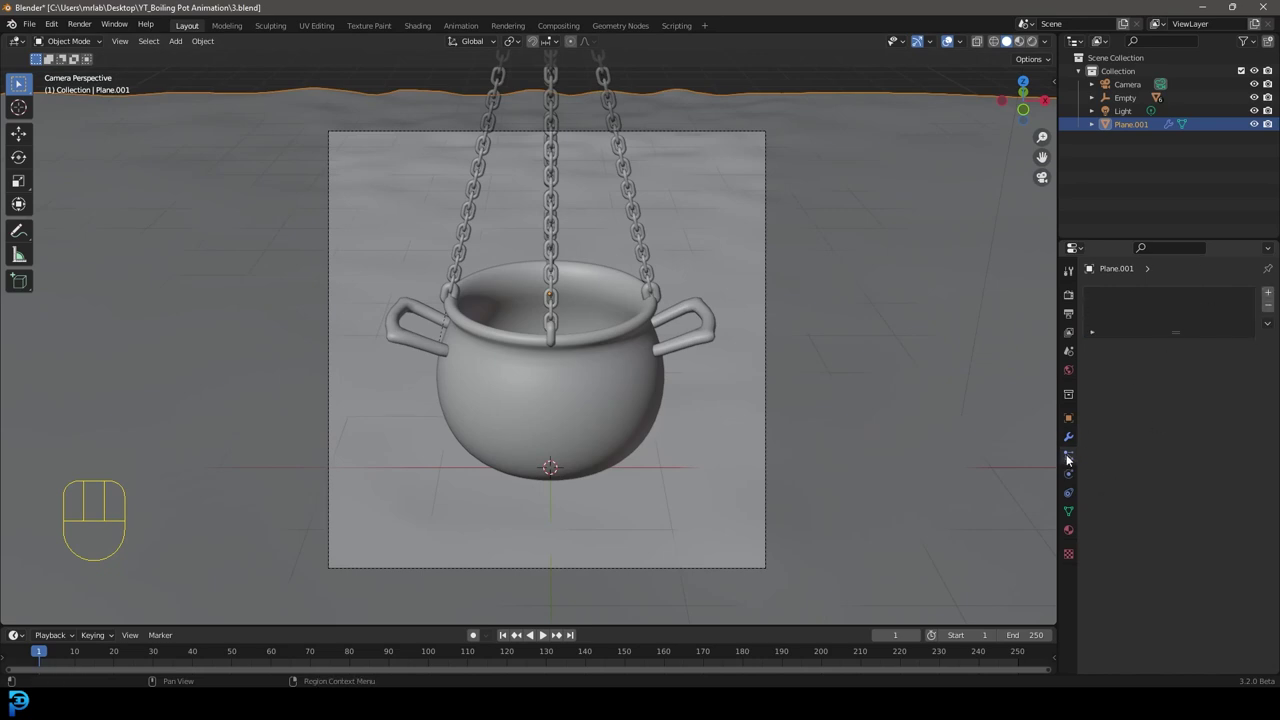
pyautogui.click(1268, 292)
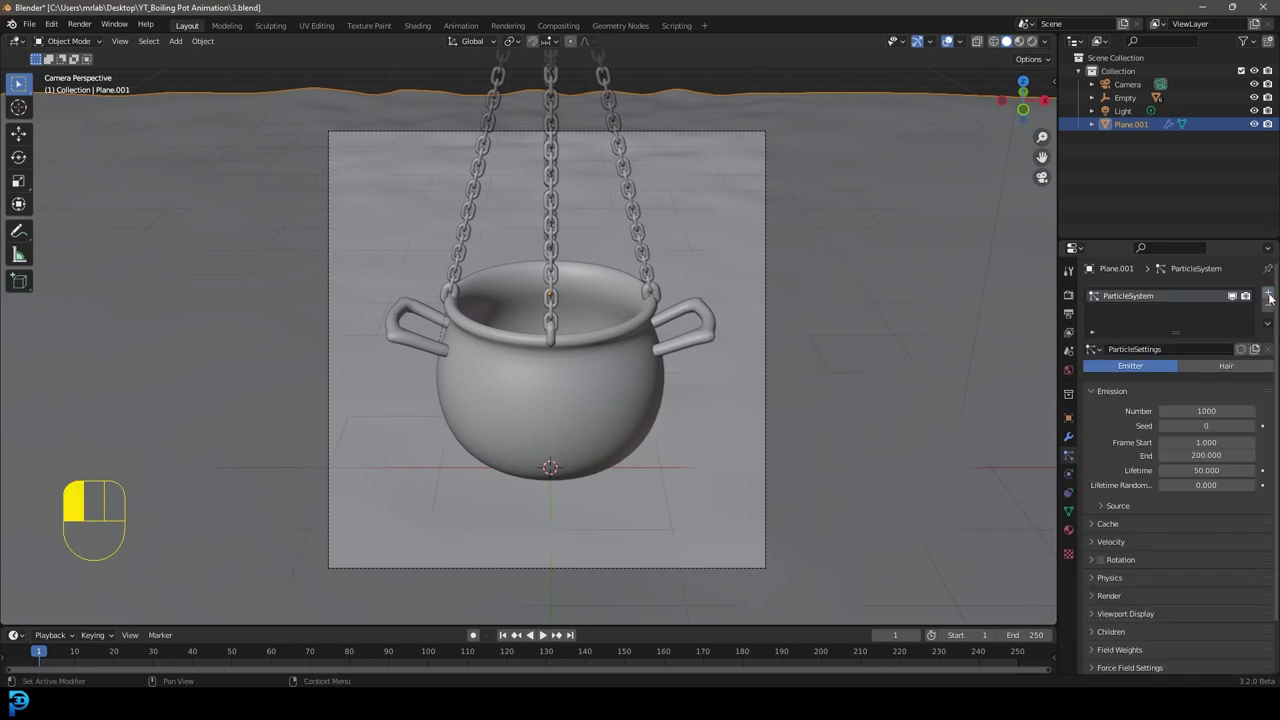
pyautogui.click(1224, 365)
pyautogui.click(1187, 382)
pyautogui.click(1100, 486)
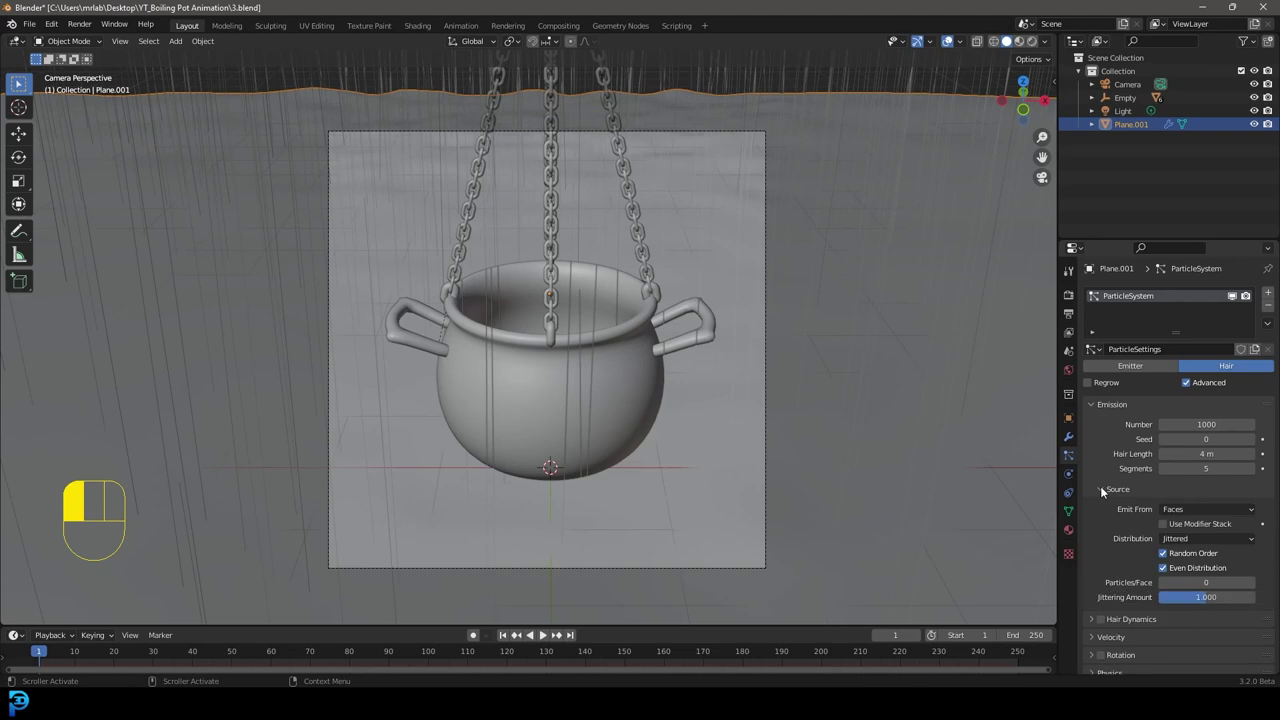
pyautogui.click(1163, 525)
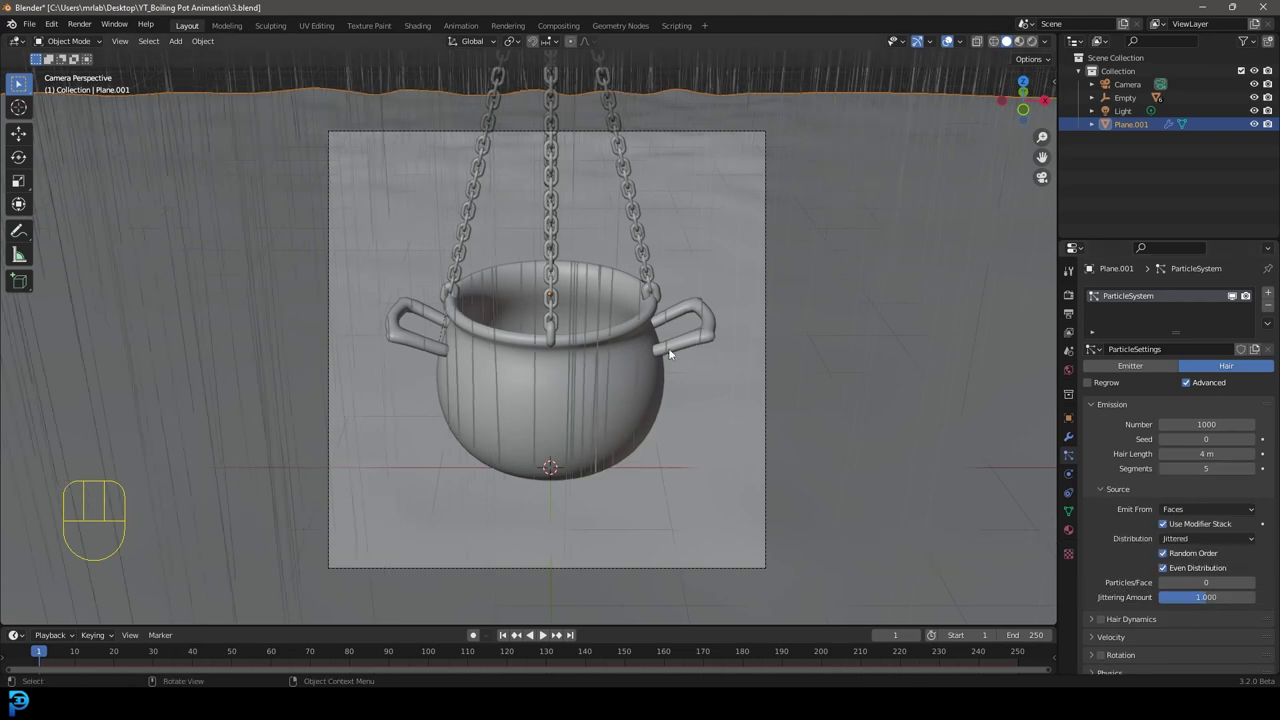
# Check the plane's modifier order and hair spread, and add a new vertex group to the ground plane.
pyautogui.click(1068, 437)
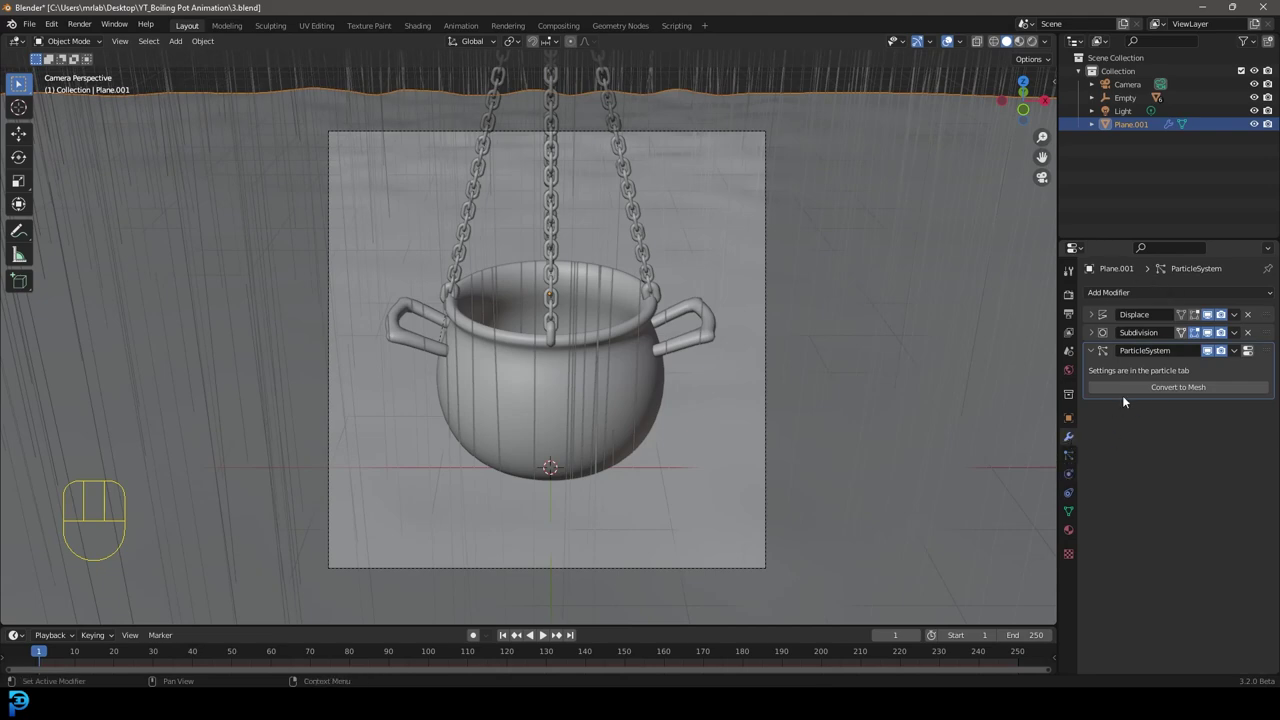
pyautogui.scroll(-4, 650, 126)
pyautogui.moveTo(650, 126); pyautogui.dragTo(426, 349, button='middle')
pyautogui.scroll(-5, 426, 349)
pyautogui.scroll(3, 479, 192)
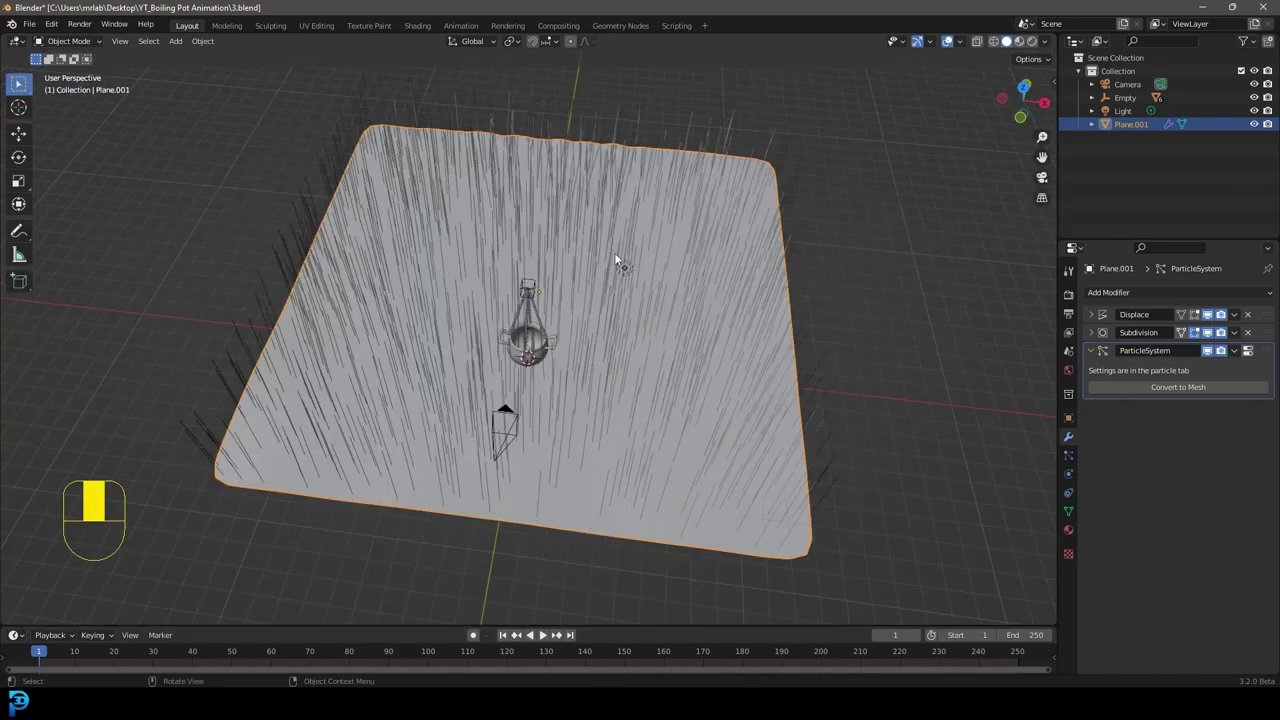
pyautogui.click(1068, 511)
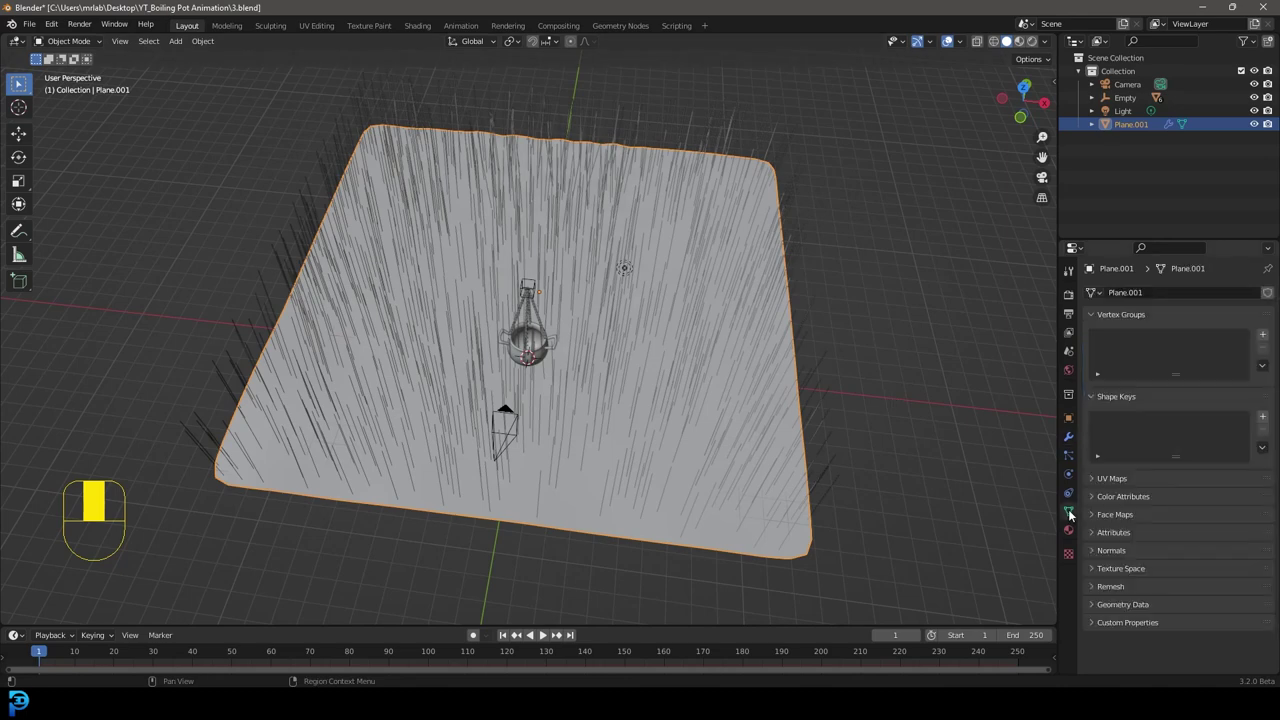
pyautogui.click(1262, 334)
# In Edit Mode, select the ground plane's vertices inside and just around the camera frame, including those in the foreground.
pyautogui.scroll(2, 703, 330)
pyautogui.press('Tab')
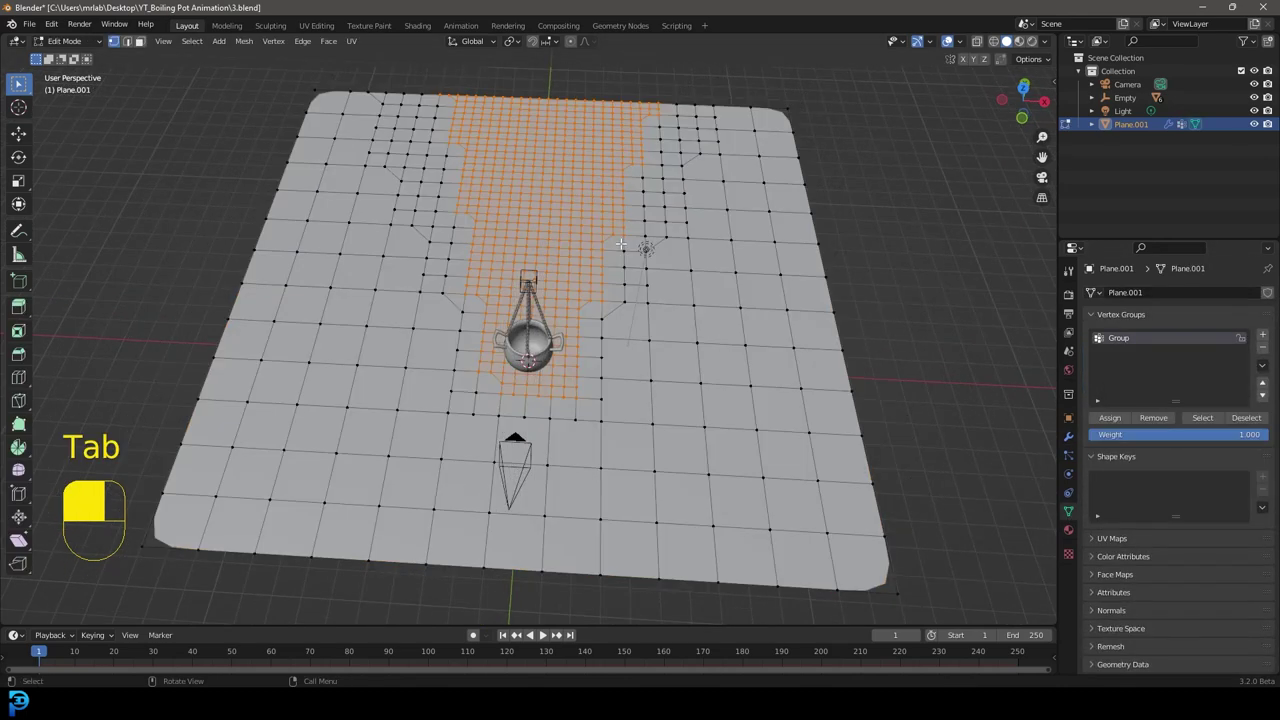
pyautogui.press('KP_0')
pyautogui.moveTo(333, 130); pyautogui.dragTo(771, 516)
pyautogui.moveTo(214, 122); pyautogui.dragTo(871, 524)
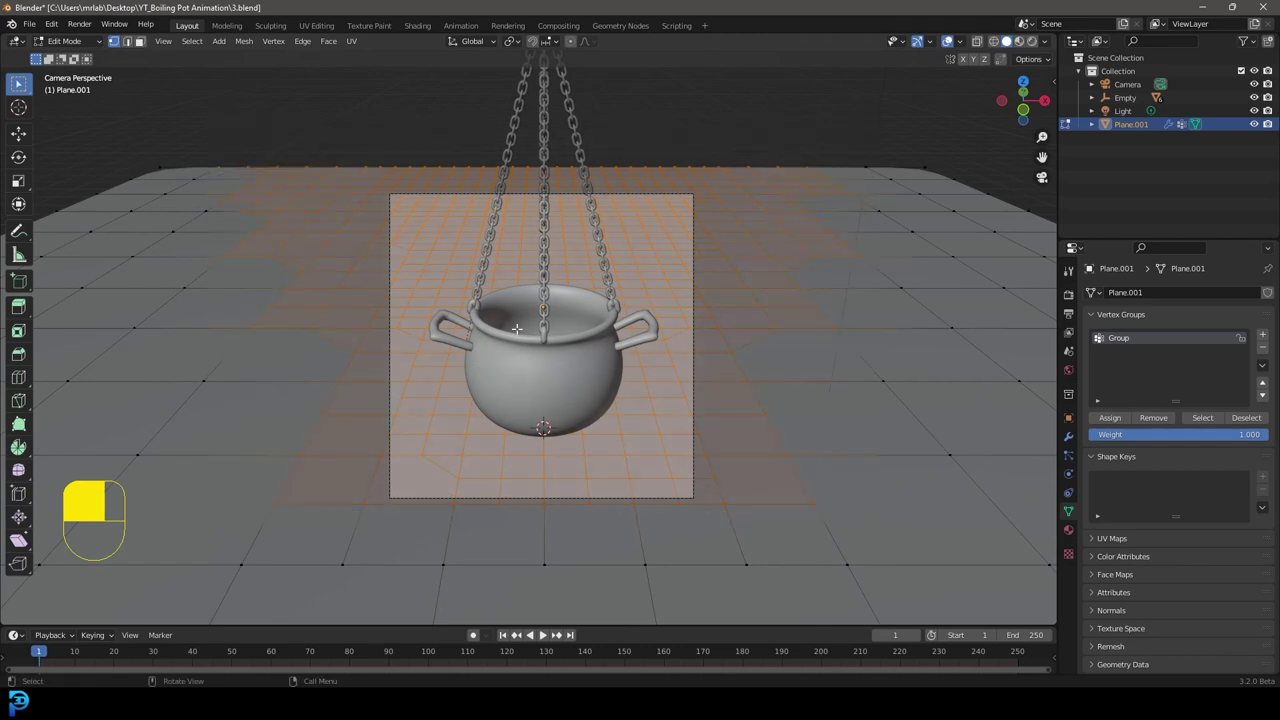
pyautogui.press('shift')
pyautogui.keyDown('shift'); pyautogui.moveTo(406, 585); pyautogui.dragTo(755, 459); pyautogui.keyUp('shift')
pyautogui.keyDown('shift'); pyautogui.moveTo(304, 596); pyautogui.dragTo(800, 246); pyautogui.keyUp('shift')
pyautogui.scroll(1, 662, 325)
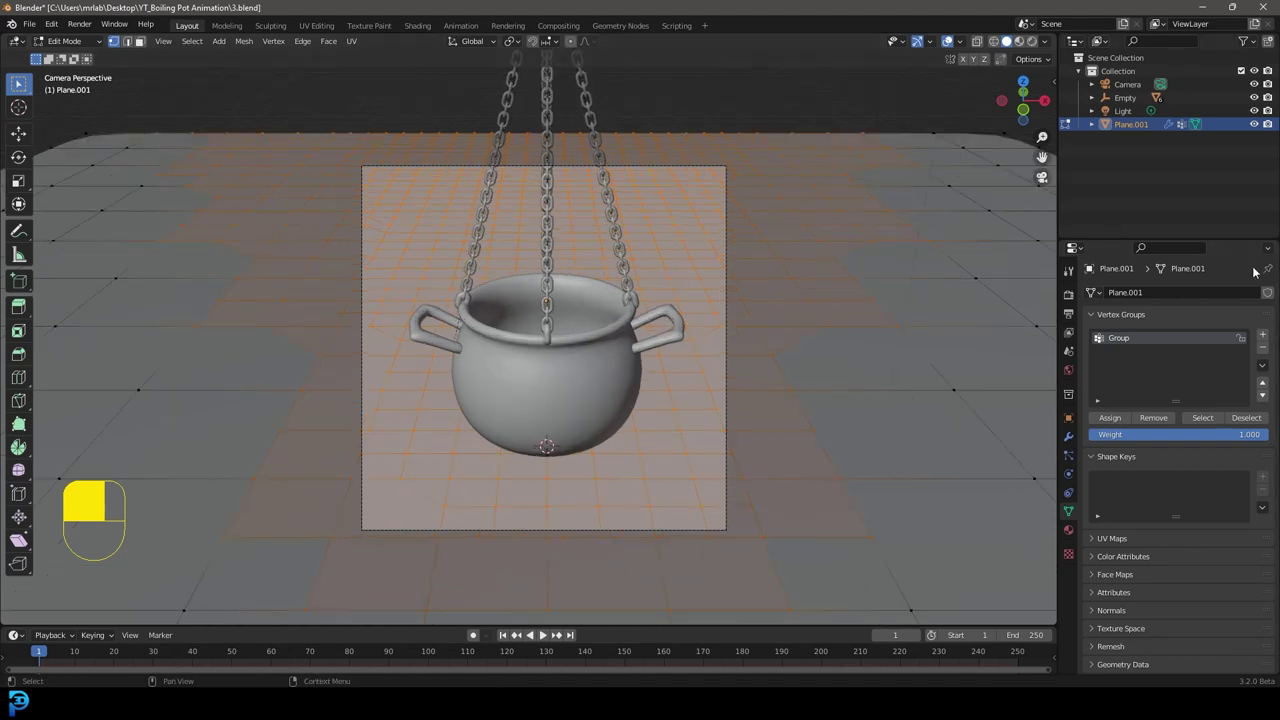
# Assign the selected ground vertices to the vertex group, and check the assignment by clearing and reselecting the group.
pyautogui.click(1110, 418)
pyautogui.hotkey('alt', 'a')
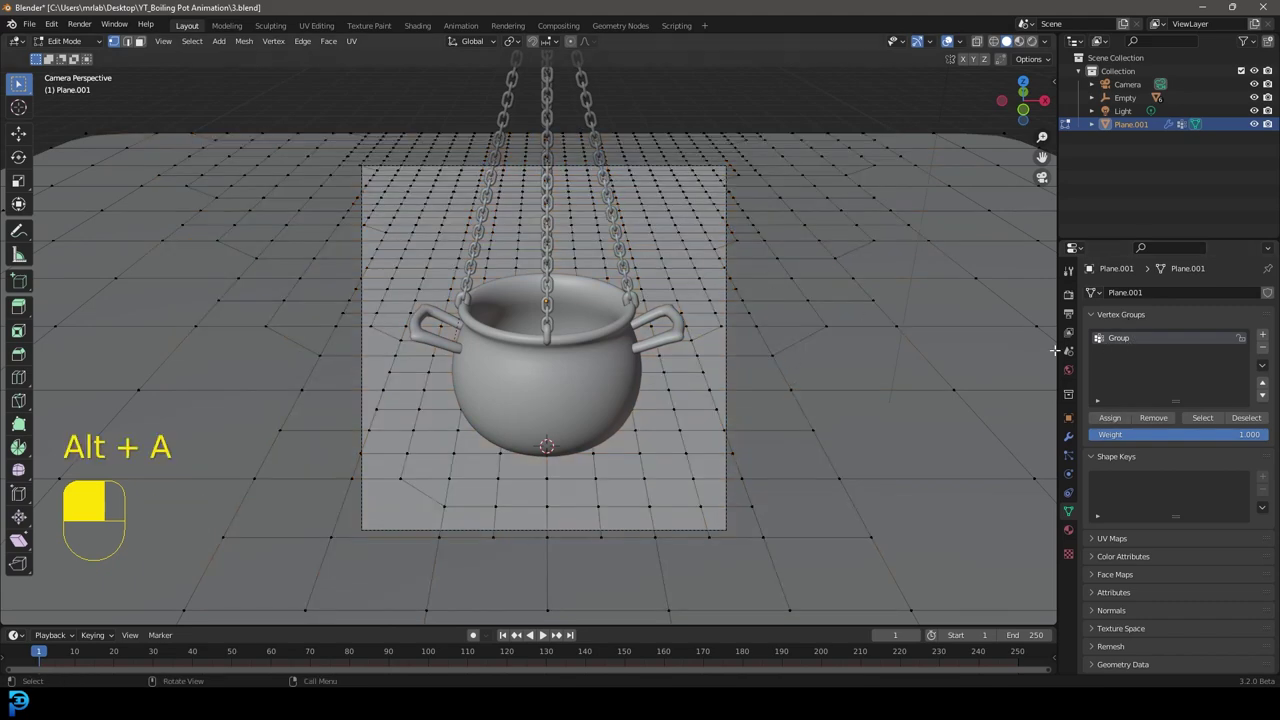
pyautogui.click(1203, 418)
pyautogui.scroll(-4, 360, 254)
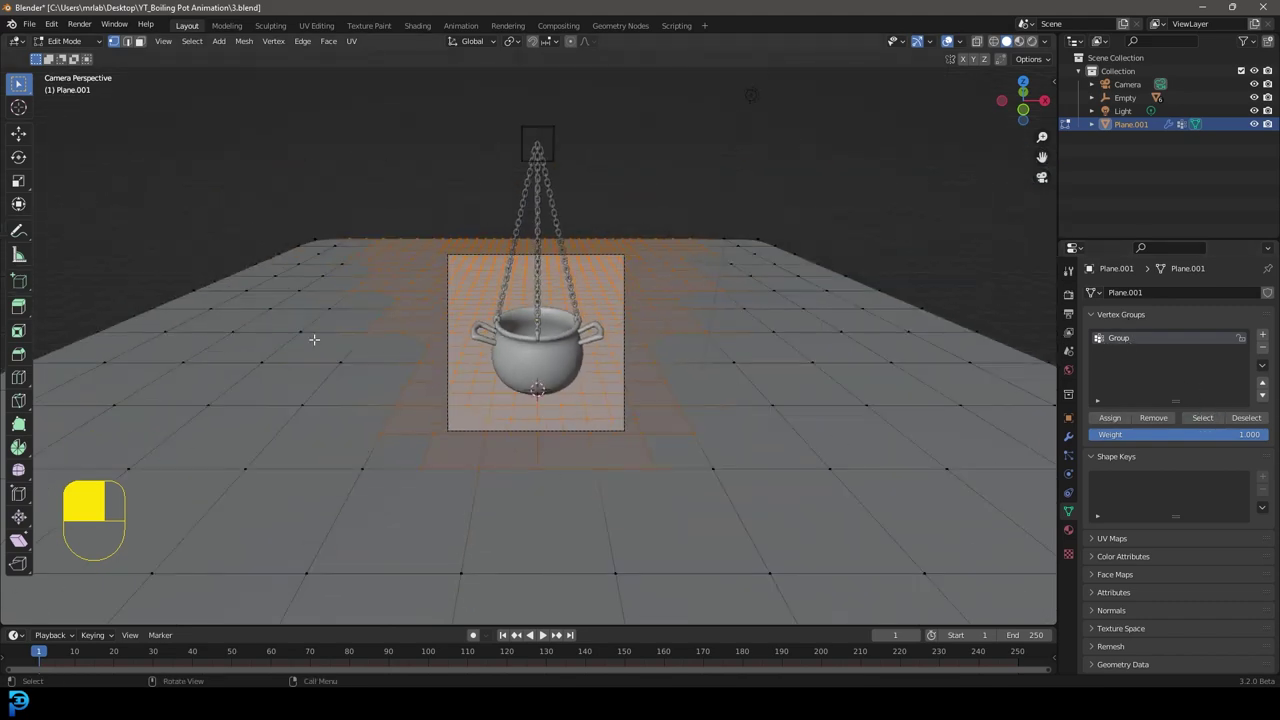
# Return to Object Mode and use the vertex group "Group" as the Density group of the plane's hair particles.
pyautogui.press('Tab')
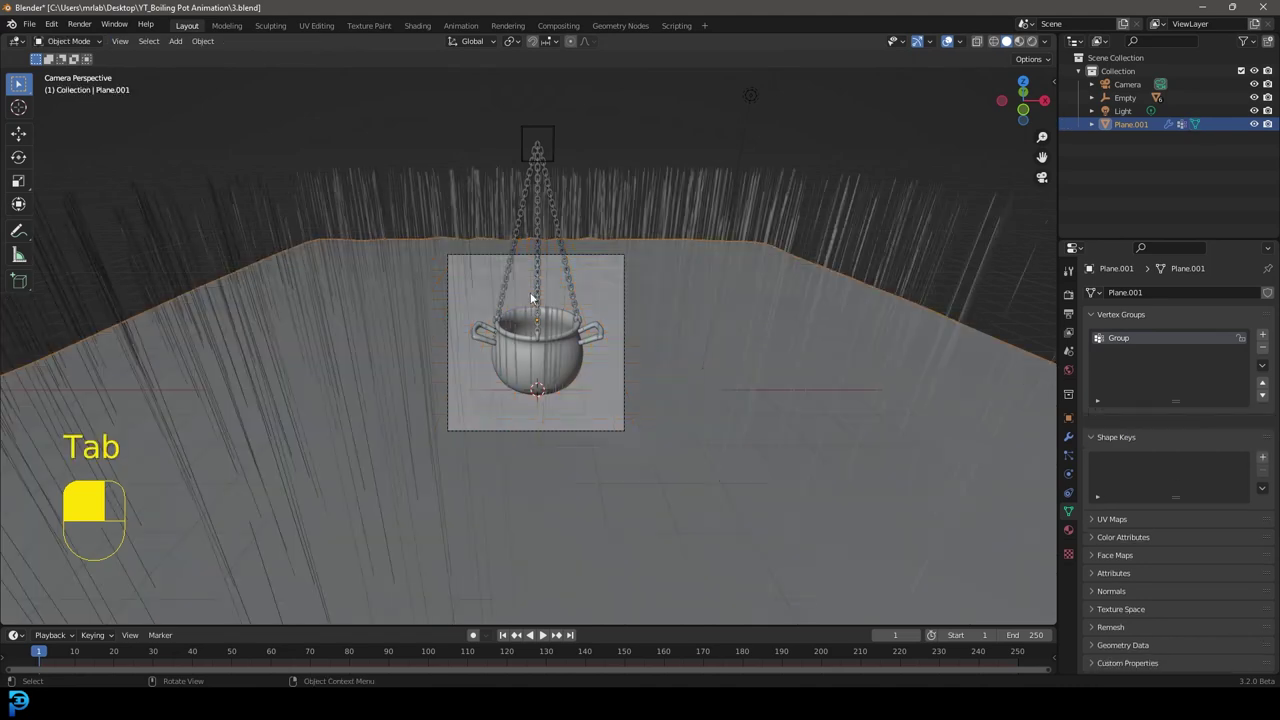
pyautogui.click(1068, 455)
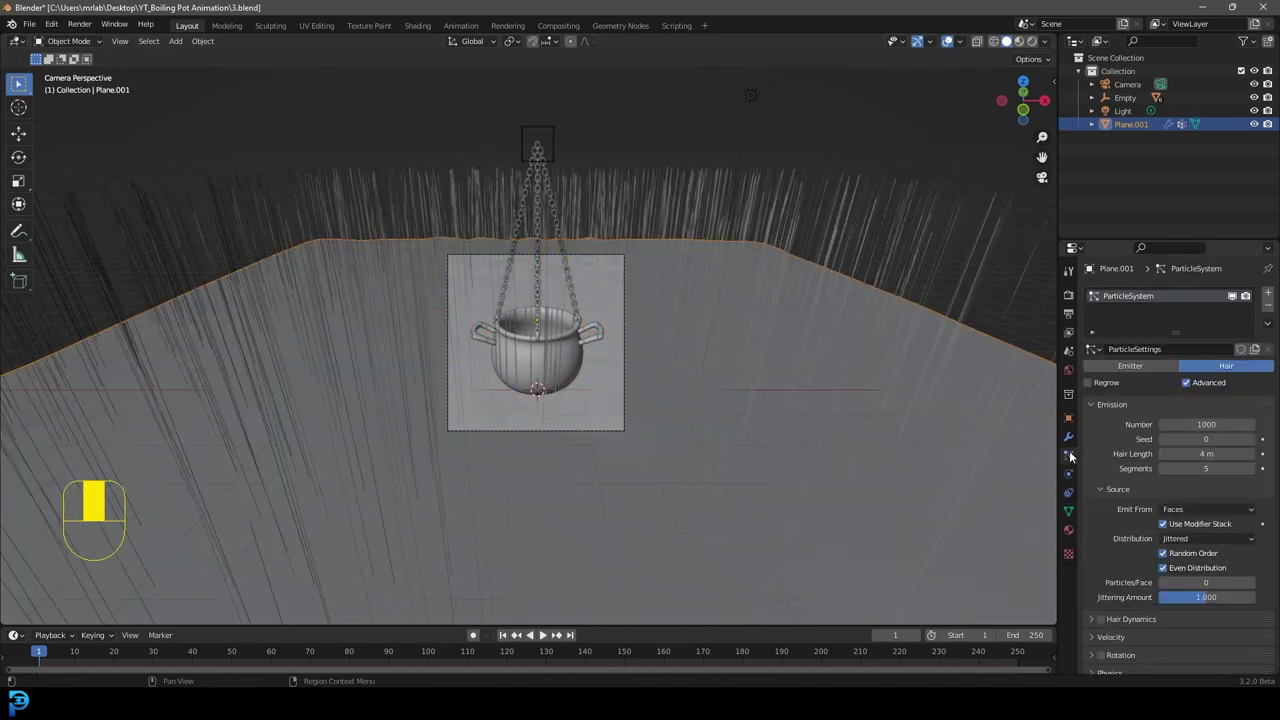
pyautogui.scroll(-5, 1132, 394)
pyautogui.scroll(-2, 1135, 452)
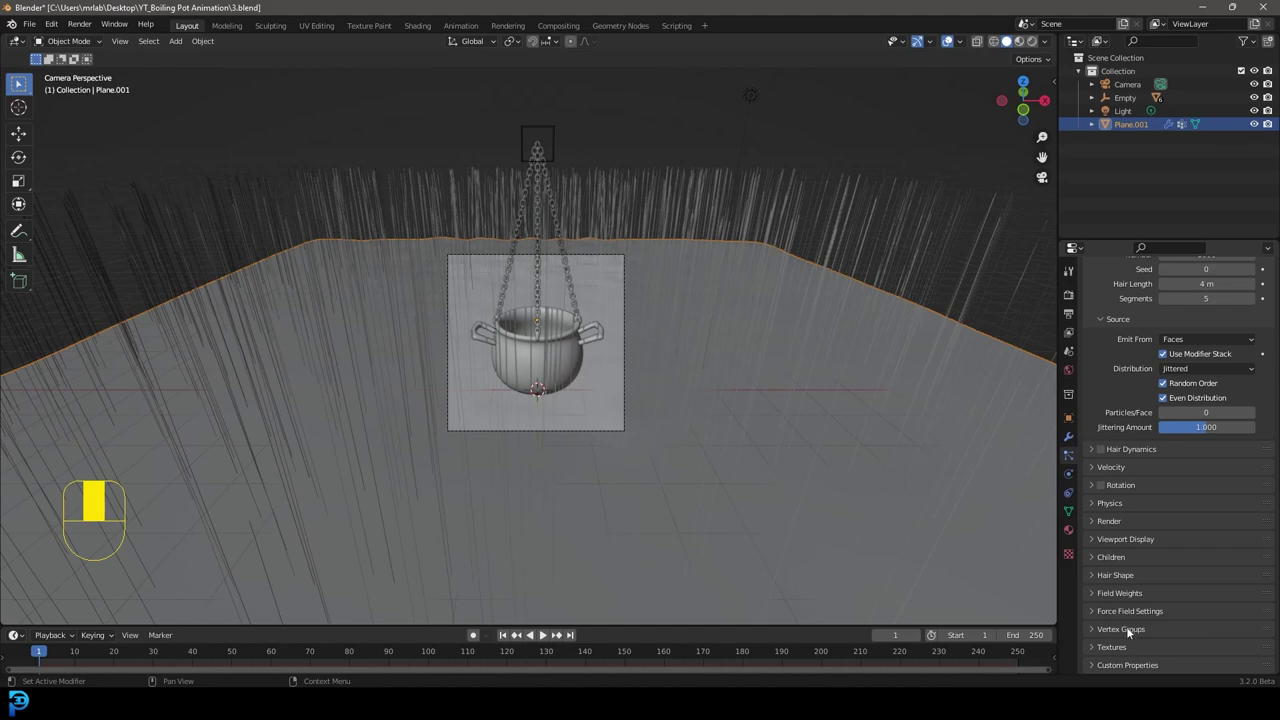
pyautogui.click(1121, 629)
pyautogui.scroll(-5, 1130, 600)
pyautogui.click(1165, 523)
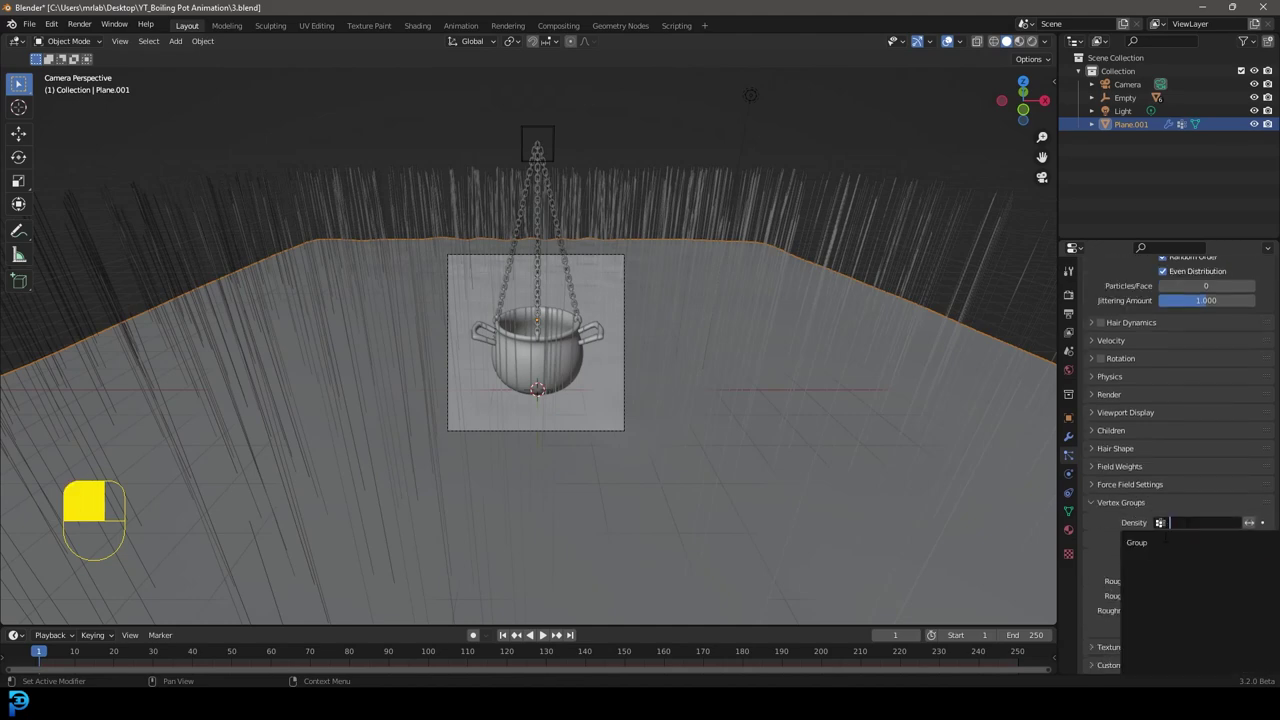
pyautogui.click(1176, 543)
pyautogui.moveTo(489, 368); pyautogui.dragTo(578, 317, button='middle')
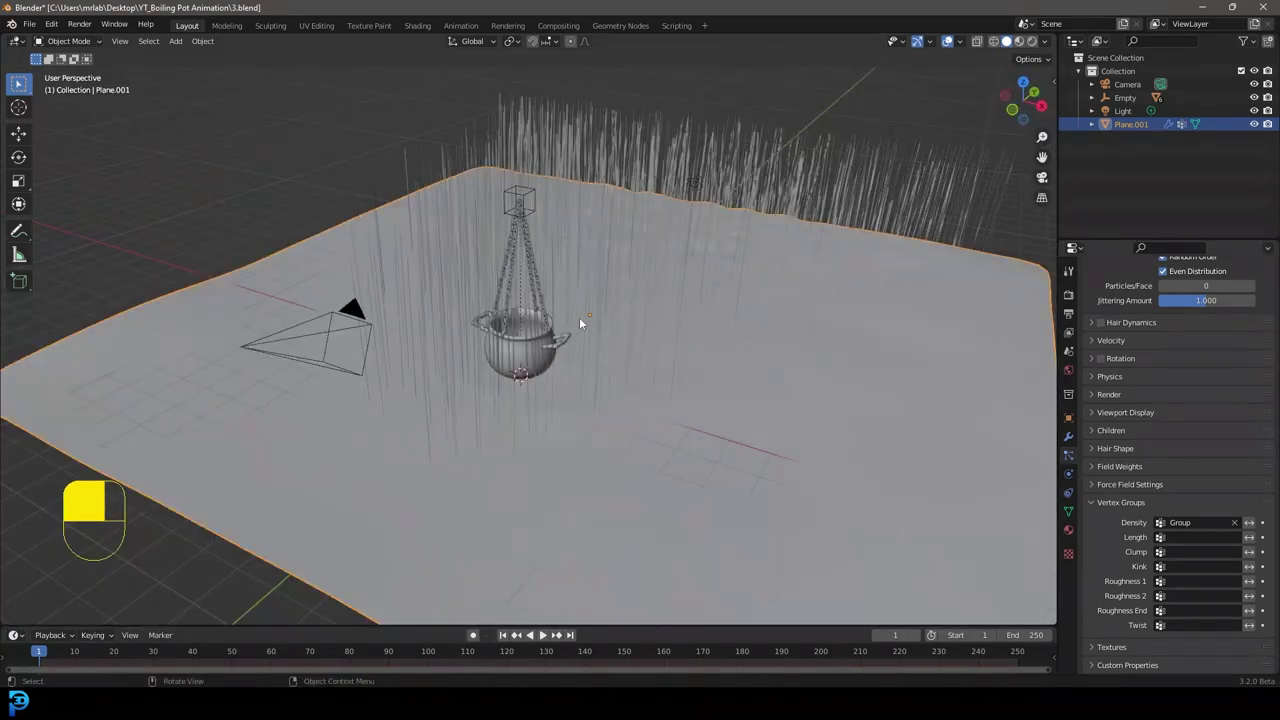
# Set the Hair Length of the ground's particle system to 0.25 m.
pyautogui.scroll(3, 1185, 420)
pyautogui.scroll(4, 1176, 366)
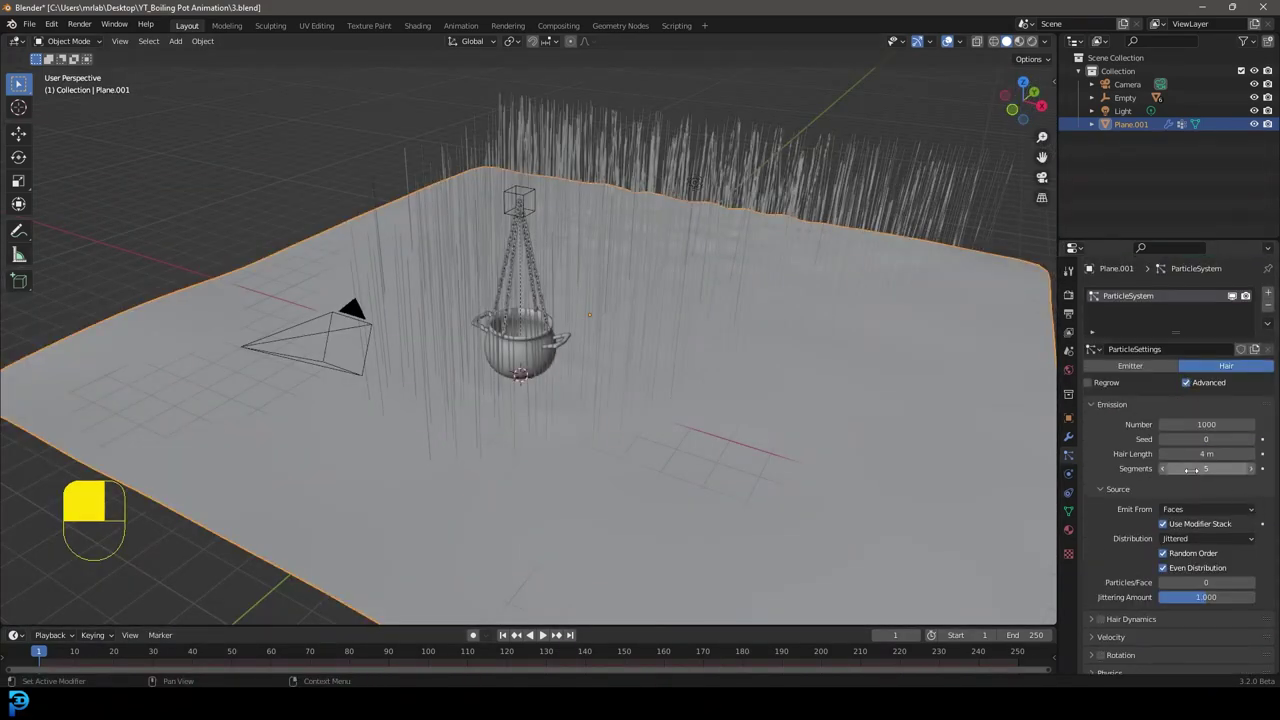
pyautogui.moveTo(1206, 453); pyautogui.dragTo(1100, 453)
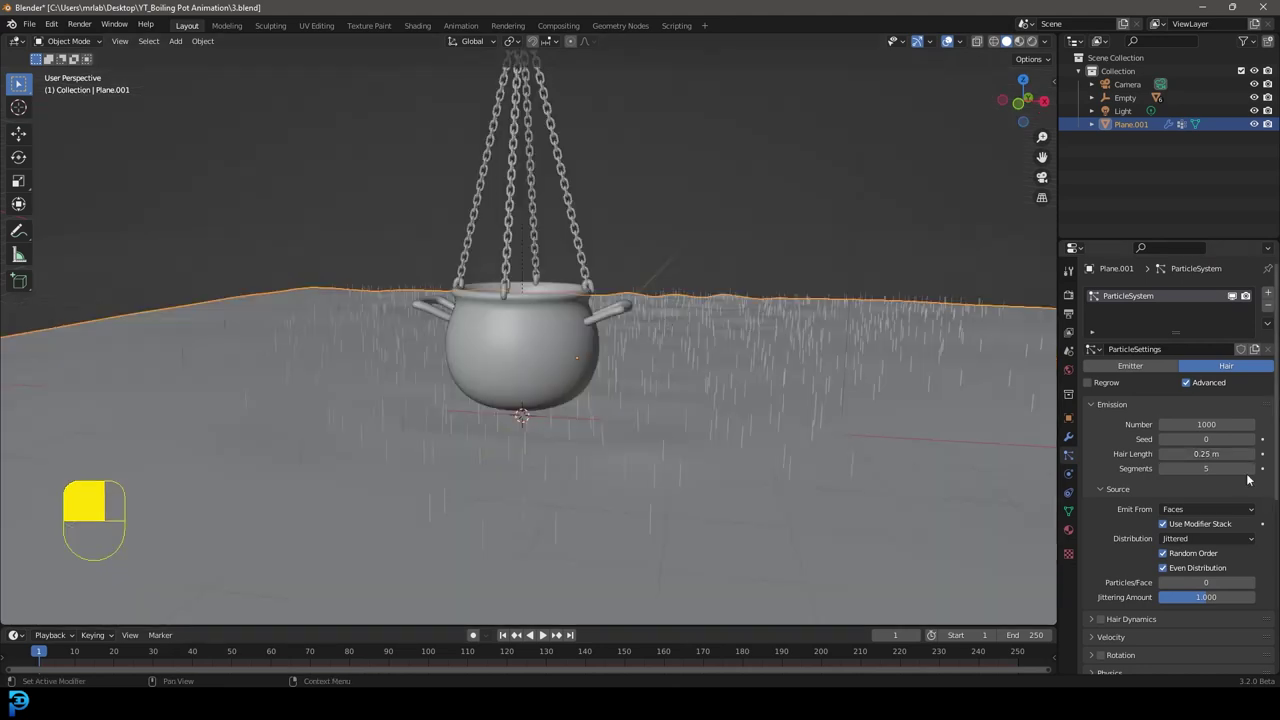
# Give the hair particles Interpolated children with a Display Amount of 30.
pyautogui.scroll(-2, 1119, 560)
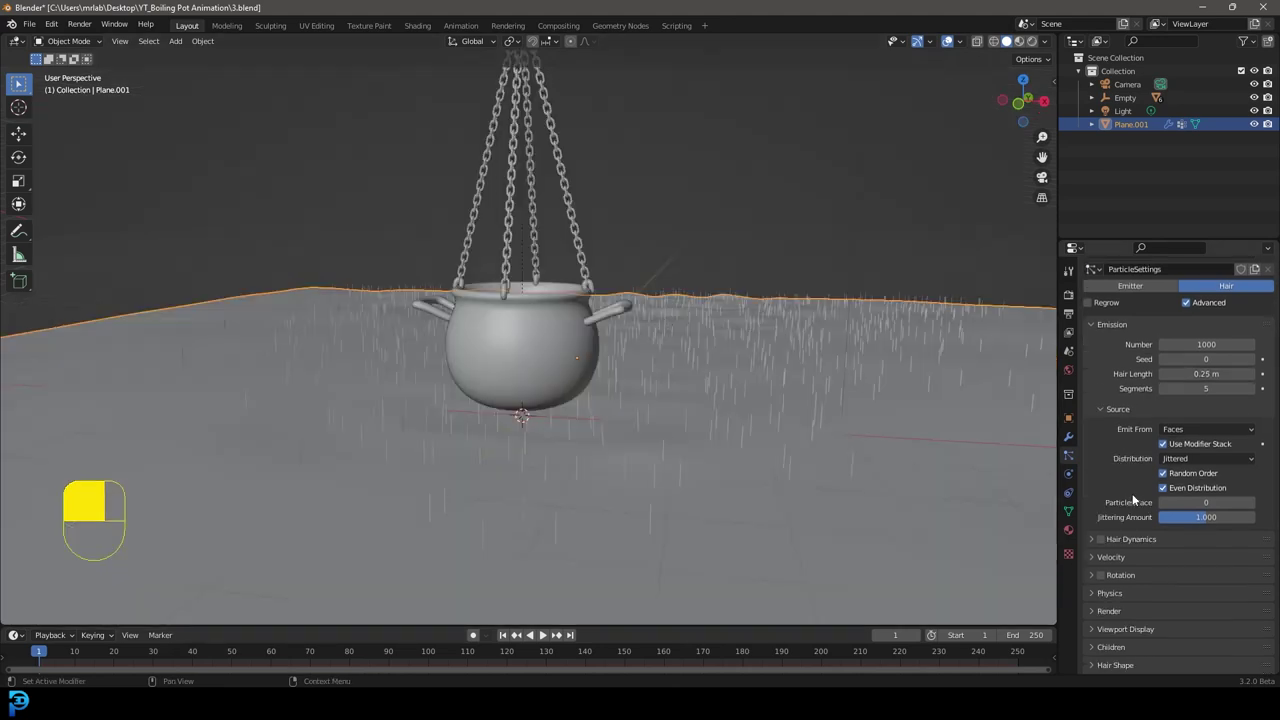
pyautogui.scroll(-2, 1119, 565)
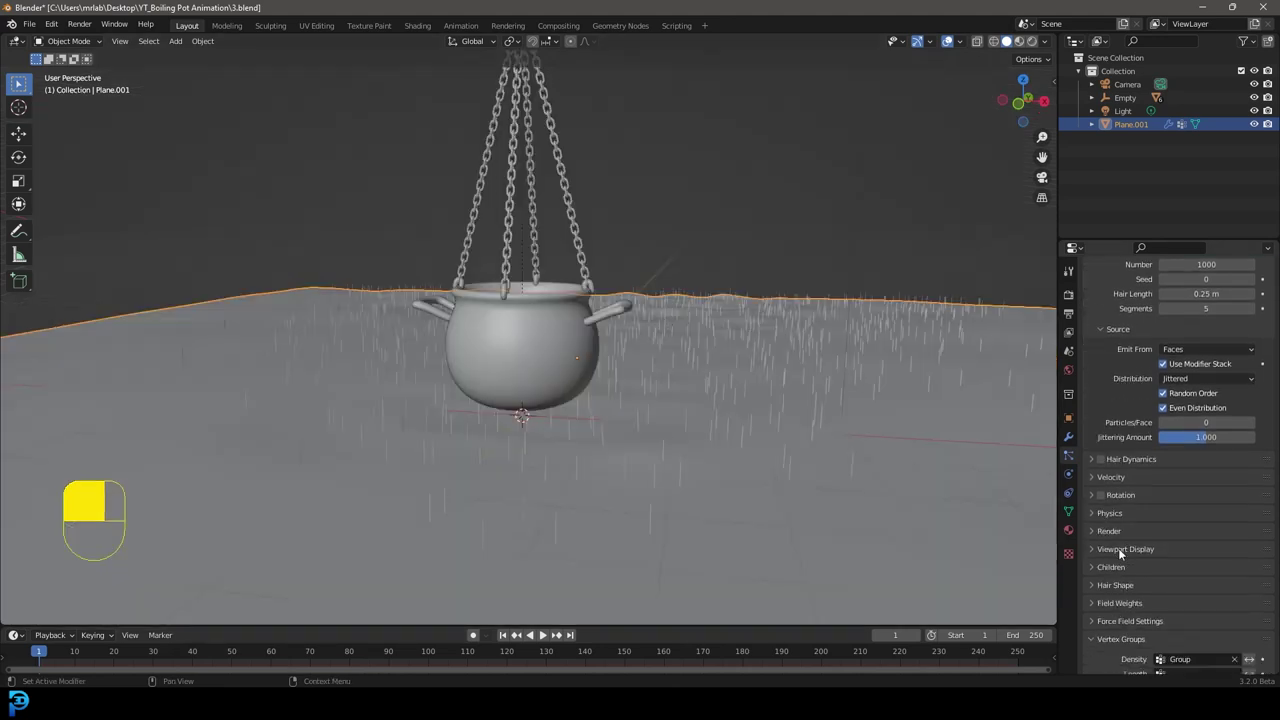
pyautogui.click(1110, 567)
pyautogui.scroll(-2, 1200, 540)
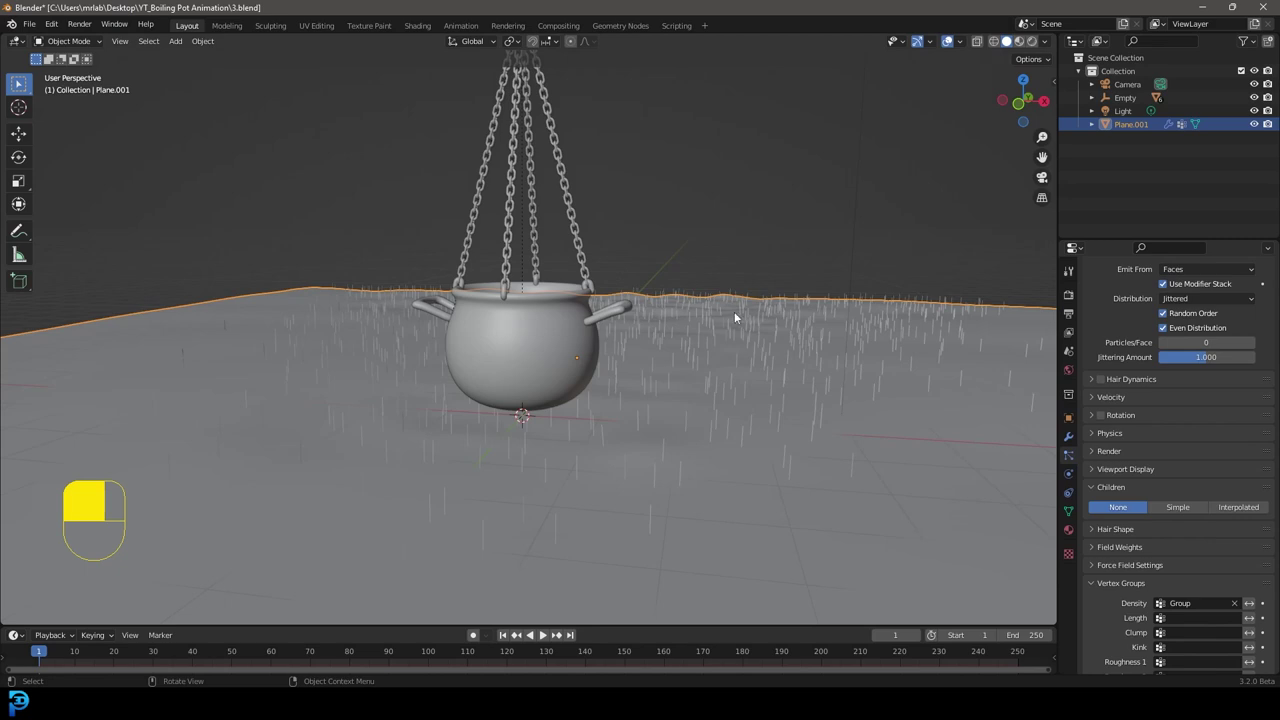
pyautogui.click(1239, 508)
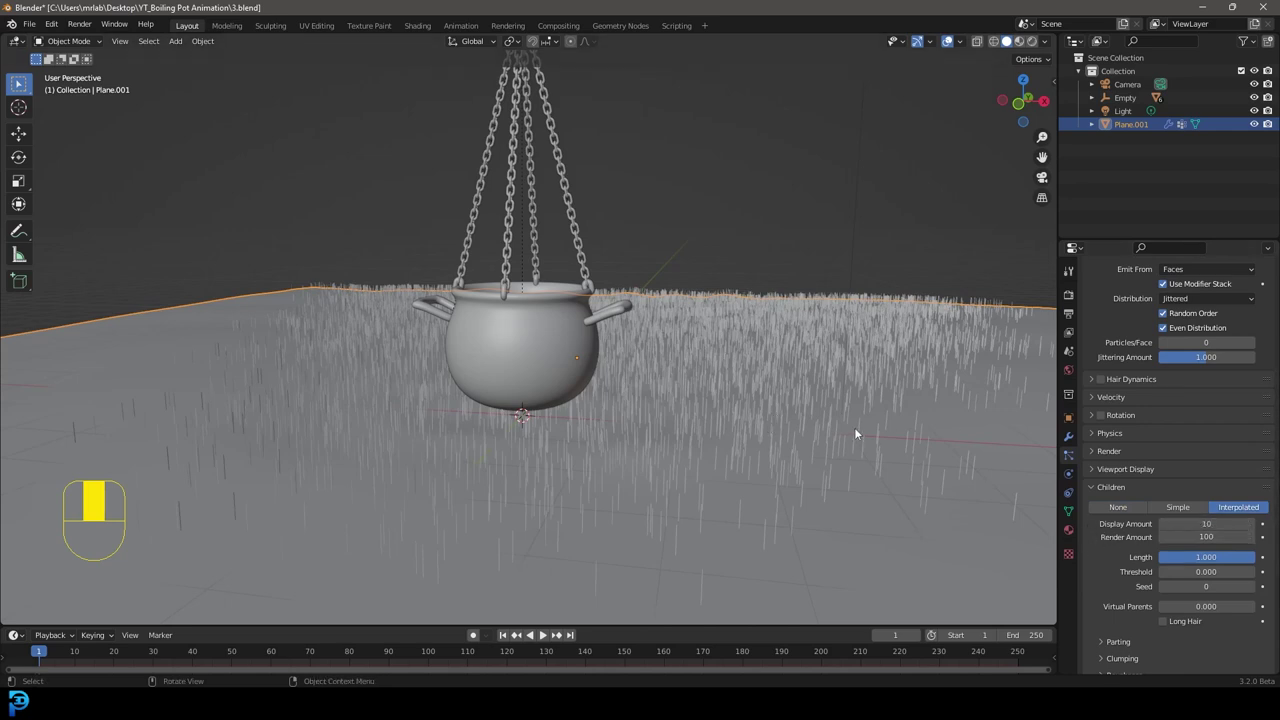
pyautogui.click(1206, 524)
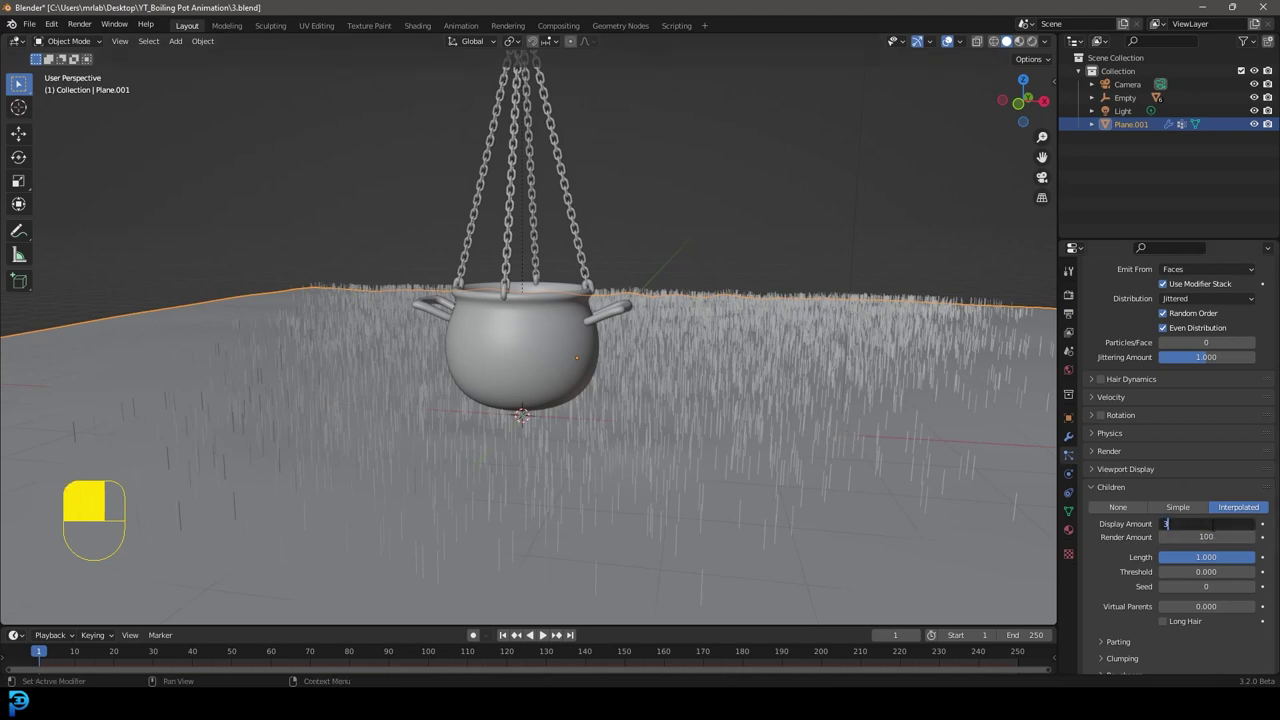
pyautogui.write('100')
pyautogui.press('Return')
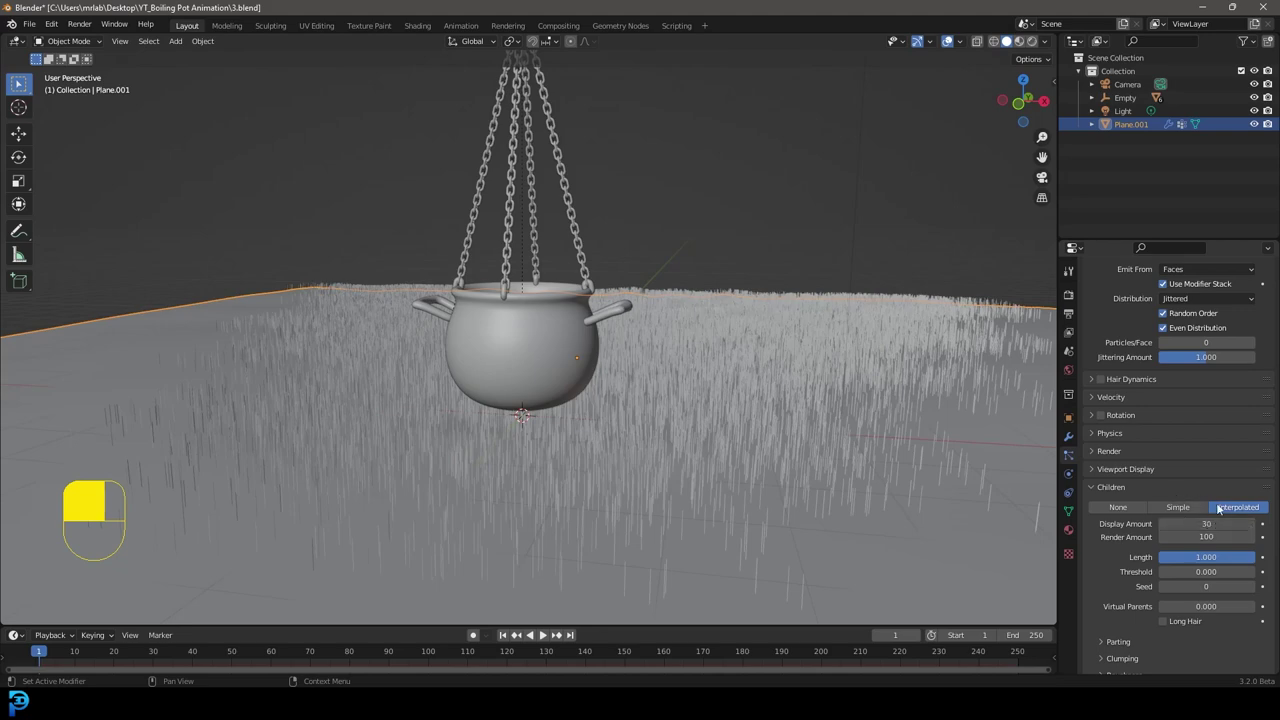
# Enable B-Spline for the hair path in the particle system's render settings.
pyautogui.scroll(-5, 670, 372)
pyautogui.moveTo(670, 372); pyautogui.dragTo(660, 439, button='middle')
pyautogui.scroll(2, 660, 439)
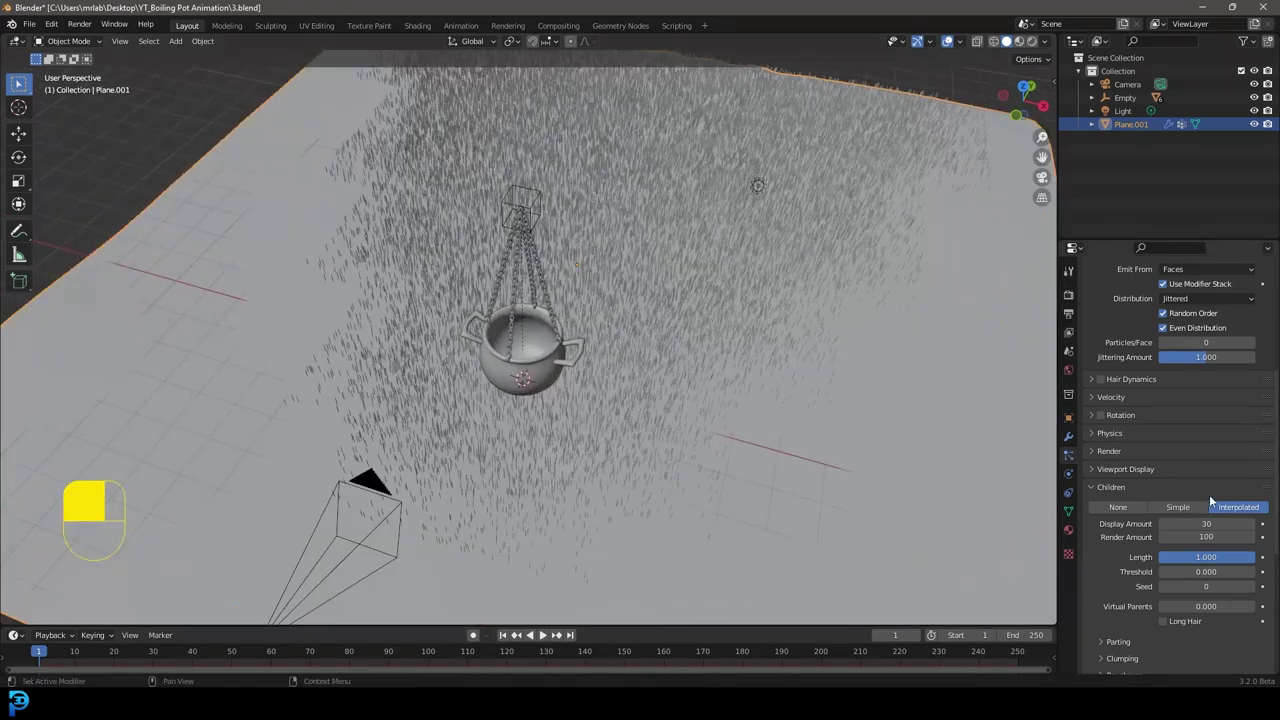
pyautogui.click(1109, 451)
pyautogui.scroll(-2, 1110, 490)
pyautogui.click(1164, 488)
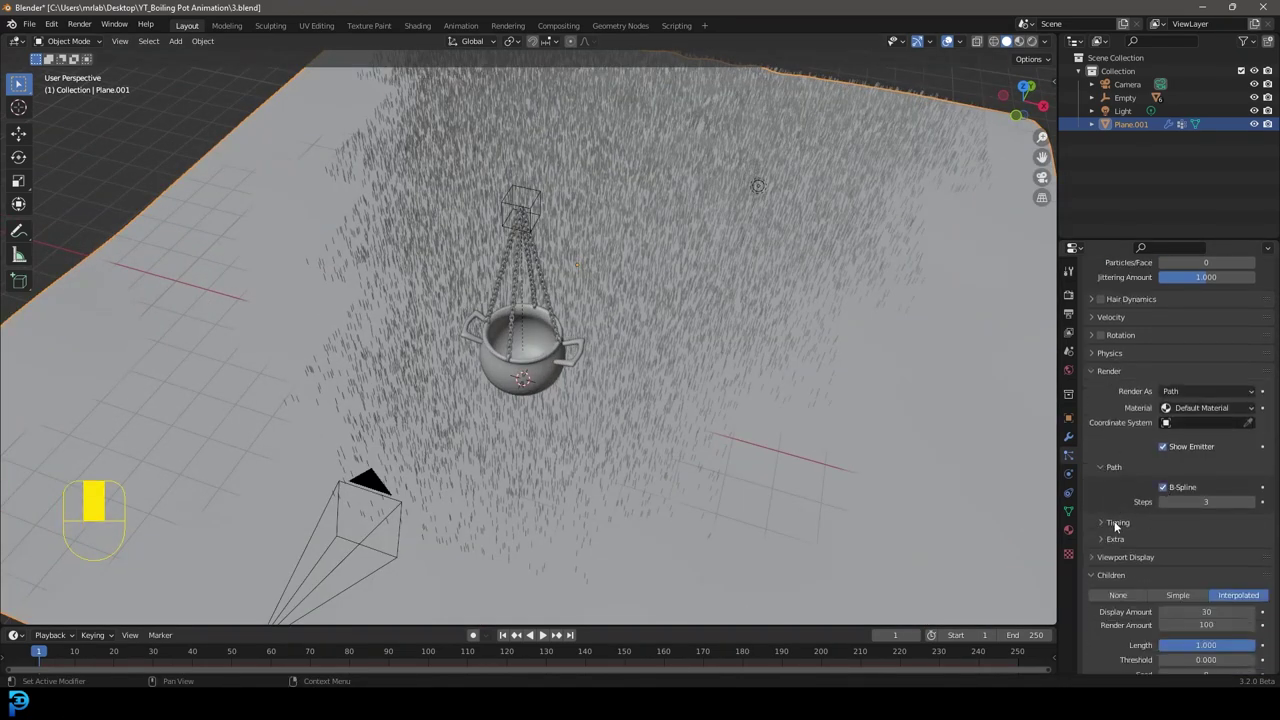
# Examine the hair's path, Viewport Display and children settings alongside the hair coverage around the pot.
pyautogui.scroll(-5, 1117, 523)
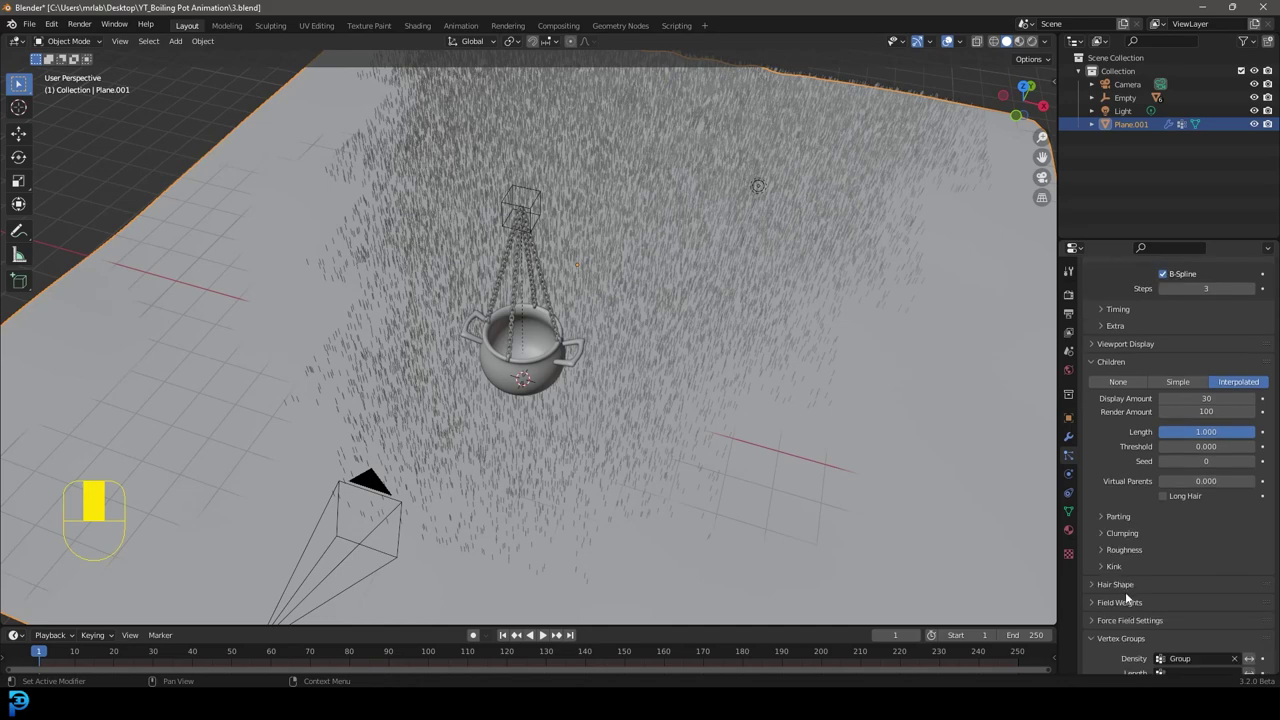
pyautogui.scroll(6, 1125, 590)
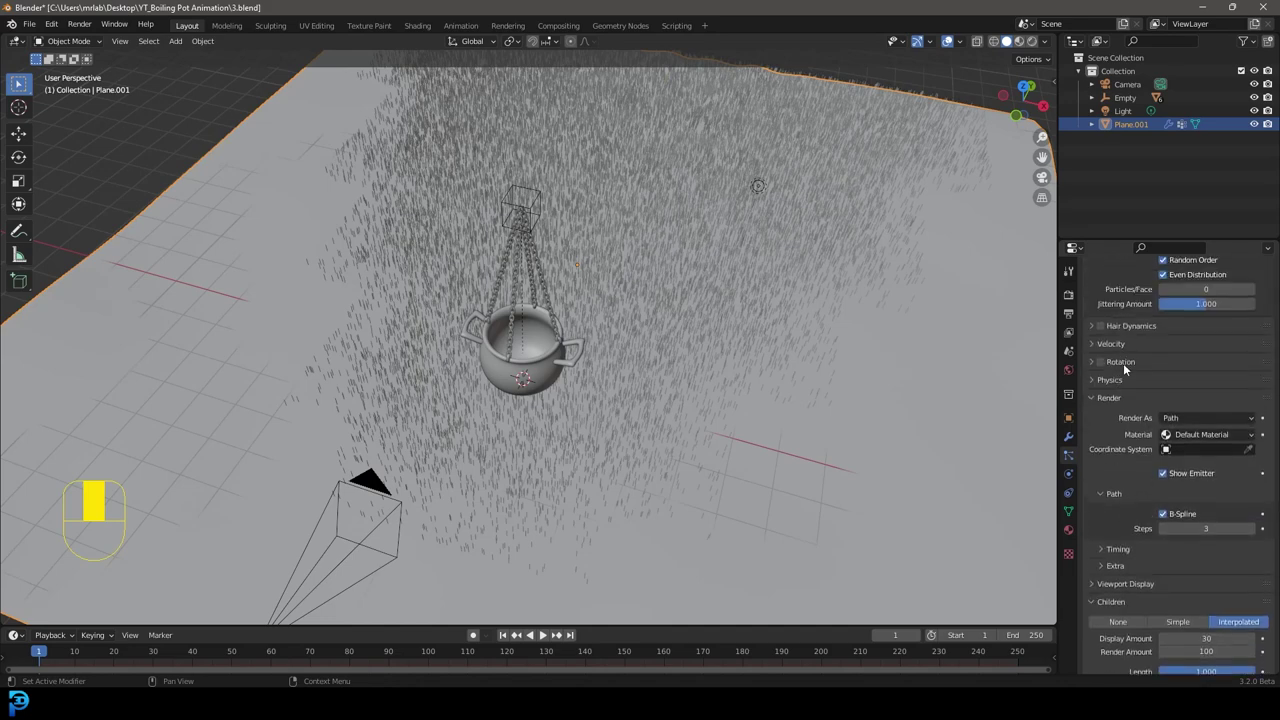
pyautogui.scroll(-3, 1112, 450)
pyautogui.click(1110, 476)
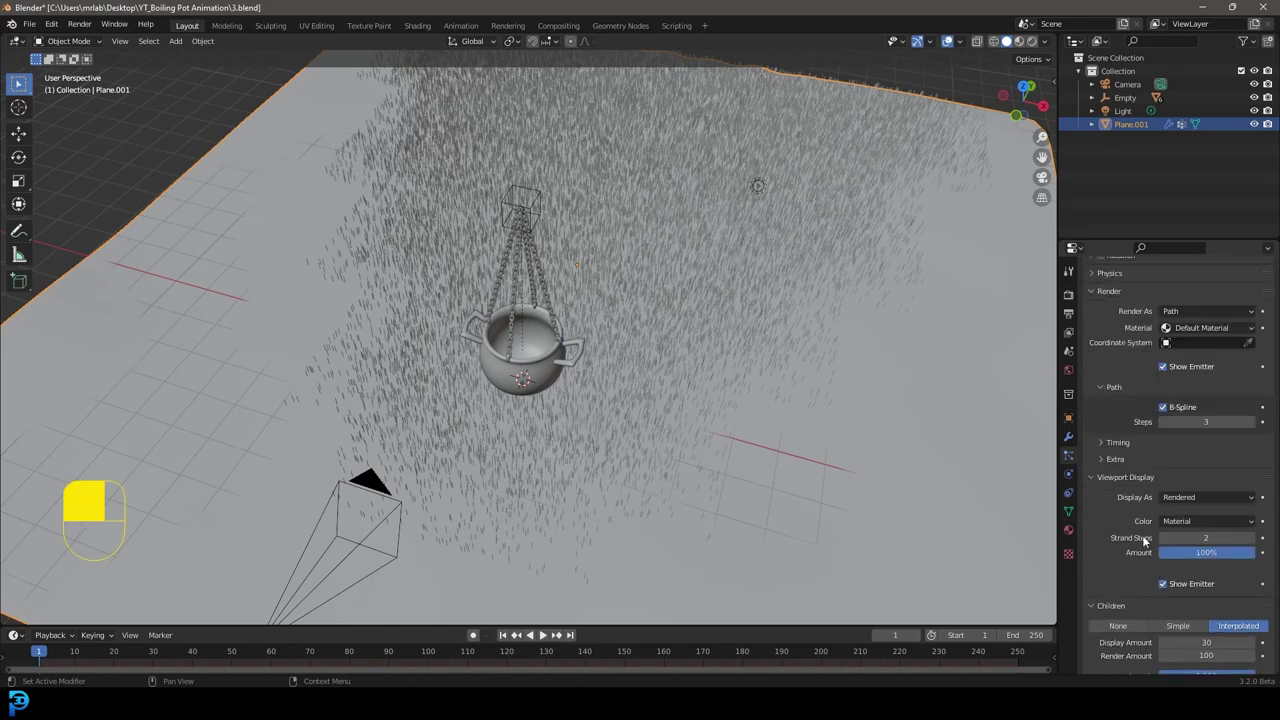
pyautogui.click(1122, 478)
pyautogui.scroll(-3, 1145, 476)
pyautogui.scroll(1, 741, 412)
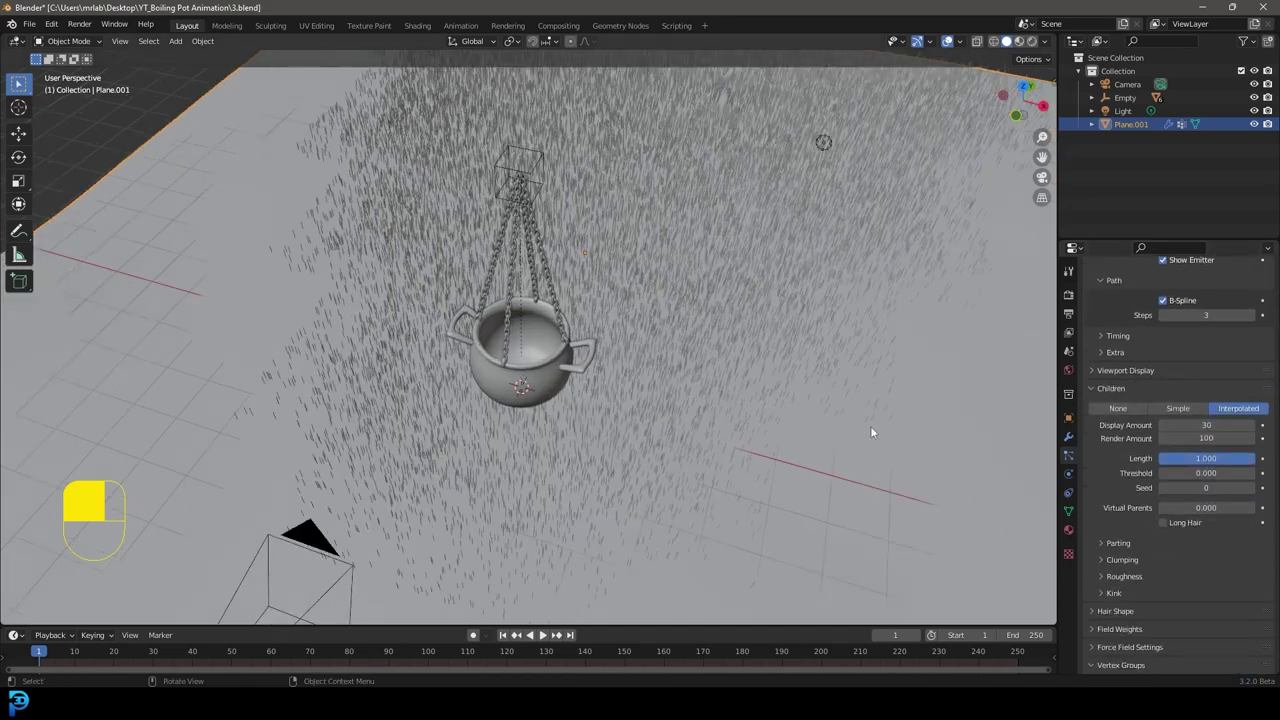
pyautogui.scroll(3, 672, 432)
# Through the camera, set the child hair's Roughness to Uniform 0.057 with Size 1.079, and Endpoint 0.034.
pyautogui.press('KP_0')
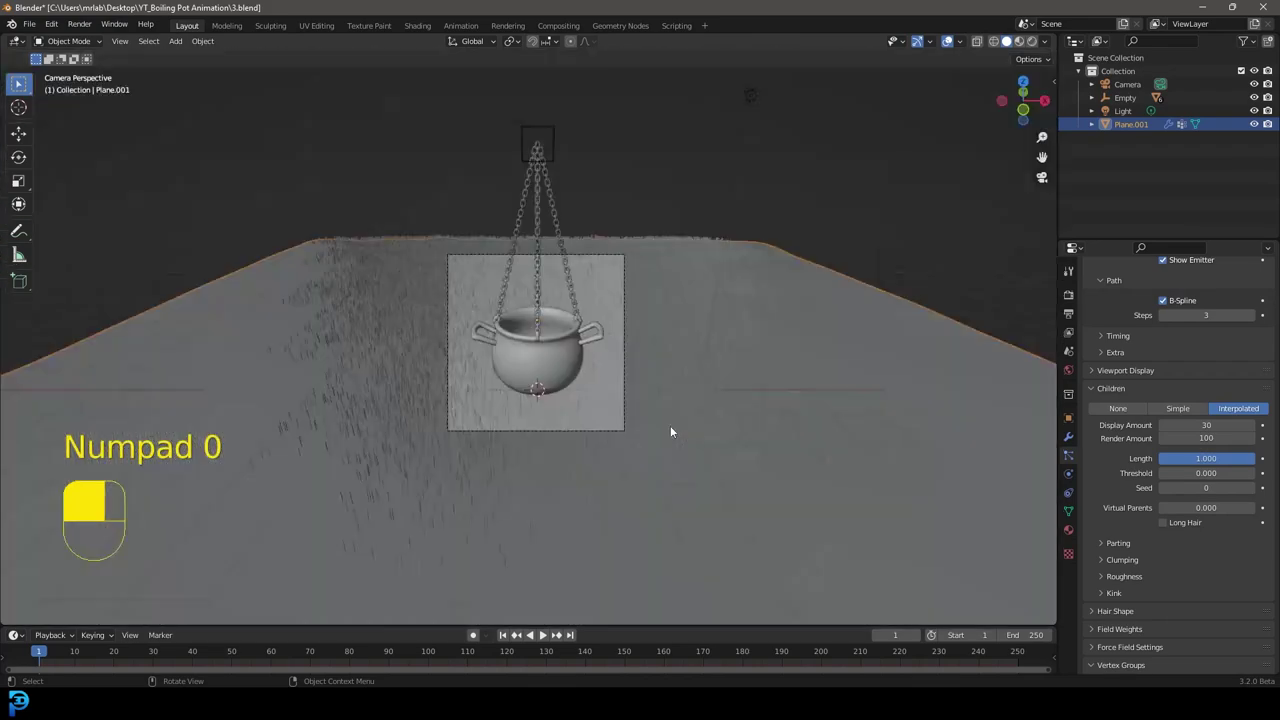
pyautogui.scroll(-2, 1153, 486)
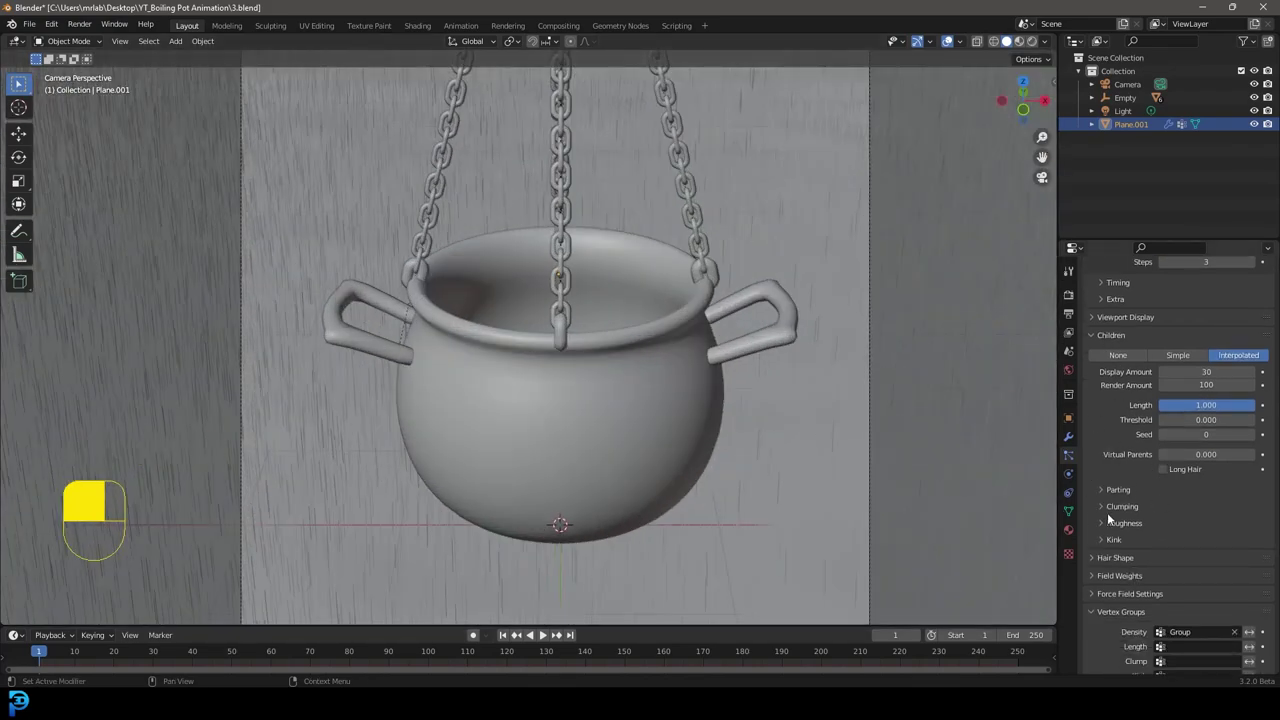
pyautogui.click(1106, 521)
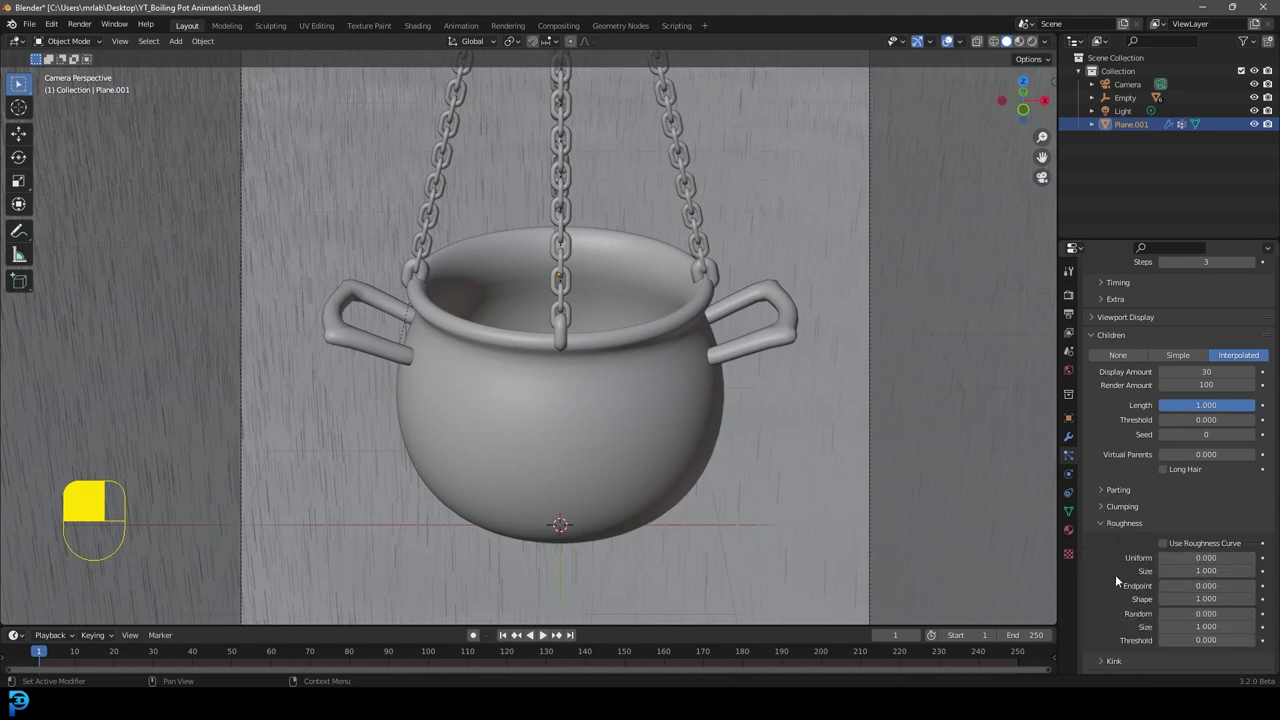
pyautogui.scroll(-2, 1110, 521)
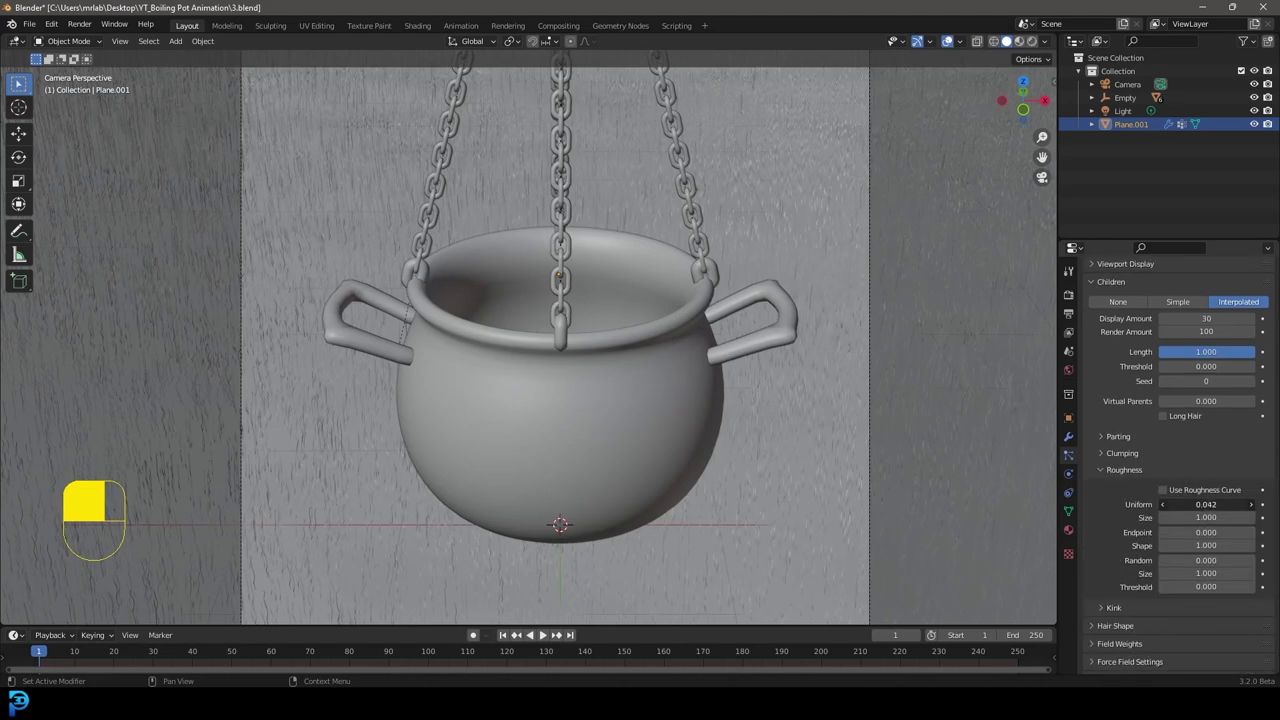
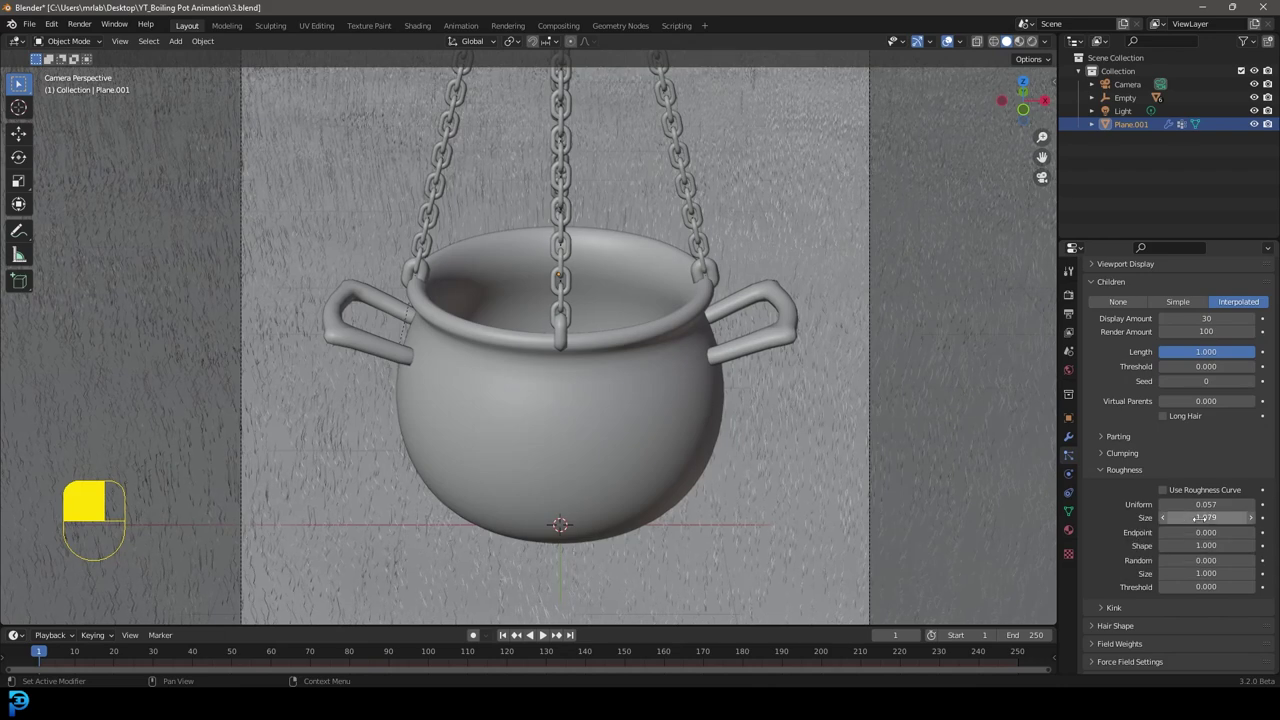
pyautogui.moveTo(1186, 533); pyautogui.dragTo(1216, 533)
# Set the child hair's Random roughness to 0.111 and its Uniform roughness to 0.011, checking the ground in the camera view.
pyautogui.scroll(-2, 691, 473)
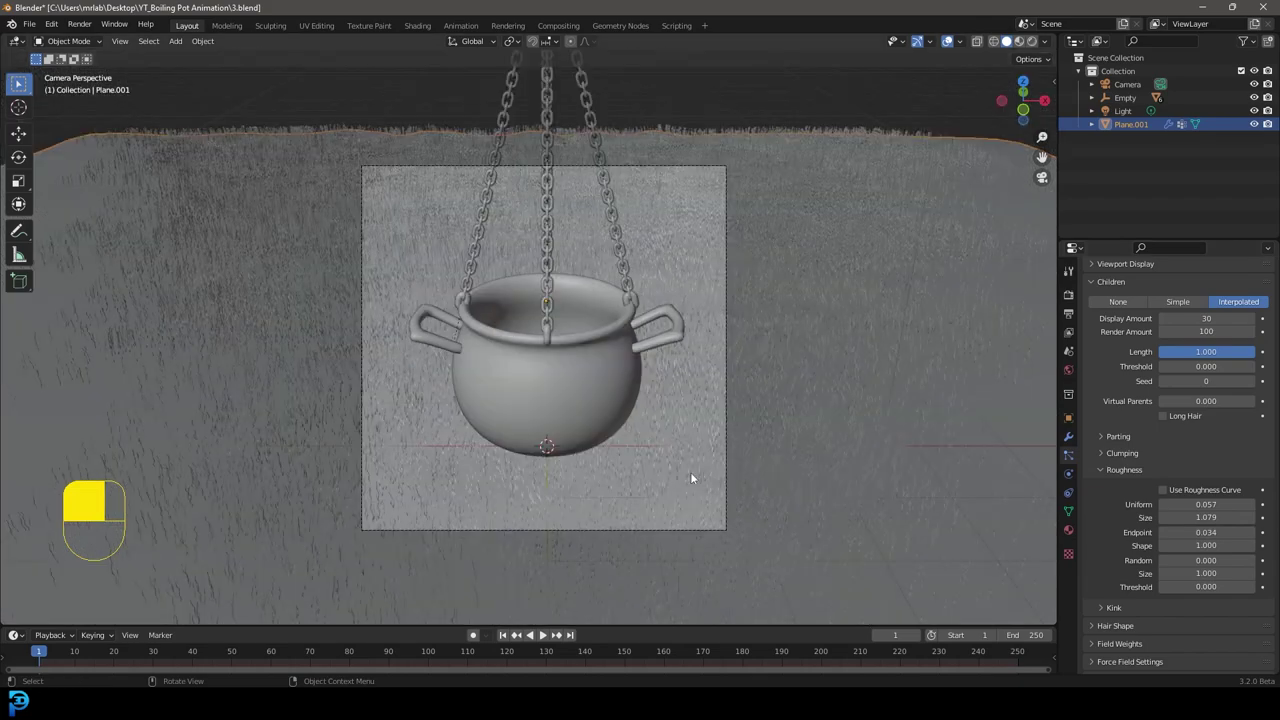
pyautogui.scroll(2, 685, 470)
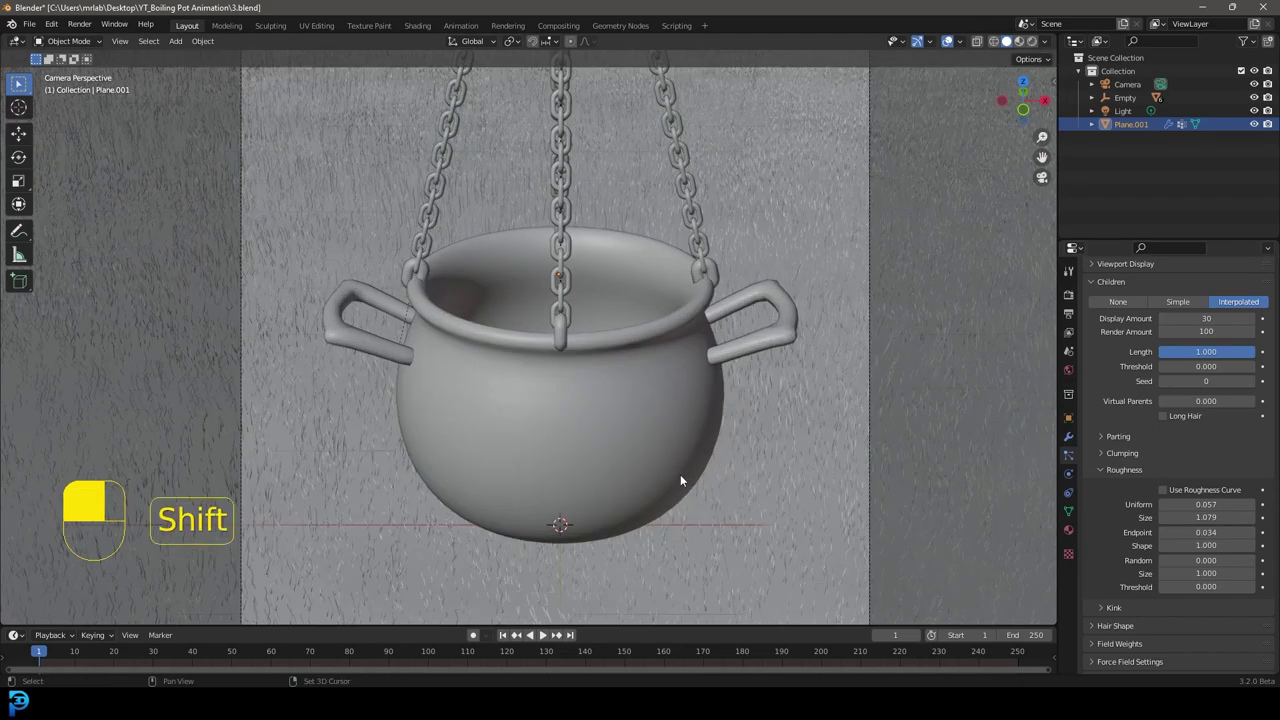
pyautogui.keyDown('shift'); pyautogui.moveTo(680, 473); pyautogui.dragTo(748, 284, button='middle'); pyautogui.keyUp('shift')
pyautogui.scroll(3, 606, 423)
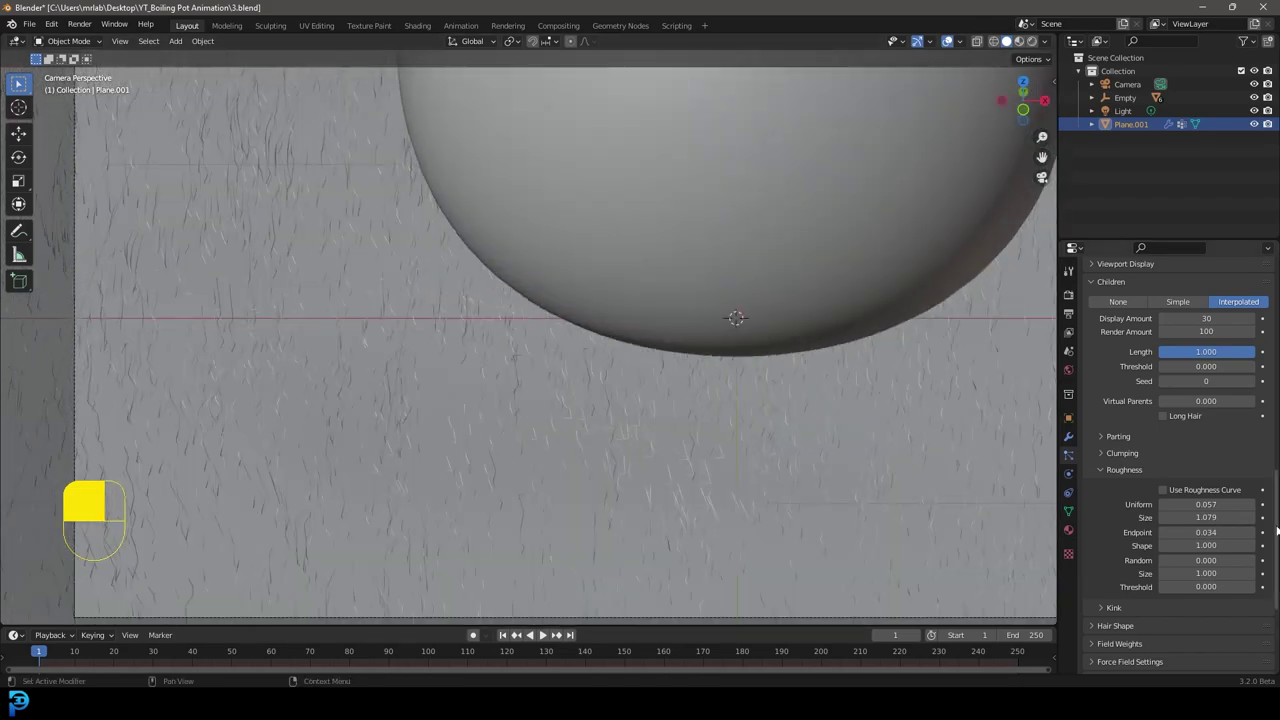
pyautogui.moveTo(1206, 560); pyautogui.dragTo(1247, 560)
pyautogui.moveTo(1206, 504); pyautogui.dragTo(1190, 504)
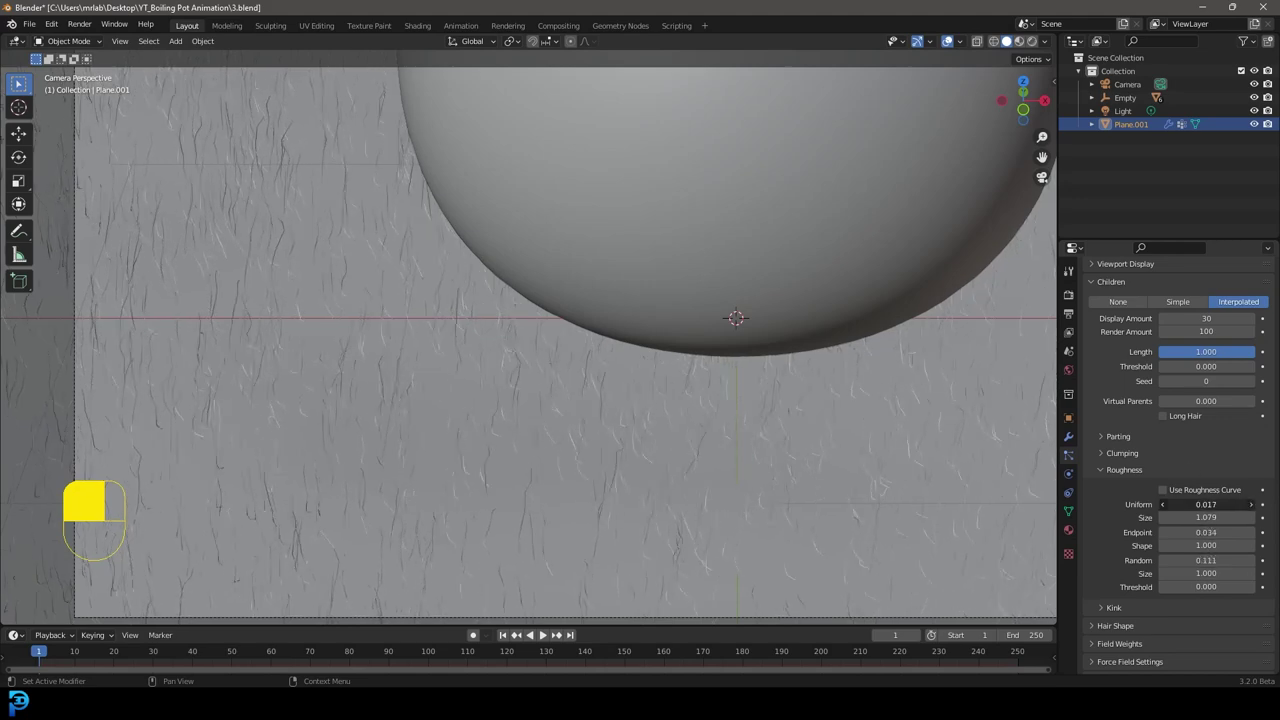
pyautogui.scroll(-5, 565, 449)
pyautogui.keyDown('shift'); pyautogui.moveTo(585, 304); pyautogui.dragTo(551, 450, button='middle'); pyautogui.keyUp('shift')
pyautogui.scroll(-1, 620, 325)
pyautogui.scroll(1, 617, 354)
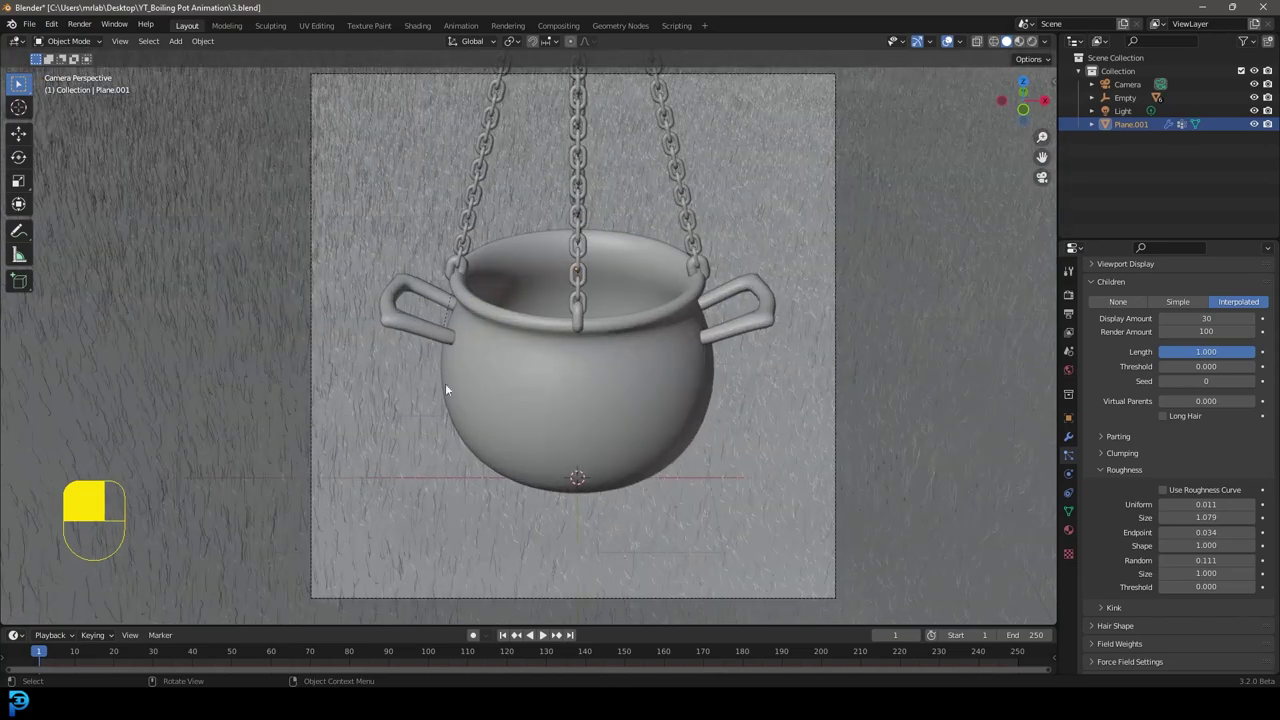
# Keep Eevee as the render engine and enable Ambient Occlusion and Screen Space Reflections for the scene.
pyautogui.click(1069, 295)
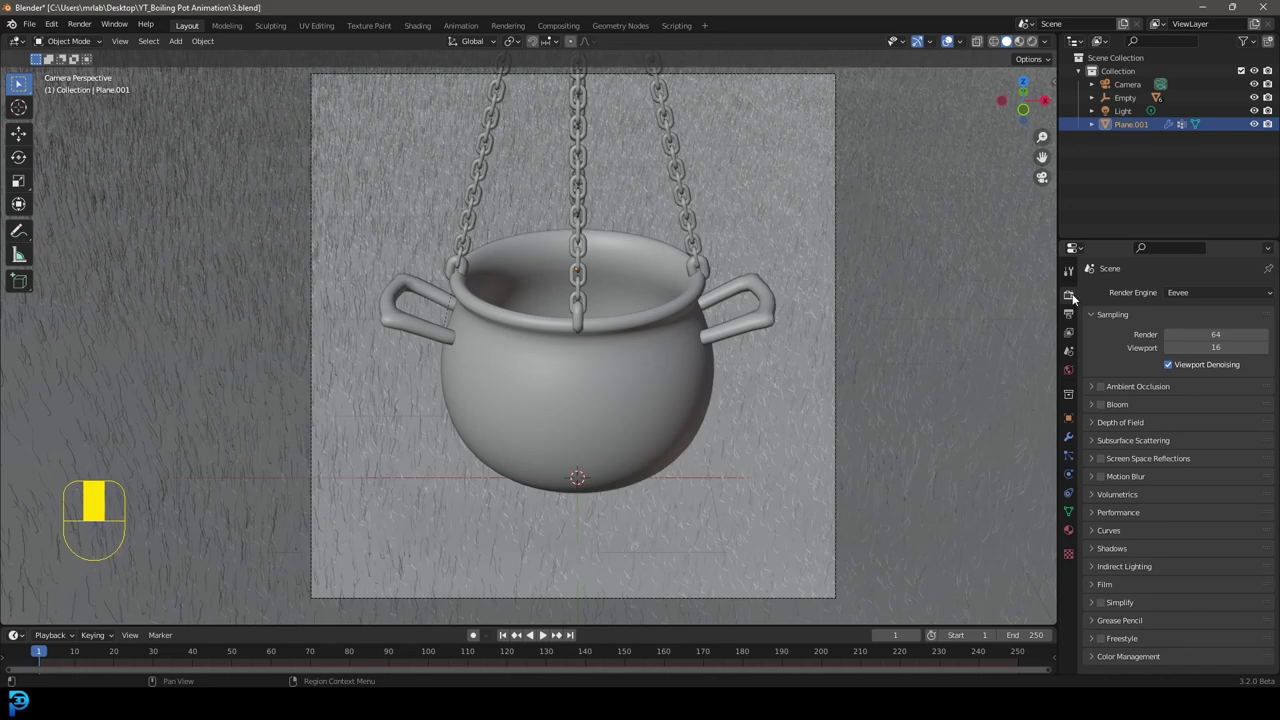
pyautogui.click(1205, 292)
pyautogui.click(1189, 342)
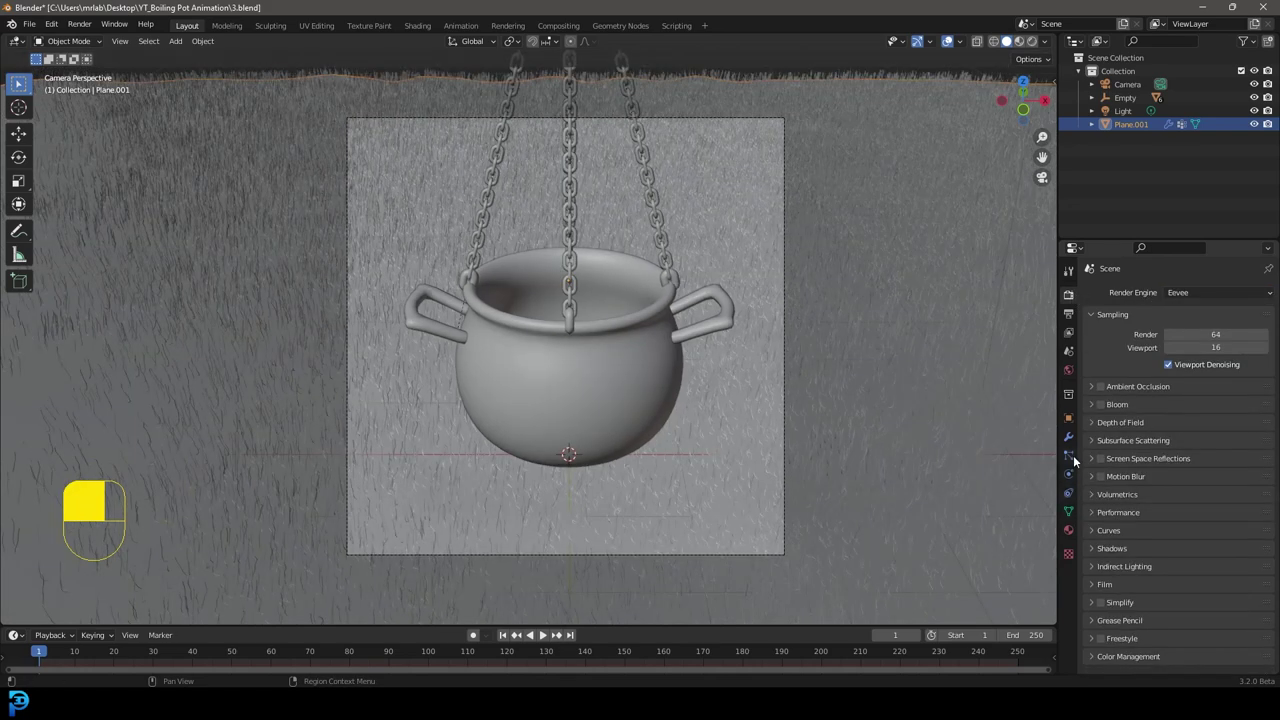
pyautogui.click(1068, 455)
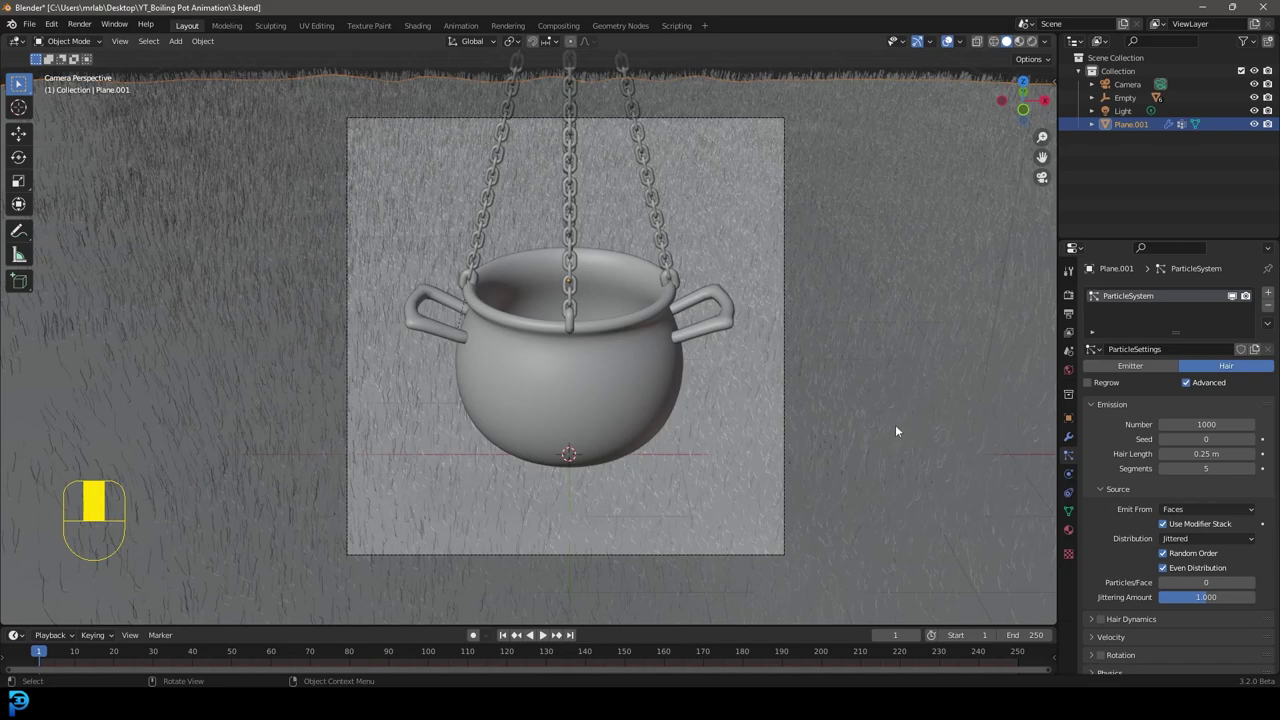
pyautogui.click(1069, 296)
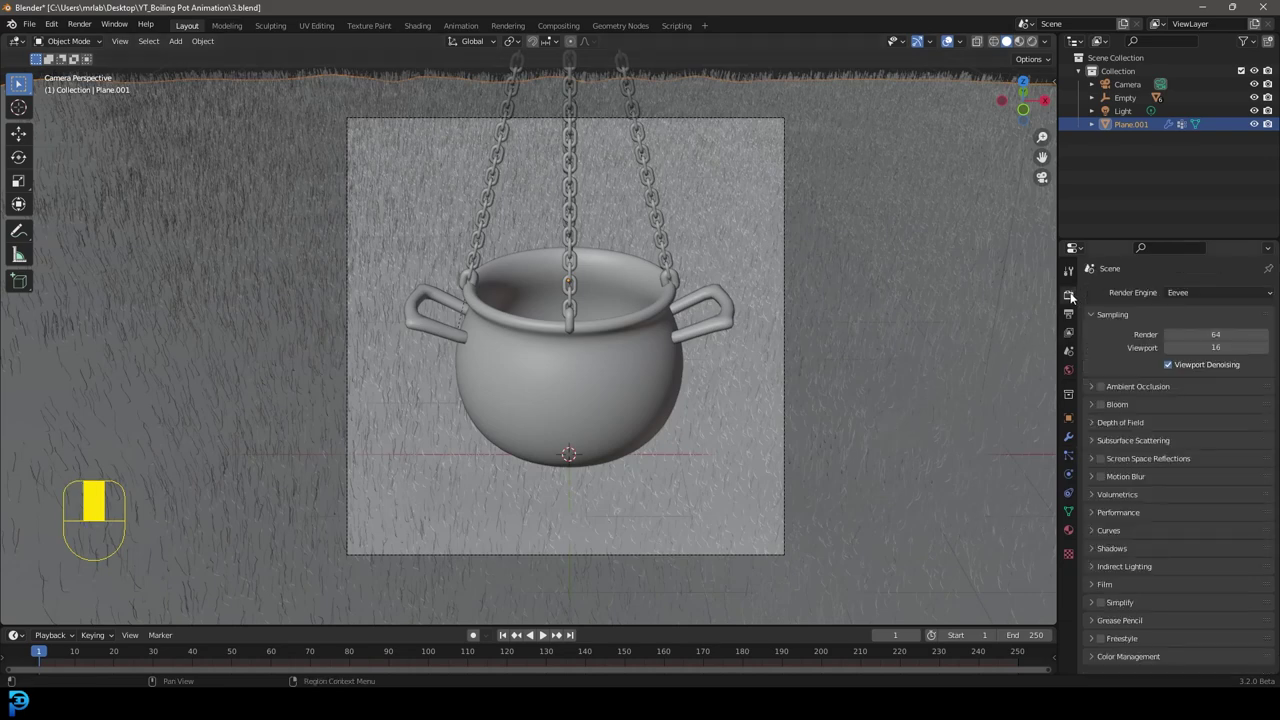
pyautogui.click(1100, 386)
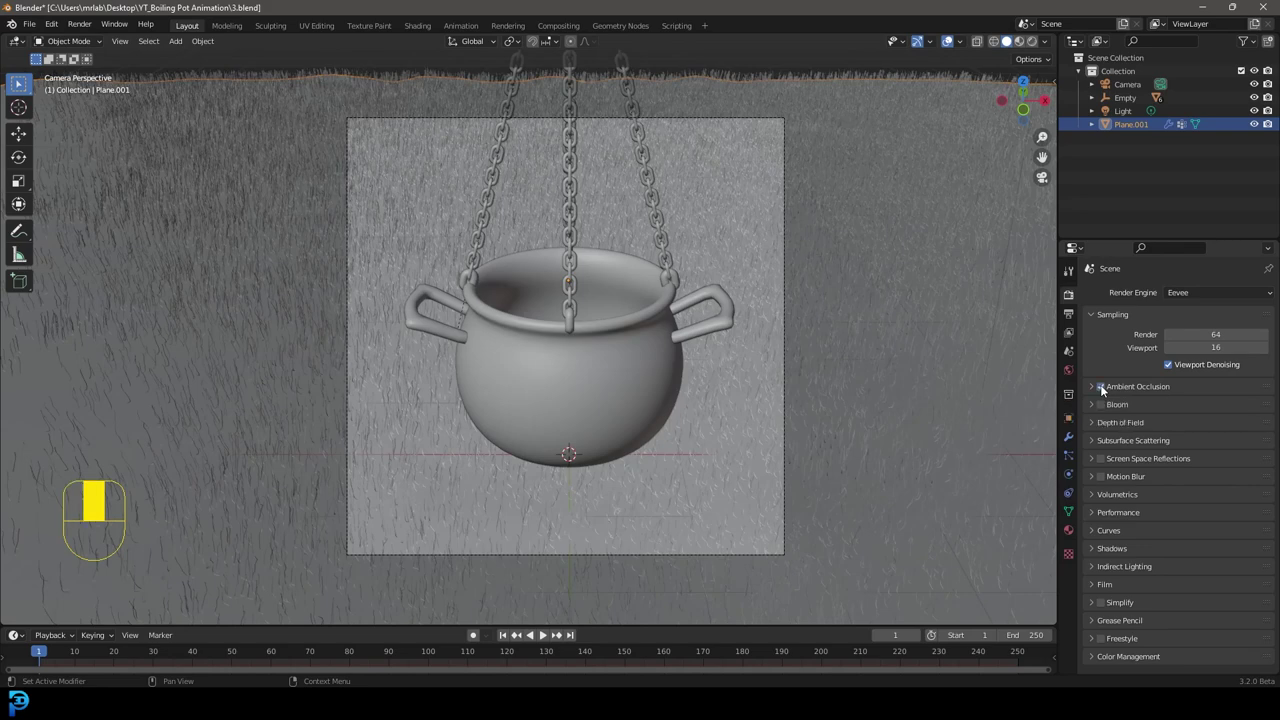
pyautogui.click(1101, 458)
# Add an area light and raise it about 6.36 m along Z above the pot.
pyautogui.scroll(-2, 660, 465)
pyautogui.hotkey('shift', 'a')
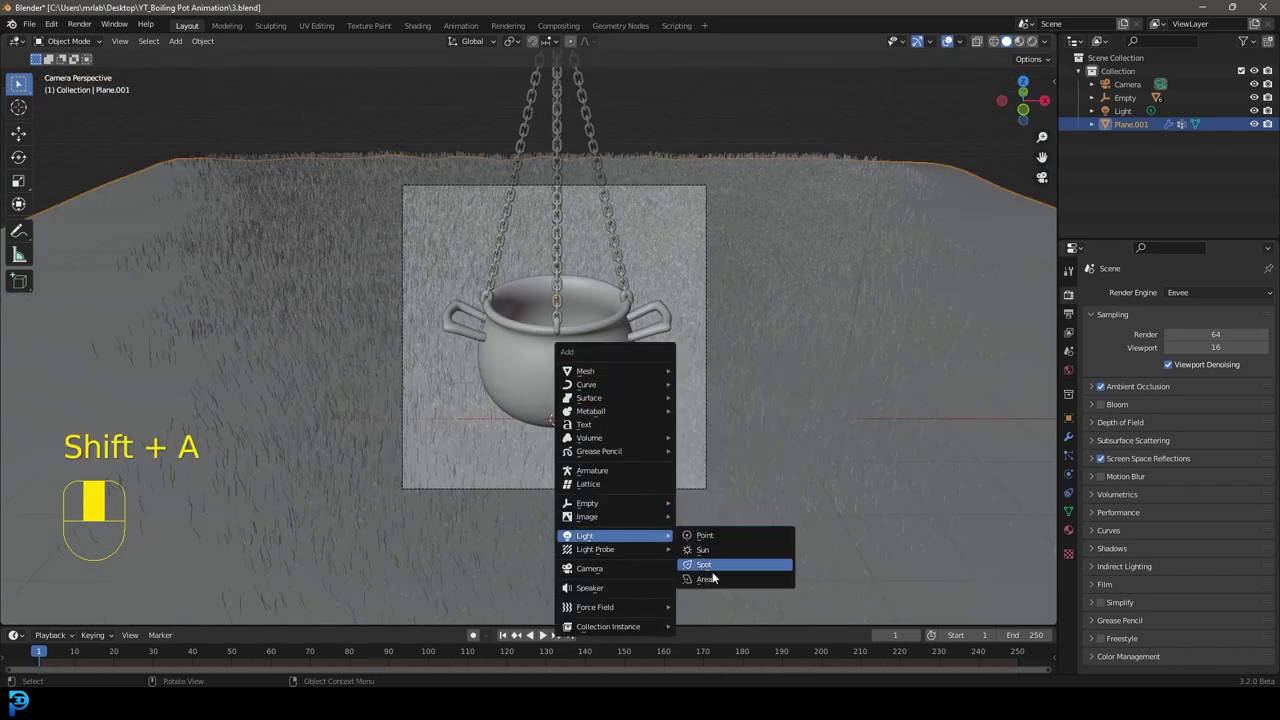
pyautogui.click(708, 579)
pyautogui.press('g')
pyautogui.press('z')
pyautogui.click(679, 561)
pyautogui.scroll(-3, 700, 420)
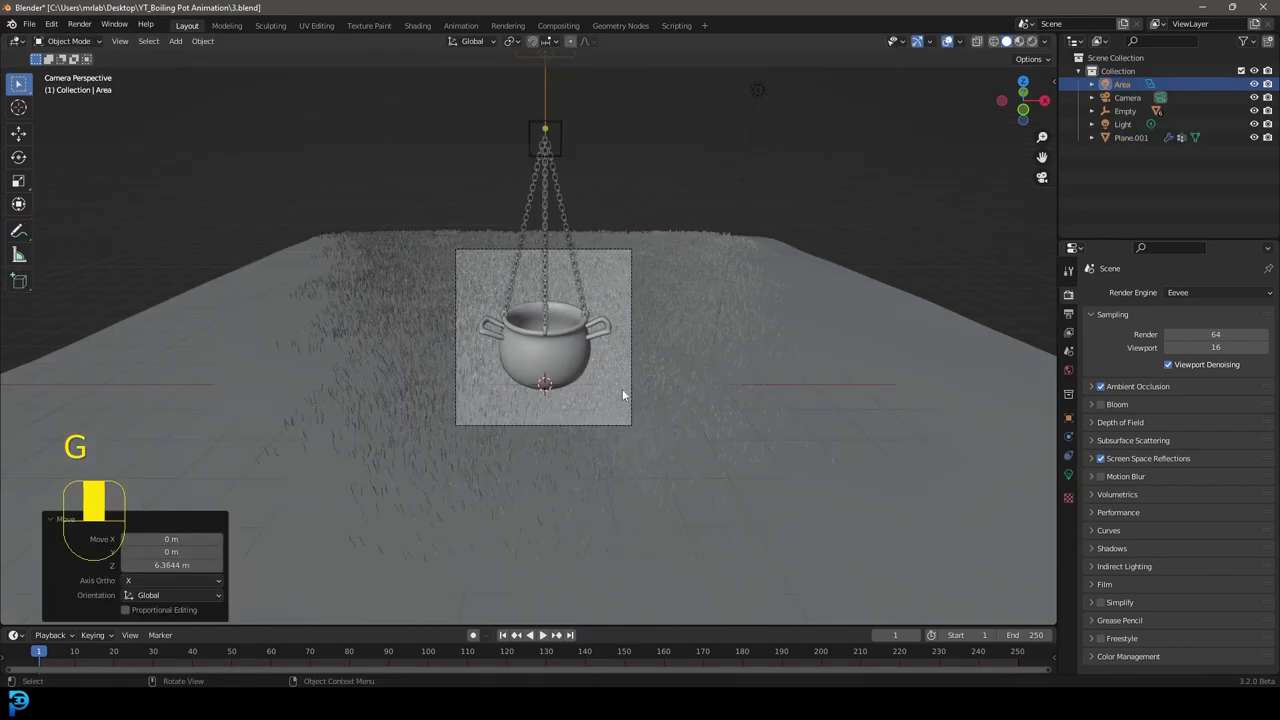
# Set the area light's Power to 255.4 W and Size to 2.38 m, and preview the rendered scene through the camera.
pyautogui.click(1069, 475)
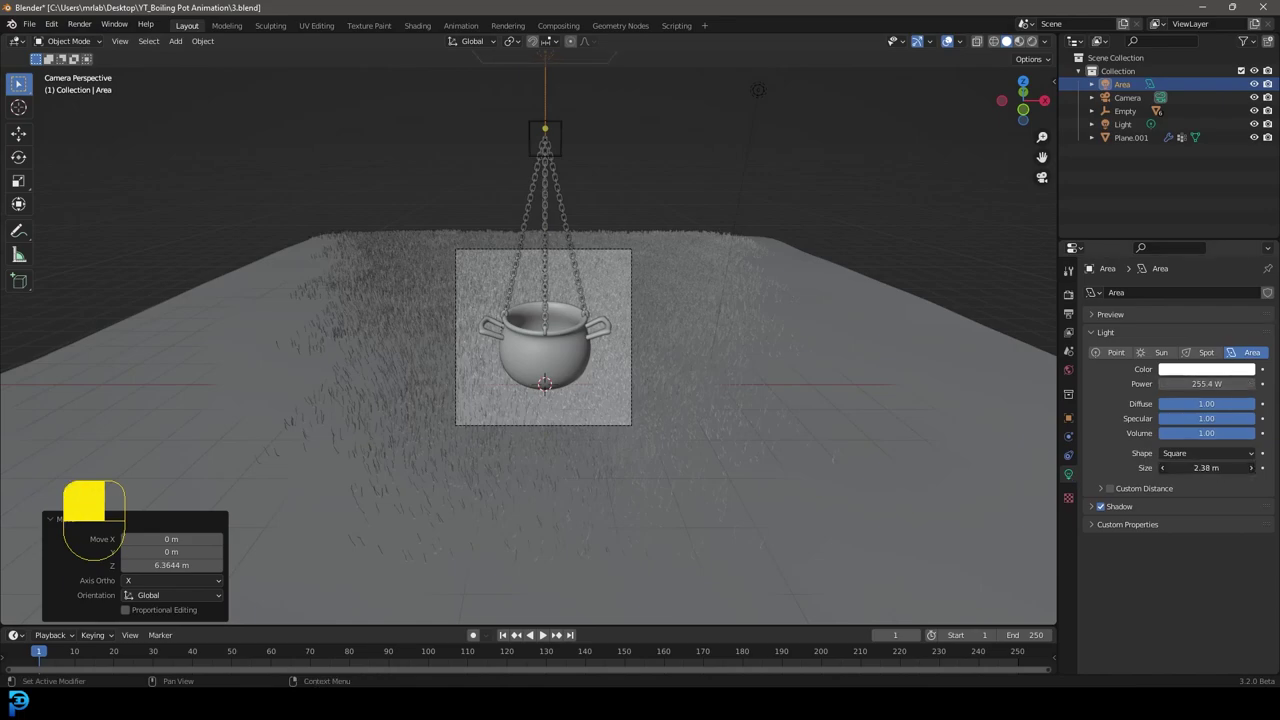
pyautogui.moveTo(596, 222); pyautogui.dragTo(605, 254, button='middle')
pyautogui.scroll(-8, 605, 255)
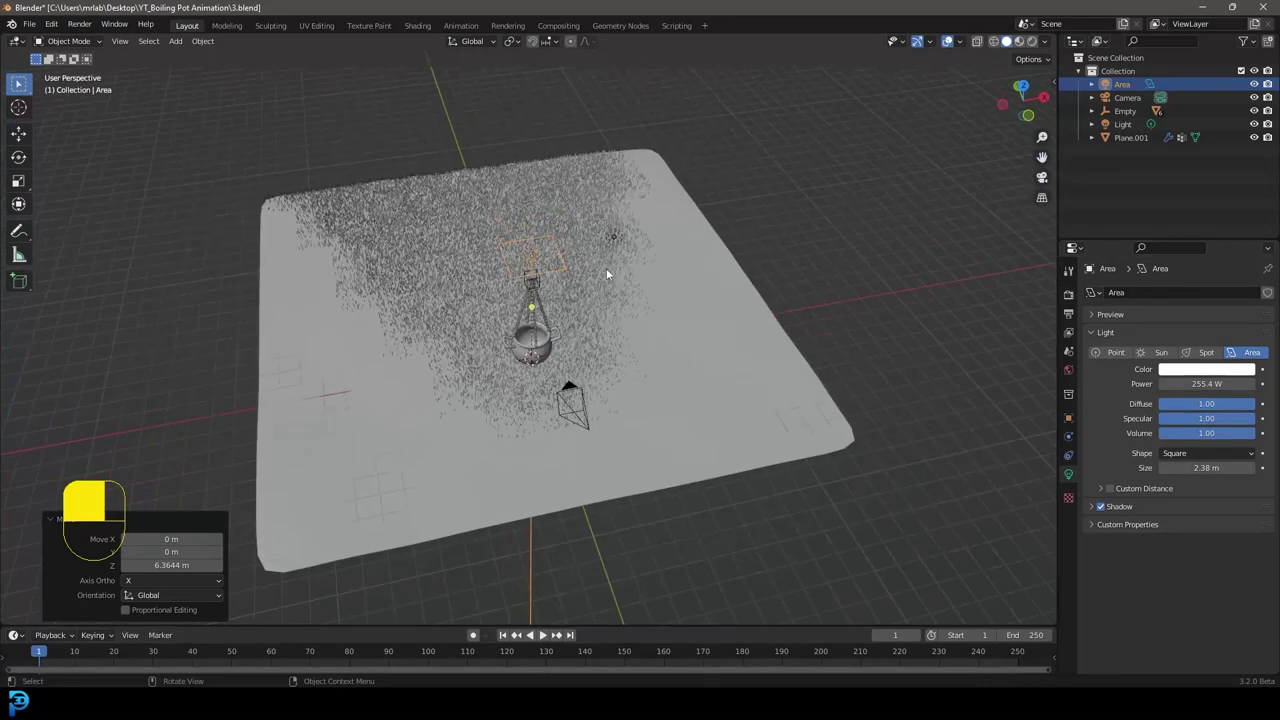
pyautogui.scroll(4, 606, 274)
pyautogui.press('z')
pyautogui.press('KP_0')
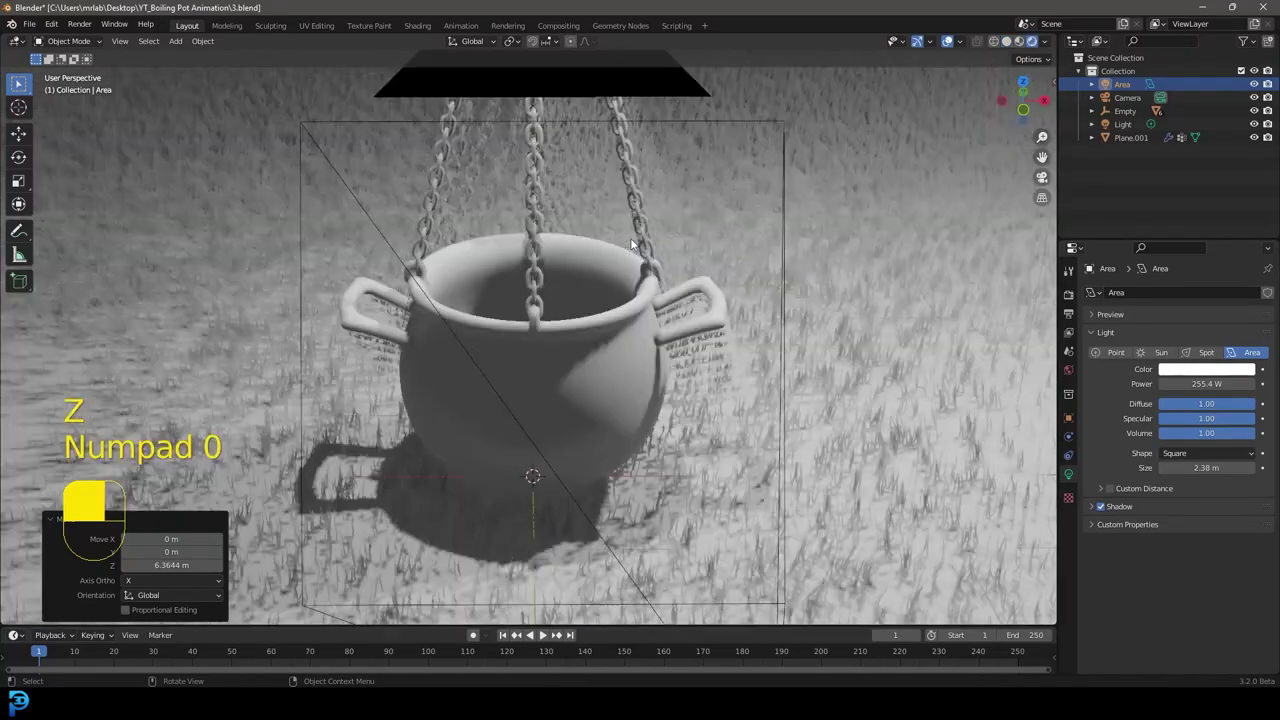
pyautogui.scroll(7, 622, 256)
pyautogui.scroll(-4, 655, 312)
# Move the area light about 3.22 m in X, -0.89 m in Y and -1.97 m in Z, and rotate it about 53.7° toward the pot.
pyautogui.press('g')
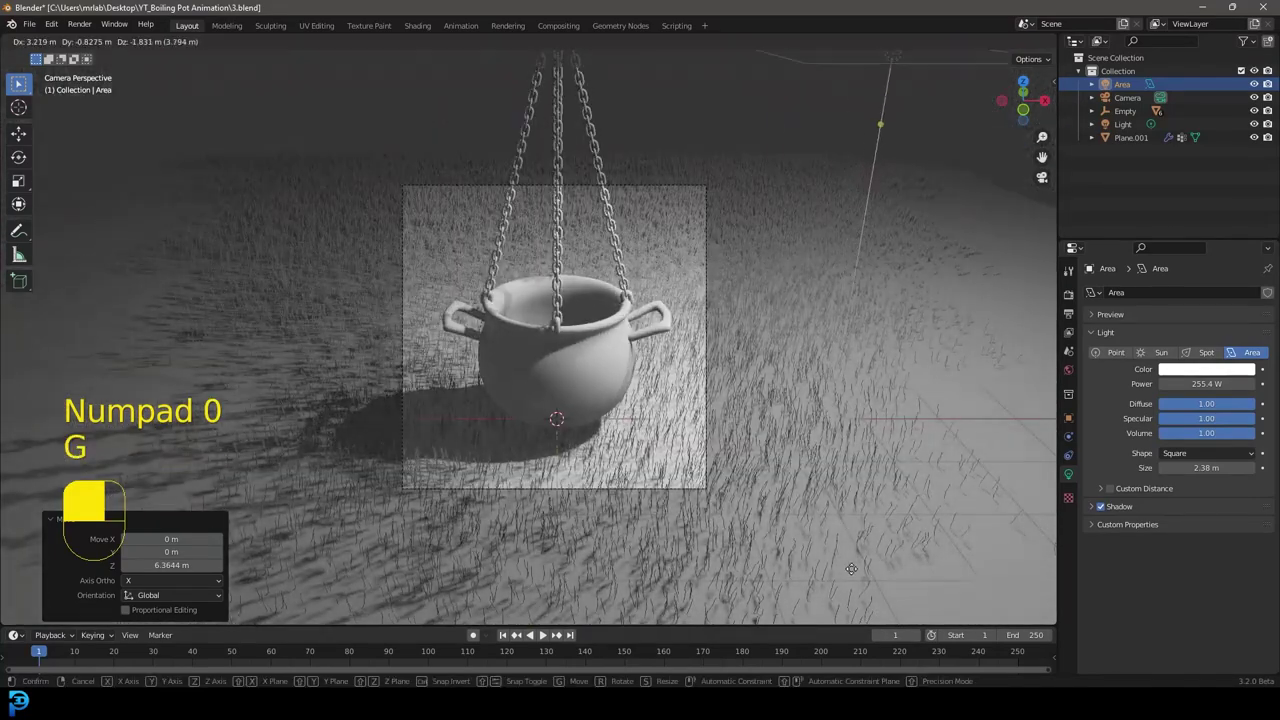
pyautogui.click(851, 569)
pyautogui.press('r')
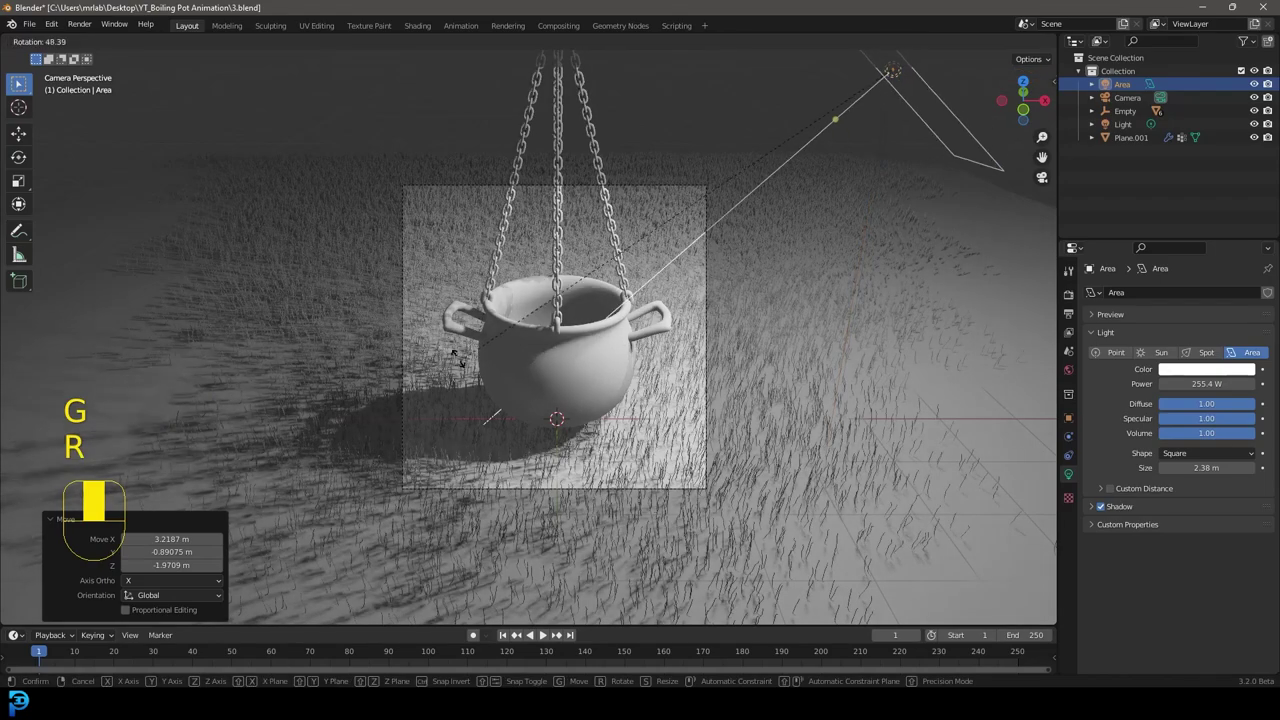
pyautogui.click(590, 325)
pyautogui.scroll(5, 600, 405)
pyautogui.scroll(-2, 301, 374)
pyautogui.scroll(1, 616, 463)
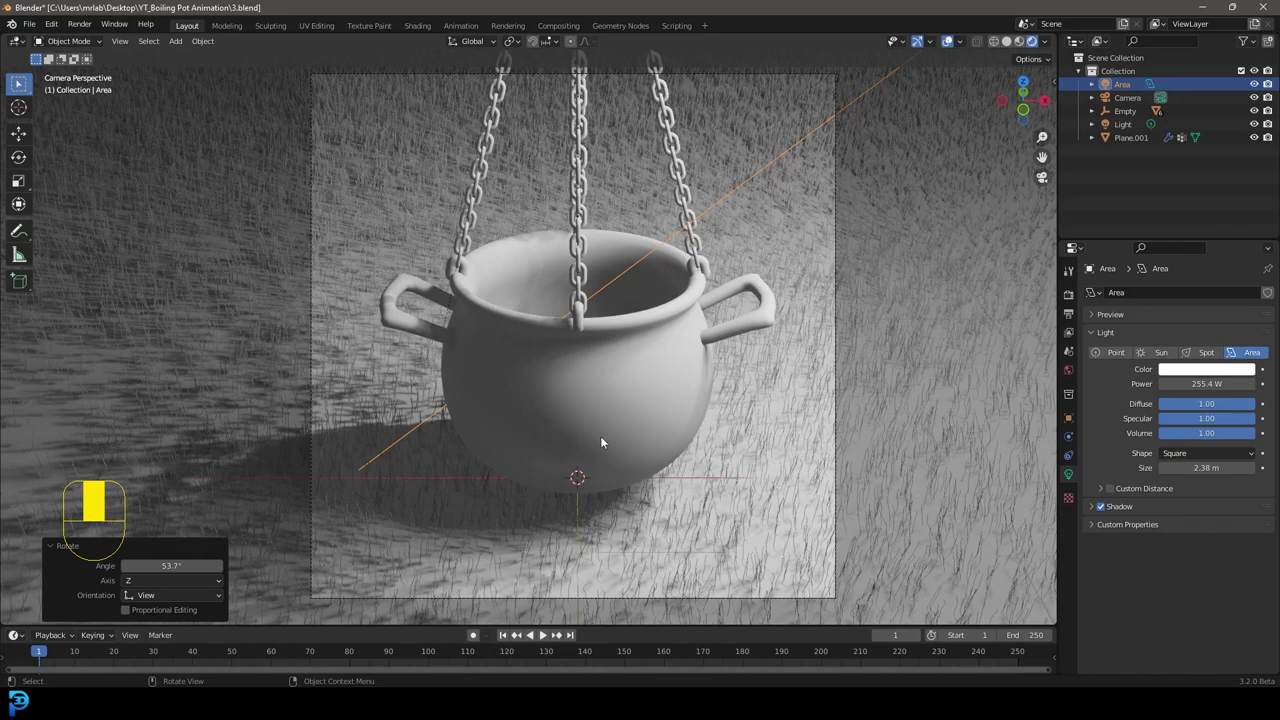
# In solid shading, add a cube mesh beneath the pot and subdivide all of it in Edit Mode.
pyautogui.scroll(-2, 608, 422)
pyautogui.moveTo(610, 418)
pyautogui.mouseDown(button='middle')
pyautogui.moveTo(604, 446)
pyautogui.moveTo(609, 385)
pyautogui.mouseUp(button='middle')
pyautogui.press('z')
pyautogui.scroll(-6, 571, 417)
pyautogui.scroll(5, 605, 356)
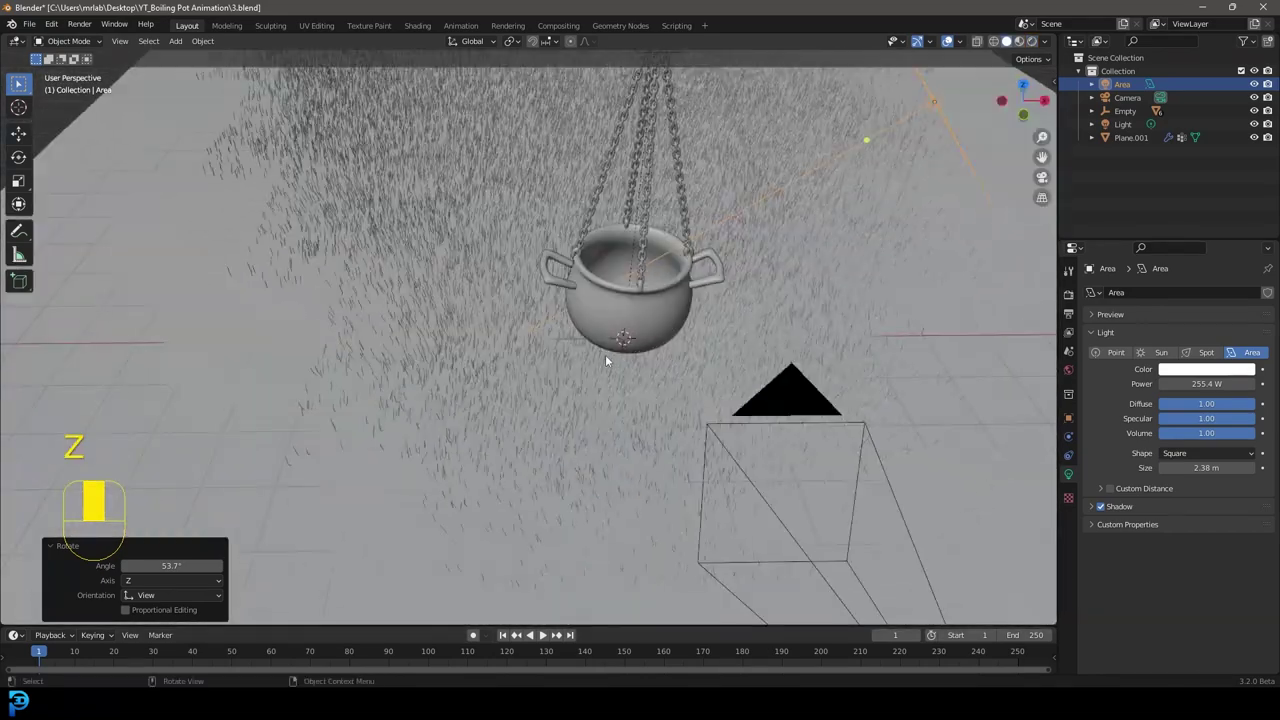
pyautogui.hotkey('shift', 'a')
pyautogui.moveTo(565, 190)
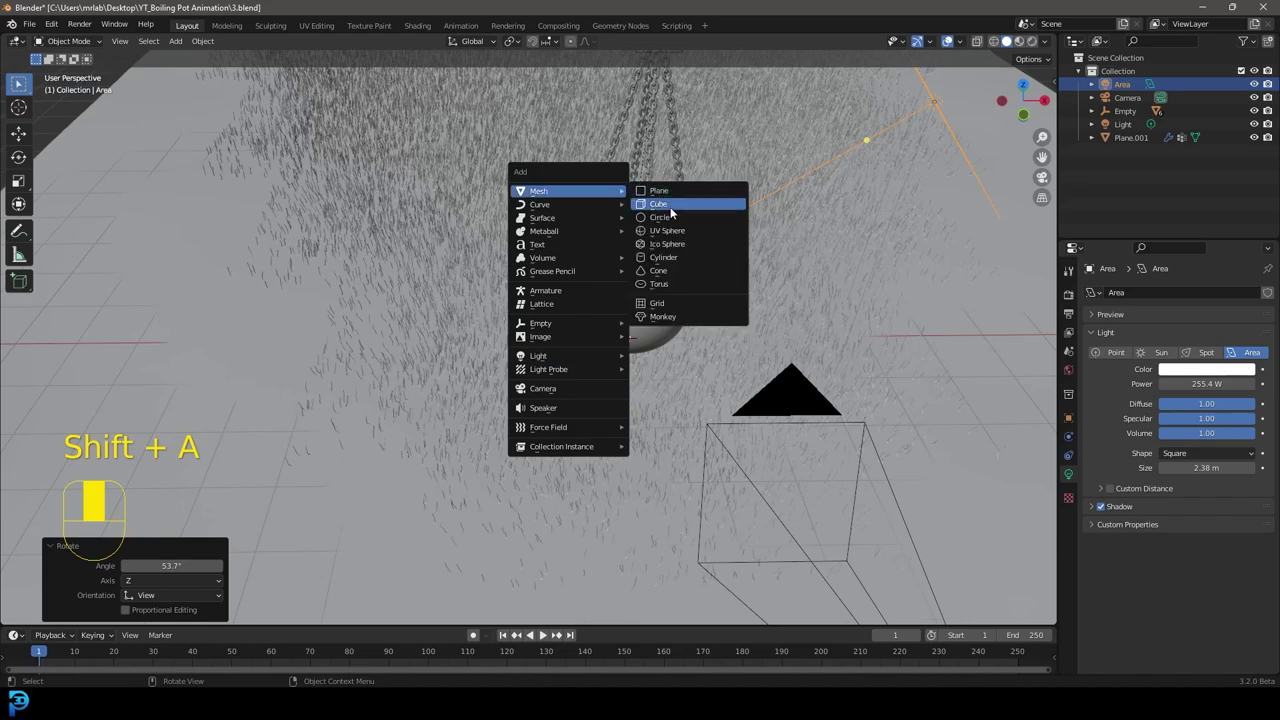
pyautogui.click(658, 204)
pyautogui.scroll(-5, 516, 420)
pyautogui.scroll(4, 516, 420)
pyautogui.press('Tab')
pyautogui.scroll(2, 562, 322)
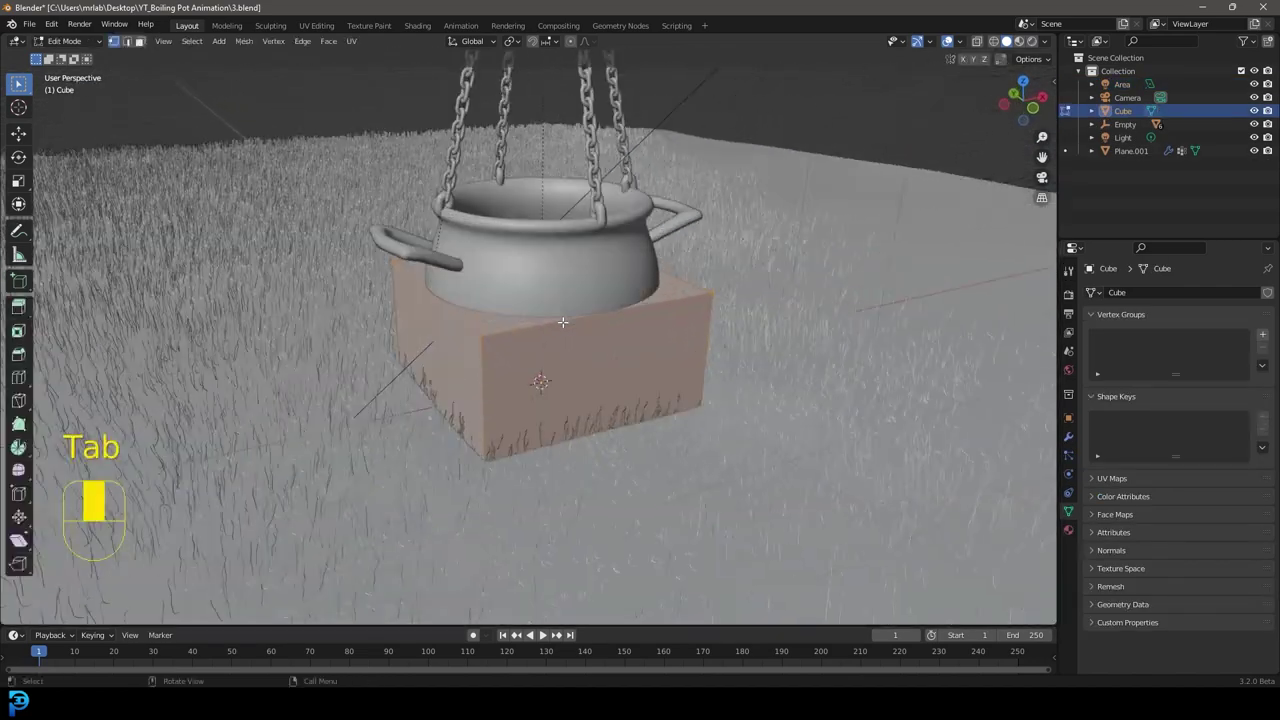
pyautogui.rightClick(565, 316)
pyautogui.click(564, 315)
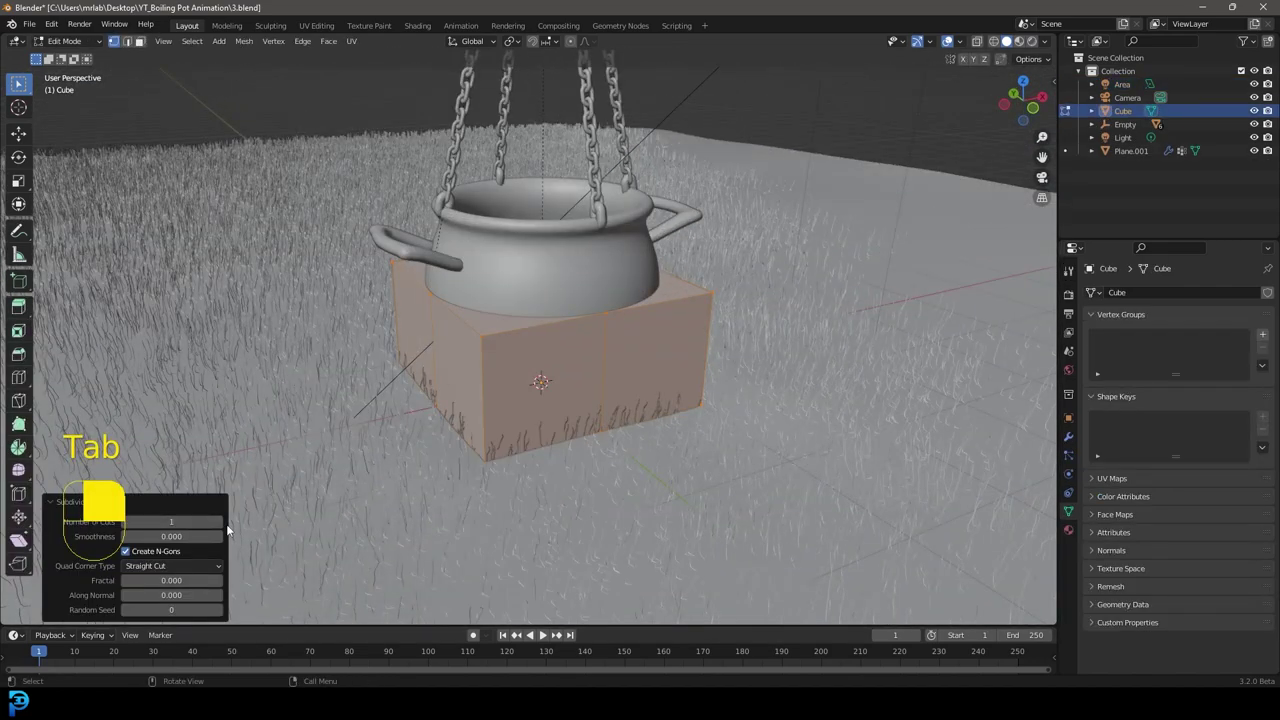
# In the front wireframe view, pull the cube's opposite side vertices outward along X using proportional editing.
pyautogui.moveTo(600, 408)
pyautogui.mouseDown(button='middle')
pyautogui.moveTo(581, 364)
pyautogui.moveTo(462, 376)
pyautogui.mouseUp(button='middle')
pyautogui.hotkey('shift', 'z')
pyautogui.press('KP_1')
pyautogui.moveTo(458, 420); pyautogui.dragTo(507, 364)
pyautogui.scroll(4, 526, 342)
pyautogui.press('g')
pyautogui.click(389, 405)
pyautogui.moveTo(820, 483); pyautogui.dragTo(647, 405)
pyautogui.press('g')
pyautogui.scroll(-3, 798, 412)
pyautogui.click(785, 405)
# Raise the cube's bottom vertices and reposition its upper middle vertices using proportional editing.
pyautogui.scroll(-4, 690, 480)
pyautogui.moveTo(466, 537); pyautogui.dragTo(757, 461)
pyautogui.press('g')
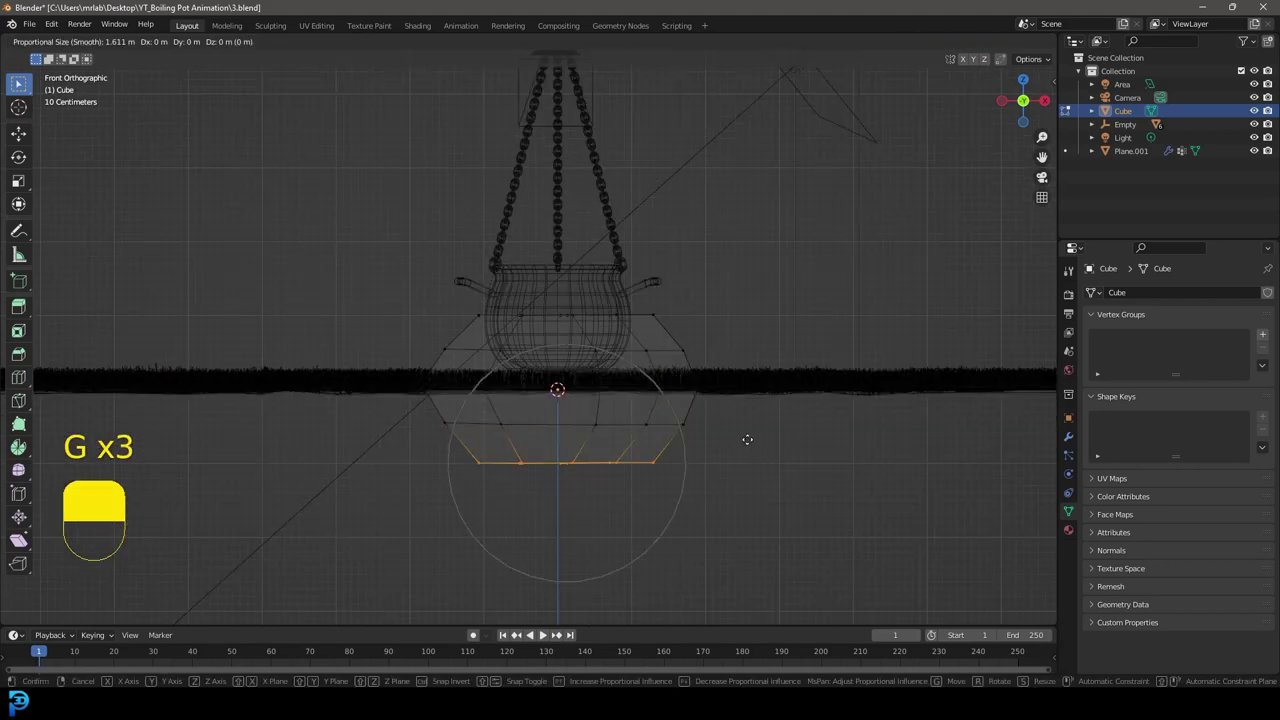
pyautogui.click(749, 400)
pyautogui.moveTo(544, 284); pyautogui.dragTo(597, 332)
pyautogui.press('g')
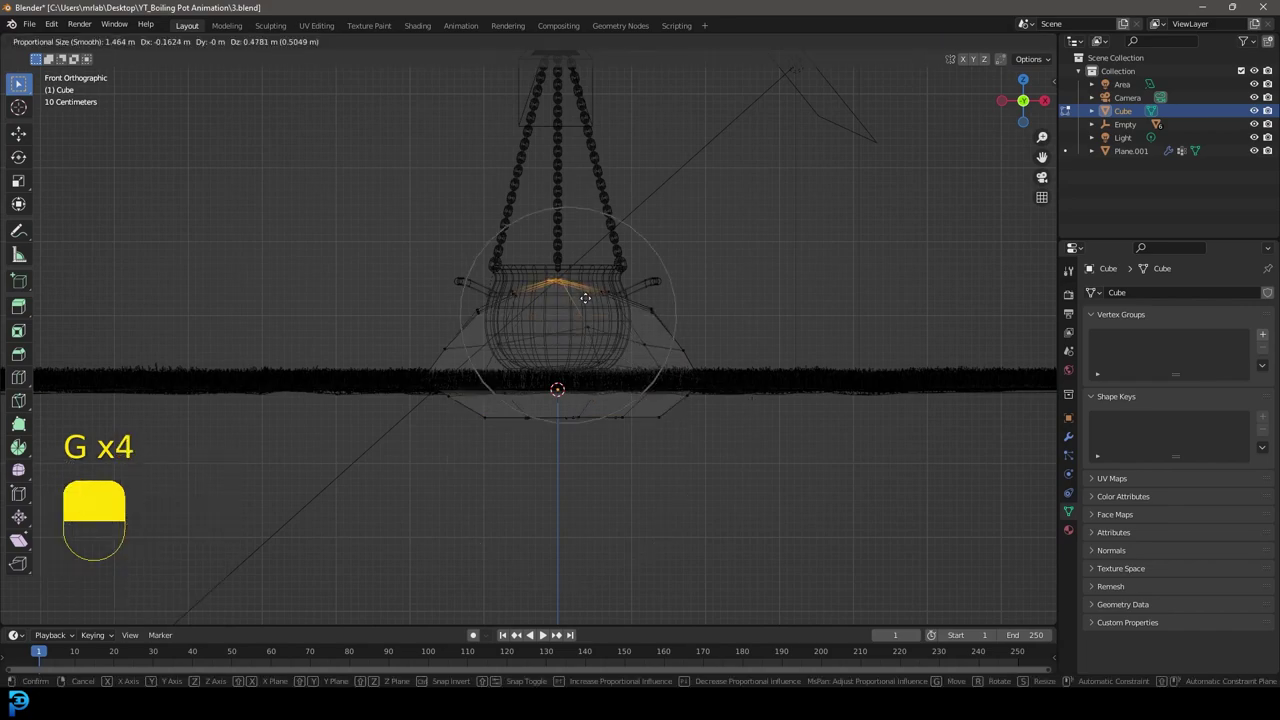
pyautogui.click(597, 330)
# Smooth all of the cube's vertices by about 1.206 with the Smooth tool, and return to solid shading.
pyautogui.moveTo(597, 330); pyautogui.dragTo(682, 366, button='middle')
pyautogui.press('a')
pyautogui.moveTo(513, 282); pyautogui.dragTo(559, 299, button='middle')
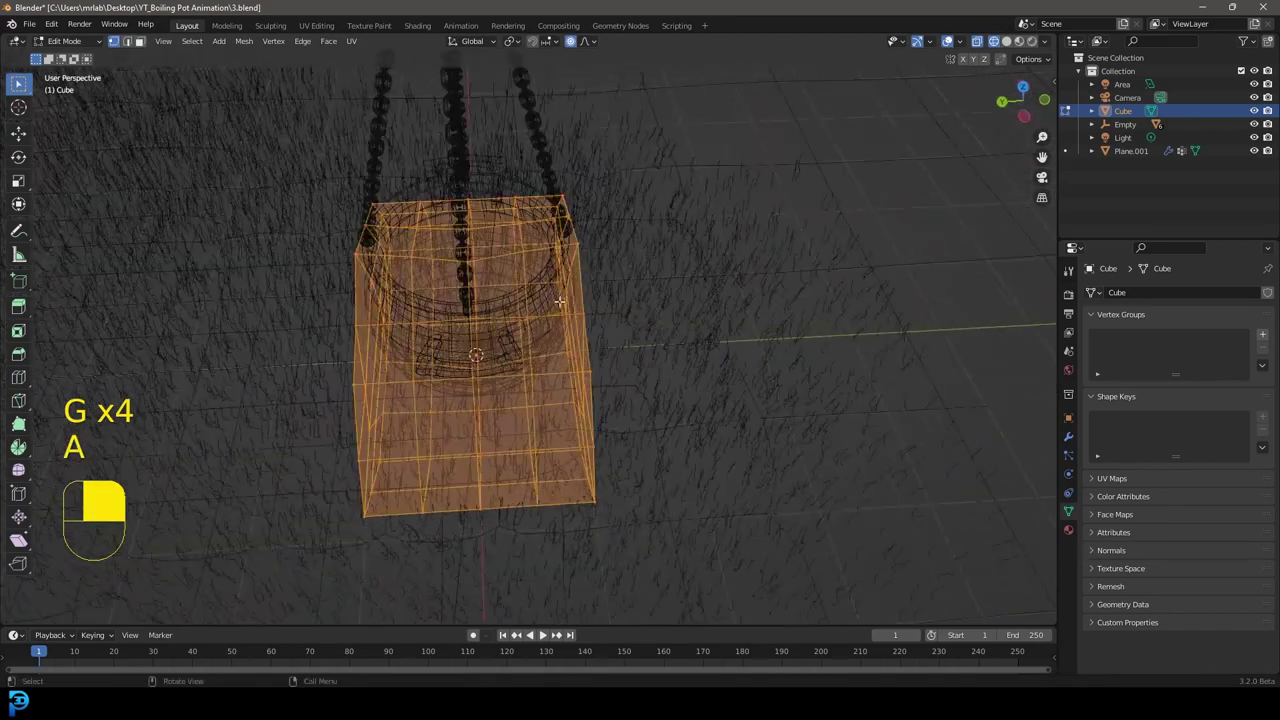
pyautogui.click(17, 471)
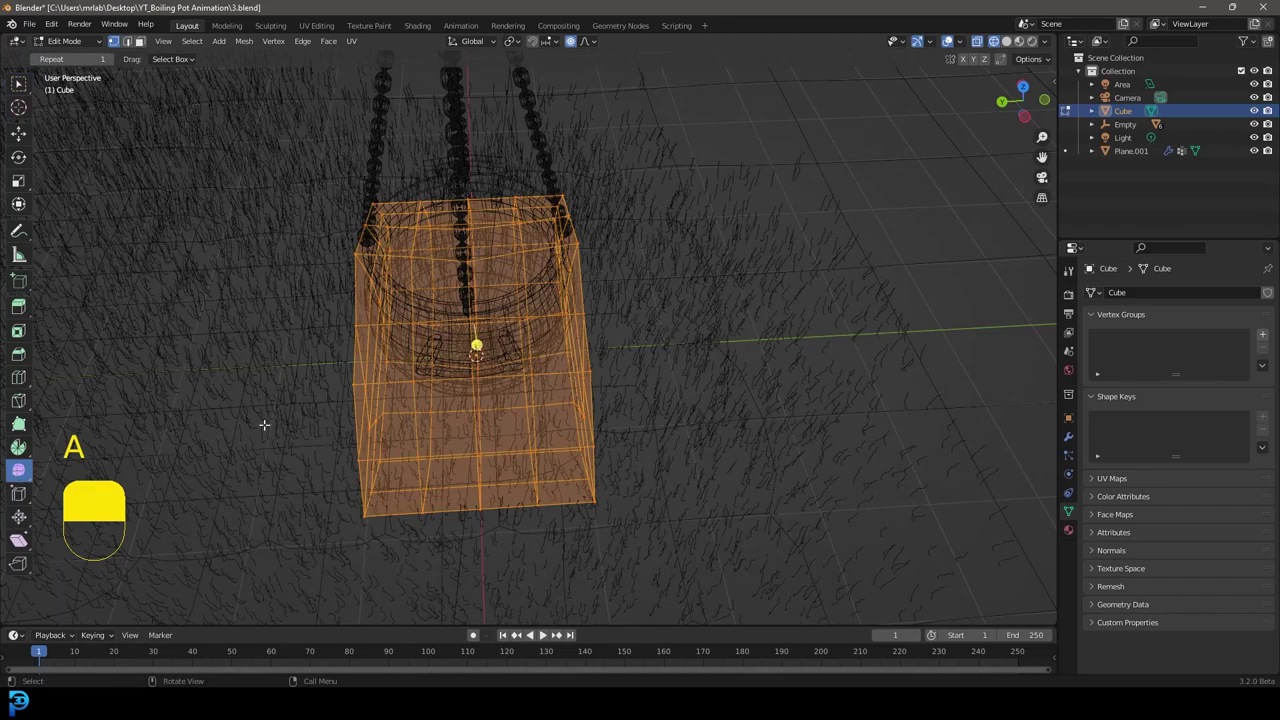
pyautogui.moveTo(465, 347)
pyautogui.mouseDown()
pyautogui.moveTo(654, 397)
pyautogui.moveTo(843, 414)
pyautogui.mouseUp()
pyautogui.press('z')
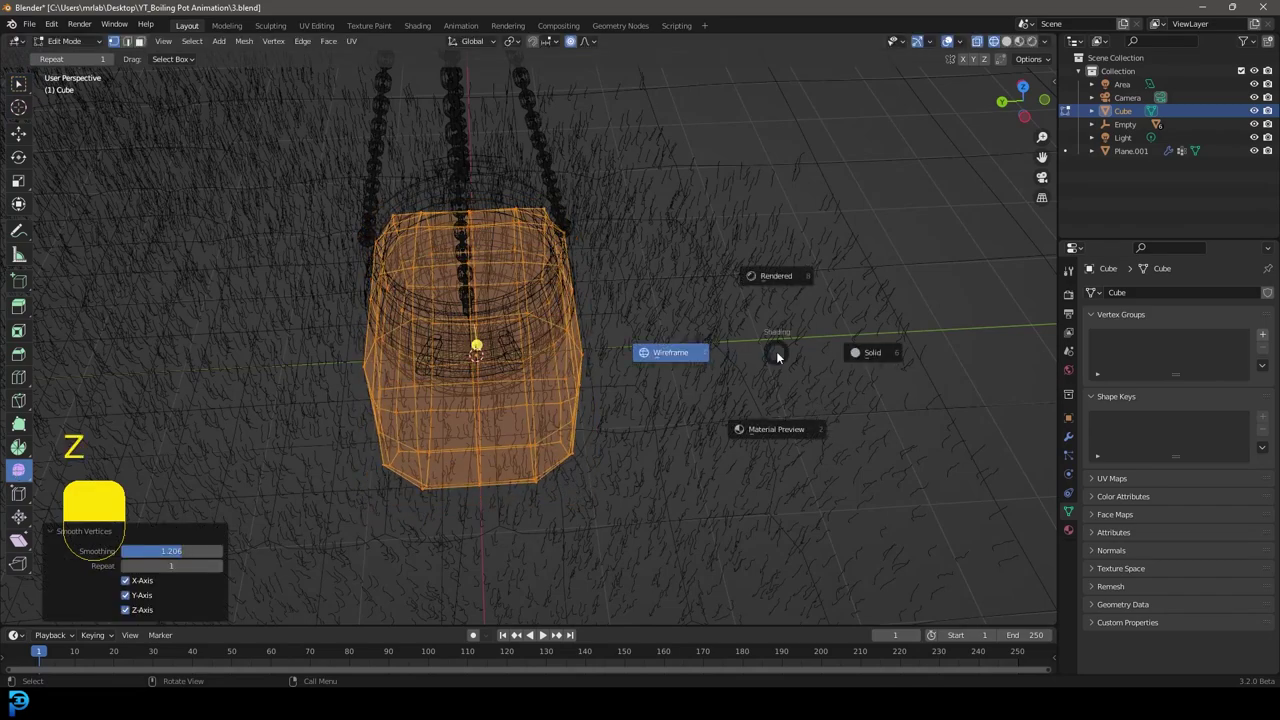
pyautogui.click(818, 344)
# Move vertices on the mesh's long flat sides with proportional editing to round out its narrow shape.
pyautogui.moveTo(818, 344); pyautogui.dragTo(612, 268, button='middle')
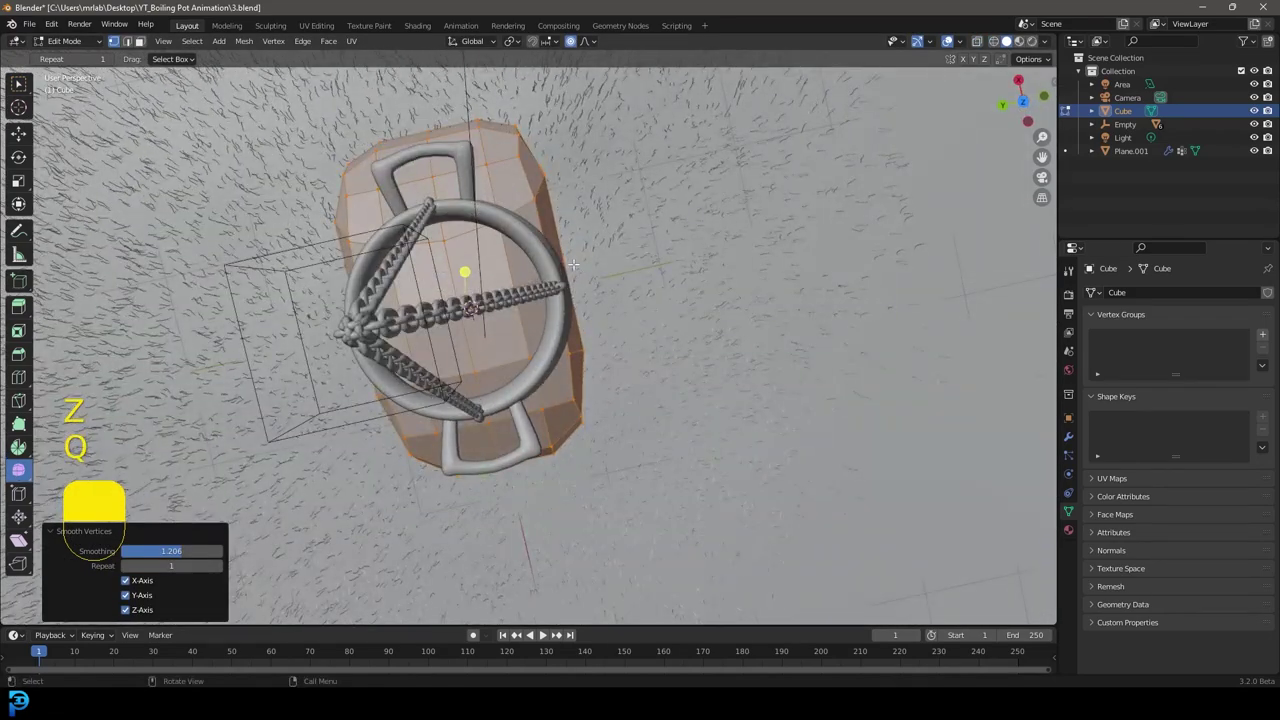
pyautogui.click(561, 258)
pyautogui.press('g')
pyautogui.scroll(-6, 662, 274)
pyautogui.click(667, 269)
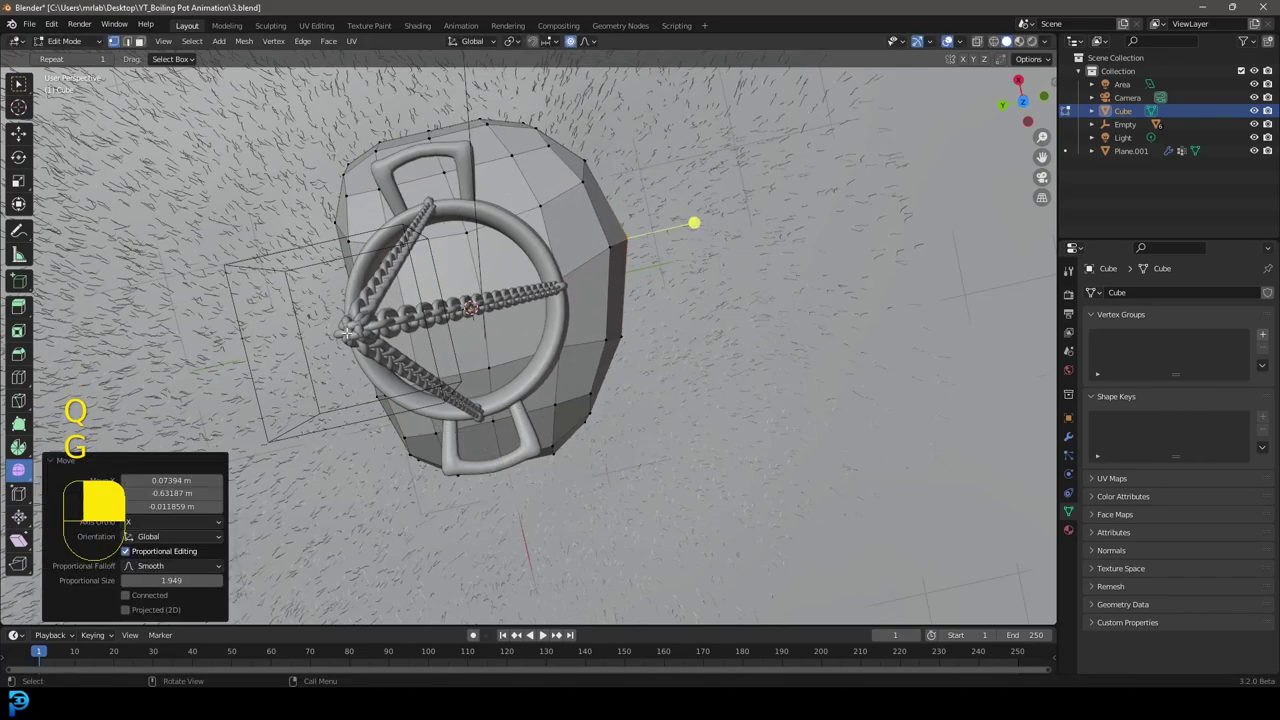
pyautogui.press('g')
pyautogui.click(408, 331)
# Return to Object Mode and shade the reshaped cube smooth.
pyautogui.scroll(-5, 410, 331)
pyautogui.moveTo(415, 325); pyautogui.dragTo(454, 206, button='middle')
pyautogui.scroll(4, 454, 210)
pyautogui.press('Tab')
pyautogui.moveTo(580, 420); pyautogui.dragTo(551, 389, button='middle')
pyautogui.scroll(5, 556, 395)
pyautogui.rightClick(574, 316)
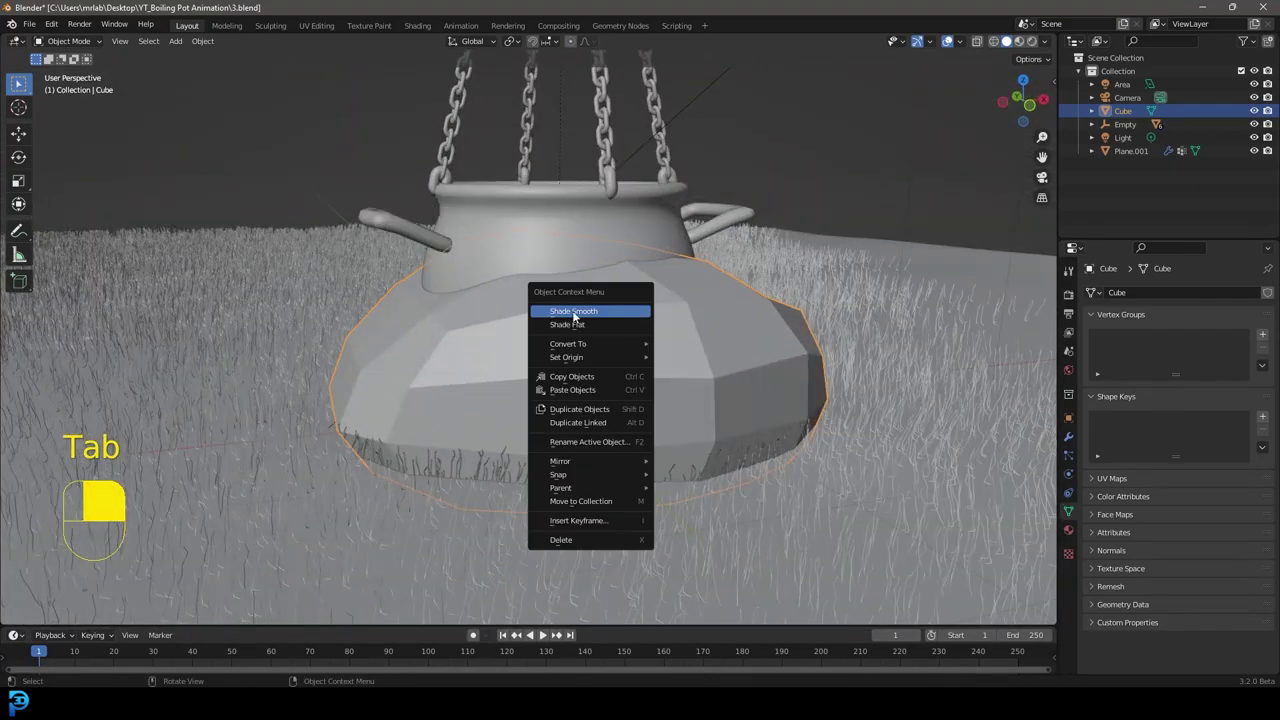
pyautogui.click(574, 312)
# Add a Displace modifier to the cube and give it a new Clouds texture.
pyautogui.click(1068, 436)
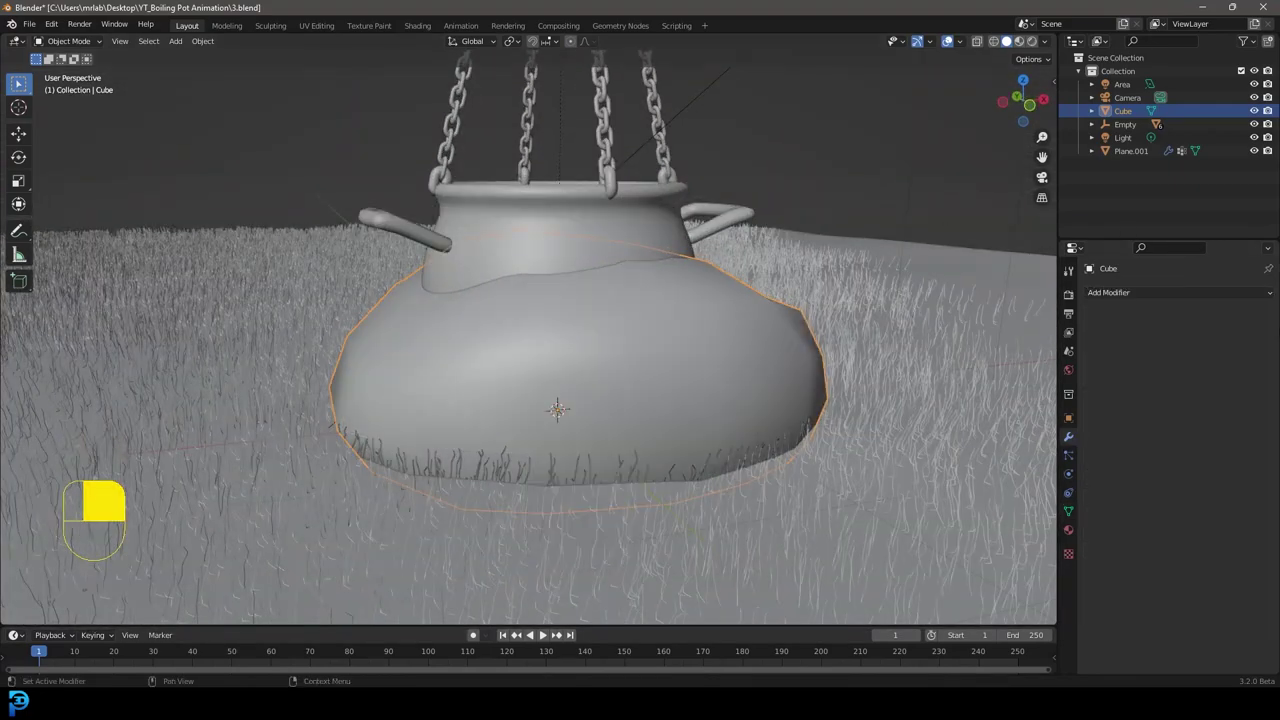
pyautogui.click(1116, 293)
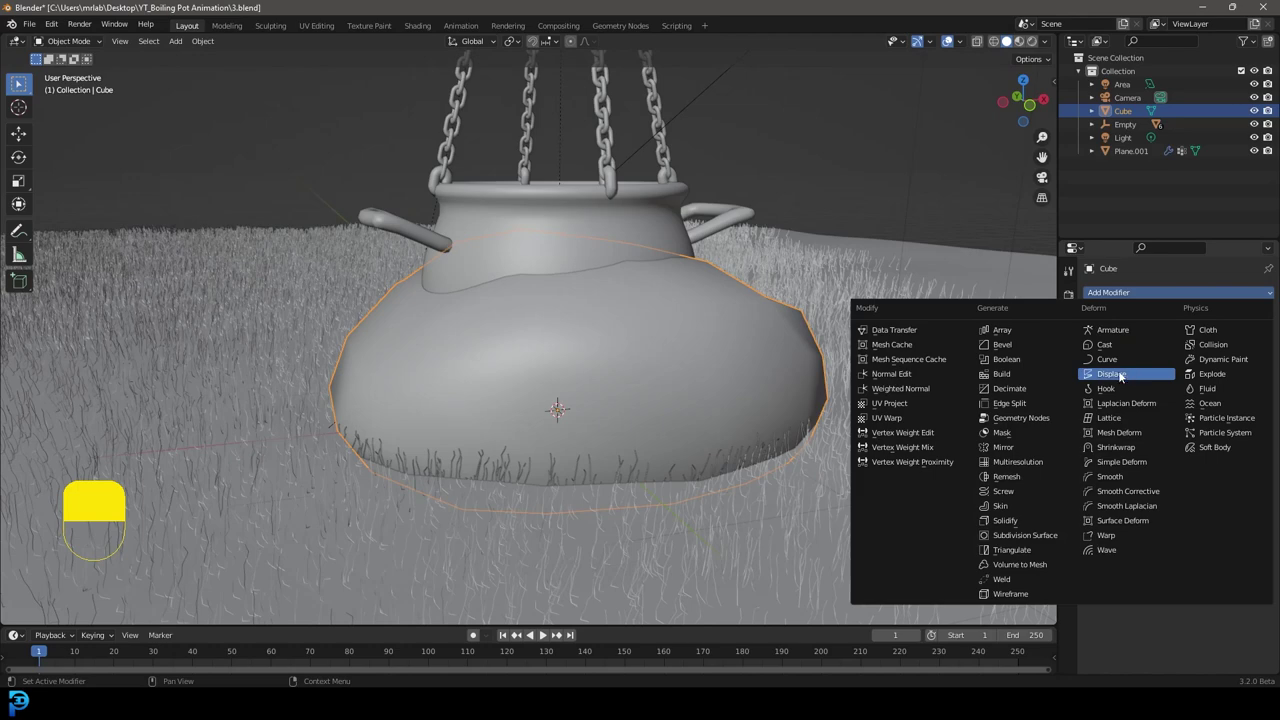
pyautogui.click(1121, 373)
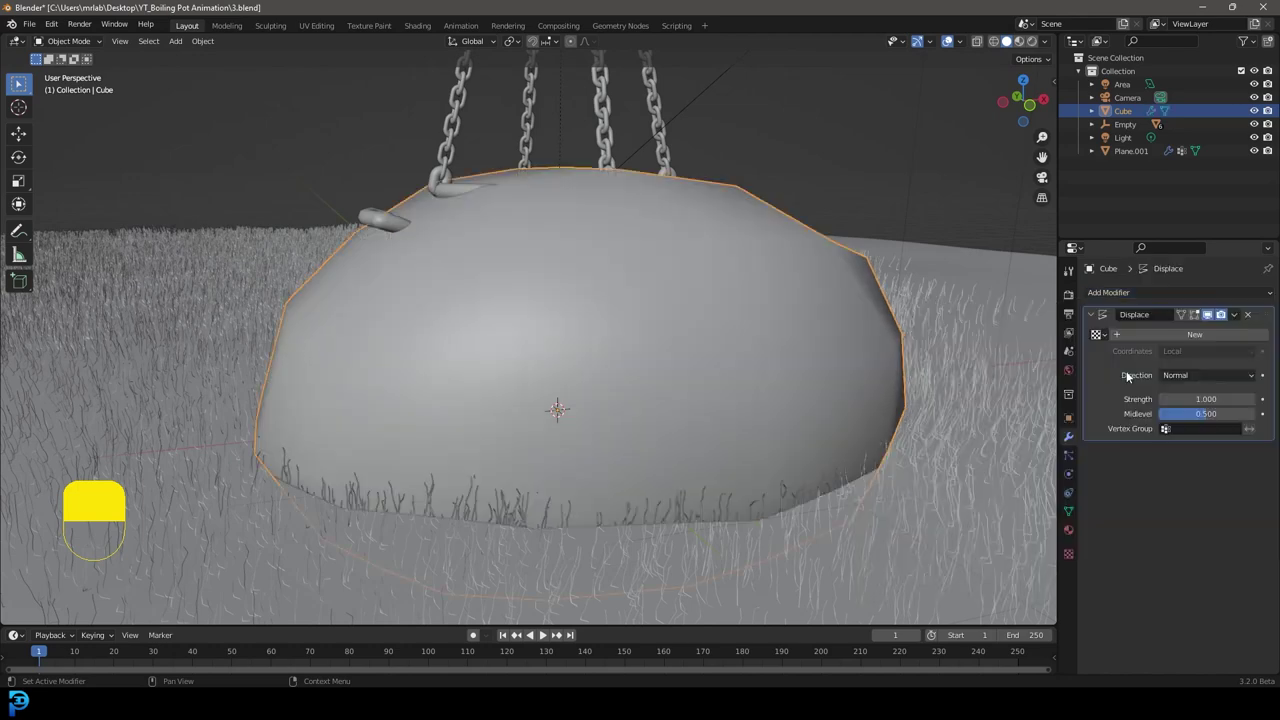
pyautogui.click(1068, 555)
pyautogui.click(1152, 312)
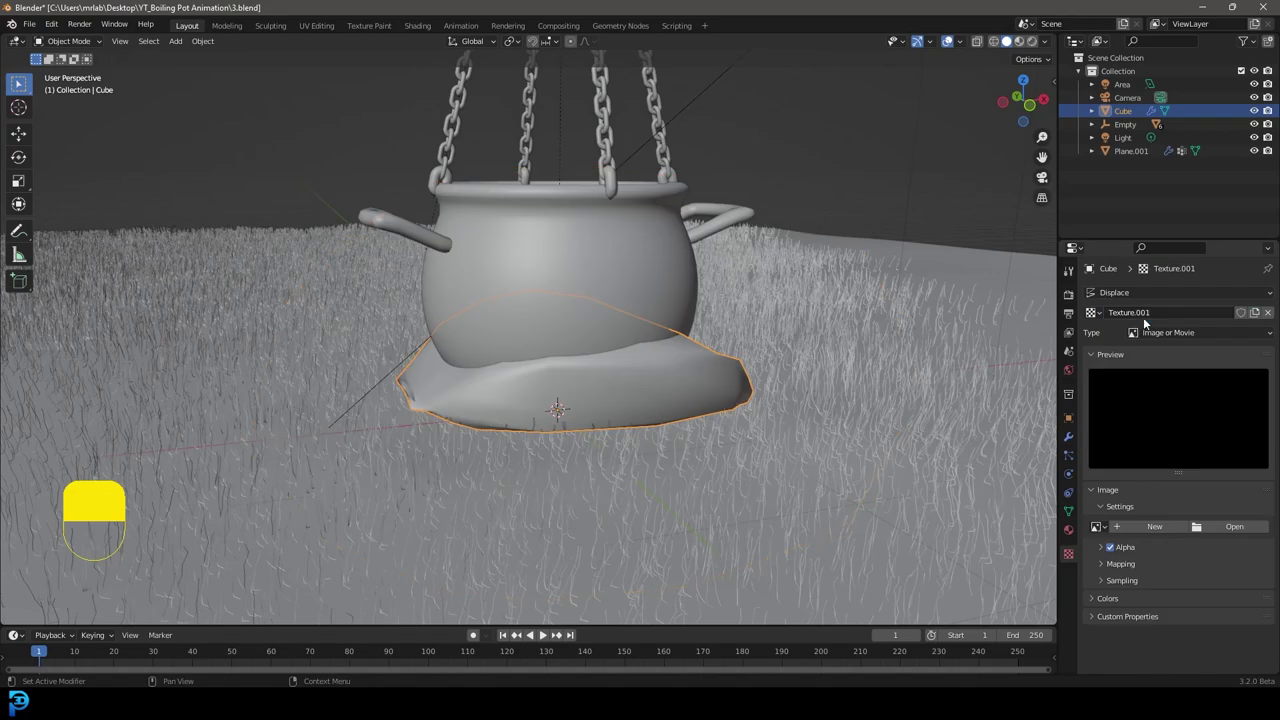
pyautogui.click(1152, 333)
pyautogui.click(1166, 377)
pyautogui.scroll(-5, 640, 359)
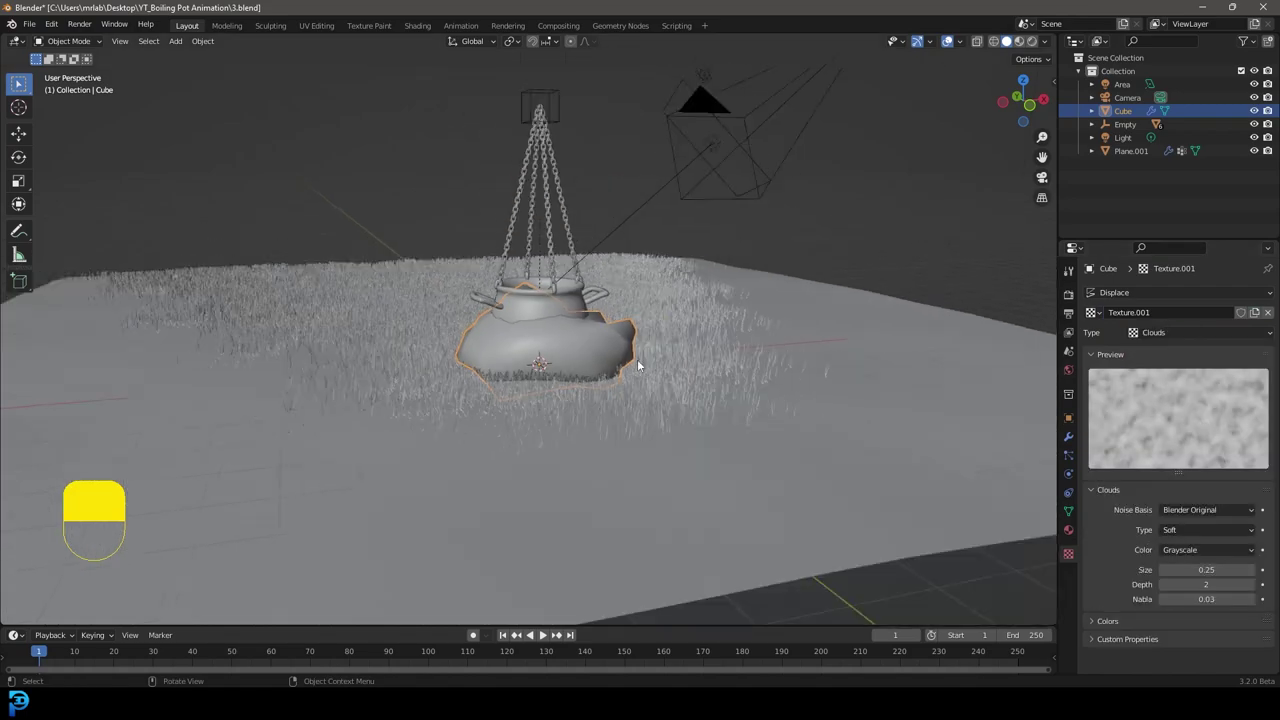
# Apply the scale of the displaced cube.
pyautogui.moveTo(637, 360); pyautogui.dragTo(637, 373, button='middle')
pyautogui.scroll(2, 637, 373)
pyautogui.scroll(2, 636, 377)
pyautogui.hotkey('ctrl', 'a')
pyautogui.click(546, 361)
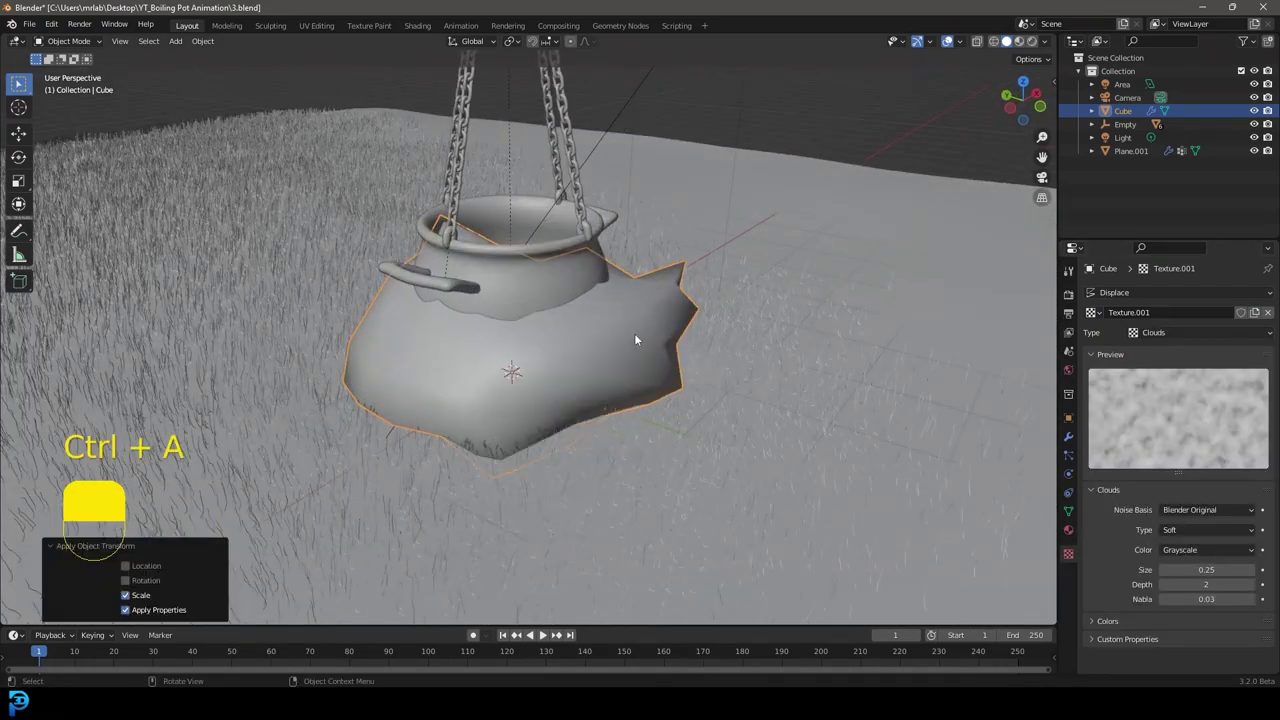
# Scale the rock-shaped cube down to about 0.187 of its size.
pyautogui.click(1068, 437)
pyautogui.moveTo(878, 386); pyautogui.dragTo(849, 388, button='middle')
pyautogui.scroll(2, 852, 388)
pyautogui.press('s')
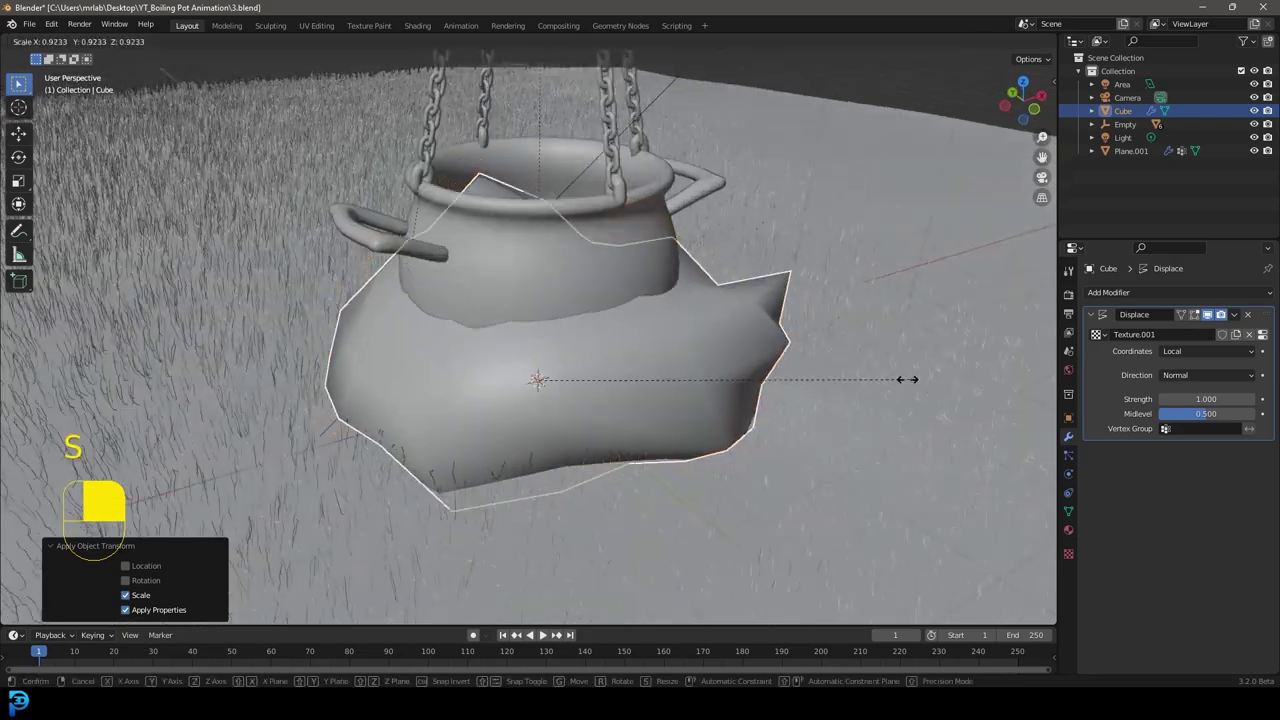
pyautogui.click(615, 393)
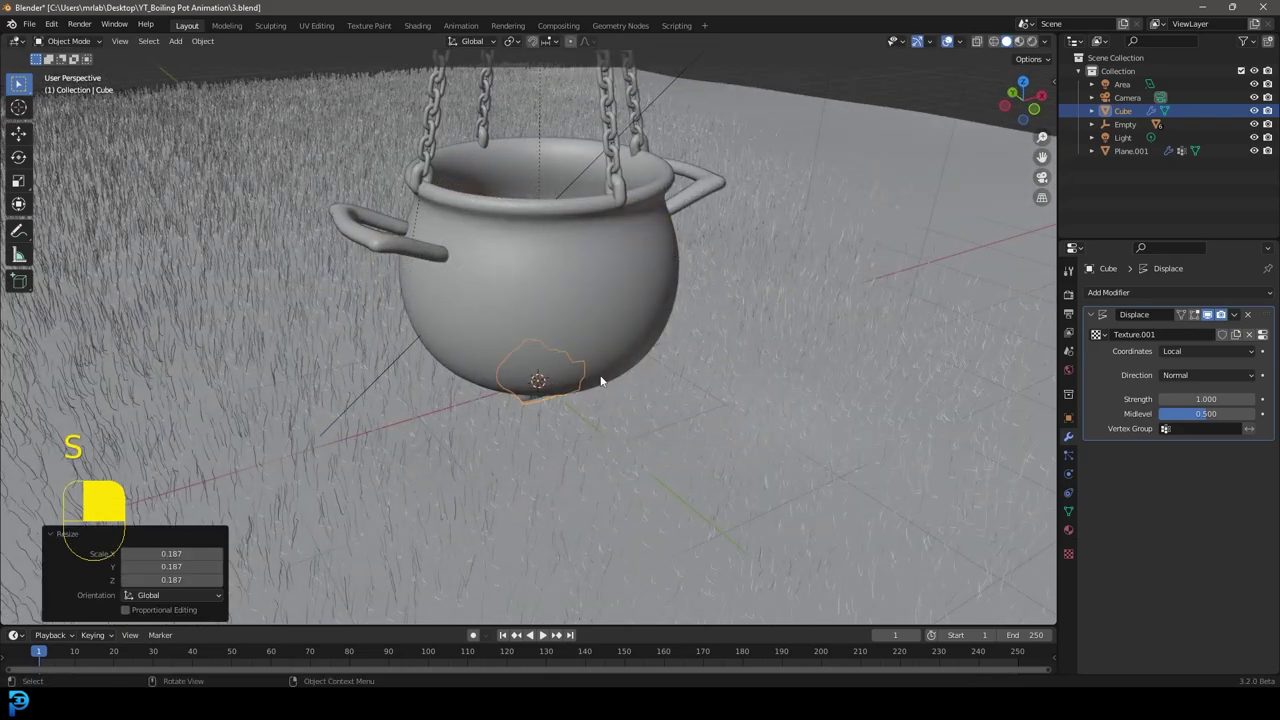
# From the top view, move the rock about 0.52 m in X and -1.10 m in Y, and check it through the camera.
pyautogui.press('7')
pyautogui.press('KP_7')
pyautogui.press('g')
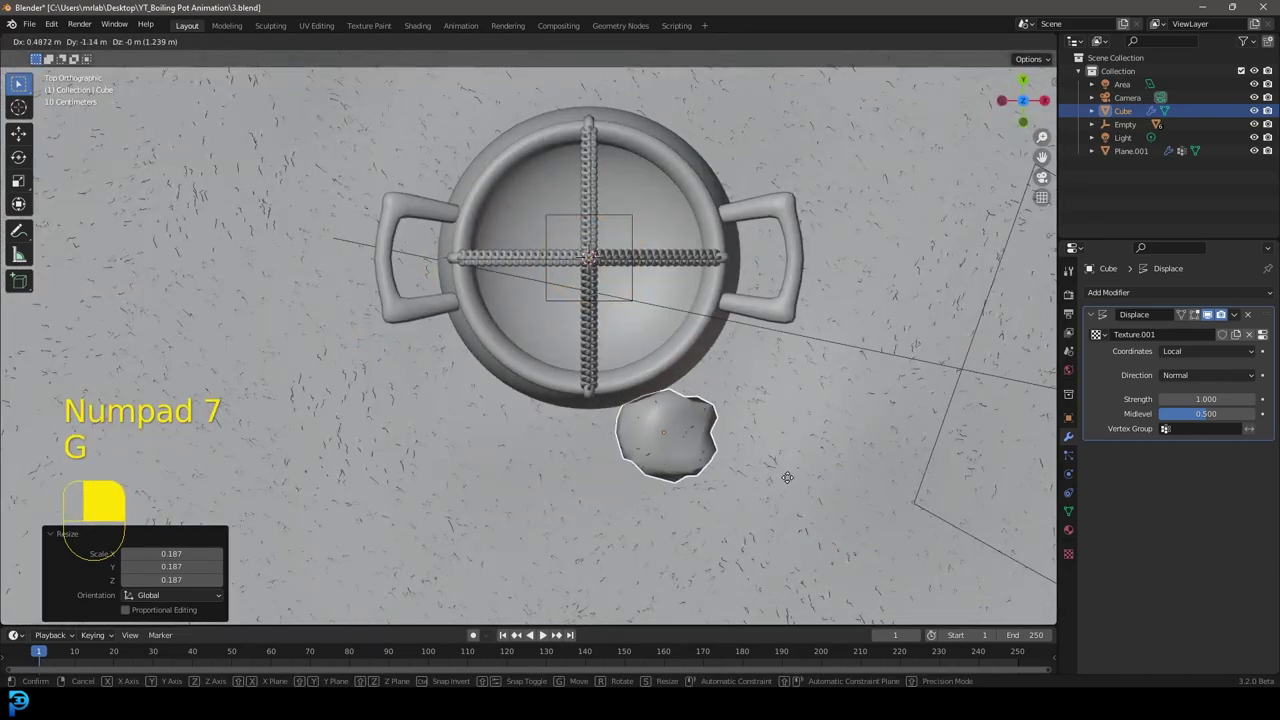
pyautogui.click(791, 470)
pyautogui.press('KP_0')
pyautogui.scroll(5, 626, 470)
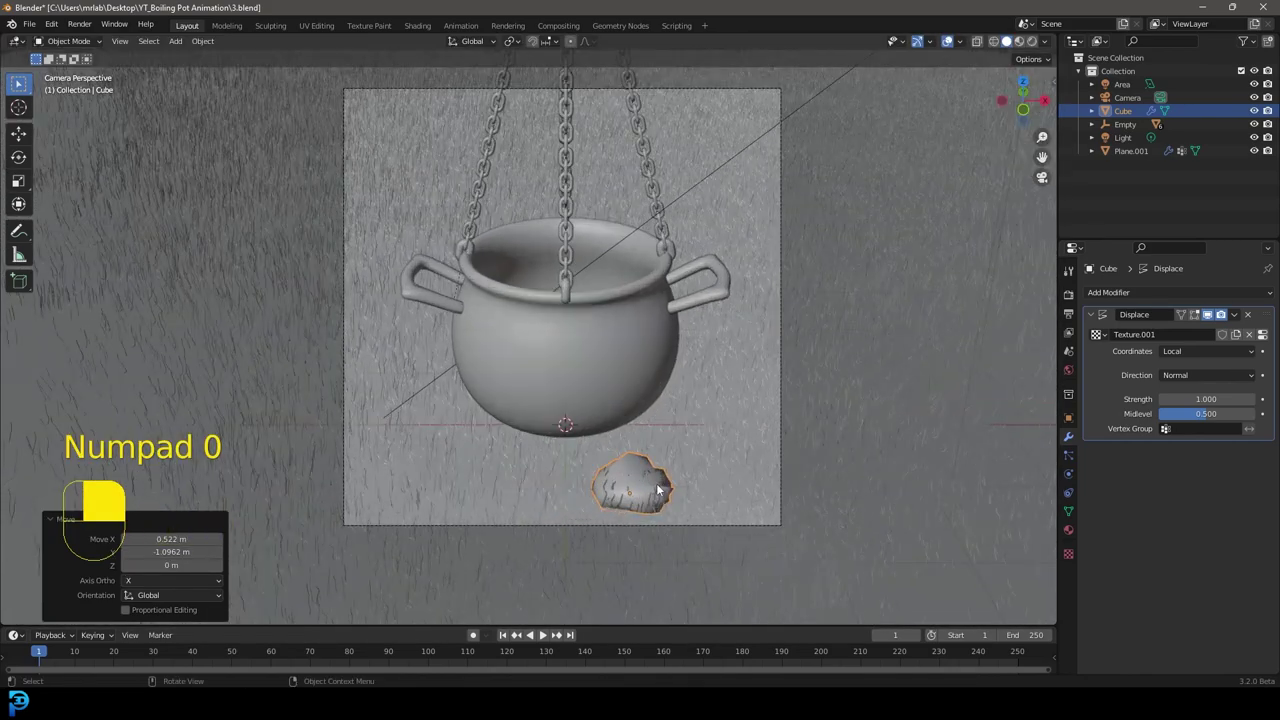
# In the camera view, move the rock about -0.07 m in X, 0.06 m in Y and 0.13 m in Z.
pyautogui.press('g')
pyautogui.click(752, 557)
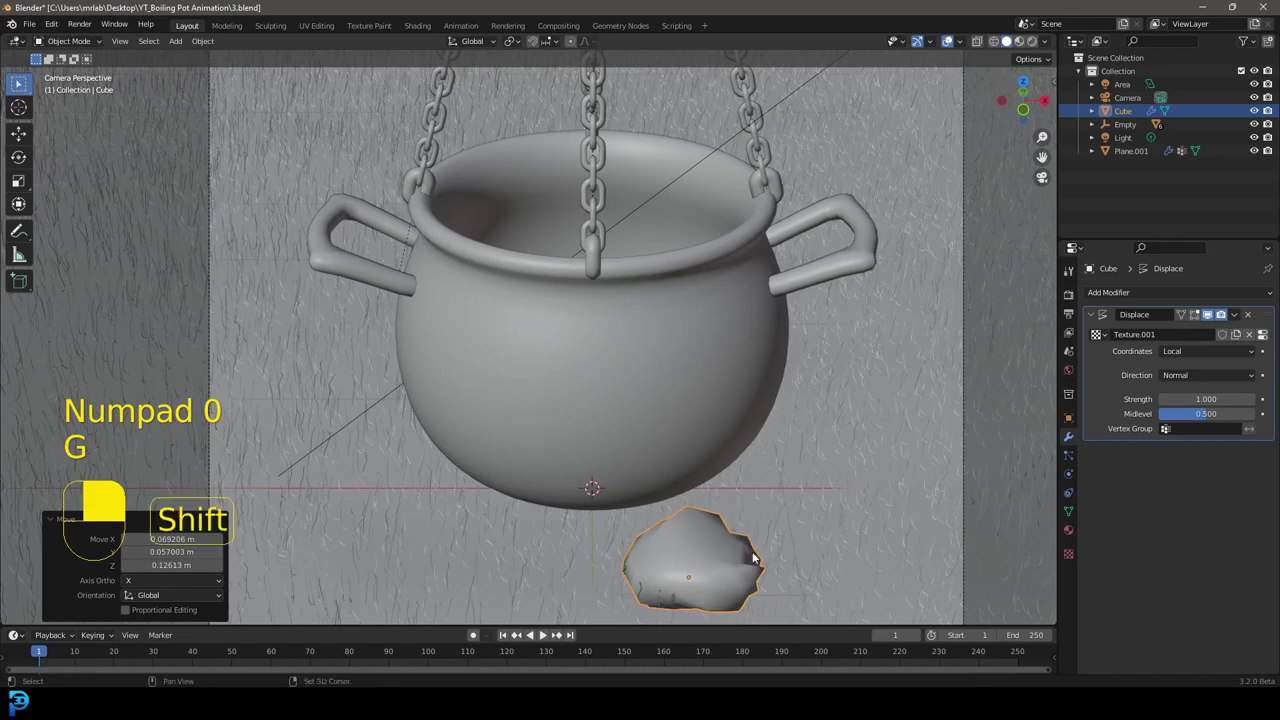
pyautogui.keyDown('shift'); pyautogui.moveTo(752, 552); pyautogui.dragTo(721, 392, button='middle'); pyautogui.keyUp('shift')
pyautogui.scroll(2, 723, 391)
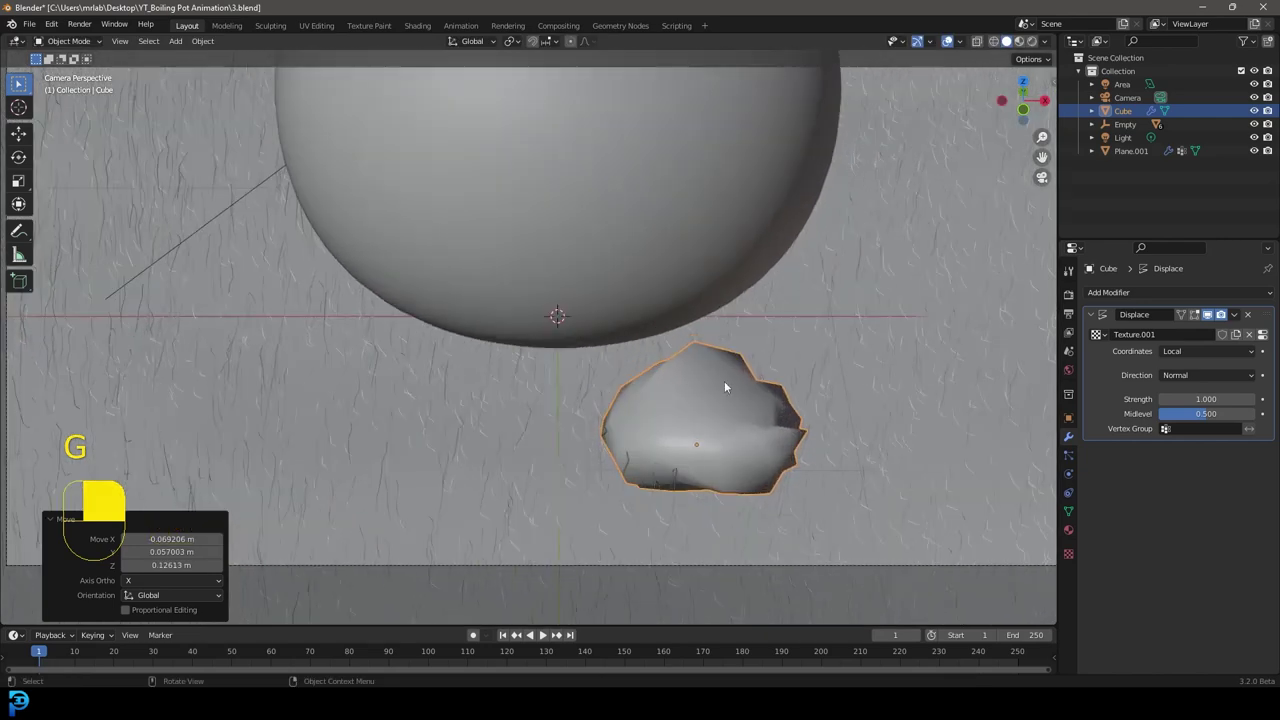
pyautogui.scroll(-2, 684, 440)
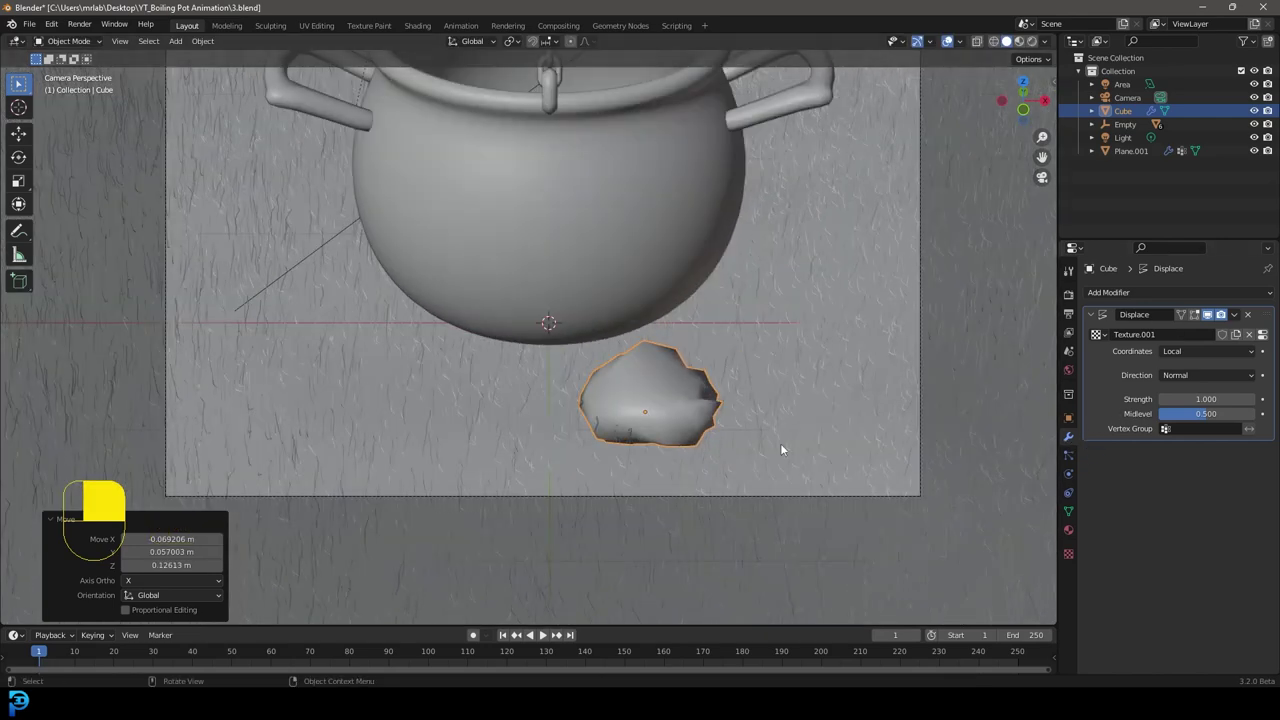
# Add a Subdivision Surface modifier to the rock, set the Displace strength to 1.920, and check the Clouds texture settings.
pyautogui.click(1105, 293)
pyautogui.click(935, 531)
pyautogui.scroll(2, 1032, 418)
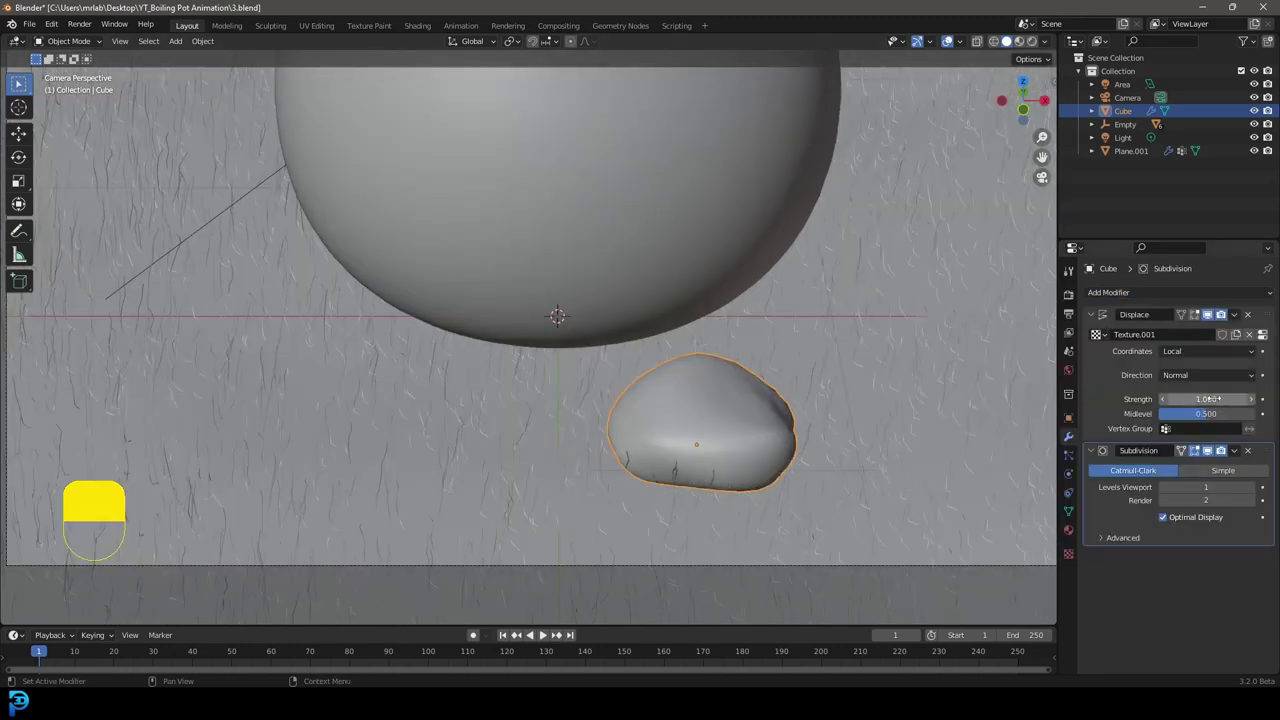
pyautogui.moveTo(1211, 398); pyautogui.dragTo(1262, 398)
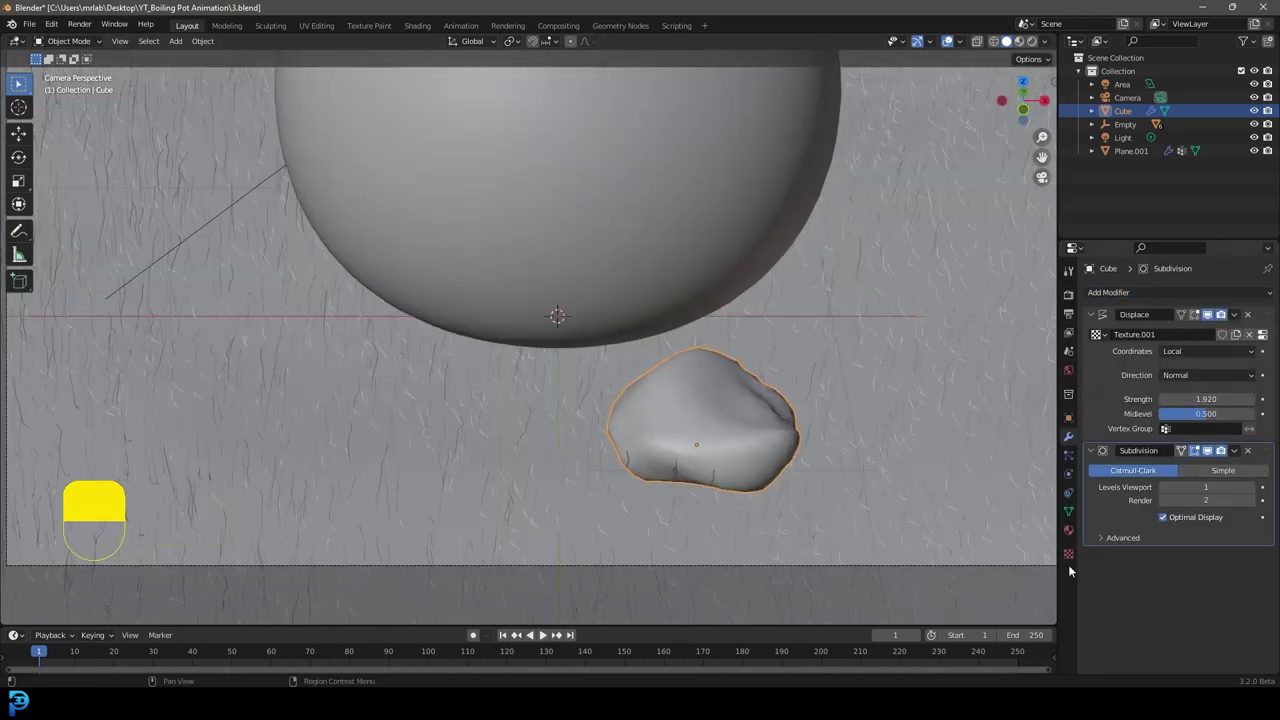
pyautogui.click(1068, 554)
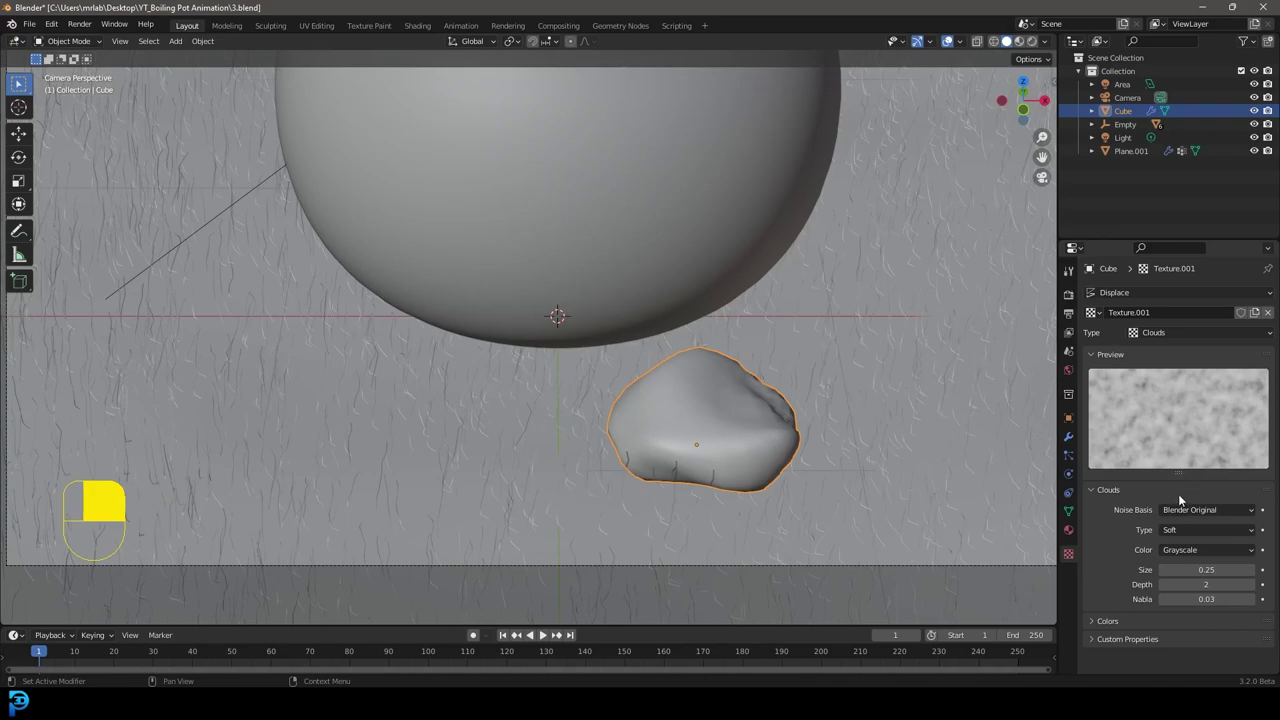
pyautogui.click(1069, 434)
# From the top view, shift the rock about 0.02 m in X and -0.04 m in Y.
pyautogui.moveTo(726, 417); pyautogui.dragTo(509, 411, button='middle')
pyautogui.scroll(3, 508, 412)
pyautogui.moveTo(394, 565); pyautogui.dragTo(494, 485, button='middle')
pyautogui.press('KP_7')
pyautogui.scroll(1, 609, 429)
pyautogui.press('g')
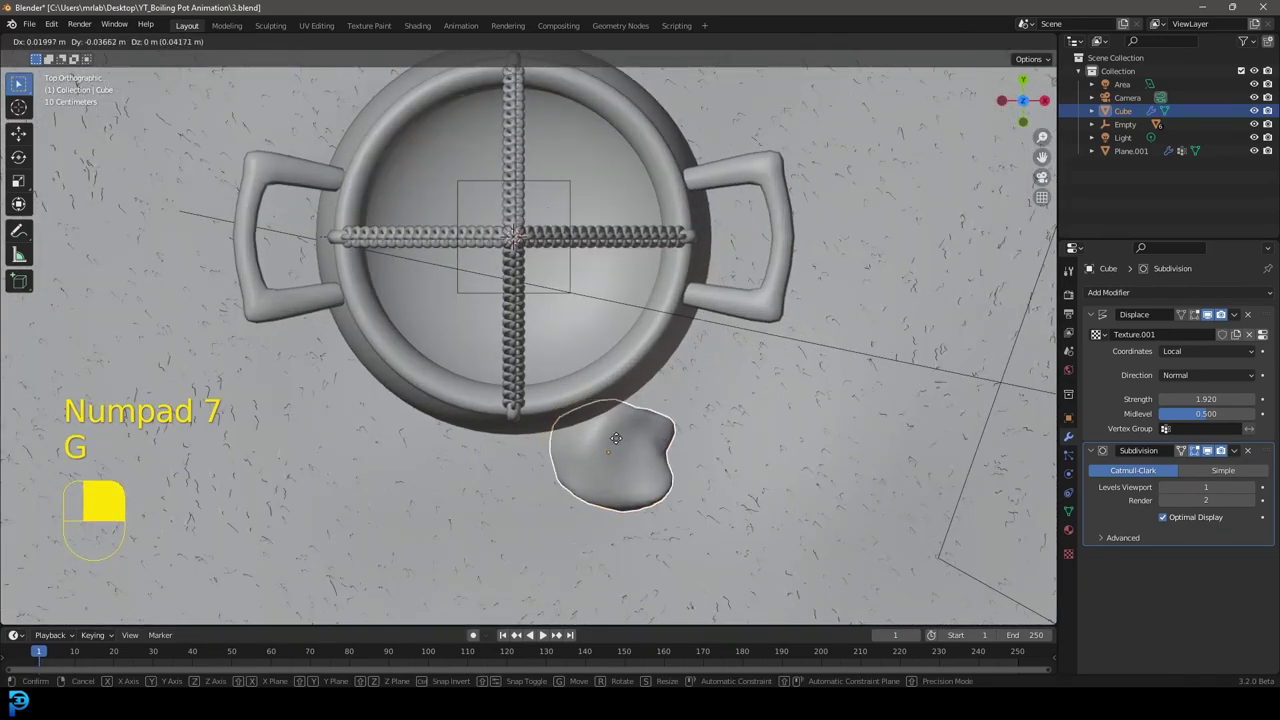
pyautogui.click(608, 451)
# Give the rock a new material named "rock".
pyautogui.click(1069, 531)
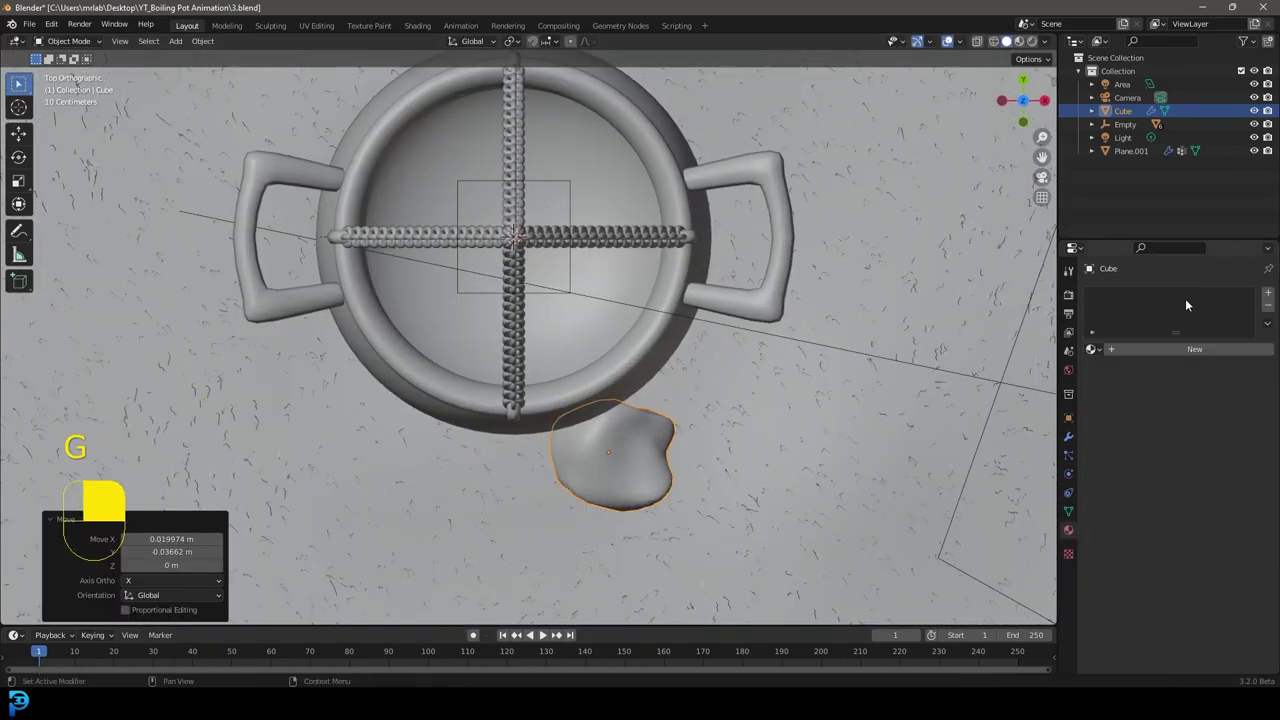
pyautogui.click(1104, 348)
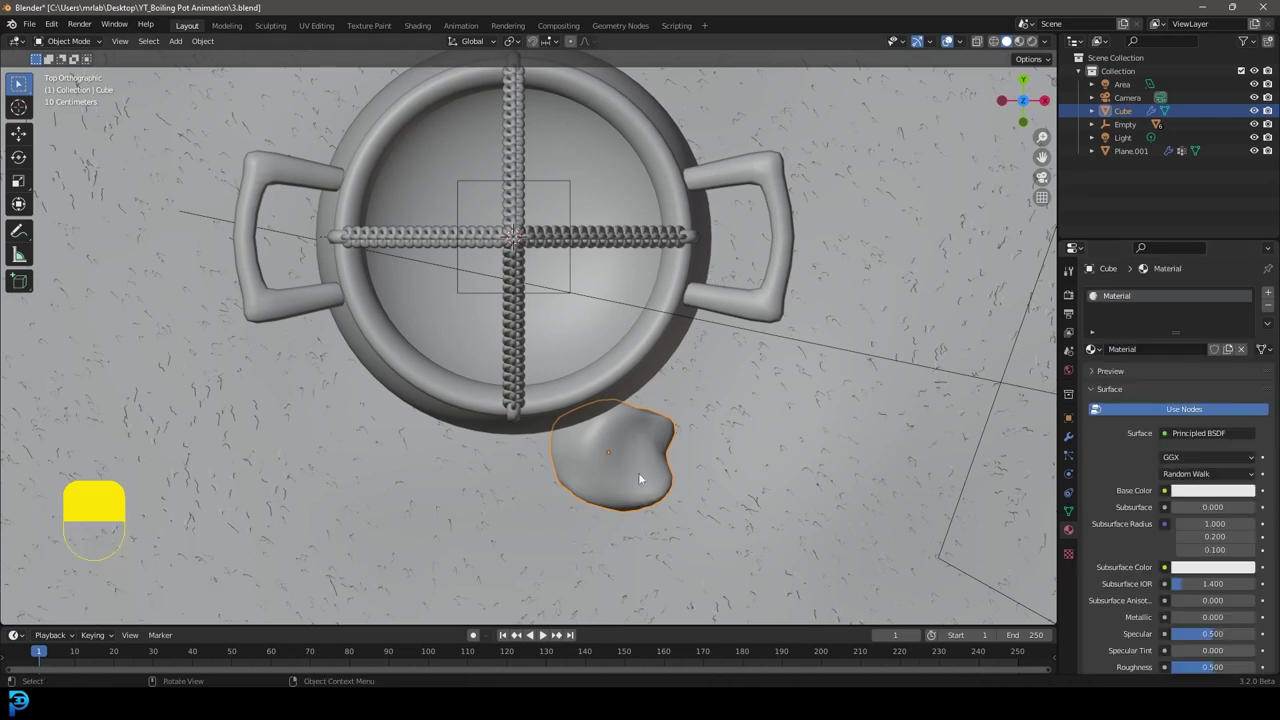
pyautogui.click(1107, 392)
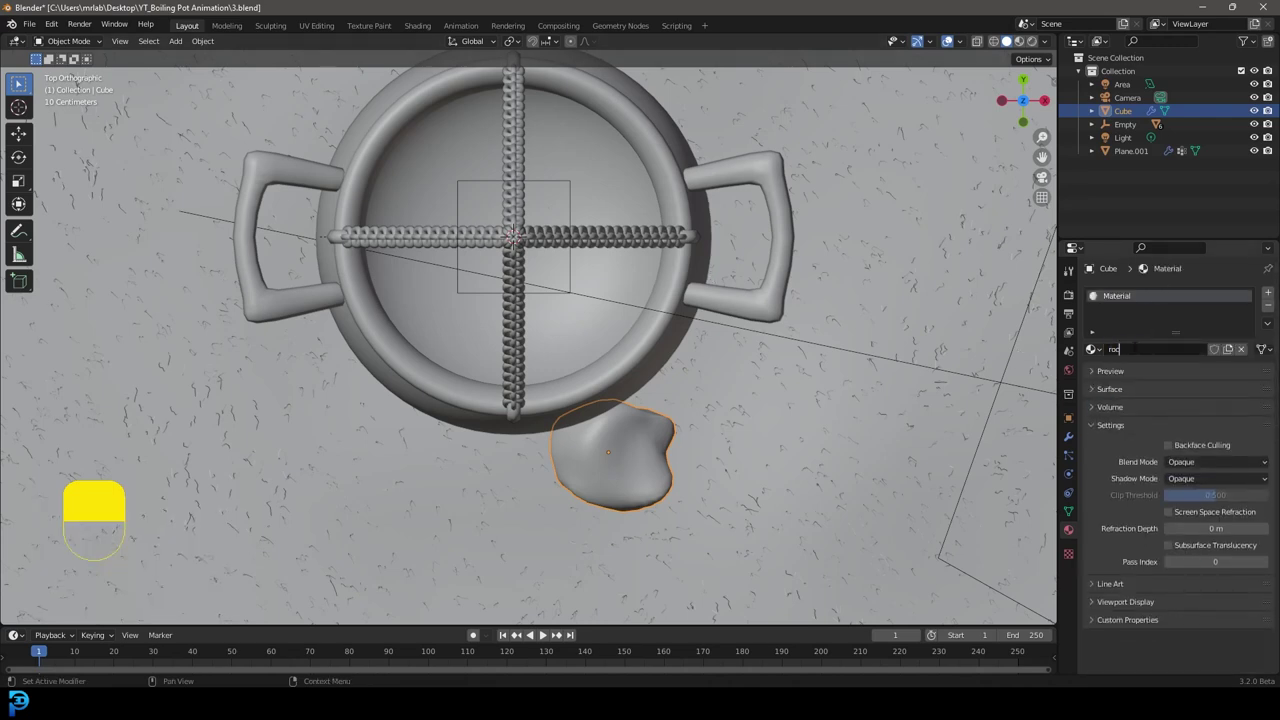
# Set the rock material's viewport display color to a muted pinkish red.
pyautogui.click(1108, 601)
pyautogui.click(1184, 621)
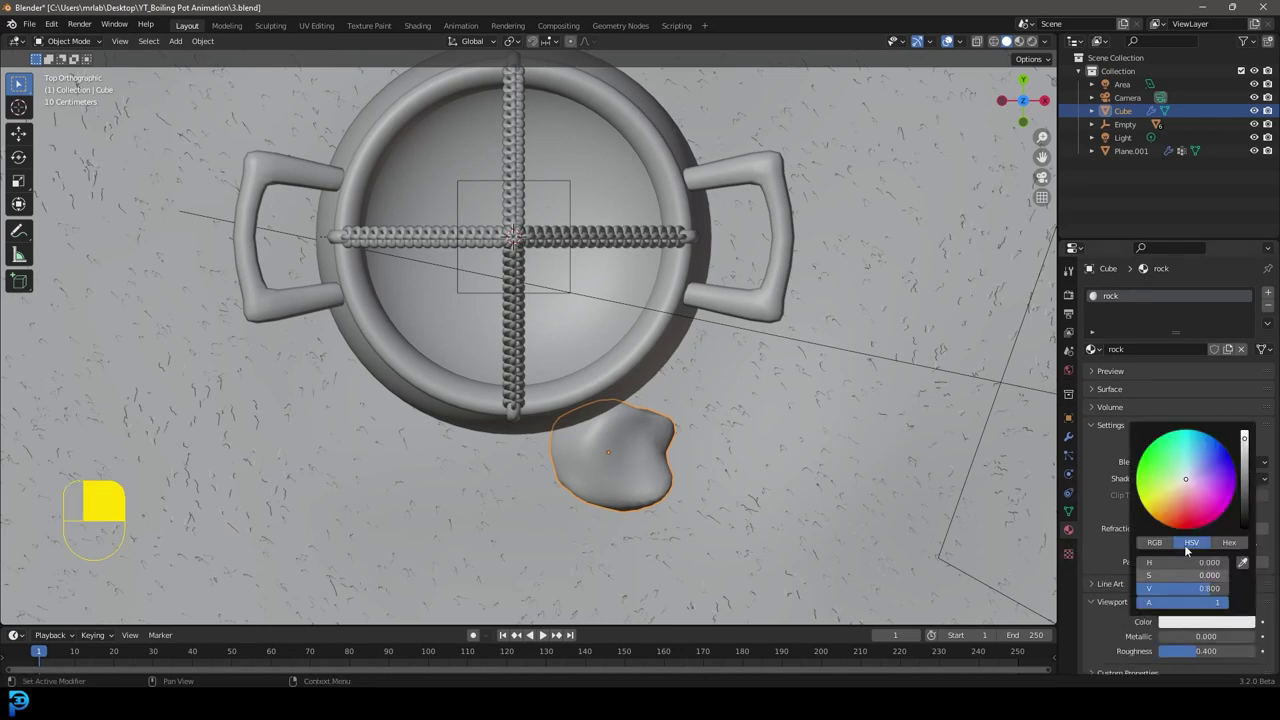
pyautogui.click(1187, 493)
pyautogui.moveTo(1243, 459); pyautogui.dragTo(1243, 453)
# Duplicate the rock ten times and place the copies to complete a ring around the base of the pot.
pyautogui.scroll(-5, 589, 406)
pyautogui.scroll(3, 590, 401)
pyautogui.hotkey('shift', 'd')
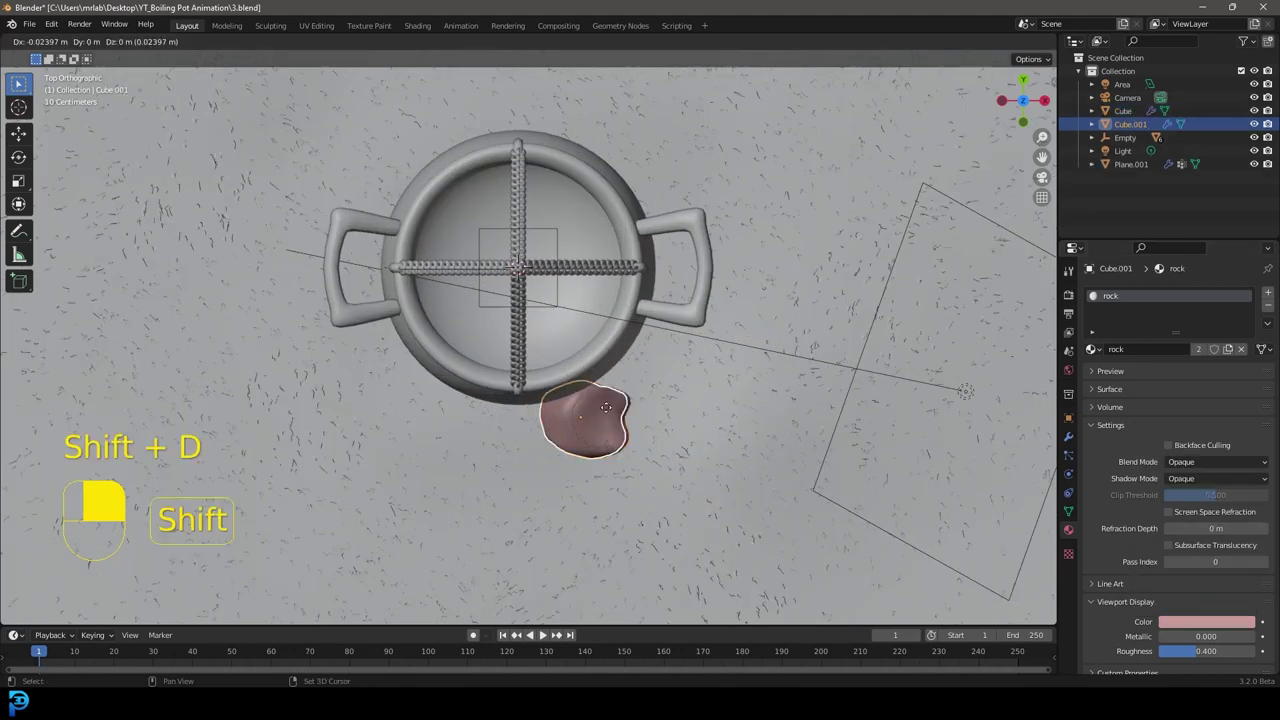
pyautogui.click(531, 406)
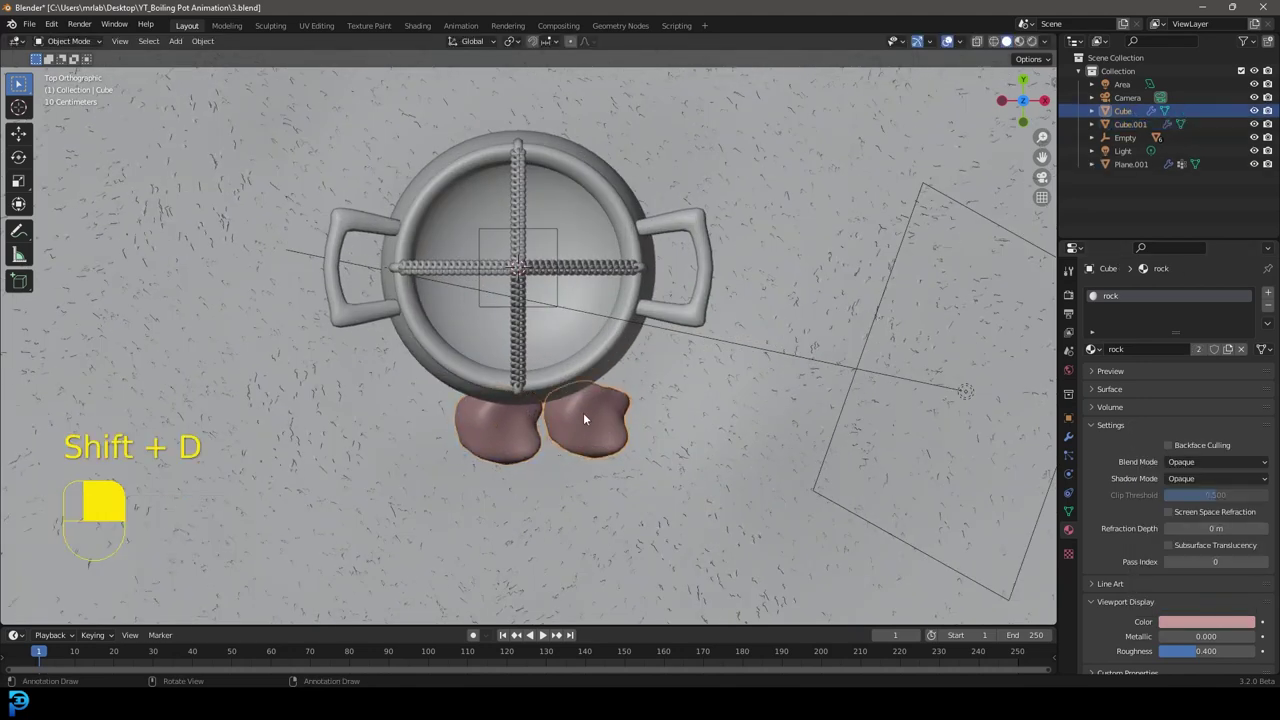
pyautogui.hotkey('shift', 'd')
pyautogui.click(431, 392)
pyautogui.hotkey('shift', 'd')
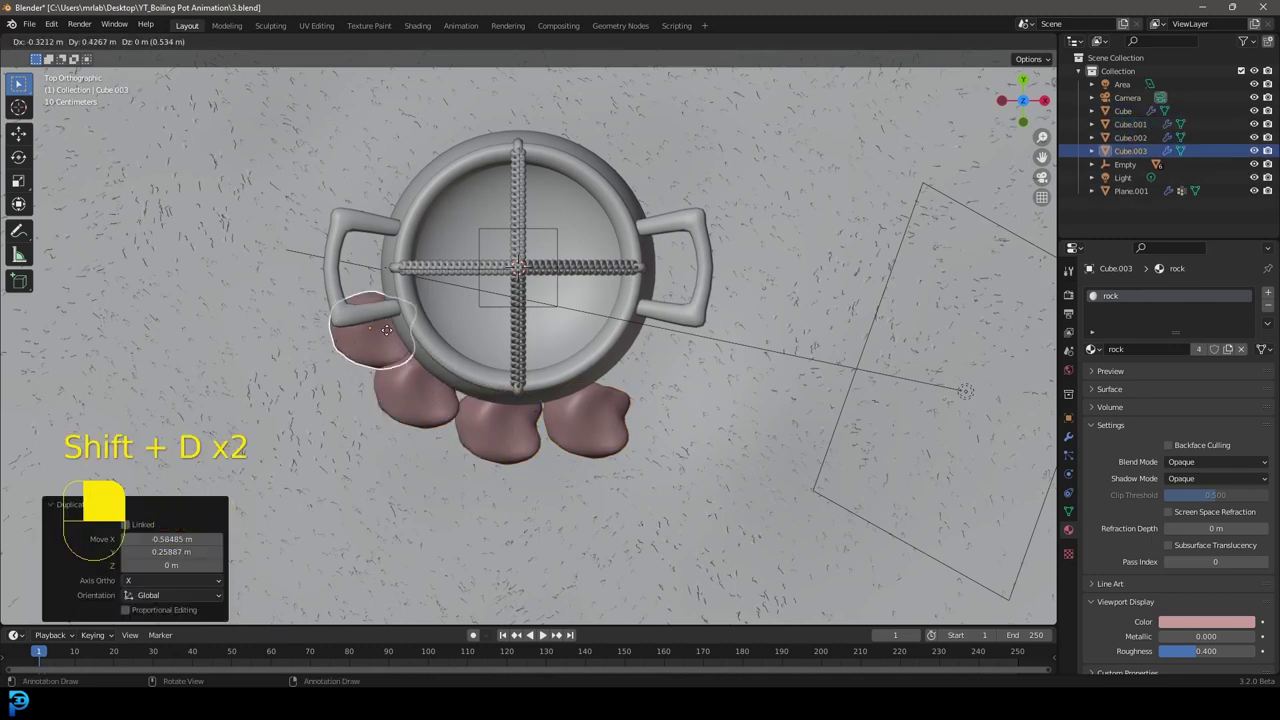
pyautogui.click(370, 308)
pyautogui.hotkey('shift', 'd')
pyautogui.click(386, 228)
pyautogui.hotkey('shift', 'd')
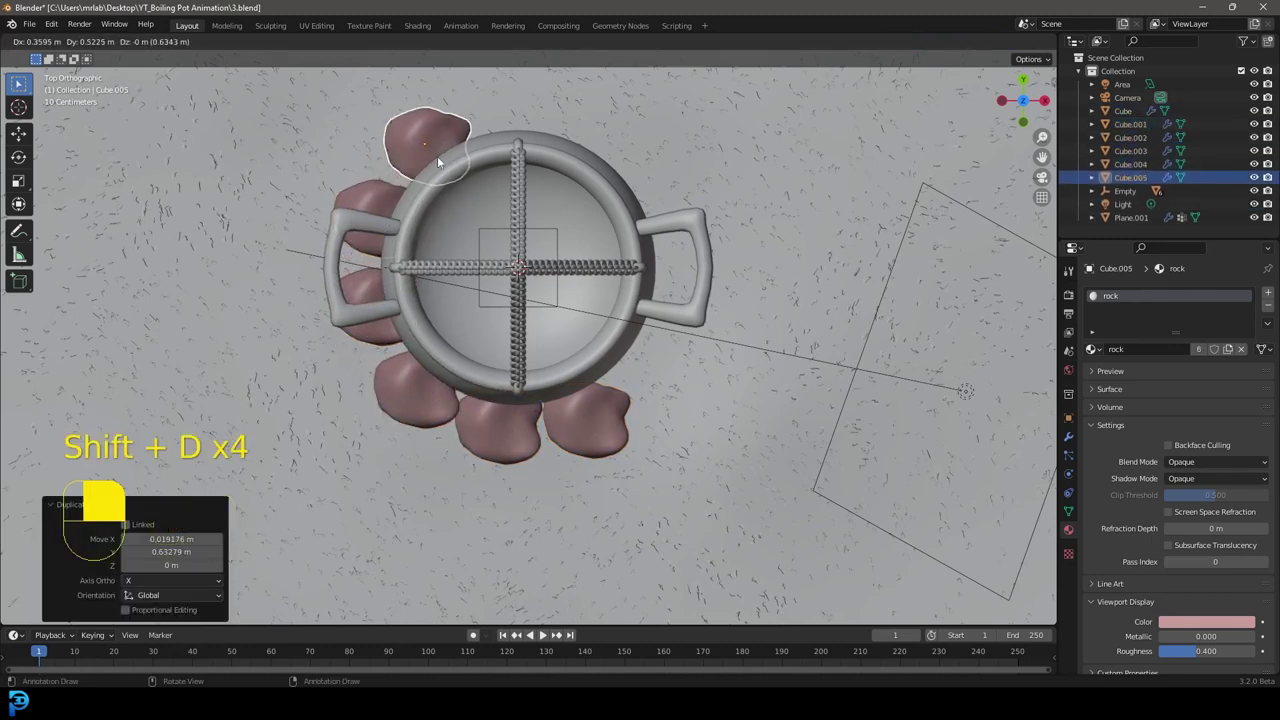
pyautogui.click(436, 162)
pyautogui.hotkey('shift', 'd')
pyautogui.click(530, 134)
pyautogui.hotkey('shift', 'd')
pyautogui.click(619, 163)
pyautogui.hotkey('shift', 'd')
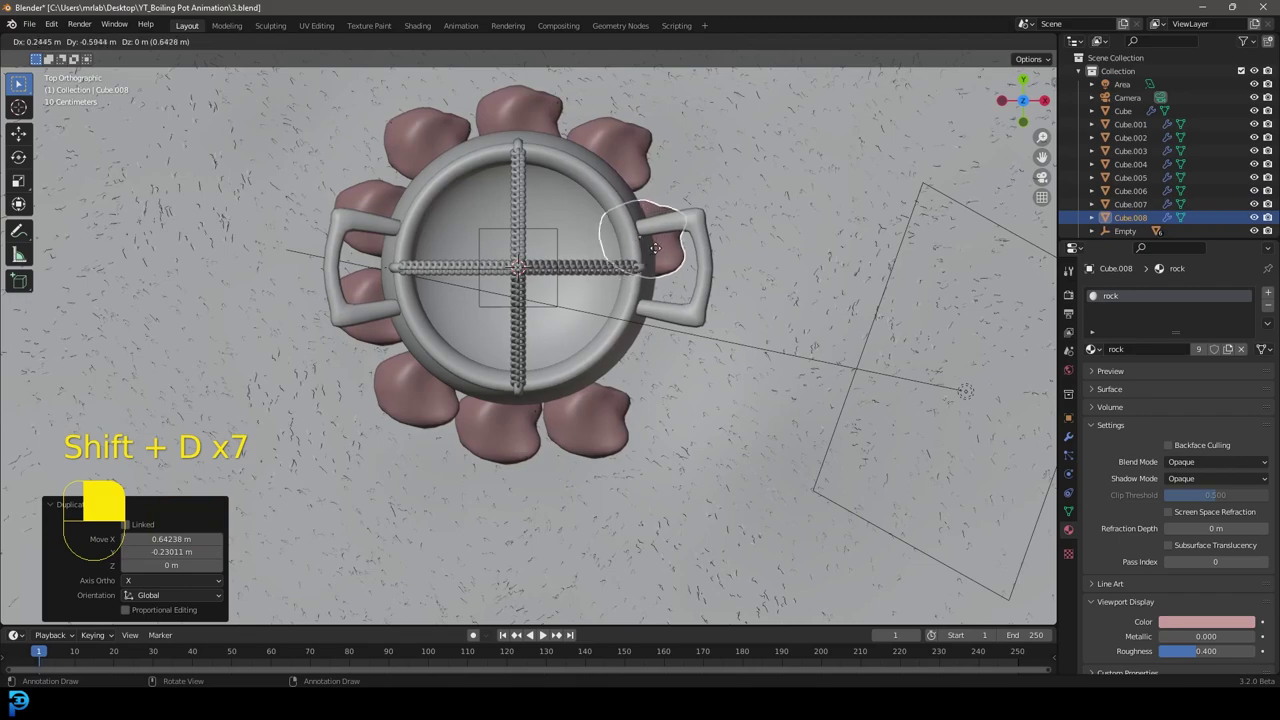
pyautogui.click(678, 255)
pyautogui.hotkey('shift', 'd')
pyautogui.hotkey('shift', 'd')
pyautogui.click(646, 373)
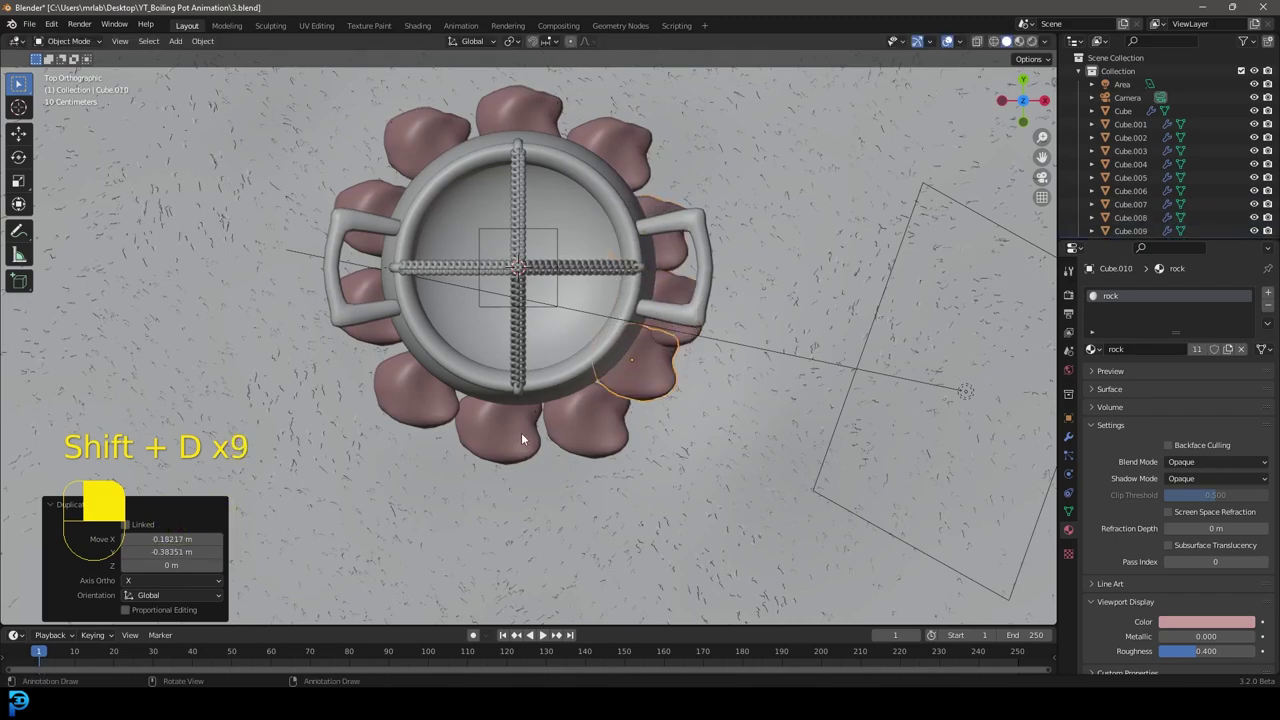
# Rotate the rock at the front of the ring around the pot.
pyautogui.click(520, 433)
pyautogui.scroll(2, 575, 485)
pyautogui.press('r')
pyautogui.click(598, 287)
# Pull the upper mesh of the front rock Cube.002 down about 0.14 m using proportional editing.
pyautogui.click(434, 459)
pyautogui.moveTo(434, 459); pyautogui.dragTo(500, 318, button='middle')
pyautogui.scroll(-3, 528, 410)
pyautogui.keyDown('shift'); pyautogui.moveTo(539, 450); pyautogui.dragTo(547, 430, button='middle'); pyautogui.keyUp('shift')
pyautogui.scroll(4, 500, 490)
pyautogui.press('Tab')
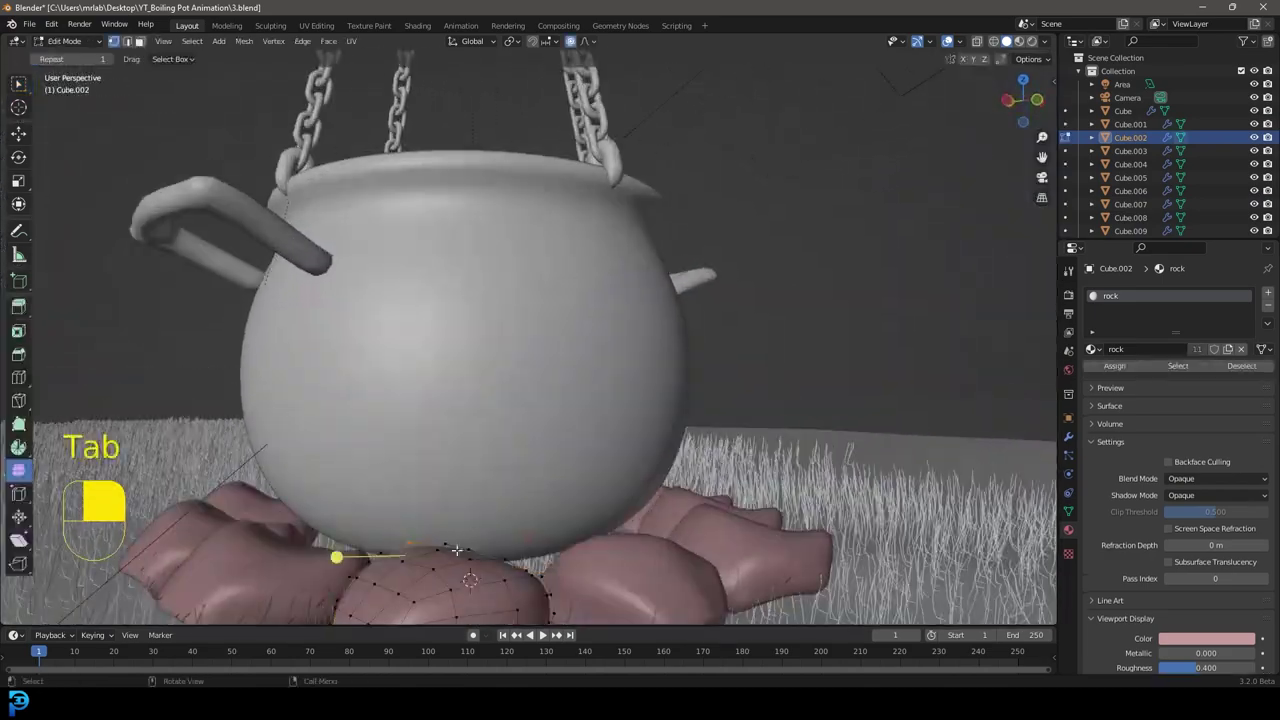
pyautogui.scroll(-4, 481, 561)
pyautogui.press('g')
pyautogui.scroll(3, 465, 475)
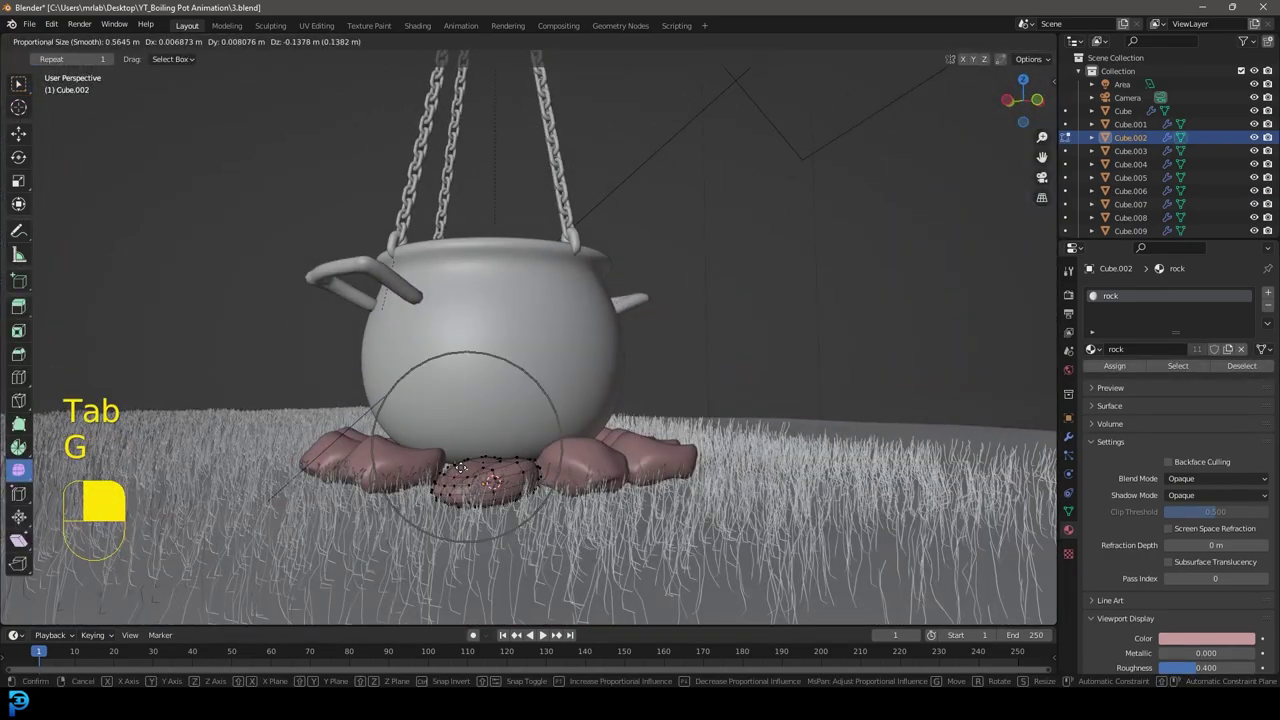
pyautogui.click(460, 465)
# Reshape the outer side of the same rock with proportional editing, and scale the whole rock.
pyautogui.moveTo(460, 465); pyautogui.dragTo(423, 463, button='middle')
pyautogui.press('g')
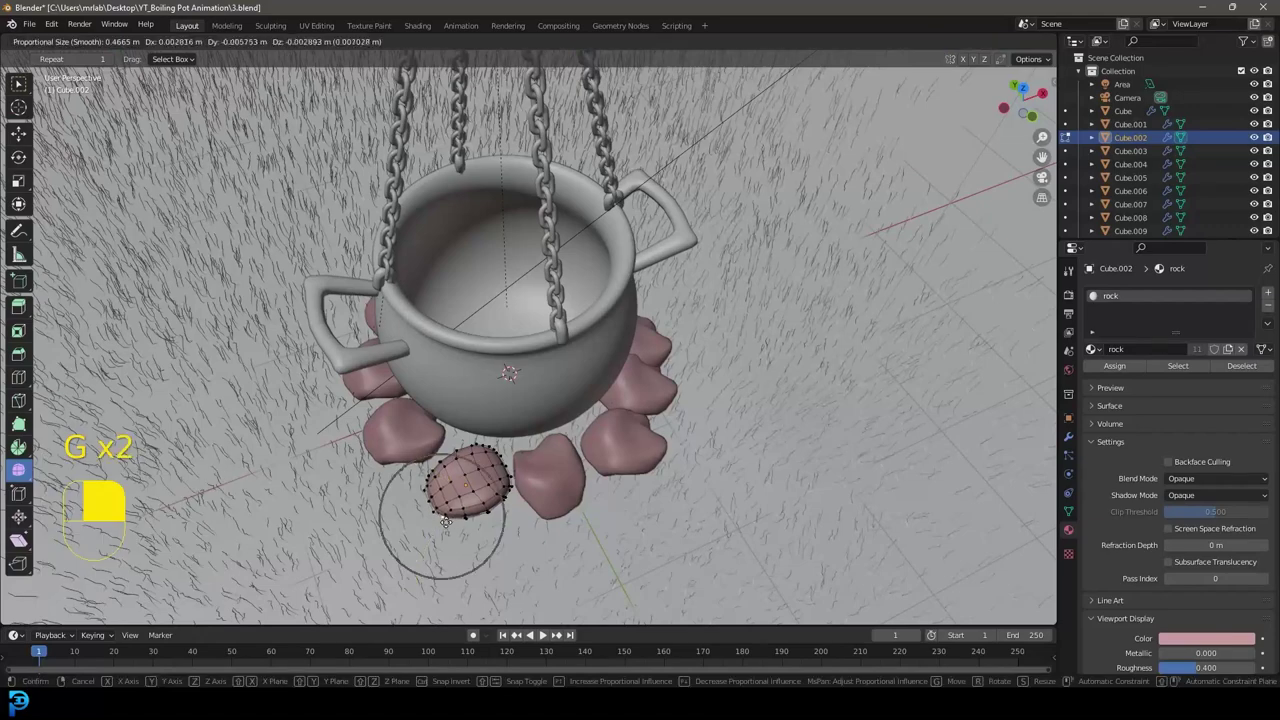
pyautogui.click(430, 570)
pyautogui.press('Tab')
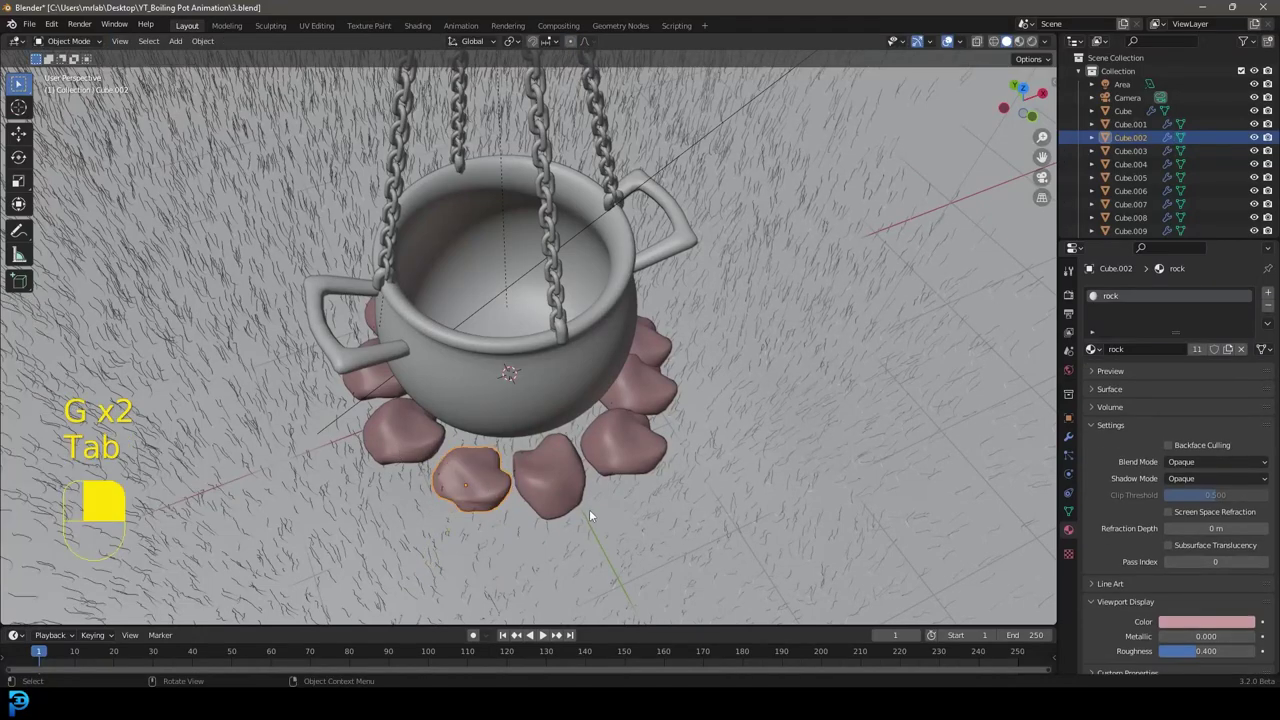
pyautogui.press('s')
pyautogui.click(605, 518)
# Deselect everything and examine the pot and rock ring through the camera in rendered shading.
pyautogui.hotkey('alt', 'a')
pyautogui.press('KP_0')
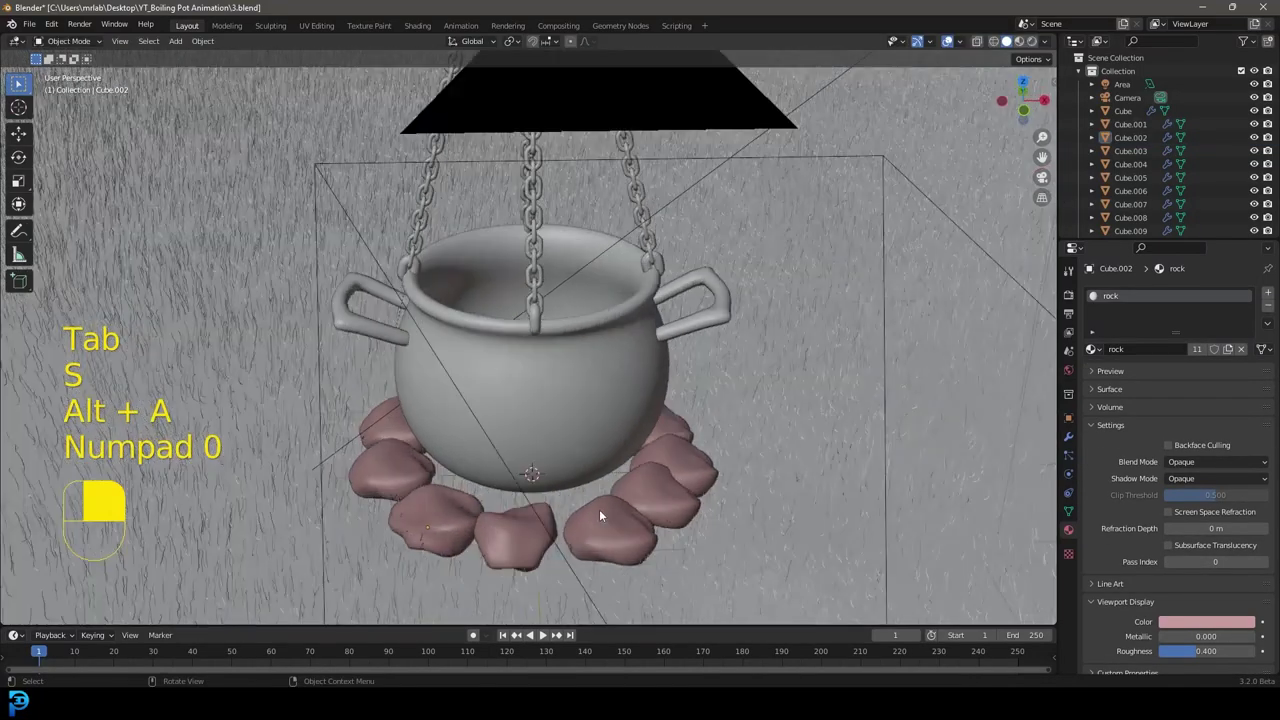
pyautogui.scroll(-3, 630, 295)
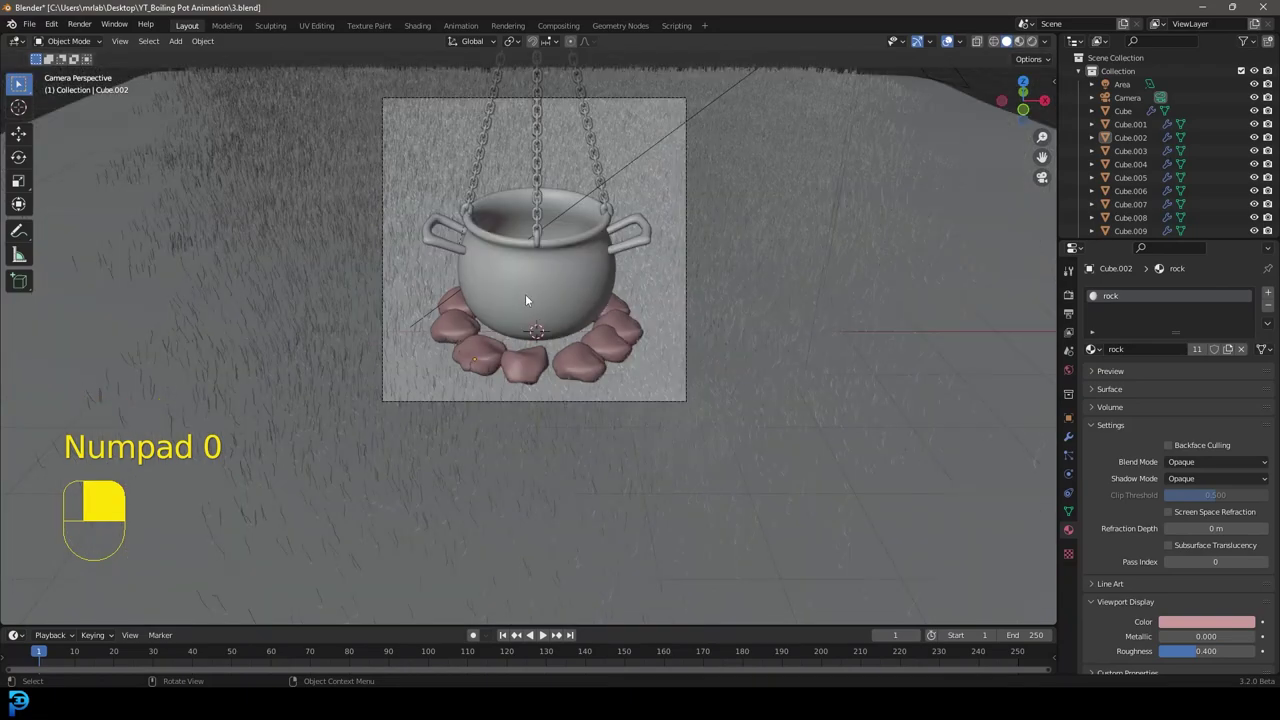
pyautogui.scroll(4, 594, 266)
pyautogui.keyDown('shift'); pyautogui.moveTo(594, 266); pyautogui.dragTo(623, 349, button='middle'); pyautogui.keyUp('shift')
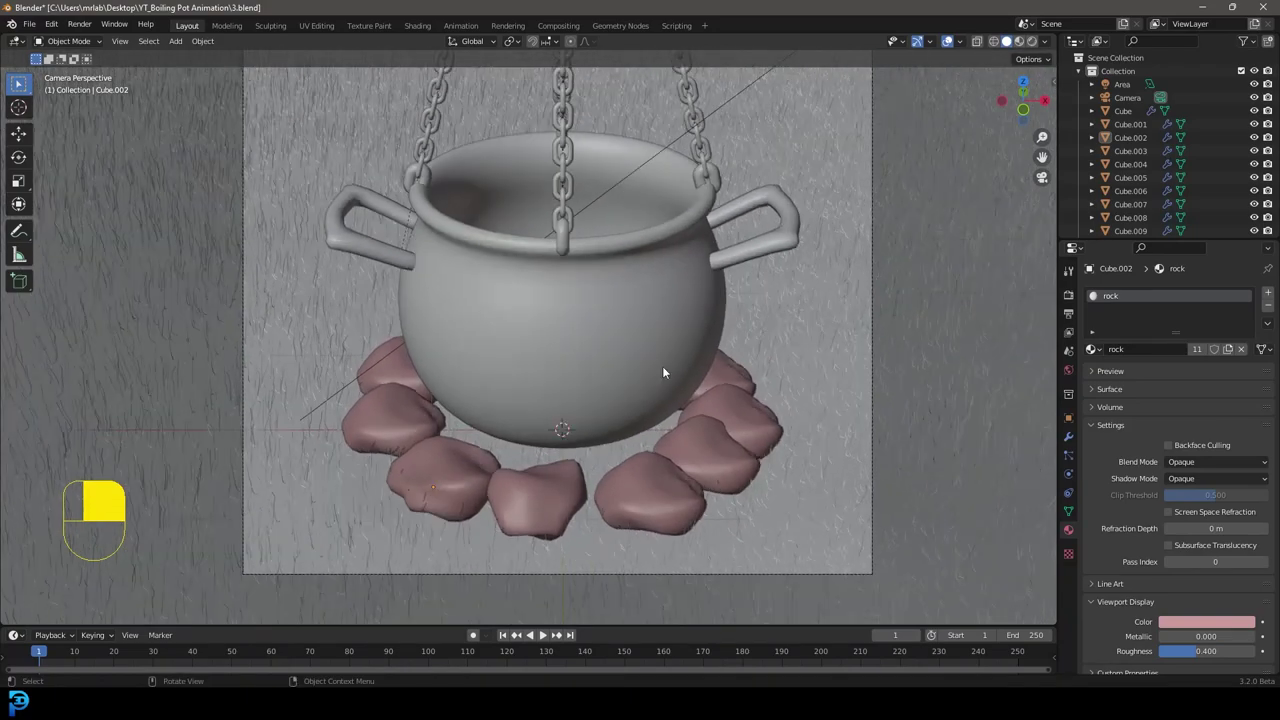
pyautogui.scroll(-3, 662, 371)
pyautogui.scroll(3, 661, 370)
pyautogui.press('z')
pyautogui.click(670, 302)
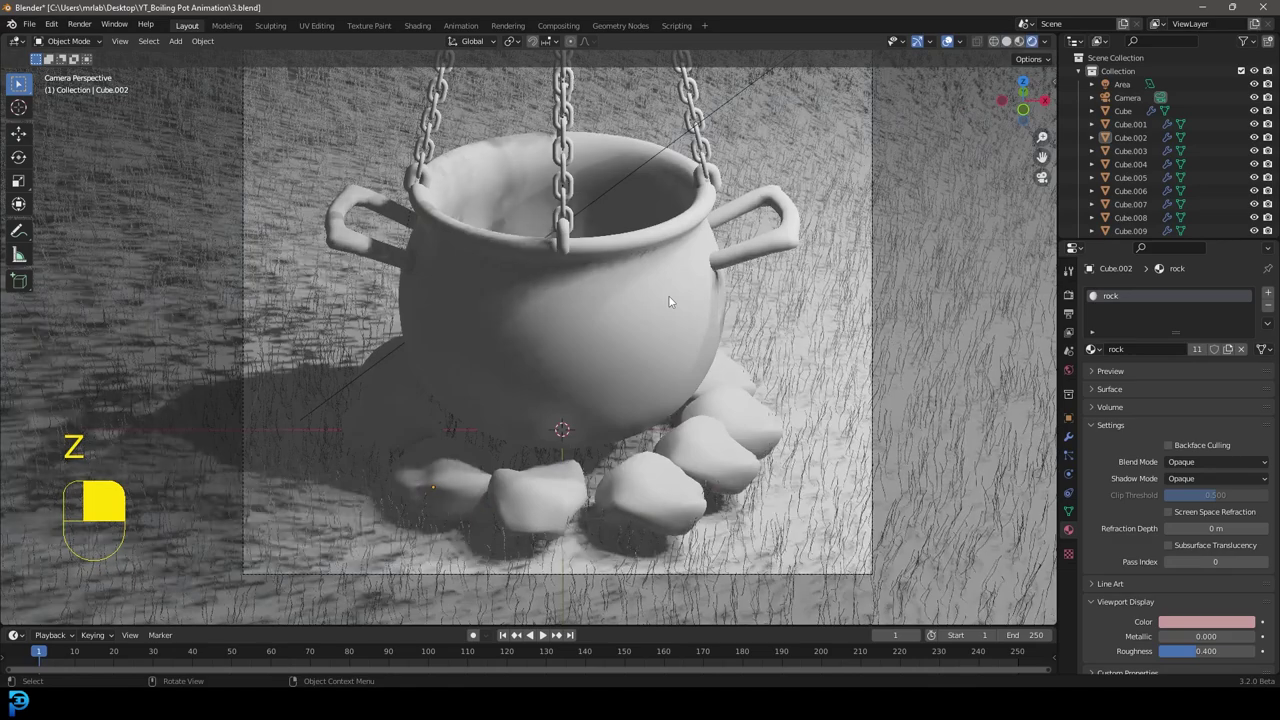
pyautogui.scroll(-3, 676, 410)
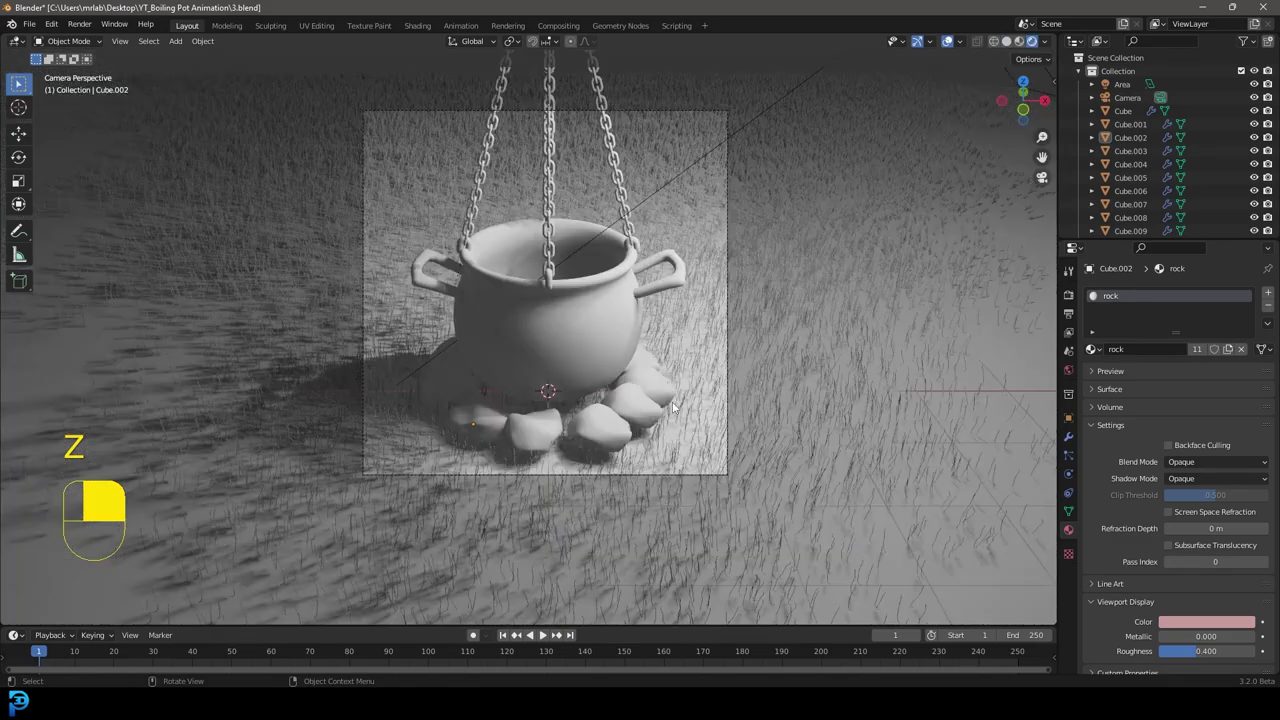
# Return to solid shading and lower the rock Cube.001 into the grass.
pyautogui.press('KP_1')
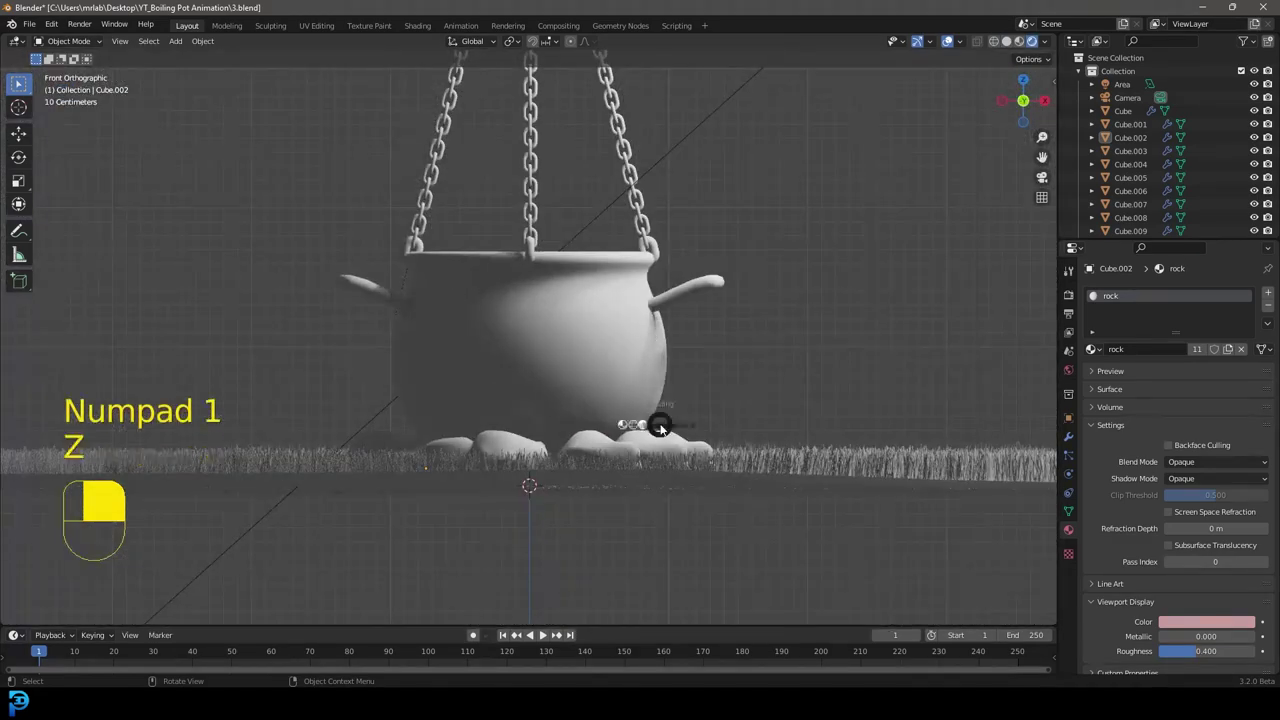
pyautogui.press('z')
pyautogui.click(737, 417)
pyautogui.moveTo(737, 417)
pyautogui.mouseDown(button='middle')
pyautogui.moveTo(649, 404)
pyautogui.moveTo(466, 452)
pyautogui.mouseUp(button='middle')
pyautogui.click(440, 450)
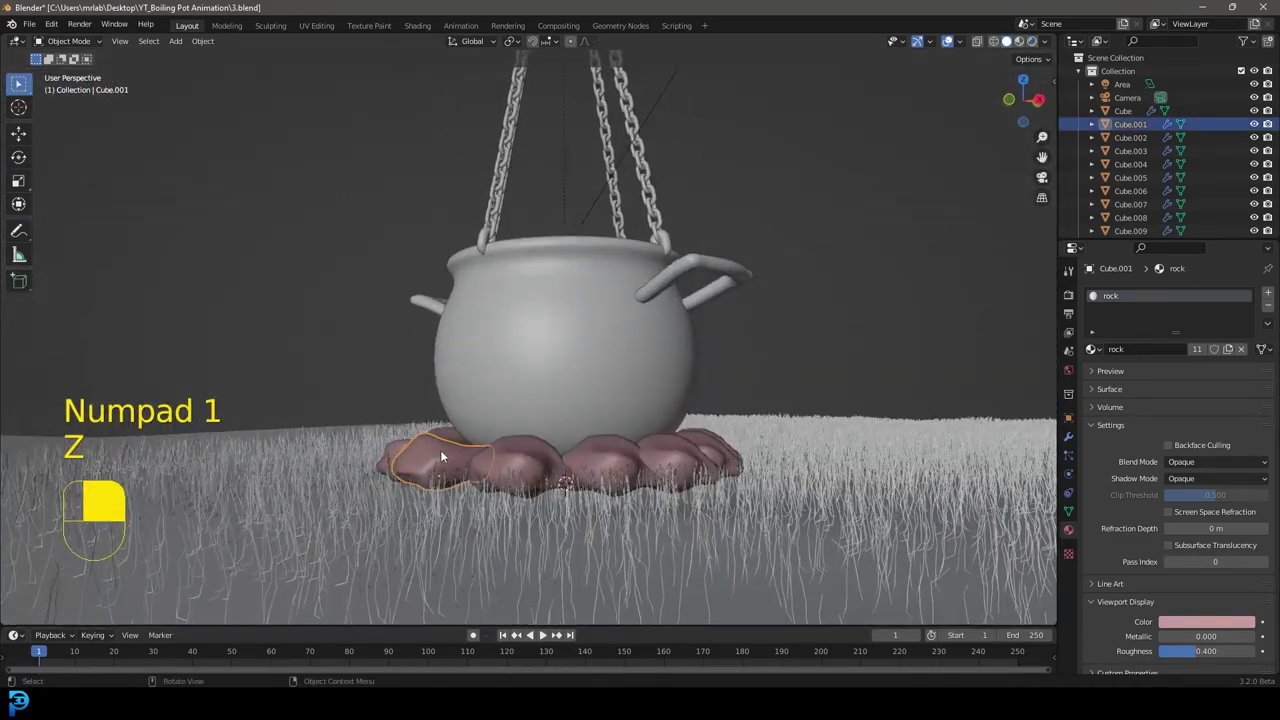
pyautogui.press('g')
pyautogui.click(461, 497)
# Lower the next three rocks along the near side of the ring slightly into the grass.
pyautogui.click(465, 500)
pyautogui.press('g')
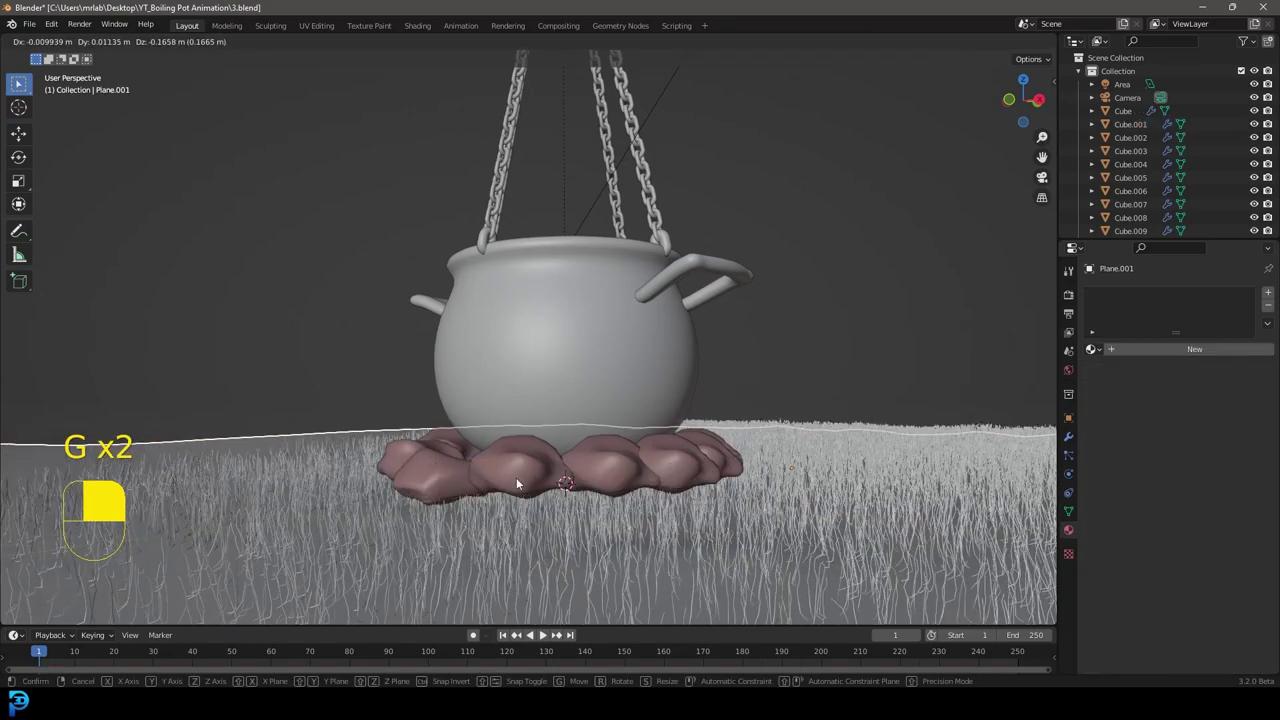
pyautogui.click(518, 481)
pyautogui.press('g')
pyautogui.click(519, 490)
pyautogui.click(605, 464)
pyautogui.press('g')
pyautogui.click(607, 475)
pyautogui.click(683, 456)
pyautogui.press('g')
pyautogui.click(683, 460)
pyautogui.moveTo(683, 460); pyautogui.dragTo(828, 340, button='middle')
# Select the ground plane, show its vertex group, and switch the plane to Weight Paint mode.
pyautogui.click(828, 340)
pyautogui.scroll(-4, 698, 433)
pyautogui.moveTo(698, 433); pyautogui.dragTo(527, 210, button='middle')
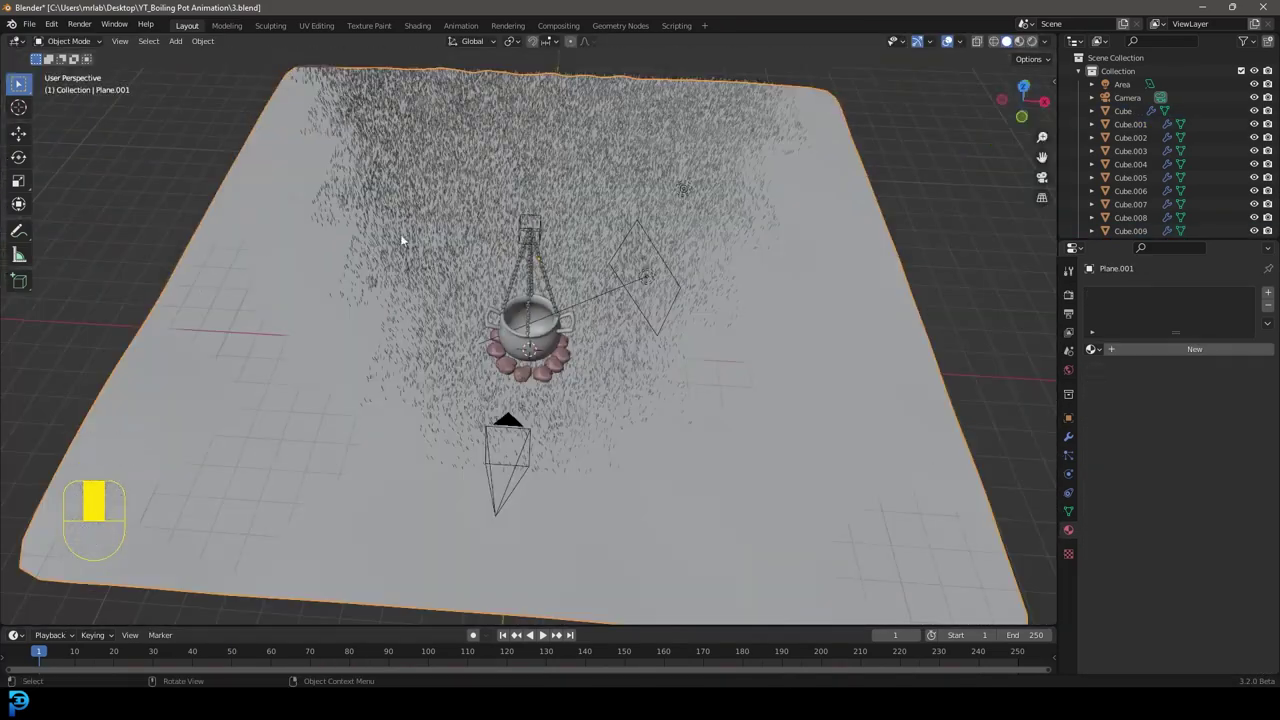
pyautogui.press('Tab')
pyautogui.scroll(5, 530, 300)
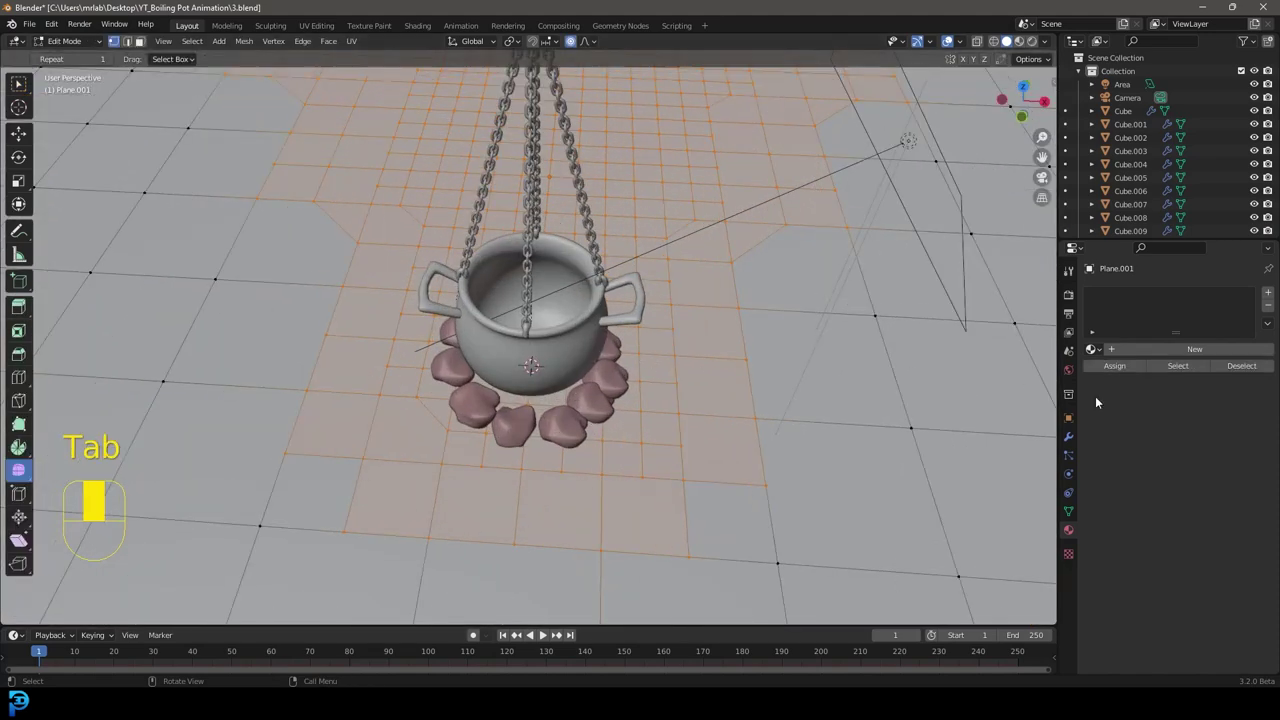
pyautogui.click(1069, 512)
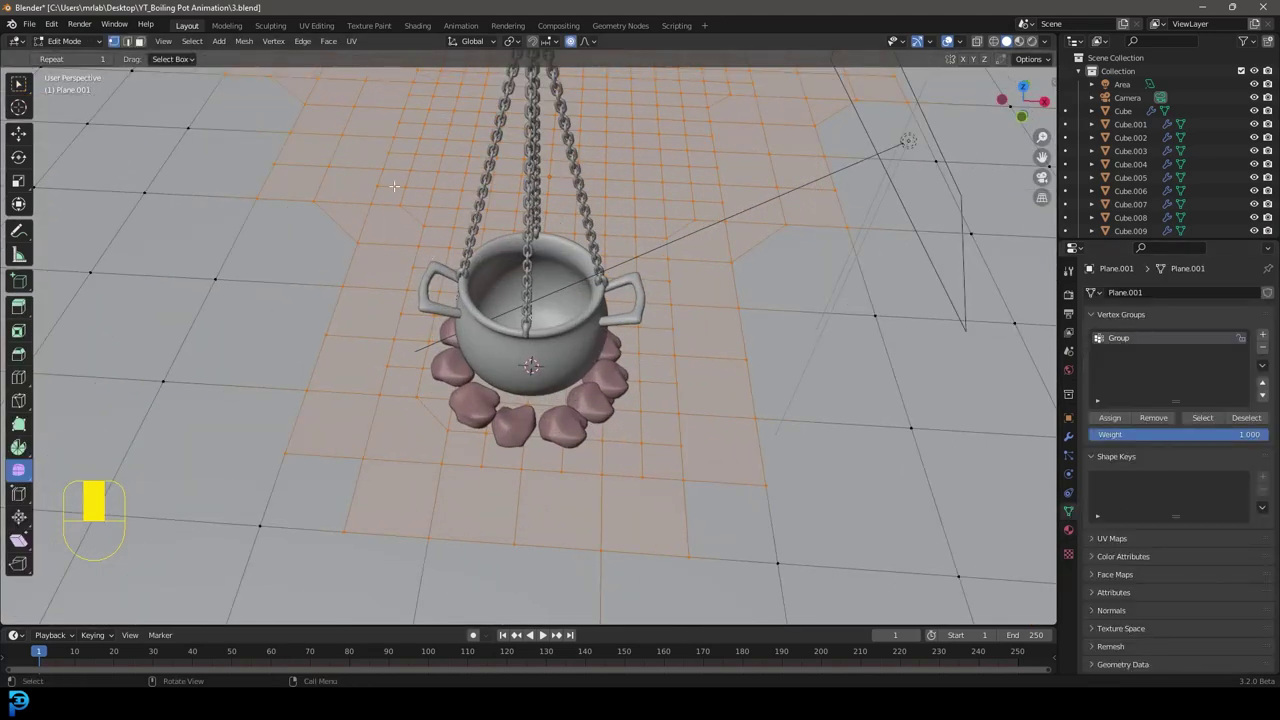
pyautogui.click(64, 41)
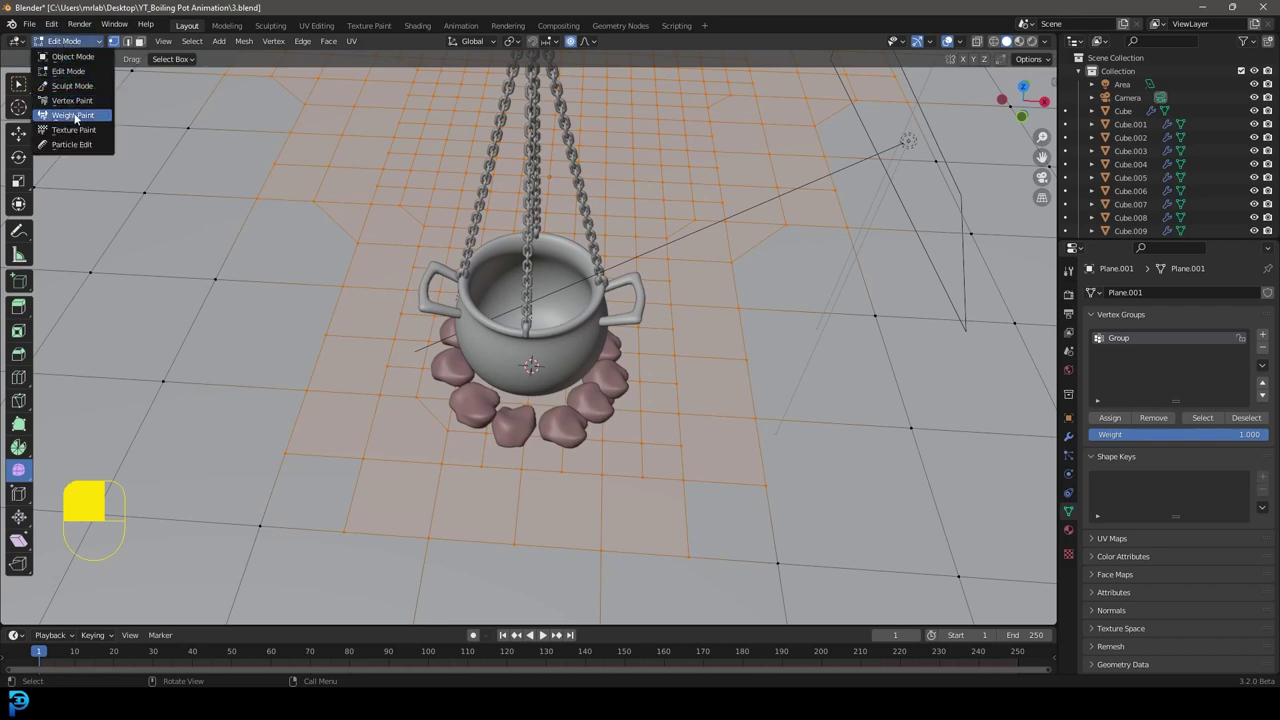
pyautogui.press('Return')
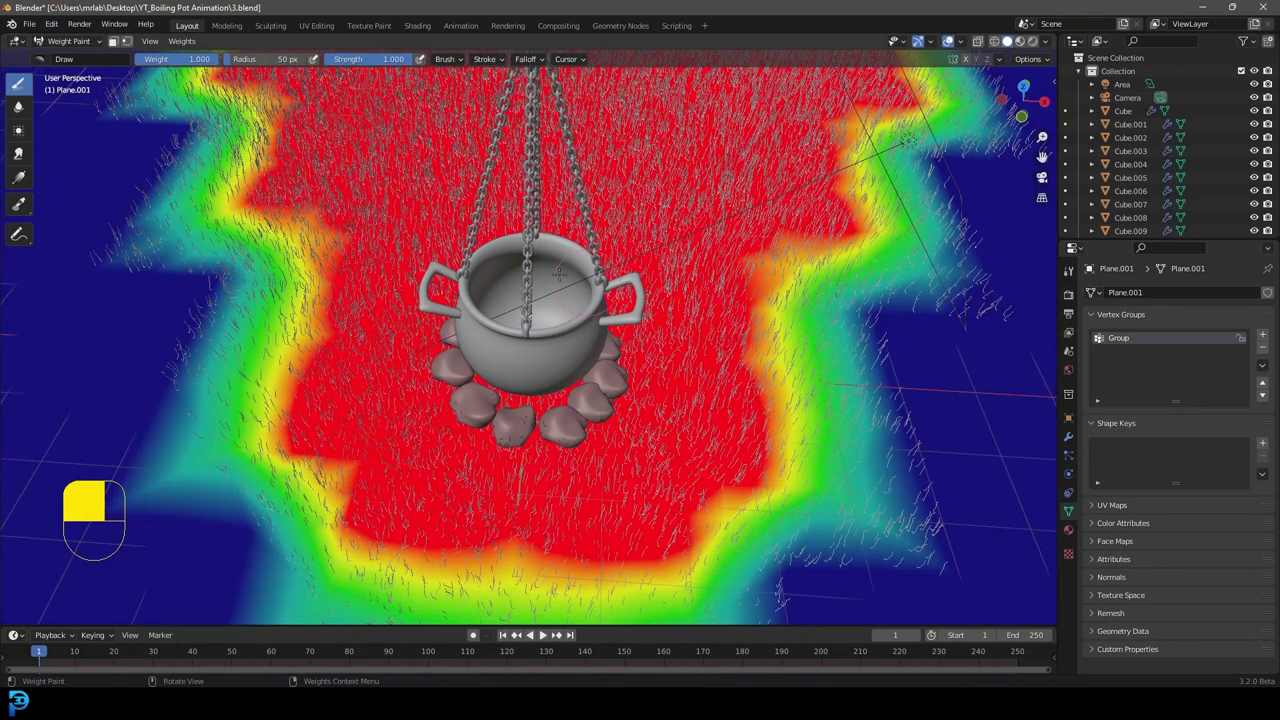
# Choose the Subtract brush for weight painting and set its strength to 0.556.
pyautogui.moveTo(742, 305); pyautogui.dragTo(772, 336, button='middle')
pyautogui.scroll(3, 772, 336)
pyautogui.click(80, 59)
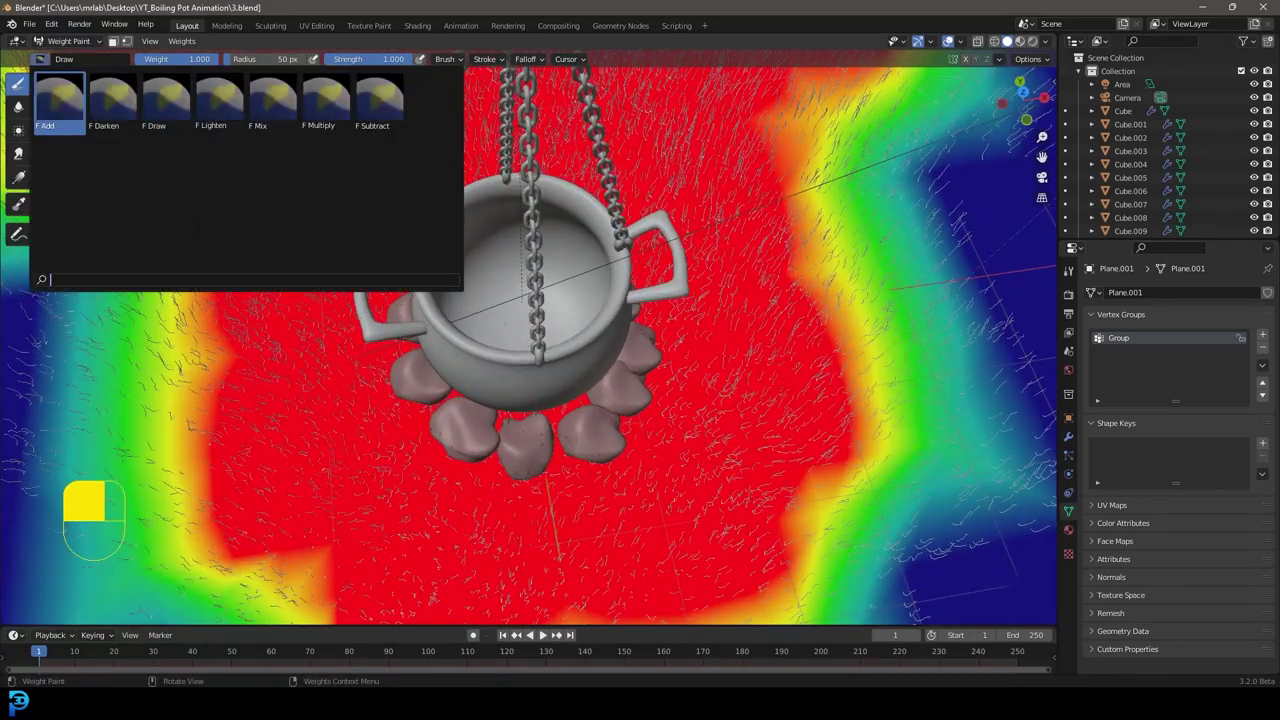
pyautogui.click(379, 103)
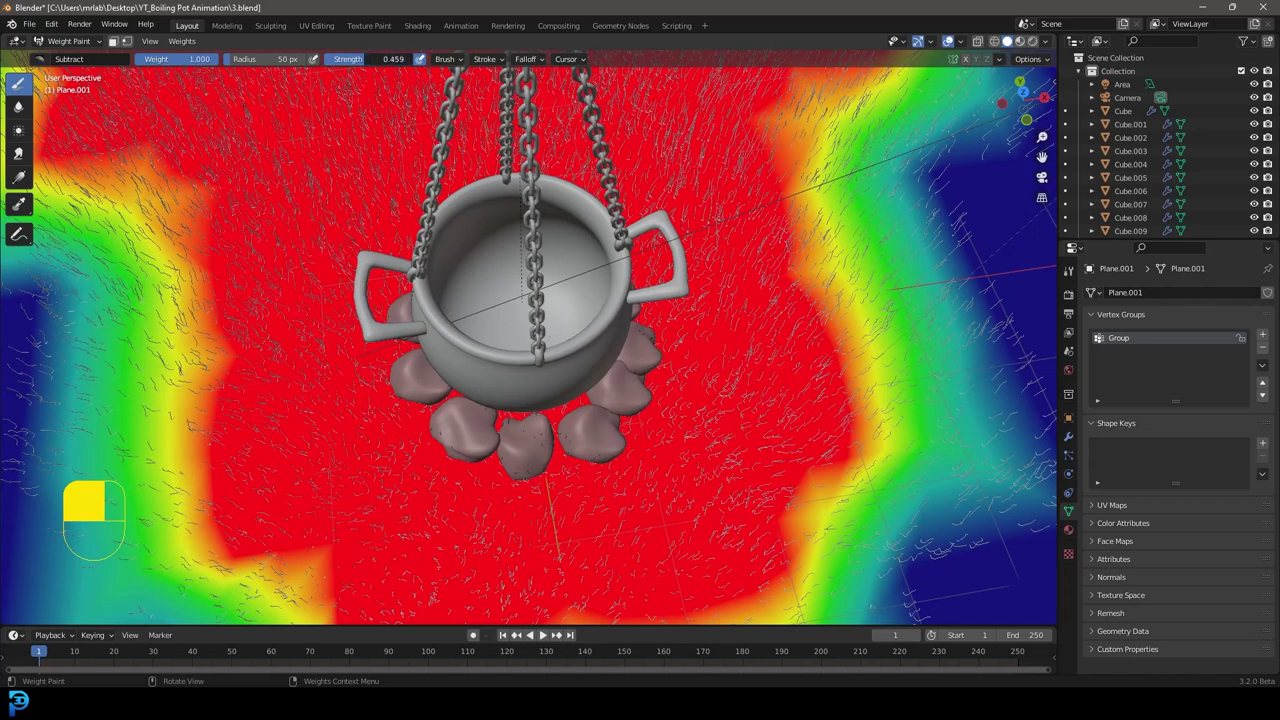
pyautogui.moveTo(562, 353); pyautogui.dragTo(538, 386, button='middle')
# Switch to wireframe shading and subtract weight from the ground directly beneath the pot.
pyautogui.press('z')
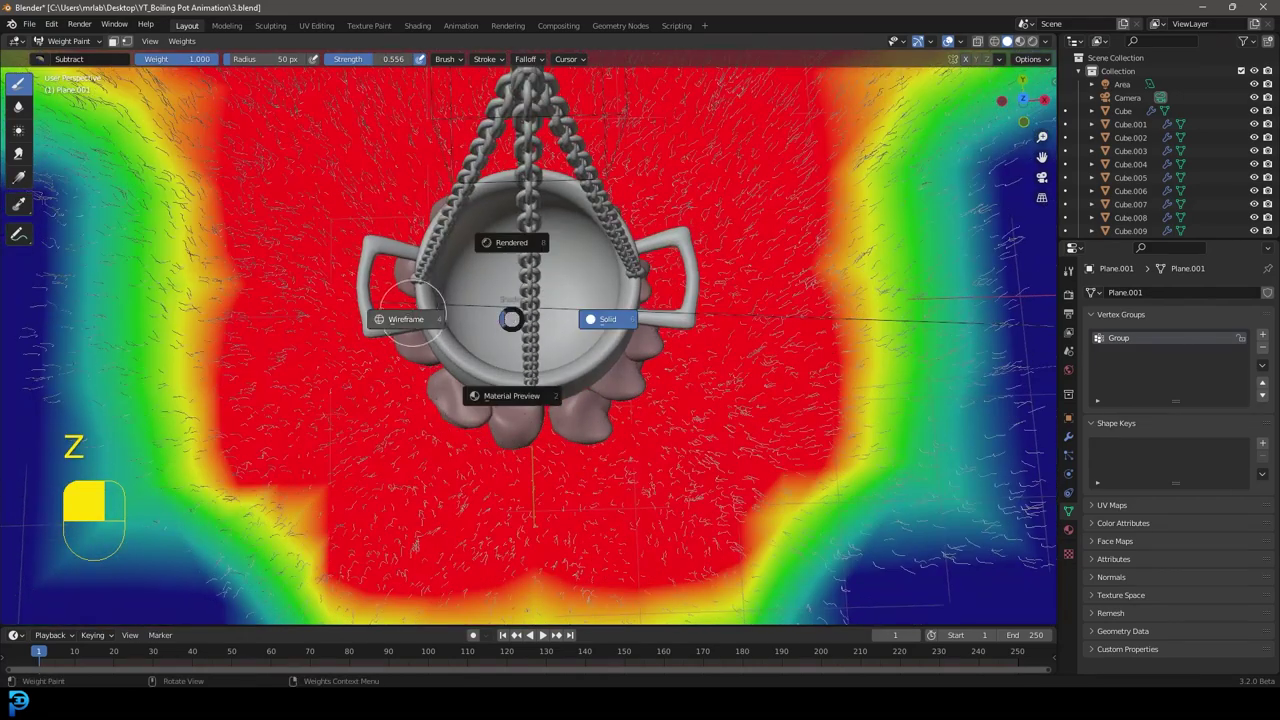
pyautogui.click(409, 314)
pyautogui.moveTo(537, 285)
pyautogui.mouseDown()
pyautogui.moveTo(500, 330)
pyautogui.moveTo(580, 320)
pyautogui.moveTo(560, 250)
pyautogui.moveTo(517, 360)
pyautogui.moveTo(520, 307)
pyautogui.mouseUp()
pyautogui.moveTo(517, 257); pyautogui.dragTo(527, 337)
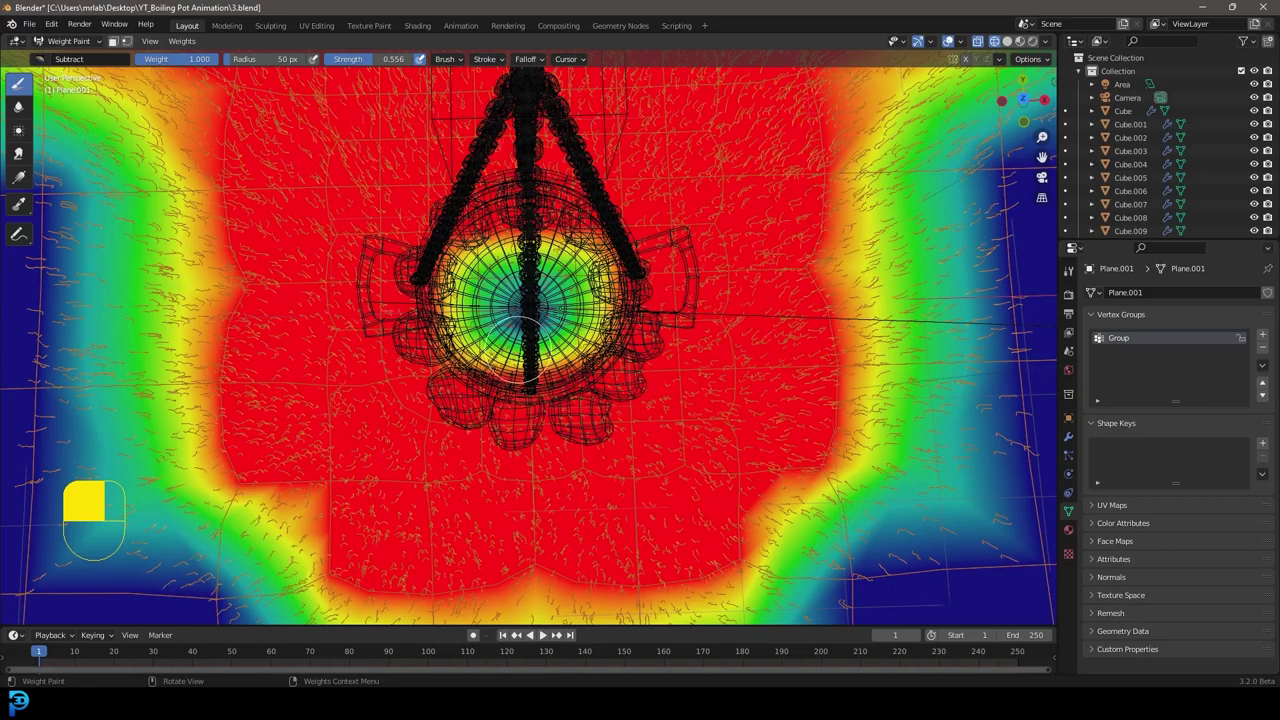
# Return to solid shading and enlarge the Subtract brush to a radius of 116 px.
pyautogui.scroll(-2, 473, 304)
pyautogui.moveTo(500, 340); pyautogui.dragTo(594, 243, button='middle')
pyautogui.press('z')
pyautogui.click(686, 243)
pyautogui.scroll(2, 560, 400)
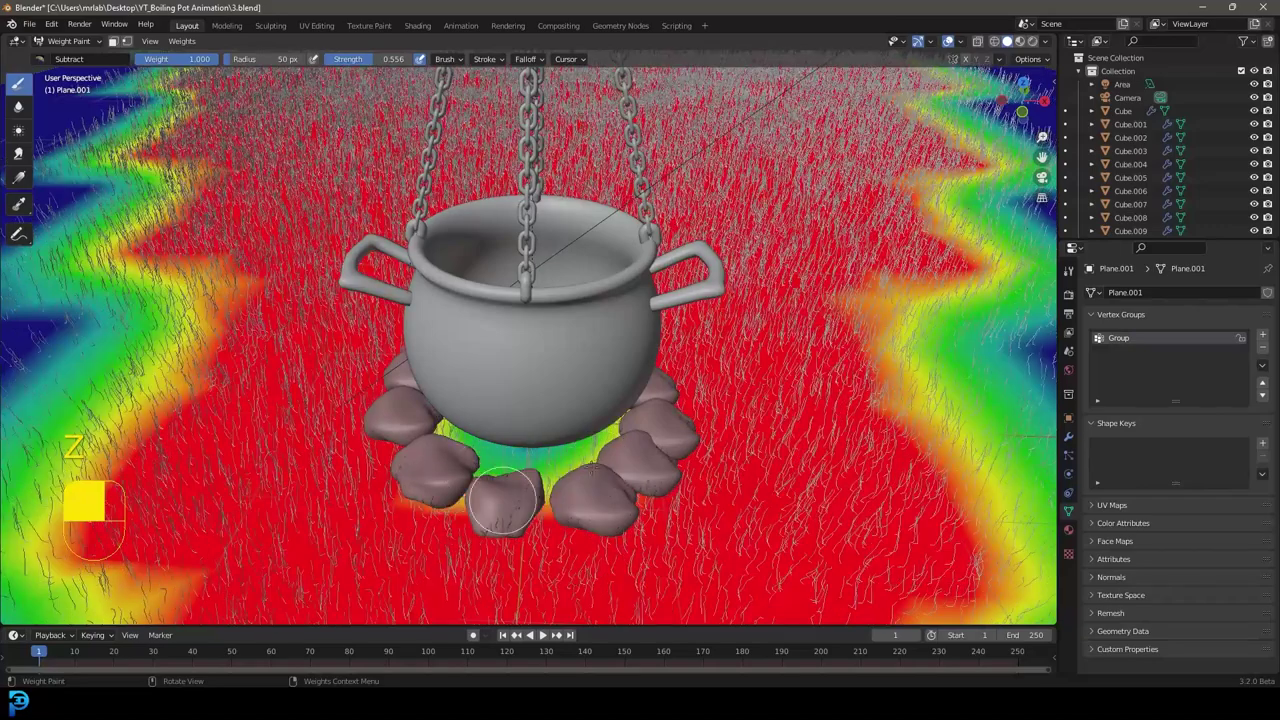
pyautogui.press('f')
pyautogui.moveTo(556, 403)
pyautogui.mouseDown()
pyautogui.moveTo(563, 450)
pyautogui.moveTo(507, 403)
pyautogui.moveTo(529, 479)
pyautogui.moveTo(620, 416)
pyautogui.mouseUp()
# Subtract weight from the ground around the whole rock ring, and undo the last stroke.
pyautogui.moveTo(526, 494)
pyautogui.mouseDown()
pyautogui.moveTo(449, 428)
pyautogui.moveTo(471, 491)
pyautogui.moveTo(600, 423)
pyautogui.moveTo(535, 500)
pyautogui.moveTo(503, 503)
pyautogui.moveTo(520, 505)
pyautogui.mouseUp()
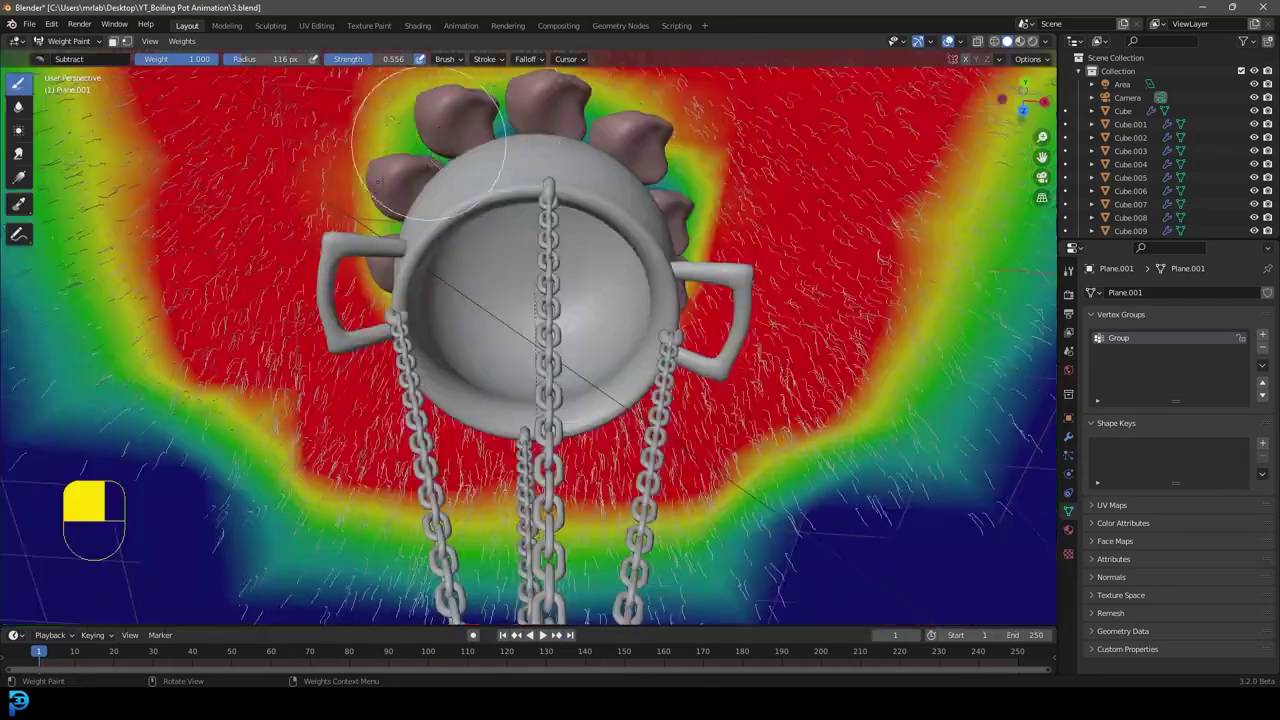
pyautogui.moveTo(428, 154); pyautogui.dragTo(397, 317)
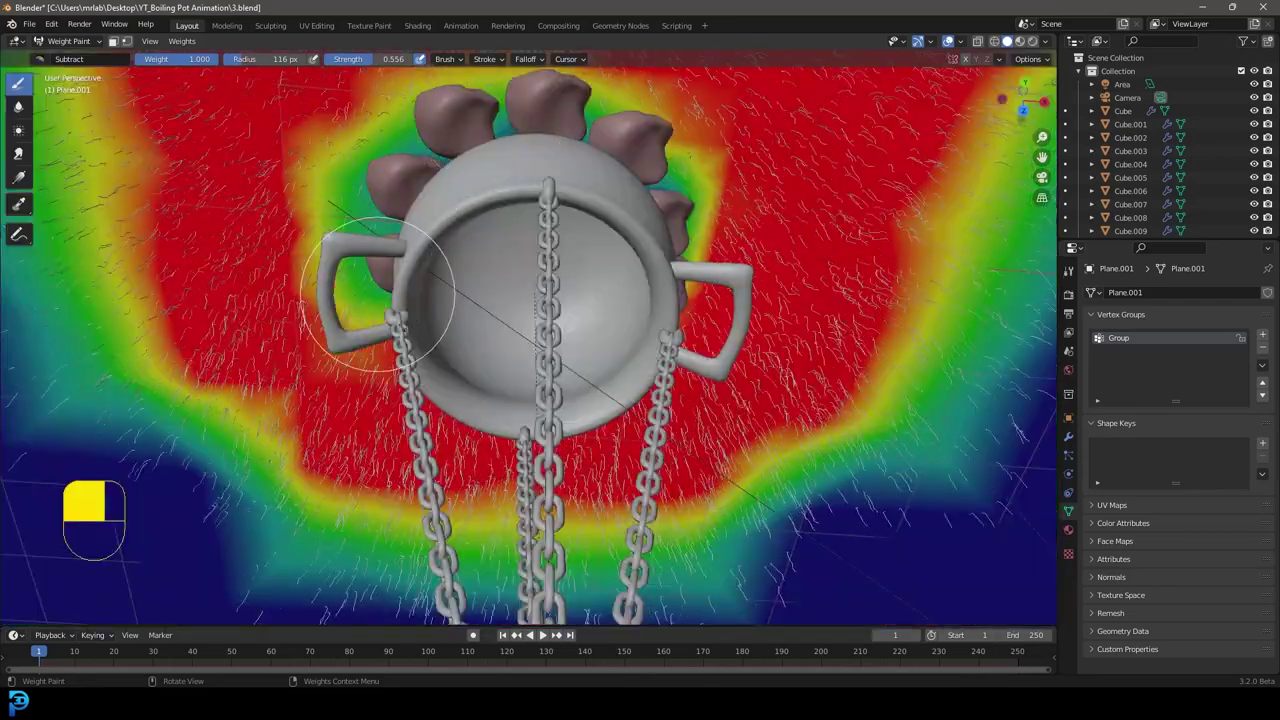
pyautogui.moveTo(366, 255); pyautogui.dragTo(409, 330, button='middle')
pyautogui.moveTo(497, 445)
pyautogui.mouseDown()
pyautogui.moveTo(643, 402)
pyautogui.moveTo(650, 375)
pyautogui.mouseUp()
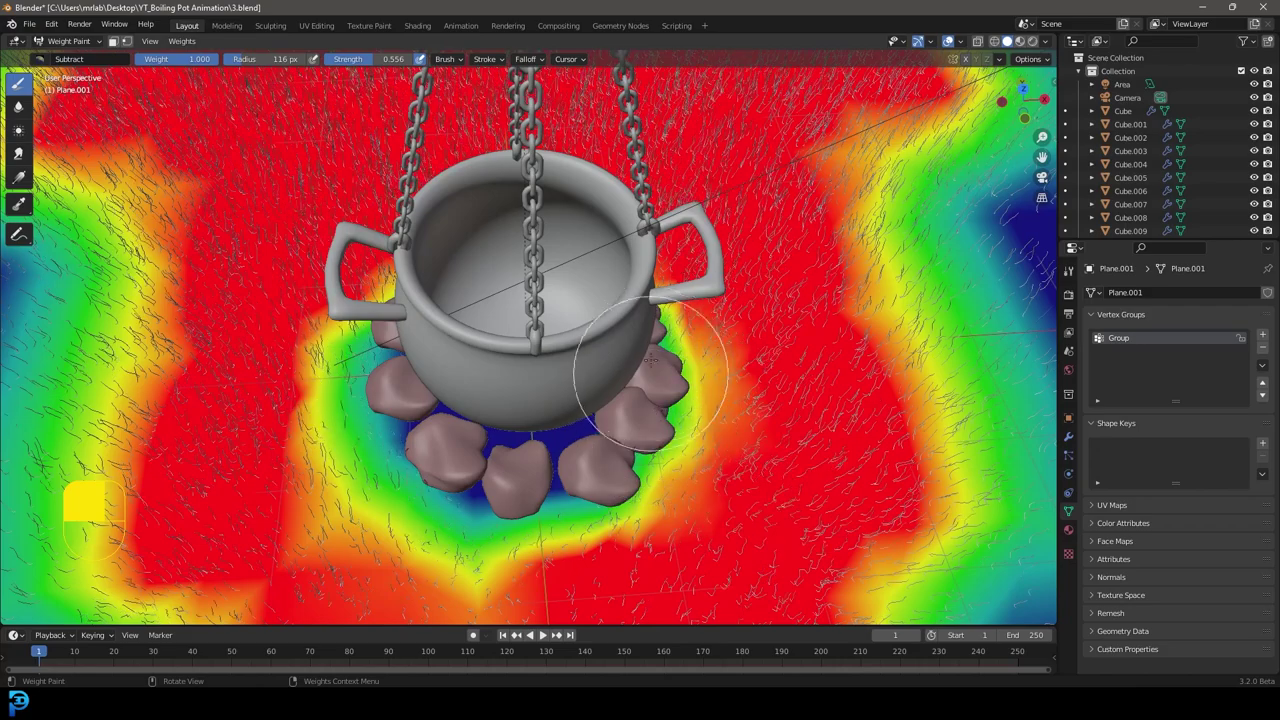
pyautogui.hotkey('ctrl', 'z')
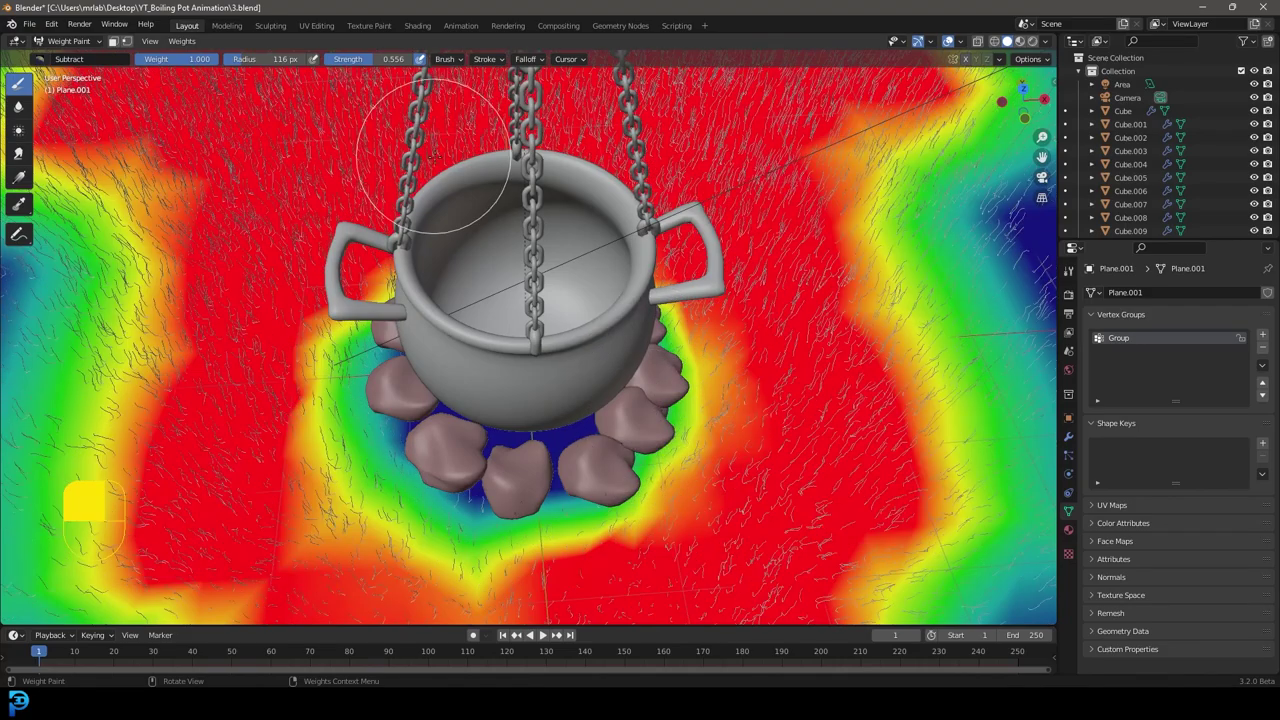
# Return the ground plane to Object Mode and view the thinned grass through the camera.
pyautogui.click(45, 42)
pyautogui.click(60, 55)
pyautogui.scroll(-3, 583, 327)
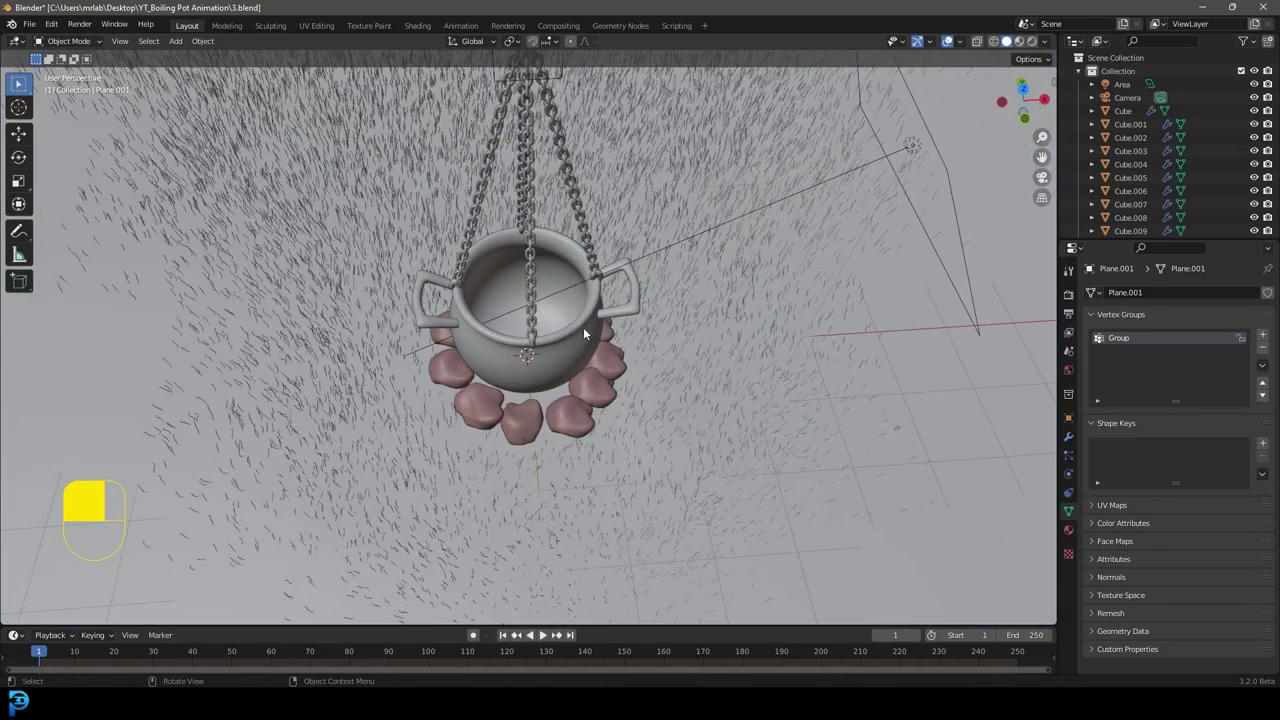
pyautogui.press('KP_0')
pyautogui.scroll(3, 585, 326)
pyautogui.keyDown('shift'); pyautogui.scroll(3, 594, 334); pyautogui.keyUp('shift')
pyautogui.scroll(-1, 594, 336)
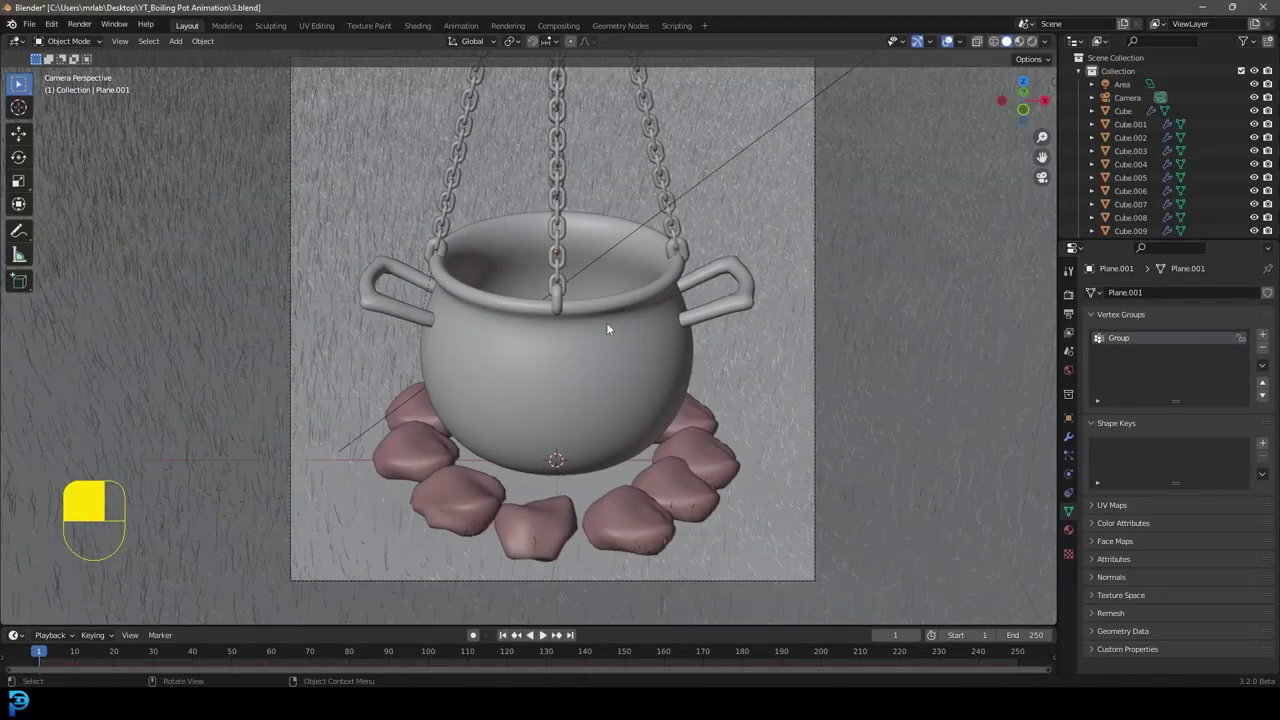
pyautogui.keyDown('shift'); pyautogui.scroll(1, 601, 318); pyautogui.keyUp('shift')
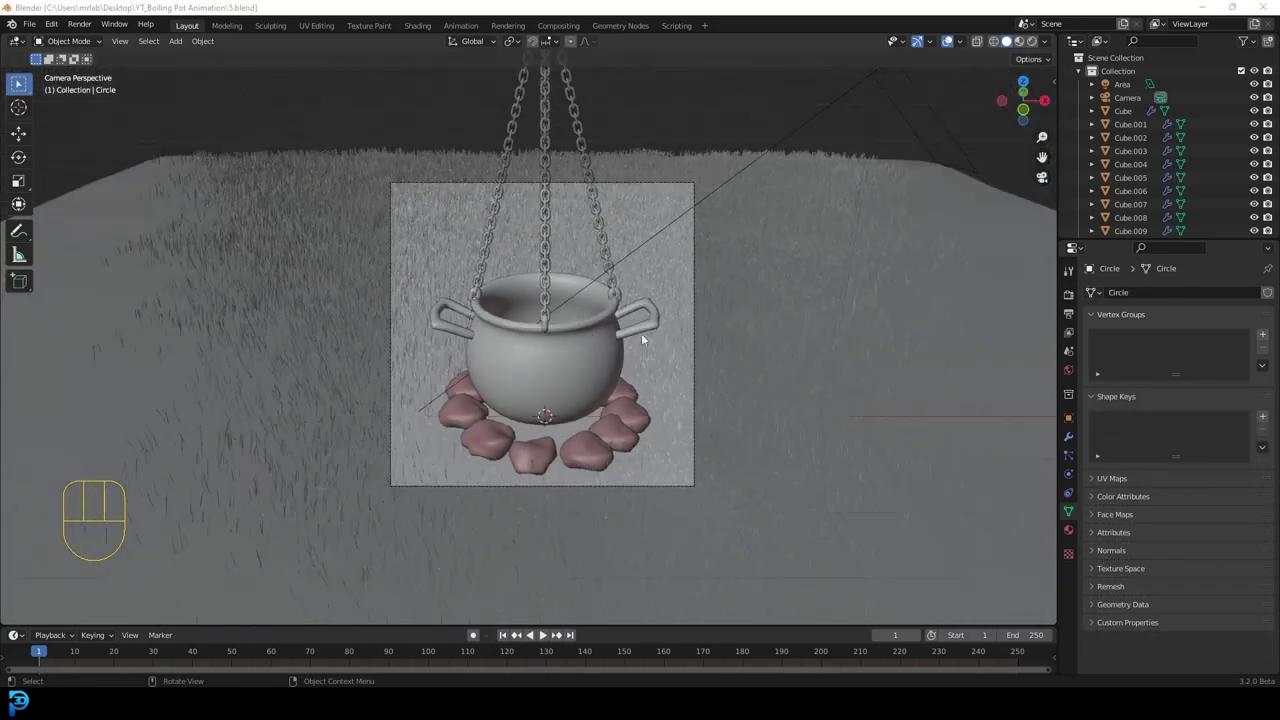
# Select the pot body and open the Shading workspace with the camera view in rendered shading.
pyautogui.click(583, 348)
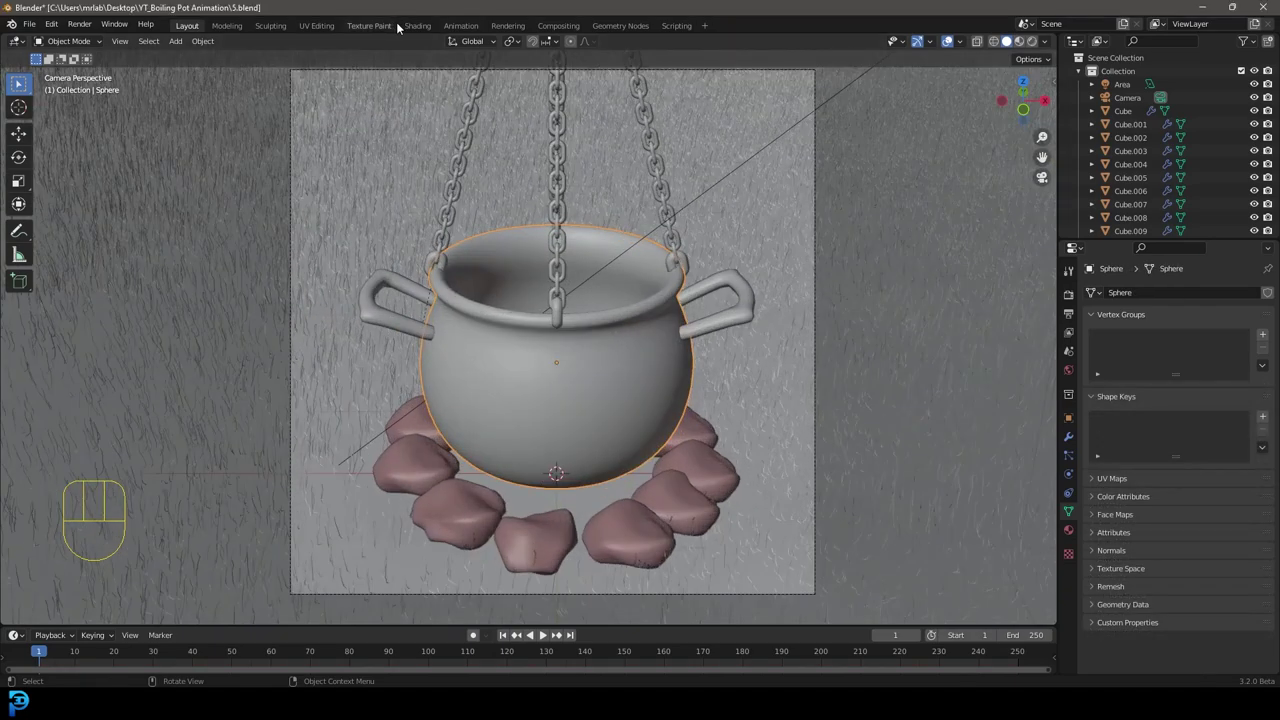
pyautogui.click(417, 26)
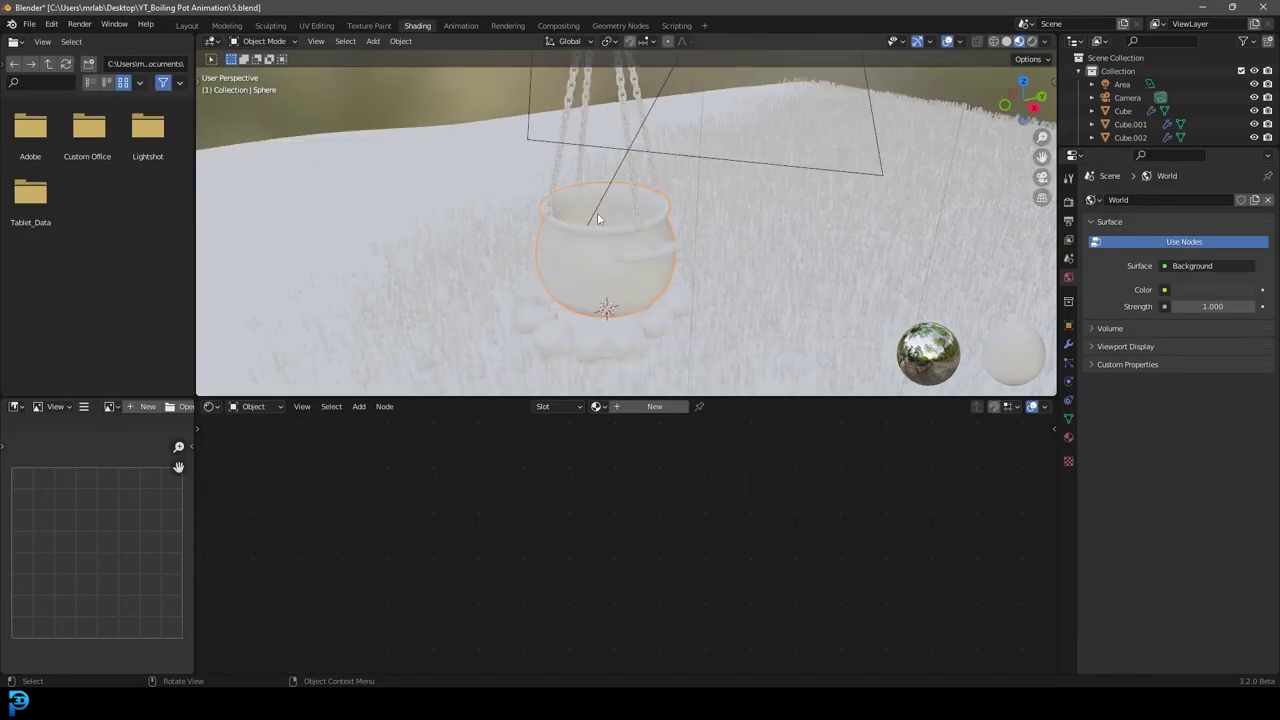
pyautogui.scroll(-1, 620, 223)
pyautogui.press('z')
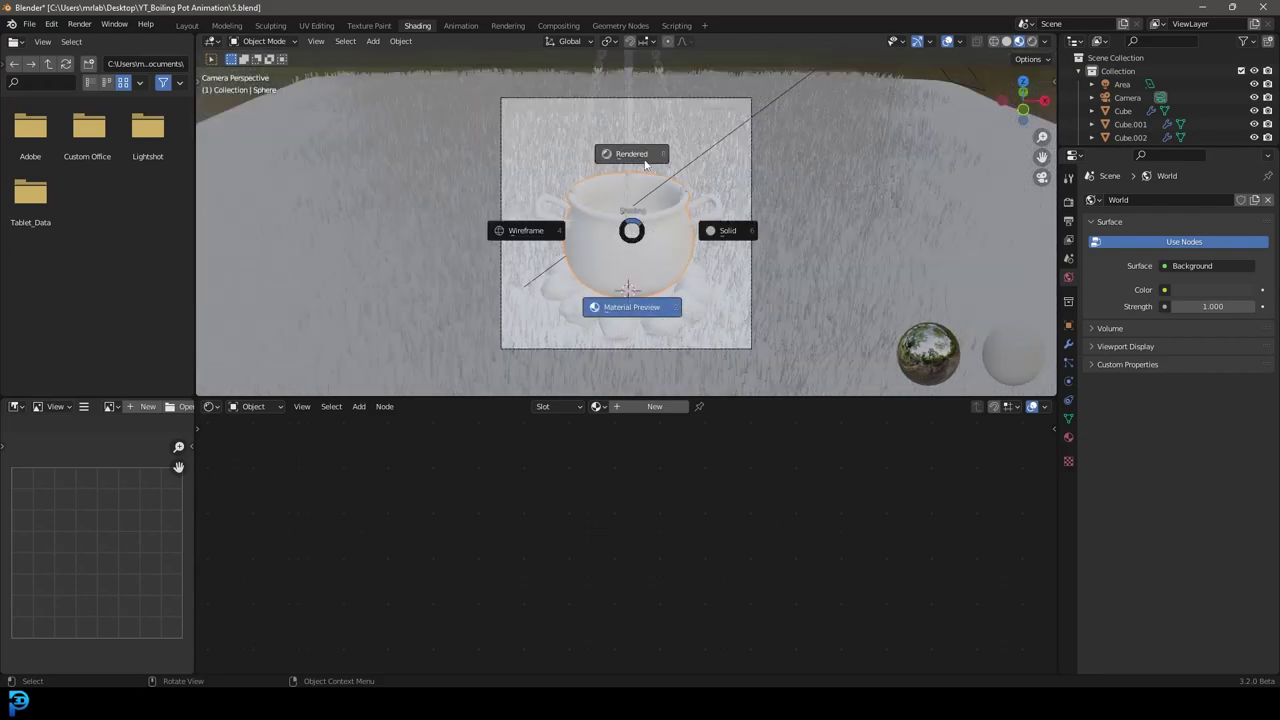
pyautogui.click(645, 161)
pyautogui.scroll(3, 710, 188)
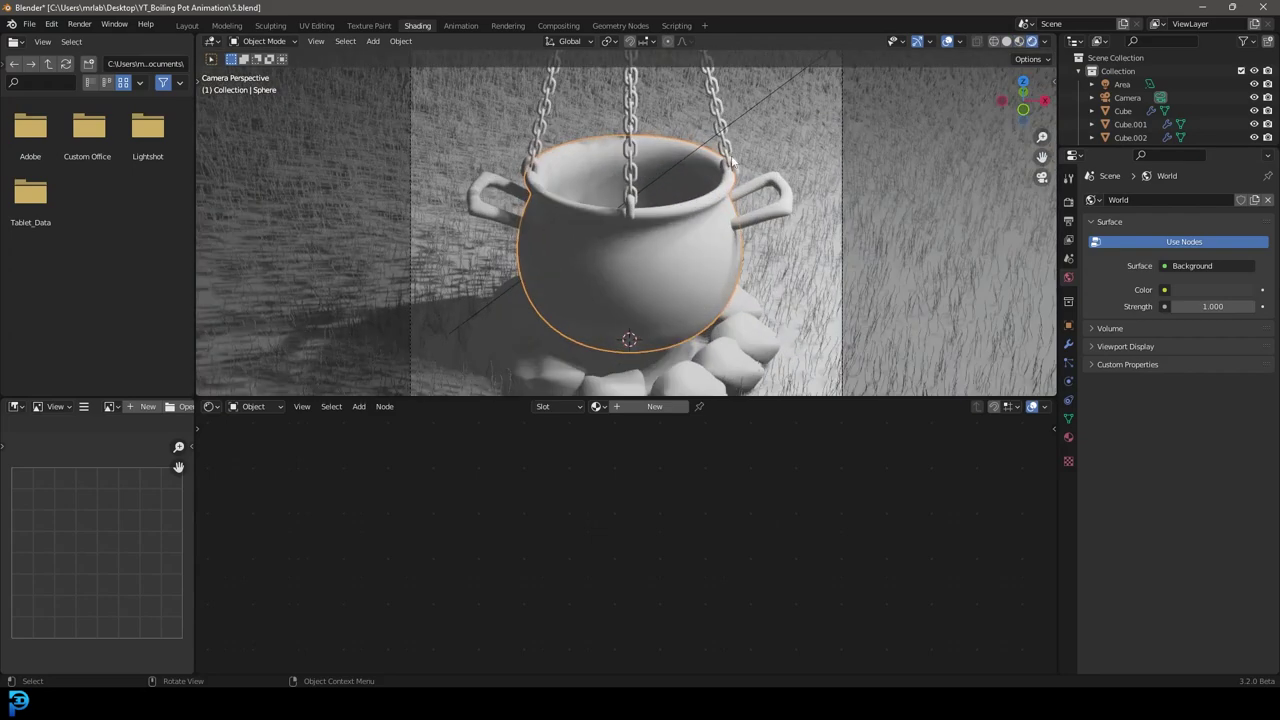
# Show the render engine settings and create a new material named "pot" for the pot body.
pyautogui.click(1068, 201)
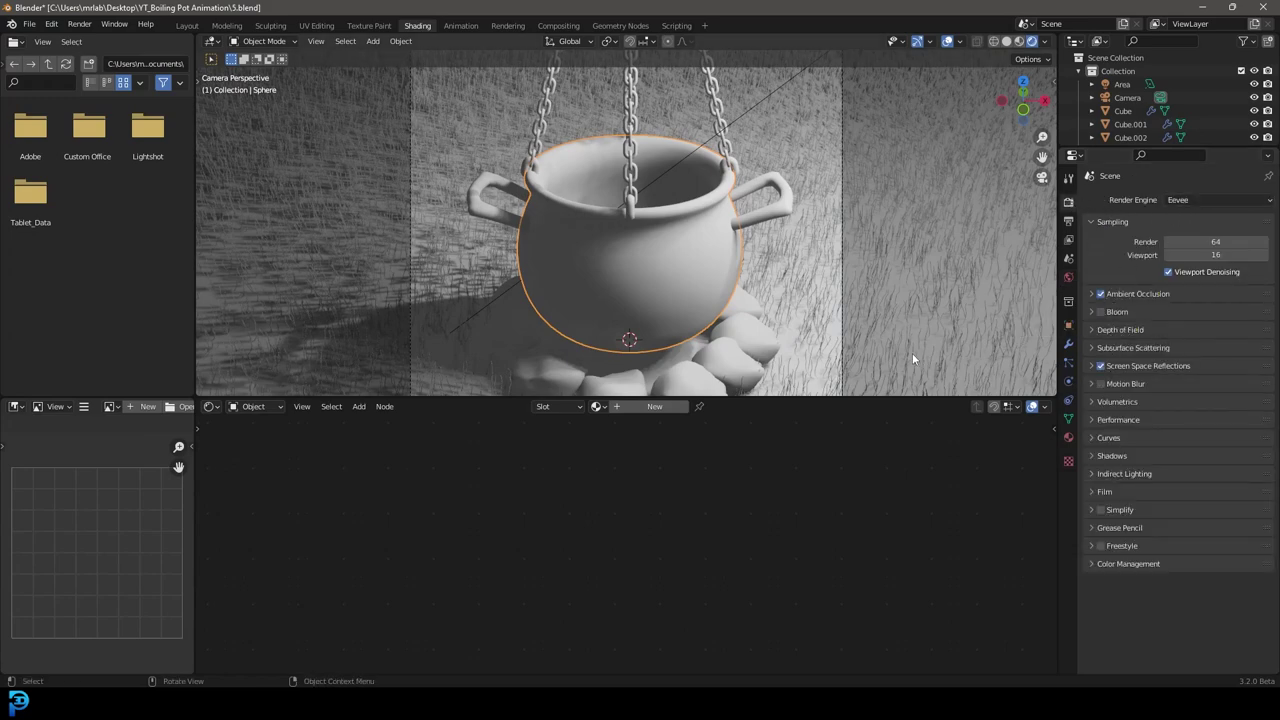
pyautogui.click(654, 406)
pyautogui.click(632, 406)
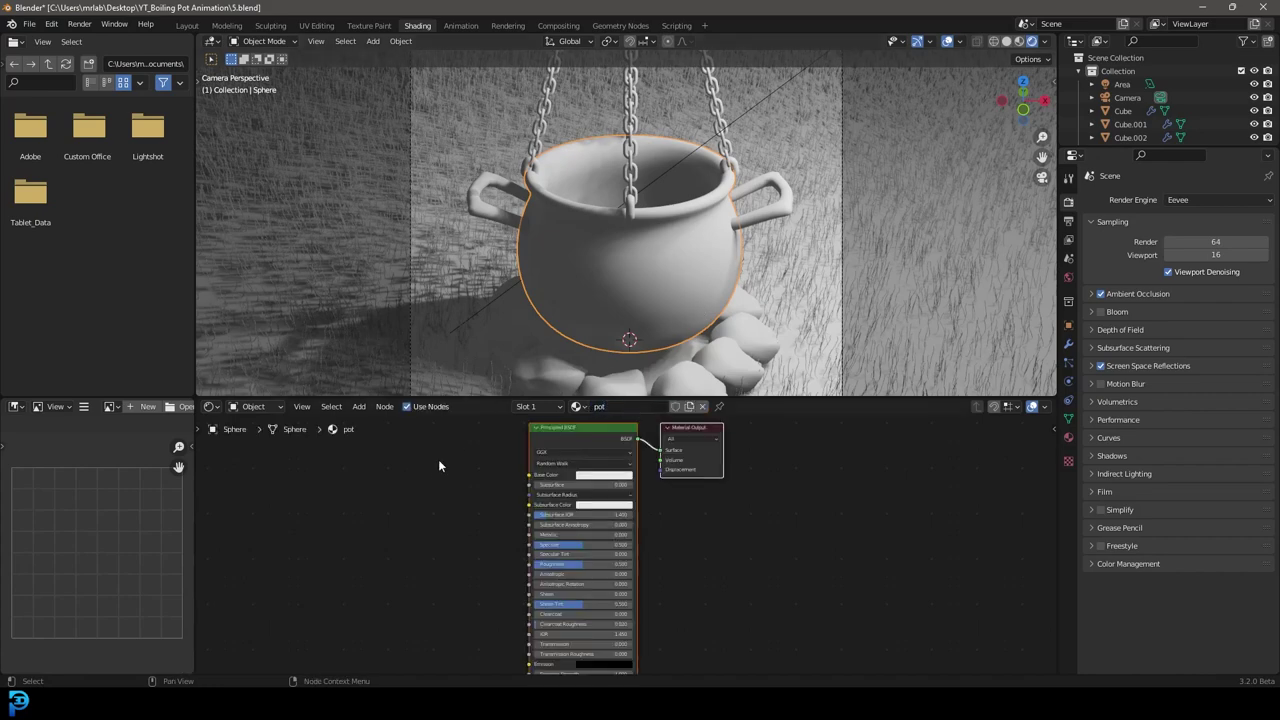
# Add a Noise Texture node to the pot material and connect its Color output to the Principled BSDF's Base Color.
pyautogui.moveTo(498, 540); pyautogui.dragTo(628, 510, button='middle')
pyautogui.hotkey('shift', 'a')
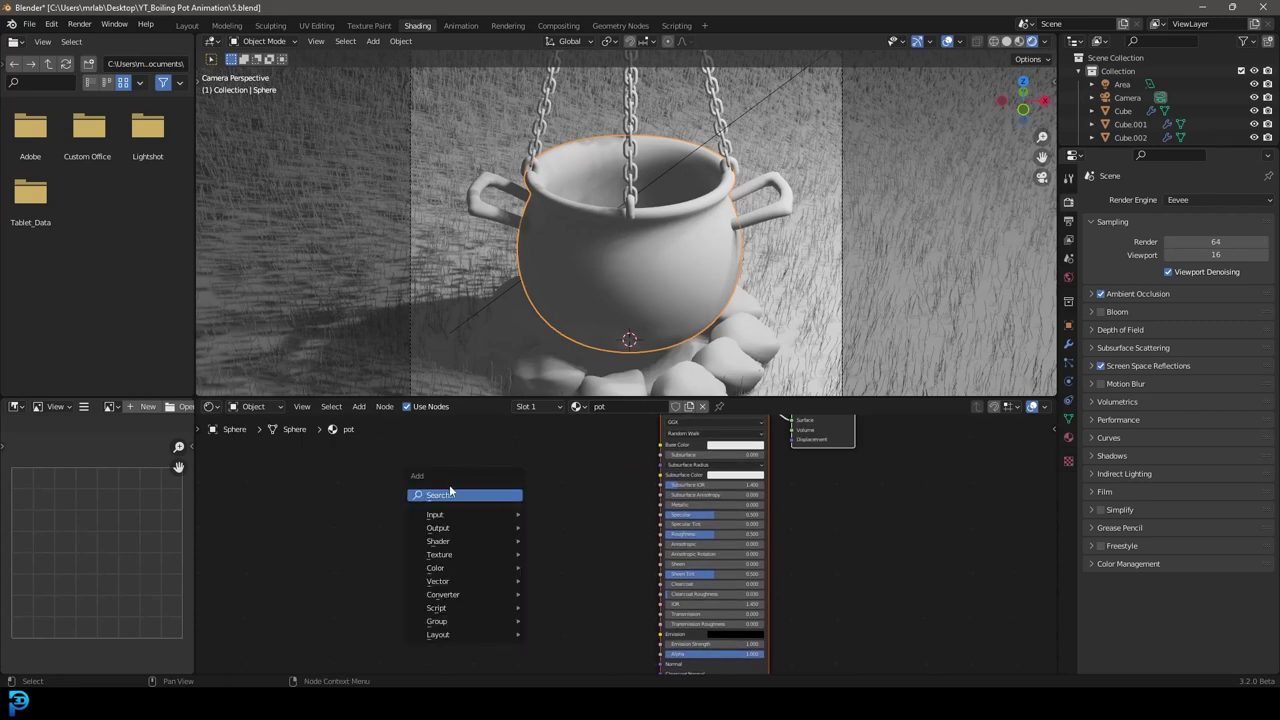
pyautogui.write('noi')
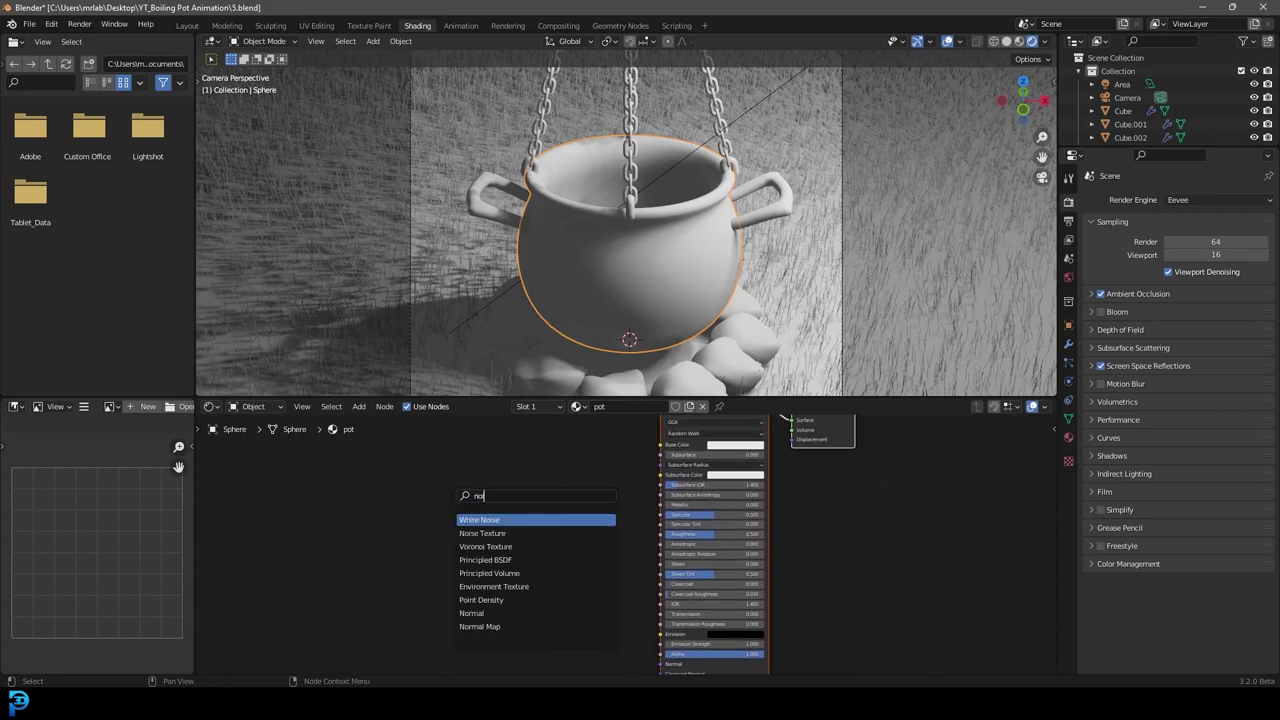
pyautogui.click(477, 531)
pyautogui.click(448, 490)
pyautogui.moveTo(460, 461); pyautogui.dragTo(668, 446)
pyautogui.scroll(3, 594, 560)
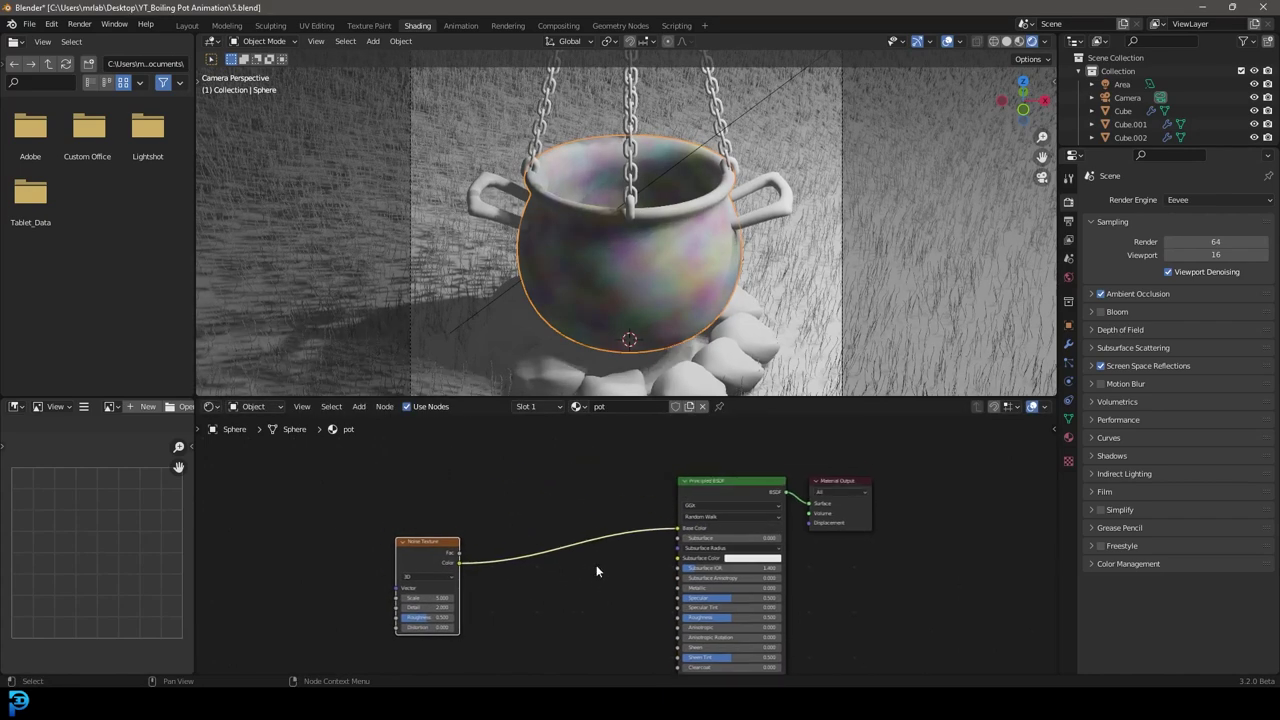
# Insert a ColorRamp node on the link between the Noise Texture and the Base Color.
pyautogui.hotkey('shift', 'a')
pyautogui.click(598, 490)
pyautogui.write('colo')
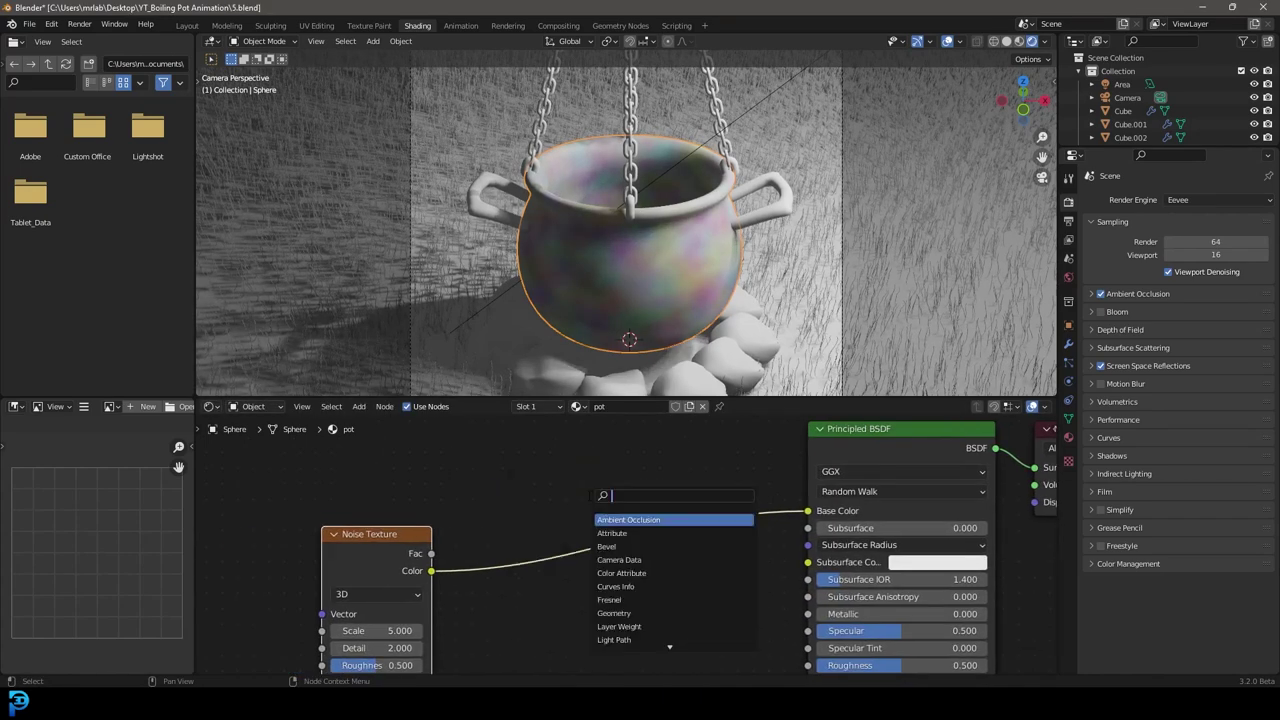
pyautogui.press('Return')
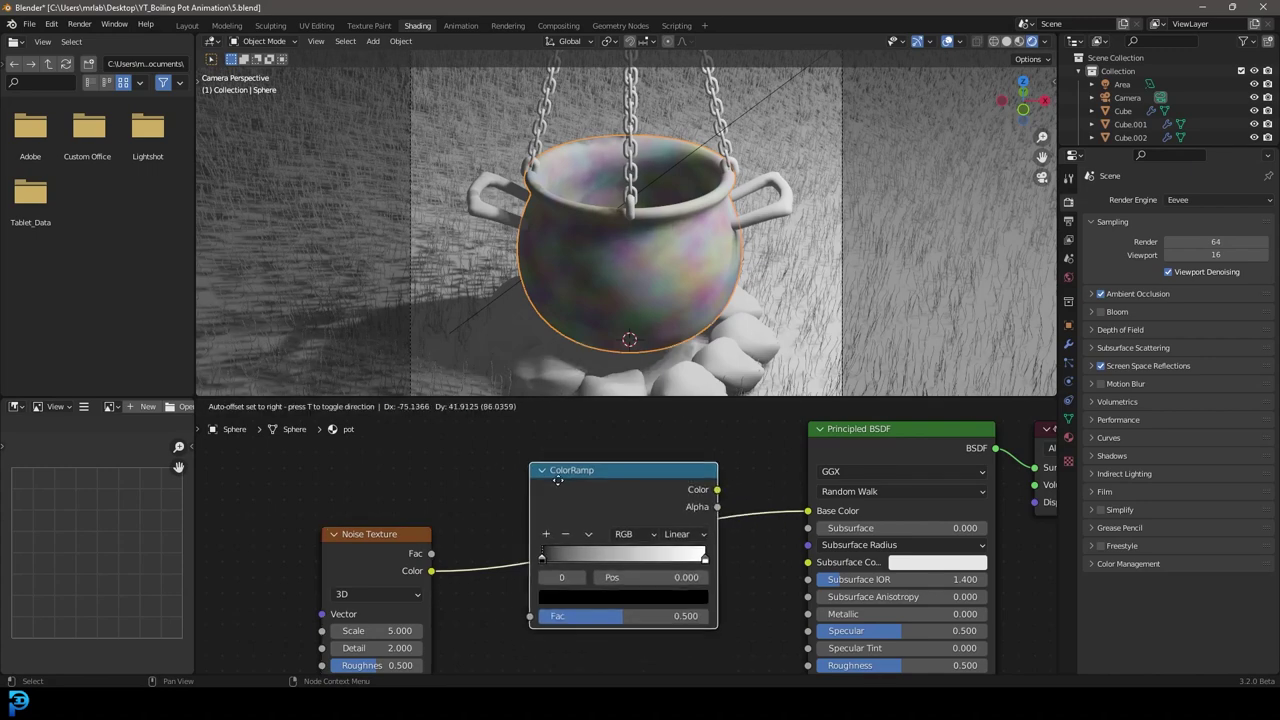
pyautogui.click(563, 465)
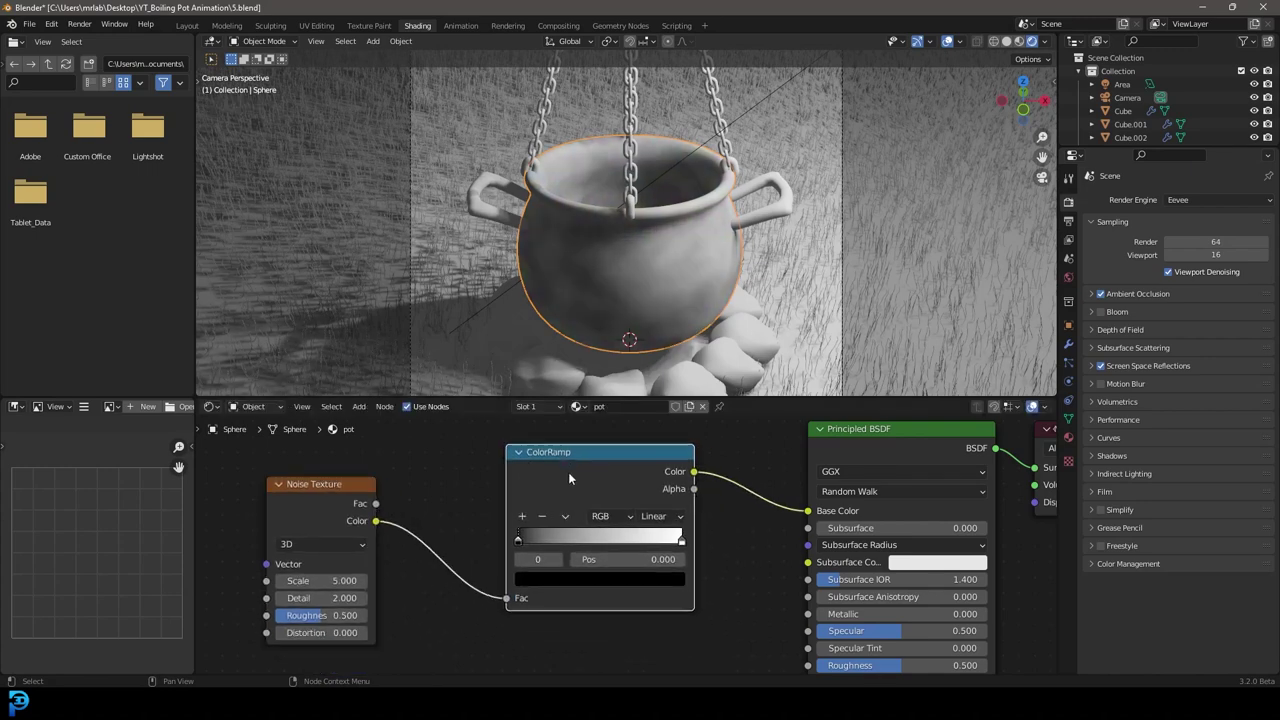
# Set the Noise Texture's Roughness to 0.742 and its Detail to 12.
pyautogui.moveTo(321, 615); pyautogui.dragTo(343, 615)
pyautogui.click(325, 598)
pyautogui.write('12')
pyautogui.press('Return')
# Move the ColorRamp's black stop to 0.473 and its white stop to 0.605, recoloring the white stop reddish brown.
pyautogui.moveTo(526, 536); pyautogui.dragTo(600, 544)
pyautogui.moveTo(677, 541); pyautogui.dragTo(615, 546)
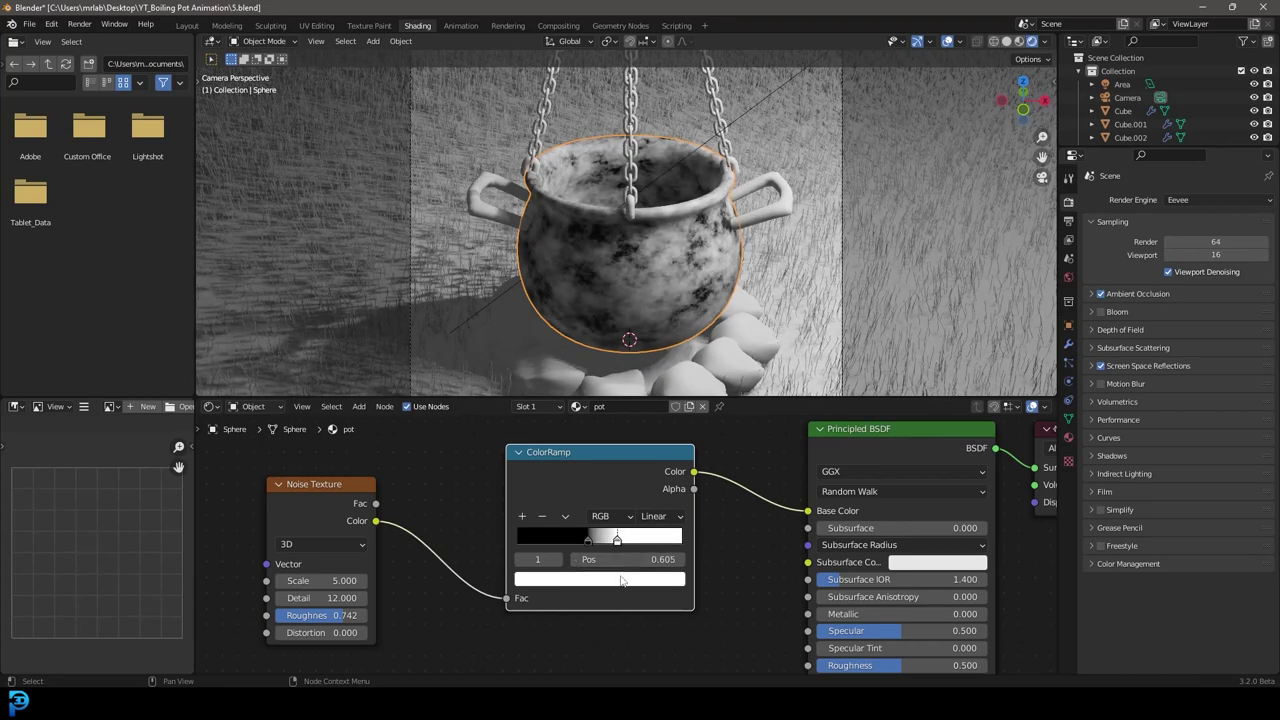
pyautogui.click(624, 579)
pyautogui.click(572, 443)
pyautogui.moveTo(649, 357); pyautogui.dragTo(649, 427)
pyautogui.moveTo(518, 541); pyautogui.dragTo(594, 545)
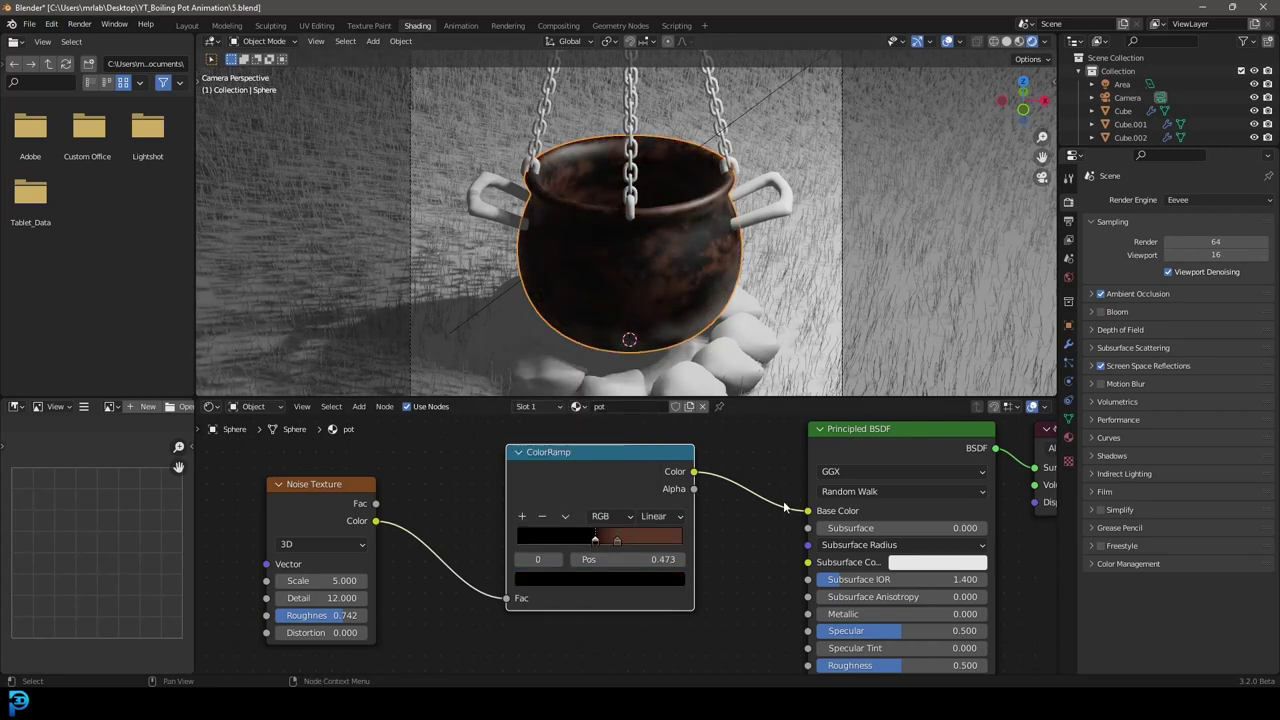
# Add a second ColorRamp below the first and feed the Noise Texture's Color into its Fac input.
pyautogui.scroll(-5, 640, 550)
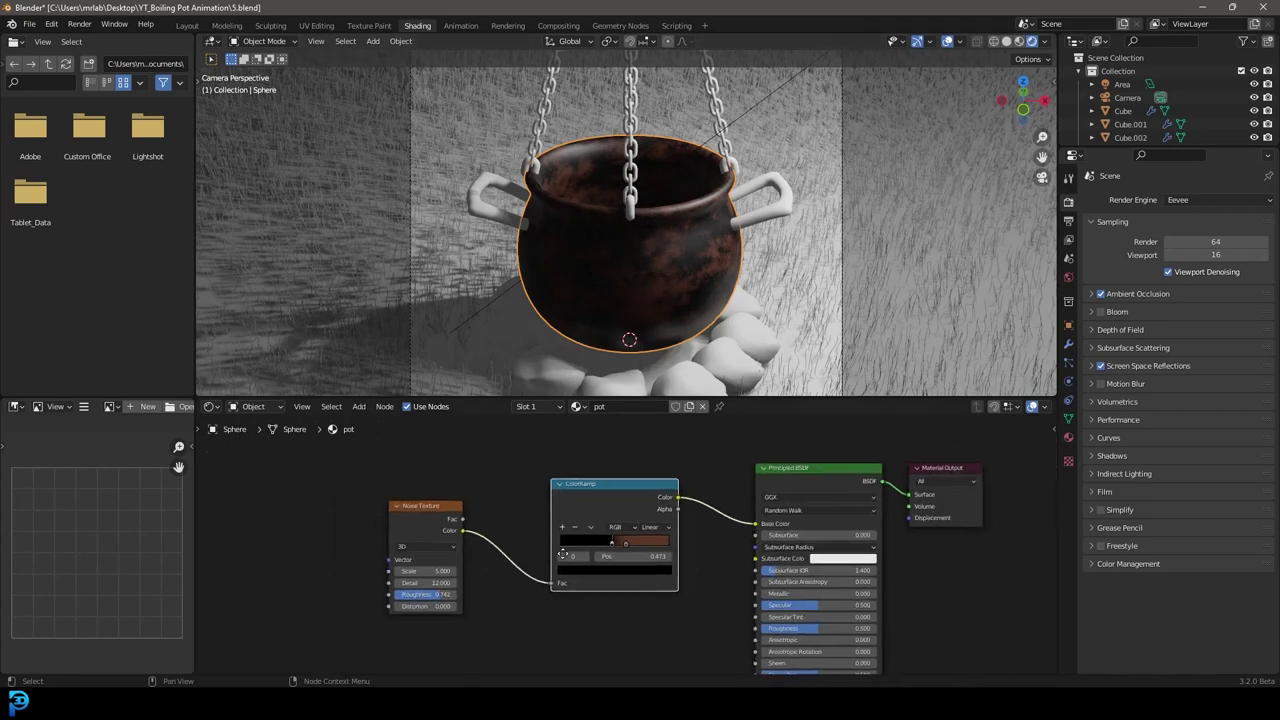
pyautogui.moveTo(550, 549); pyautogui.dragTo(627, 481, button='middle')
pyautogui.hotkey('shift', 'a')
pyautogui.click(592, 480)
pyautogui.write('colo')
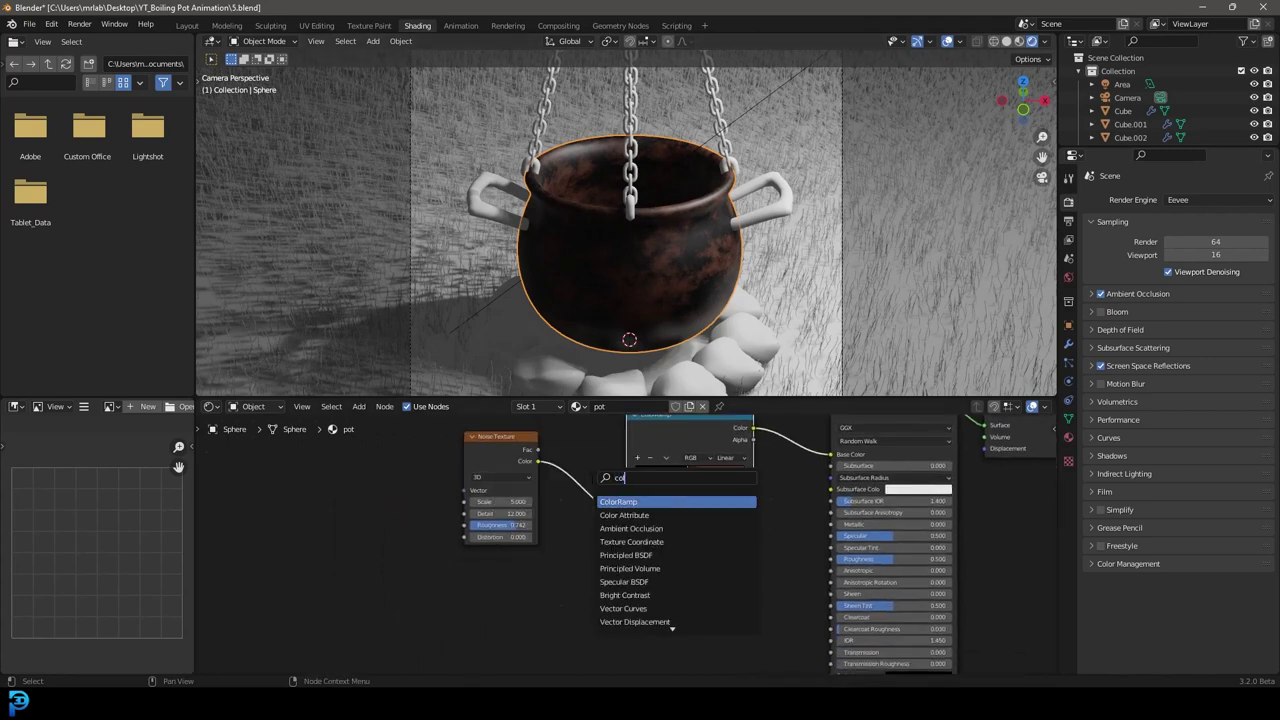
pyautogui.click(611, 501)
pyautogui.click(585, 559)
pyautogui.moveTo(538, 461); pyautogui.dragTo(566, 640)
# Add a Bump node and connect the second ColorRamp's Color to its Height input.
pyautogui.moveTo(743, 535); pyautogui.dragTo(717, 513, button='middle')
pyautogui.scroll(3, 716, 513)
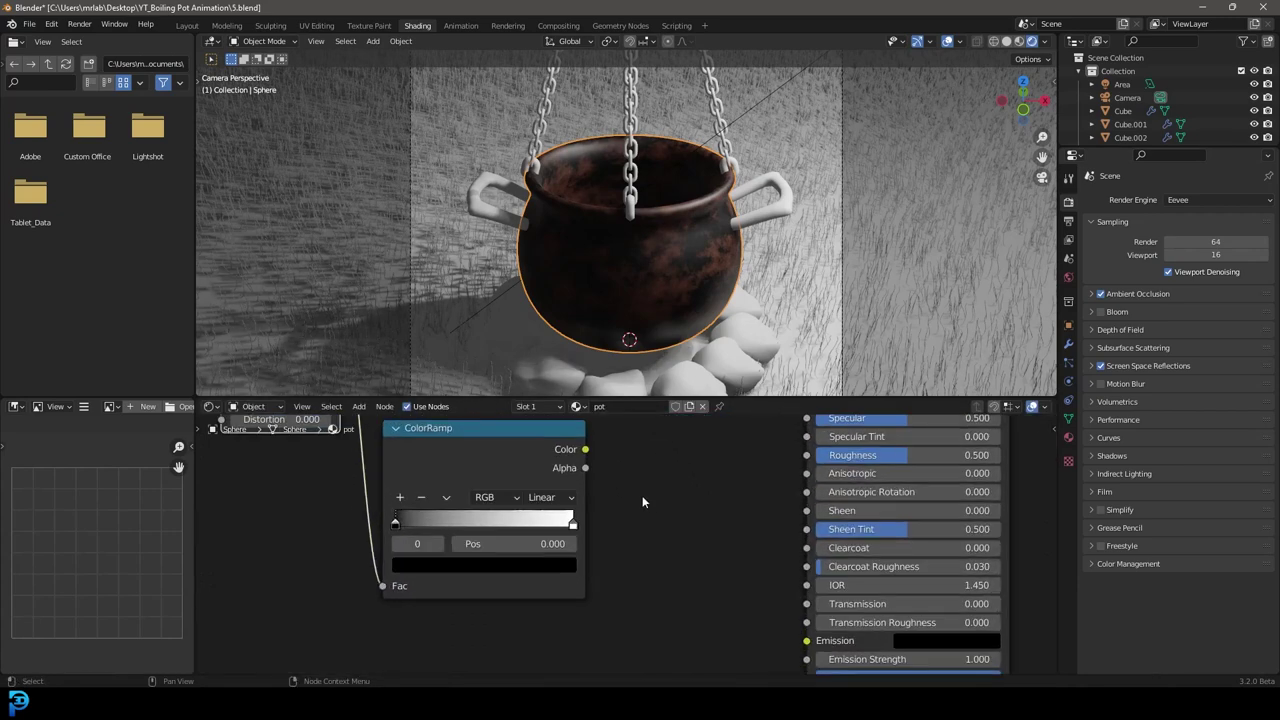
pyautogui.hotkey('shift', 'a')
pyautogui.write('bump')
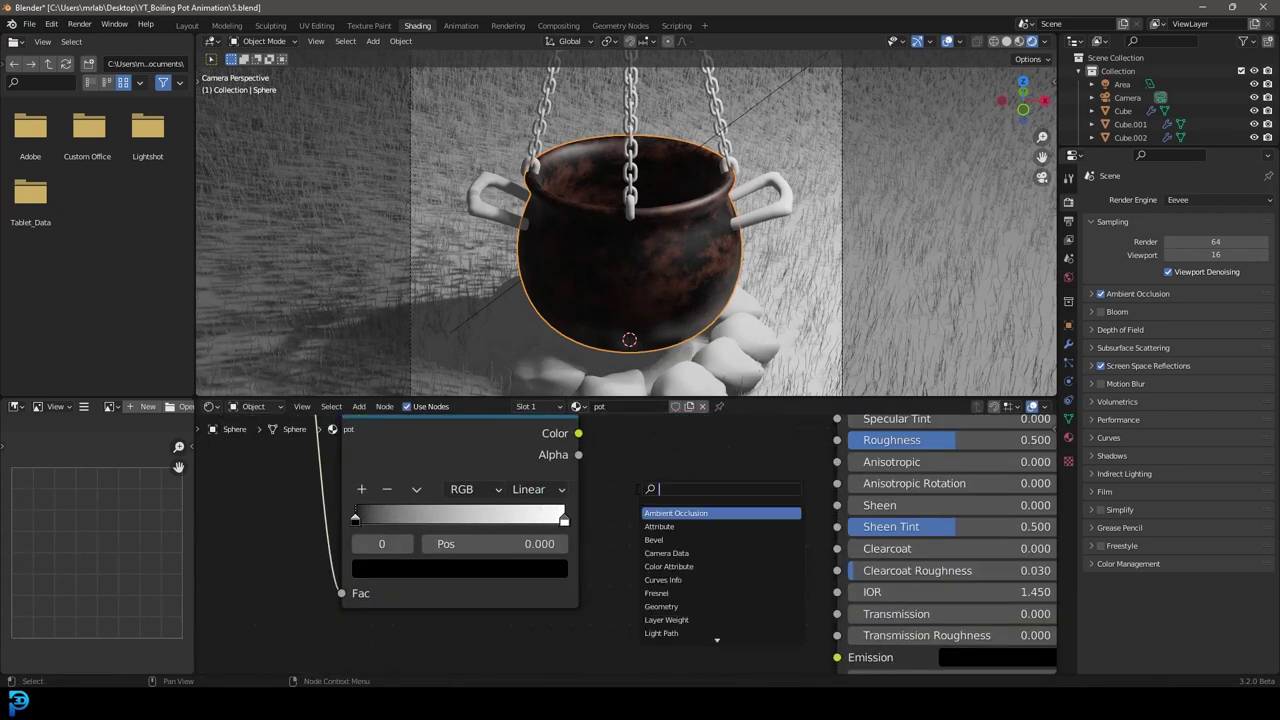
pyautogui.click(668, 514)
pyautogui.click(668, 514)
pyautogui.moveTo(578, 433); pyautogui.dragTo(645, 606)
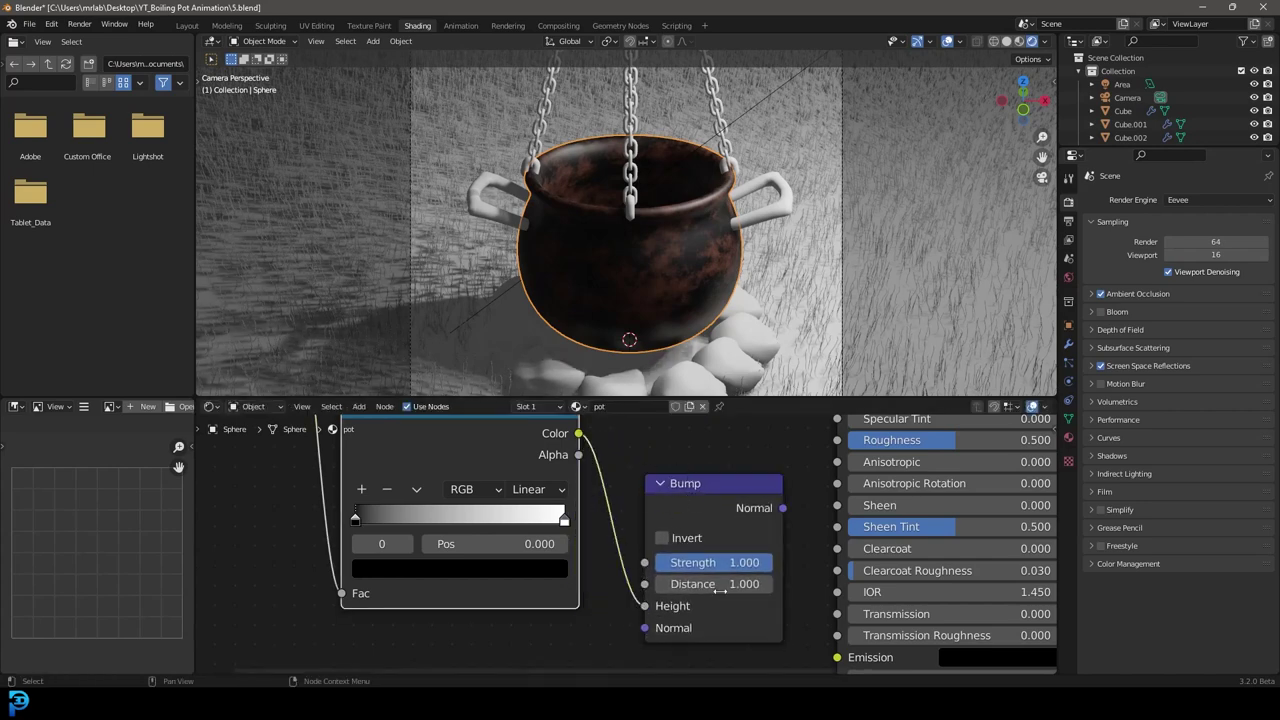
# Connect the Bump node's Normal output to the Principled BSDF's Normal input.
pyautogui.moveTo(681, 620); pyautogui.dragTo(474, 602, button='middle')
pyautogui.moveTo(576, 490); pyautogui.dragTo(619, 598)
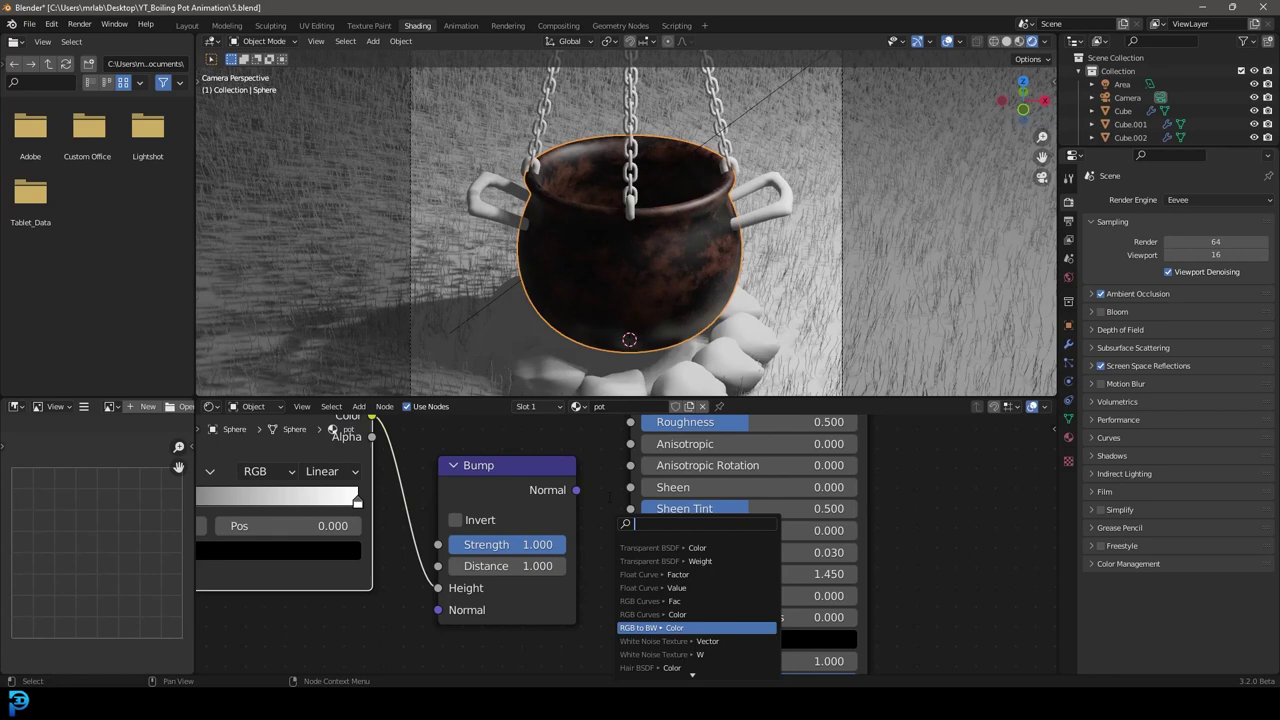
pyautogui.press('Escape')
pyautogui.scroll(-2, 620, 542)
pyautogui.moveTo(620, 542); pyautogui.dragTo(618, 492, button='middle')
pyautogui.moveTo(589, 455); pyautogui.dragTo(612, 582)
# Set the Principled BSDF's Metallic to 0.045 and Roughness to 0.364, with the Bump strength at 0.175.
pyautogui.scroll(3, 600, 560)
pyautogui.moveTo(628, 516); pyautogui.dragTo(440, 633, button='middle')
pyautogui.moveTo(600, 512)
pyautogui.mouseDown()
pyautogui.moveTo(765, 512)
pyautogui.moveTo(579, 516)
pyautogui.mouseUp()
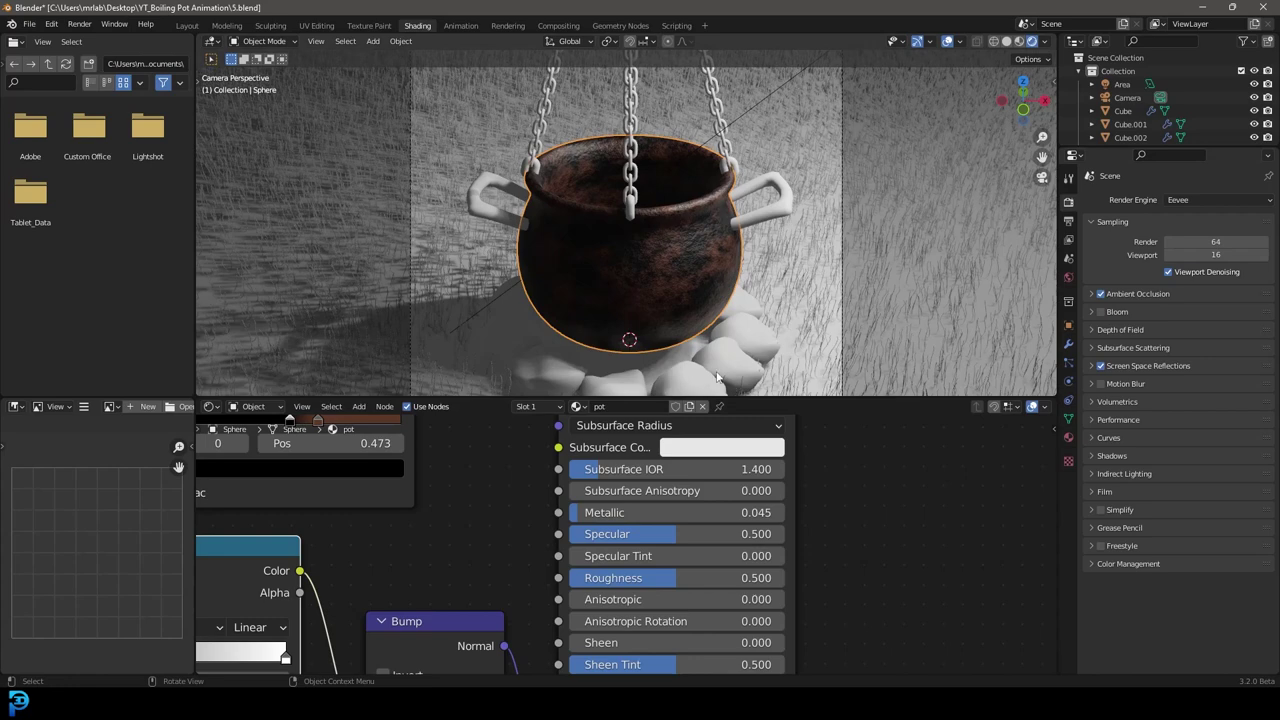
pyautogui.moveTo(615, 580); pyautogui.dragTo(621, 530, button='middle')
pyautogui.moveTo(621, 530); pyautogui.dragTo(592, 530)
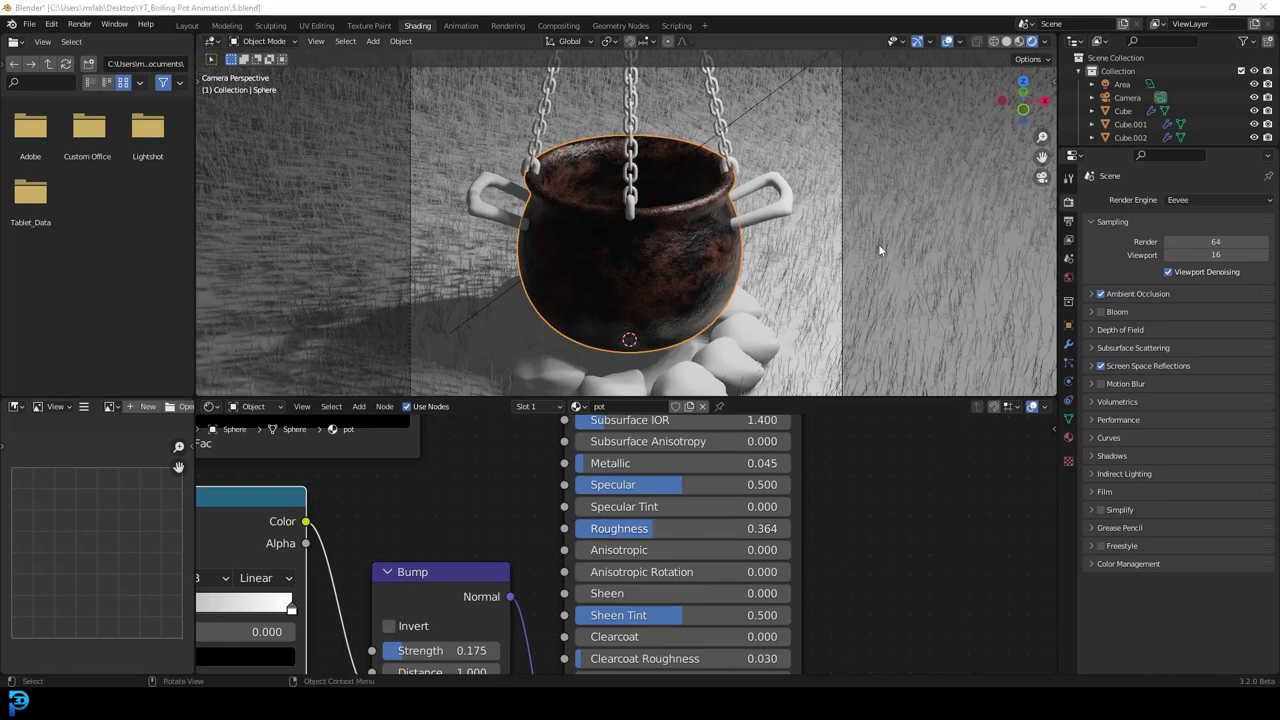
# Darken the first ColorRamp's brown stop and set the Noise Texture's Scale to 10.4.
pyautogui.moveTo(347, 516); pyautogui.dragTo(586, 633, button='middle')
pyautogui.scroll(1, 588, 600)
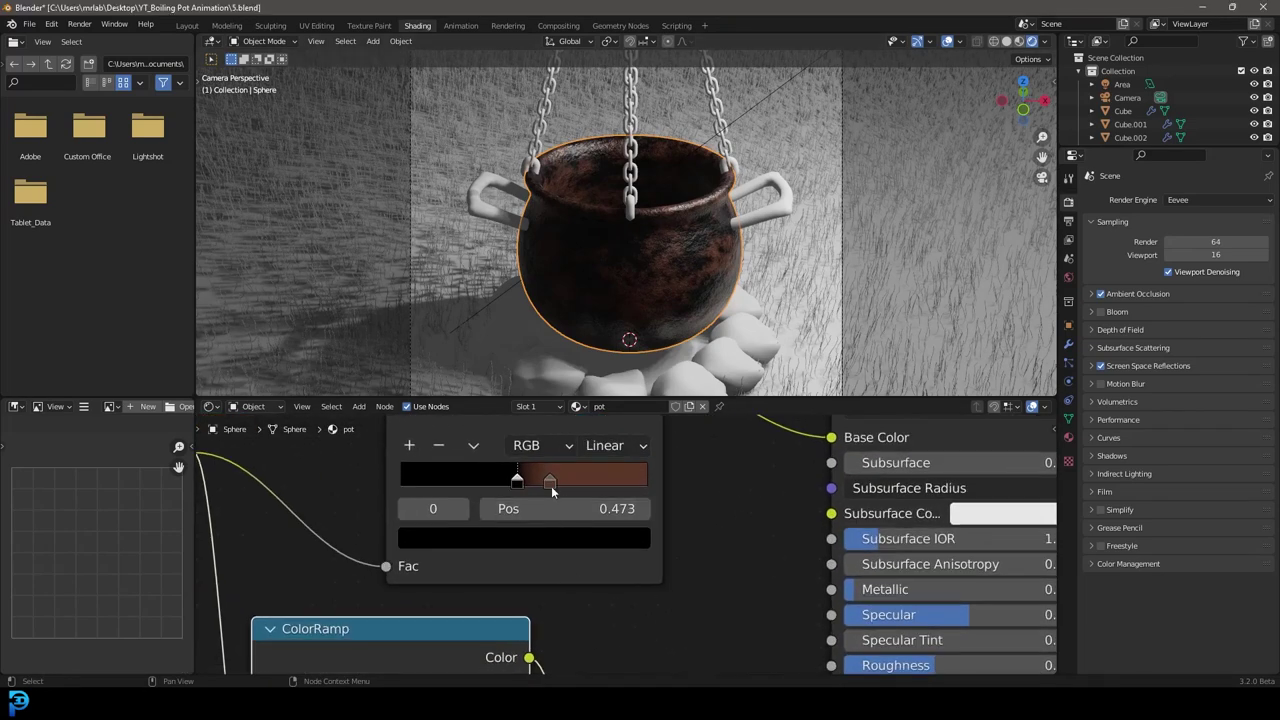
pyautogui.click(551, 484)
pyautogui.click(551, 538)
pyautogui.moveTo(596, 337); pyautogui.dragTo(686, 352)
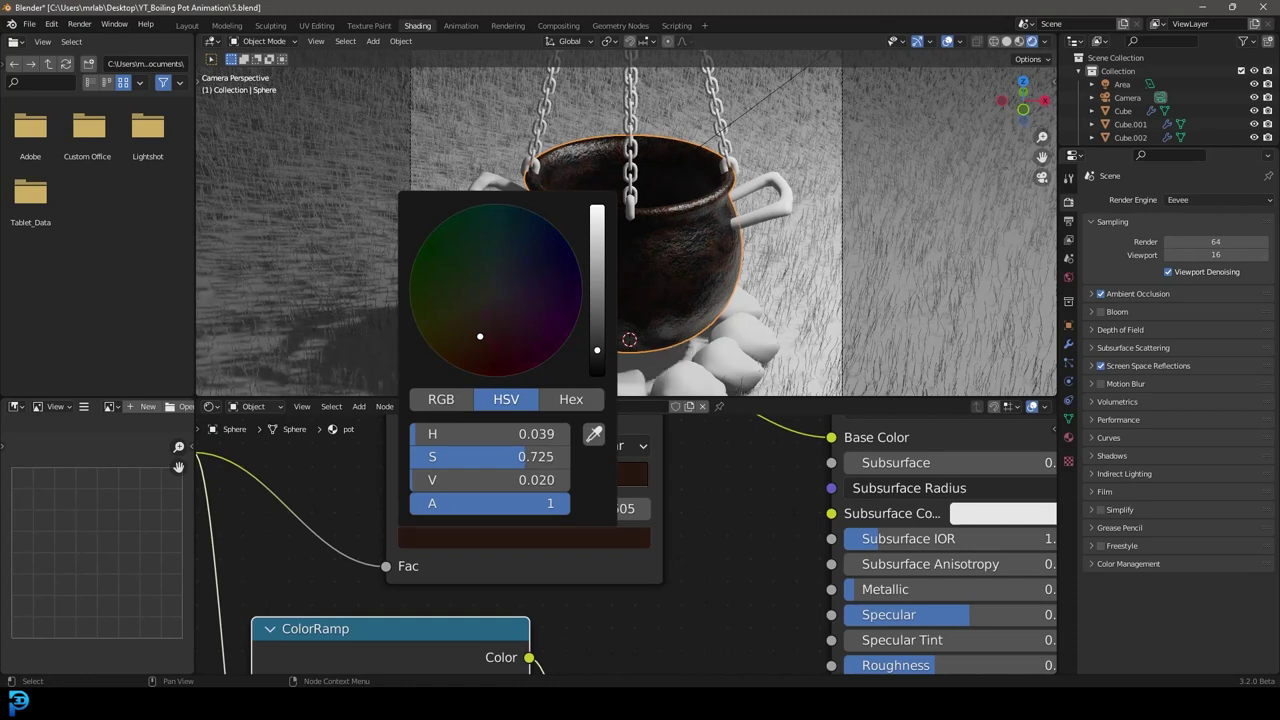
pyautogui.moveTo(311, 487); pyautogui.dragTo(669, 486, button='middle')
pyautogui.moveTo(470, 539); pyautogui.dragTo(524, 539)
# Assign the existing "pot" material to the pot's handles.
pyautogui.scroll(-1, 760, 155)
pyautogui.keyDown('shift'); pyautogui.moveTo(797, 172); pyautogui.dragTo(697, 259, button='middle'); pyautogui.keyUp('shift')
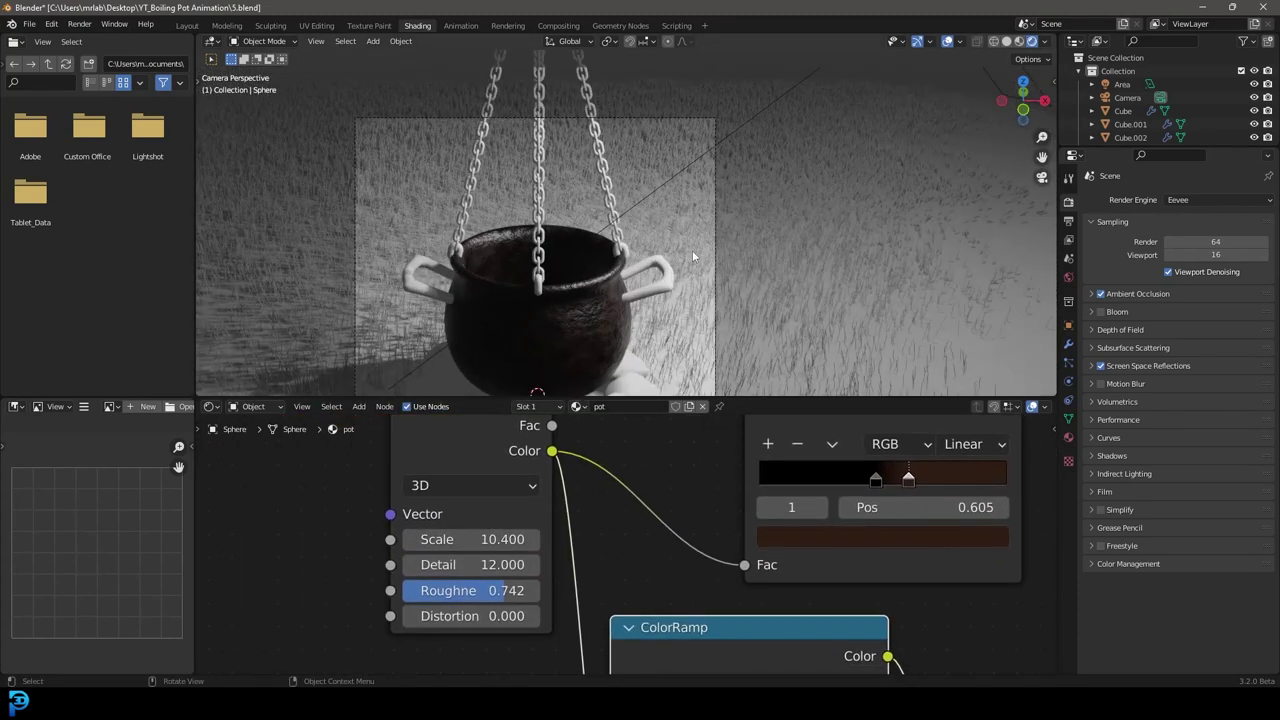
pyautogui.click(668, 279)
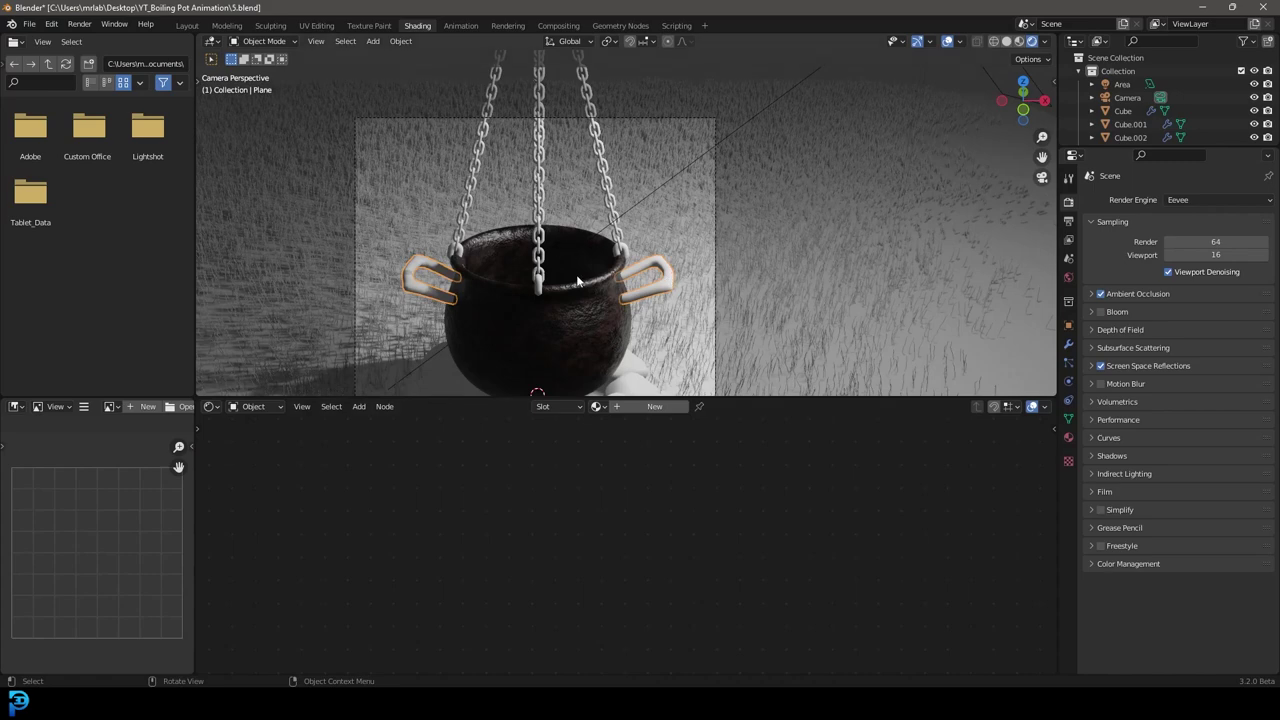
pyautogui.scroll(5, 575, 270)
pyautogui.click(597, 407)
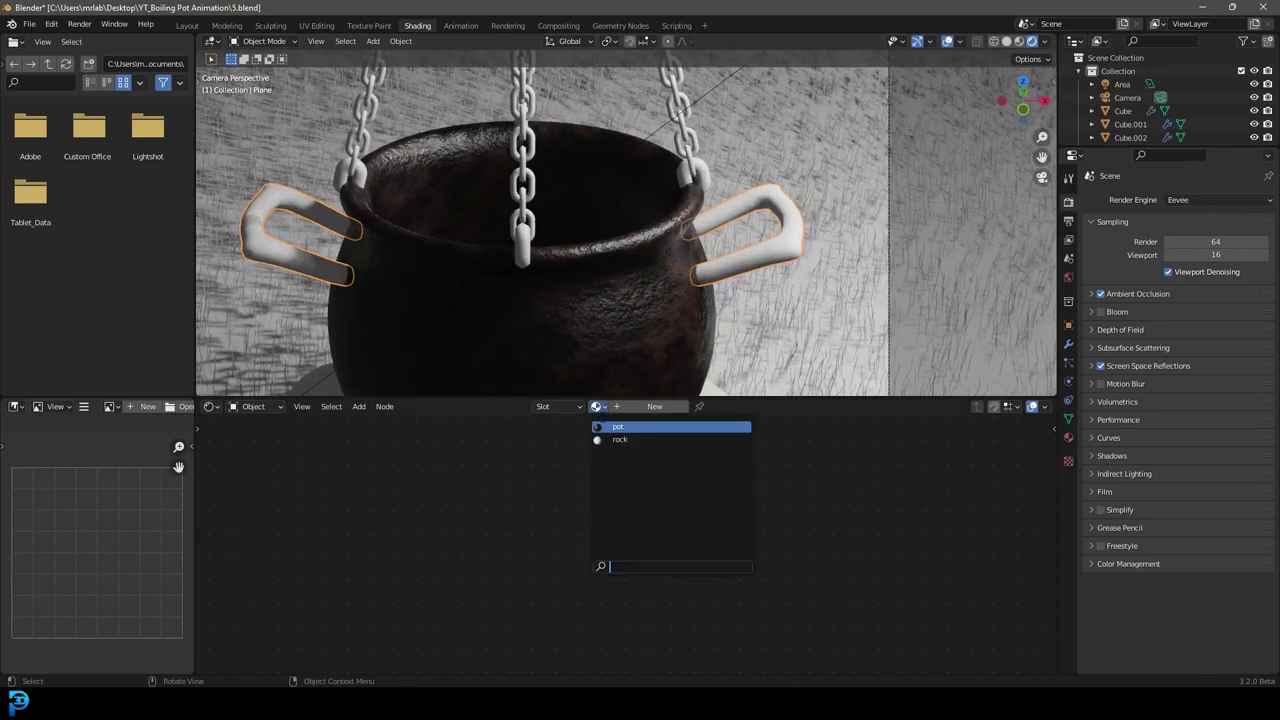
pyautogui.click(617, 427)
# Link the pot body's material to all the hanging chains, then return to the camera view with nothing selected.
pyautogui.click(528, 250)
pyautogui.keyDown('shift'); pyautogui.click(698, 165); pyautogui.keyUp('shift')
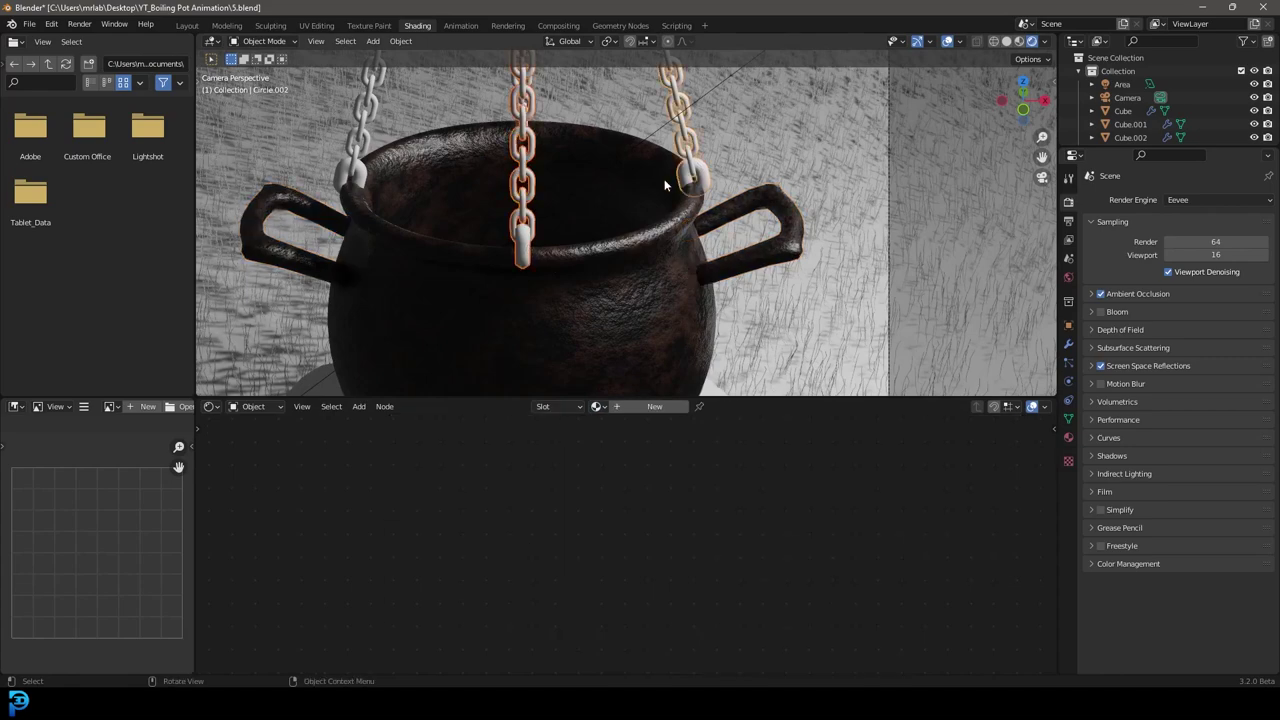
pyautogui.scroll(-5, 596, 219)
pyautogui.keyDown('shift'); pyautogui.click(603, 220); pyautogui.keyUp('shift')
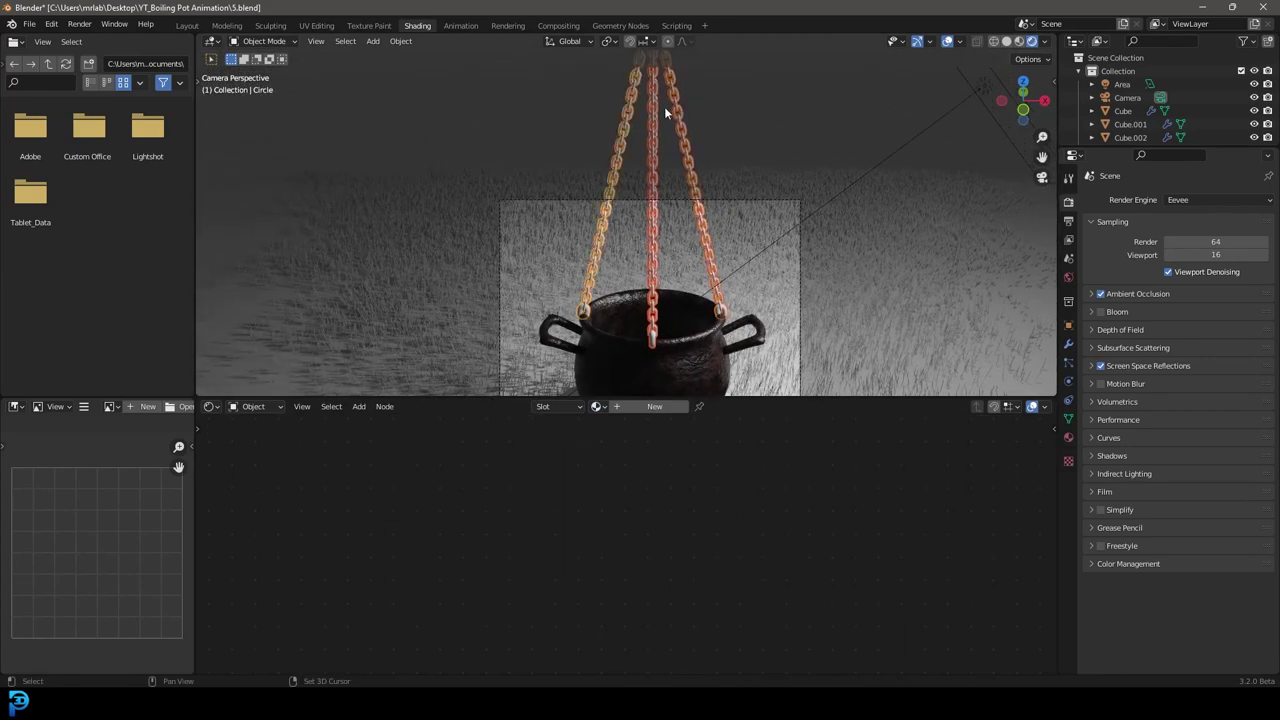
pyautogui.moveTo(668, 108); pyautogui.dragTo(632, 155, button='middle')
pyautogui.keyDown('shift'); pyautogui.click(641, 128); pyautogui.keyUp('shift')
pyautogui.scroll(3, 643, 224)
pyautogui.scroll(3, 643, 226)
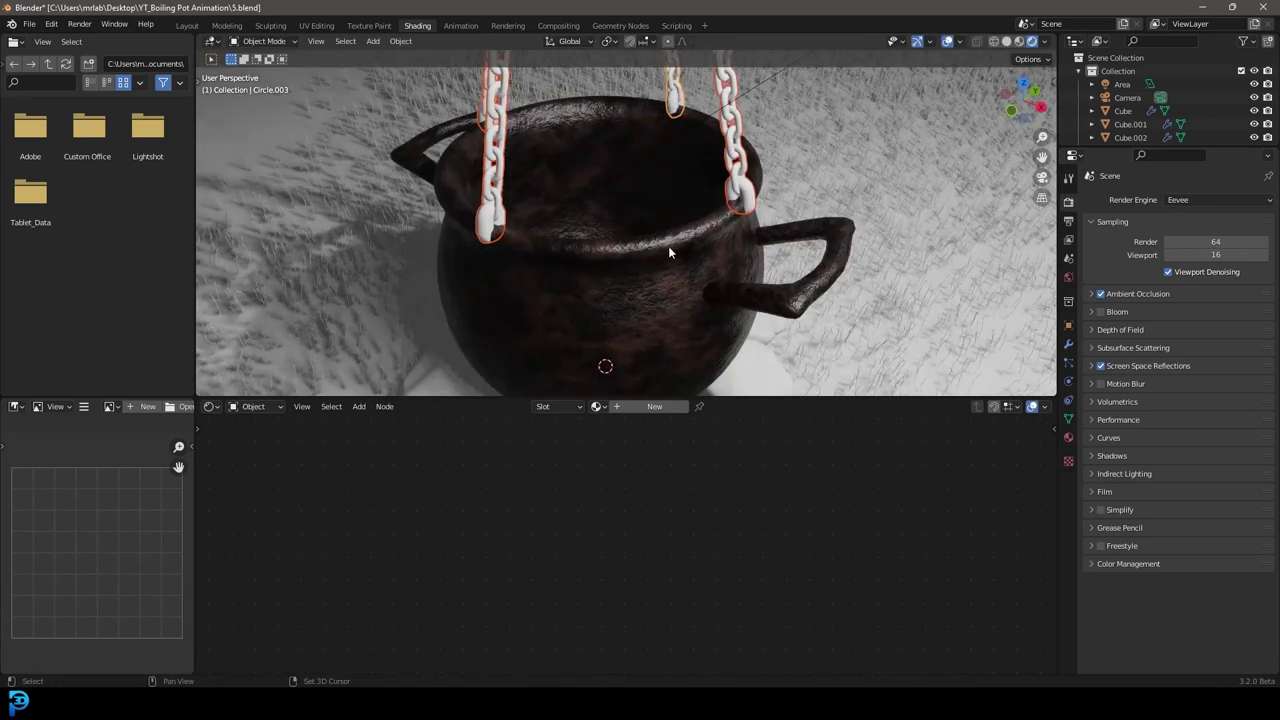
pyautogui.keyDown('shift'); pyautogui.click(668, 248); pyautogui.keyUp('shift')
pyautogui.hotkey('ctrl', 'l')
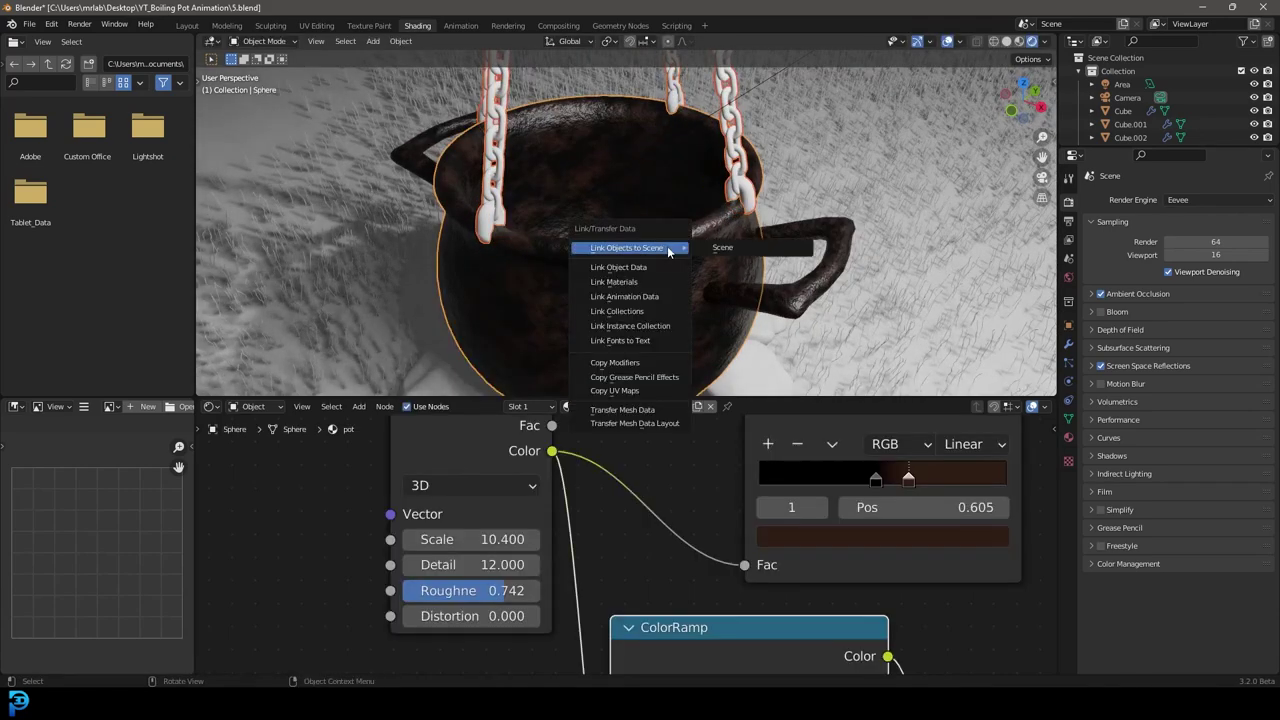
pyautogui.click(658, 282)
pyautogui.press('KP_0')
pyautogui.hotkey('alt', 'a')
# Select all the nodes of the pot material and copy them.
pyautogui.scroll(3, 731, 262)
pyautogui.keyDown('shift'); pyautogui.moveTo(756, 350); pyautogui.dragTo(731, 226, button='middle'); pyautogui.keyUp('shift')
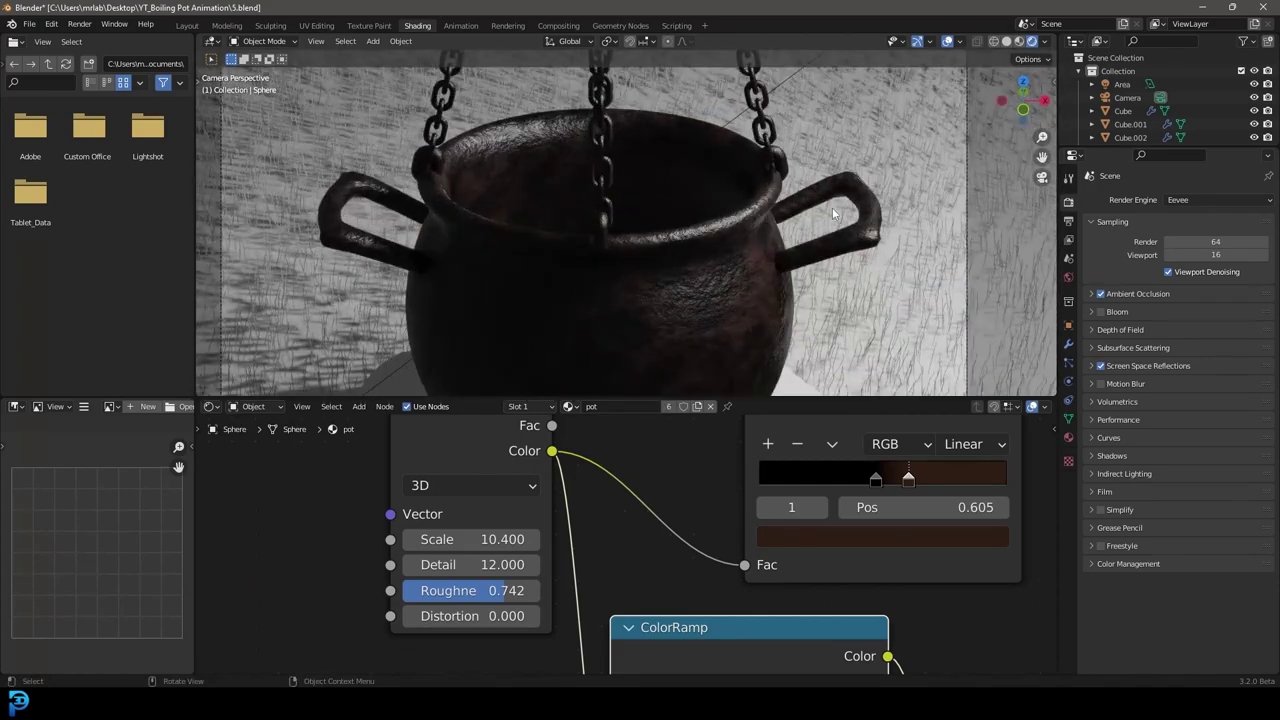
pyautogui.scroll(-2, 624, 222)
pyautogui.scroll(-3, 627, 222)
pyautogui.scroll(4, 677, 292)
pyautogui.keyDown('shift'); pyautogui.moveTo(677, 292); pyautogui.dragTo(693, 213, button='middle'); pyautogui.keyUp('shift')
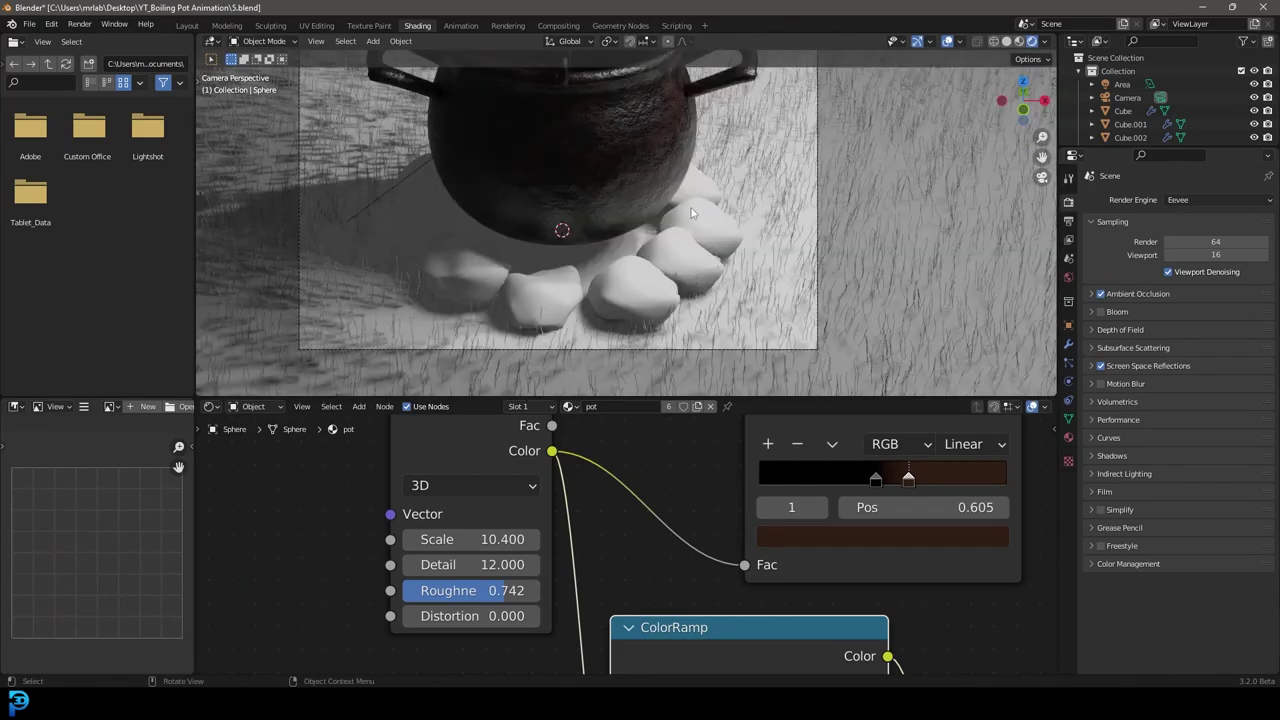
pyautogui.scroll(-6, 631, 499)
pyautogui.moveTo(419, 466); pyautogui.dragTo(878, 658)
pyautogui.scroll(2, 681, 516)
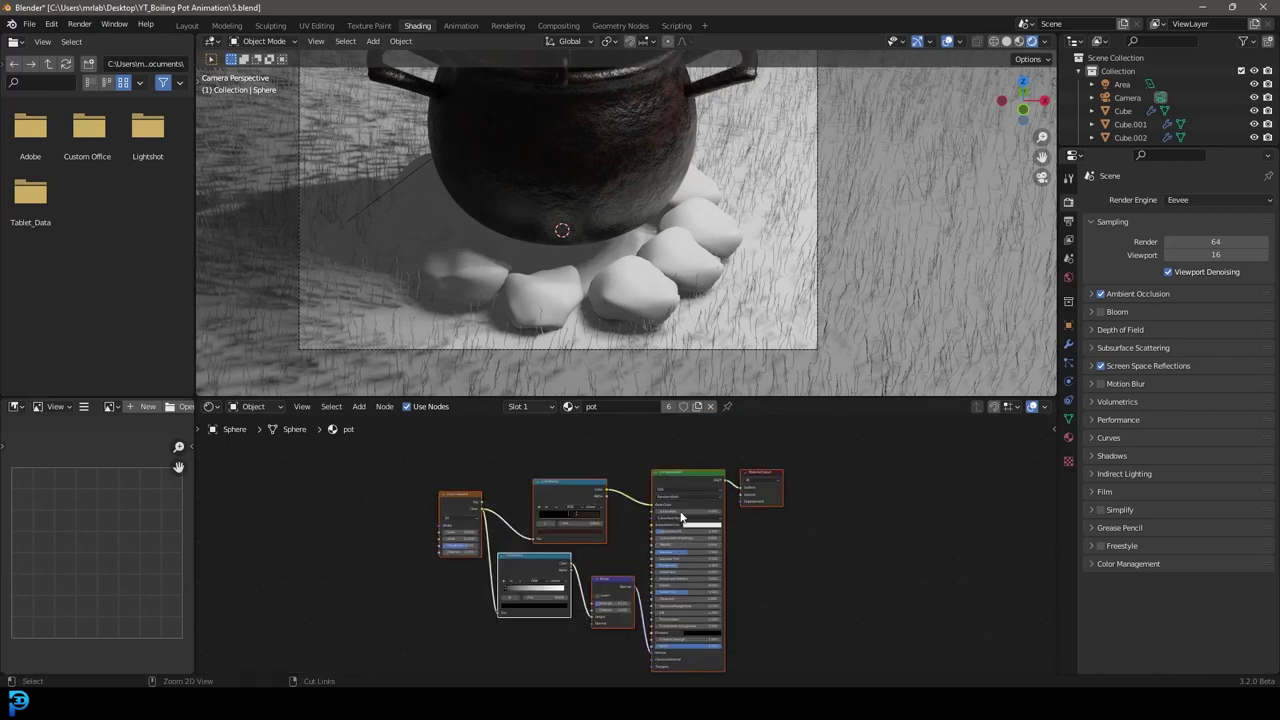
pyautogui.rightClick(592, 540)
# Select the ground plane and create a new material for it.
pyautogui.scroll(1, 717, 231)
pyautogui.click(783, 185)
pyautogui.scroll(-6, 798, 201)
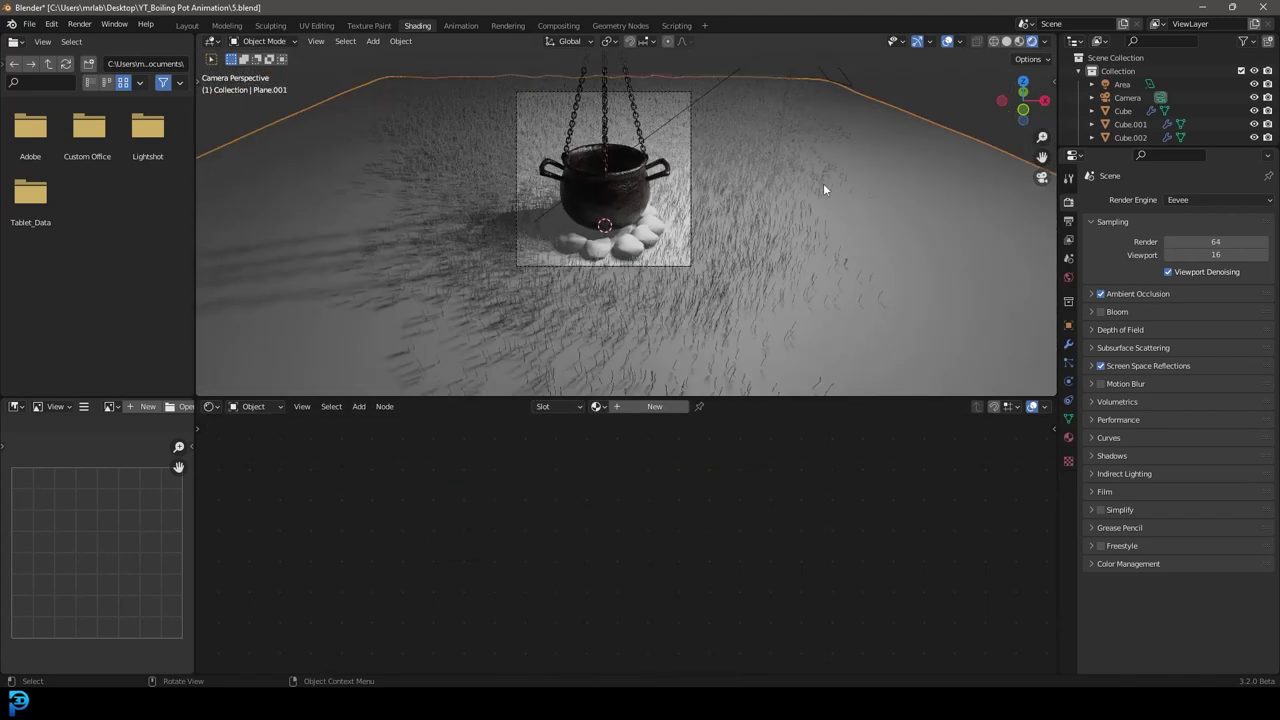
pyautogui.scroll(3, 791, 230)
pyautogui.click(645, 406)
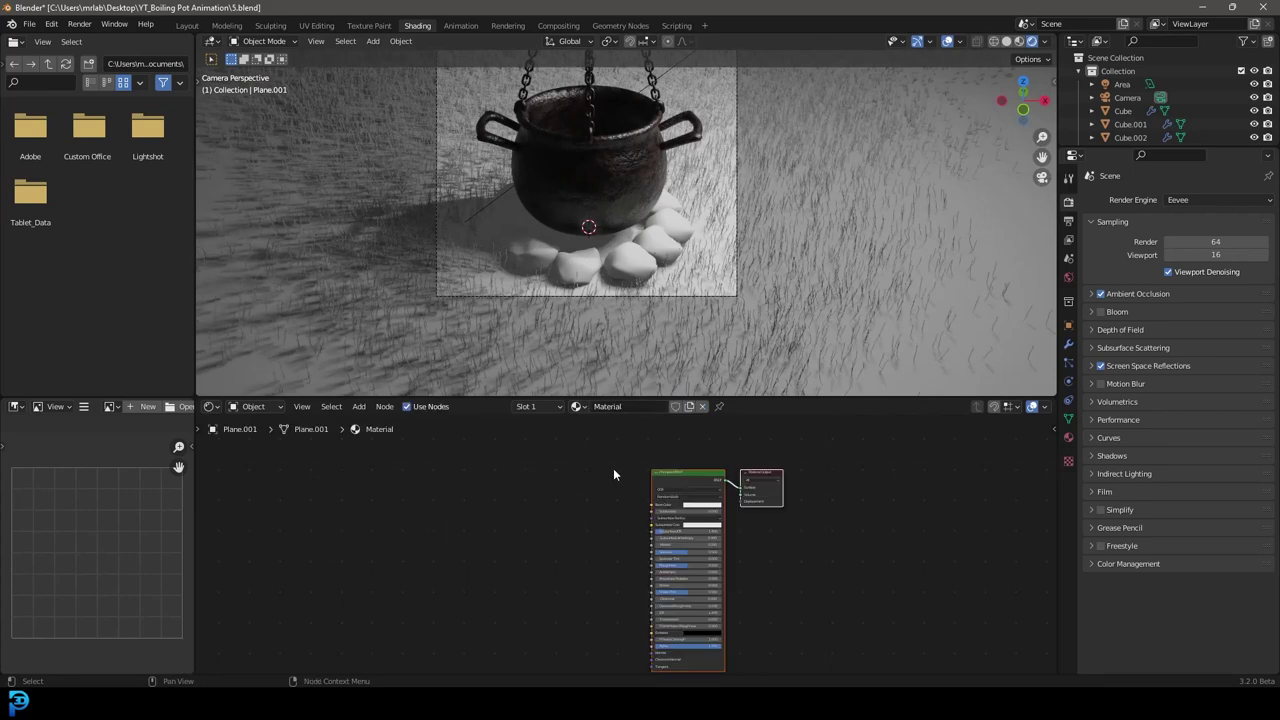
# Replace the ground material's default nodes with the nodes copied from the pot material.
pyautogui.scroll(1, 756, 491)
pyautogui.press('a')
pyautogui.press('x')
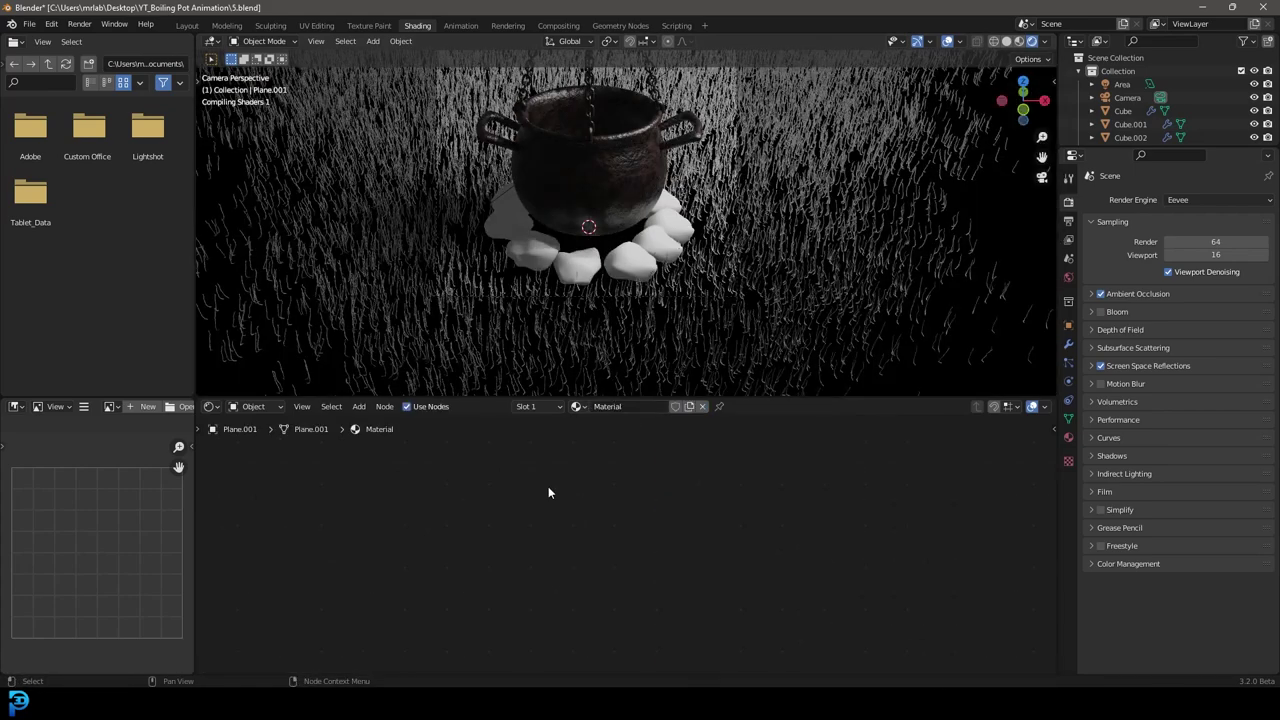
pyautogui.rightClick(548, 486)
pyautogui.click(481, 500)
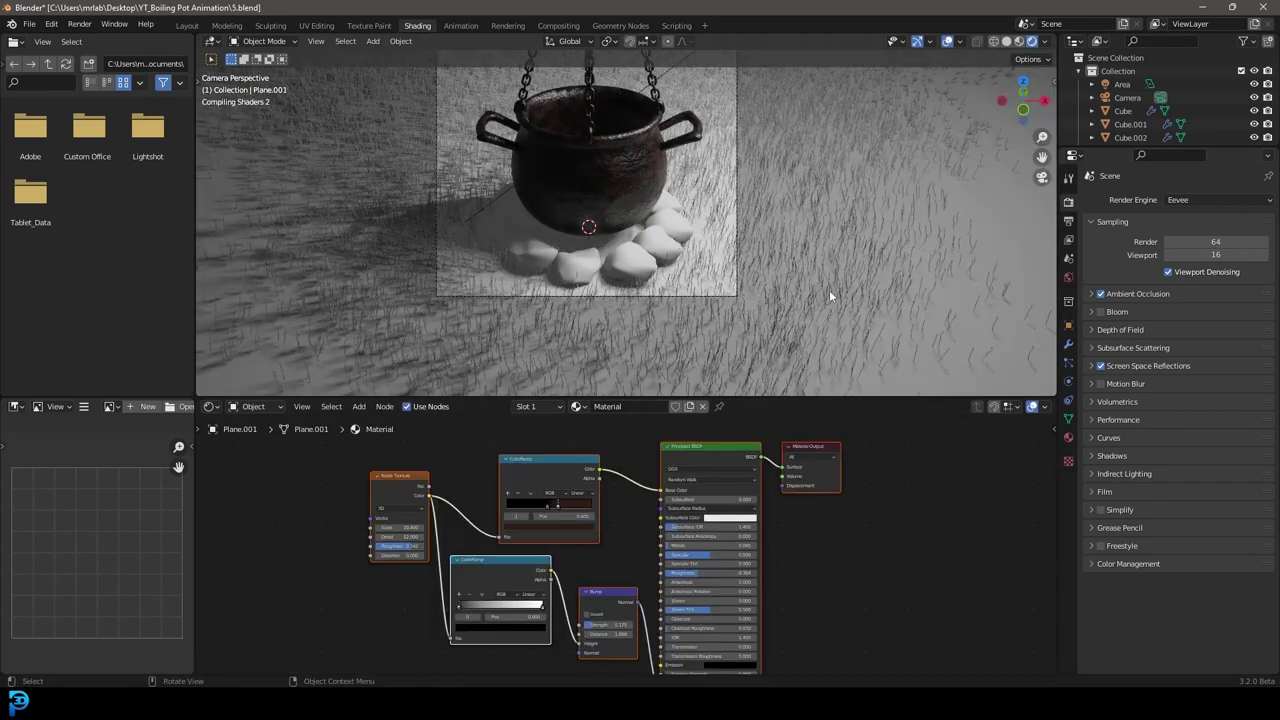
# Set the ground material's roughness to about 0.455 and its metallic value to 0.
pyautogui.scroll(3, 708, 243)
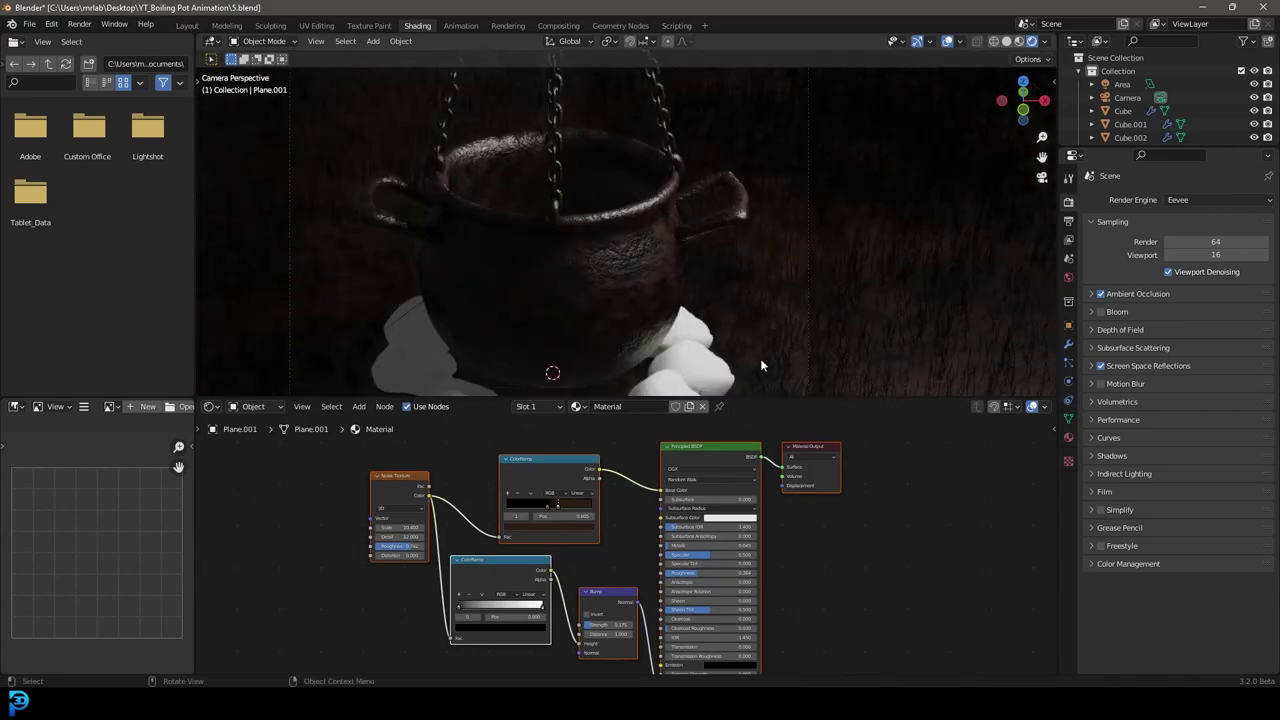
pyautogui.moveTo(575, 498); pyautogui.dragTo(613, 478, button='middle')
pyautogui.scroll(4, 638, 558)
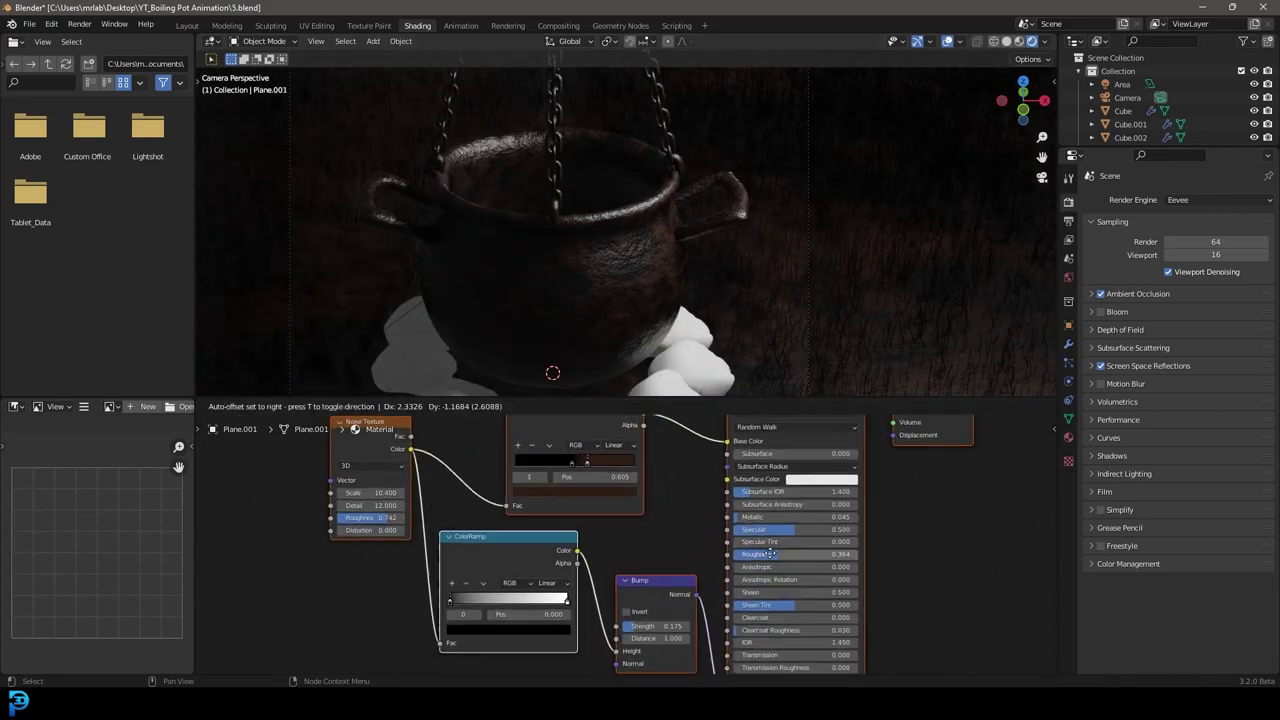
pyautogui.press('g')
pyautogui.click(711, 551)
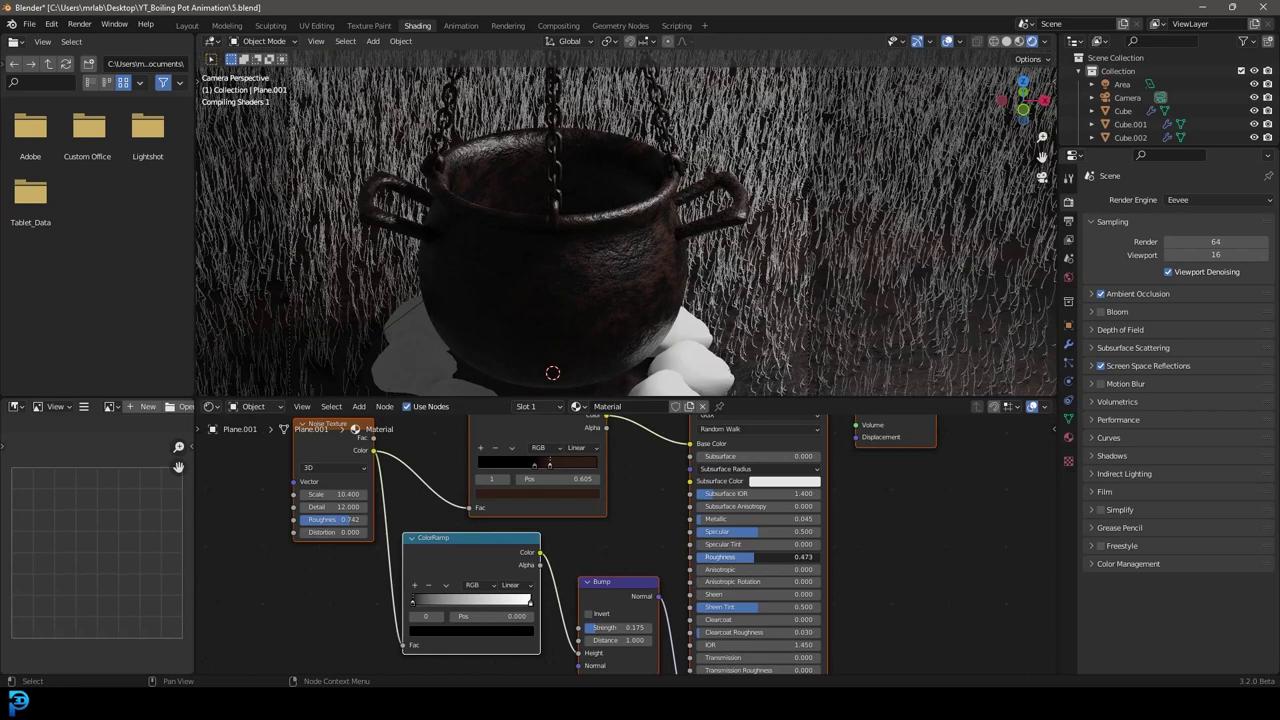
pyautogui.scroll(3, 693, 485)
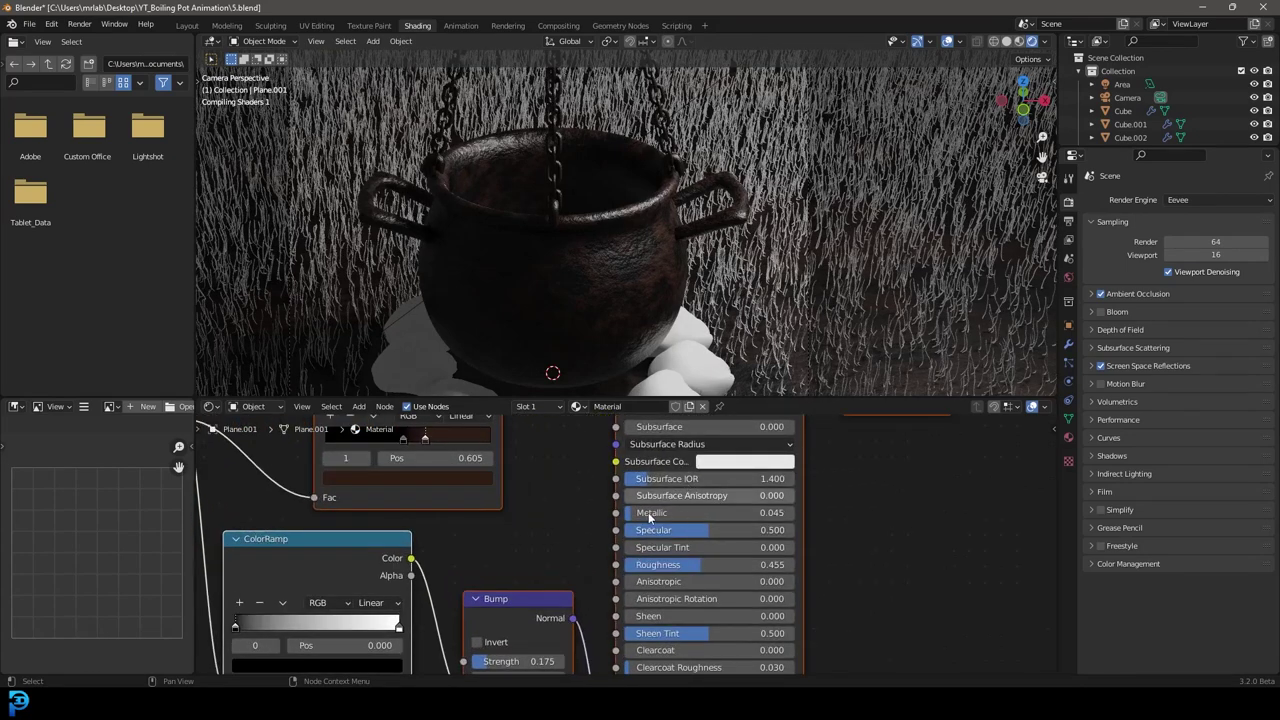
pyautogui.scroll(-1, 646, 493)
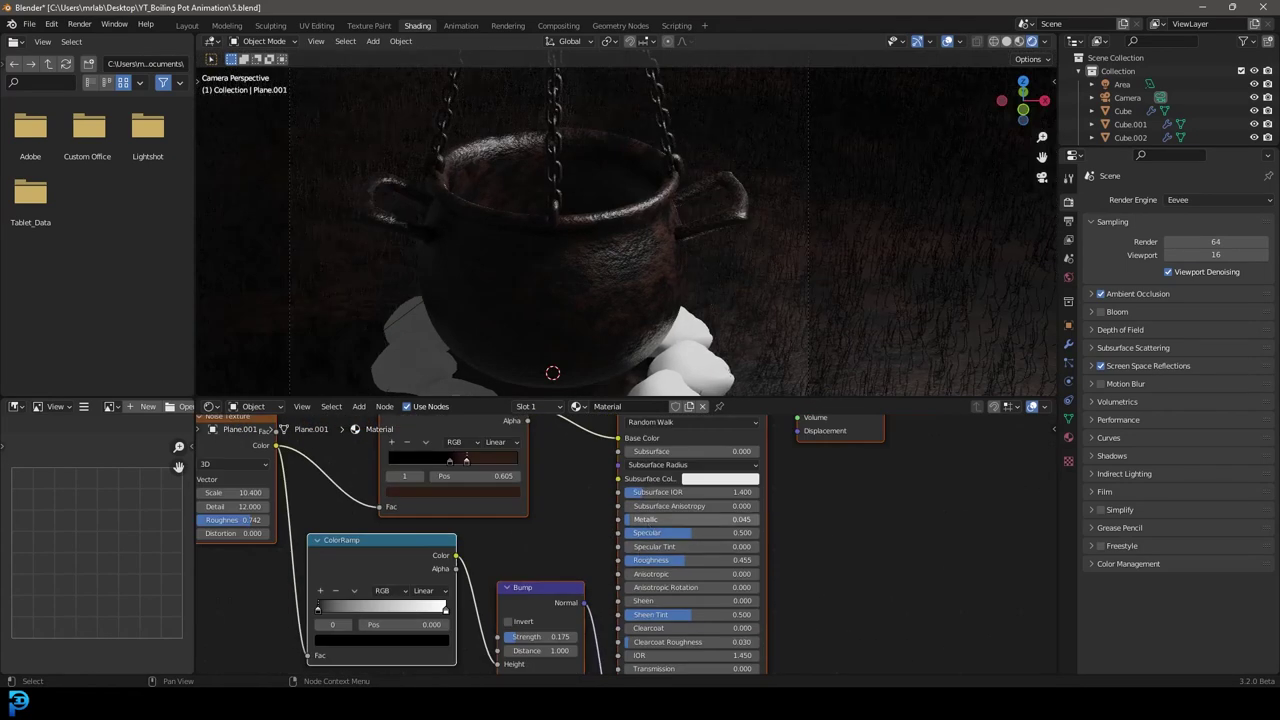
pyautogui.scroll(2, 691, 516)
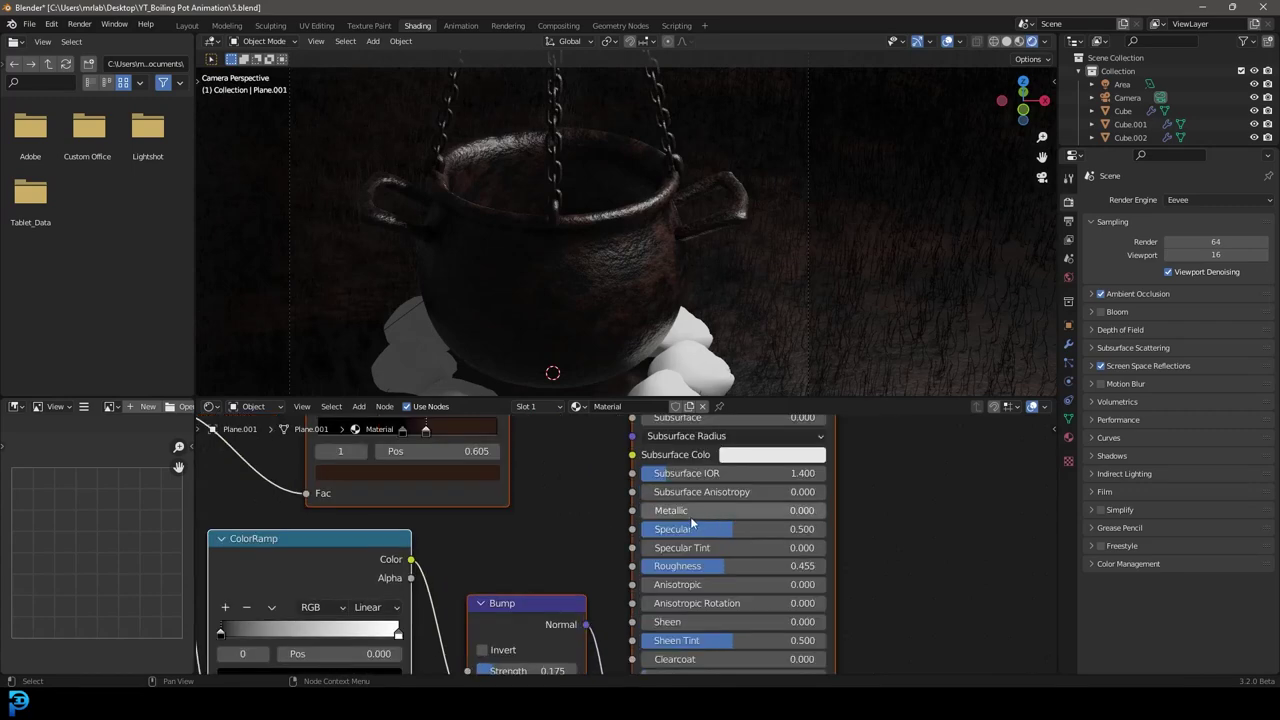
# Set the scale of the ground material's Noise Texture to 120.
pyautogui.scroll(-3, 556, 526)
pyautogui.moveTo(350, 505); pyautogui.dragTo(563, 523, button='middle')
pyautogui.click(421, 505)
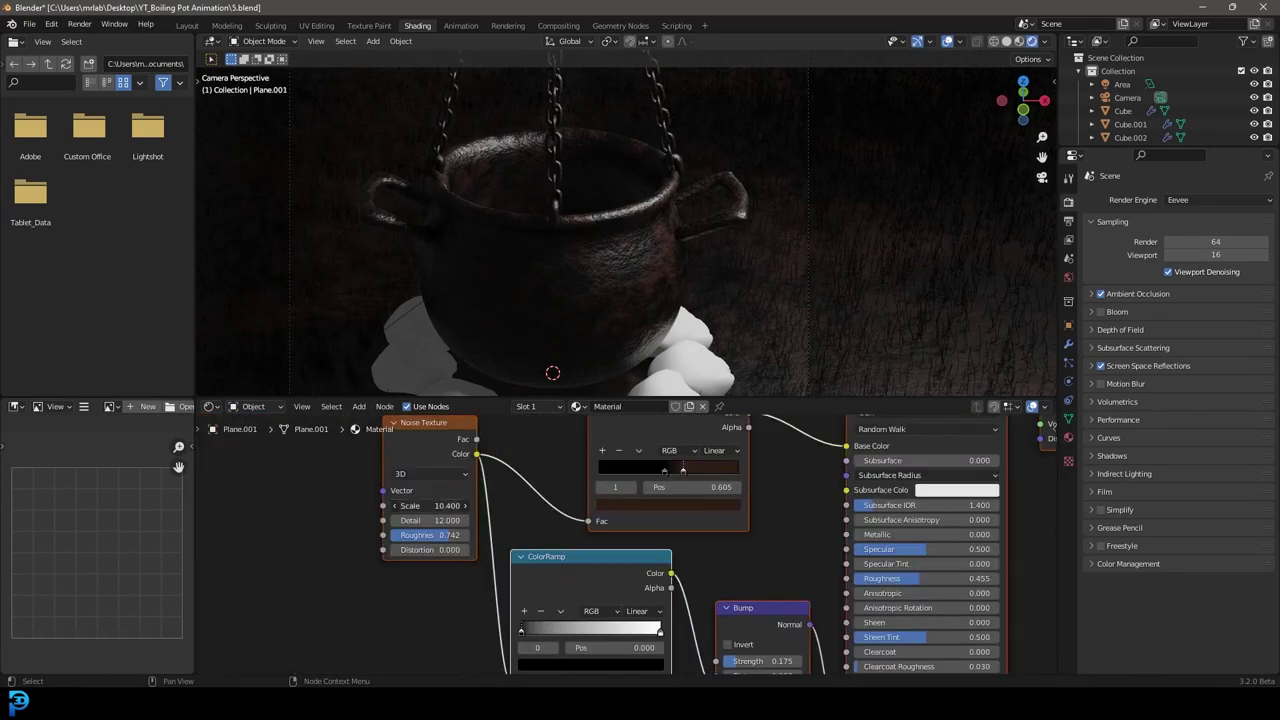
pyautogui.write('120')
pyautogui.press('Return')
# Move the ground base-colour ramp's black stop to 0.205 and lighten it slightly to a very dark grey.
pyautogui.moveTo(664, 470); pyautogui.dragTo(627, 482)
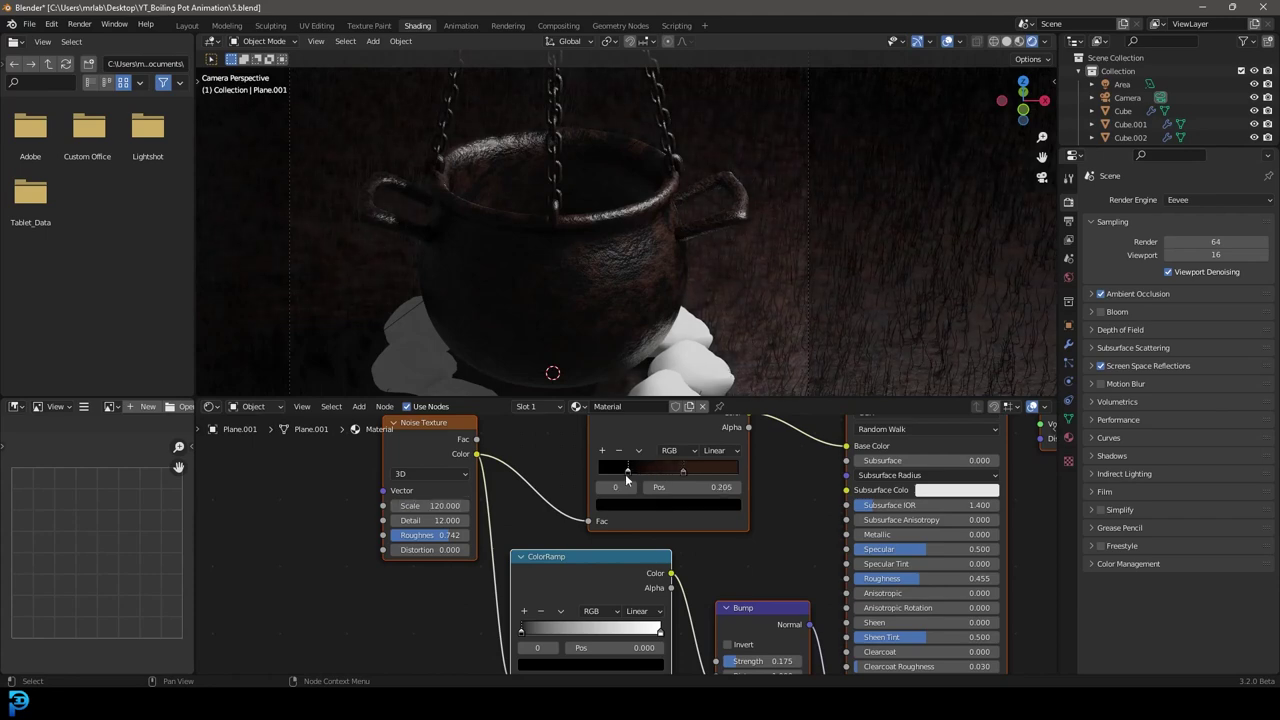
pyautogui.click(632, 505)
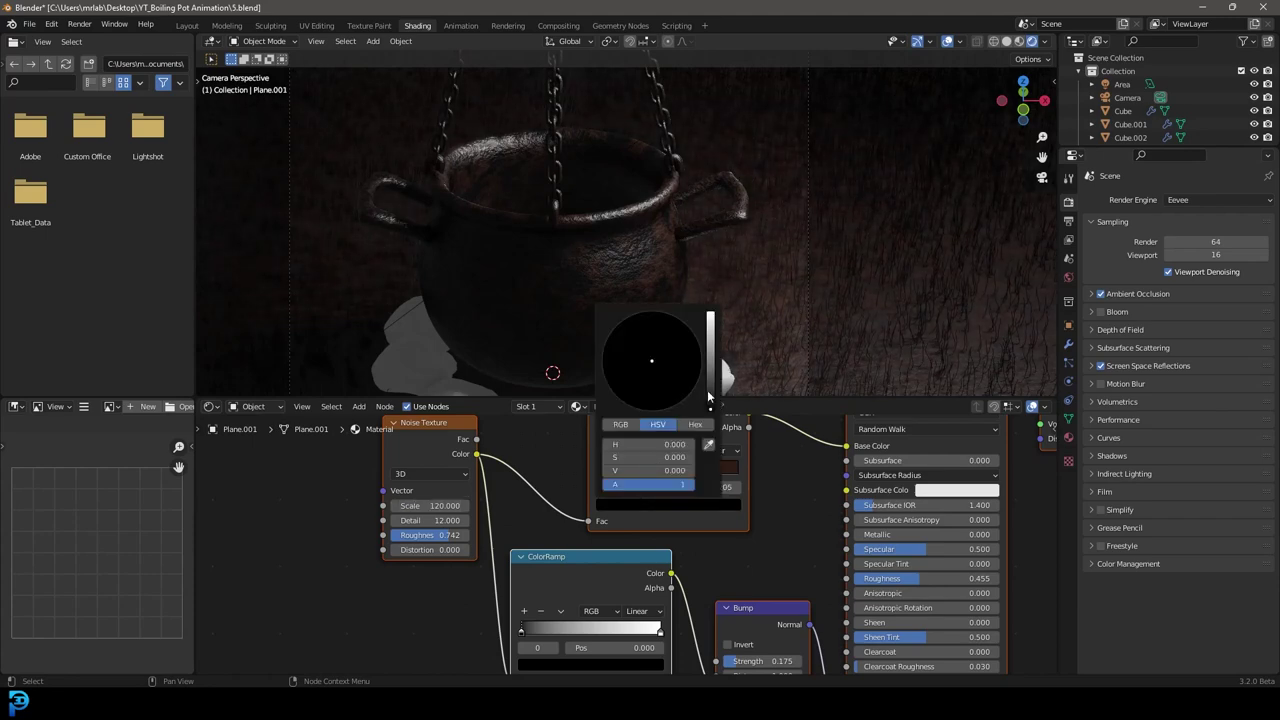
pyautogui.moveTo(710, 408); pyautogui.dragTo(710, 405)
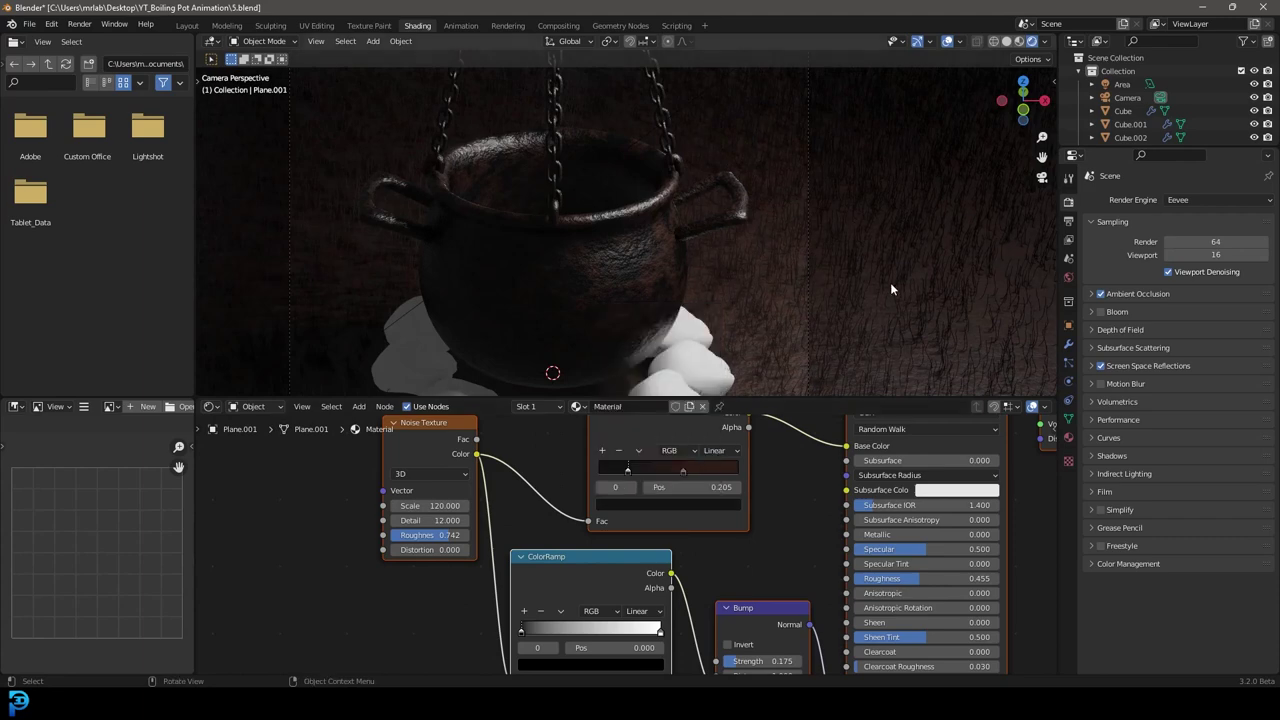
# Switch the viewport to solid shading and select the front rock to bring up its material nodes.
pyautogui.scroll(-3, 740, 274)
pyautogui.press('z')
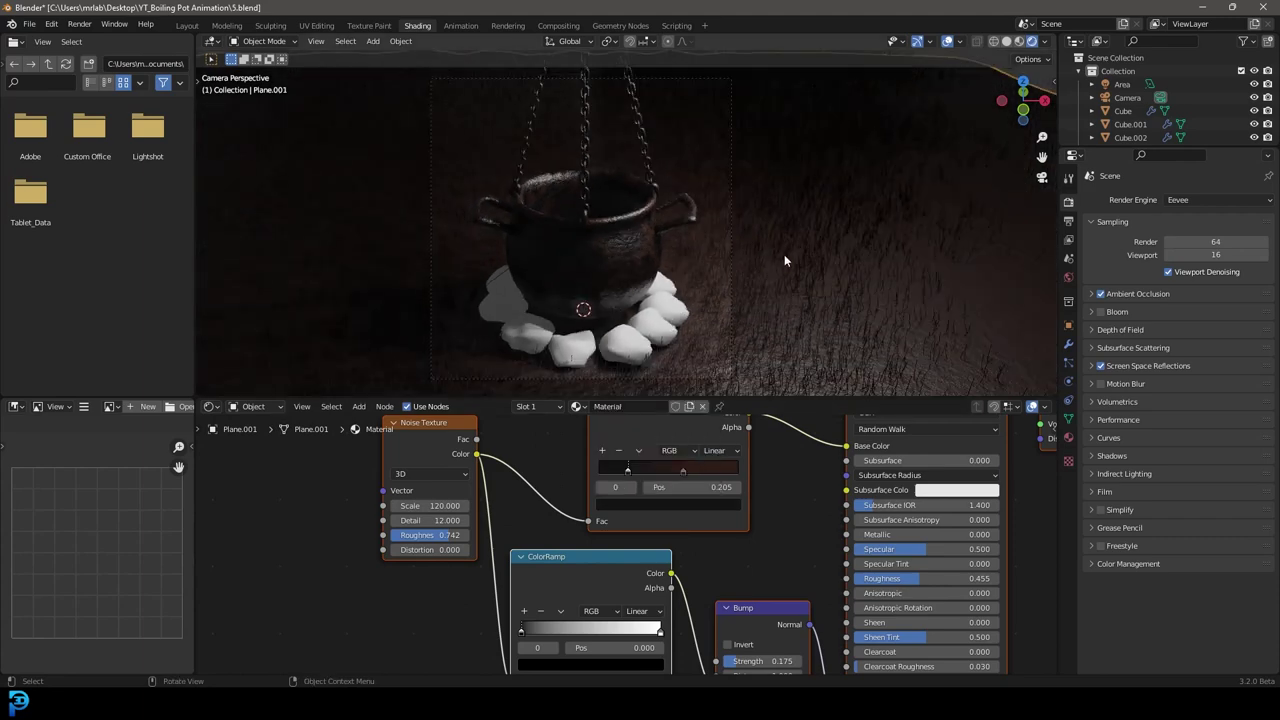
pyautogui.click(803, 258)
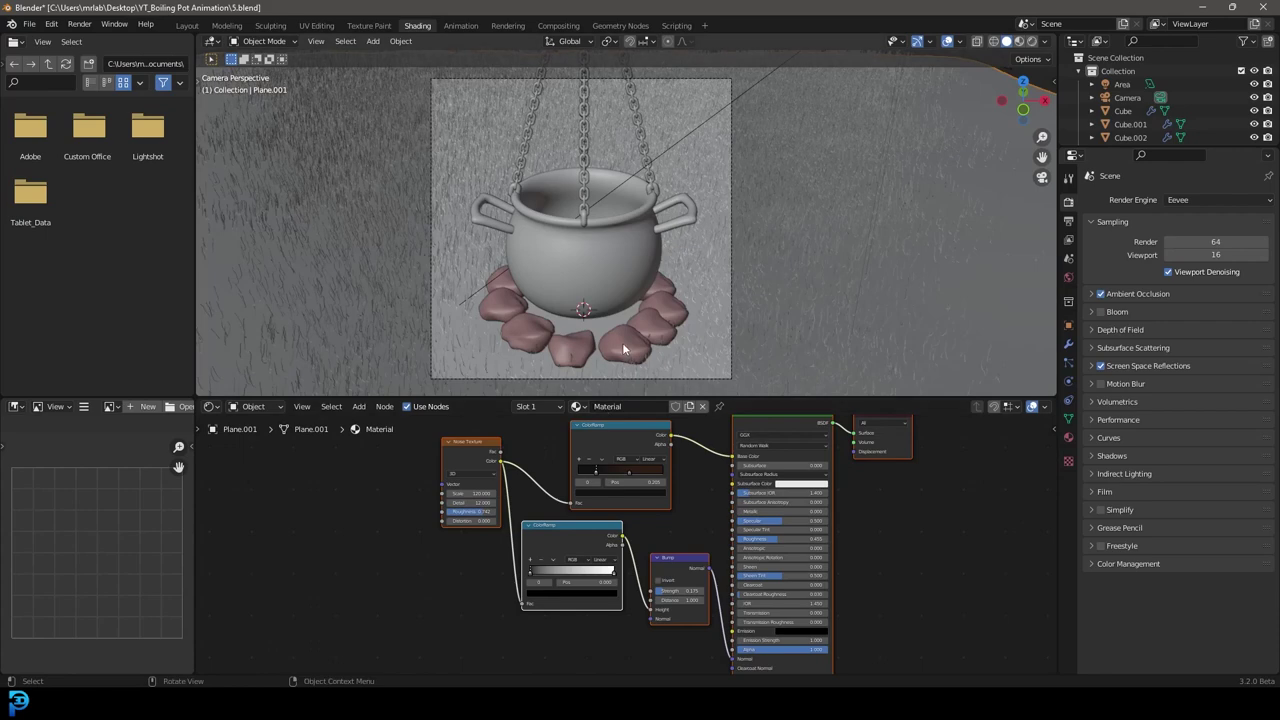
pyautogui.click(617, 250)
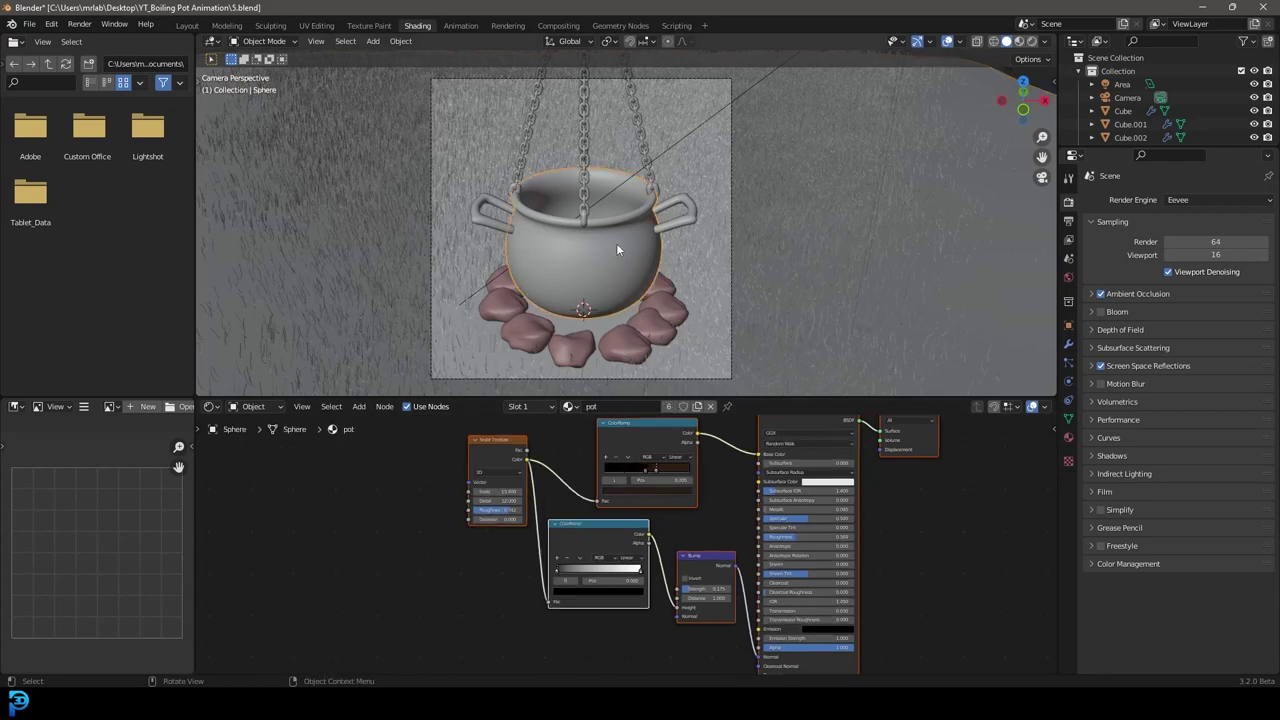
pyautogui.click(623, 355)
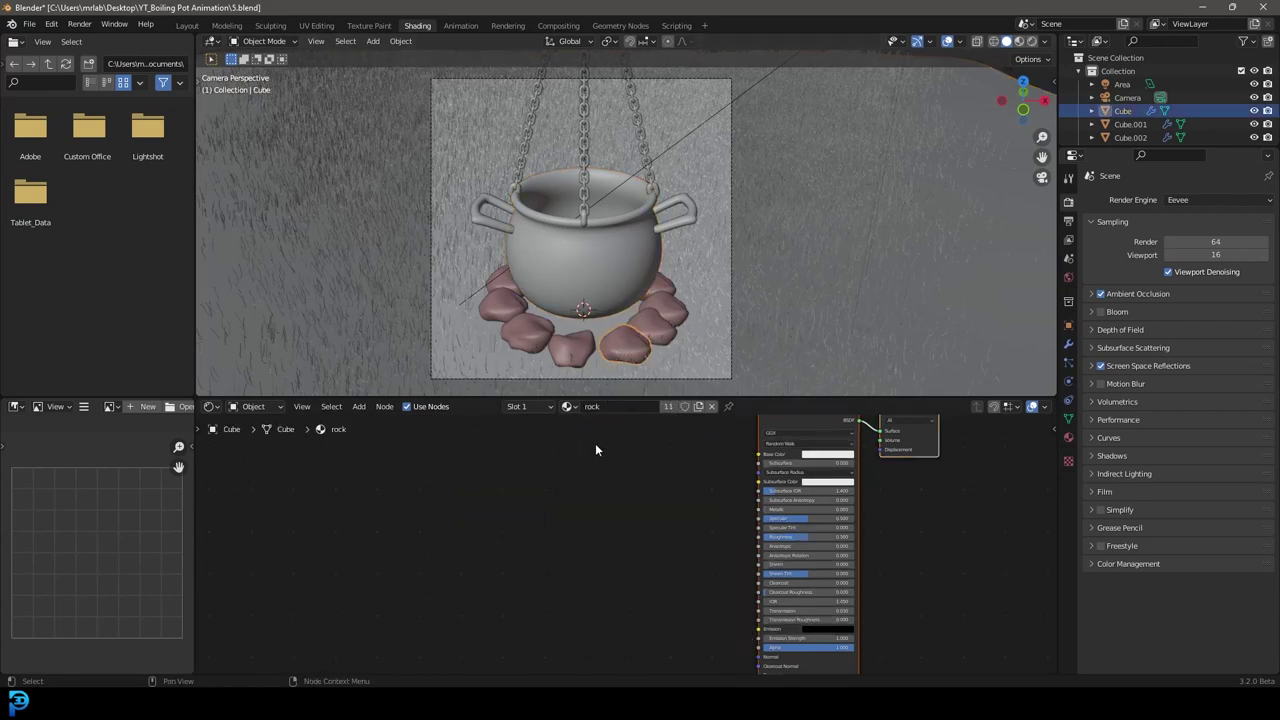
pyautogui.press('Home')
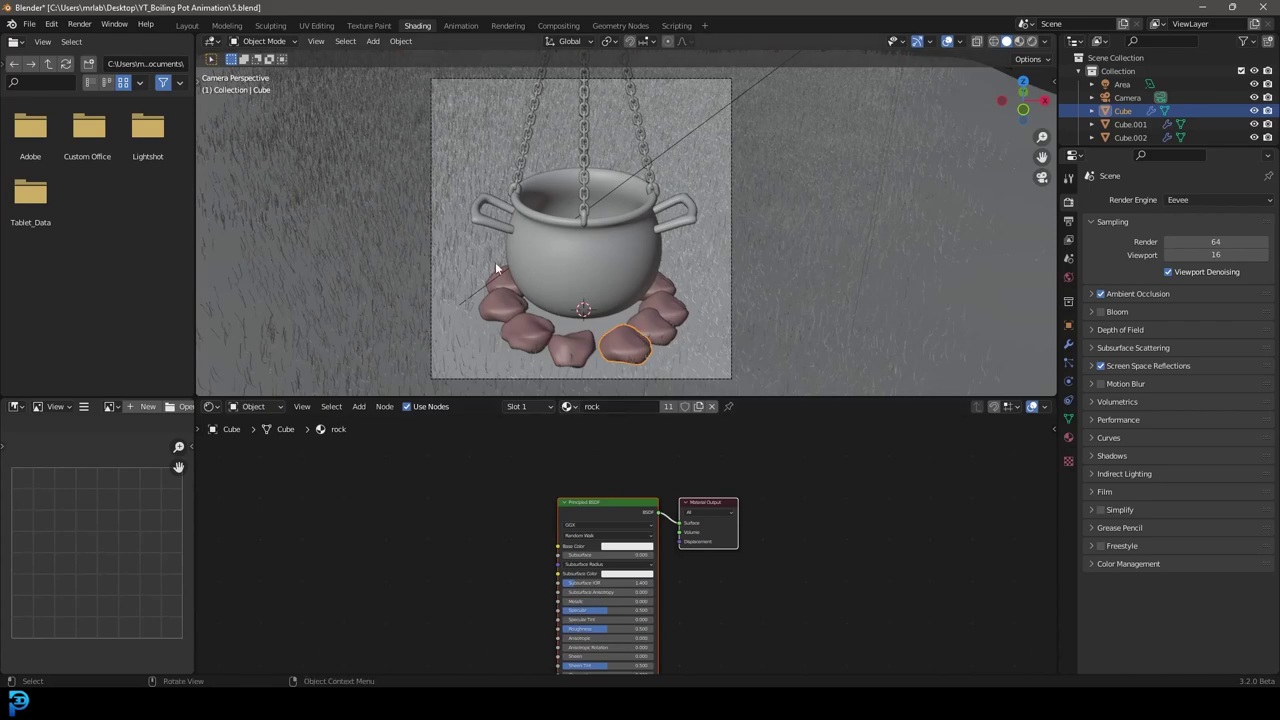
# Replace the rock material's default nodes with the nodes copied from the pot material.
pyautogui.scroll(1, 510, 483)
pyautogui.moveTo(492, 467); pyautogui.dragTo(908, 600)
pyautogui.press('x')
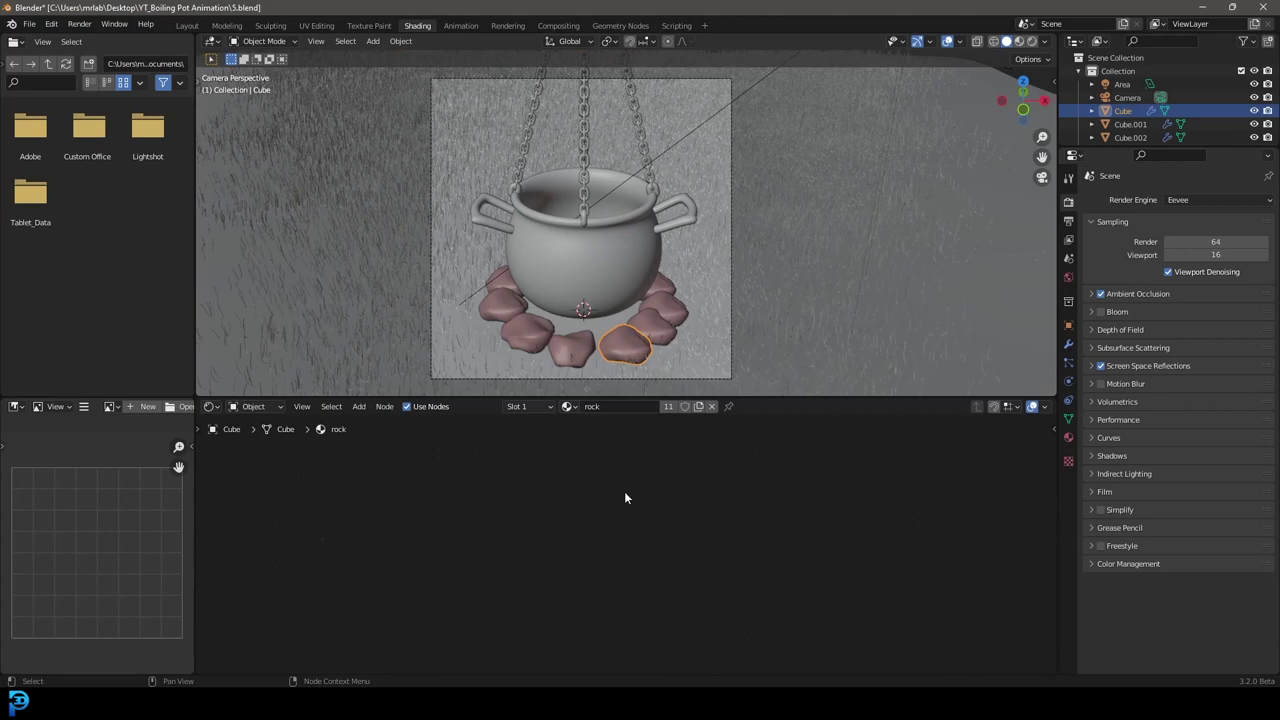
pyautogui.rightClick(565, 497)
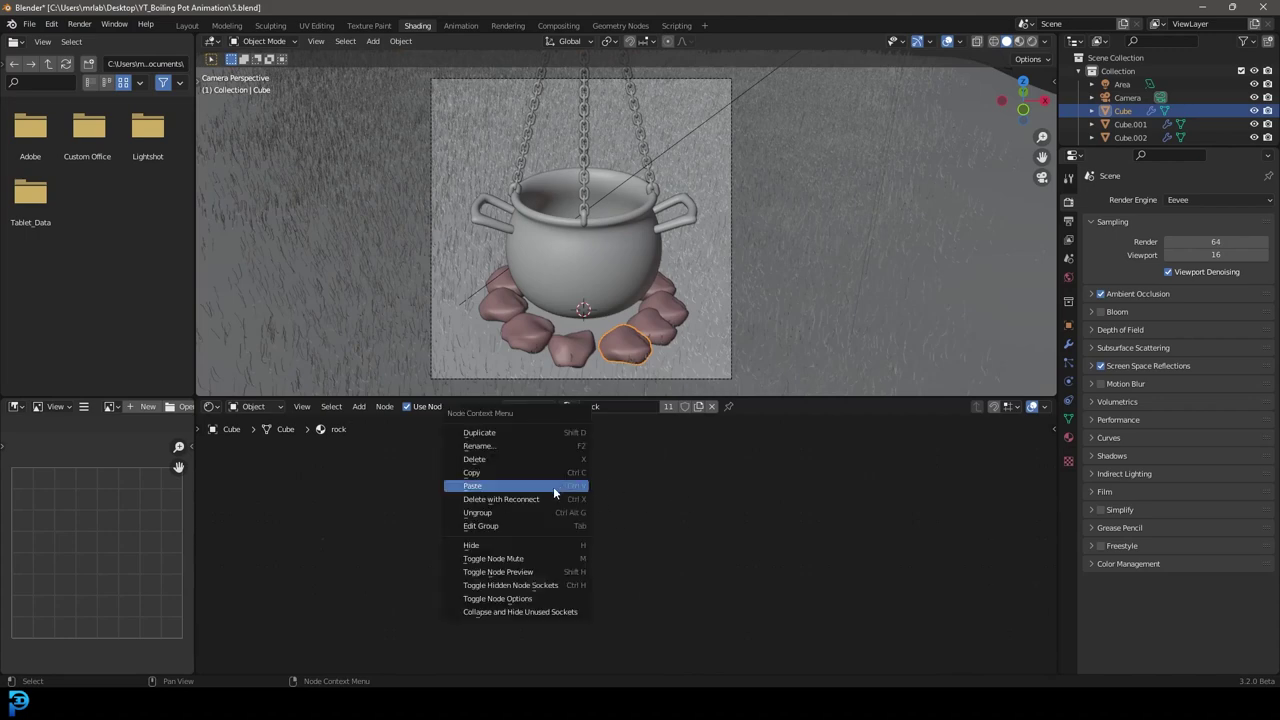
pyautogui.click(488, 485)
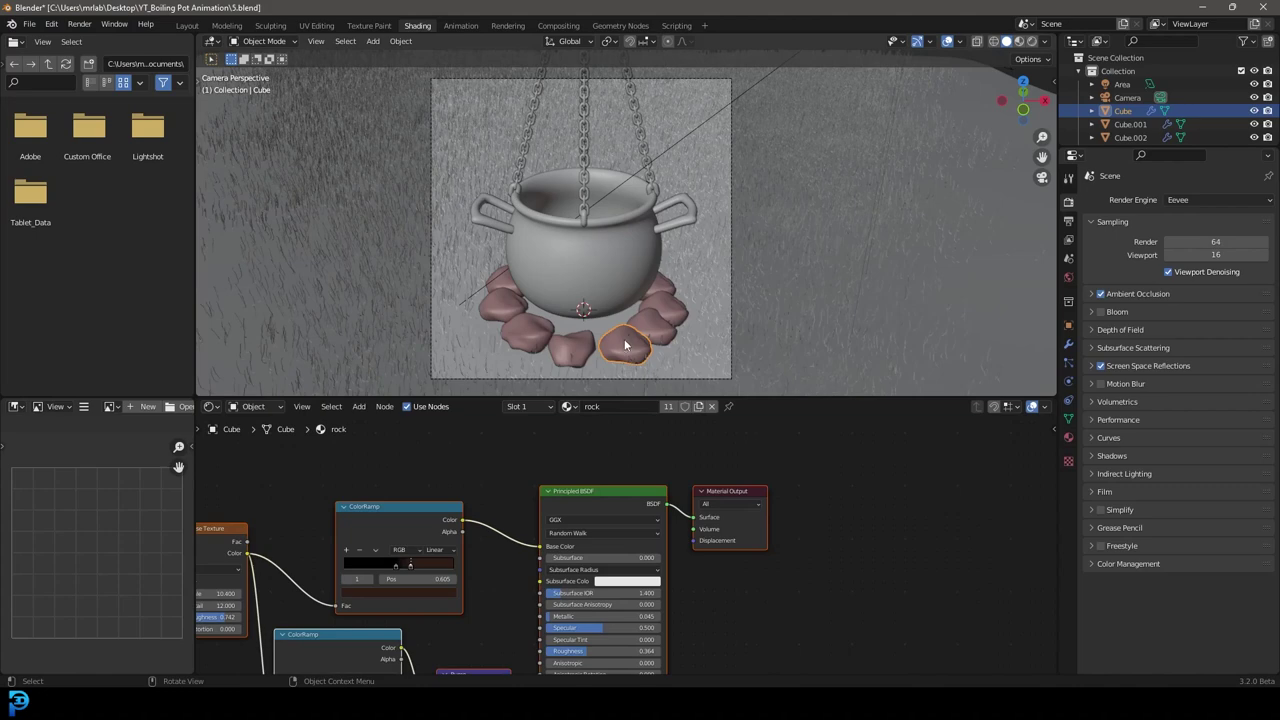
# Brighten the rock base-colour ramp's brown stop to a value of 0.217 and move its black stop to 0.373.
pyautogui.moveTo(480, 576); pyautogui.dragTo(612, 537, button='middle')
pyautogui.scroll(2, 680, 544)
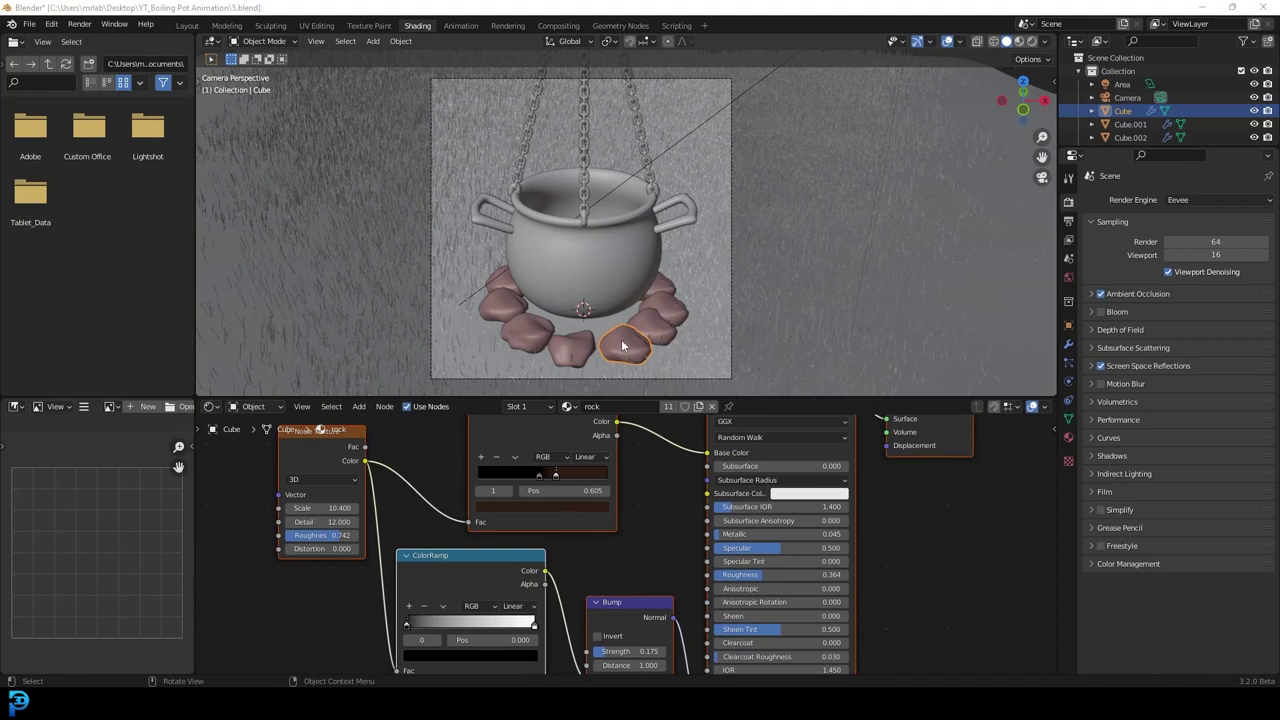
pyautogui.scroll(2, 566, 517)
pyautogui.moveTo(489, 519); pyautogui.dragTo(484, 519)
pyautogui.click(488, 559)
pyautogui.moveTo(518, 418); pyautogui.dragTo(518, 377)
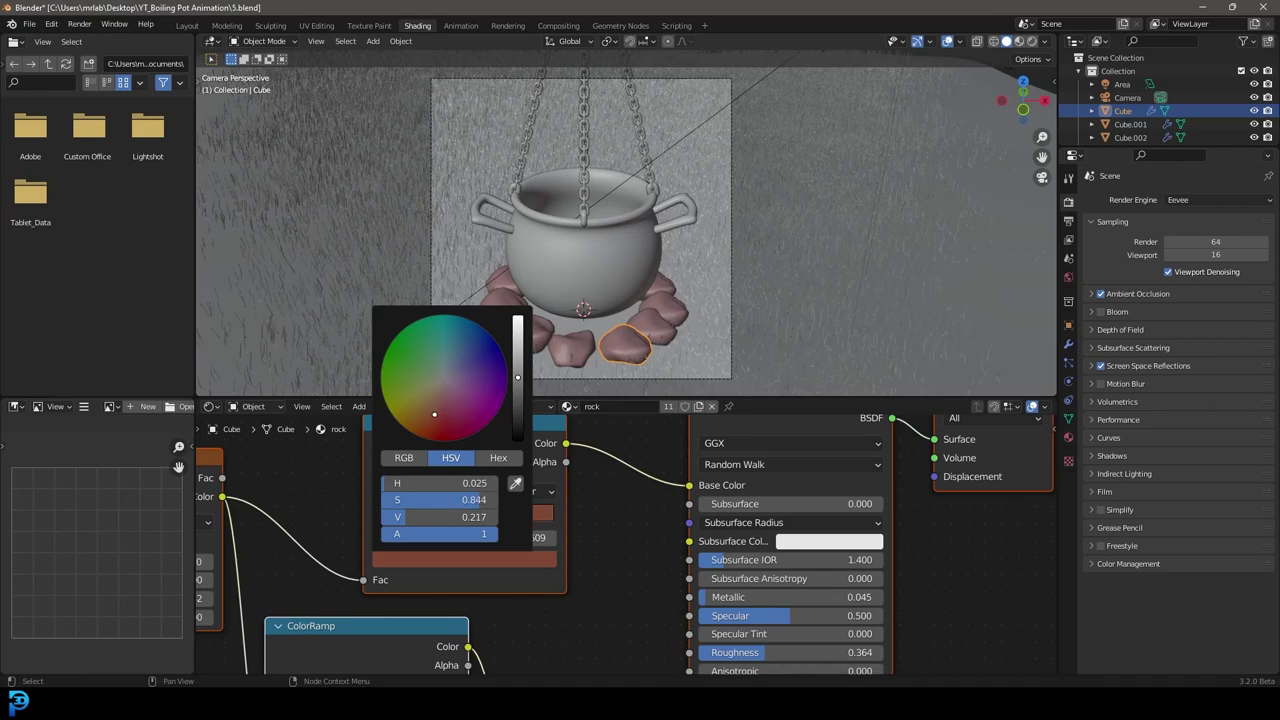
pyautogui.moveTo(625, 512); pyautogui.dragTo(743, 527, button='middle')
pyautogui.moveTo(578, 532); pyautogui.dragTo(560, 530)
# Switch the viewport to rendered shading to check the rocks.
pyautogui.scroll(-4, 678, 318)
pyautogui.scroll(5, 678, 320)
pyautogui.press('z')
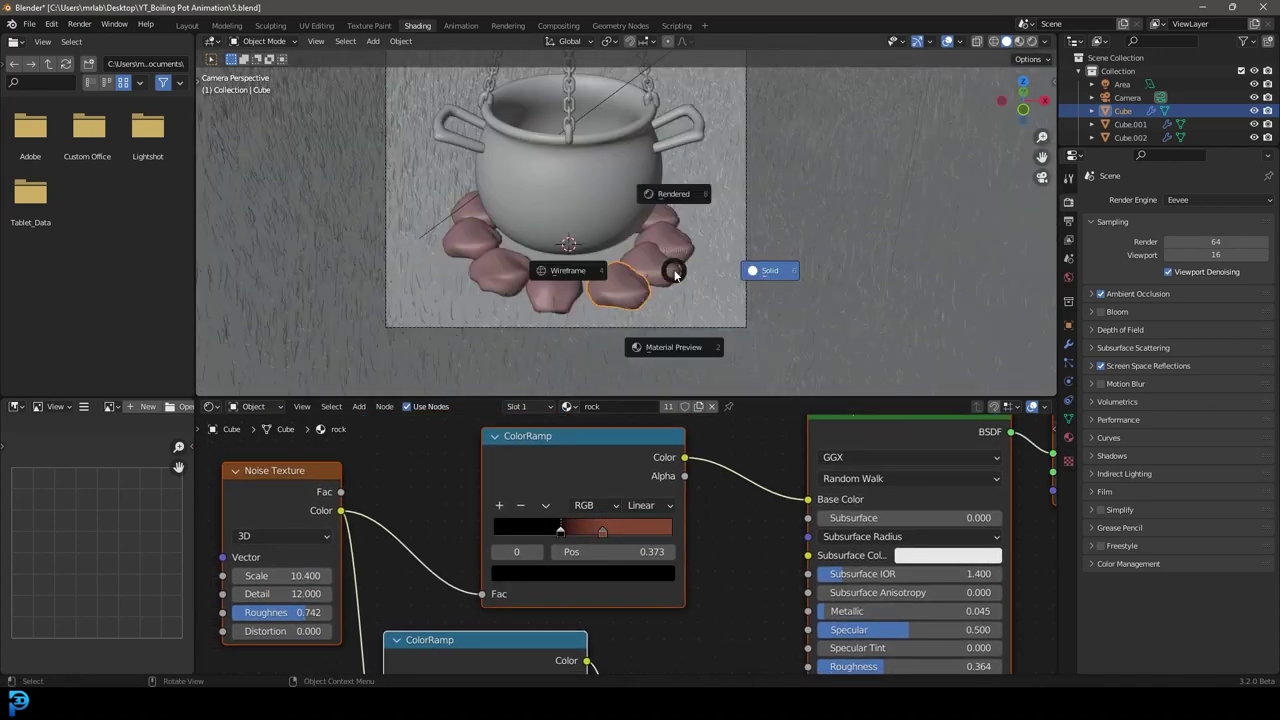
pyautogui.click(673, 200)
pyautogui.scroll(2, 631, 295)
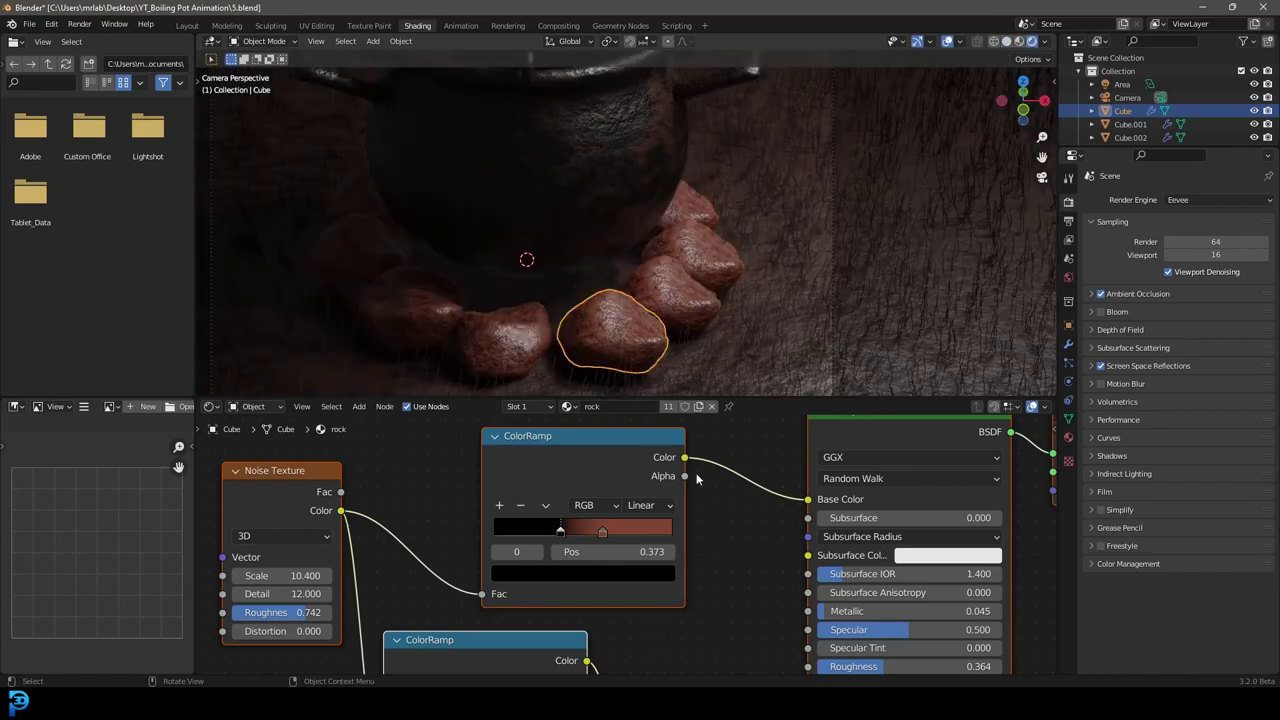
# Set the rock material's bump strength to 0.3 and its Noise Texture scale to 2.
pyautogui.moveTo(697, 480); pyautogui.dragTo(652, 286, button='middle')
pyautogui.click(658, 578)
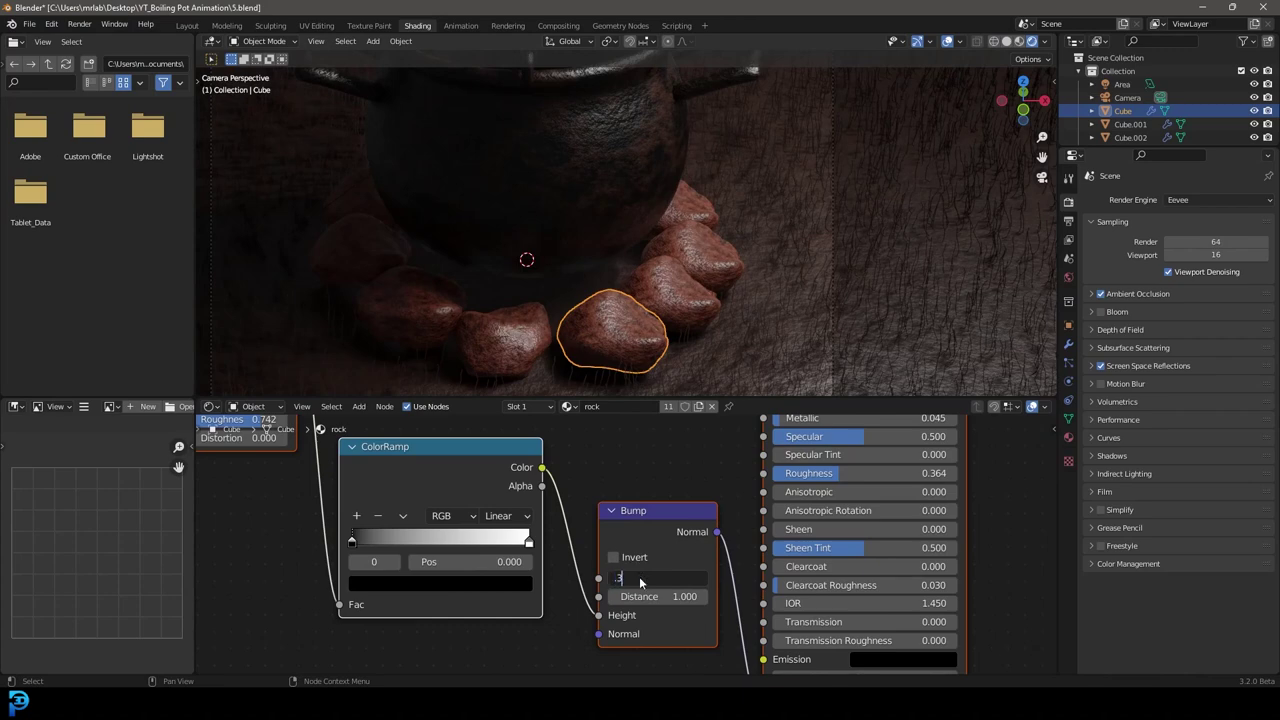
pyautogui.write('.3')
pyautogui.press('Return')
pyautogui.moveTo(342, 521); pyautogui.dragTo(617, 672, button='middle')
pyautogui.click(499, 539)
pyautogui.write('2')
pyautogui.press('Return')
# Deselect the rock and move the rock base-colour ramp's stops, brown to 0.809 and black to 0.477.
pyautogui.moveTo(505, 536); pyautogui.dragTo(424, 567, button='middle')
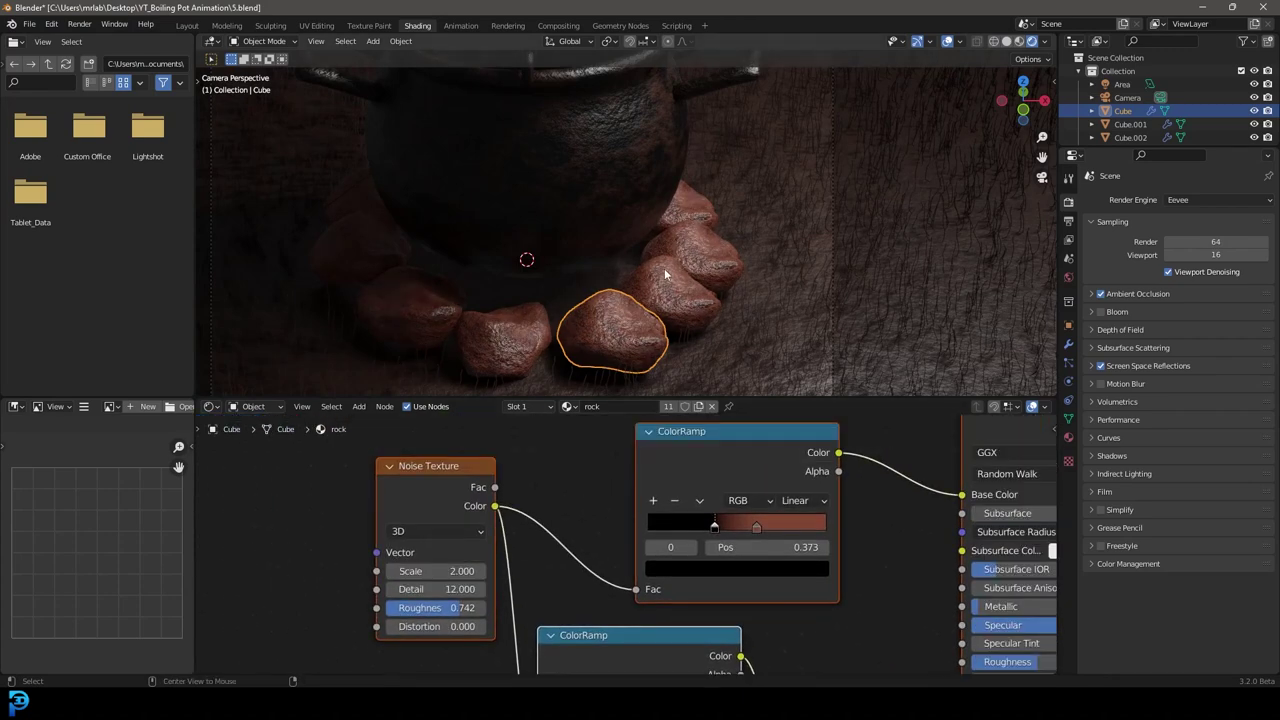
pyautogui.hotkey('alt', 'a')
pyautogui.moveTo(789, 492); pyautogui.dragTo(536, 479, button='middle')
pyautogui.moveTo(456, 506); pyautogui.dragTo(469, 508)
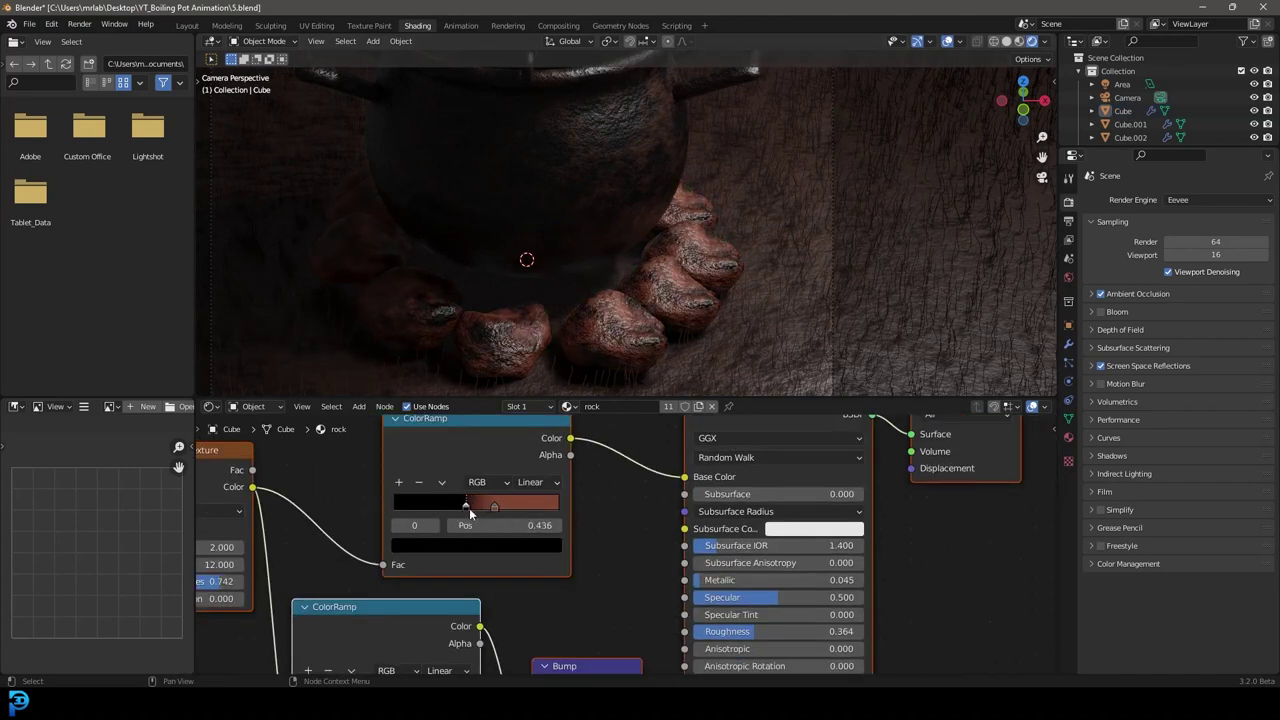
pyautogui.click(526, 510)
pyautogui.click(527, 508)
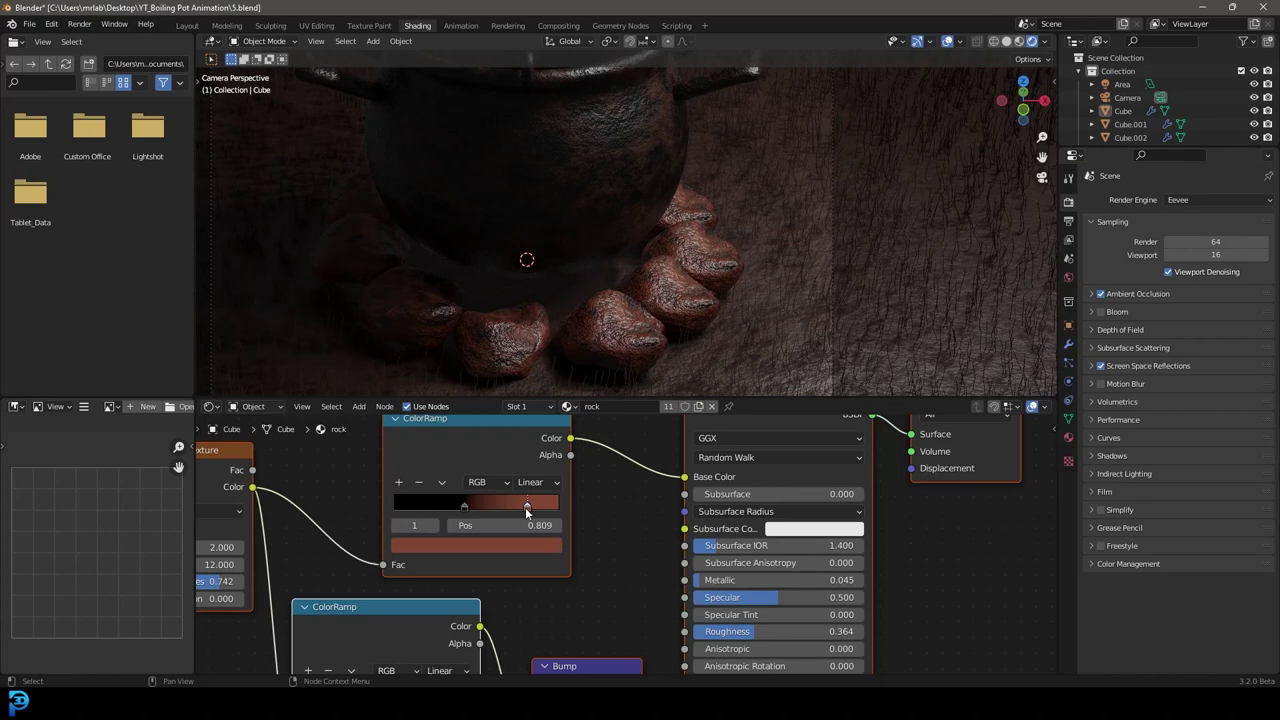
pyautogui.click(466, 506)
# Switch the viewport back to solid shading and select the ground plane.
pyautogui.scroll(-3, 667, 228)
pyautogui.scroll(1, 667, 228)
pyautogui.press('z')
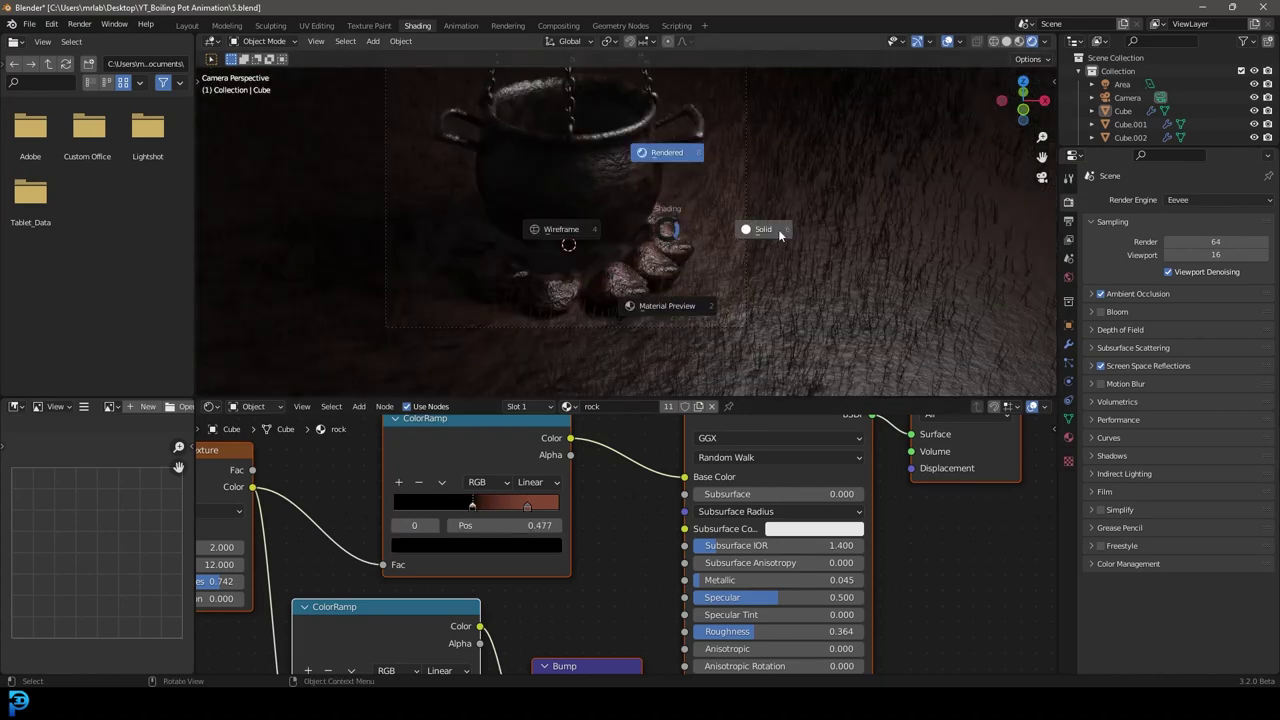
pyautogui.click(780, 234)
pyautogui.scroll(-3, 692, 199)
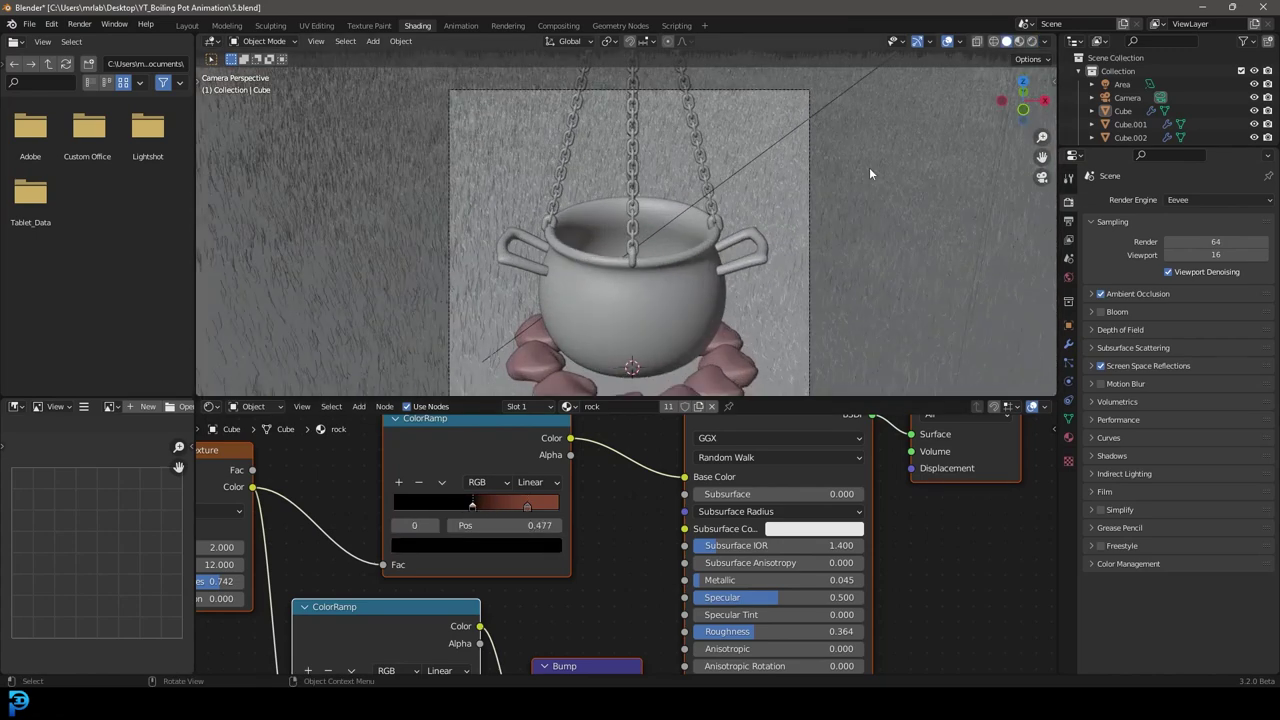
pyautogui.click(869, 167)
pyautogui.scroll(-3, 780, 210)
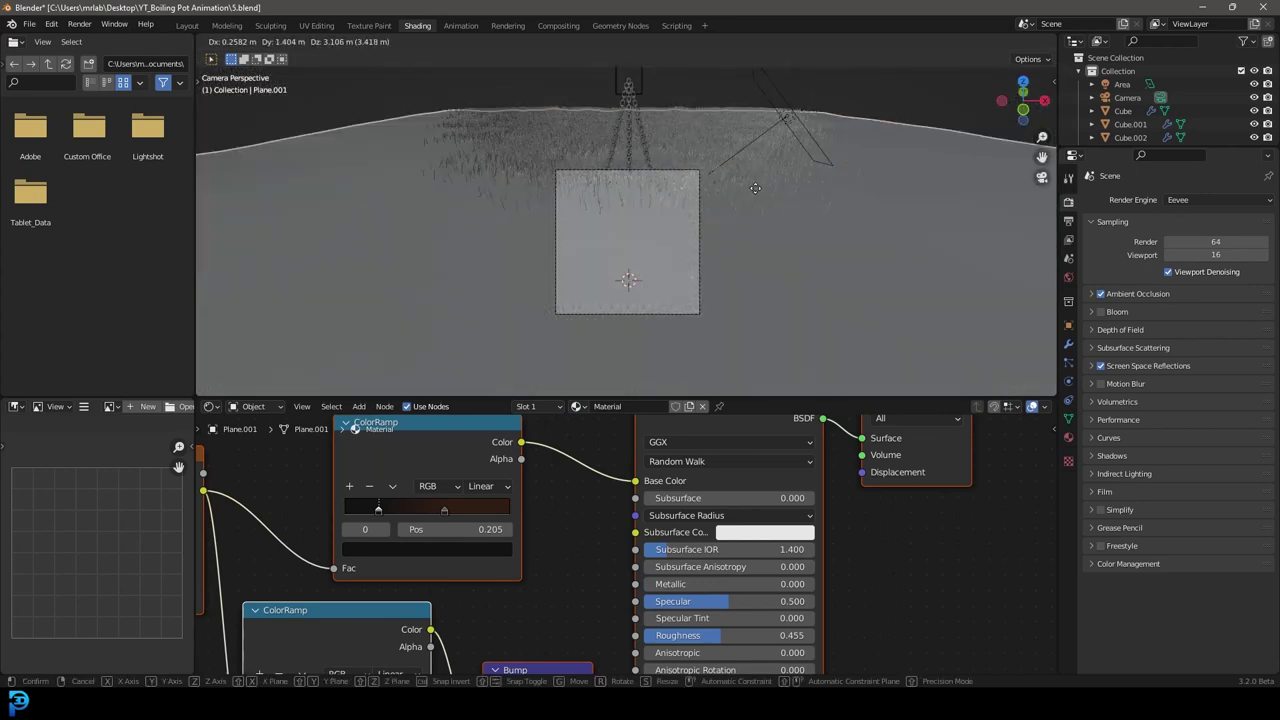
# Open the ground's particle system and check the material assigned in its hair render settings.
pyautogui.click(1068, 362)
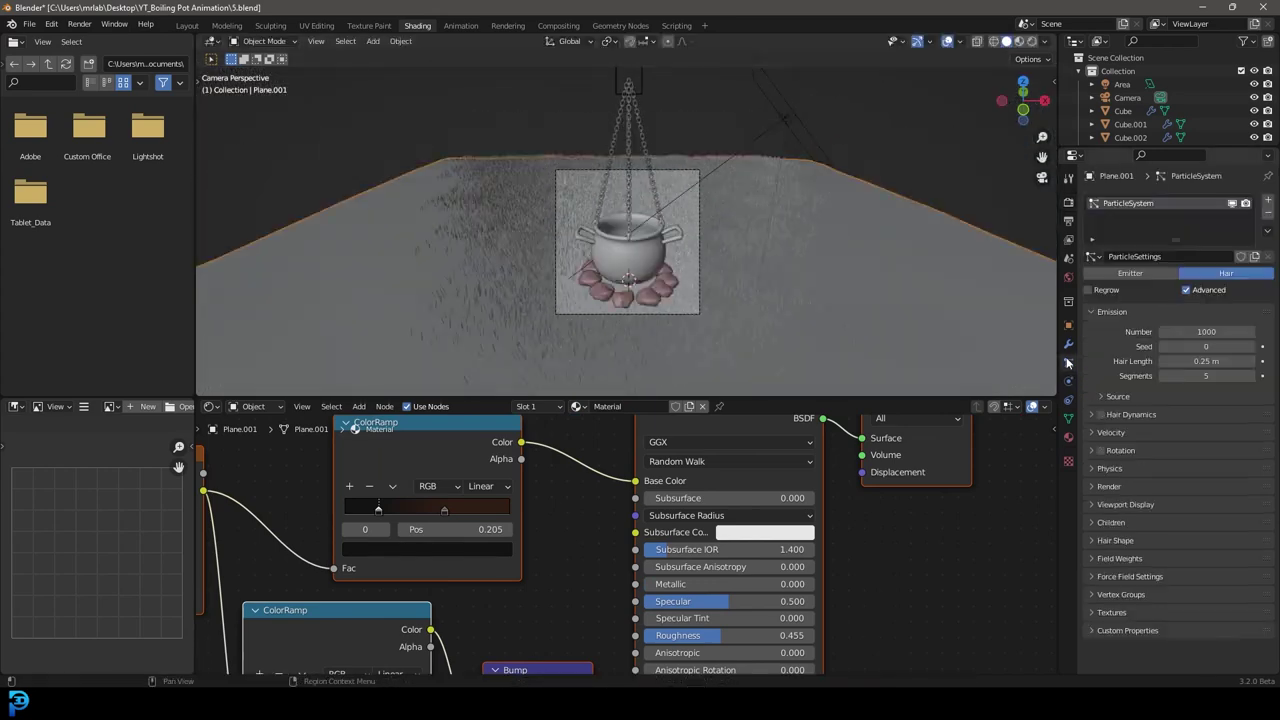
pyautogui.click(1108, 487)
pyautogui.click(1205, 523)
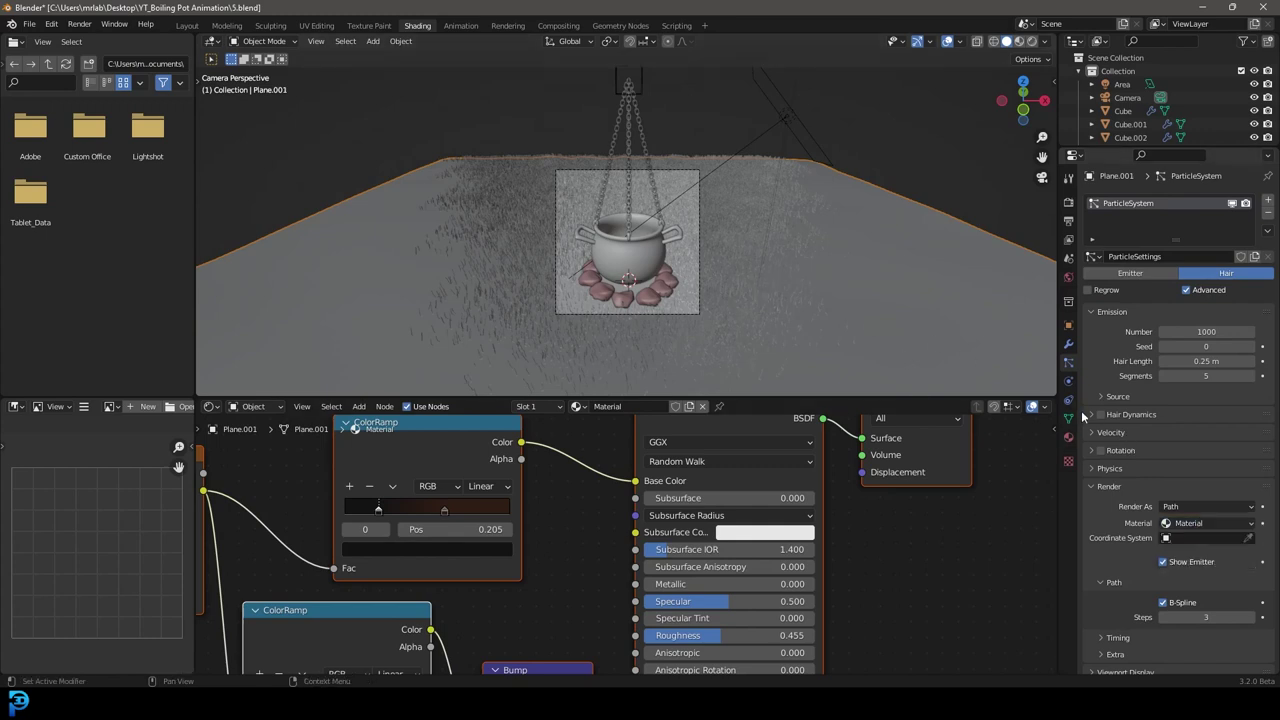
# Rename the ground plane's material to "ground".
pyautogui.click(1068, 440)
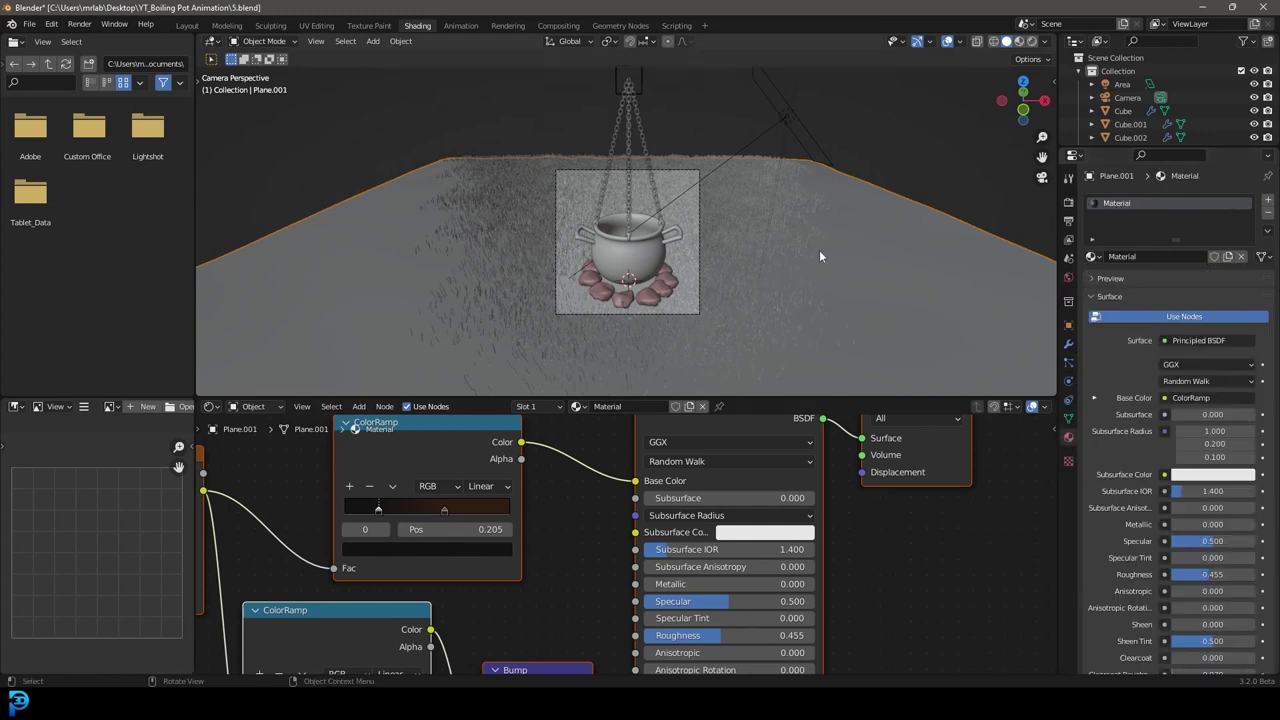
pyautogui.scroll(2, 824, 246)
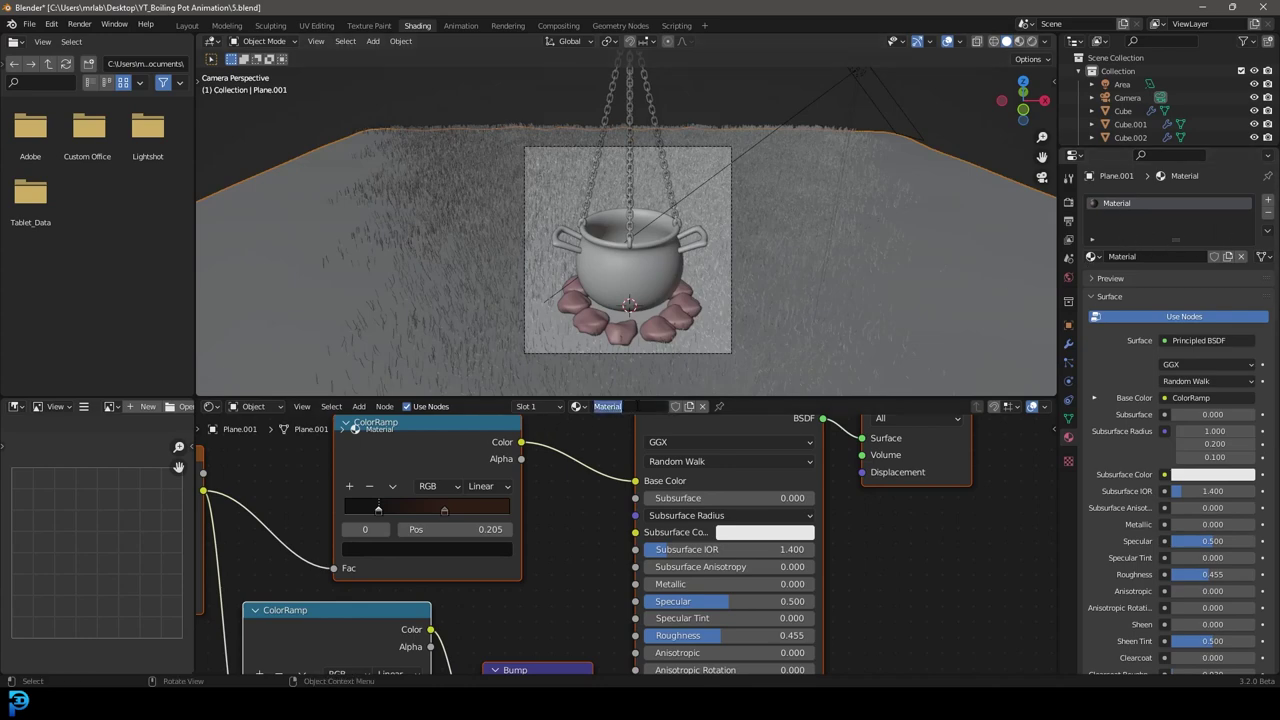
pyautogui.write('ground')
pyautogui.press('Return')
# Return to the particle system settings of the ground's hair.
pyautogui.scroll(-2, 480, 505)
pyautogui.scroll(2, 854, 172)
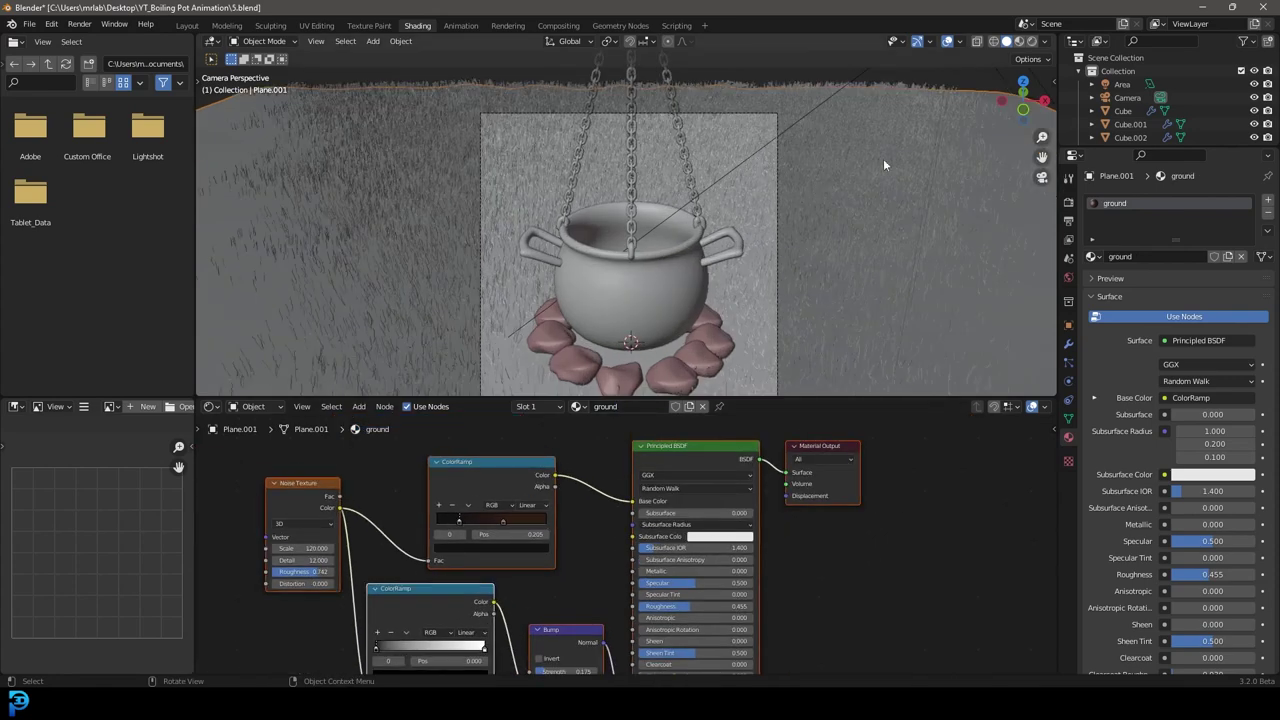
pyautogui.click(1068, 362)
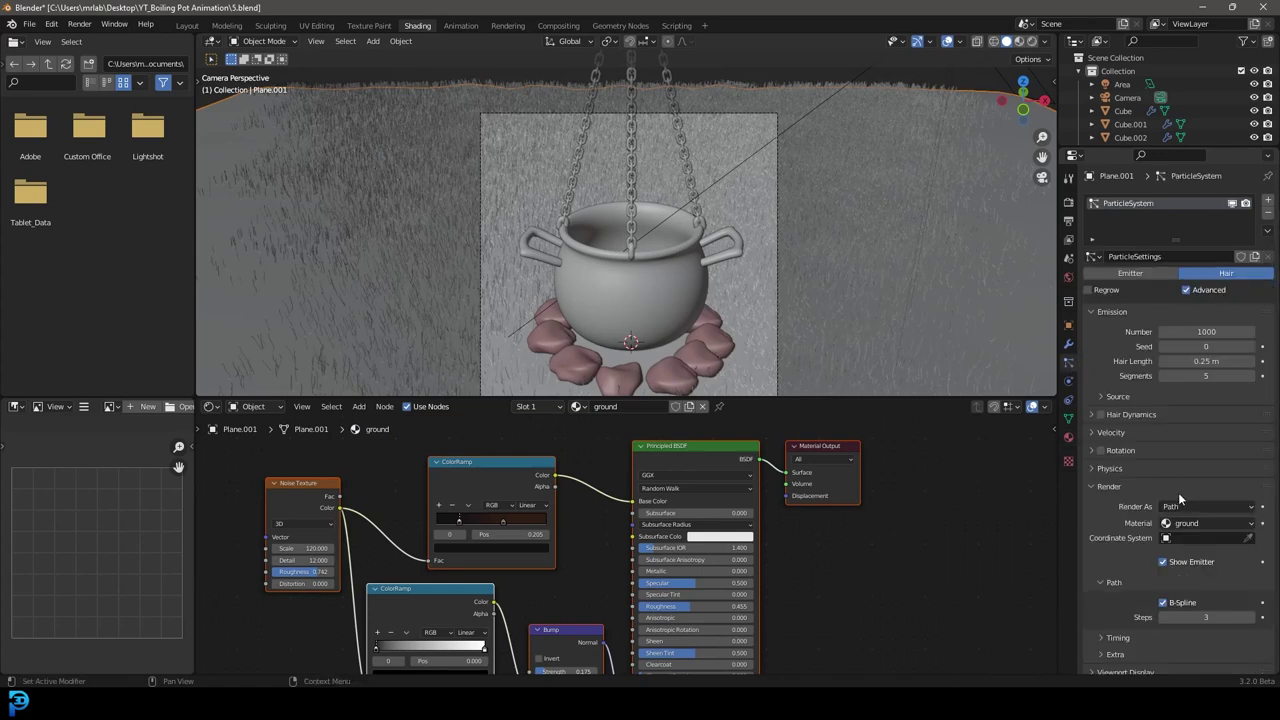
# Review the material choices in the ground hair's render settings and keep the ground material.
pyautogui.click(1106, 485)
pyautogui.click(1110, 487)
pyautogui.click(1197, 525)
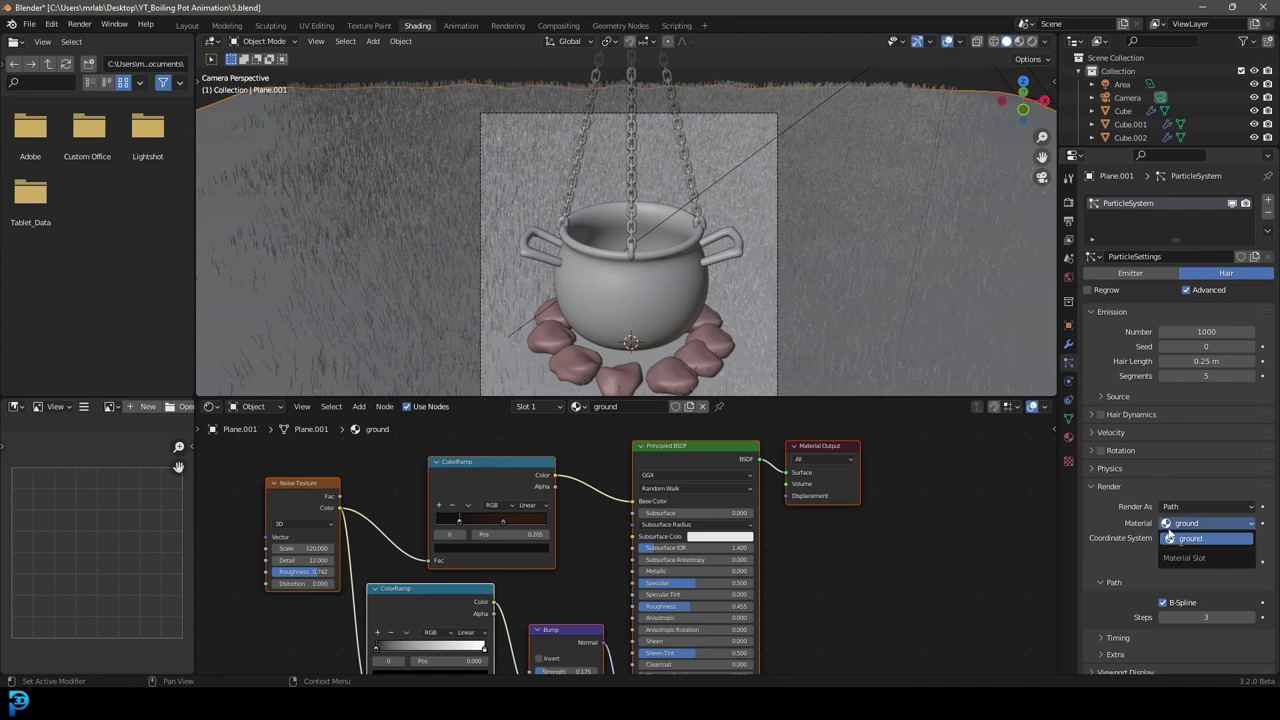
pyautogui.click(1189, 537)
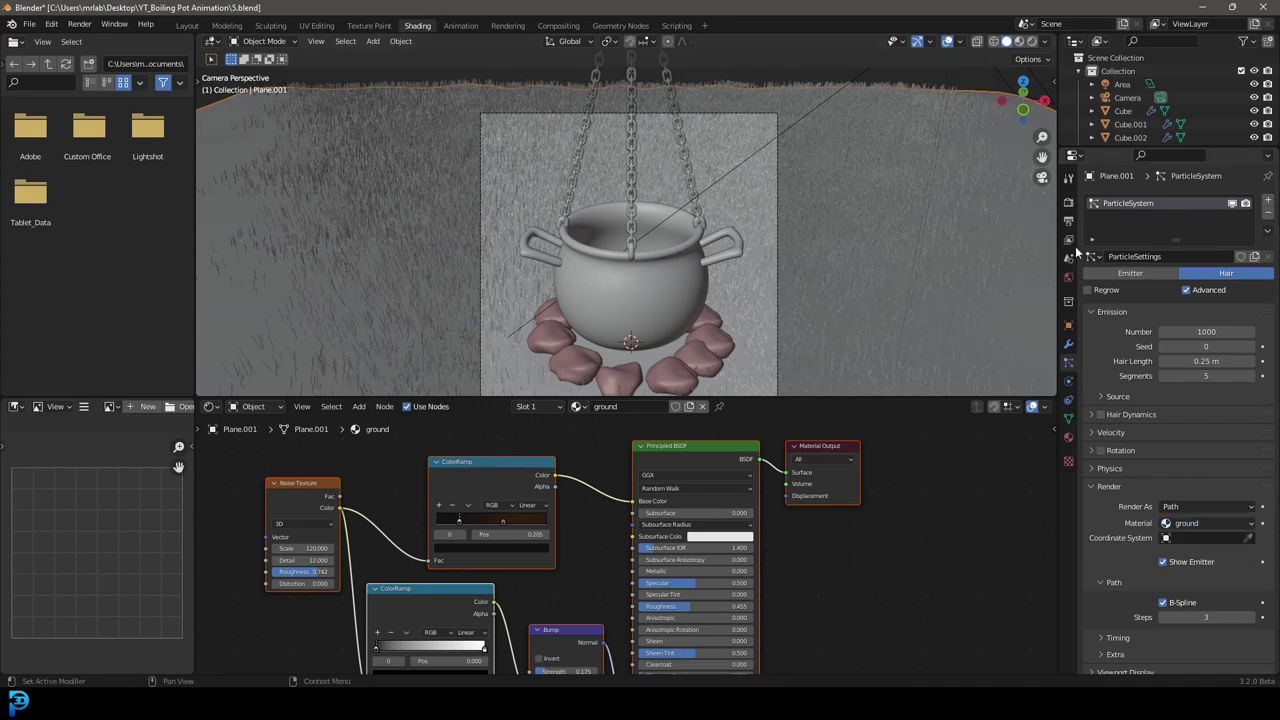
# Add a second material slot to the ground plane with a new material named "glass".
pyautogui.click(1069, 437)
pyautogui.click(1268, 200)
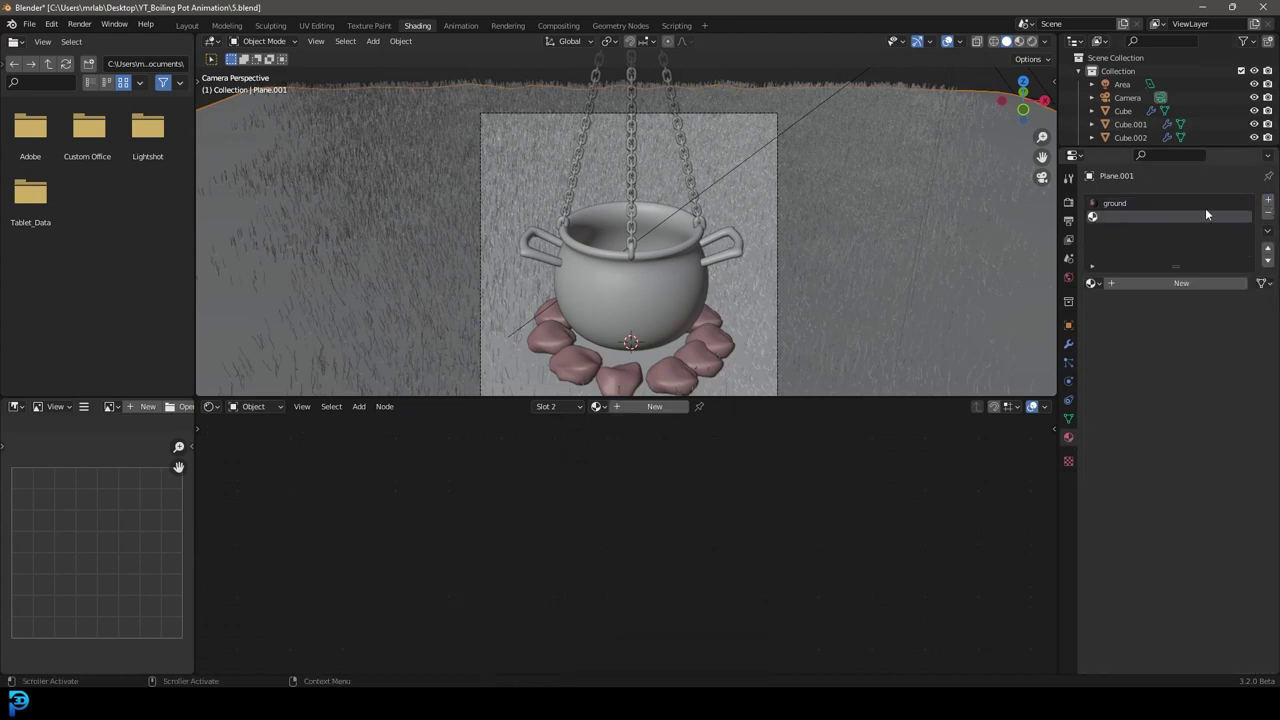
pyautogui.doubleClick(1150, 283)
pyautogui.write('glass')
pyautogui.press('Return')
# Assign the glass material to the ground's hair in its particle render settings.
pyautogui.click(1068, 365)
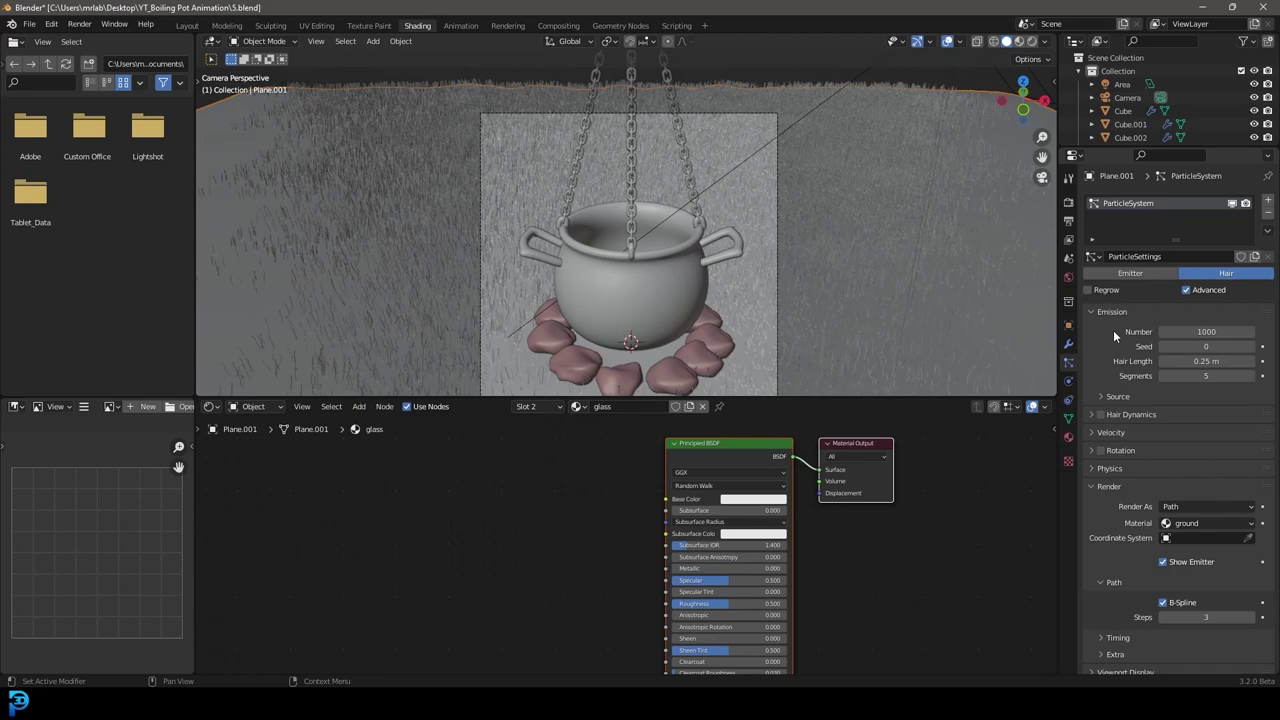
pyautogui.click(1178, 523)
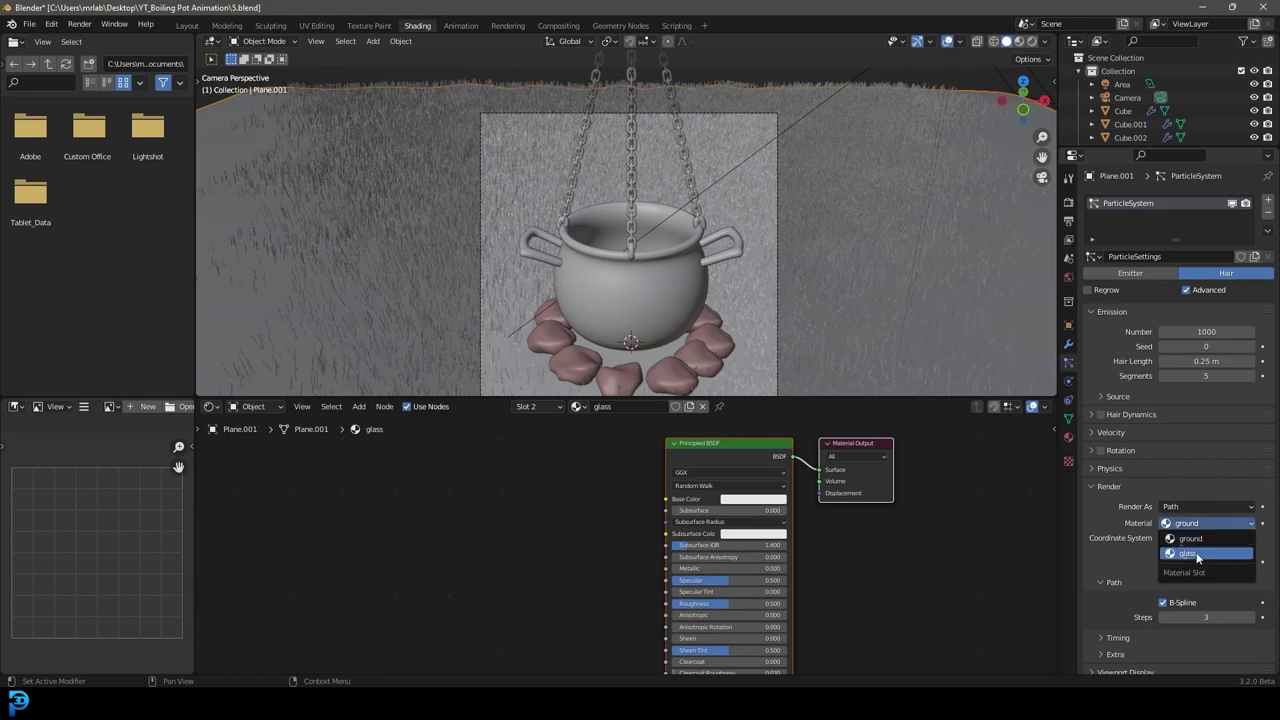
pyautogui.click(1216, 551)
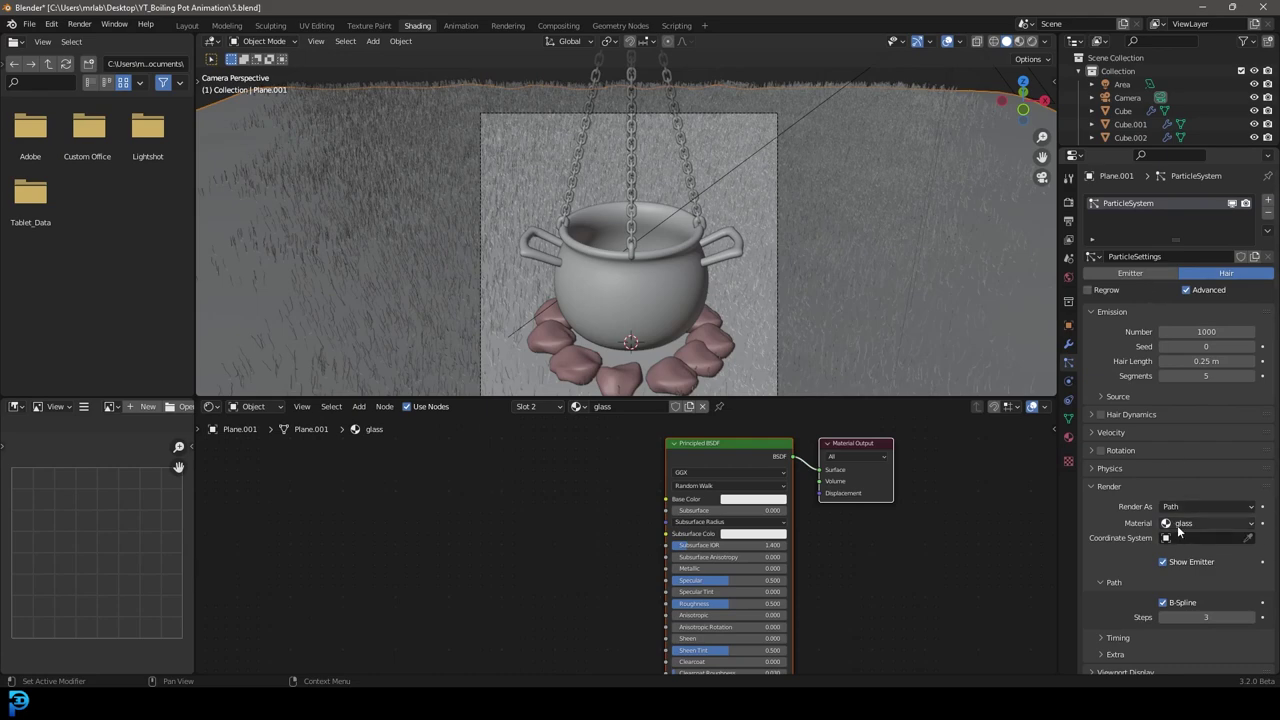
# Rename the ground plane's second material to "grass".
pyautogui.click(1068, 437)
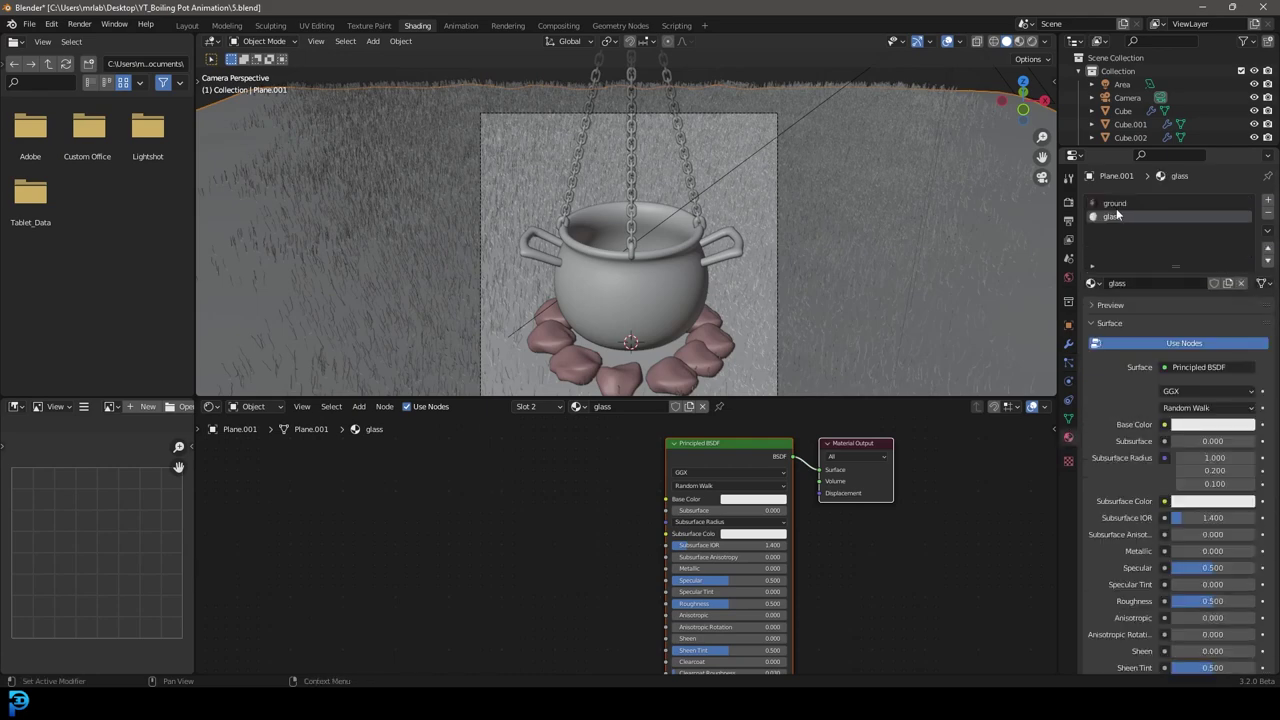
pyautogui.write('grass')
pyautogui.press('Return')
# Switch the viewport to rendered shading to see the grass material around the pot.
pyautogui.scroll(-2, 638, 279)
pyautogui.press('z')
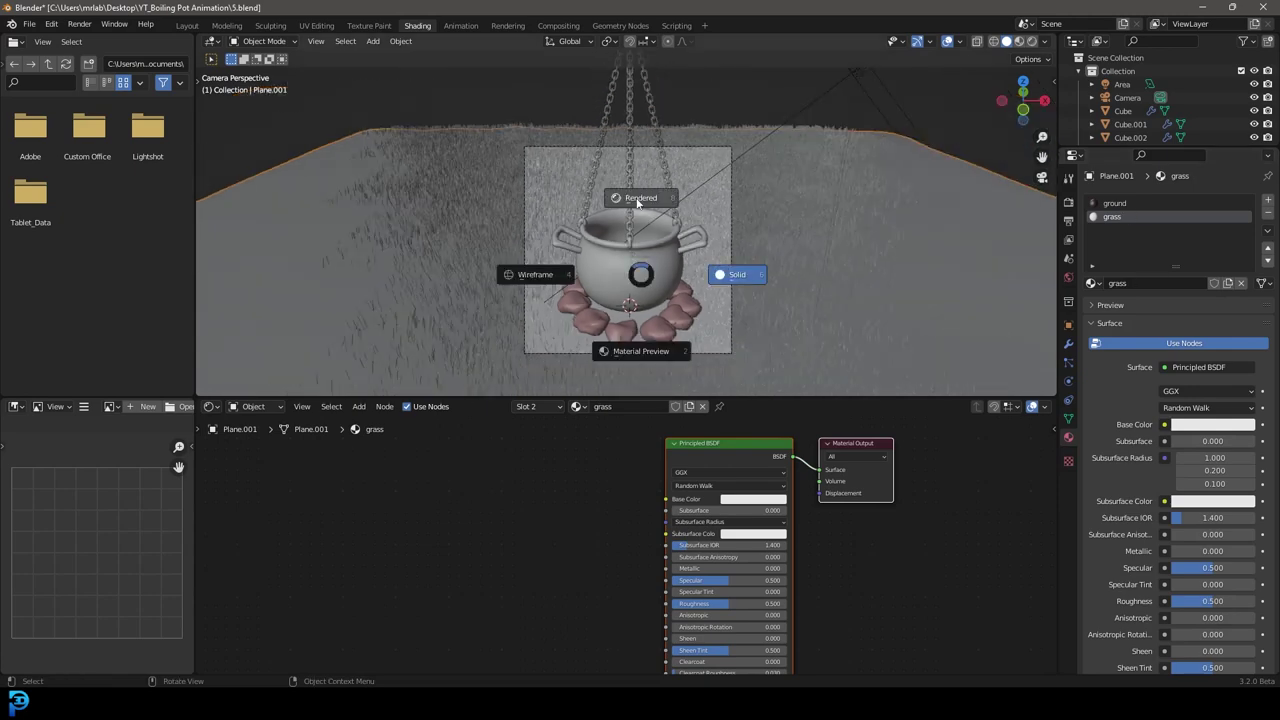
pyautogui.click(640, 200)
pyautogui.scroll(3, 645, 260)
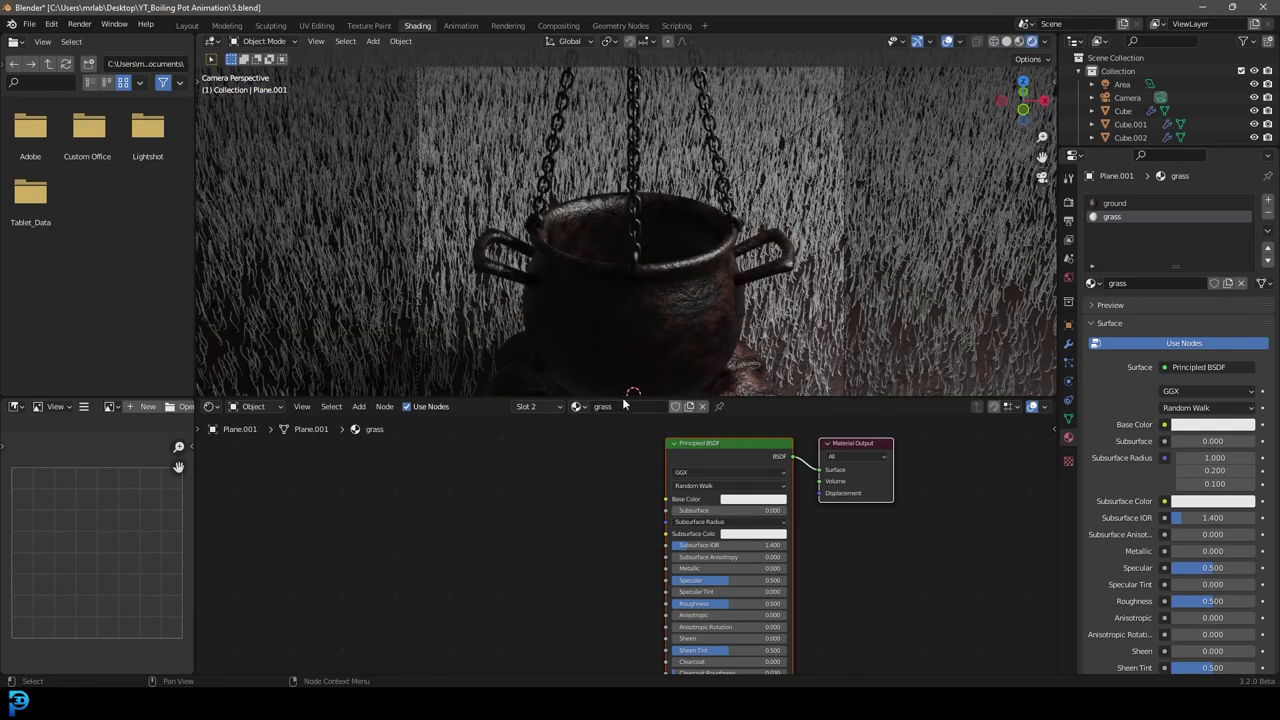
pyautogui.scroll(2, 613, 465)
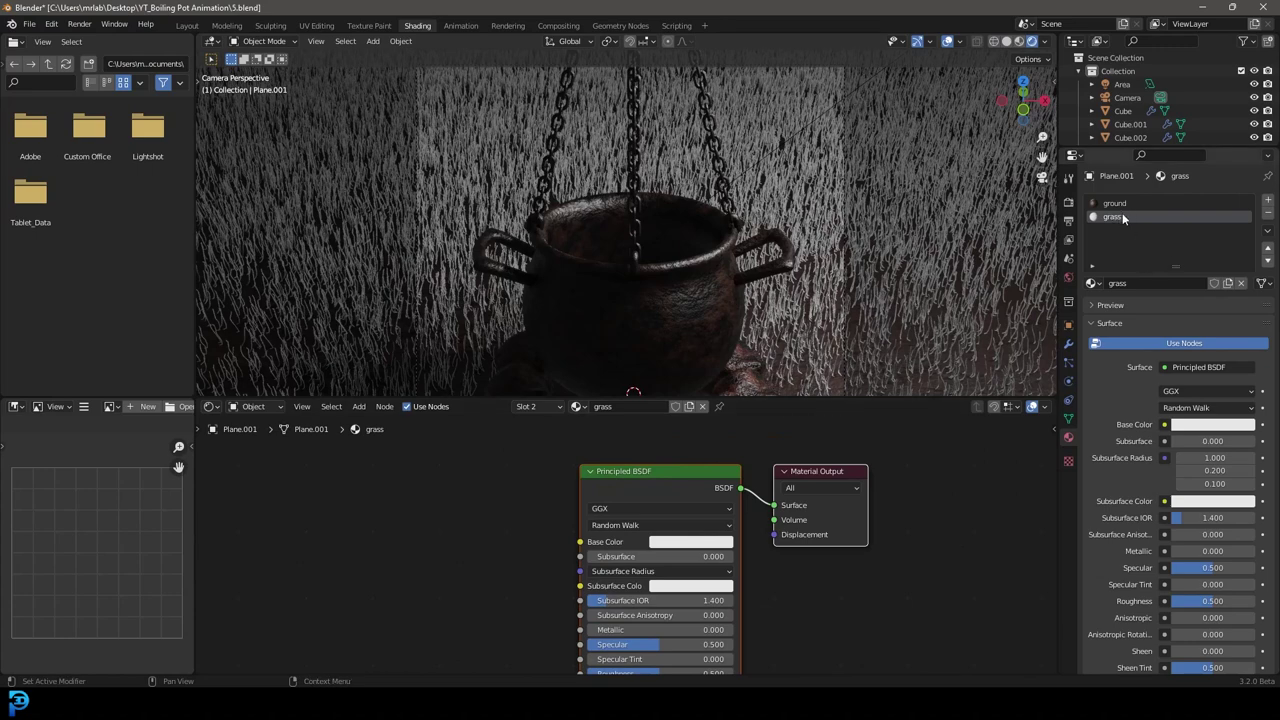
# Set the grass material's Principled BSDF base color to a dark green.
pyautogui.click(705, 541)
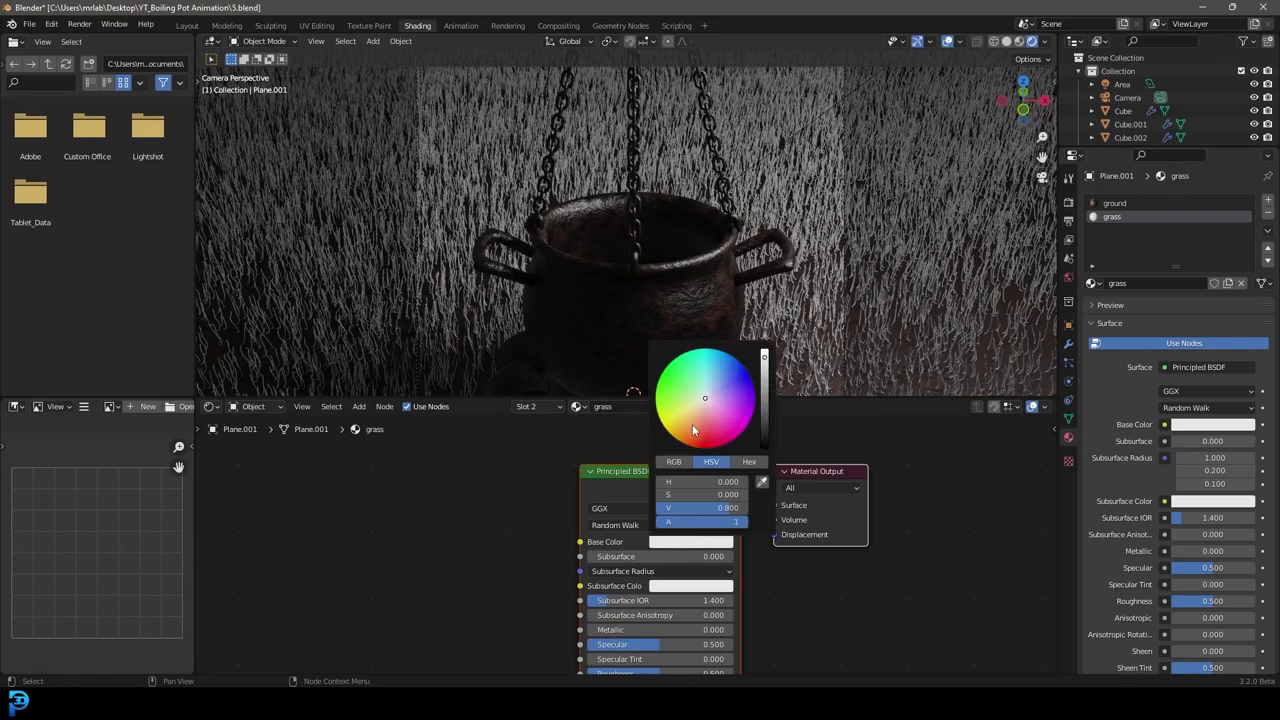
pyautogui.click(683, 390)
pyautogui.moveTo(764, 358); pyautogui.dragTo(764, 413)
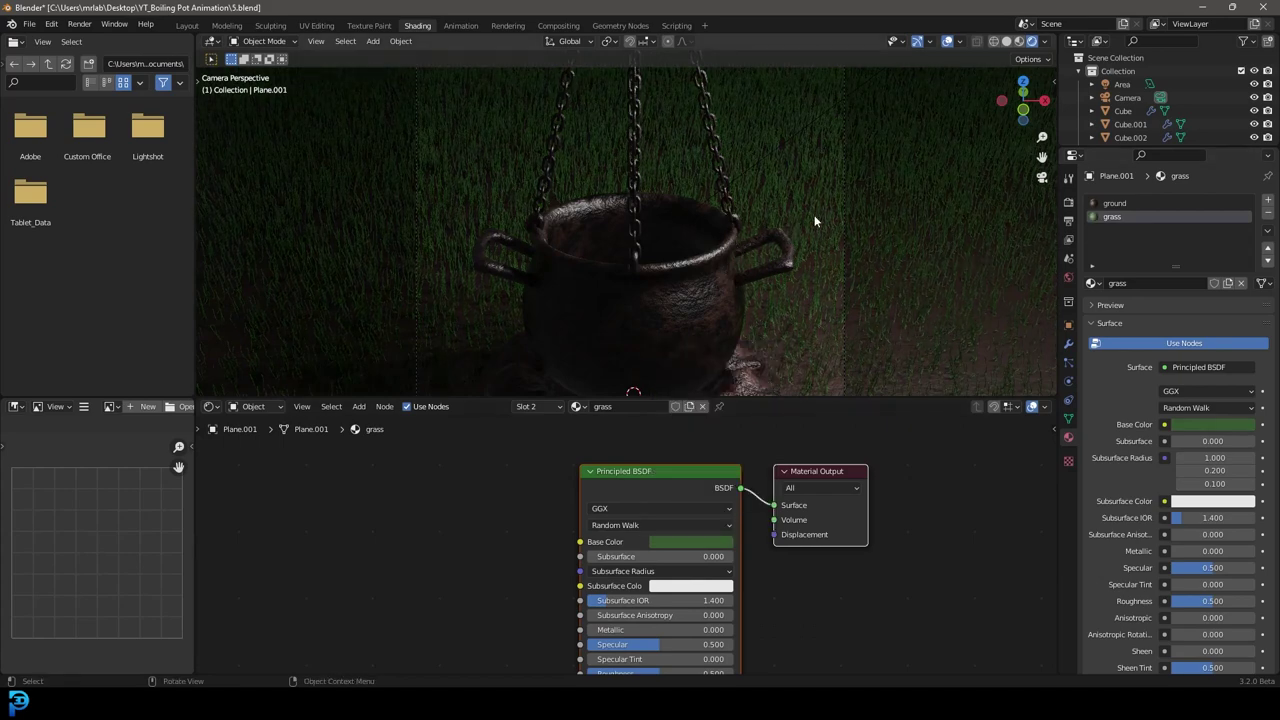
# Copy all shader nodes of the ground material.
pyautogui.click(1114, 203)
pyautogui.scroll(-4, 723, 624)
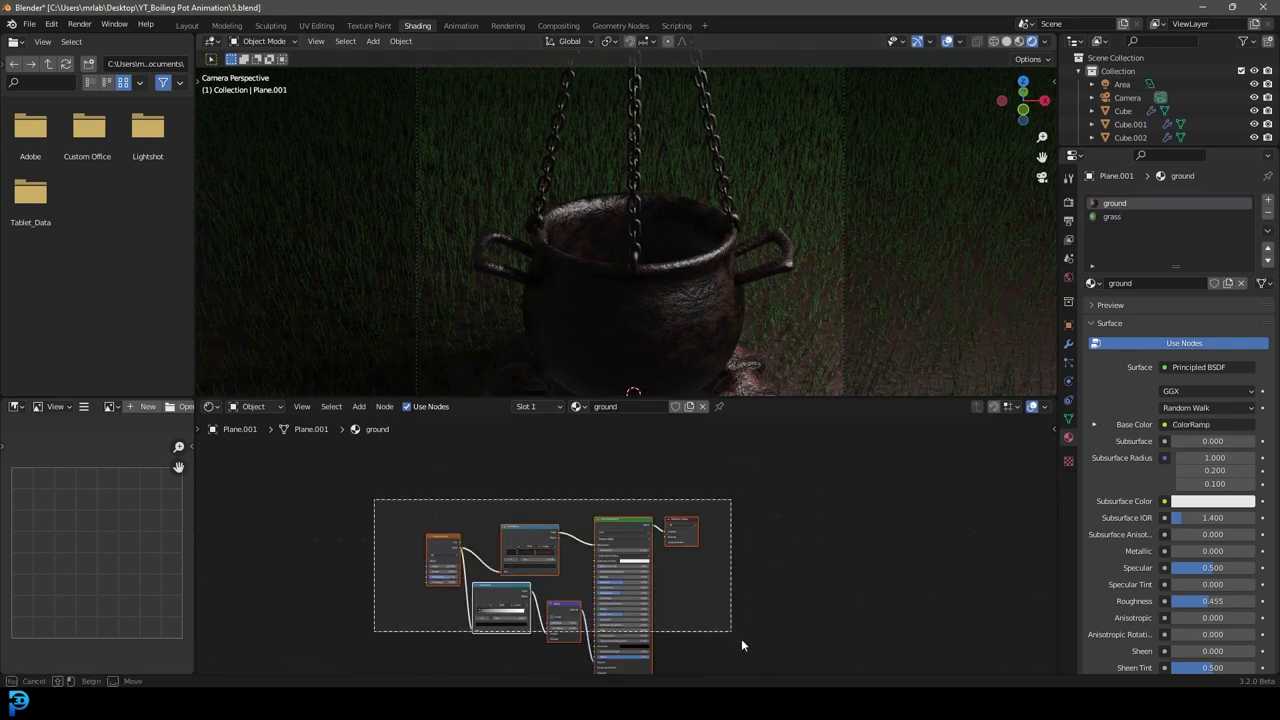
pyautogui.scroll(1, 643, 522)
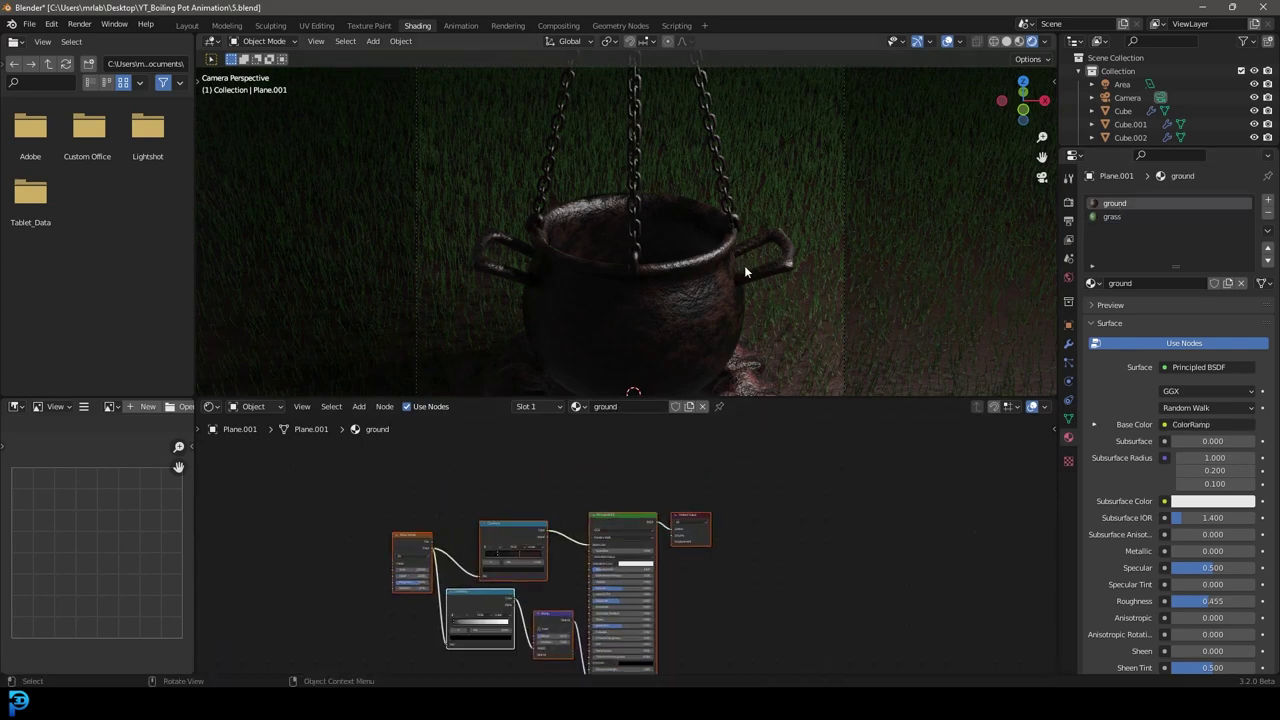
pyautogui.scroll(-3, 738, 295)
# Delete the grass material's default nodes and paste the copied ground nodes in their place.
pyautogui.click(1120, 217)
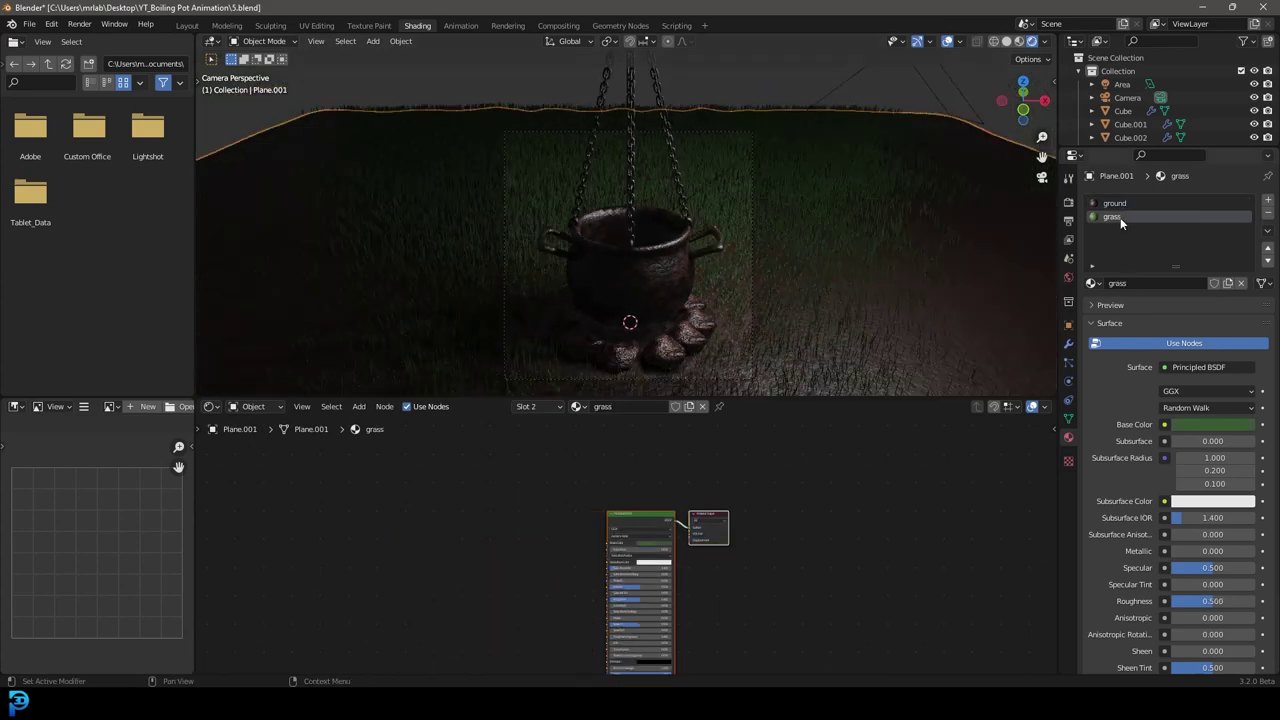
pyautogui.moveTo(703, 506); pyautogui.dragTo(688, 461, button='middle')
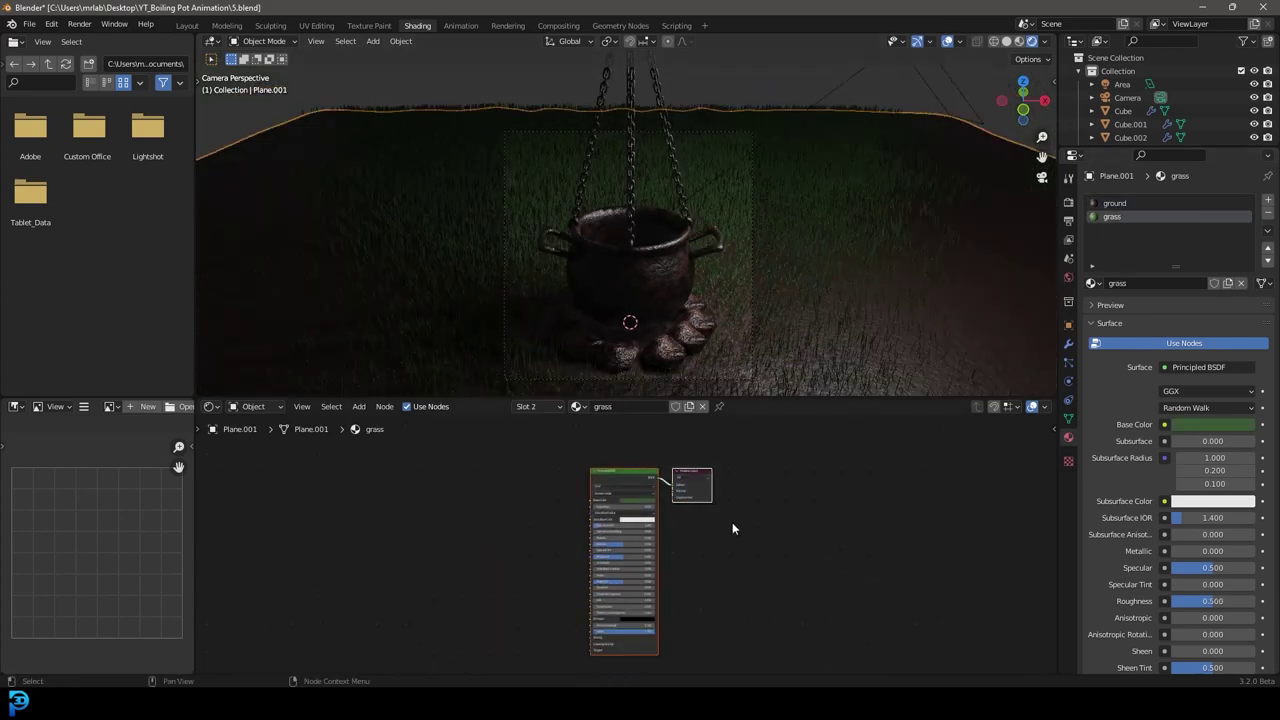
pyautogui.press('x')
pyautogui.rightClick(588, 492)
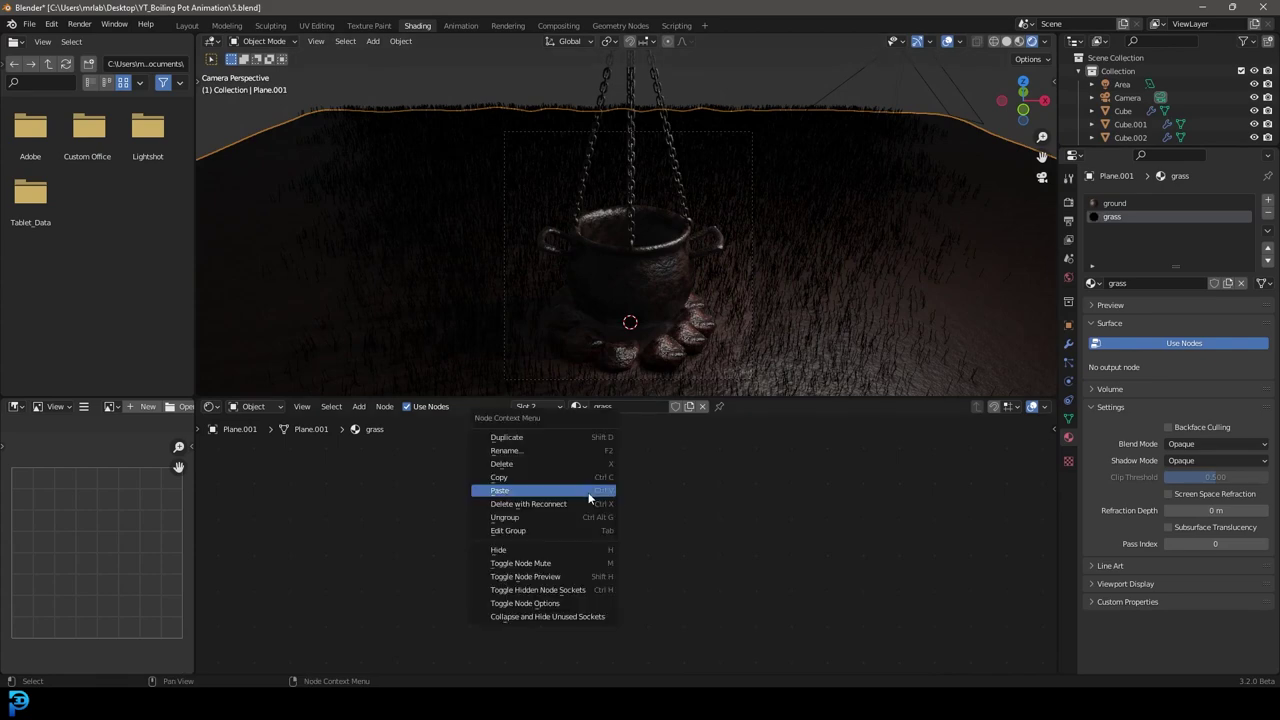
pyautogui.click(524, 492)
pyautogui.scroll(3, 540, 510)
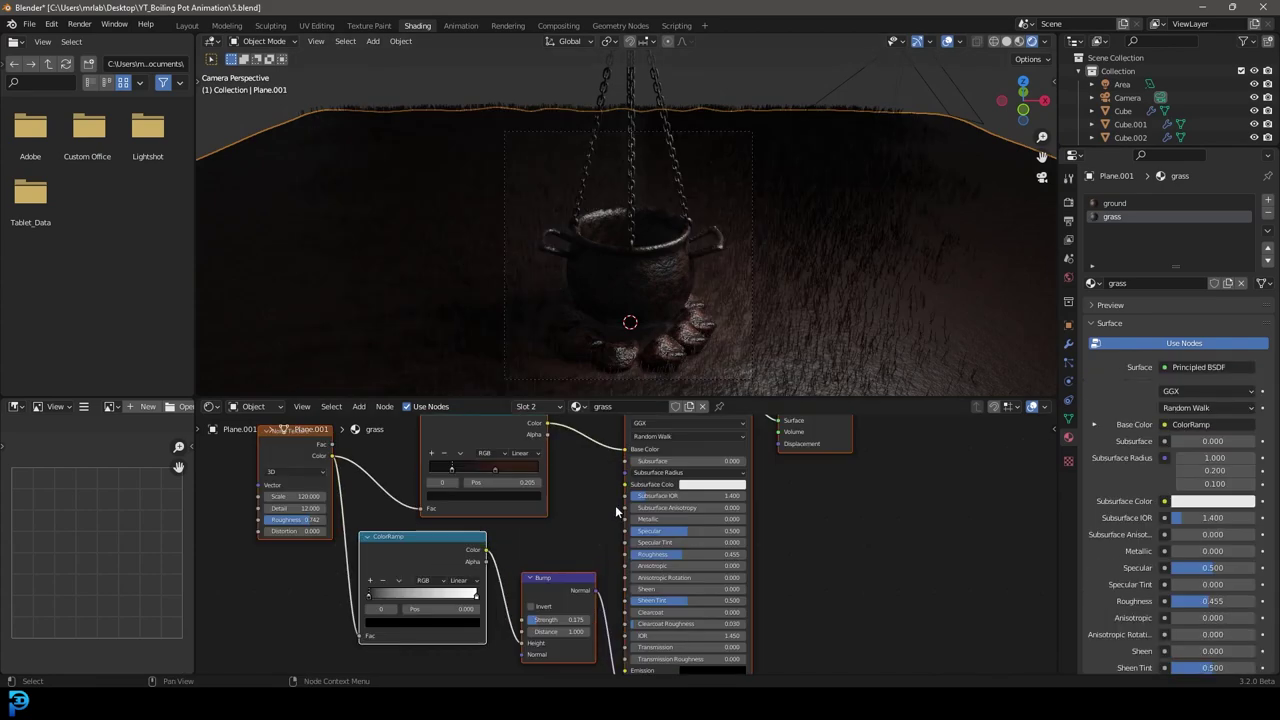
# Recolor the brown stop of the grass material's base color ramp to a bright light green.
pyautogui.click(565, 525)
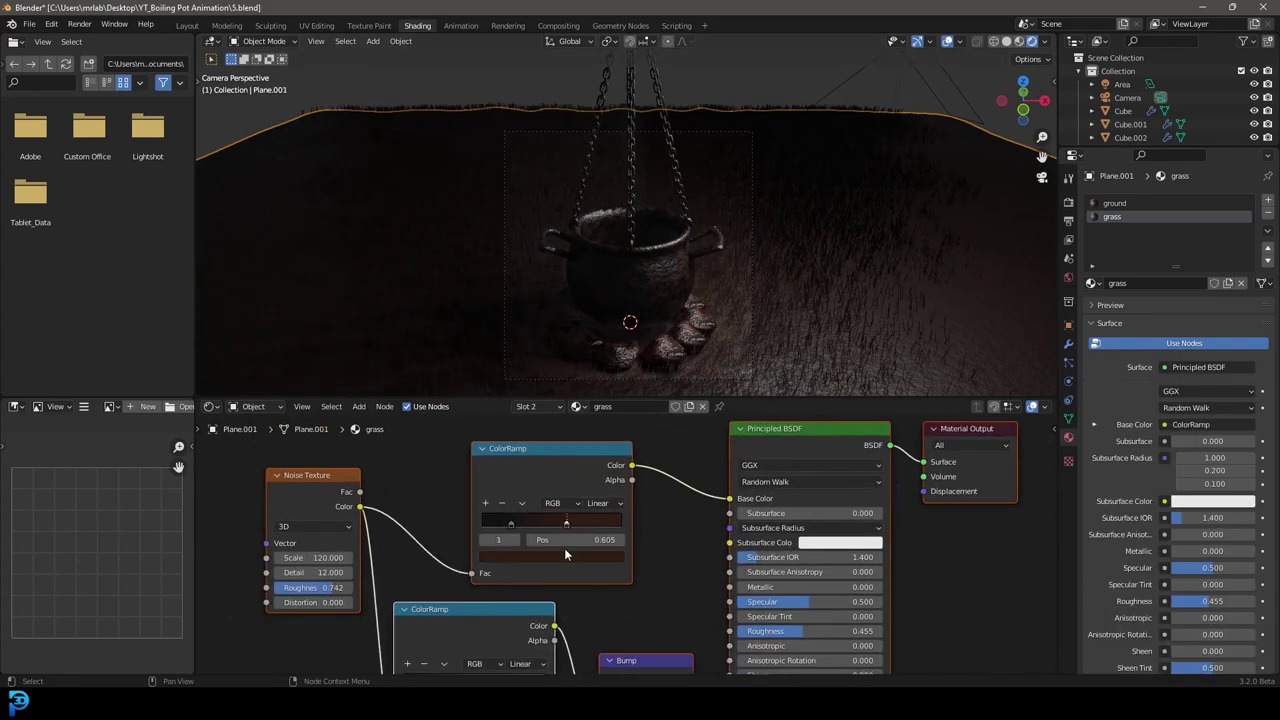
pyautogui.click(566, 558)
pyautogui.click(595, 379)
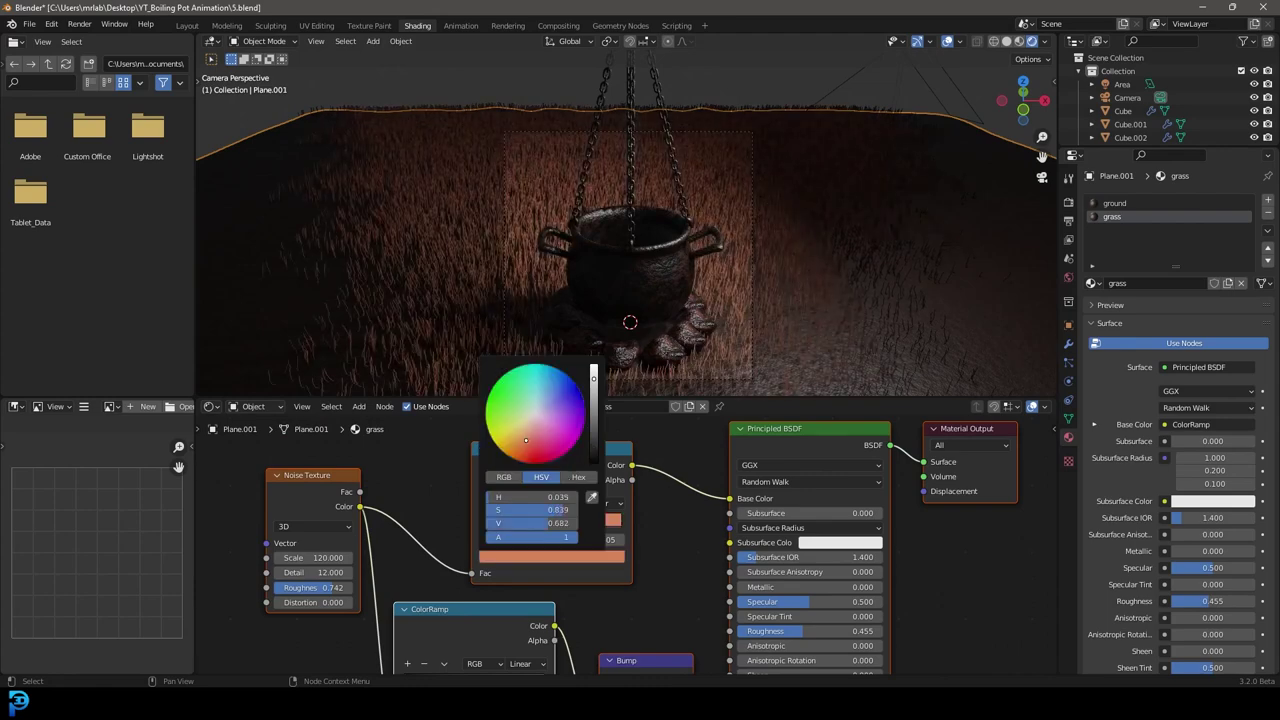
pyautogui.moveTo(526, 440); pyautogui.dragTo(516, 406)
# Recolor the dark stop of the grass color ramp to an orange-brown and move it to position 0.382.
pyautogui.click(511, 523)
pyautogui.click(528, 557)
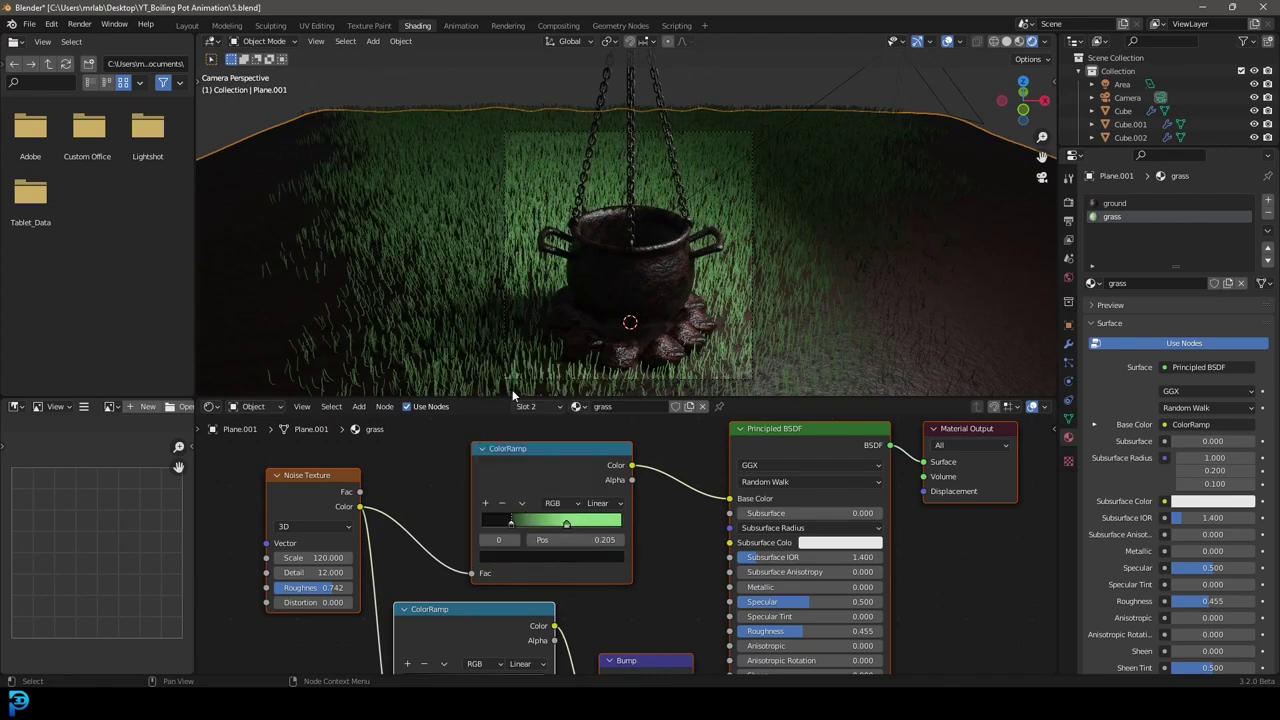
pyautogui.click(541, 557)
pyautogui.click(593, 387)
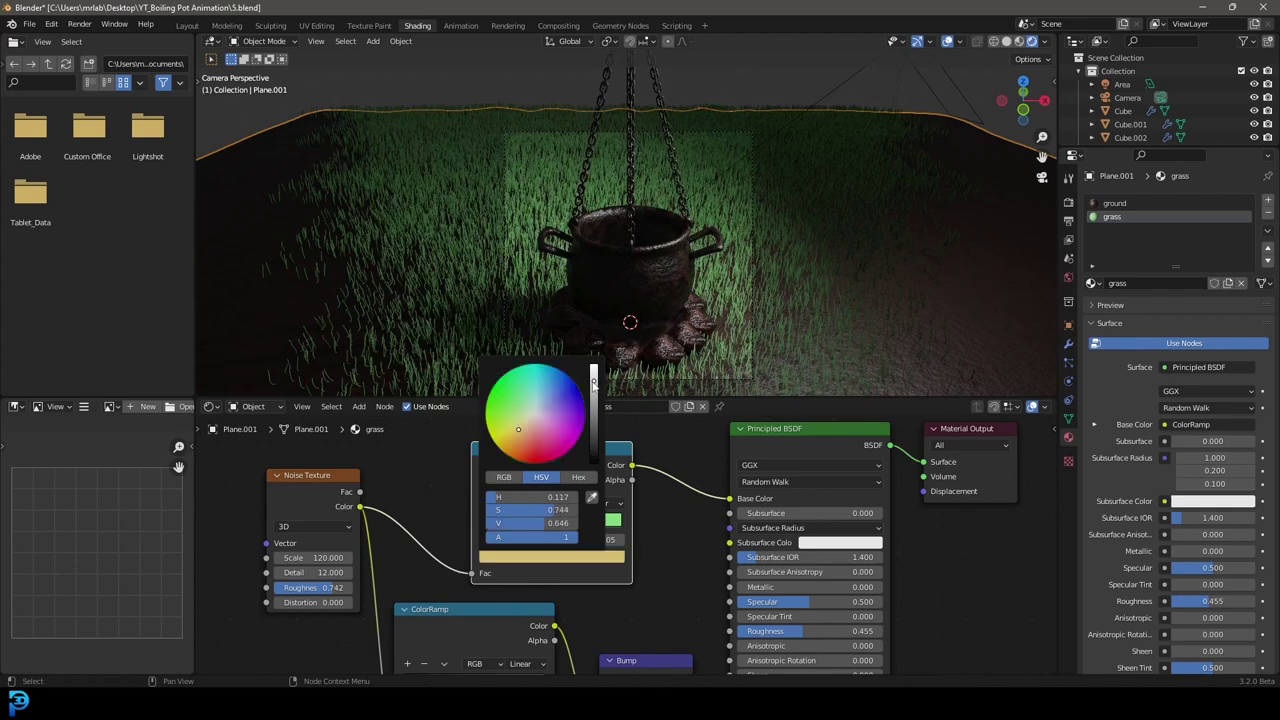
pyautogui.click(516, 441)
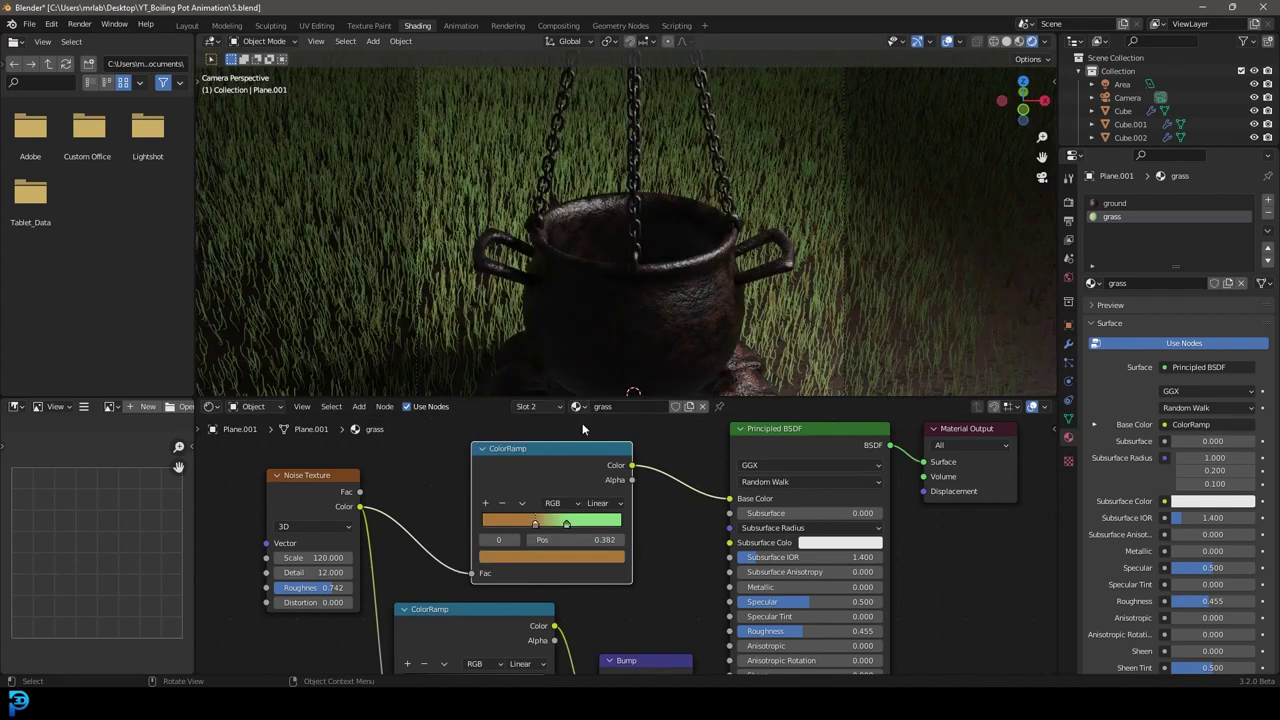
# Shift the green stop of the grass color ramp to a more yellowish green.
pyautogui.click(566, 524)
pyautogui.click(551, 556)
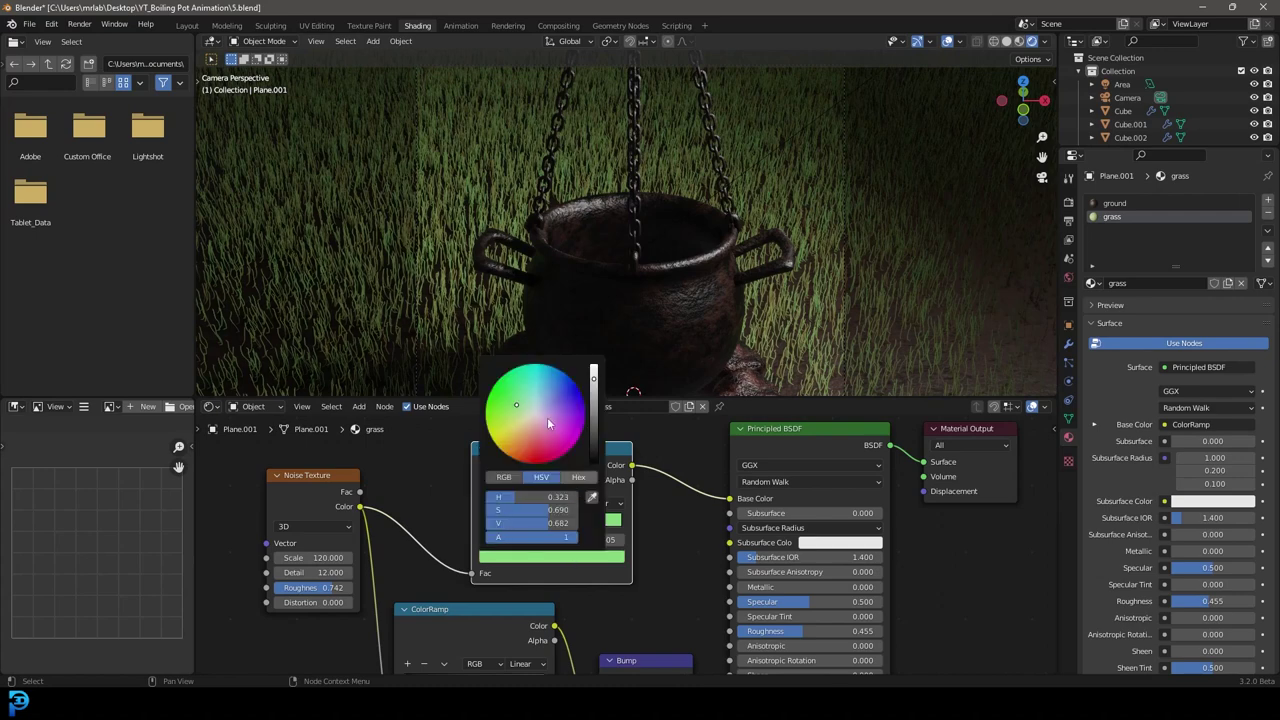
pyautogui.click(517, 418)
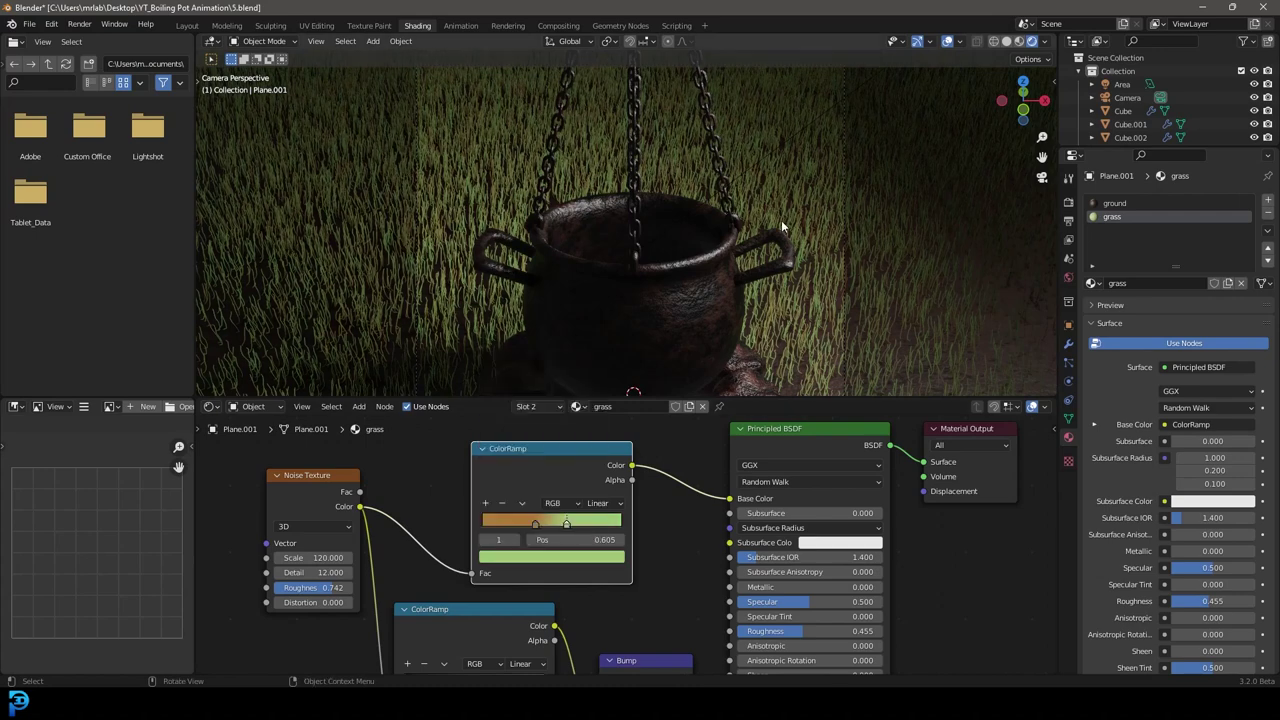
# Return the viewport to solid shading and darken the world background color.
pyautogui.scroll(-3, 776, 226)
pyautogui.press('z')
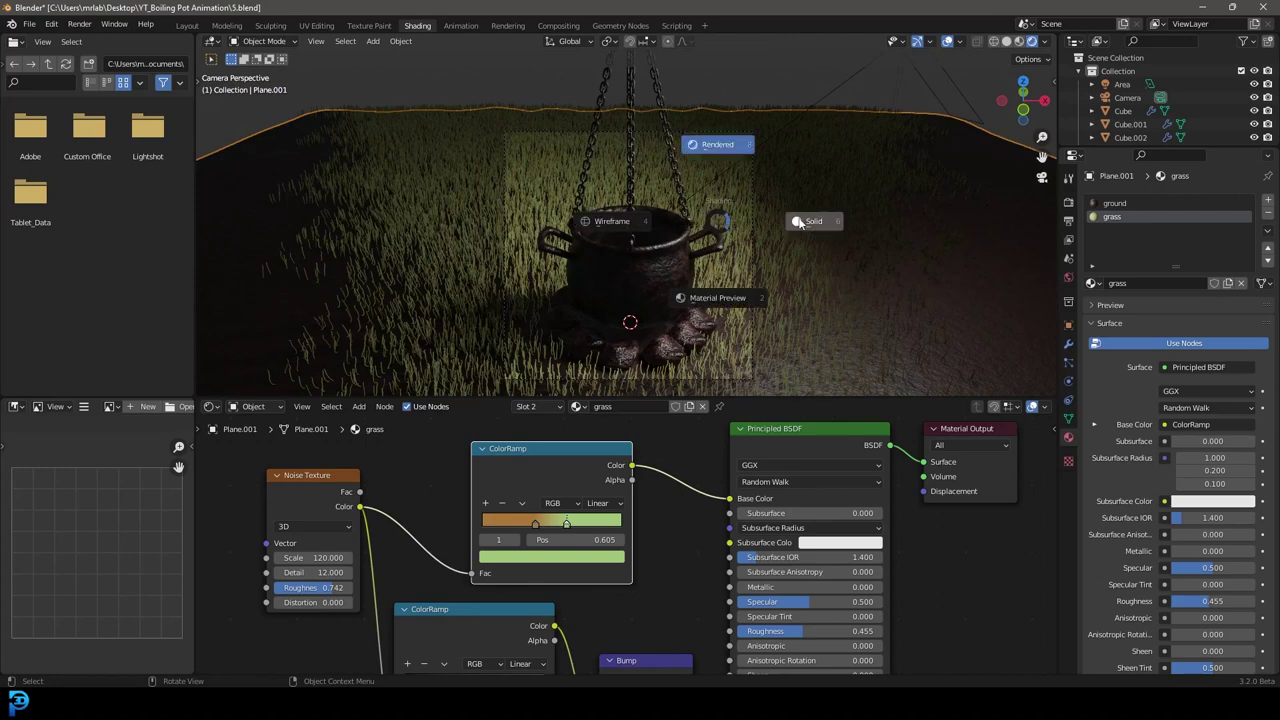
pyautogui.click(812, 217)
pyautogui.scroll(3, 772, 240)
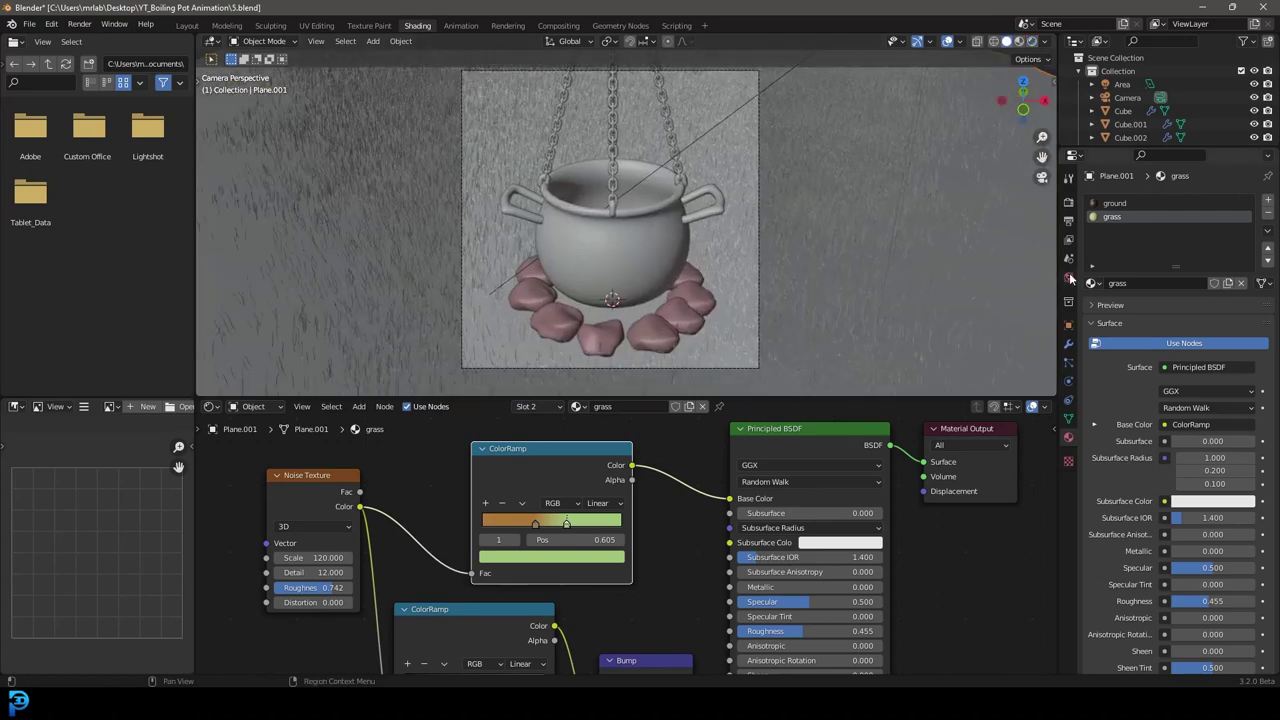
pyautogui.click(1068, 277)
pyautogui.click(1193, 288)
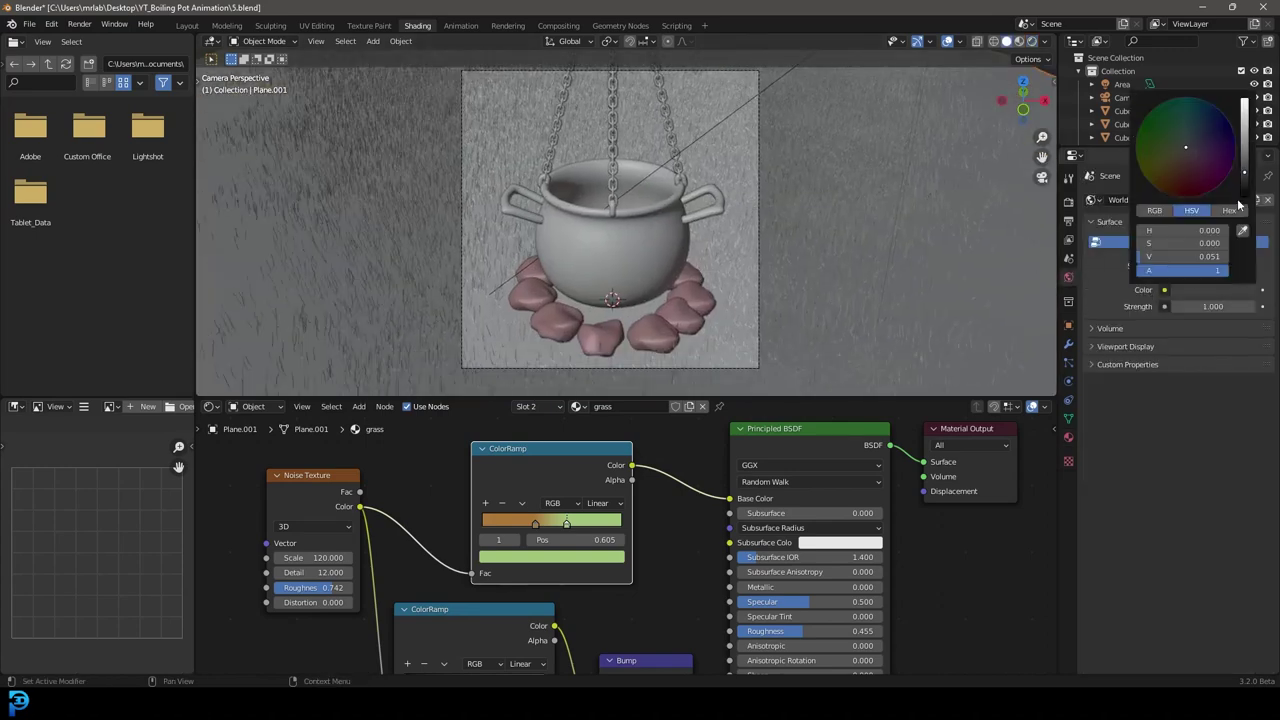
pyautogui.click(1244, 190)
# Preview the darker scene in rendered shading, and save the file after returning to solid shading.
pyautogui.press('z')
pyautogui.click(897, 101)
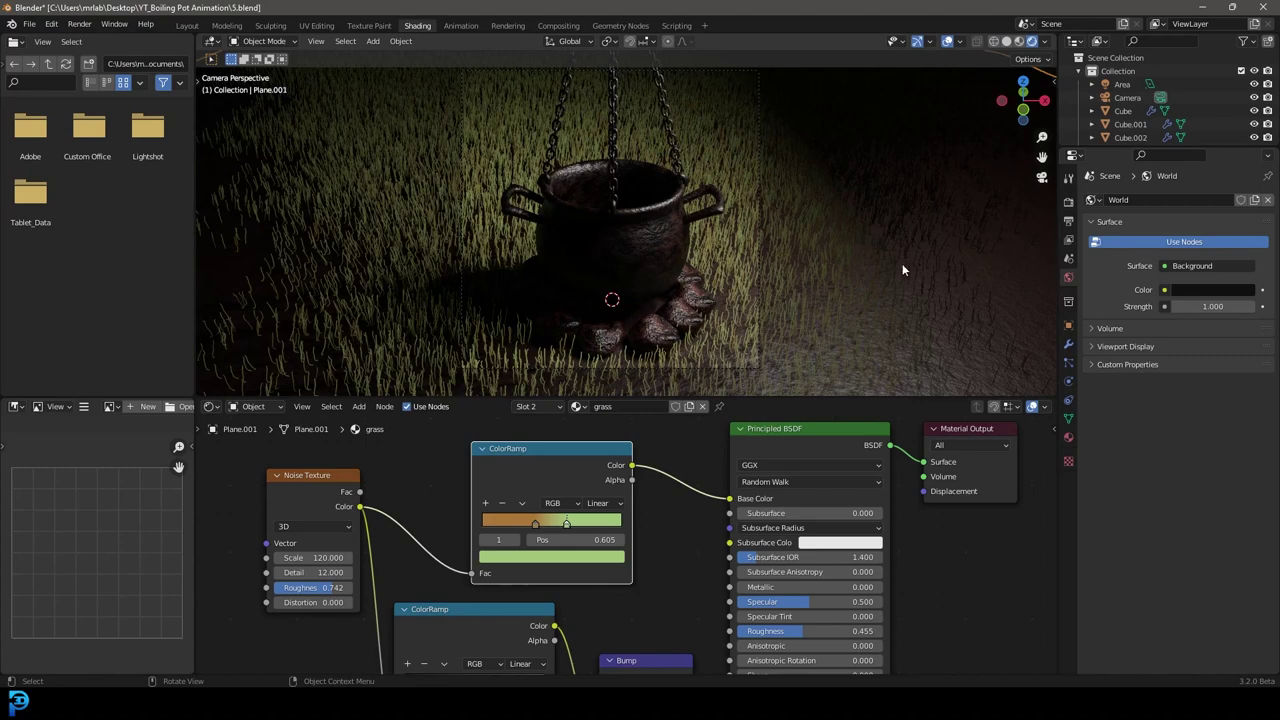
pyautogui.press('z')
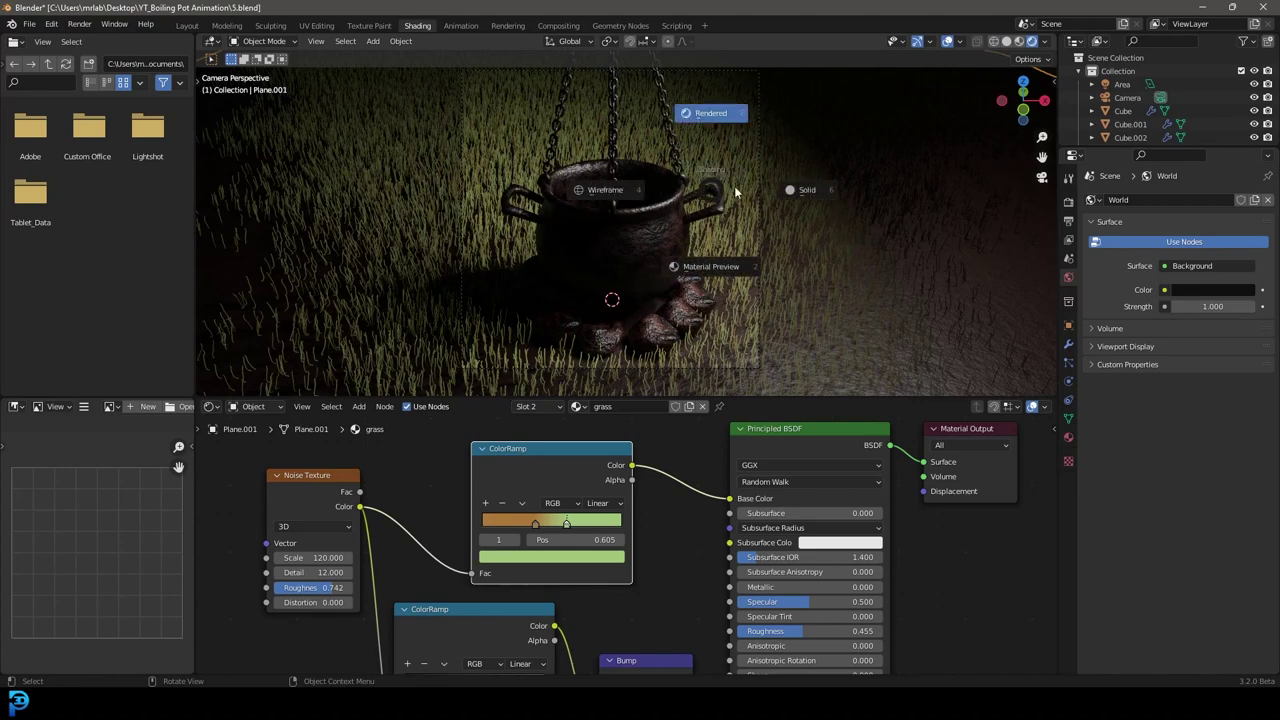
pyautogui.click(716, 228)
pyautogui.hotkey('ctrl', 's')
# Add a circle mesh at the pot's base and raise it along the Z axis into the pot.
pyautogui.moveTo(613, 247); pyautogui.dragTo(723, 303, button='middle')
pyautogui.scroll(3, 625, 244)
pyautogui.hotkey('shift', 'a')
pyautogui.click(690, 256)
pyautogui.press('g')
pyautogui.press('z')
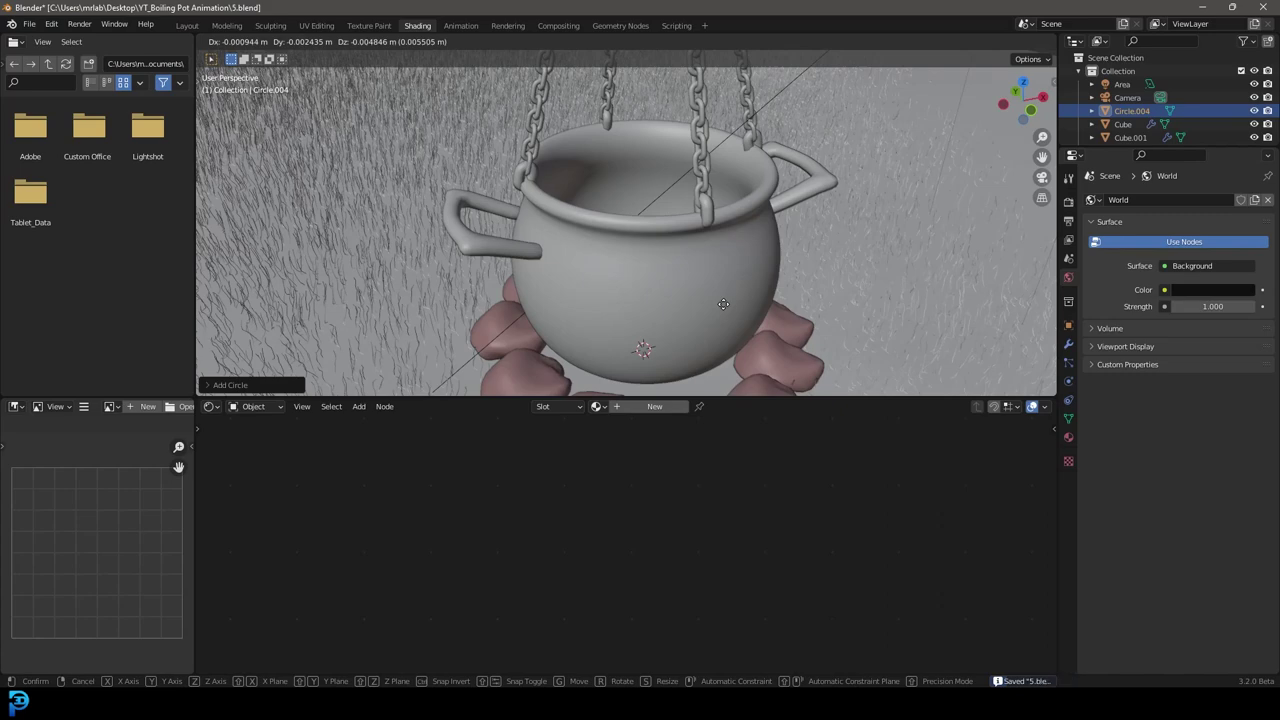
pyautogui.click(760, 134)
# Scale the circle to fit inside the pot and adjust its height along the Z axis.
pyautogui.press('s')
pyautogui.click(885, 251)
pyautogui.scroll(1, 884, 250)
pyautogui.press('g')
pyautogui.press('z')
pyautogui.click(800, 250)
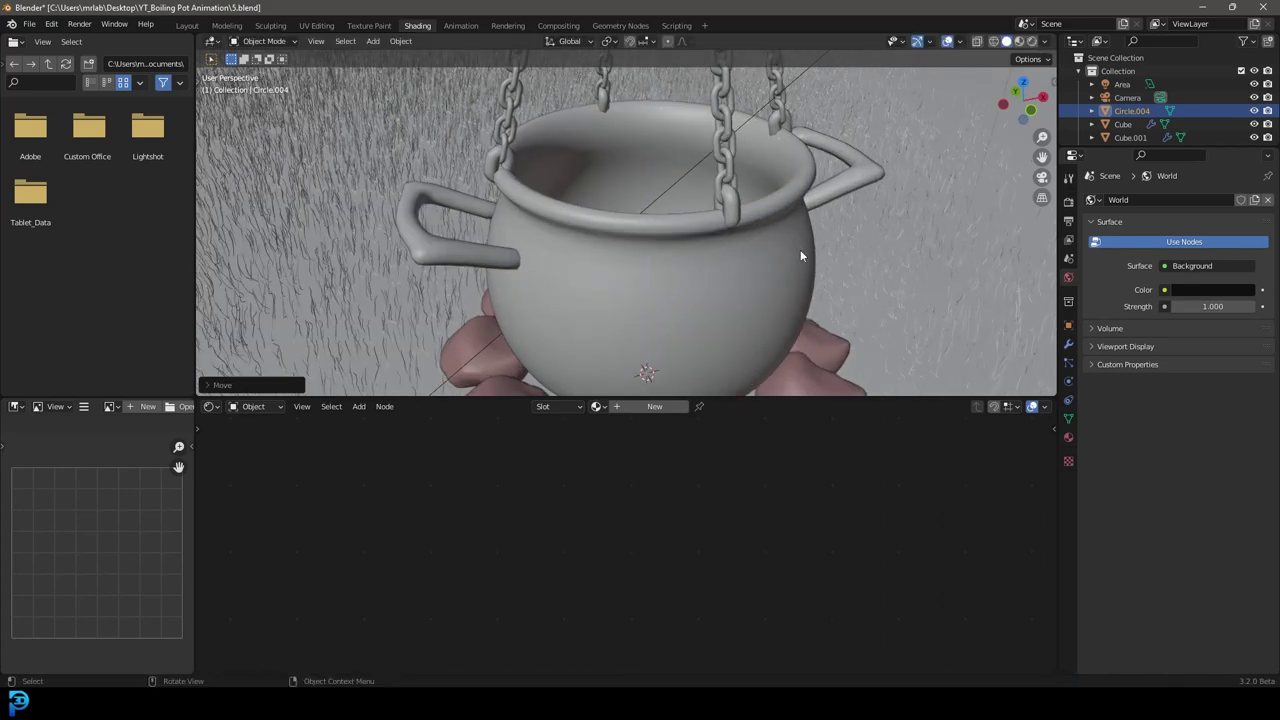
# Fill the circle with Grid Fill in wireframe view, and return to Object Mode.
pyautogui.press('Tab')
pyautogui.press('z')
pyautogui.click(694, 248)
pyautogui.moveTo(699, 183)
pyautogui.mouseDown(button='middle')
pyautogui.moveTo(700, 197)
pyautogui.moveTo(659, 163)
pyautogui.mouseUp(button='middle')
pyautogui.scroll(1, 659, 163)
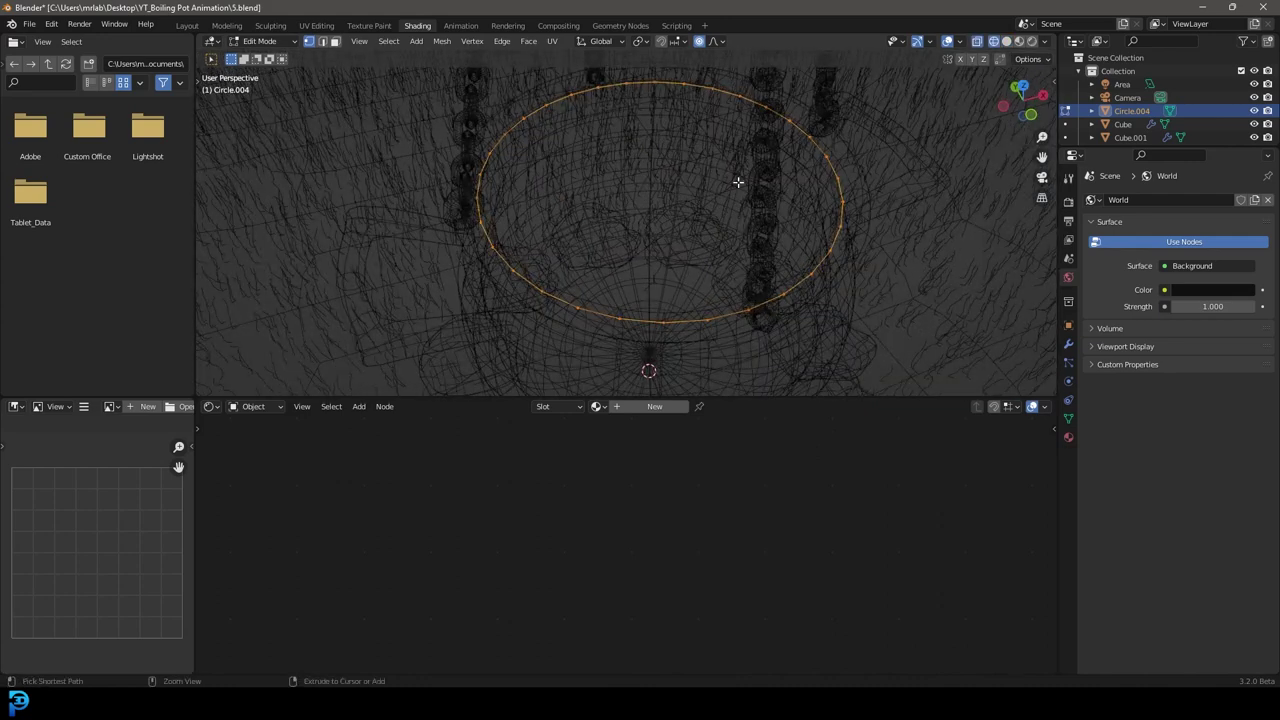
pyautogui.hotkey('ctrl', 'f')
pyautogui.click(701, 331)
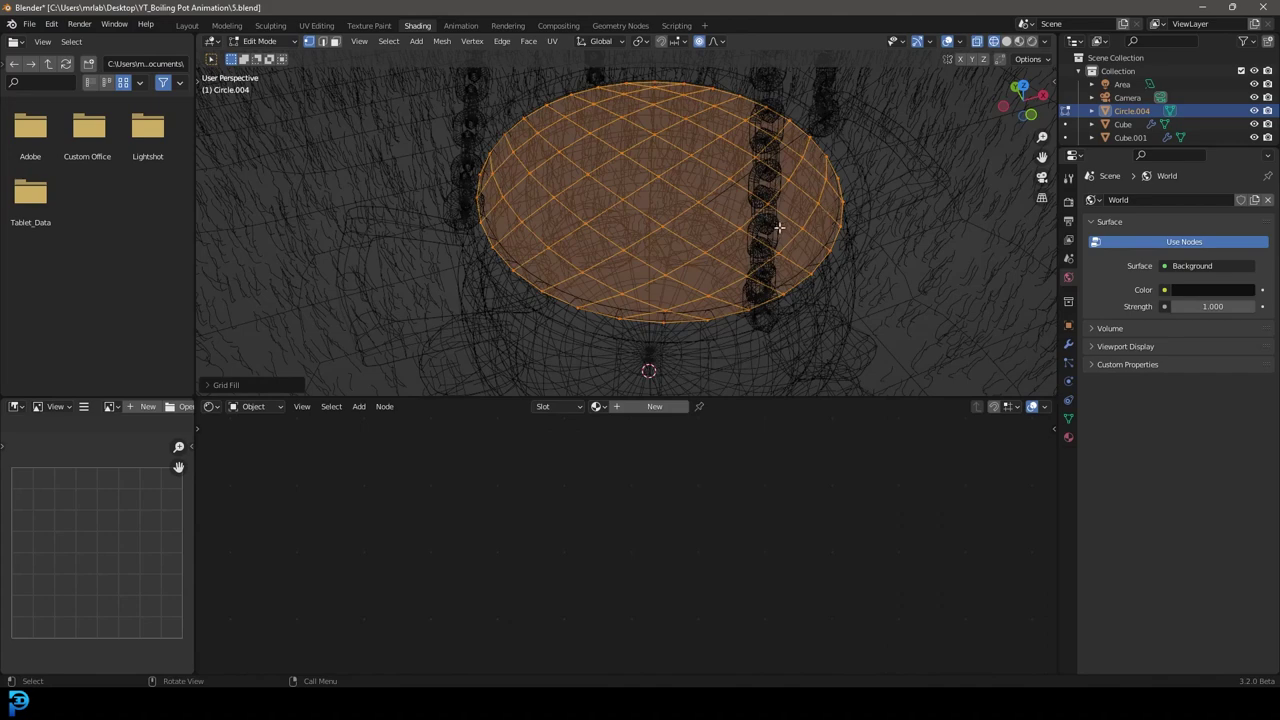
pyautogui.press('Tab')
# Add a Subdivision Surface modifier to the filled circle and return the viewport to solid shading.
pyautogui.click(1068, 343)
pyautogui.click(1118, 202)
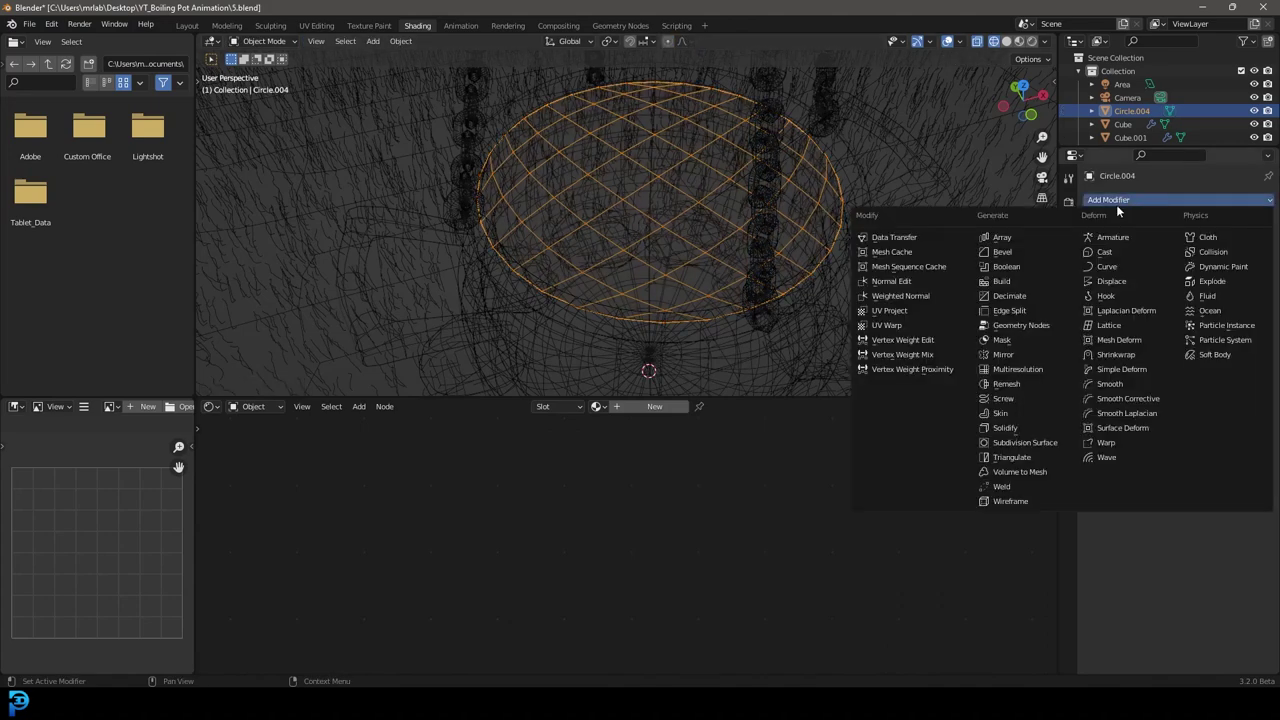
pyautogui.click(1012, 443)
pyautogui.press('z')
pyautogui.click(771, 223)
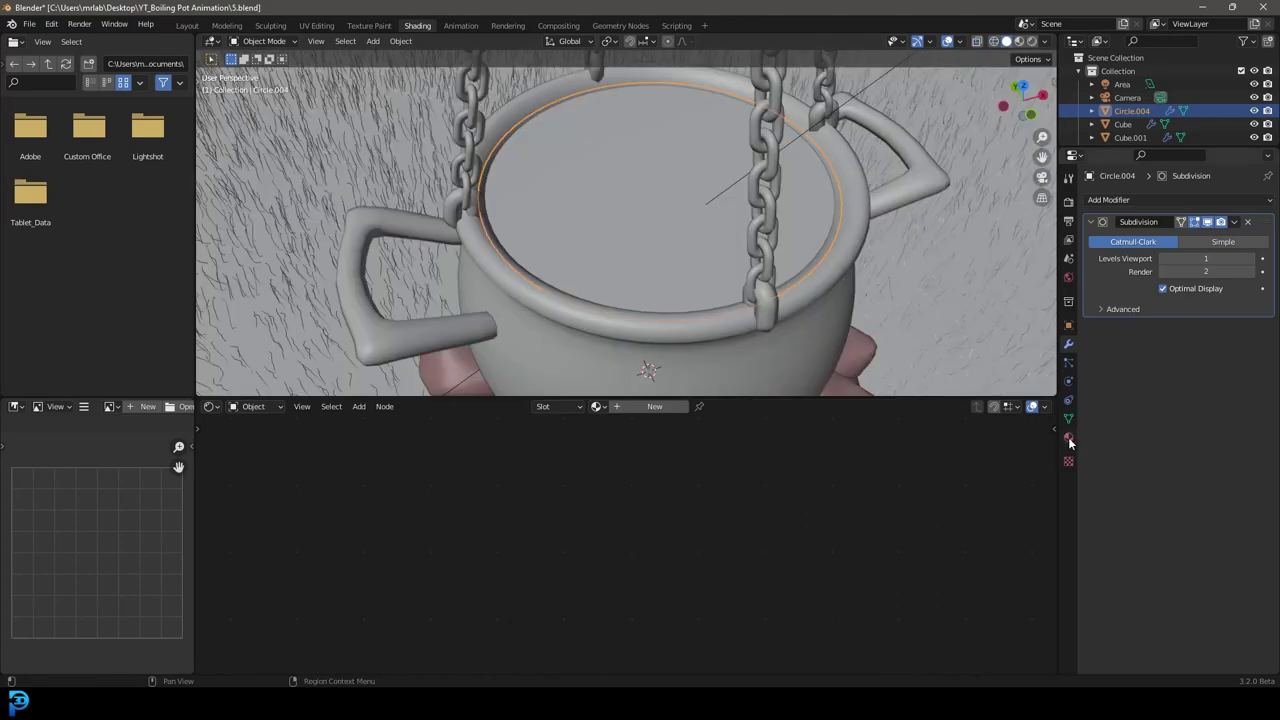
# Create a new material for the circle and name it soup.
pyautogui.click(1068, 437)
pyautogui.click(1194, 256)
pyautogui.doubleClick(1150, 256)
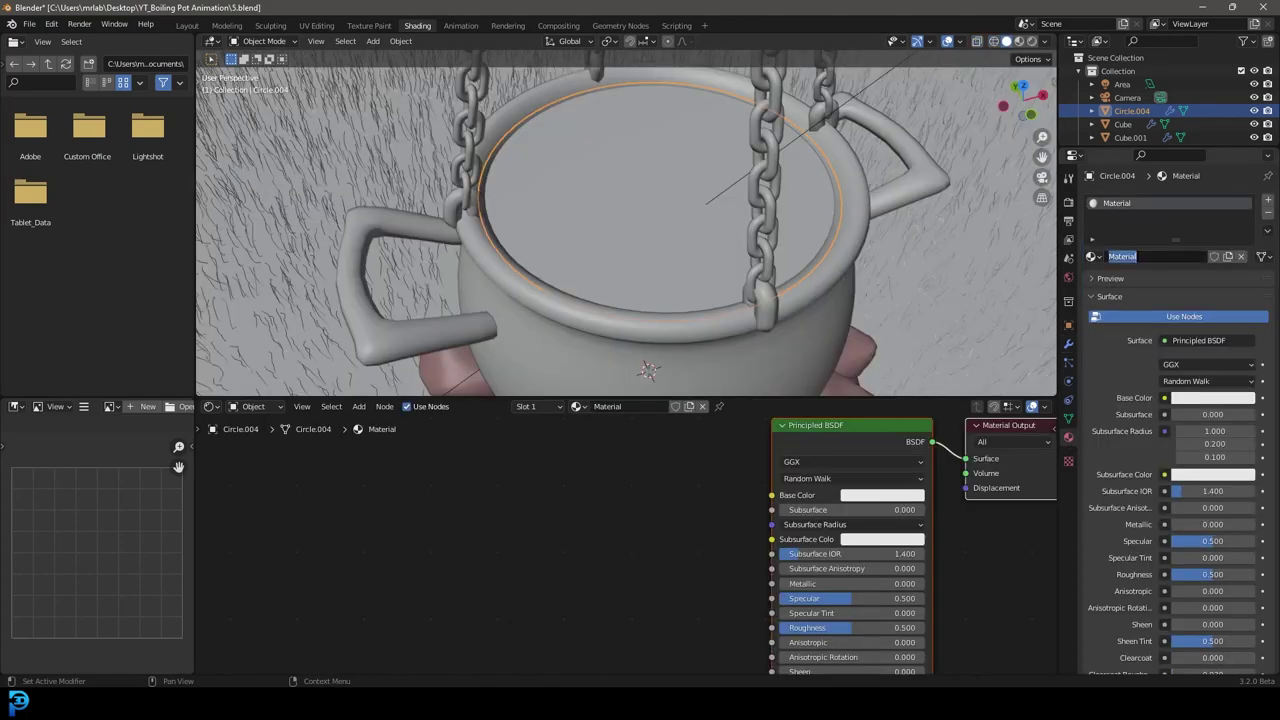
pyautogui.write('soup')
pyautogui.press('Return')
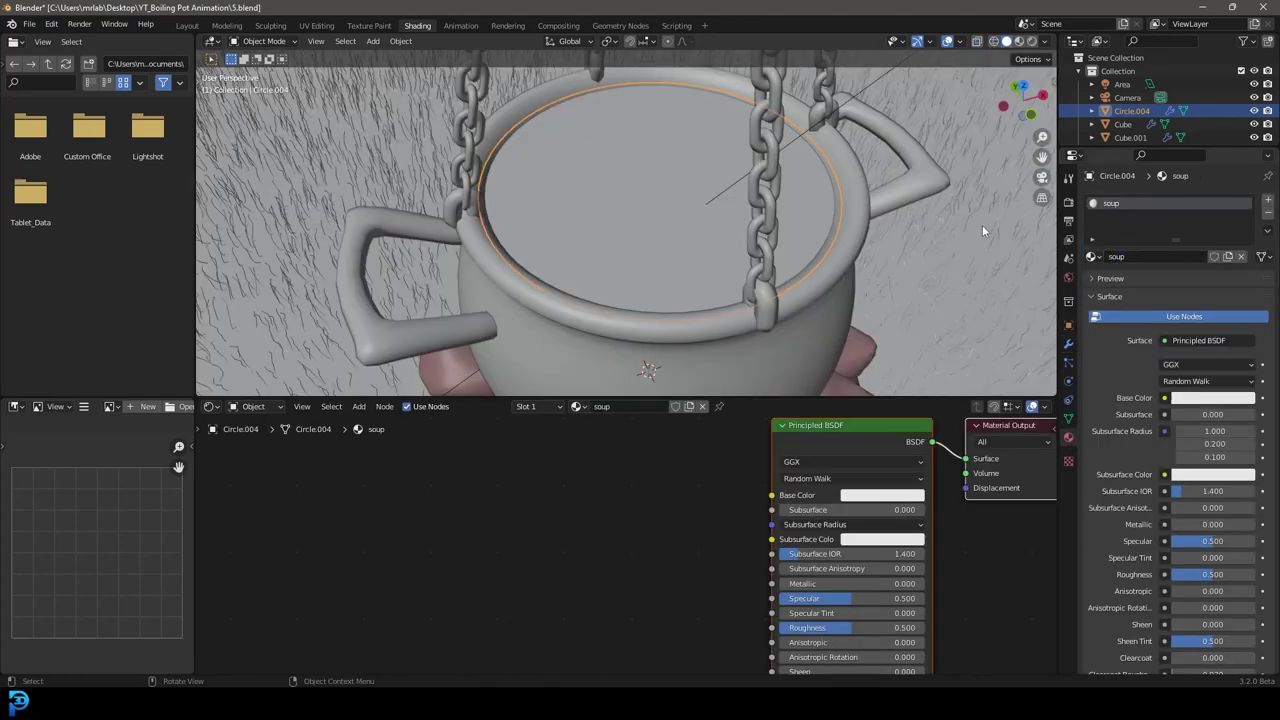
# Add a Displace modifier to the circle and give it a new texture of type Noise.
pyautogui.click(1068, 343)
pyautogui.click(1149, 200)
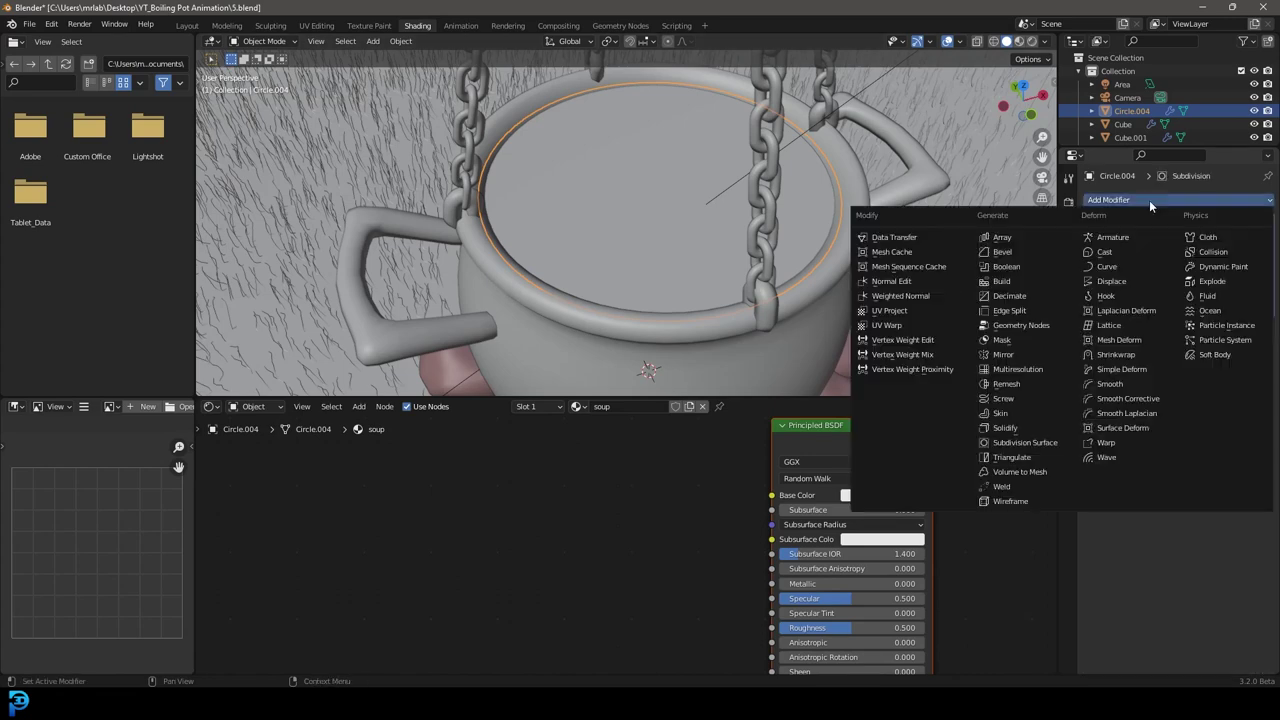
pyautogui.click(1122, 280)
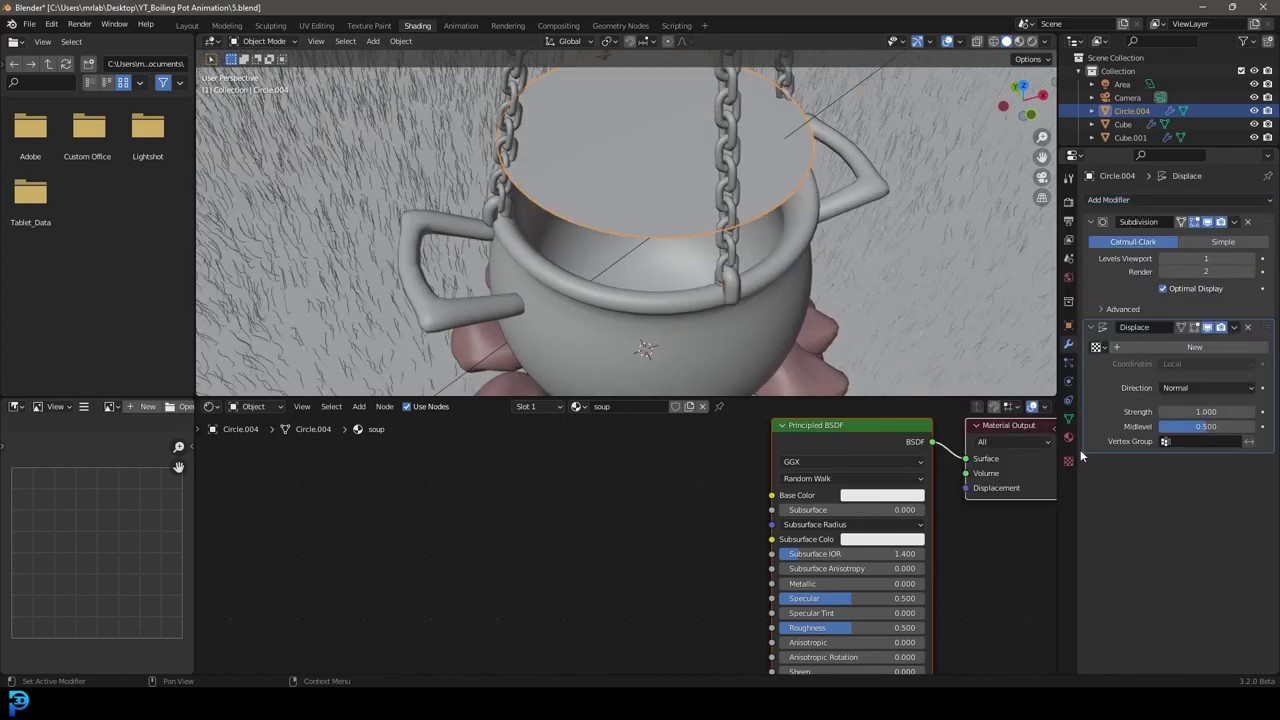
pyautogui.click(1068, 458)
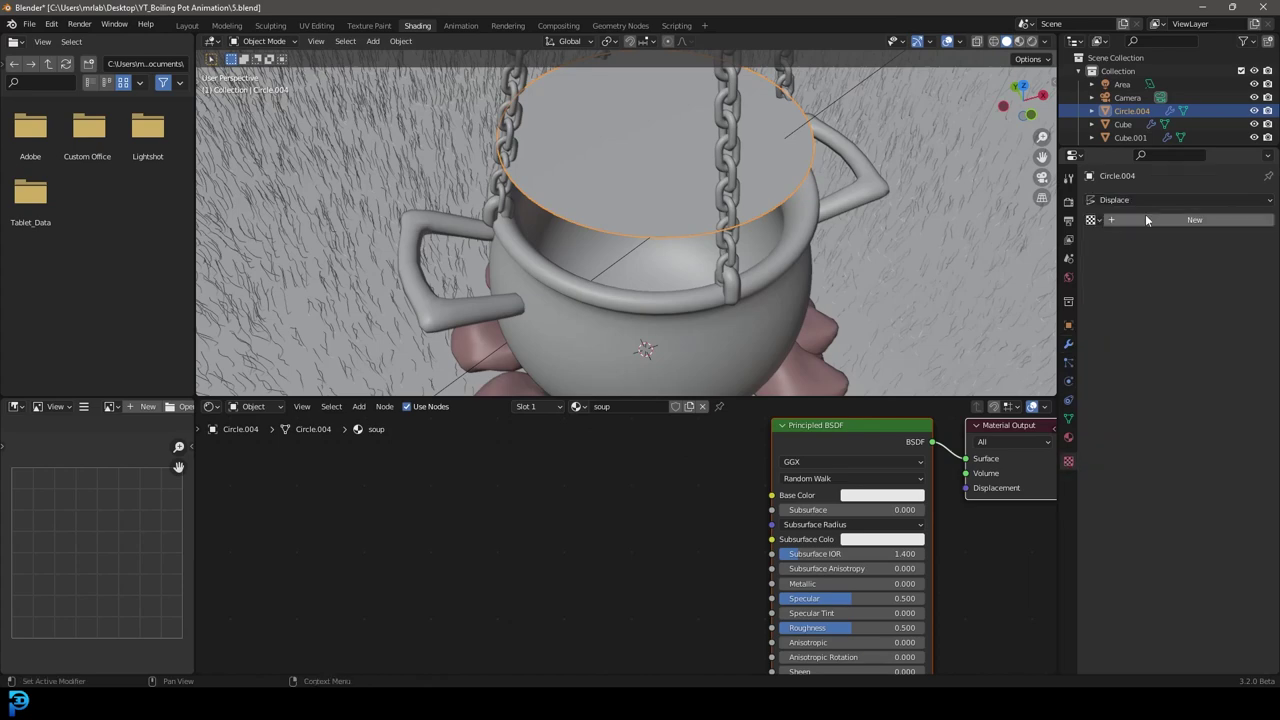
pyautogui.click(1189, 222)
pyautogui.click(1158, 241)
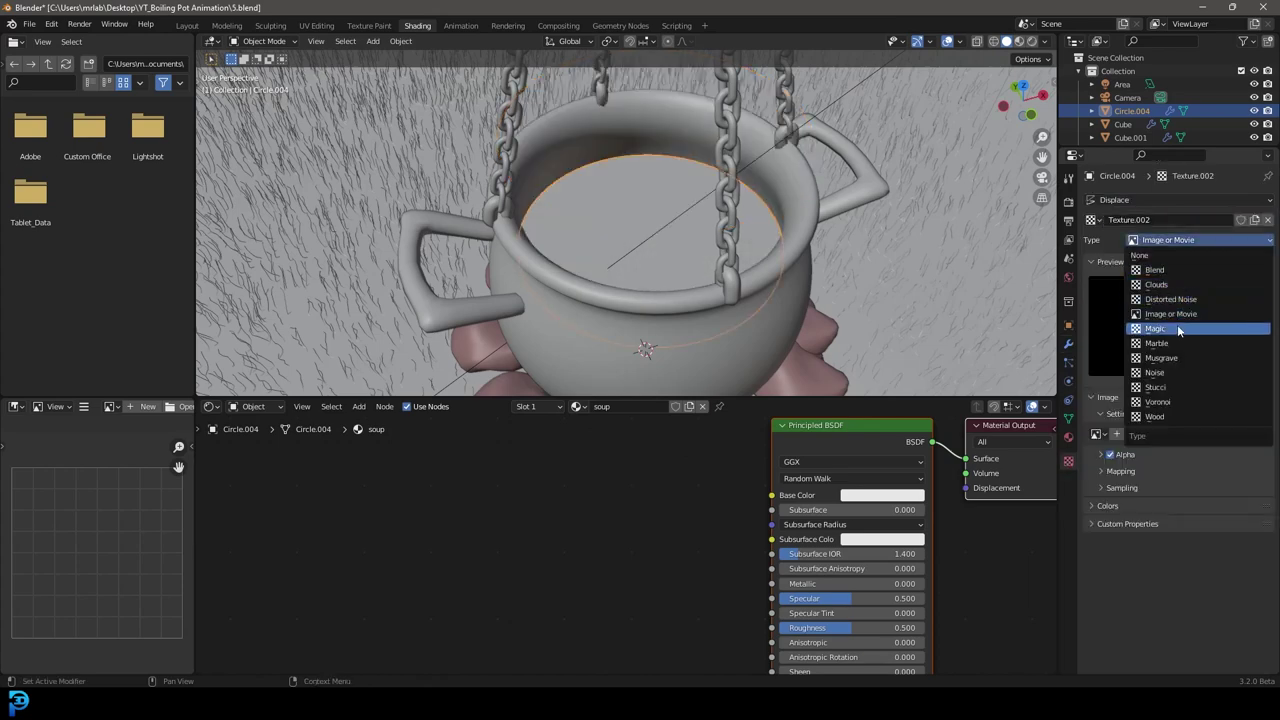
pyautogui.click(1176, 371)
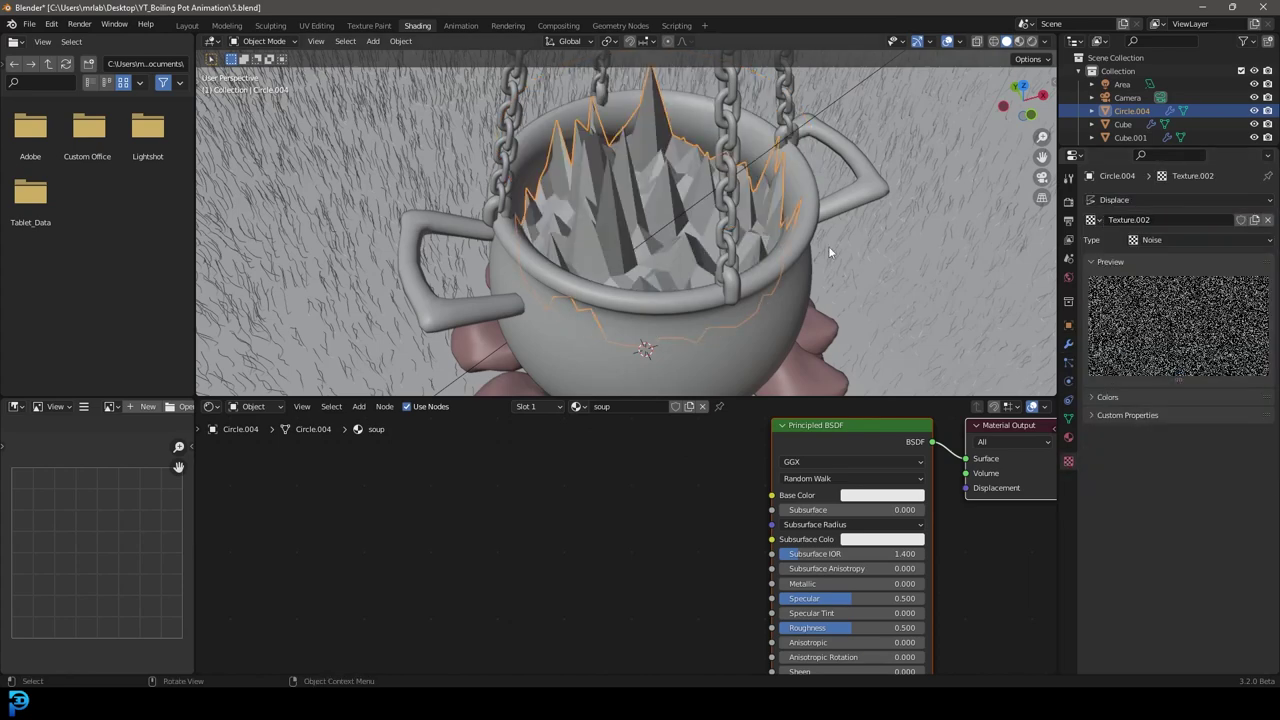
# Set the circle's Displace modifier to strength -0.100 and midlevel 0.481.
pyautogui.click(1071, 347)
pyautogui.moveTo(1208, 412)
pyautogui.mouseDown()
pyautogui.moveTo(1184, 412)
pyautogui.moveTo(1202, 412)
pyautogui.moveTo(1199, 428)
pyautogui.moveTo(1212, 412)
pyautogui.mouseUp()
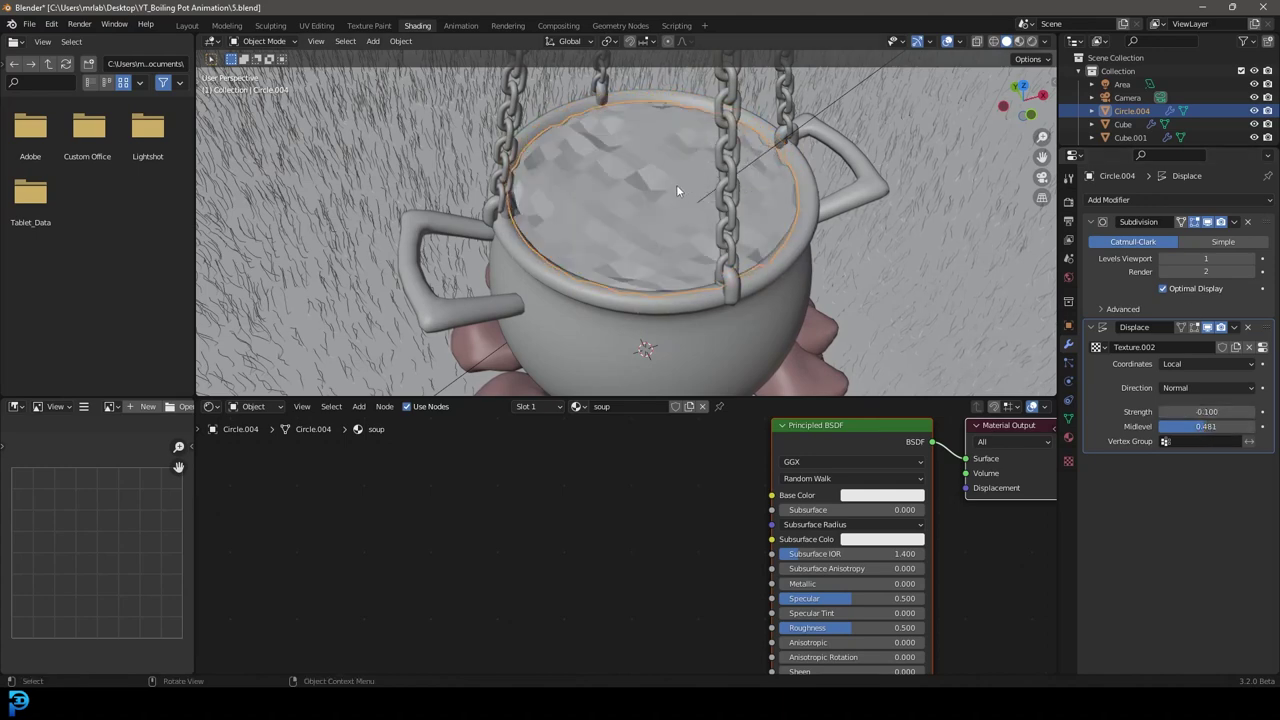
pyautogui.scroll(1, 678, 183)
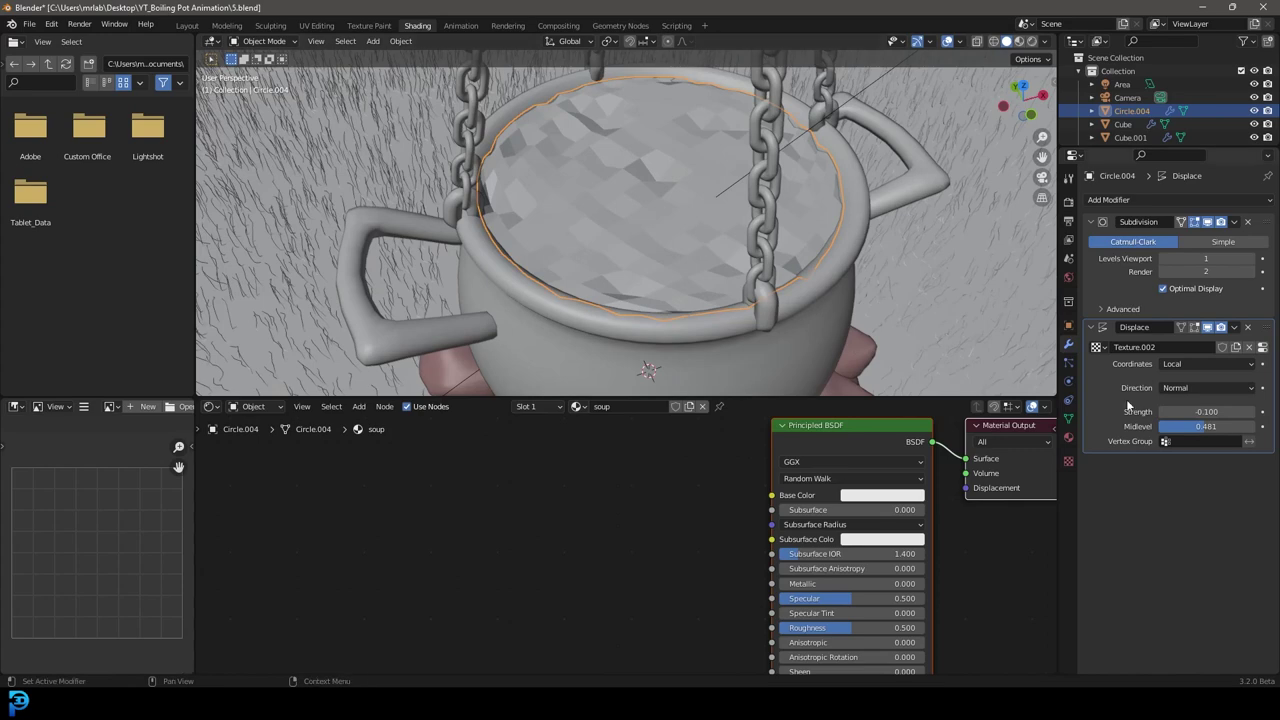
# Shade the soup surface smooth and check it in the pot from the camera view.
pyautogui.rightClick(628, 168)
pyautogui.click(628, 168)
pyautogui.scroll(-3, 700, 218)
pyautogui.moveTo(700, 220); pyautogui.dragTo(688, 198, button='middle')
pyautogui.hotkey('alt', 'a')
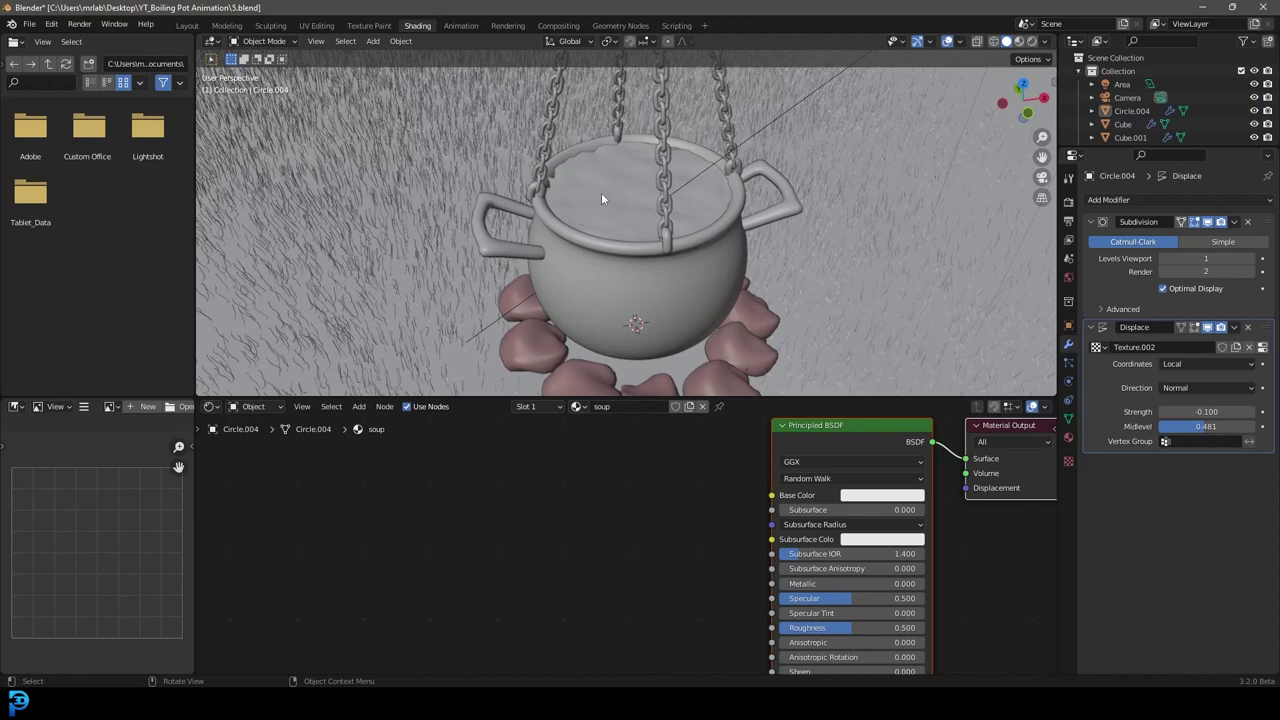
pyautogui.scroll(-5, 628, 220)
pyautogui.scroll(5, 628, 208)
pyautogui.click(621, 179)
pyautogui.scroll(3, 600, 180)
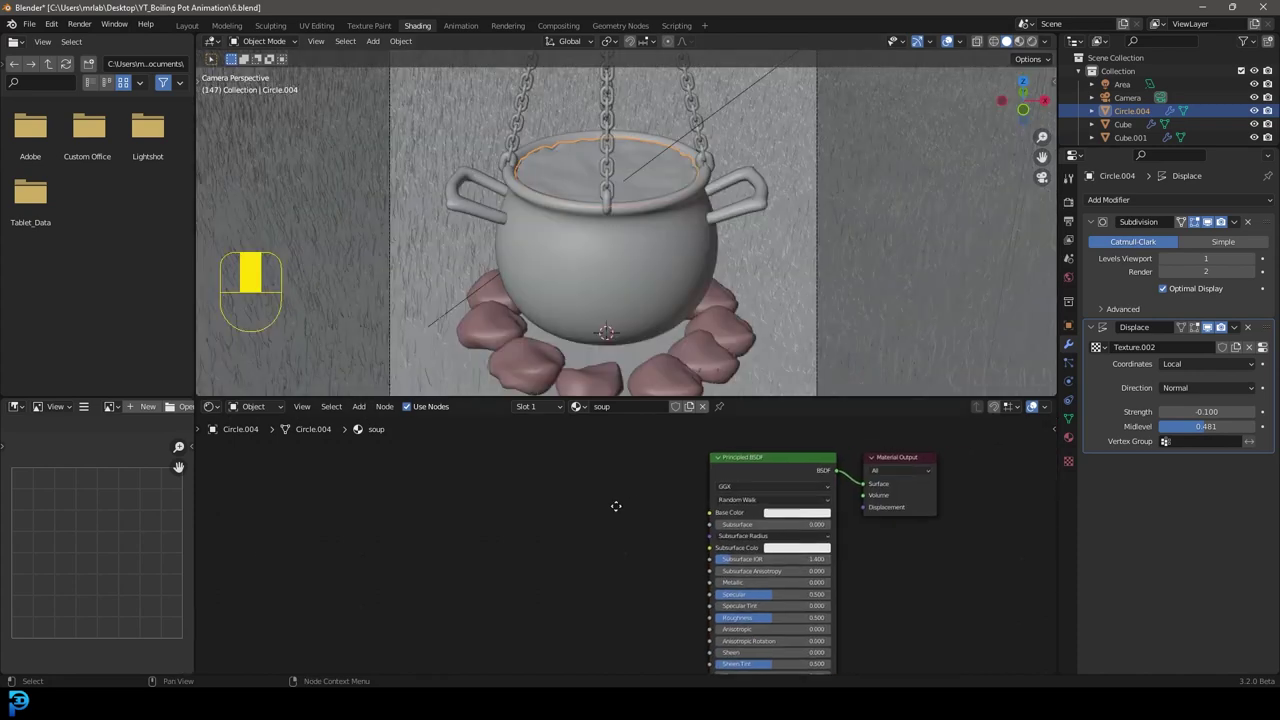
# Select the pot and copy all nodes of its material.
pyautogui.moveTo(614, 506); pyautogui.dragTo(552, 458, button='middle')
pyautogui.scroll(-1, 515, 490)
pyautogui.scroll(-3, 521, 466)
pyautogui.click(638, 247)
pyautogui.moveTo(264, 432); pyautogui.dragTo(829, 680)
pyautogui.scroll(-1, 590, 555)
pyautogui.scroll(2, 575, 537)
pyautogui.hotkey('ctrl', 'c')
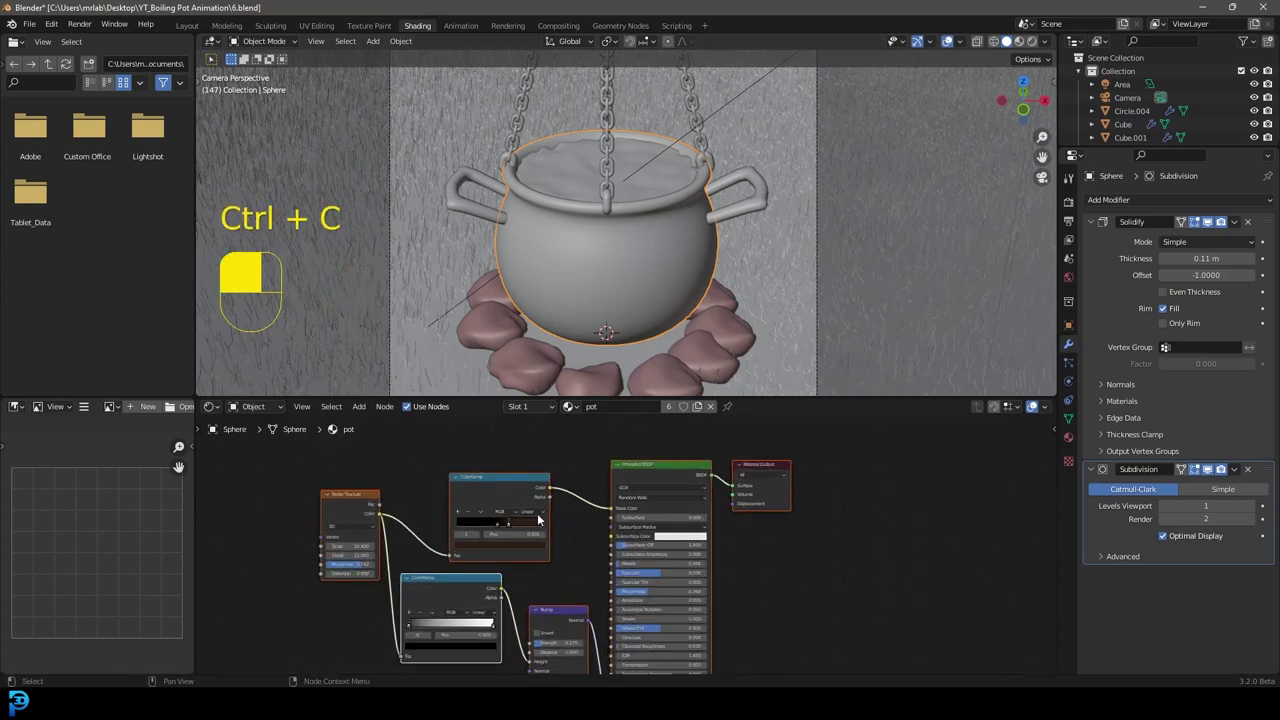
# Replace the default nodes of the soup material with the nodes copied from the pot material.
pyautogui.click(626, 144)
pyautogui.moveTo(488, 448); pyautogui.dragTo(976, 564)
pyautogui.press('d')
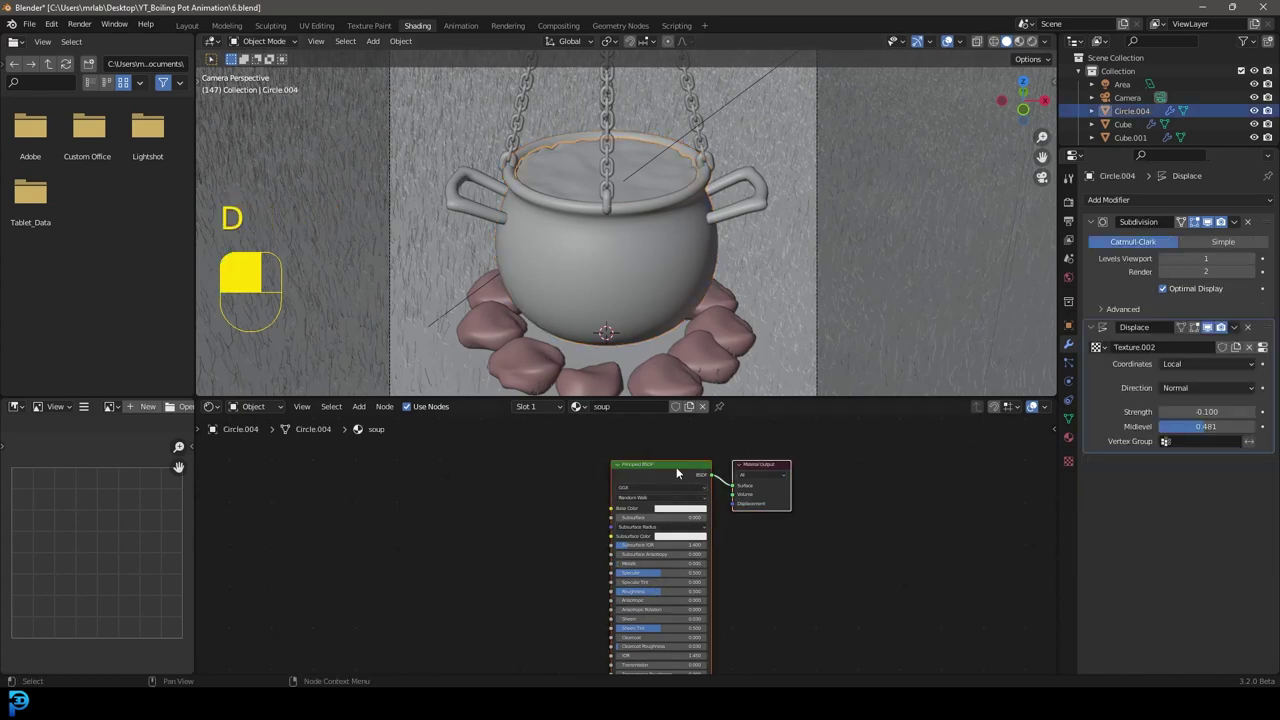
pyautogui.press('x')
pyautogui.hotkey('ctrl', 'v')
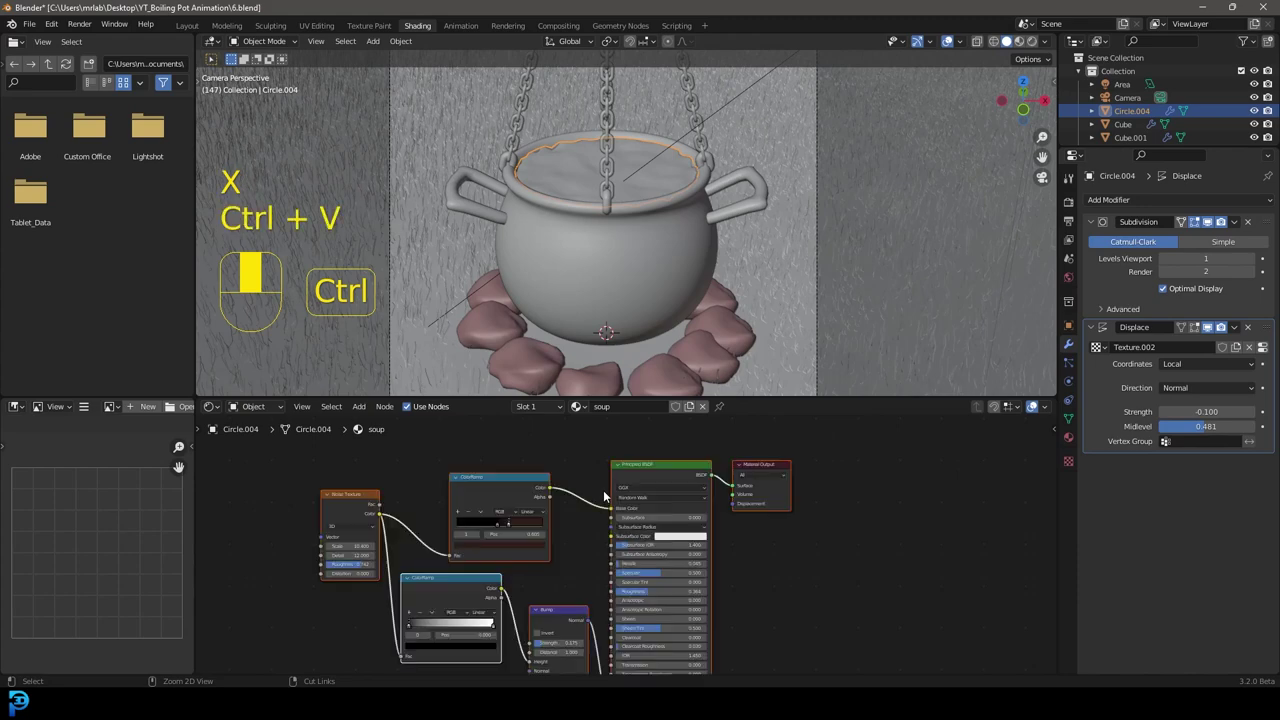
pyautogui.rightClick(541, 455)
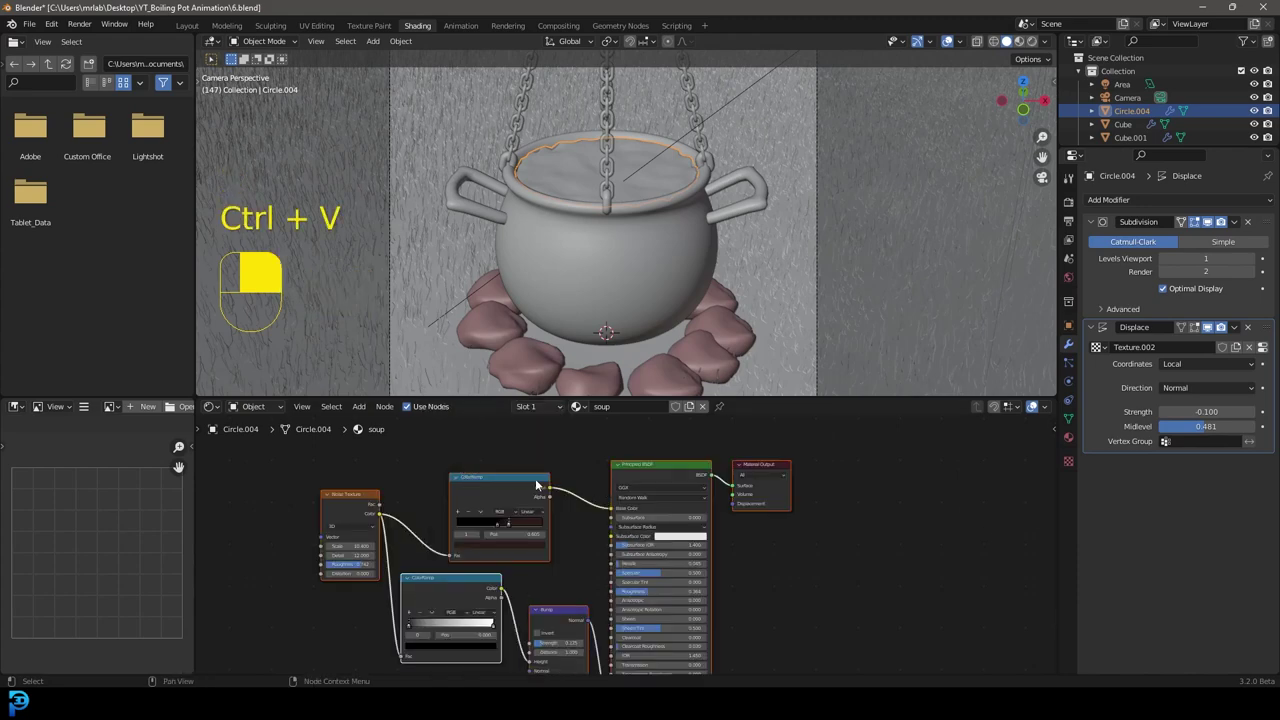
# Switch the viewport to rendered shading to preview the soup surface up close.
pyautogui.scroll(3, 636, 200)
pyautogui.scroll(-4, 636, 200)
pyautogui.press('z')
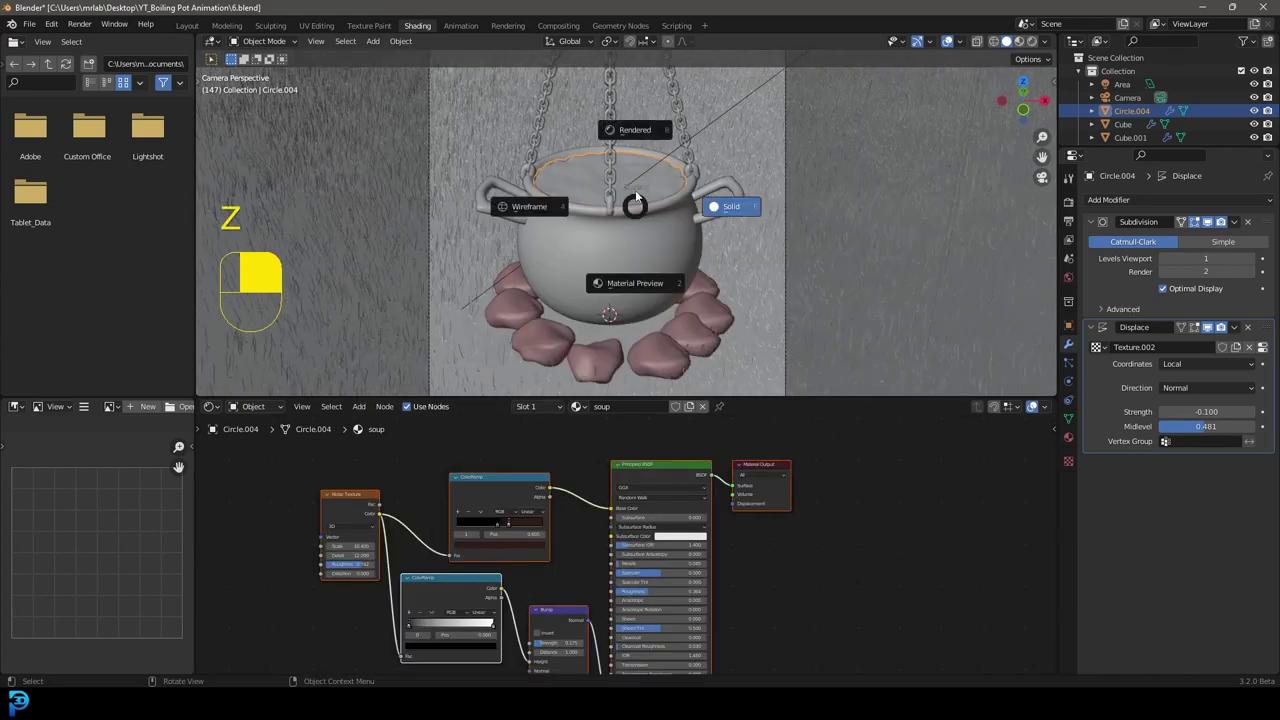
pyautogui.click(615, 175)
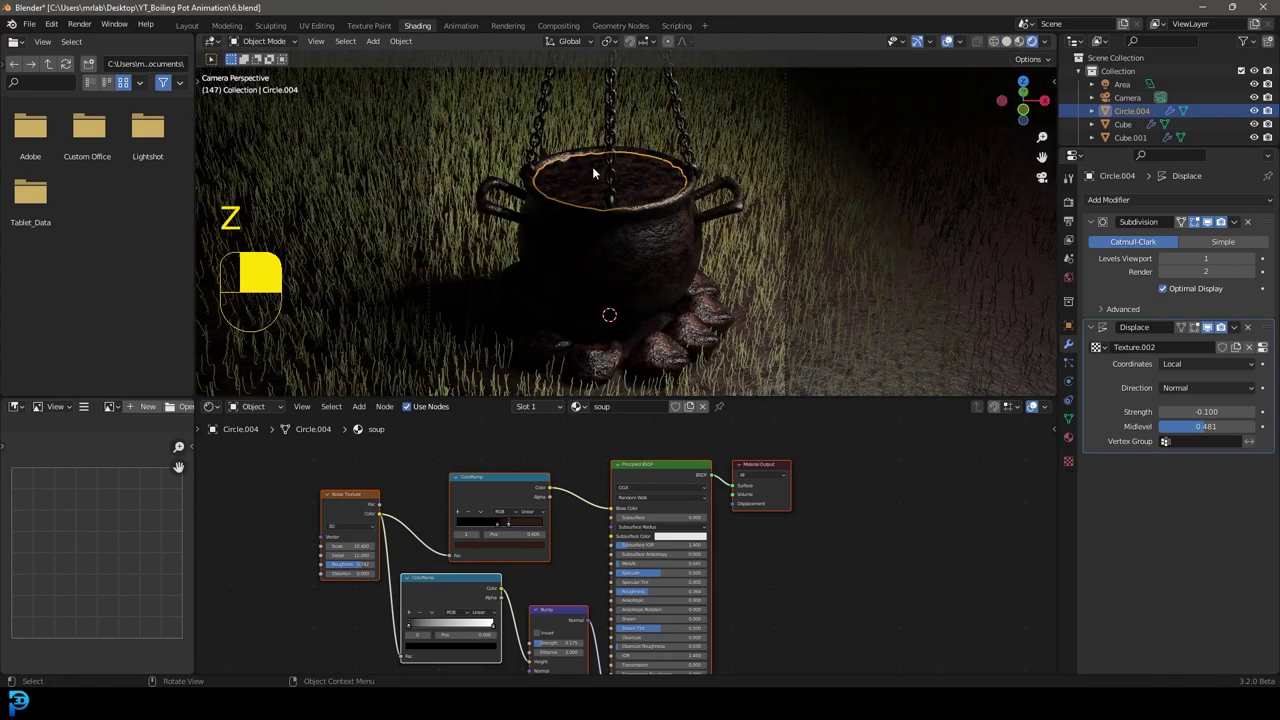
pyautogui.scroll(3, 638, 487)
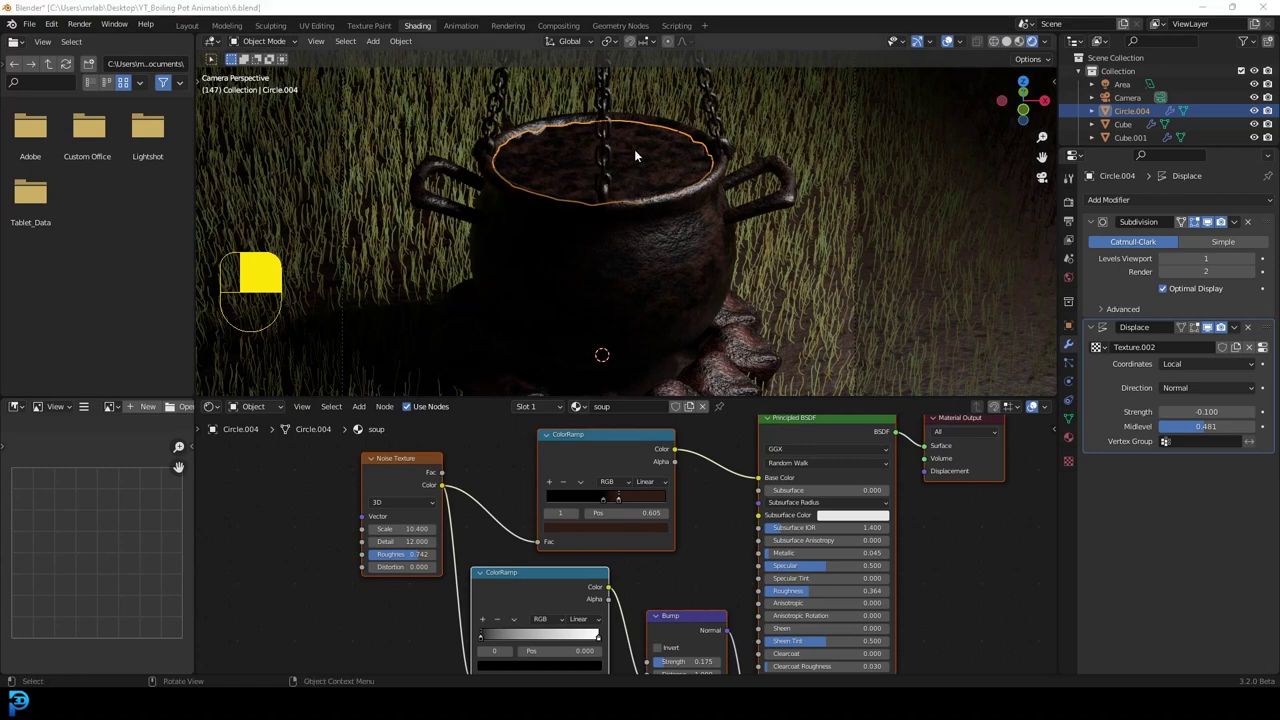
# Move the first stop of the soup's base colour ColorRamp to about 0.309 and recolour it yellowish brown.
pyautogui.scroll(2, 634, 152)
pyautogui.moveTo(604, 500); pyautogui.dragTo(561, 497)
pyautogui.scroll(2, 576, 486)
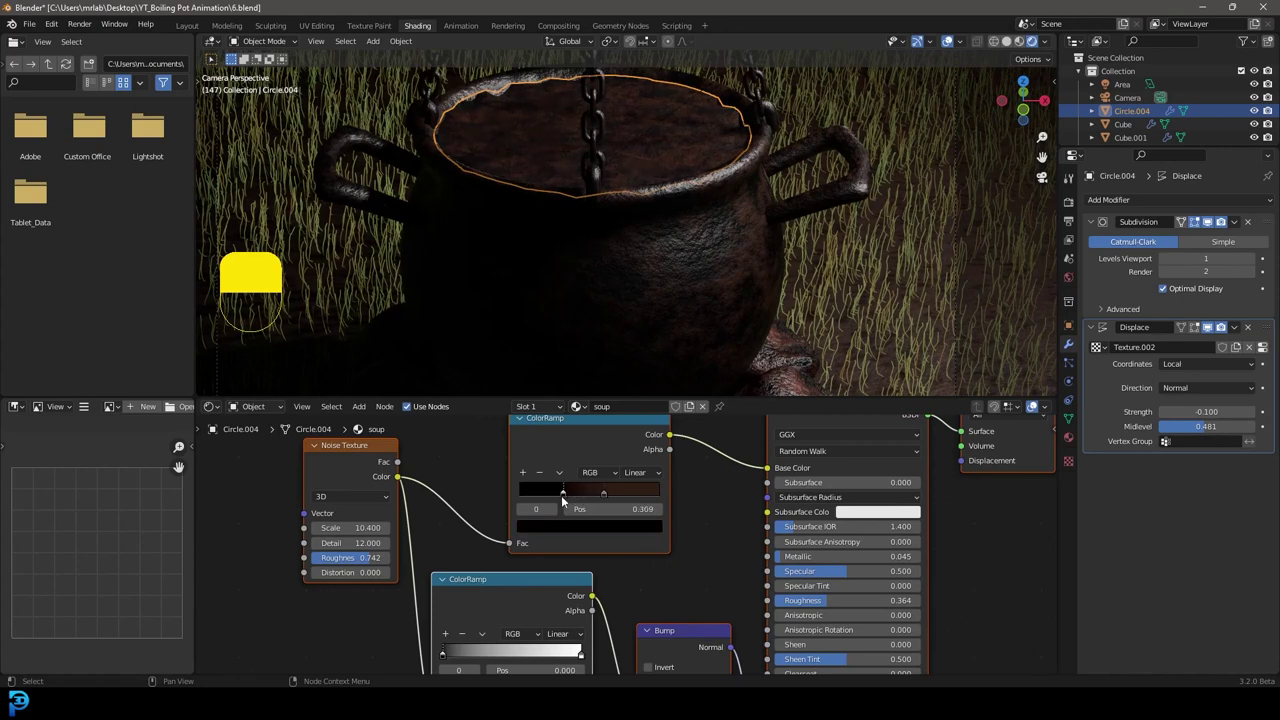
pyautogui.click(580, 529)
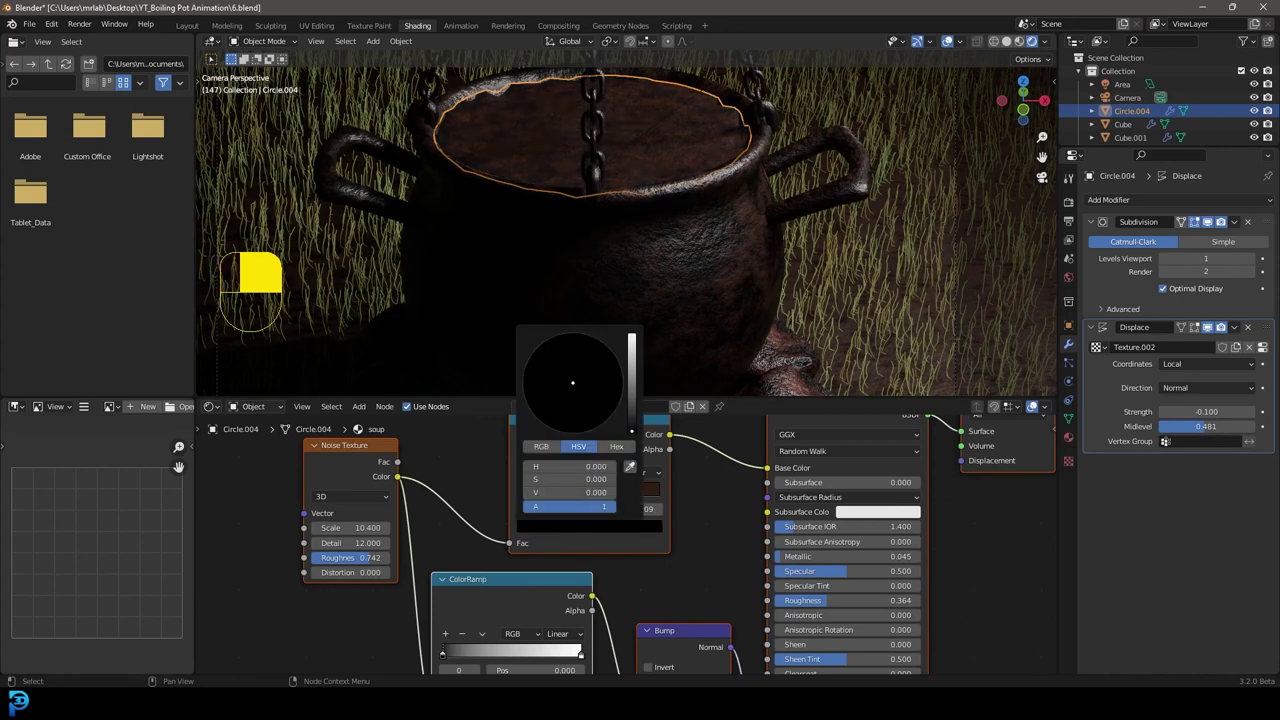
pyautogui.click(558, 403)
# Move the ColorRamp's second stop to 0.677 and recolour it pinkish brown with hue 0.037, saturation 0.676 and value 0.427.
pyautogui.moveTo(658, 494); pyautogui.dragTo(615, 492)
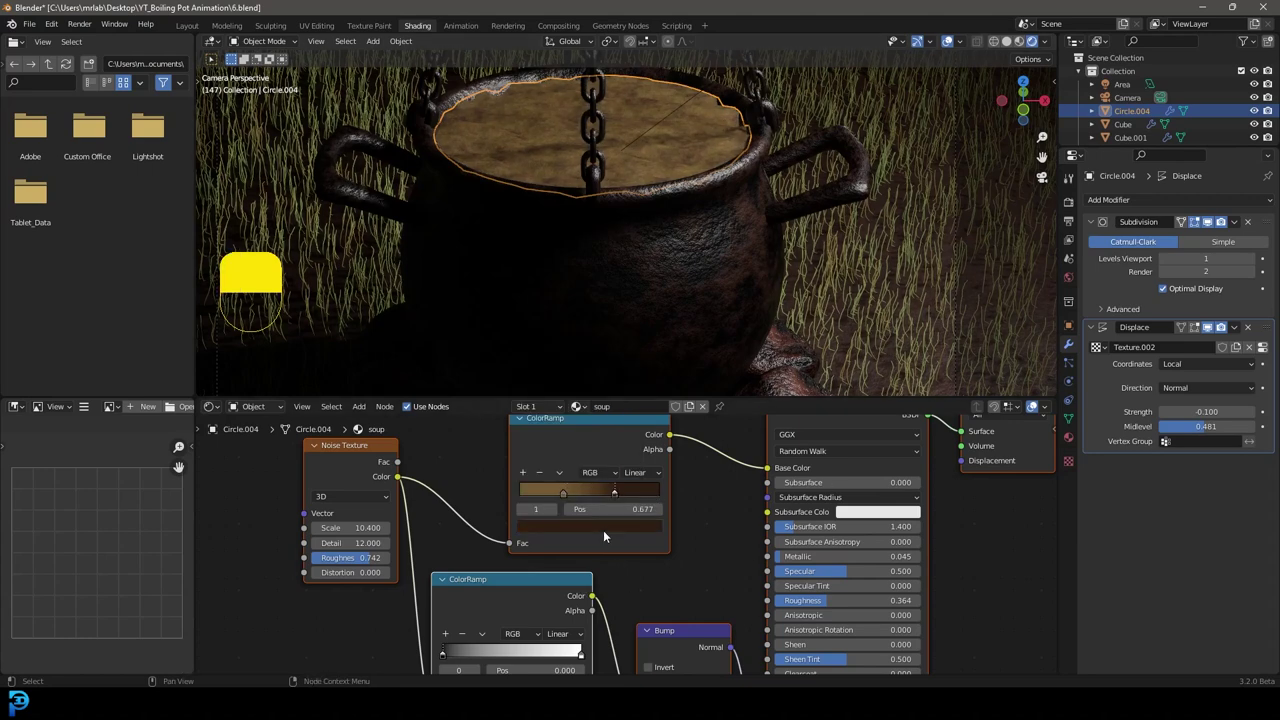
pyautogui.click(603, 527)
pyautogui.click(553, 413)
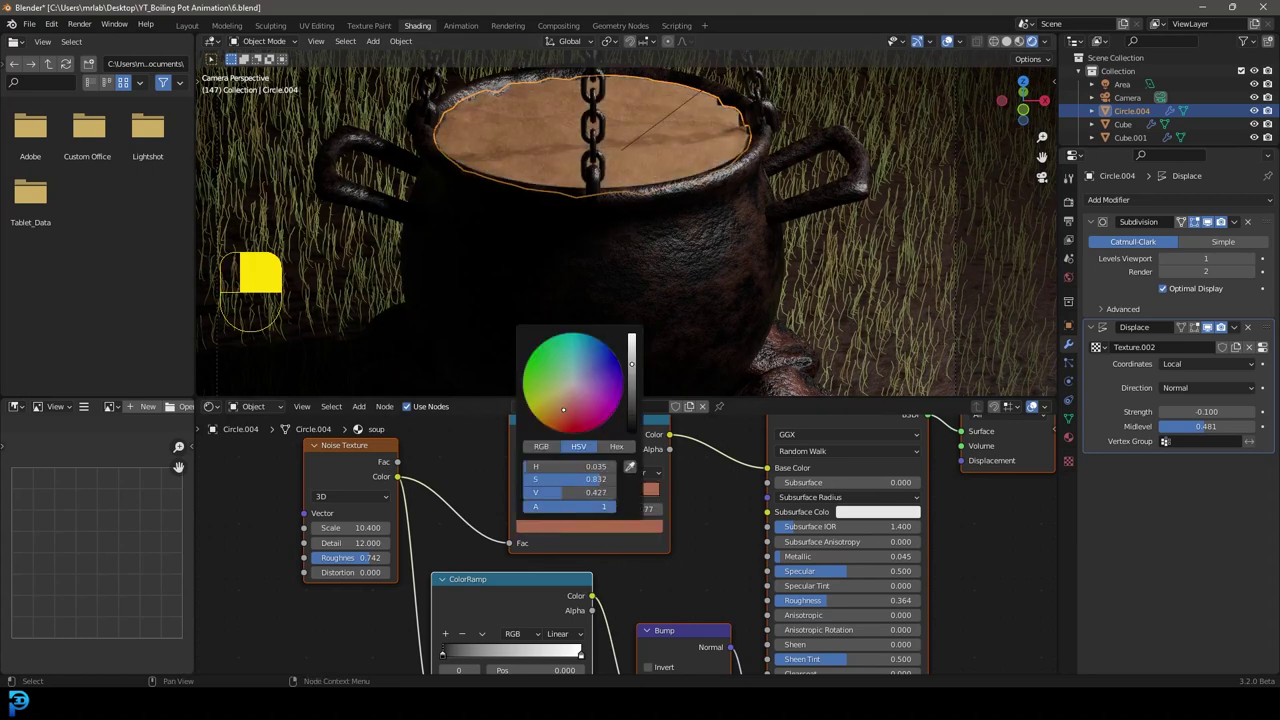
pyautogui.moveTo(563, 409); pyautogui.dragTo(567, 403)
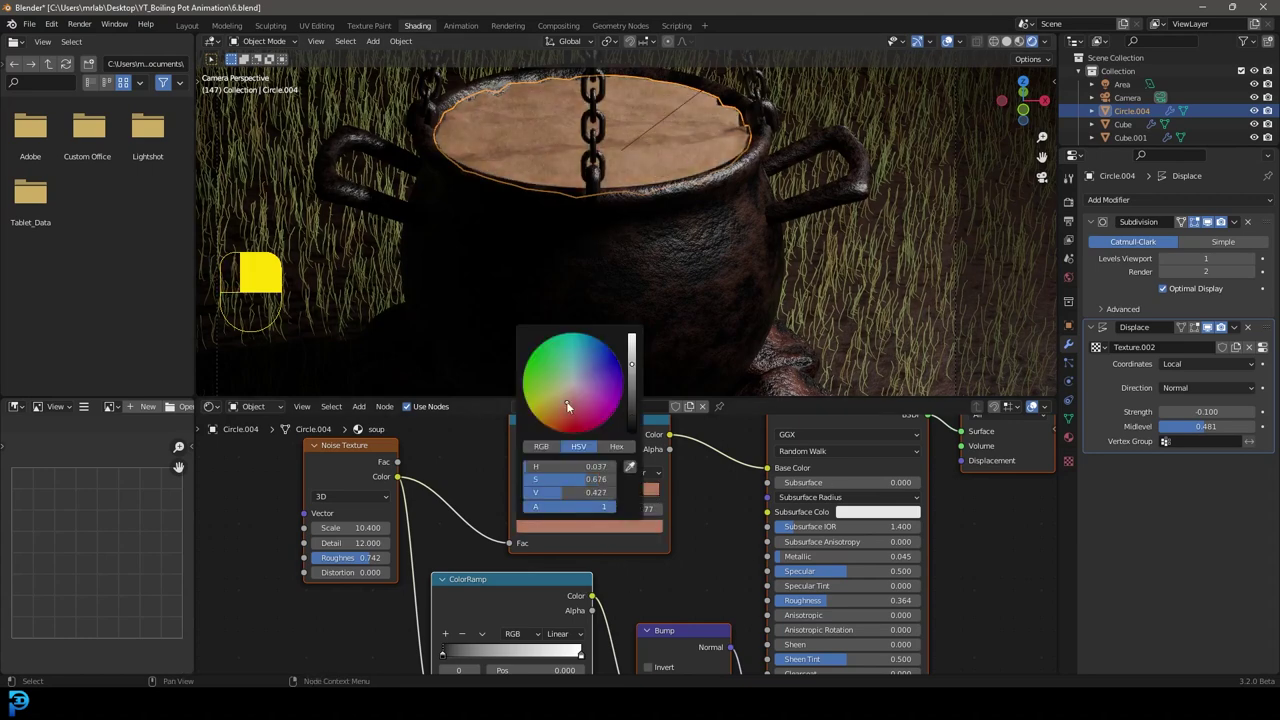
# Set the soup's Noise Texture detail to 1 and its roughness to 0.4.
pyautogui.click(355, 527)
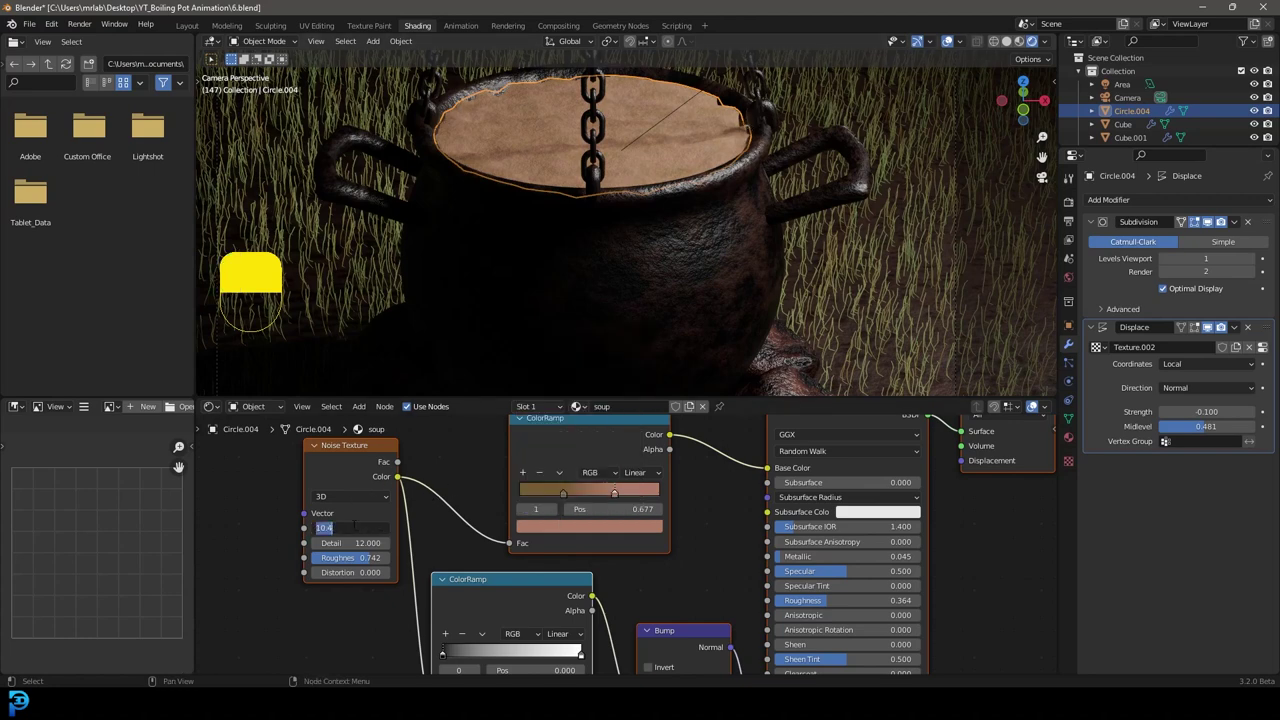
pyautogui.press('Return')
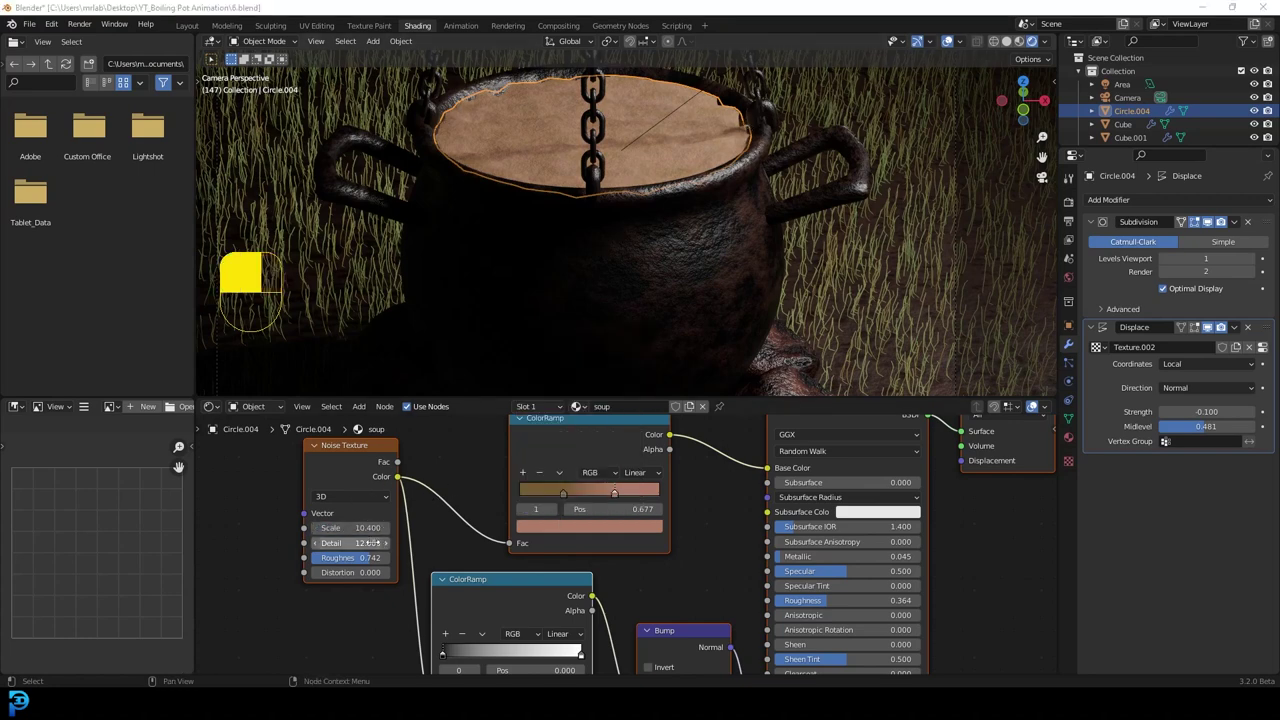
pyautogui.click(370, 542)
pyautogui.write('1')
pyautogui.press('Tab')
pyautogui.press('BackSpace')
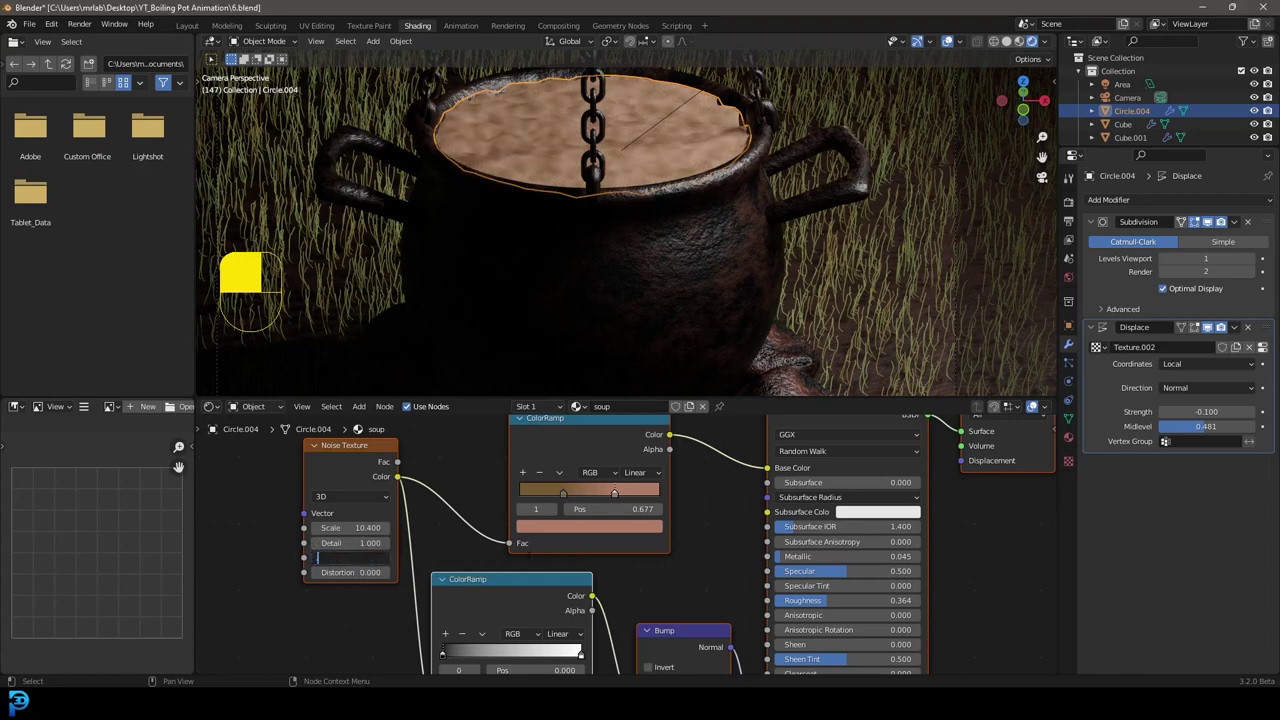
pyautogui.write('.4')
pyautogui.press('Return')
# Bring the base colour ramp's two stops closer together, with the second at 0.636, and recolour the second stop tan.
pyautogui.moveTo(564, 491); pyautogui.dragTo(571, 492)
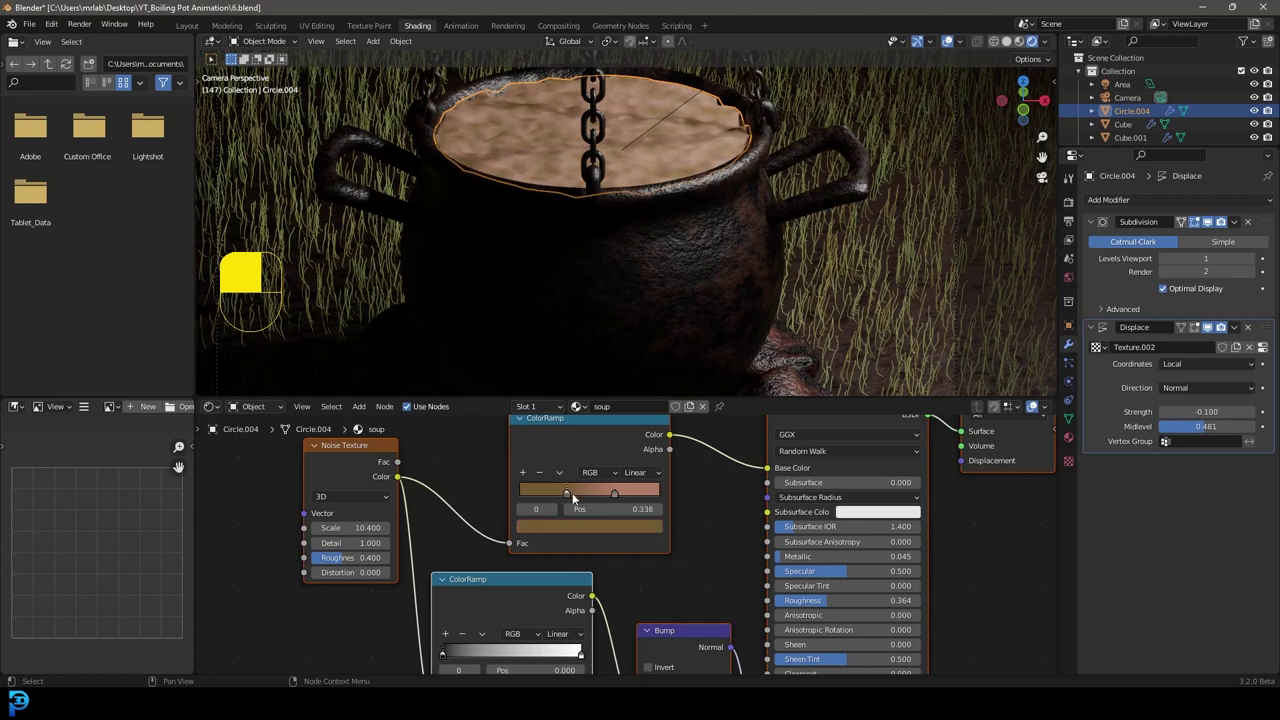
pyautogui.click(612, 493)
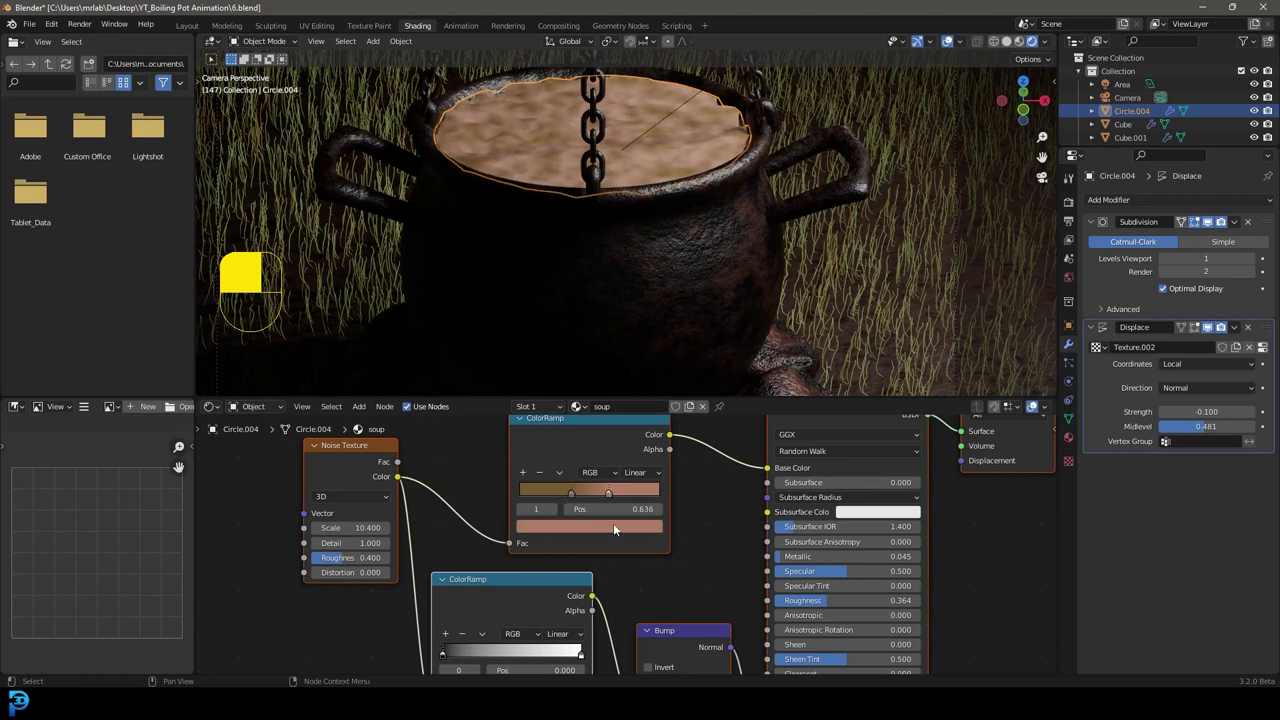
pyautogui.click(613, 525)
pyautogui.moveTo(564, 405)
pyautogui.mouseDown()
pyautogui.moveTo(572, 395)
pyautogui.moveTo(560, 400)
pyautogui.mouseUp()
# Lower the roughness of the soup's Principled BSDF to 0.
pyautogui.scroll(-1, 680, 345)
pyautogui.moveTo(704, 563); pyautogui.dragTo(592, 492, button='middle')
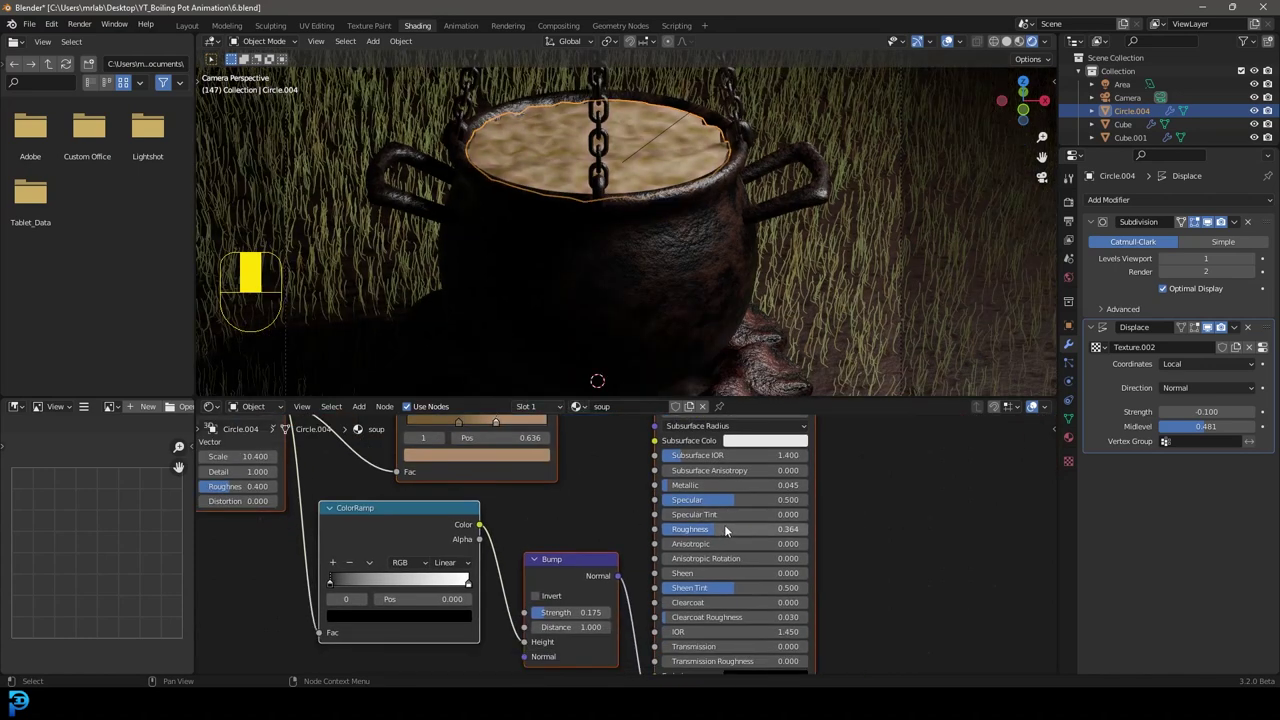
pyautogui.moveTo(727, 531); pyautogui.dragTo(660, 531)
# Select the ground plane and turn off viewport display of its grass particle system.
pyautogui.scroll(-2, 637, 170)
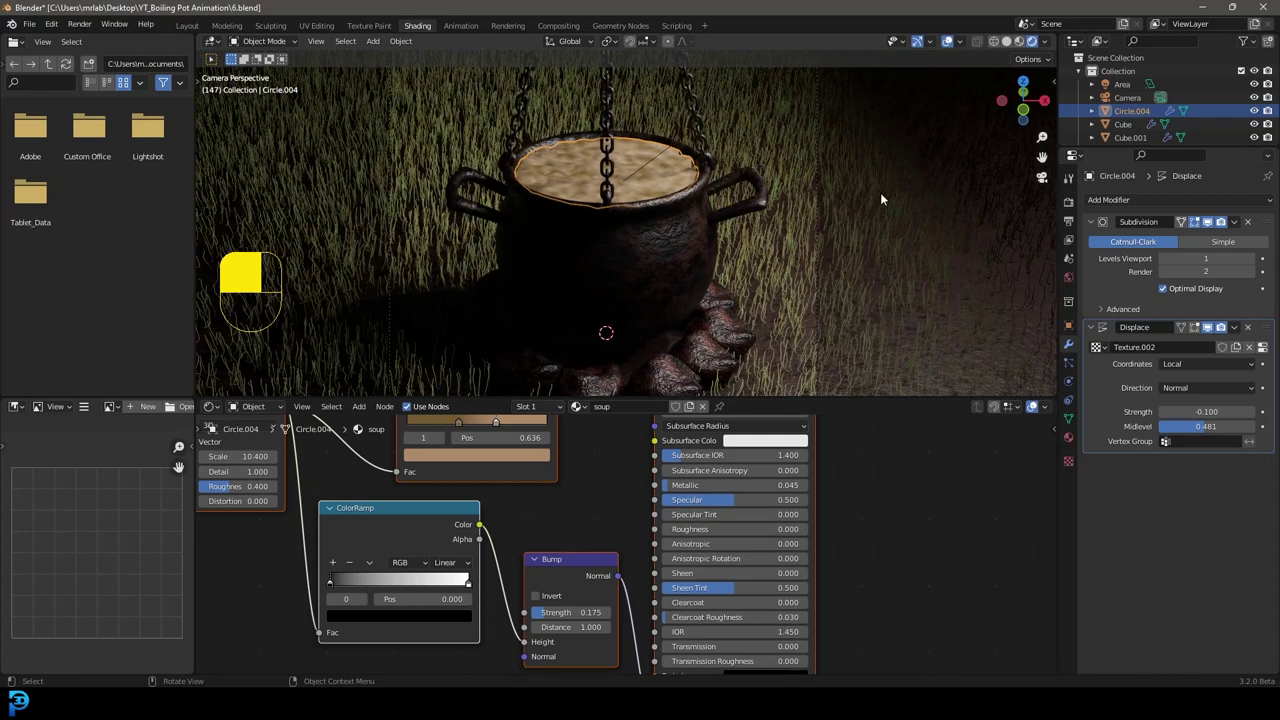
pyautogui.click(864, 202)
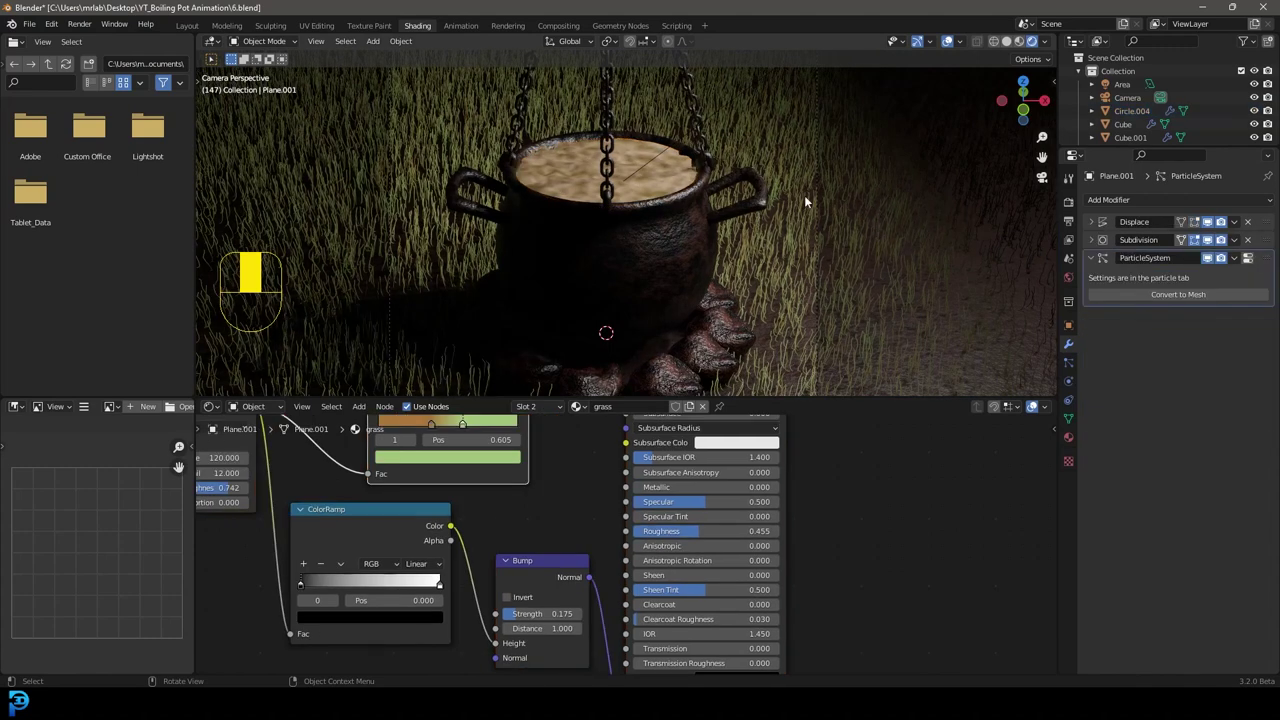
pyautogui.scroll(-4, 790, 200)
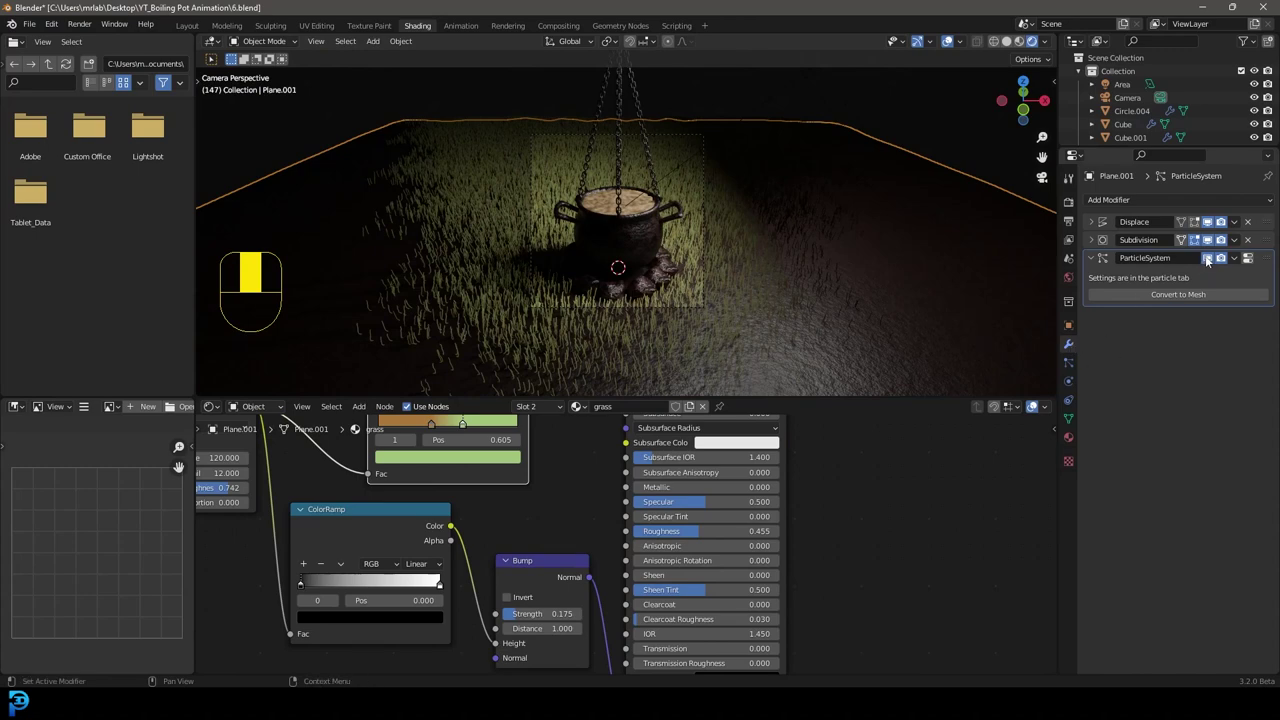
pyautogui.click(1207, 259)
pyautogui.scroll(6, 698, 195)
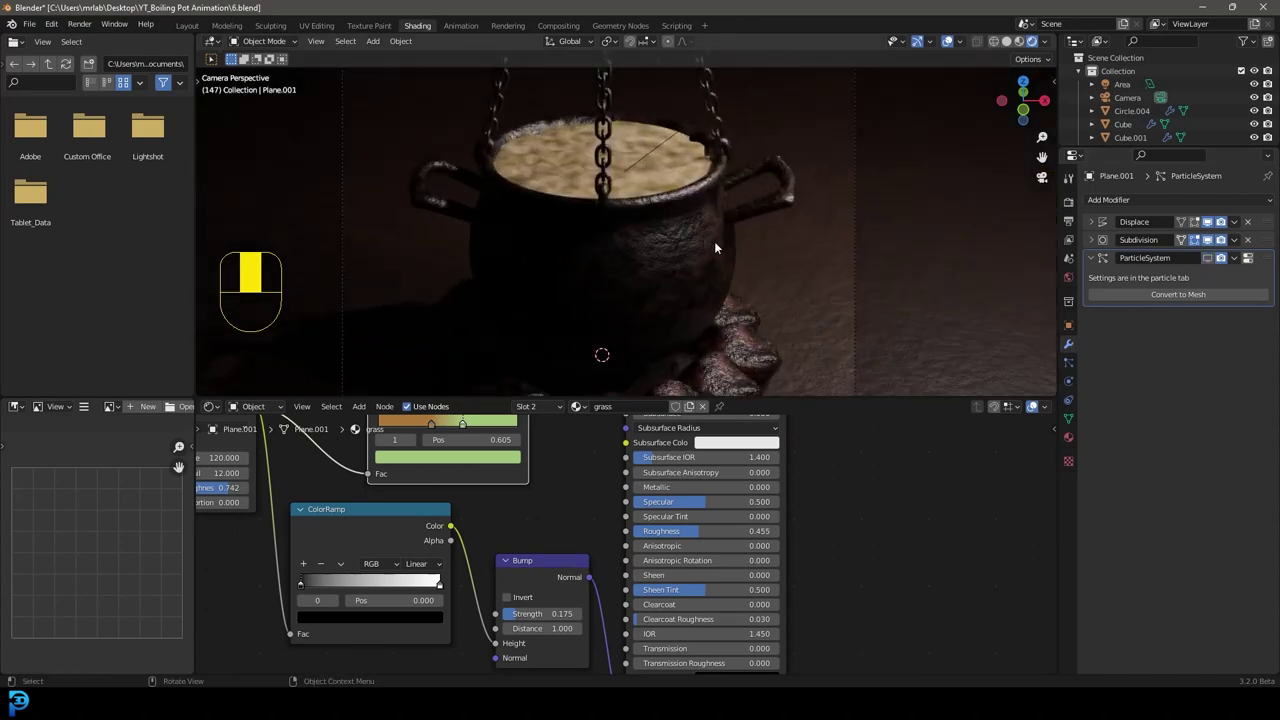
# Select the soup surface and raise the strength of its Bump node to 0.408.
pyautogui.scroll(2, 704, 244)
pyautogui.click(632, 114)
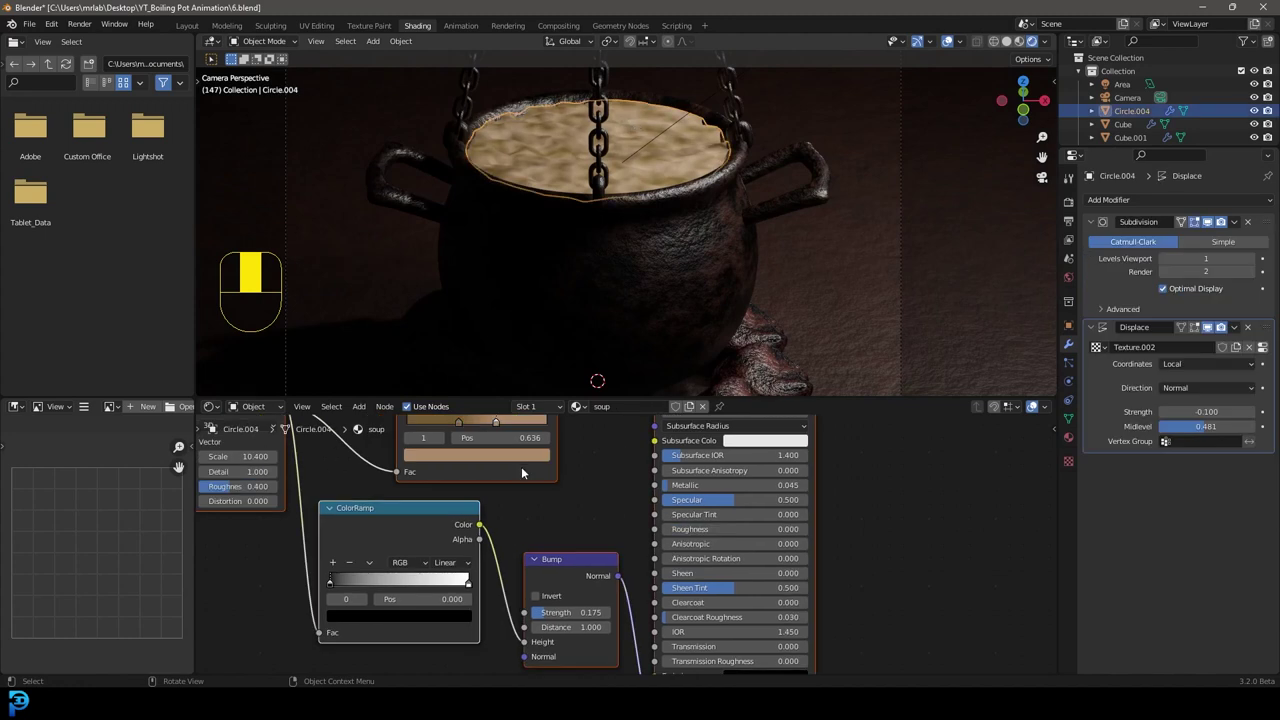
pyautogui.moveTo(664, 489); pyautogui.dragTo(592, 516, button='middle')
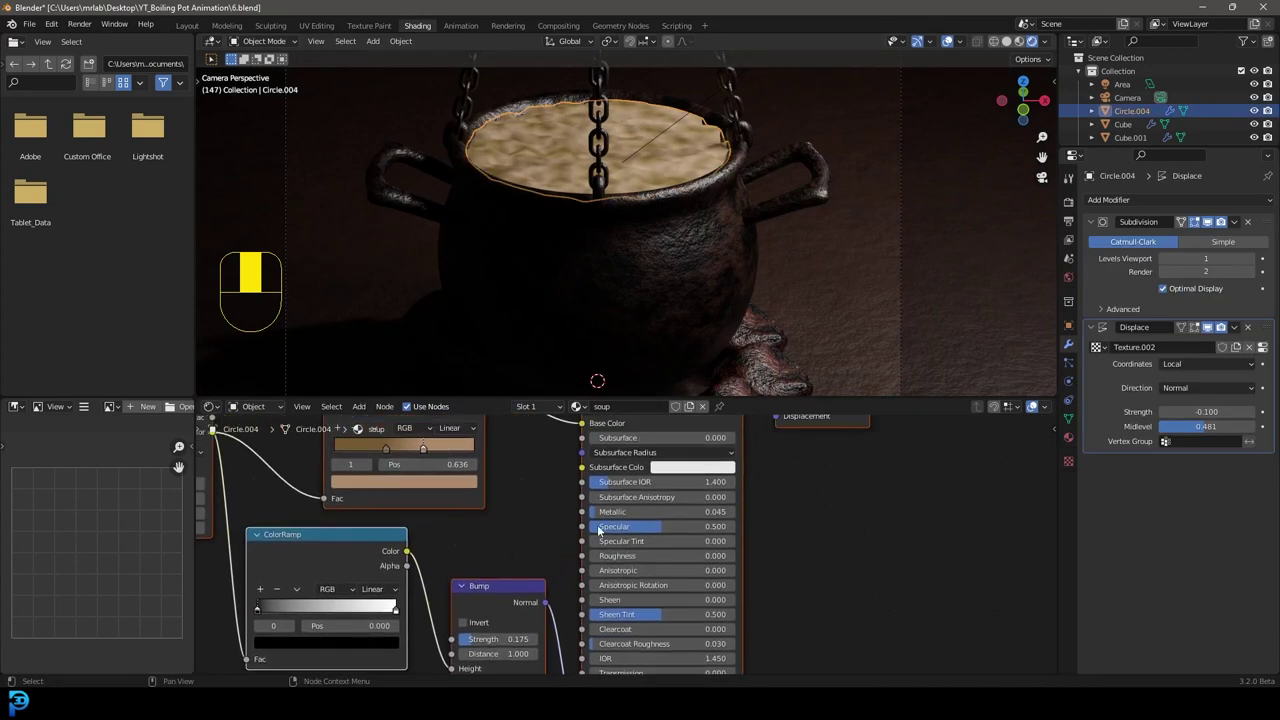
pyautogui.click(592, 516)
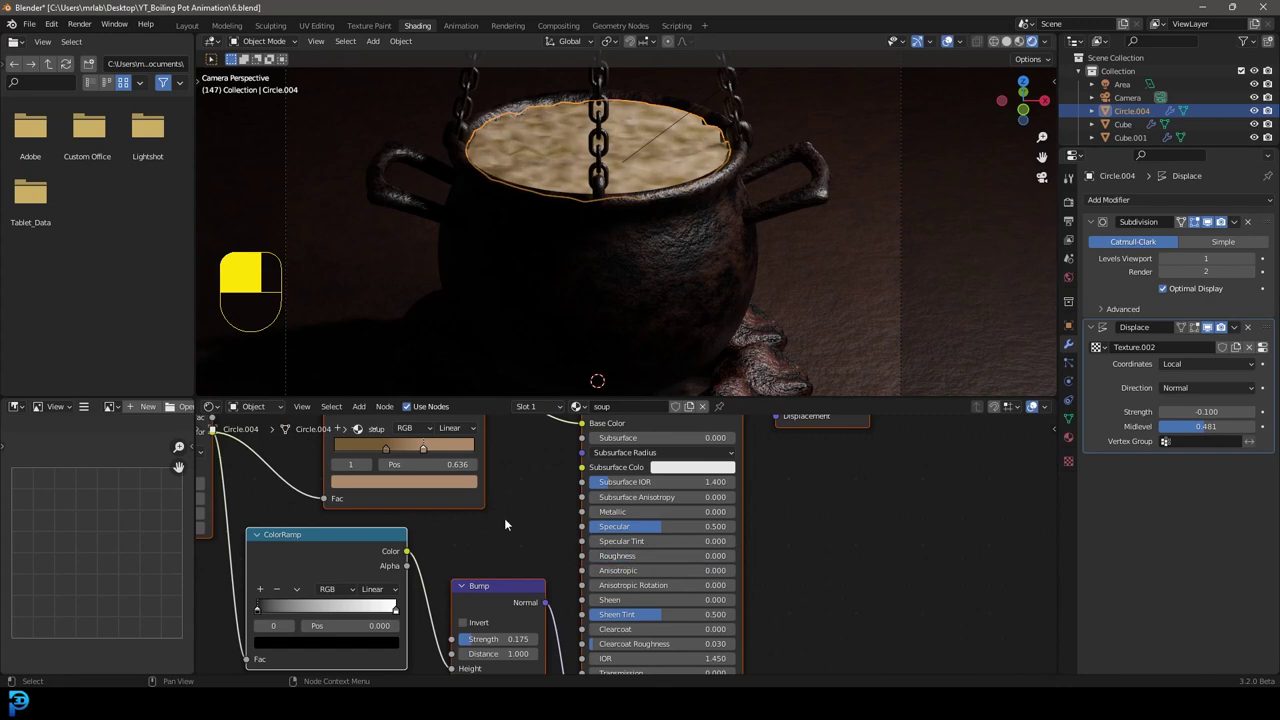
pyautogui.moveTo(505, 524); pyautogui.dragTo(650, 453, button='middle')
pyautogui.moveTo(620, 567); pyautogui.dragTo(641, 567)
# Tighten the colour ramp feeding the soup's Bump node, moving the white stop inward and the black stop to 0.273.
pyautogui.moveTo(428, 531); pyautogui.dragTo(524, 572, button='middle')
pyautogui.scroll(2, 524, 572)
pyautogui.moveTo(497, 579); pyautogui.dragTo(546, 583)
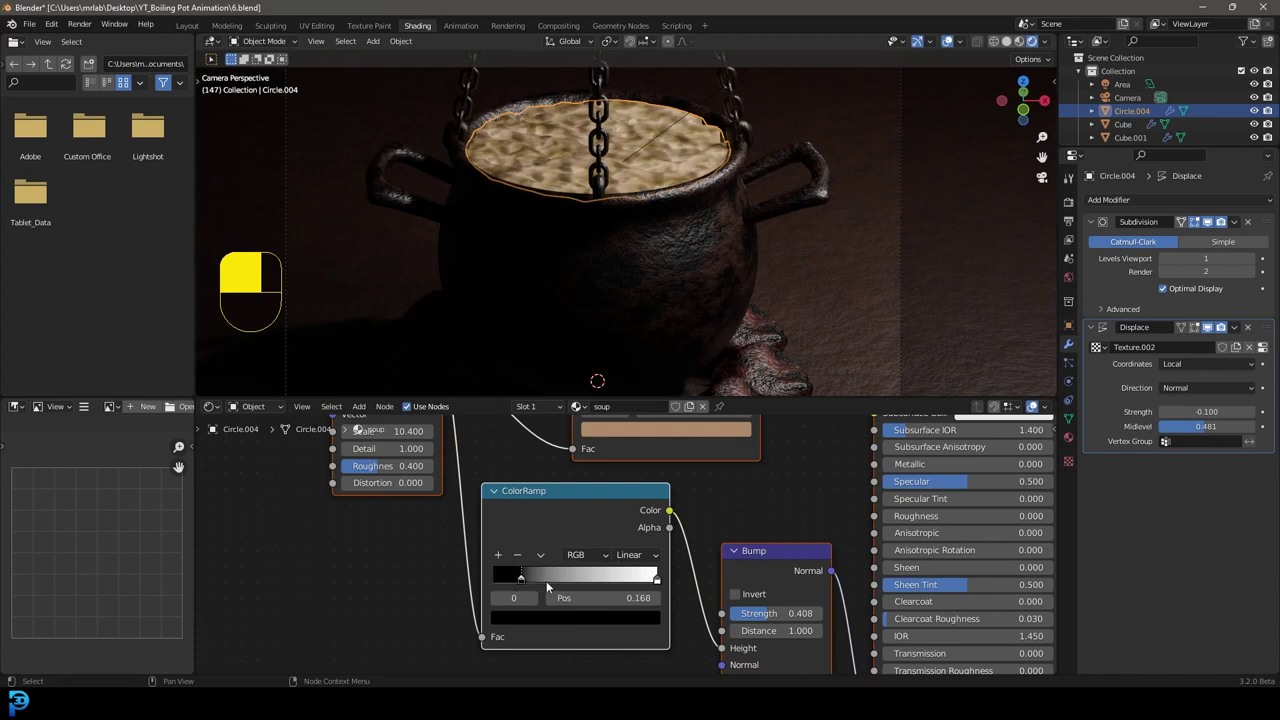
pyautogui.moveTo(656, 578); pyautogui.dragTo(615, 578)
pyautogui.moveTo(515, 578); pyautogui.dragTo(543, 584)
# Play the animation with nothing selected to check how the shaded soup moves in the pot.
pyautogui.press('space')
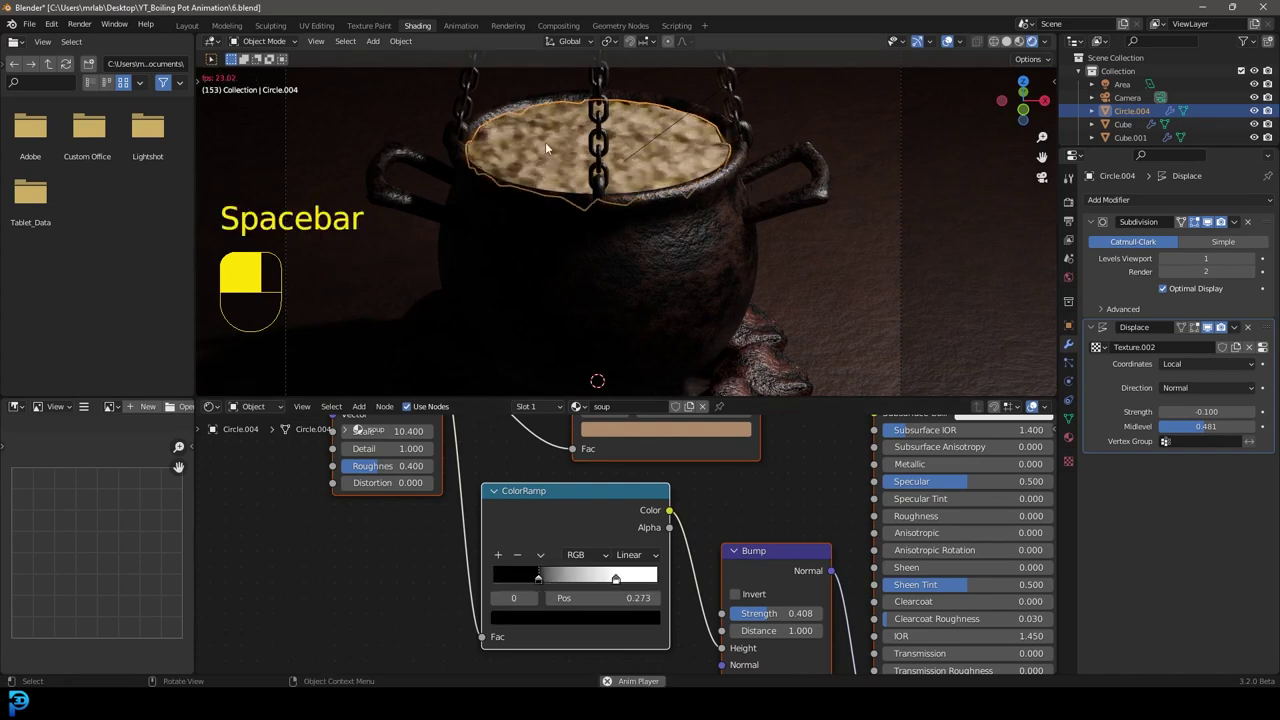
pyautogui.hotkey('alt', 'a')
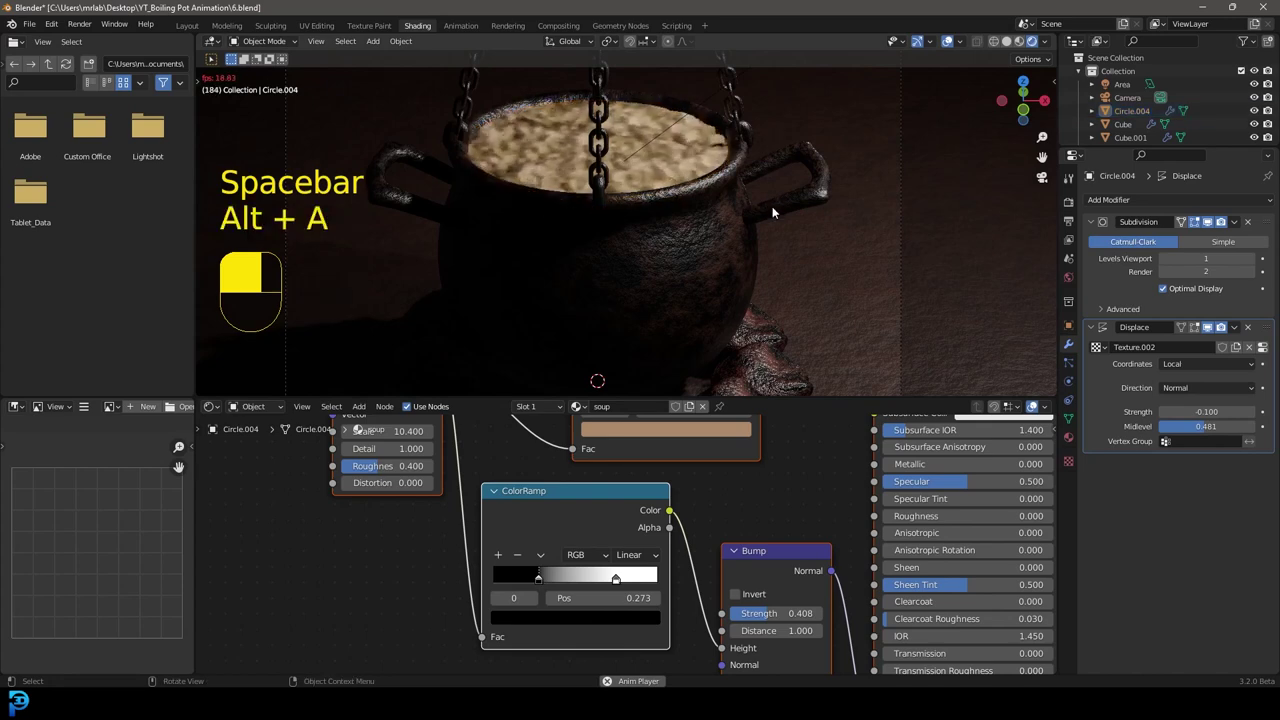
pyautogui.press('space')
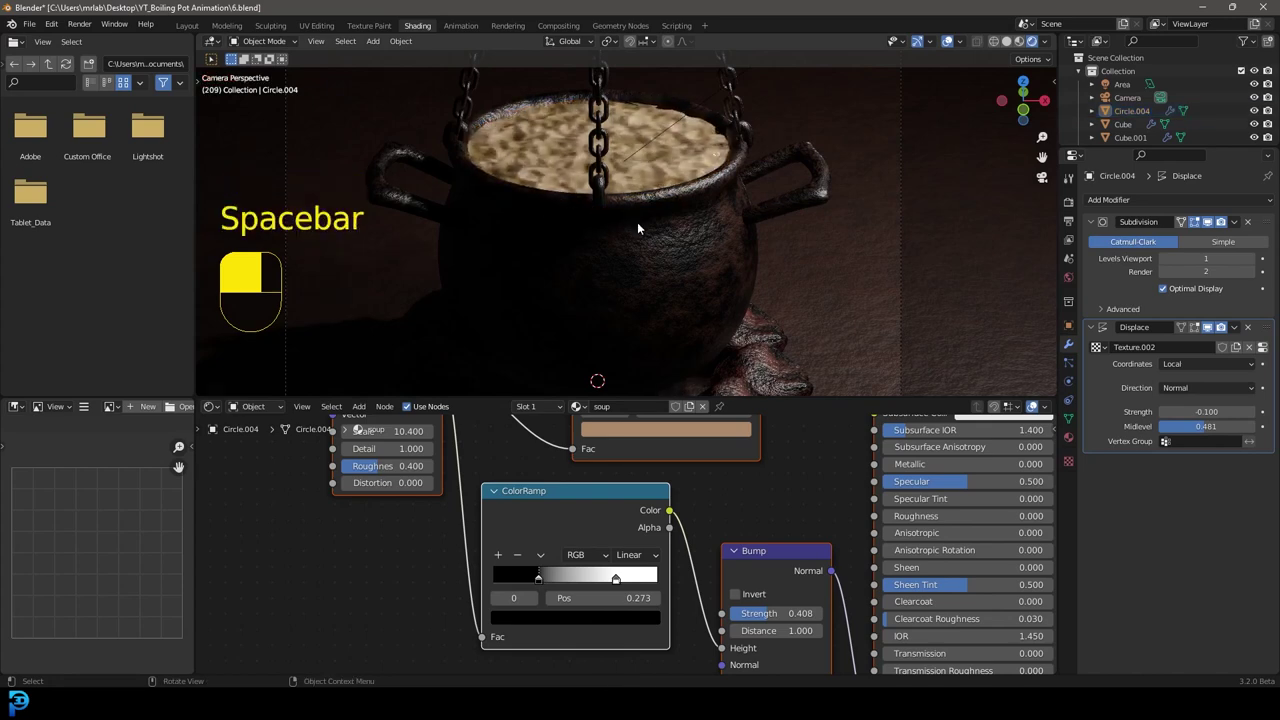
pyautogui.press('space')
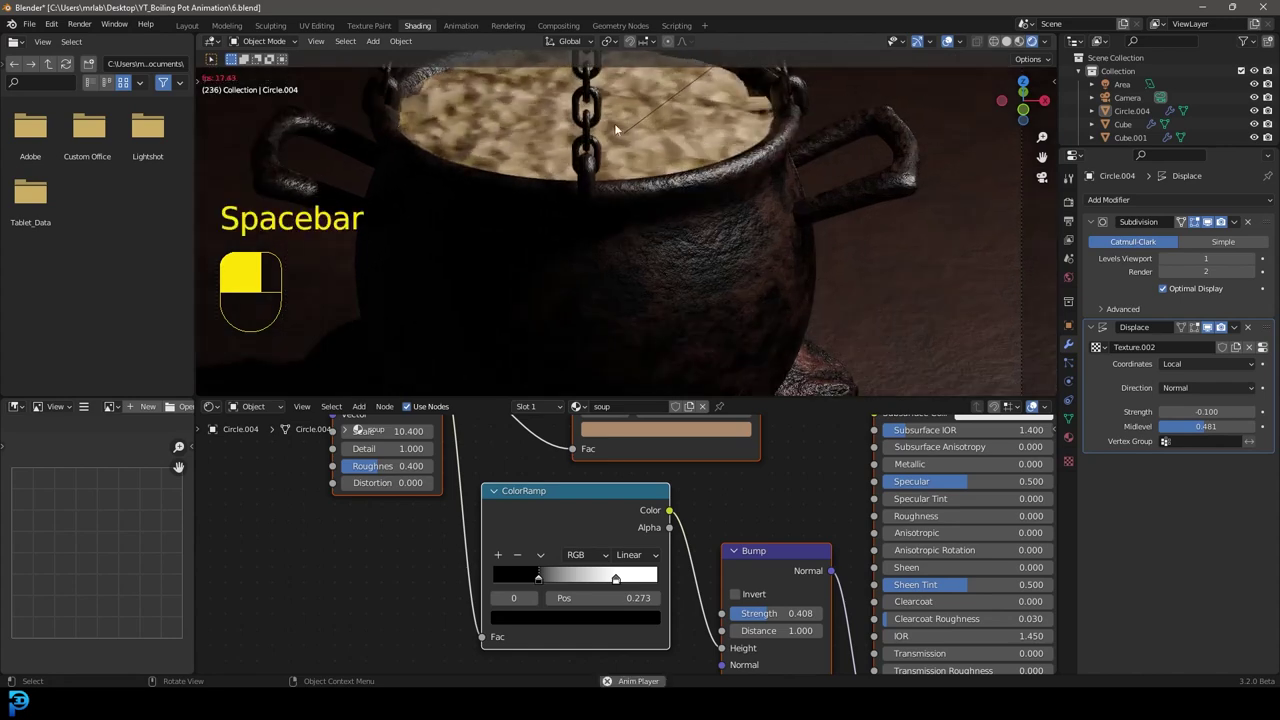
pyautogui.press('space')
# Select the soup and insert a keyframe on its Noise Texture's Scale at frame 236.
pyautogui.scroll(-3, 459, 528)
pyautogui.moveTo(424, 508); pyautogui.dragTo(515, 573, button='middle')
pyautogui.scroll(2, 517, 568)
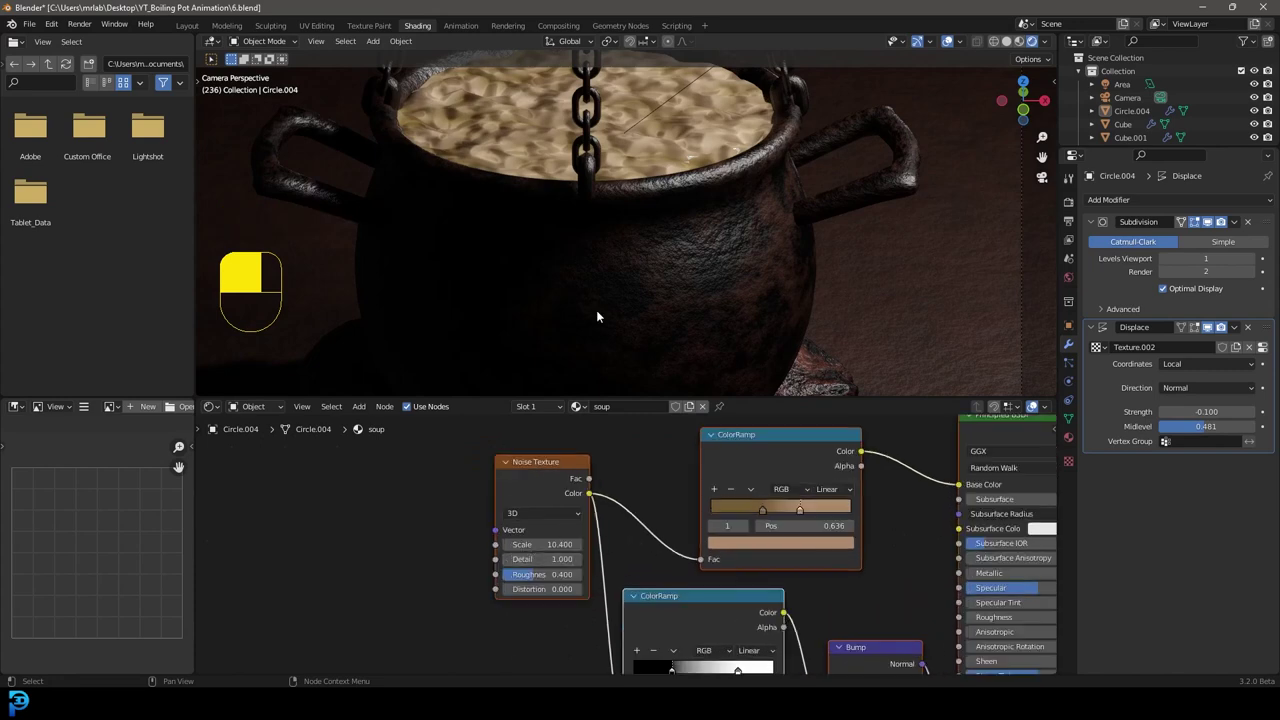
pyautogui.click(502, 104)
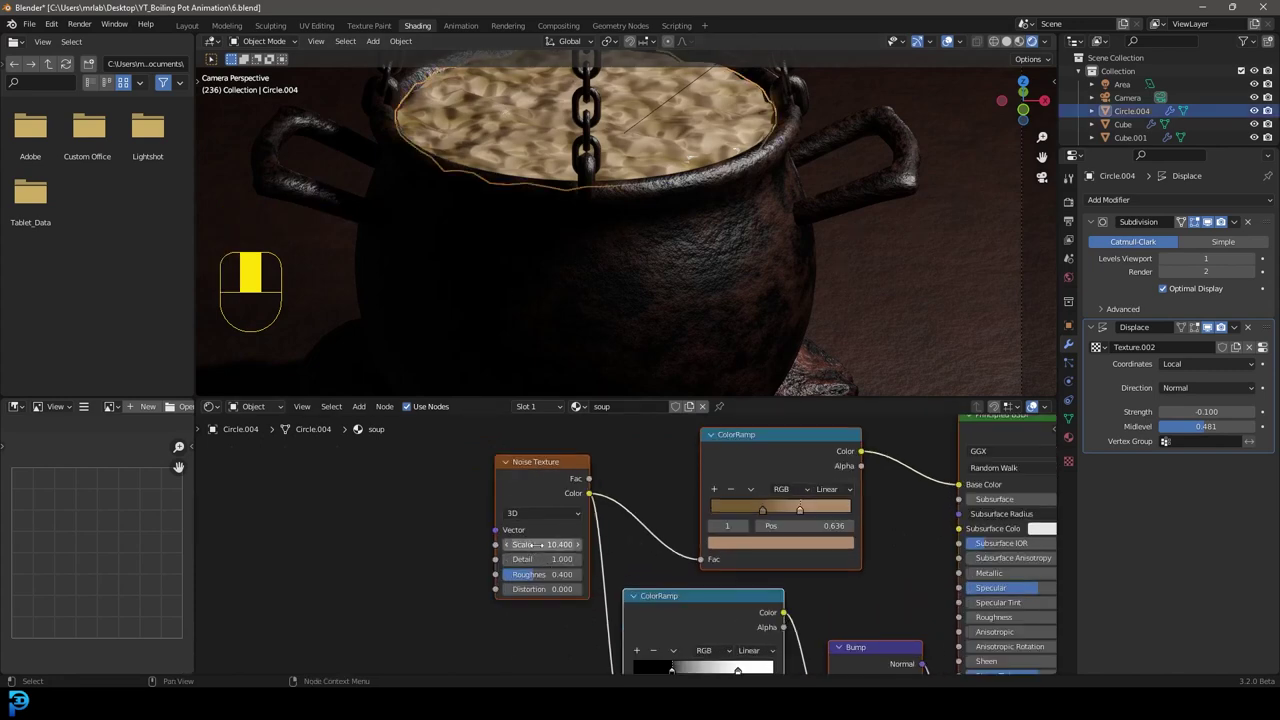
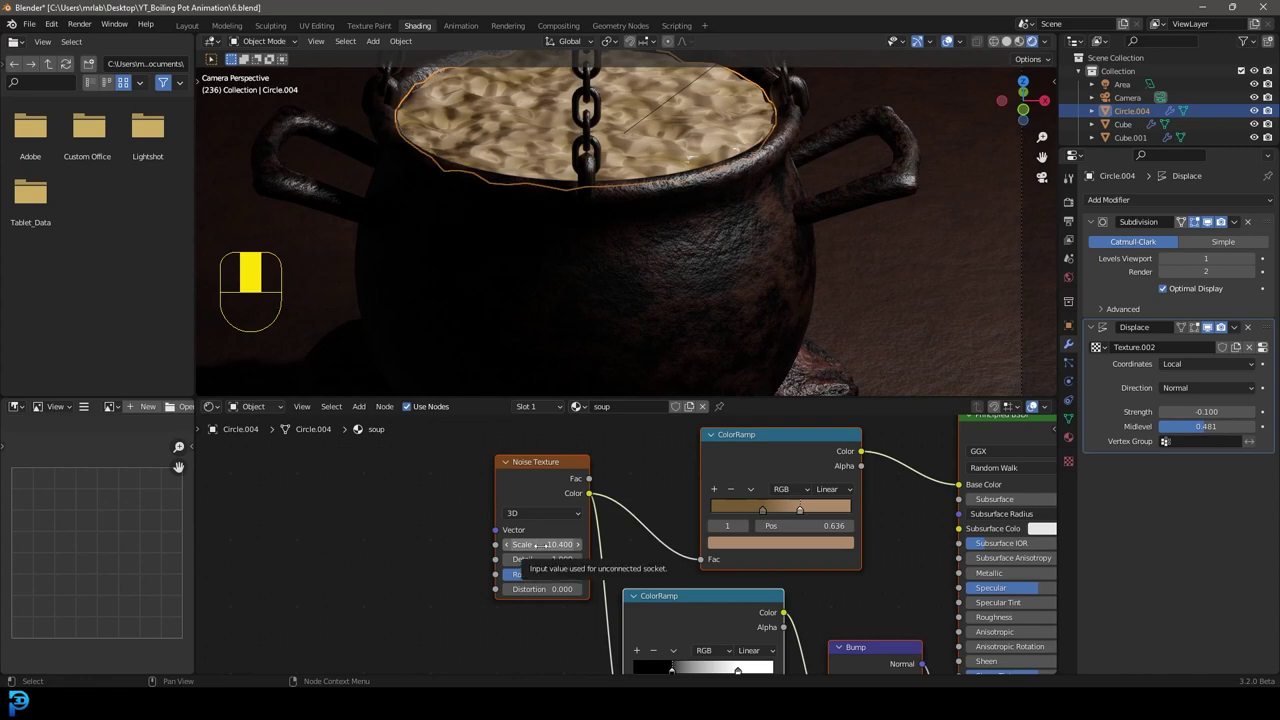
pyautogui.press('i')
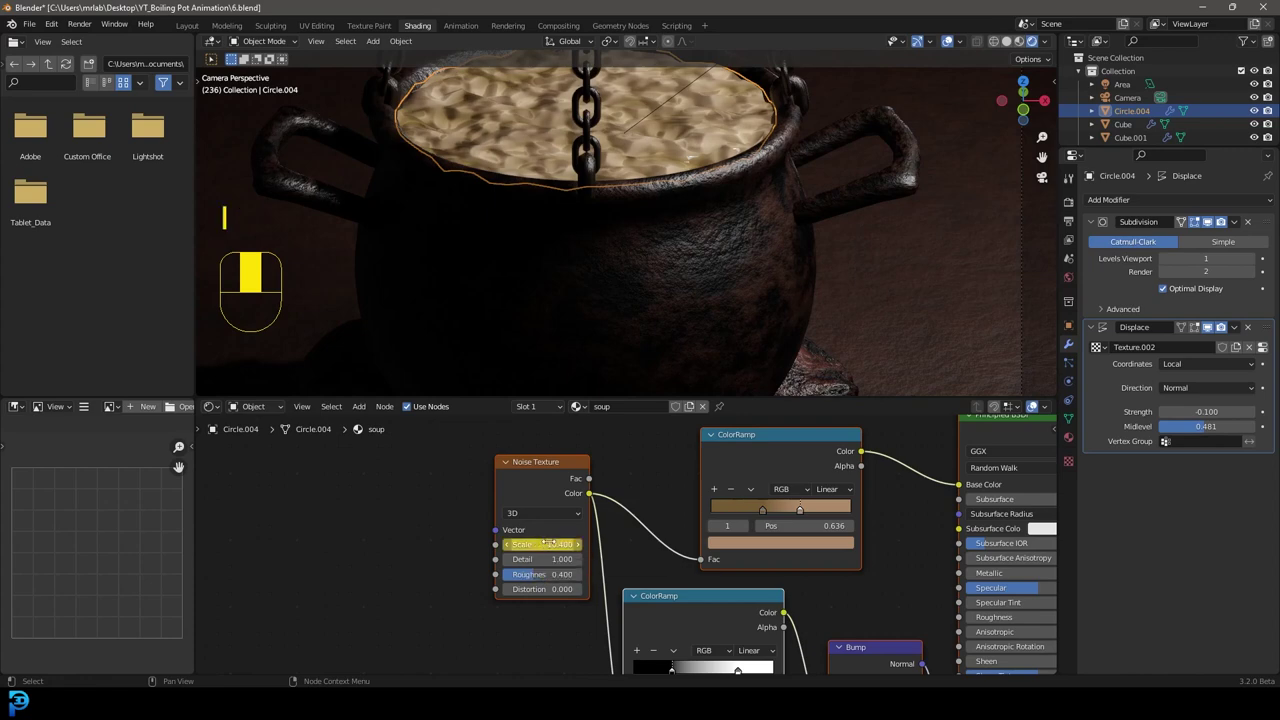
# In the Animation workspace, change the smaller 3D viewport to a Graph Editor and show its sidebar.
pyautogui.click(462, 26)
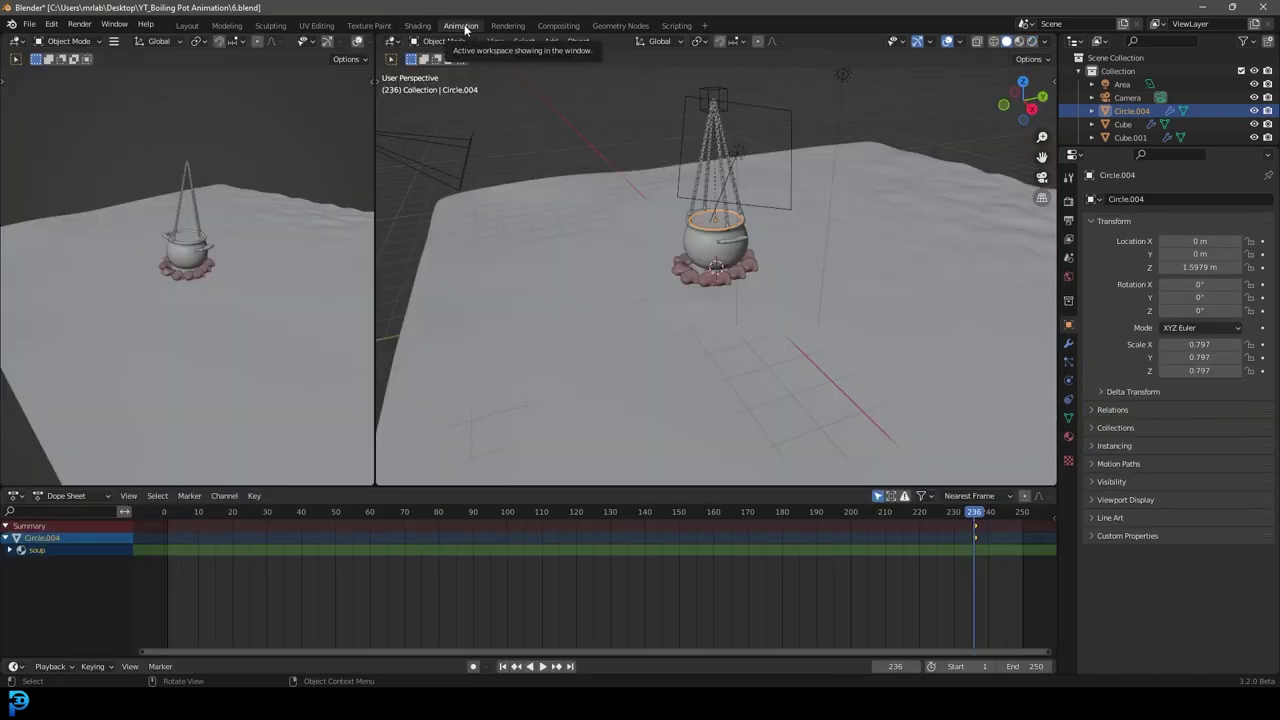
pyautogui.click(15, 42)
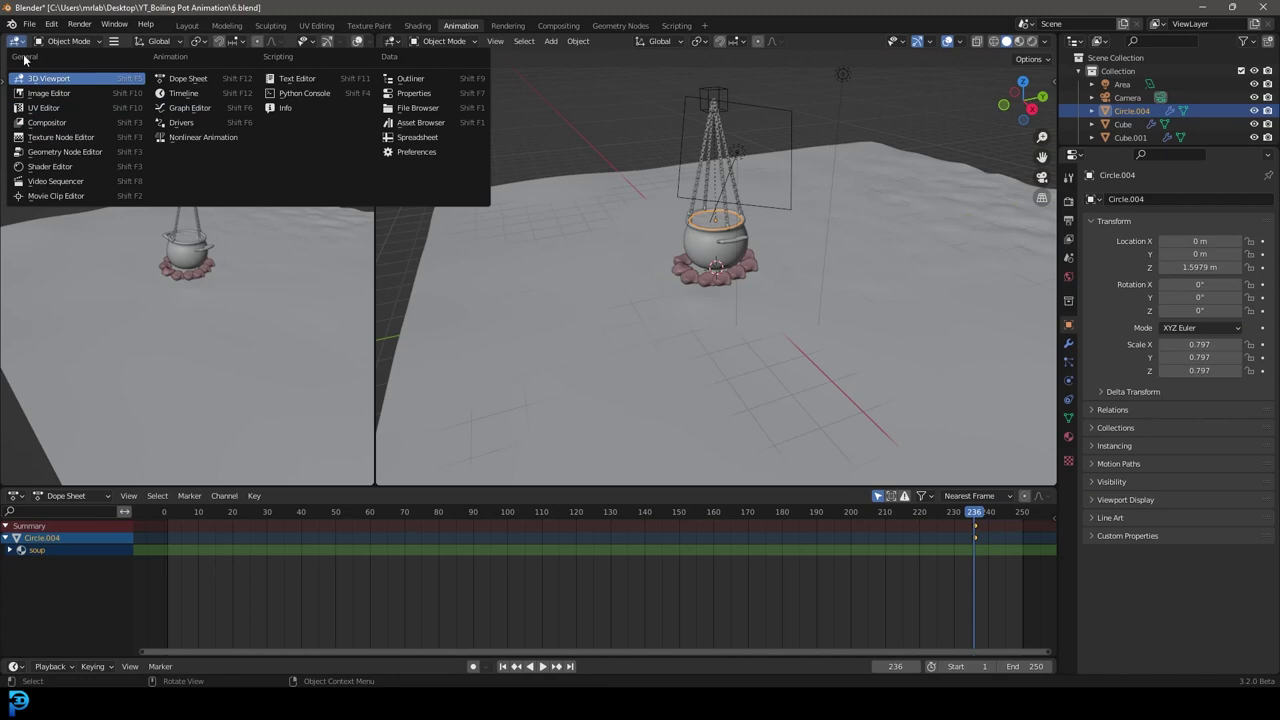
pyautogui.click(210, 109)
pyautogui.moveTo(268, 179); pyautogui.dragTo(294, 201, button='middle')
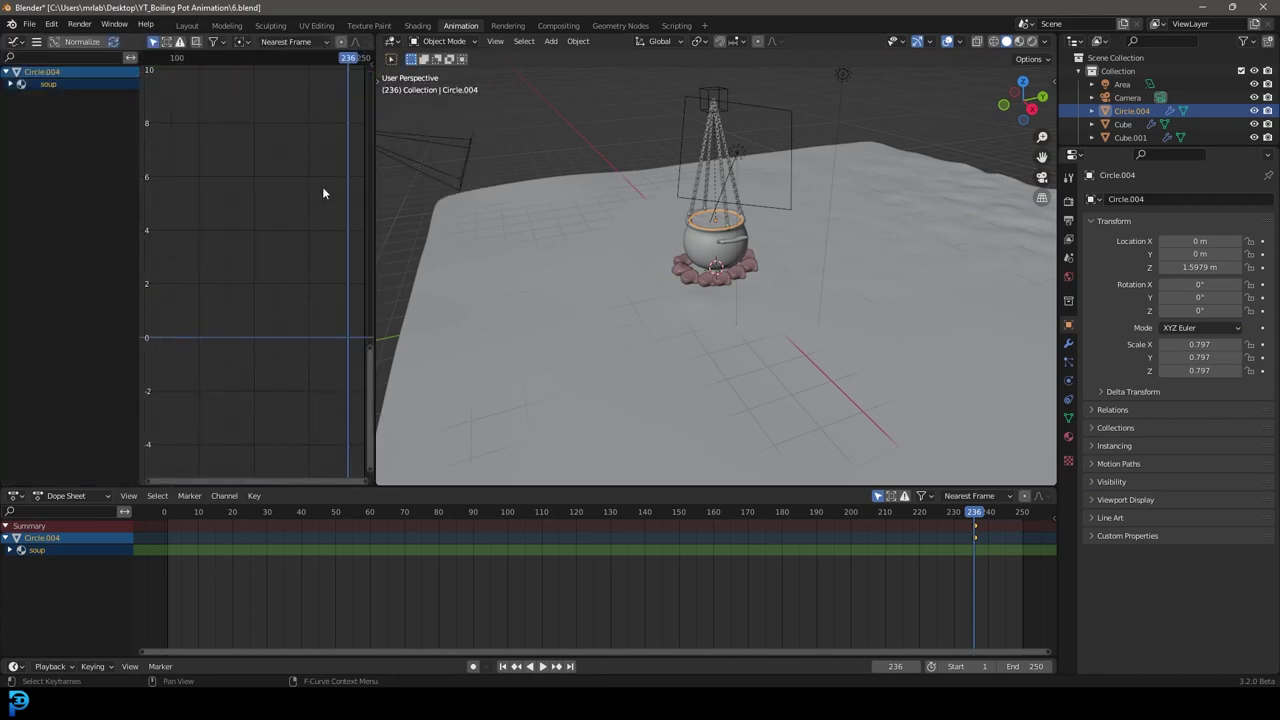
pyautogui.press('n')
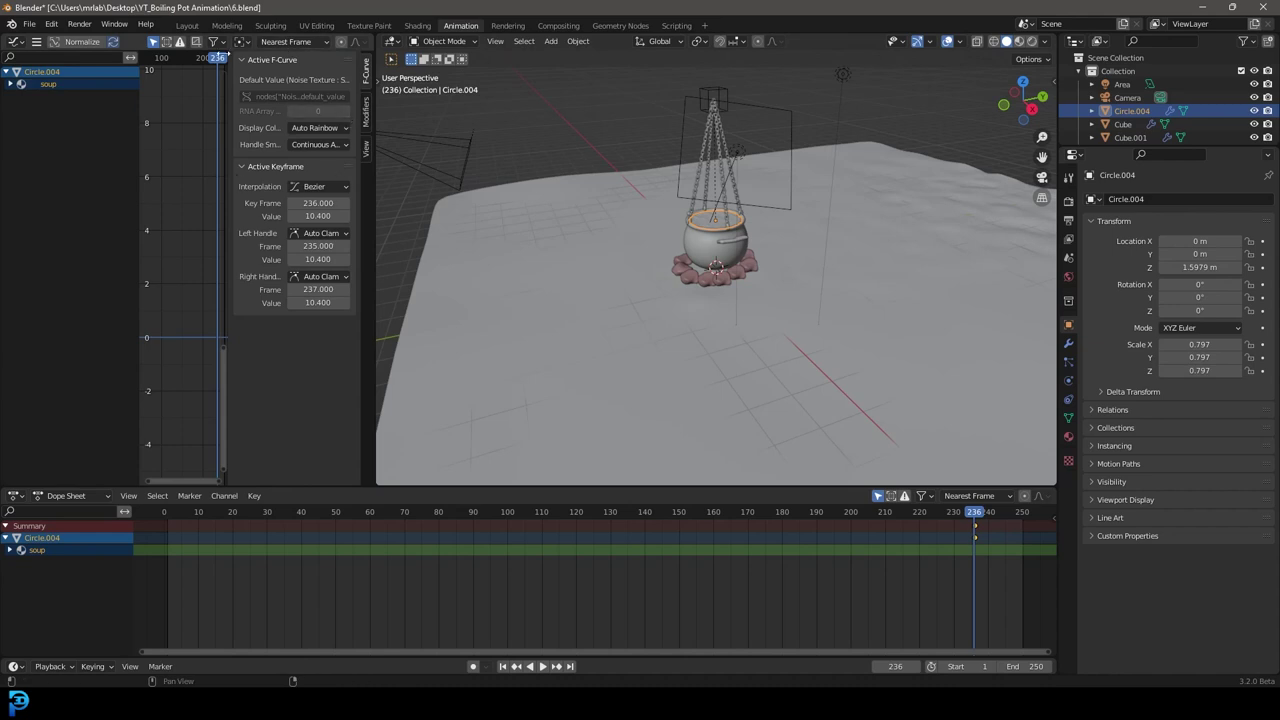
# Expand the soup material's animation channels and add a Noise modifier to the Noise Texture Scale curve.
pyautogui.scroll(2, 702, 223)
pyautogui.click(10, 84)
pyautogui.click(14, 96)
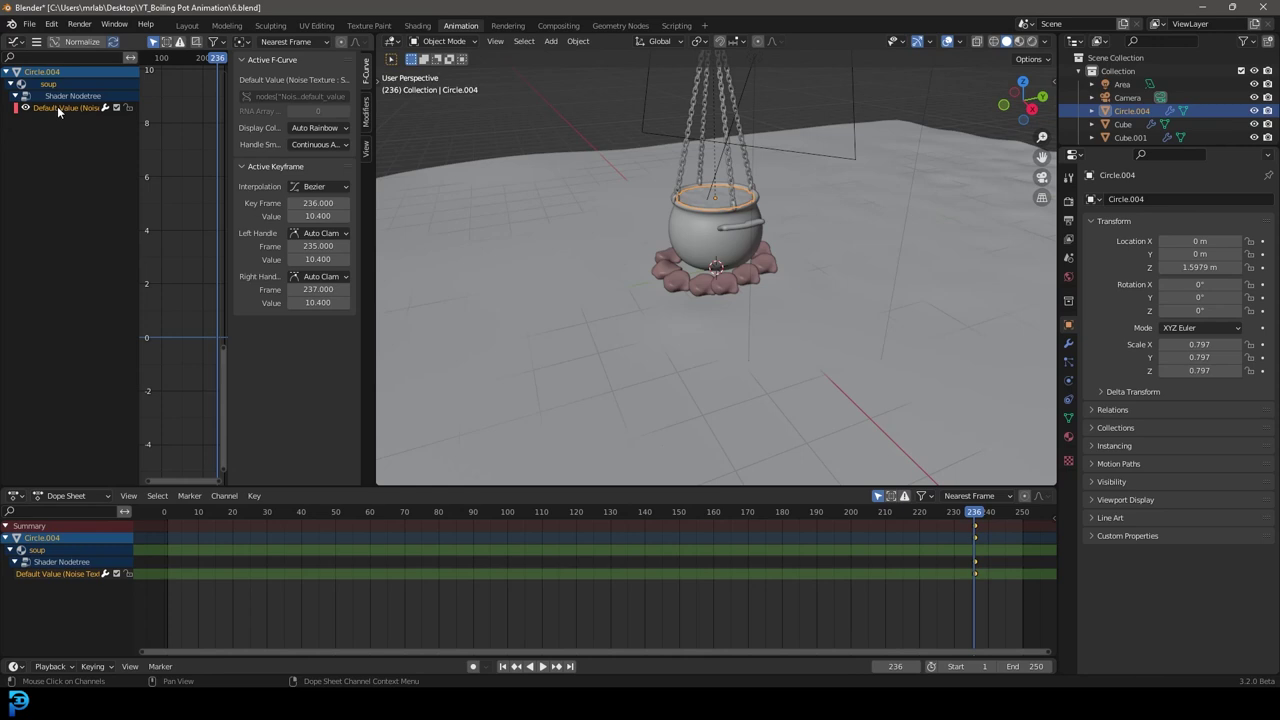
pyautogui.click(366, 112)
pyautogui.click(293, 61)
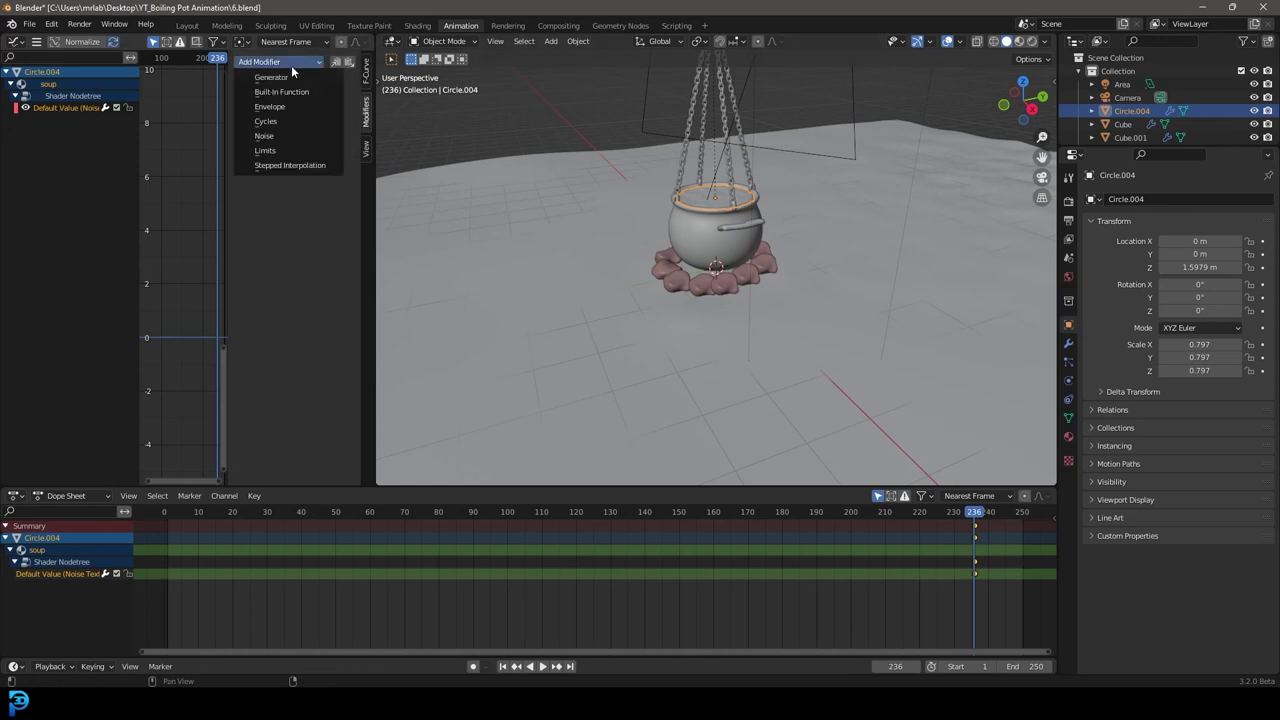
pyautogui.click(288, 132)
# Switch the 3D viewport to rendered shading and frame the soup surface seen from above.
pyautogui.scroll(5, 720, 145)
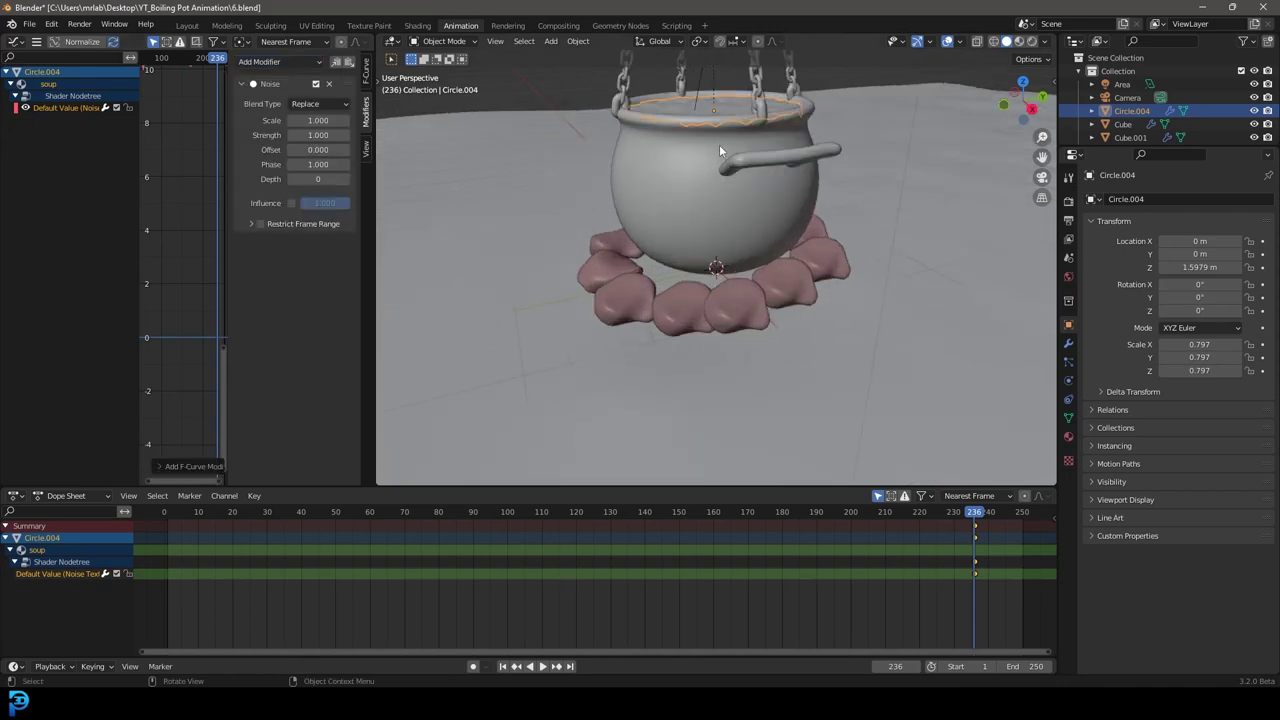
pyautogui.moveTo(720, 145); pyautogui.dragTo(749, 166, button='middle')
pyautogui.press('z')
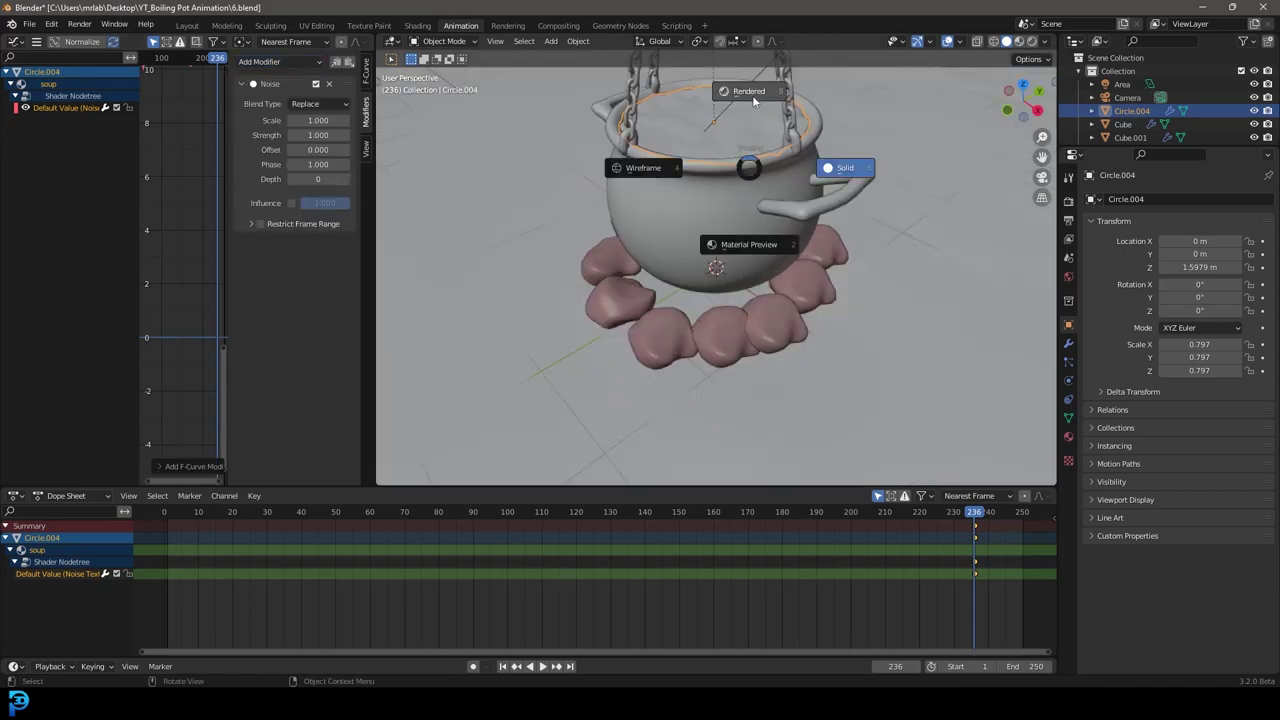
pyautogui.click(752, 92)
pyautogui.press('KP_Decimal')
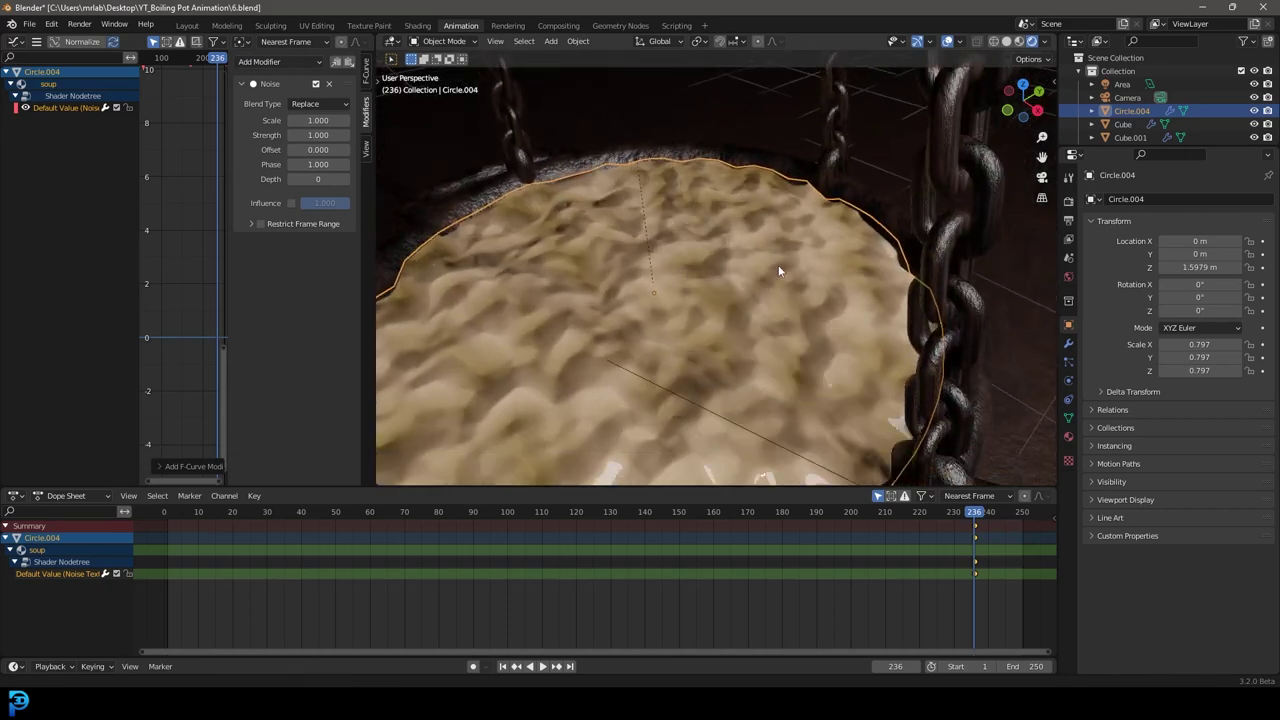
# Set the curve's Noise modifier to scale 23.5 and strength 7.5, and preview the soup during playback.
pyautogui.press('space')
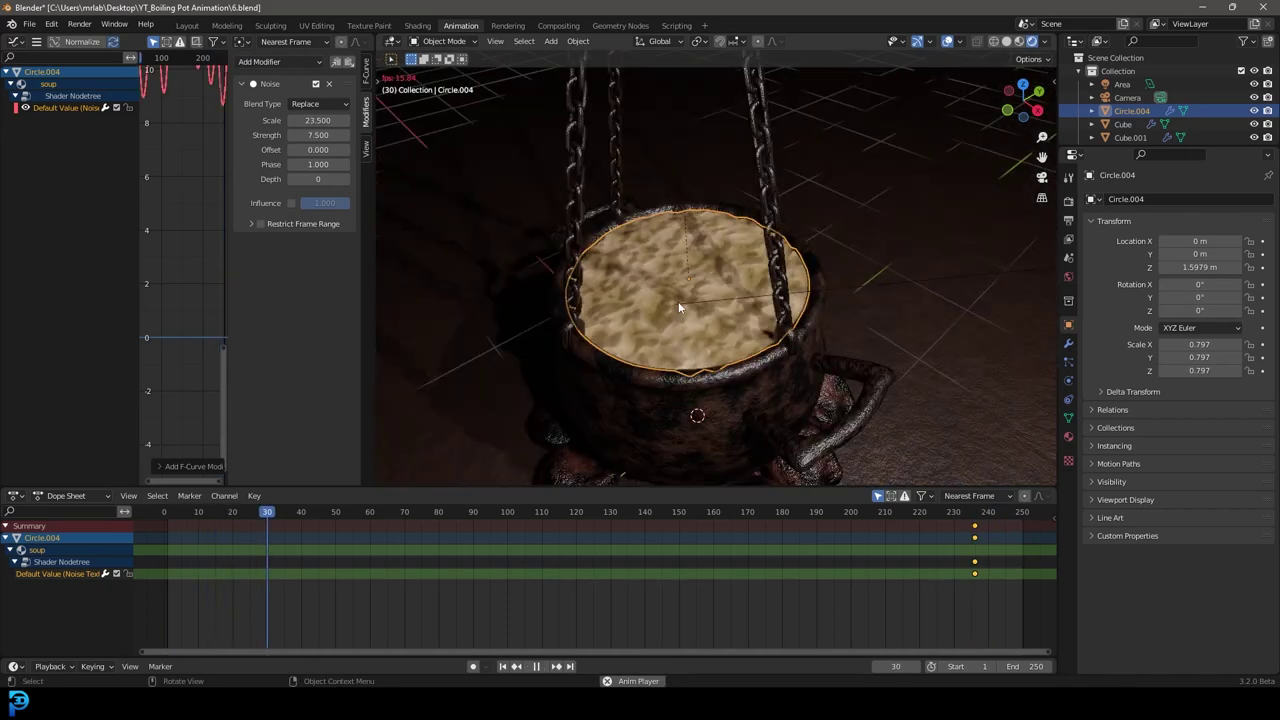
pyautogui.press('KP_Decimal')
pyautogui.press('space')
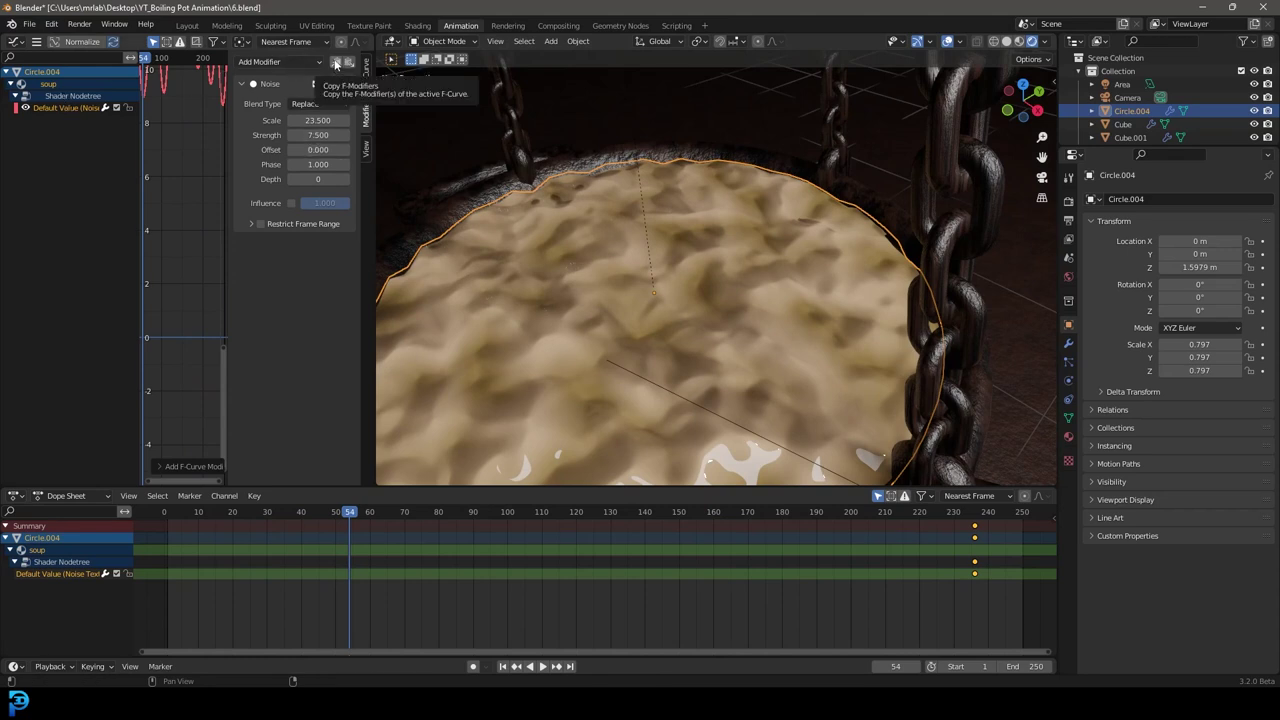
# Copy the curve's Noise modifier and move the keyframing from the soup Noise Texture's Scale to its Detail at frame 54.
pyautogui.click(336, 63)
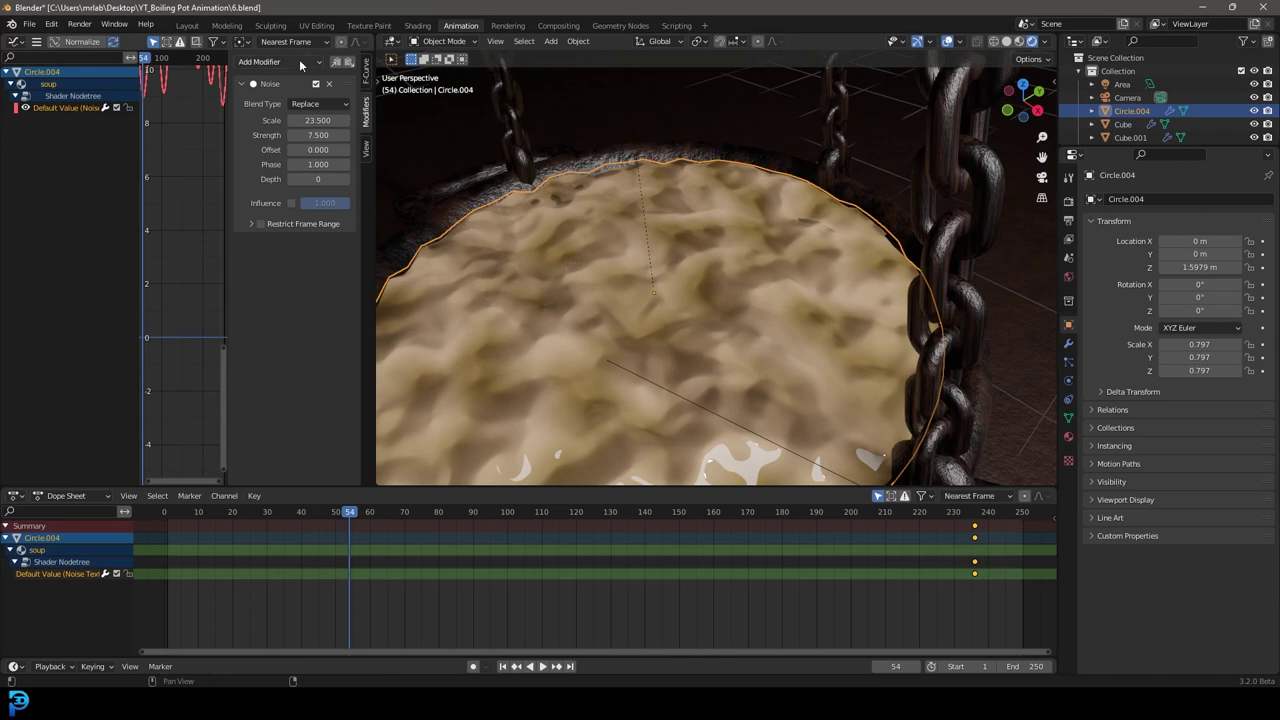
pyautogui.click(417, 25)
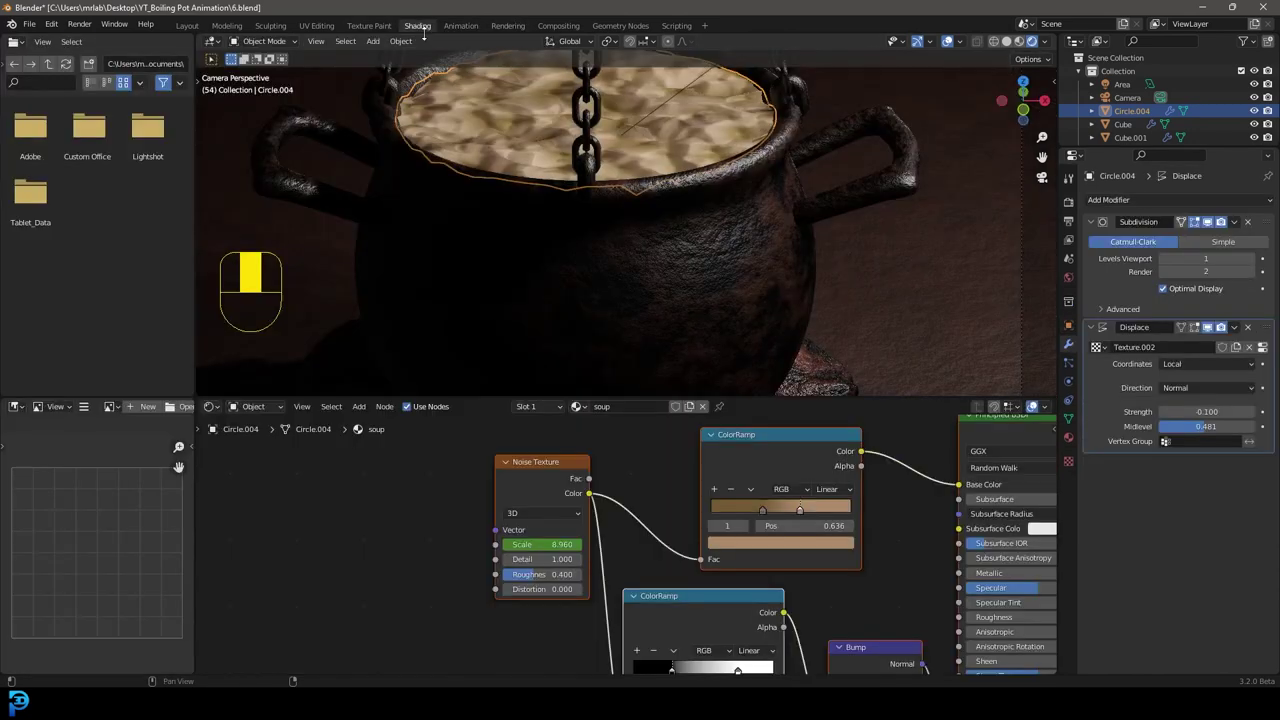
pyautogui.click(529, 559)
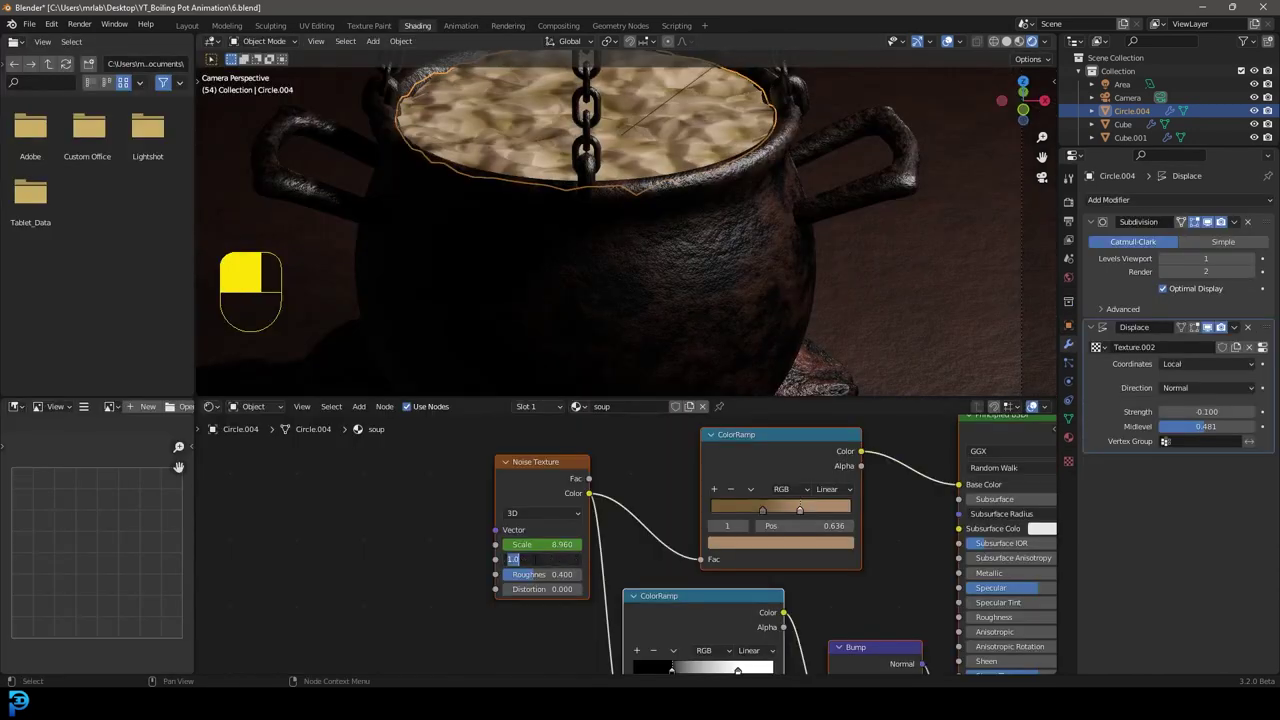
pyautogui.press('i')
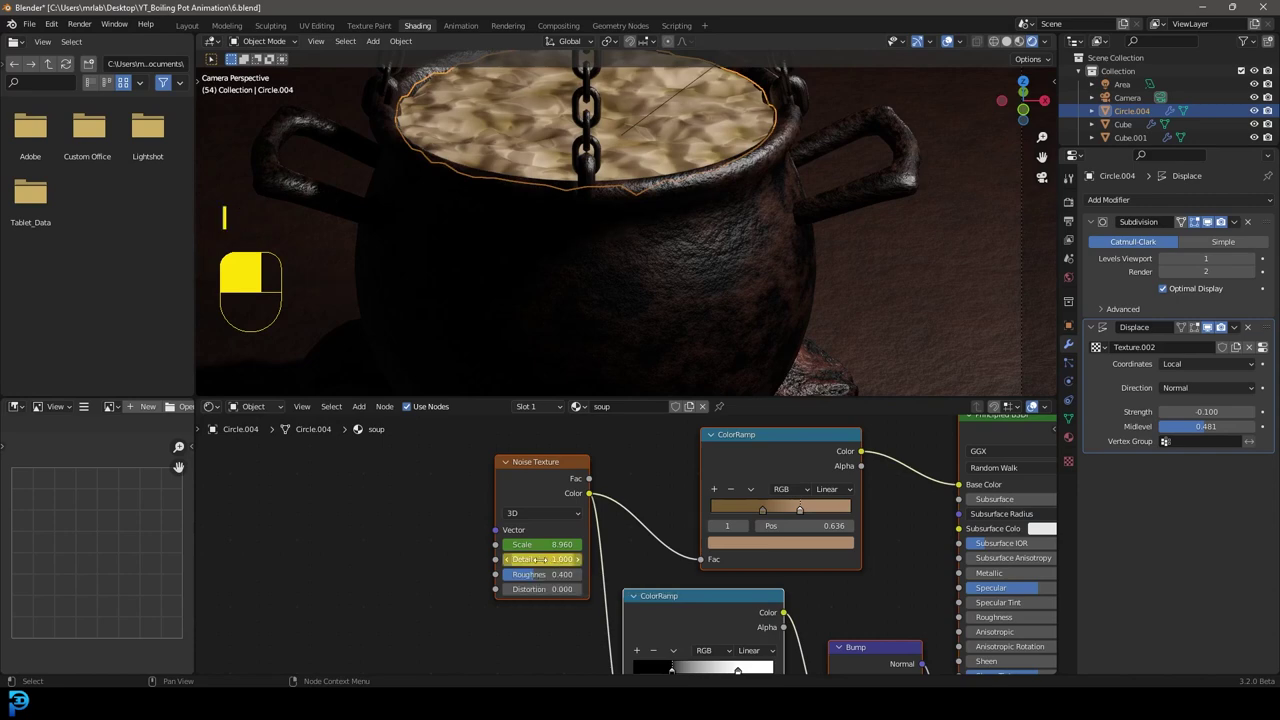
pyautogui.rightClick(535, 545)
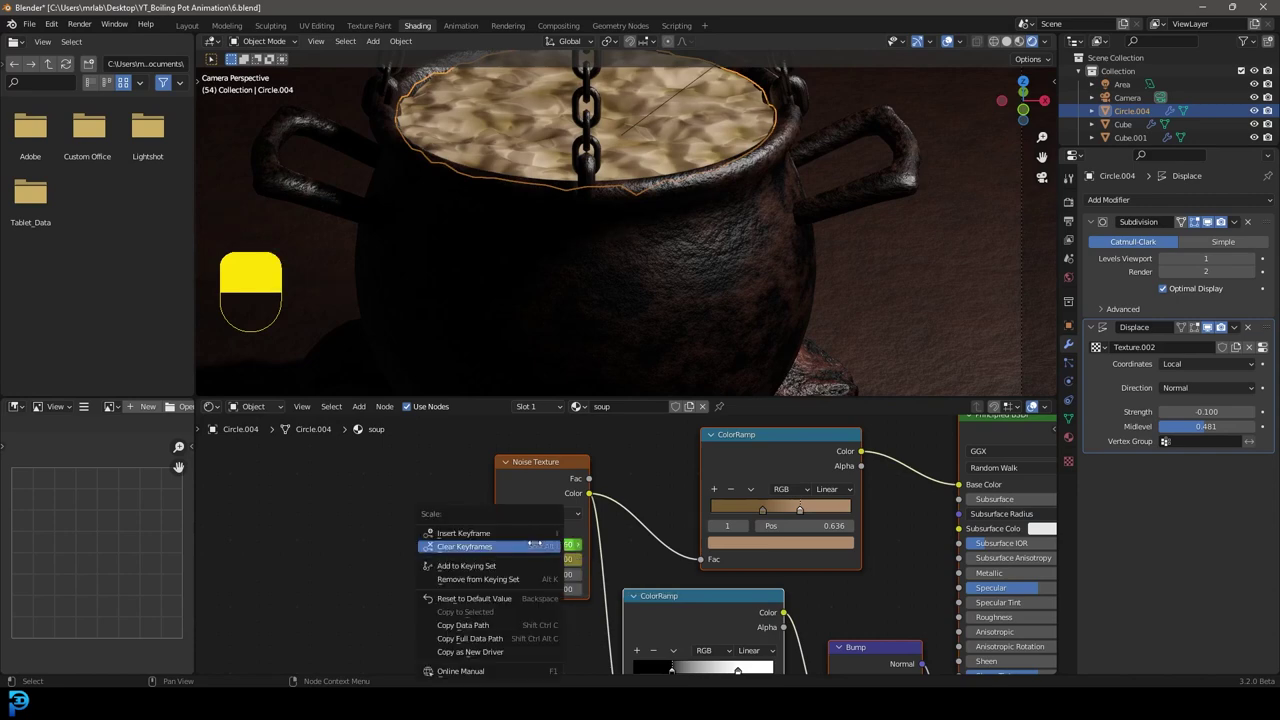
pyautogui.click(528, 546)
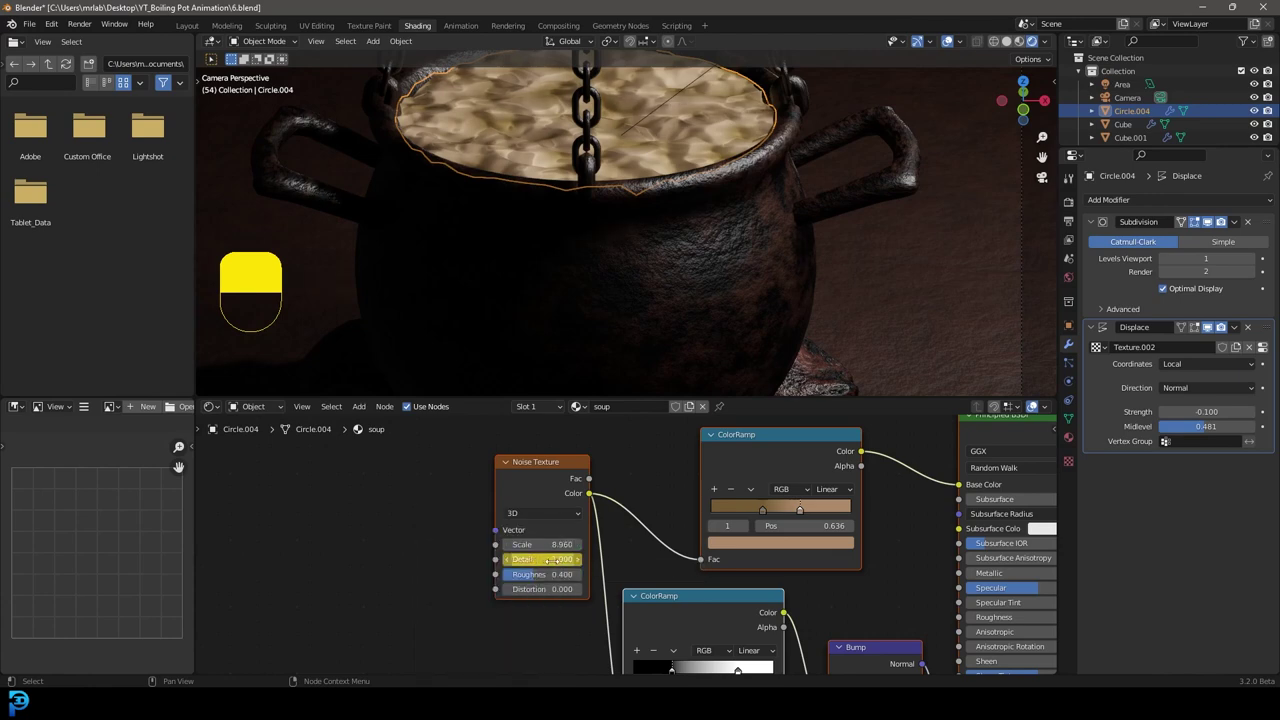
# Paste the copied Noise modifier onto the Noise Texture's Detail curve and play back the soup animation.
pyautogui.click(460, 26)
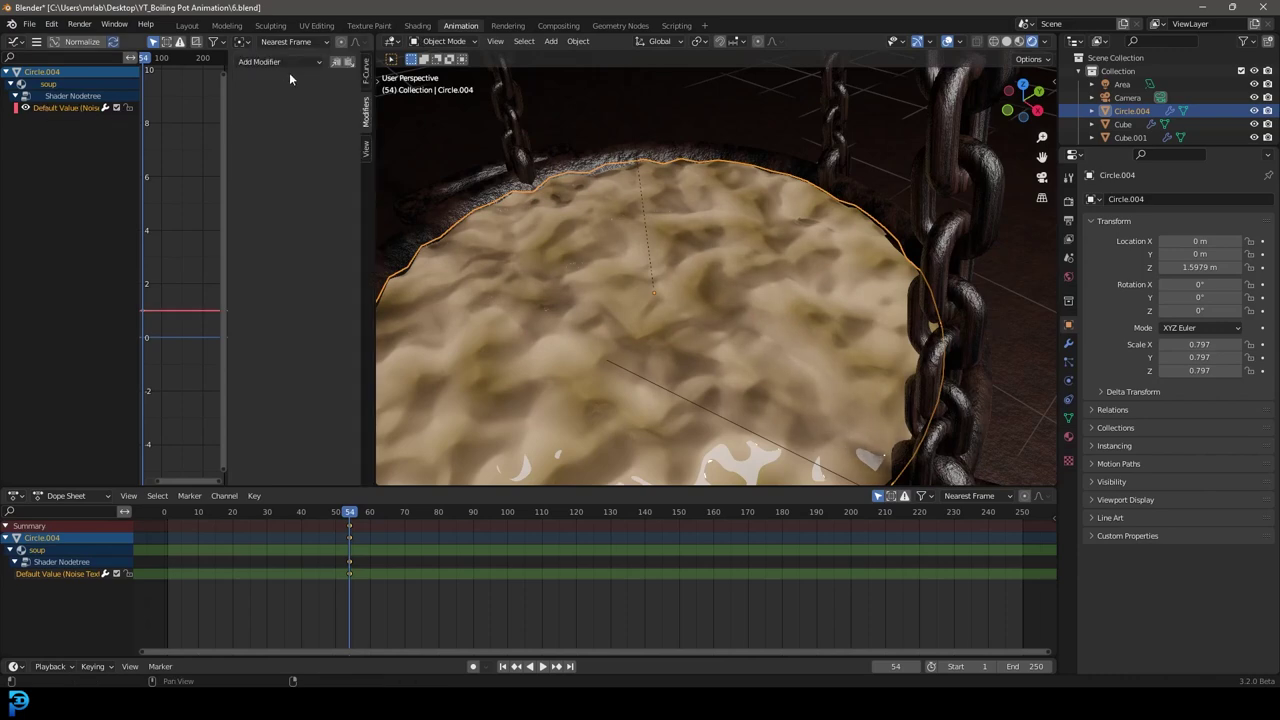
pyautogui.click(349, 61)
pyautogui.scroll(-5, 677, 298)
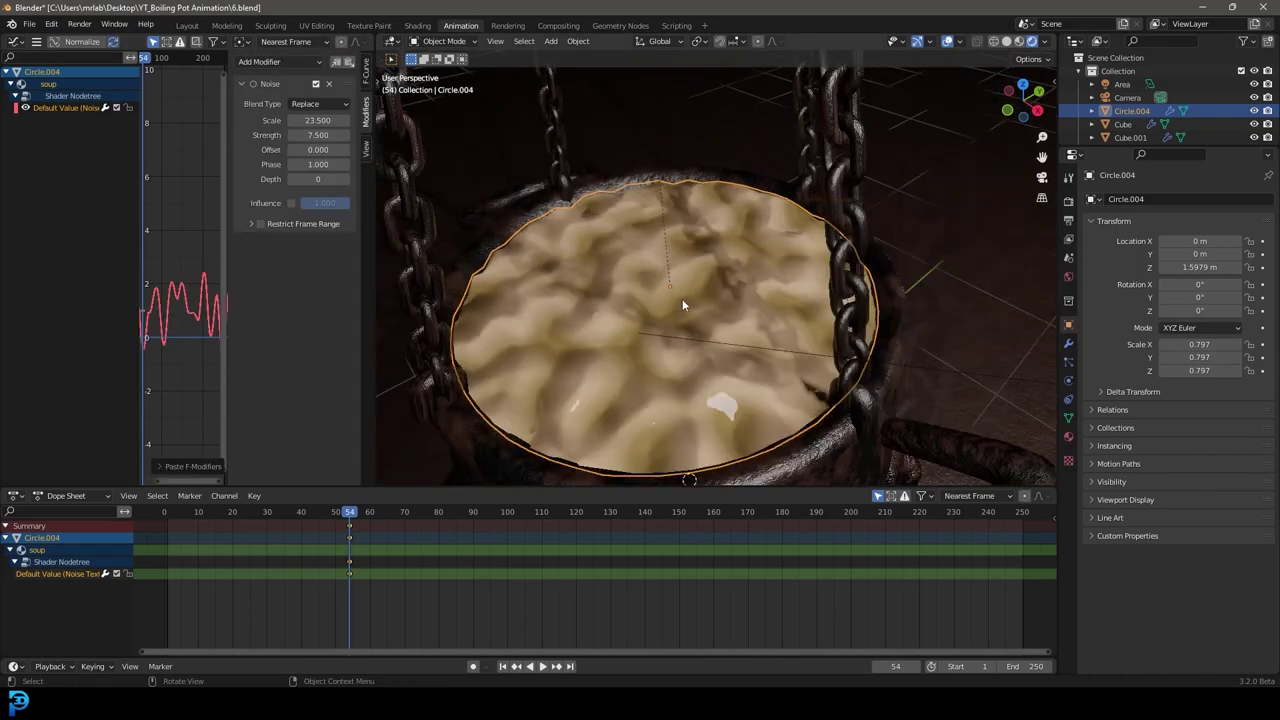
pyautogui.press('space')
pyautogui.scroll(5, 724, 294)
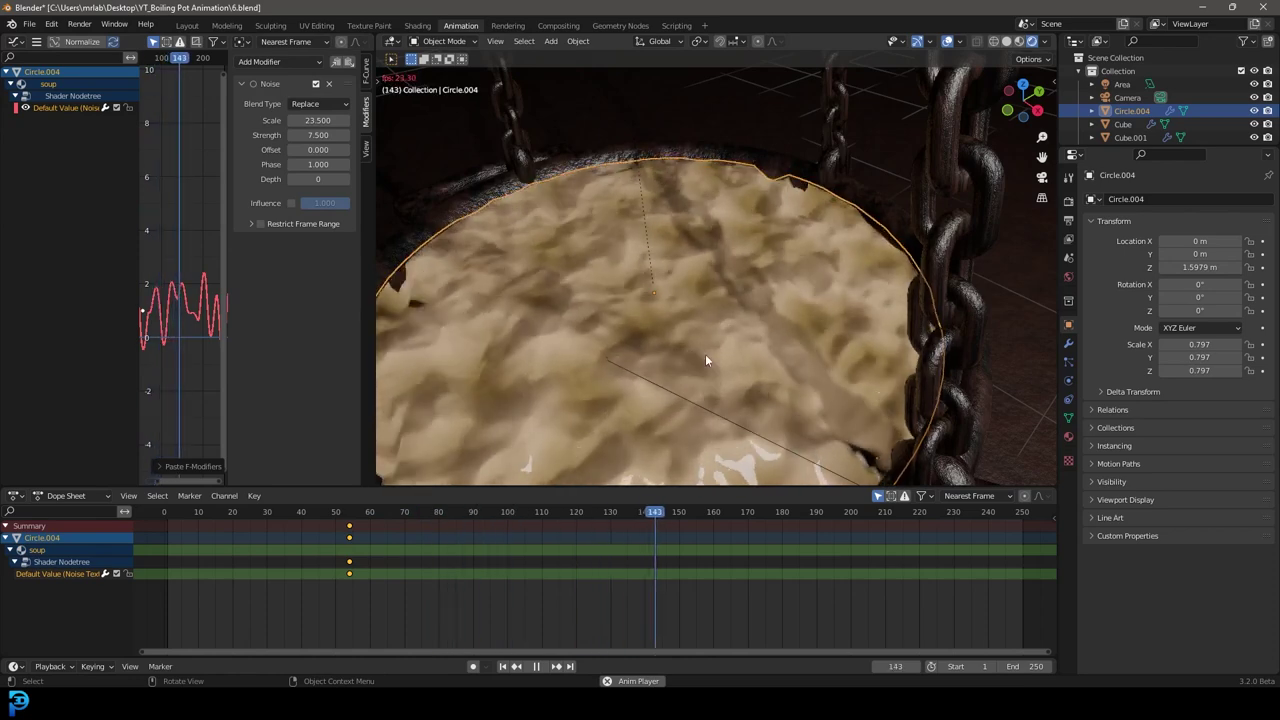
pyautogui.scroll(-5, 702, 356)
pyautogui.hotkey('alt', 'a')
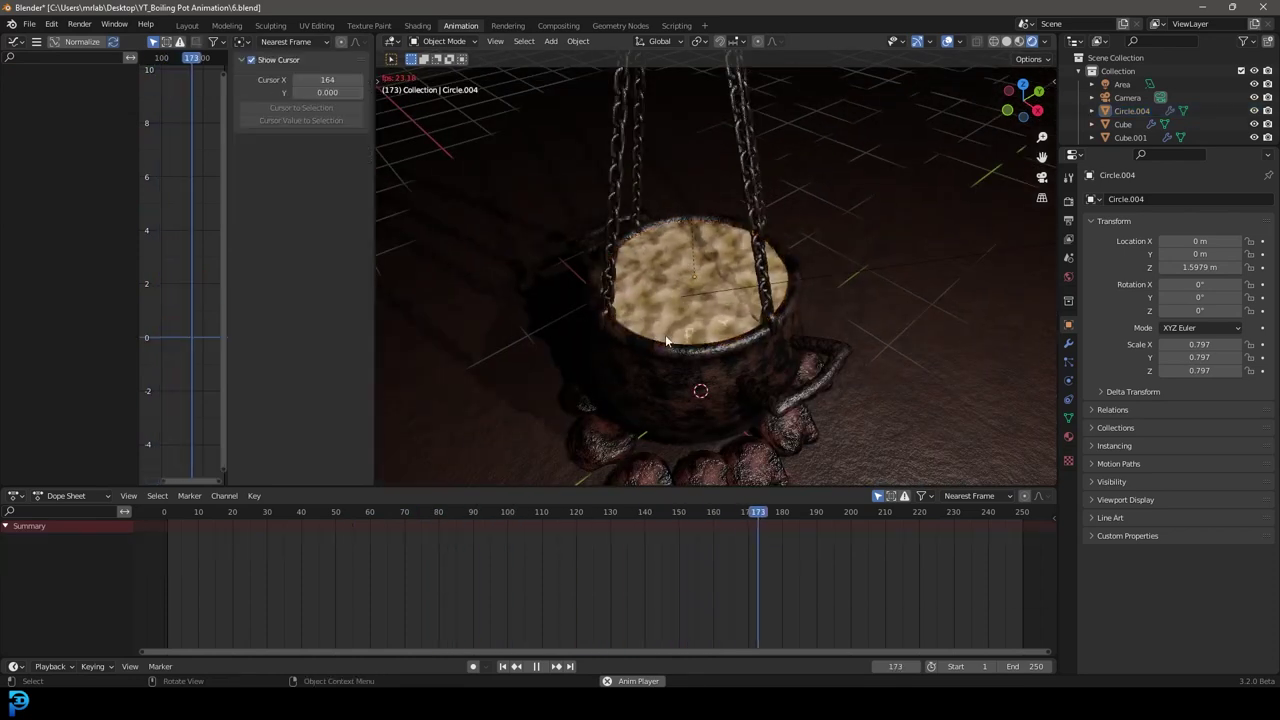
pyautogui.press('space')
# Reselect the soup and set the Detail curve's Noise modifier to scale 33.4 and strength 16.5.
pyautogui.click(652, 282)
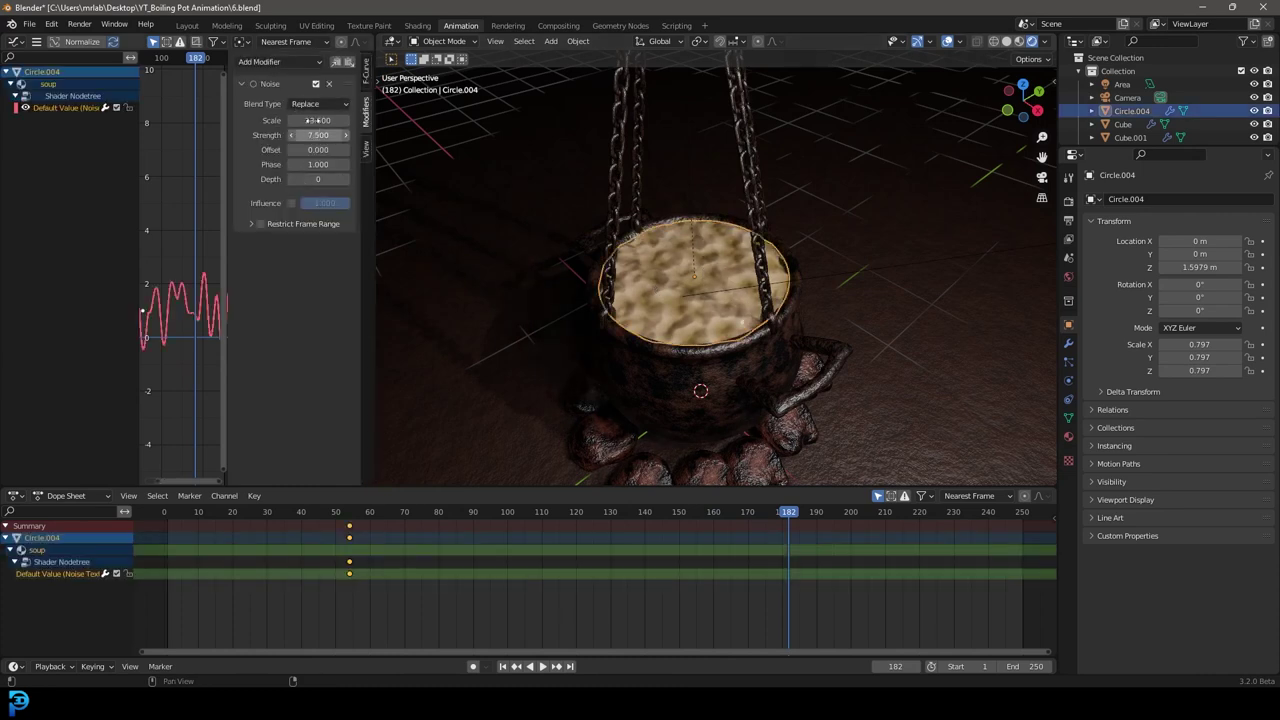
pyautogui.moveTo(315, 121); pyautogui.dragTo(362, 136)
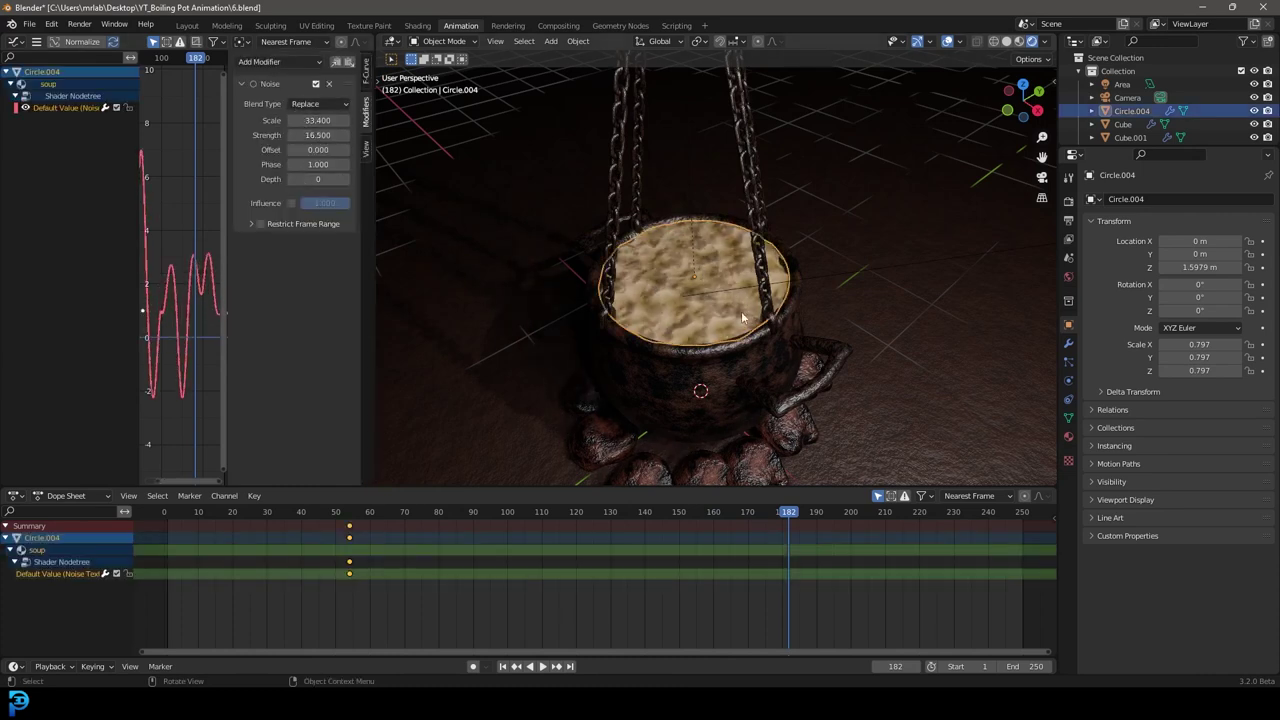
# Play back the soup animation and examine the moving surface up close.
pyautogui.press('space')
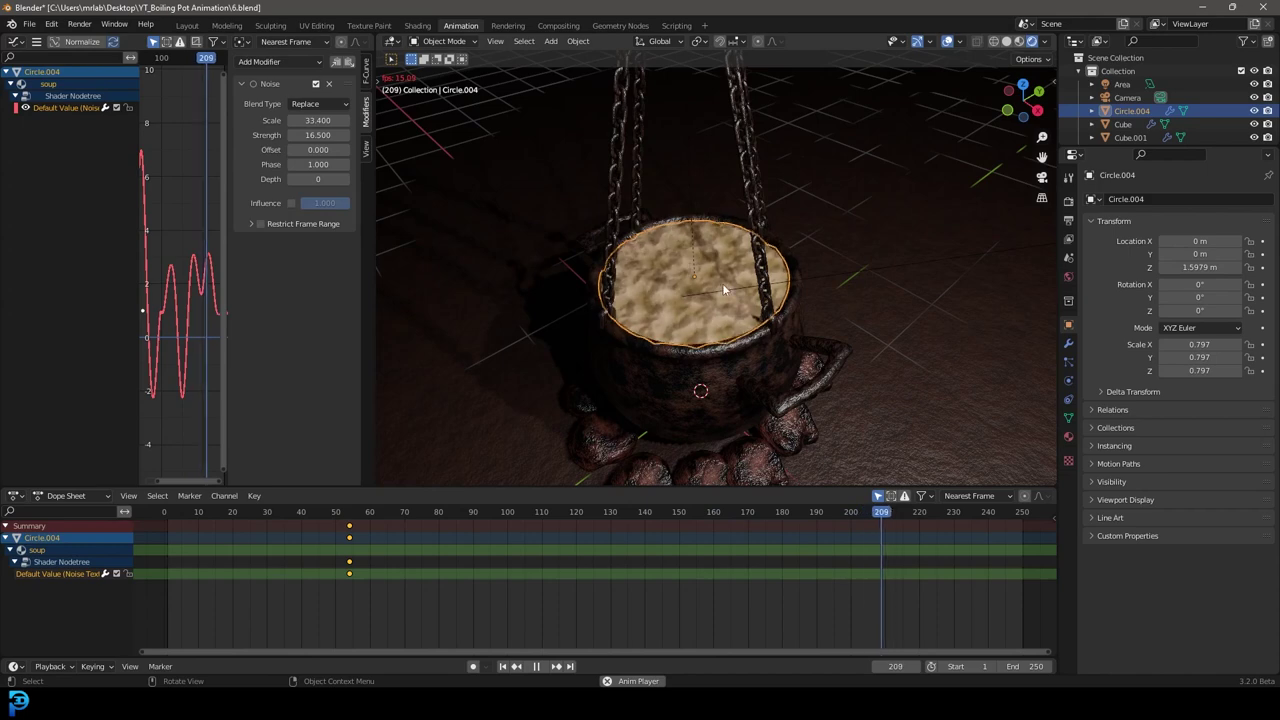
pyautogui.scroll(5, 728, 290)
pyautogui.hotkey('alt', 'a')
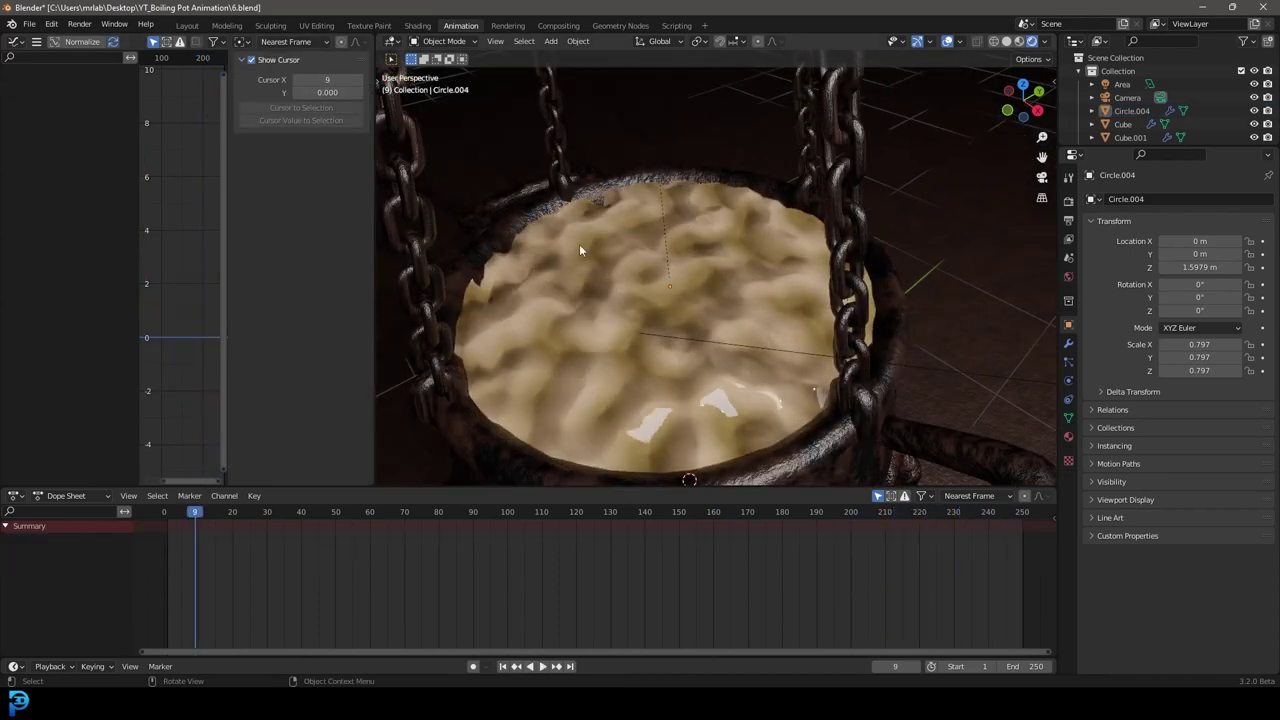
# In the Layout workspace, add a point light and place it beside the pot, about 1.41 m along X and 0.56 m up.
pyautogui.click(187, 25)
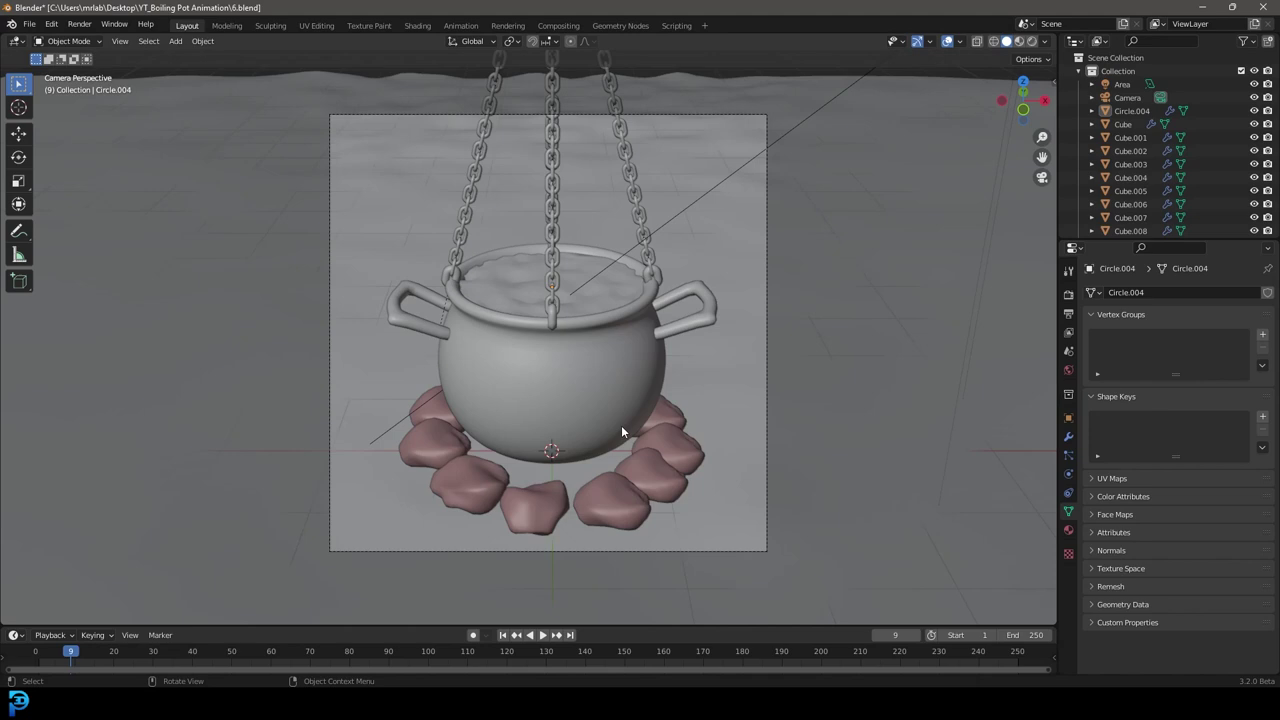
pyautogui.hotkey('shift', 'a')
pyautogui.moveTo(562, 554)
pyautogui.click(686, 550)
pyautogui.press('g')
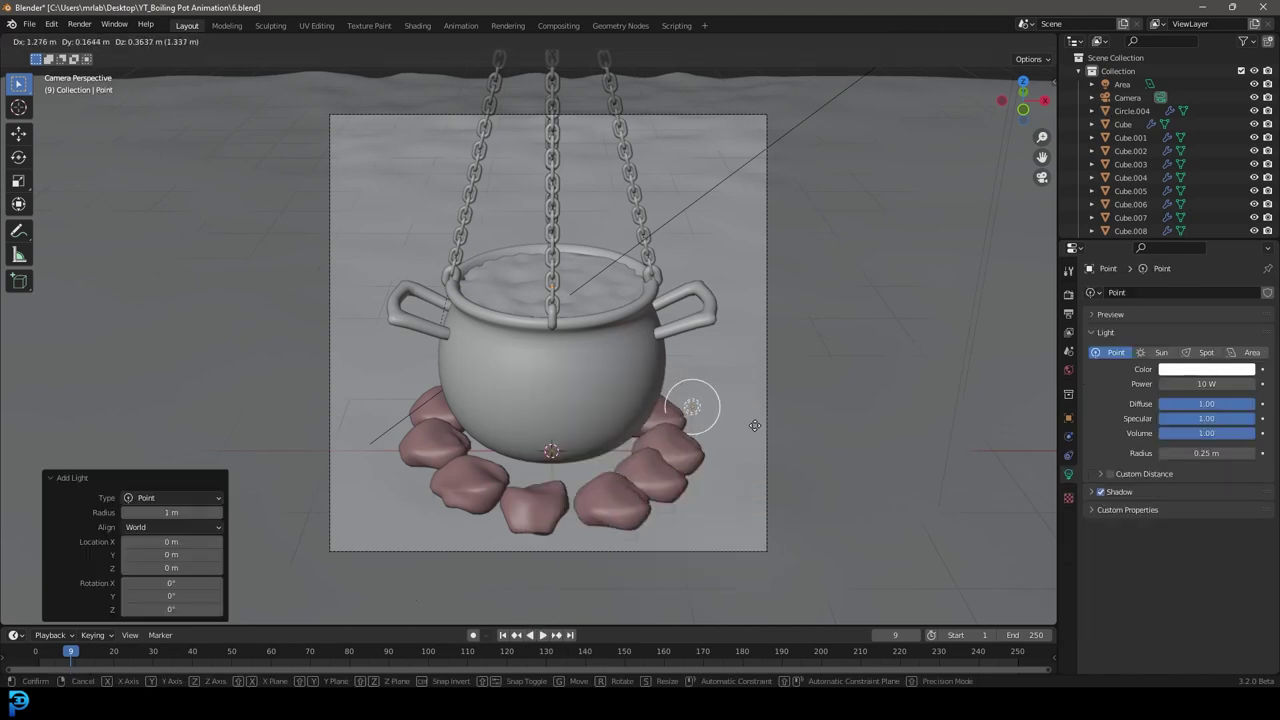
pyautogui.click(757, 406)
# Set the point light's colour to orange-red and its power to 44.7 W.
pyautogui.click(1205, 369)
pyautogui.click(1172, 269)
pyautogui.moveTo(1172, 269); pyautogui.dragTo(1178, 275)
pyautogui.moveTo(1184, 386); pyautogui.dragTo(1256, 384)
# Move the point light underneath the pot inside the ring of rocks in rendered shading, and enable Bloom.
pyautogui.scroll(1, 713, 401)
pyautogui.press('z')
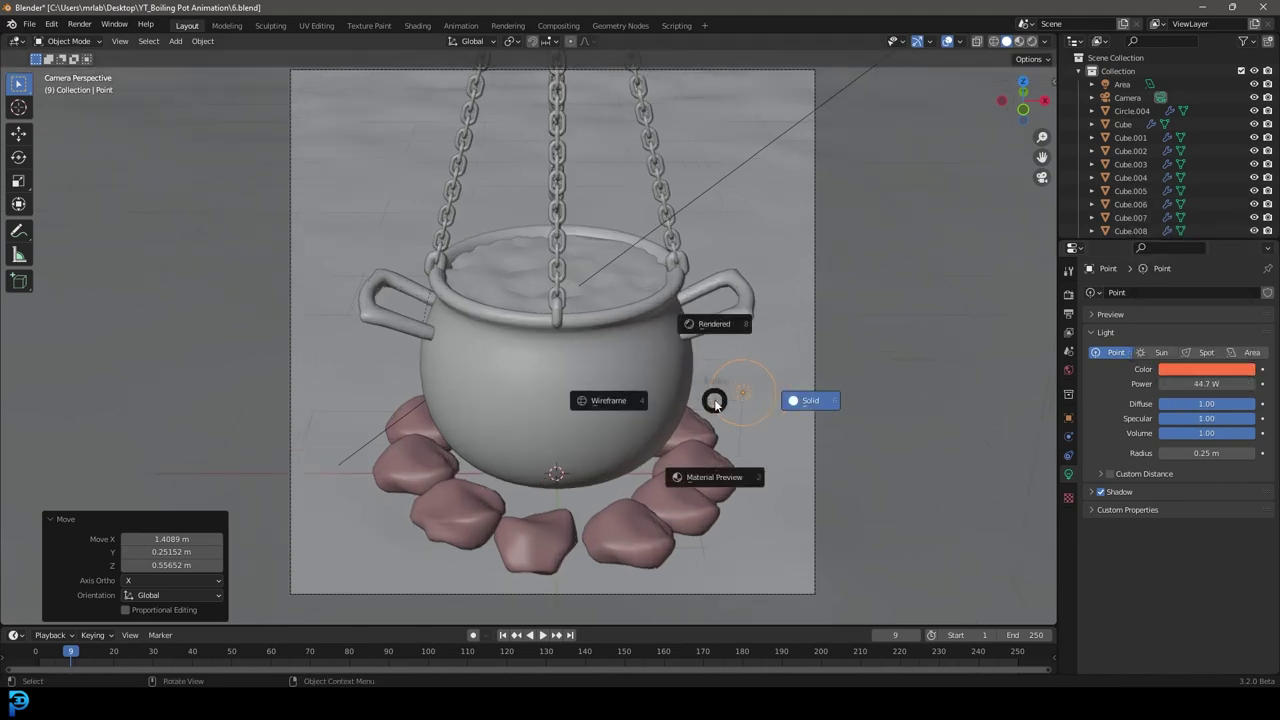
pyautogui.click(721, 330)
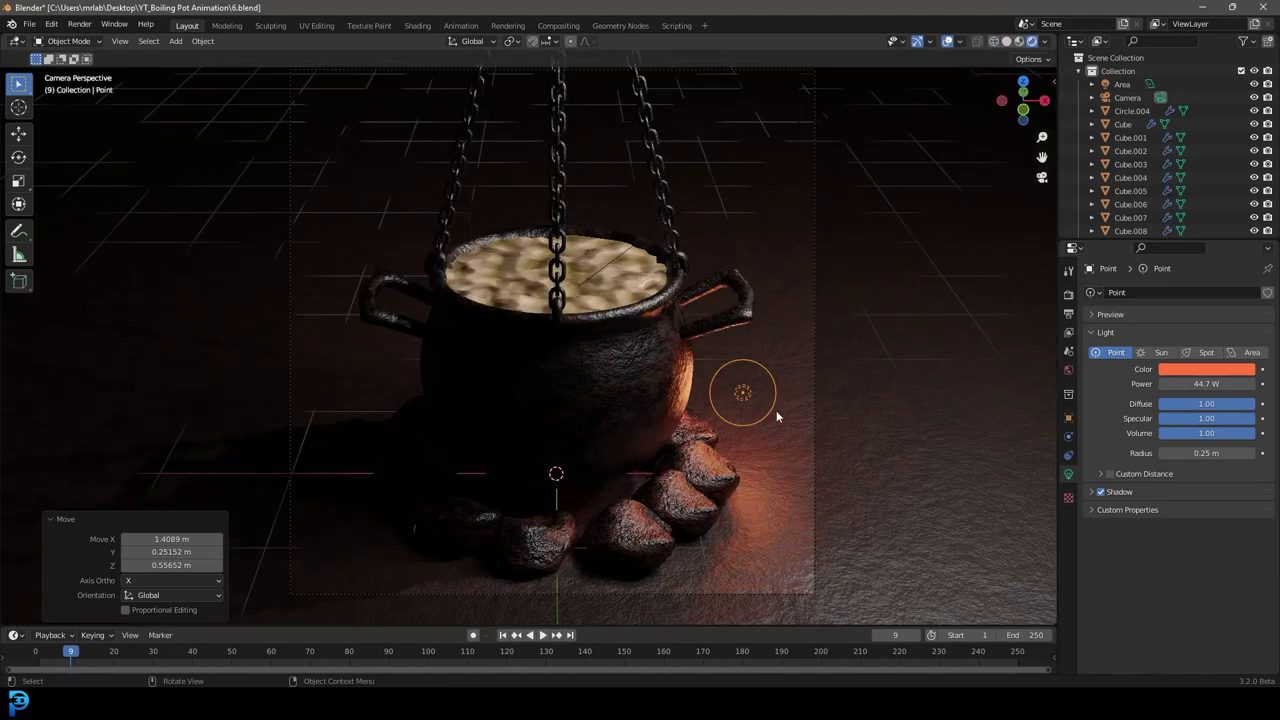
pyautogui.press('g')
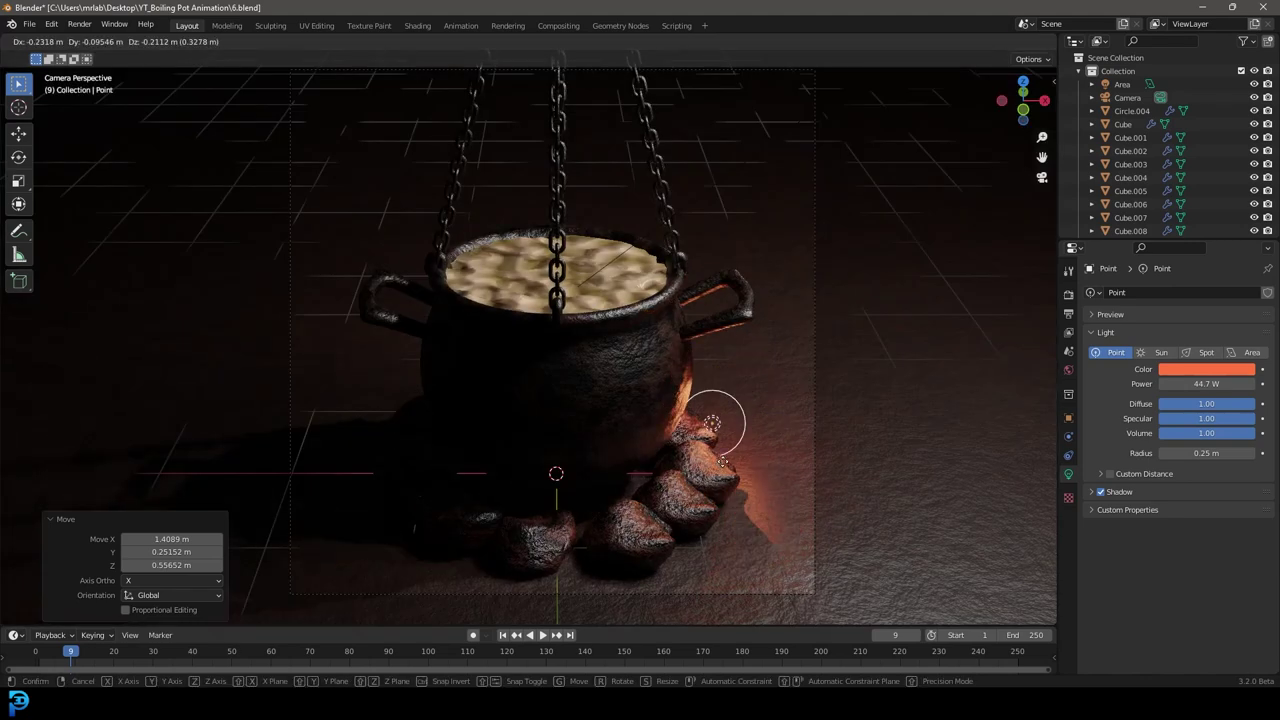
pyautogui.press('Return')
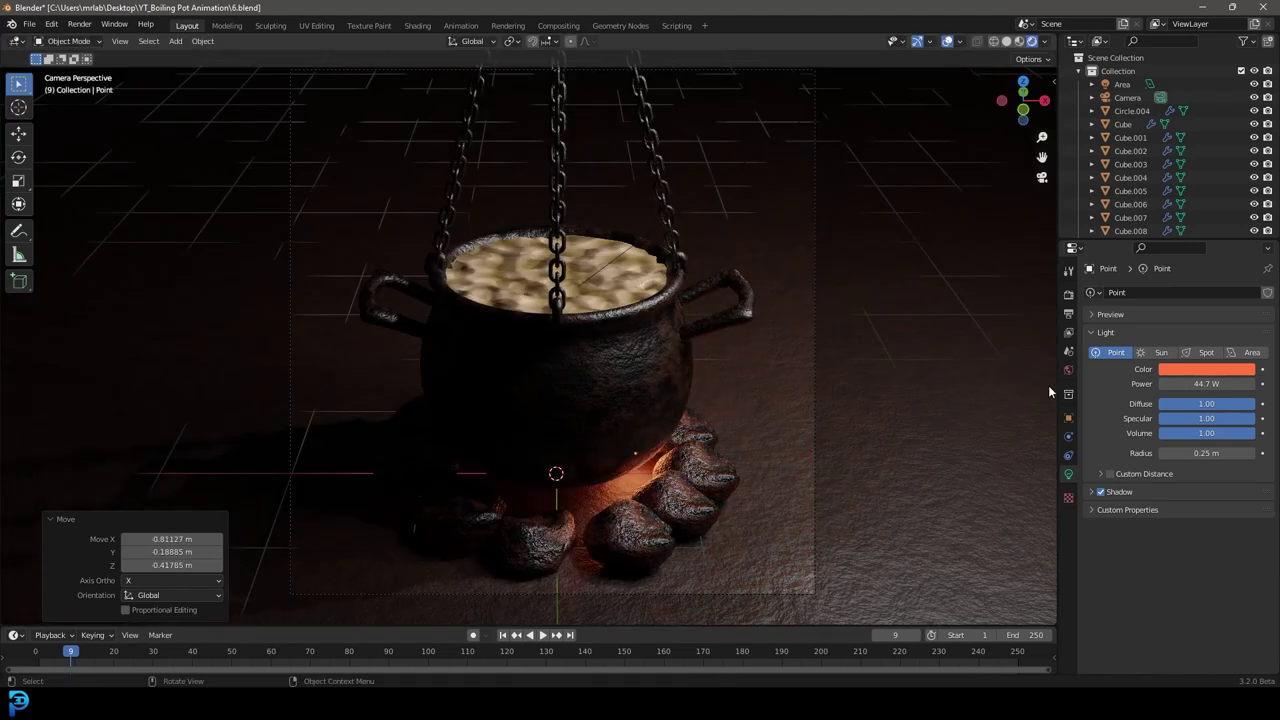
pyautogui.click(1068, 295)
pyautogui.click(1104, 405)
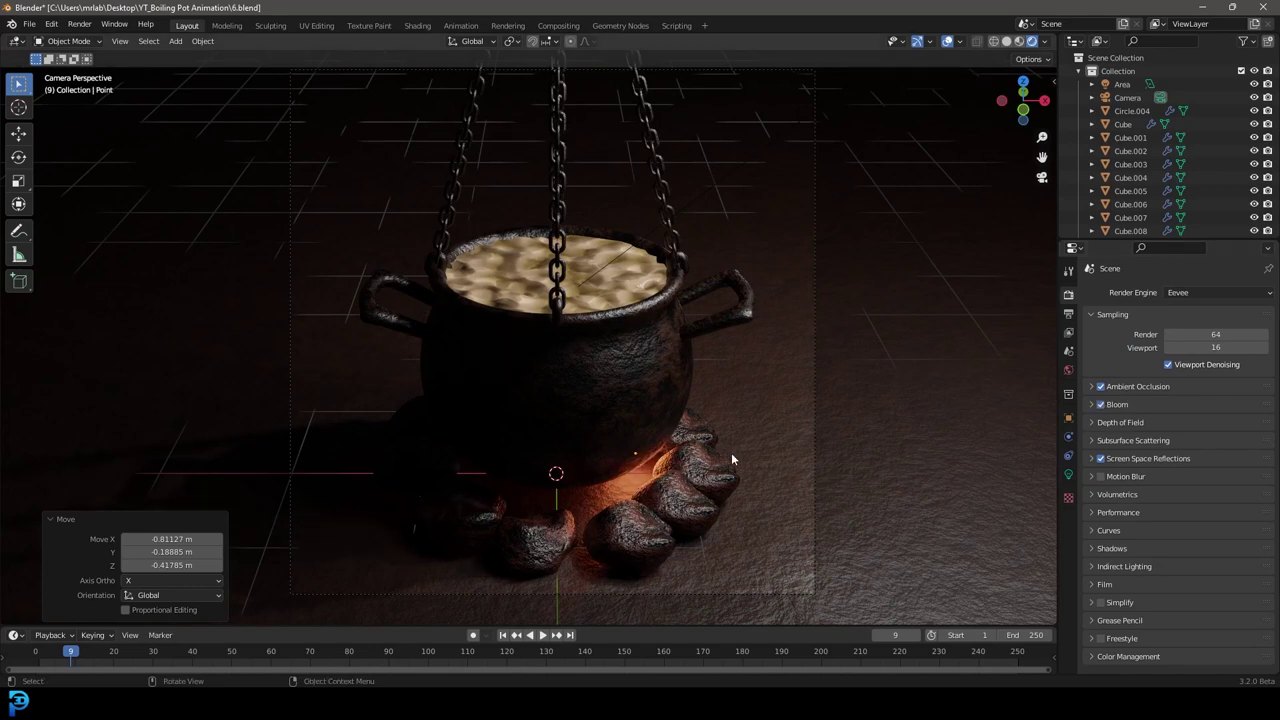
# Duplicate the fire light twice, spreading the copies beneath the pot with offsets of about -0.54 m in Y and -1.03 m in X.
pyautogui.press('KP_3')
pyautogui.scroll(4, 734, 452)
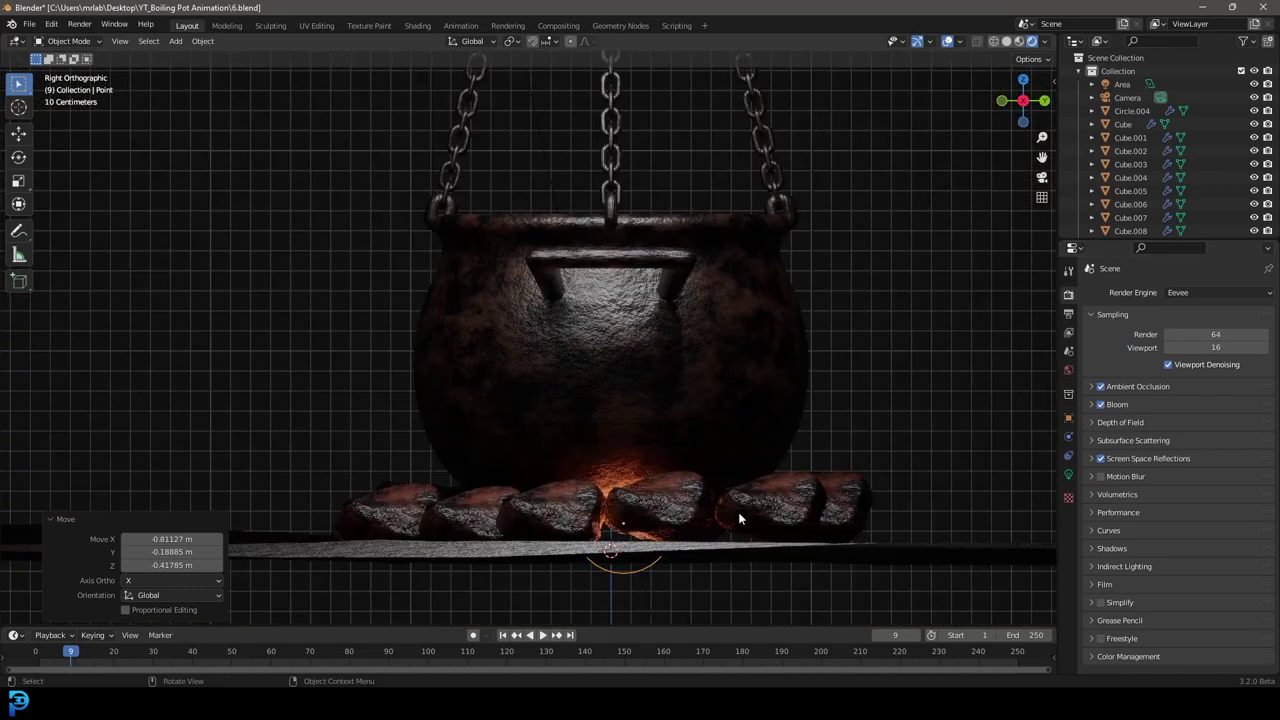
pyautogui.hotkey('shift', 'd')
pyautogui.click(625, 497)
pyautogui.moveTo(625, 497); pyautogui.dragTo(715, 520, button='middle')
pyautogui.hotkey('shift', 'd')
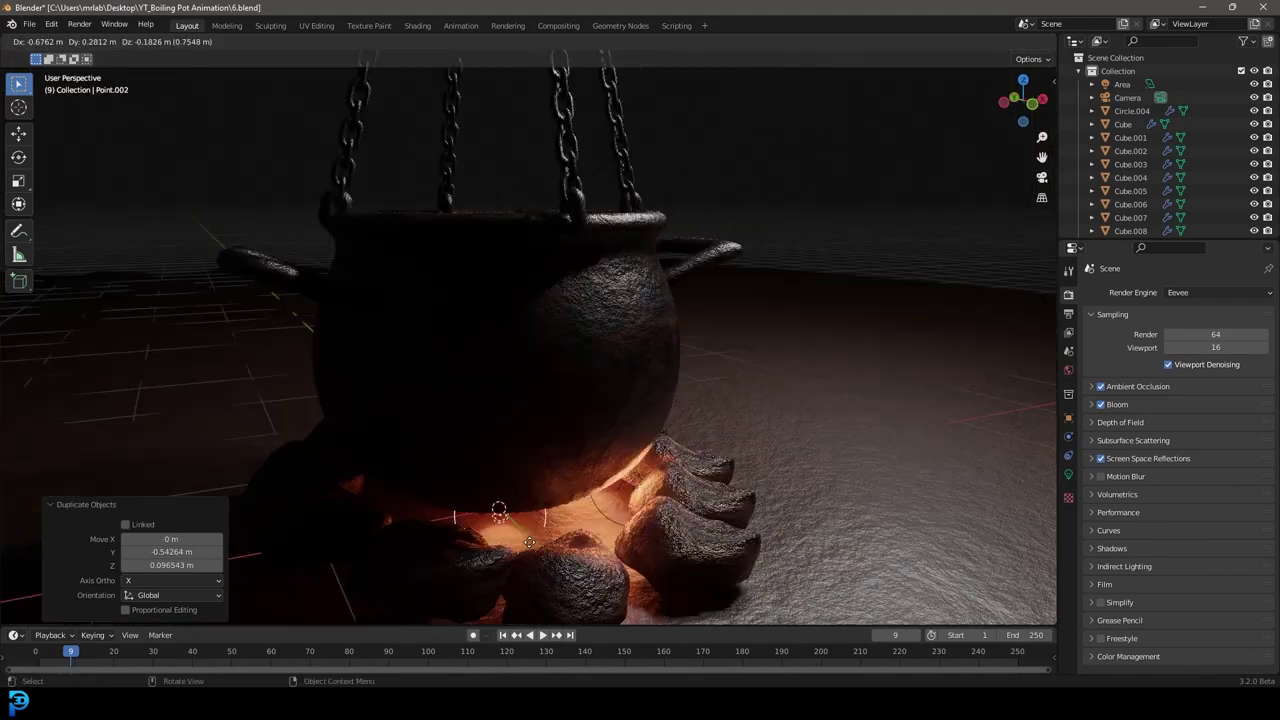
pyautogui.click(436, 518)
# Duplicate a fire light once more and position the copy above and behind the pot's left handle as seen from the camera.
pyautogui.scroll(-6, 425, 500)
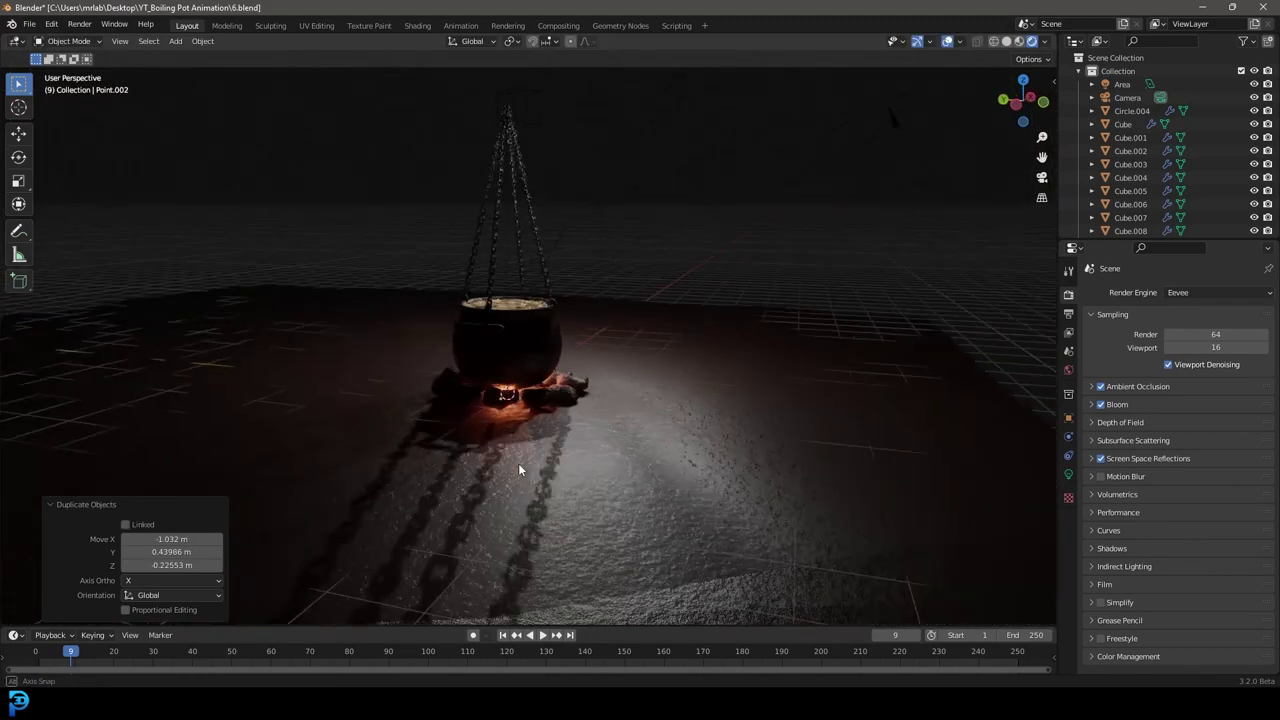
pyautogui.hotkey('shift', 'd')
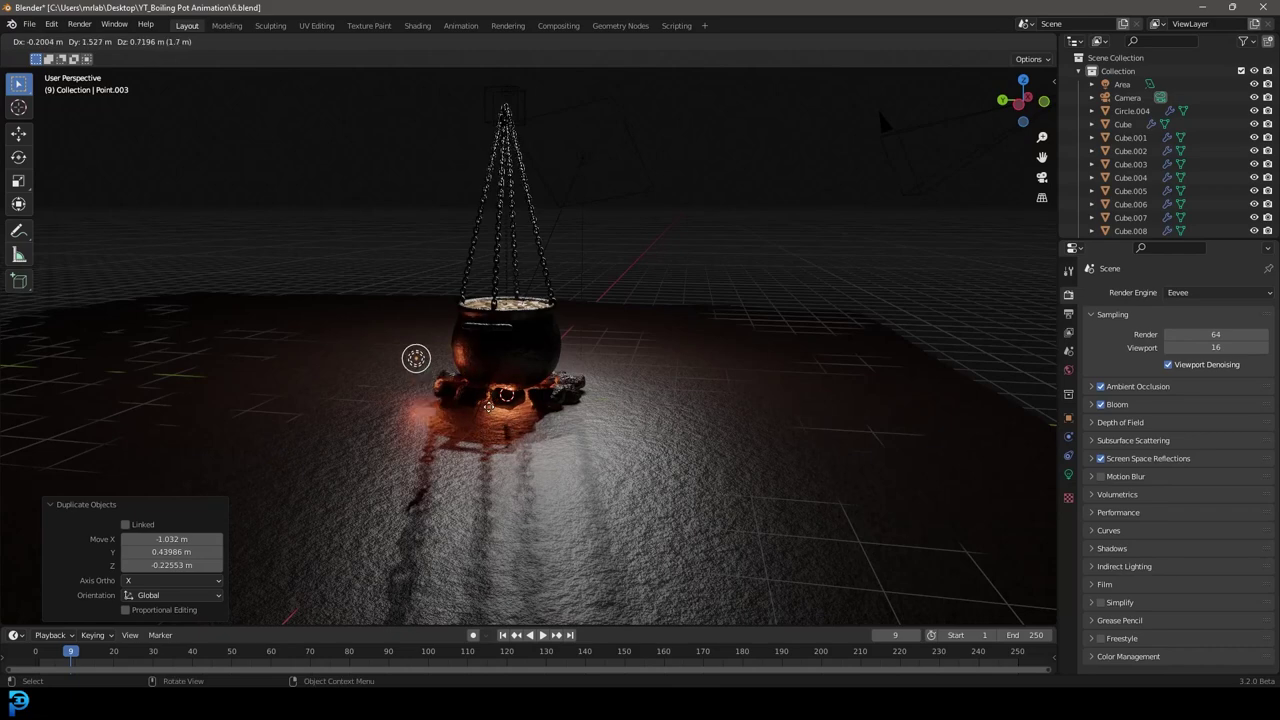
pyautogui.click(487, 399)
pyautogui.press('KP_0')
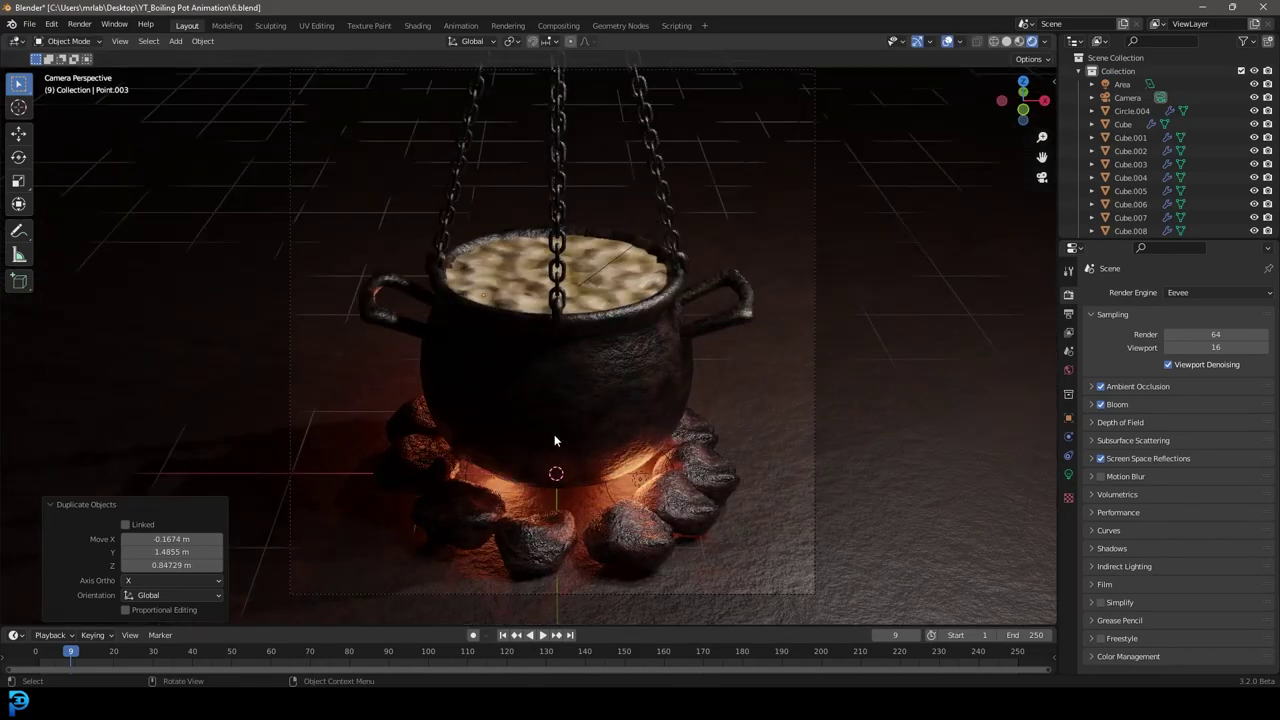
pyautogui.press('g')
pyautogui.click(490, 363)
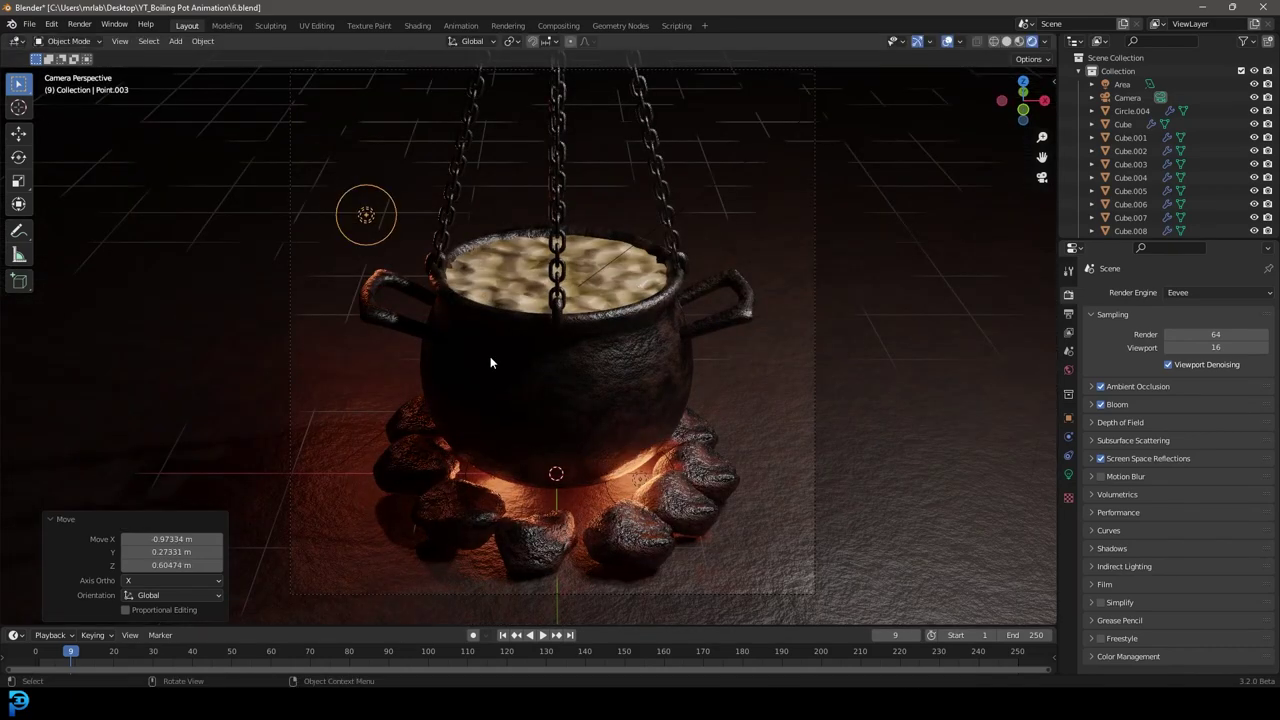
# Set the raised light's radius to 0.77 m and duplicate it about 2.68 m along X to the pot's opposite side.
pyautogui.click(1069, 474)
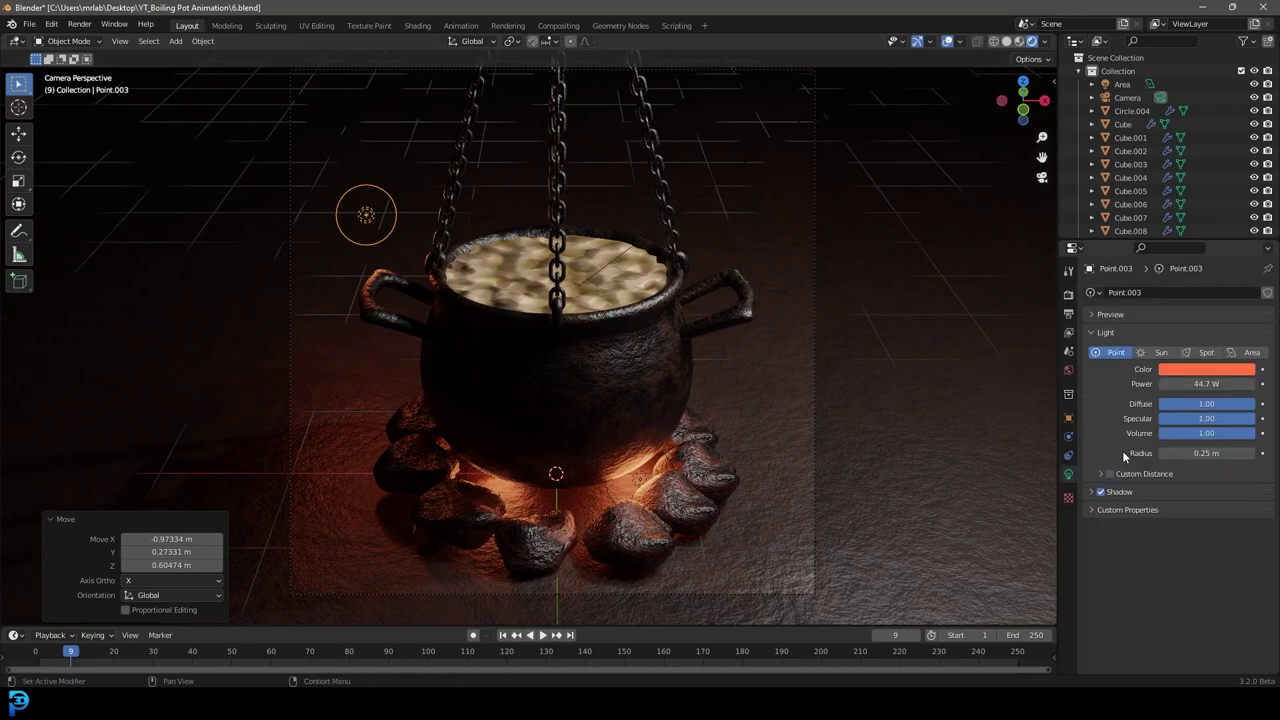
pyautogui.moveTo(1206, 453); pyautogui.dragTo(1233, 453)
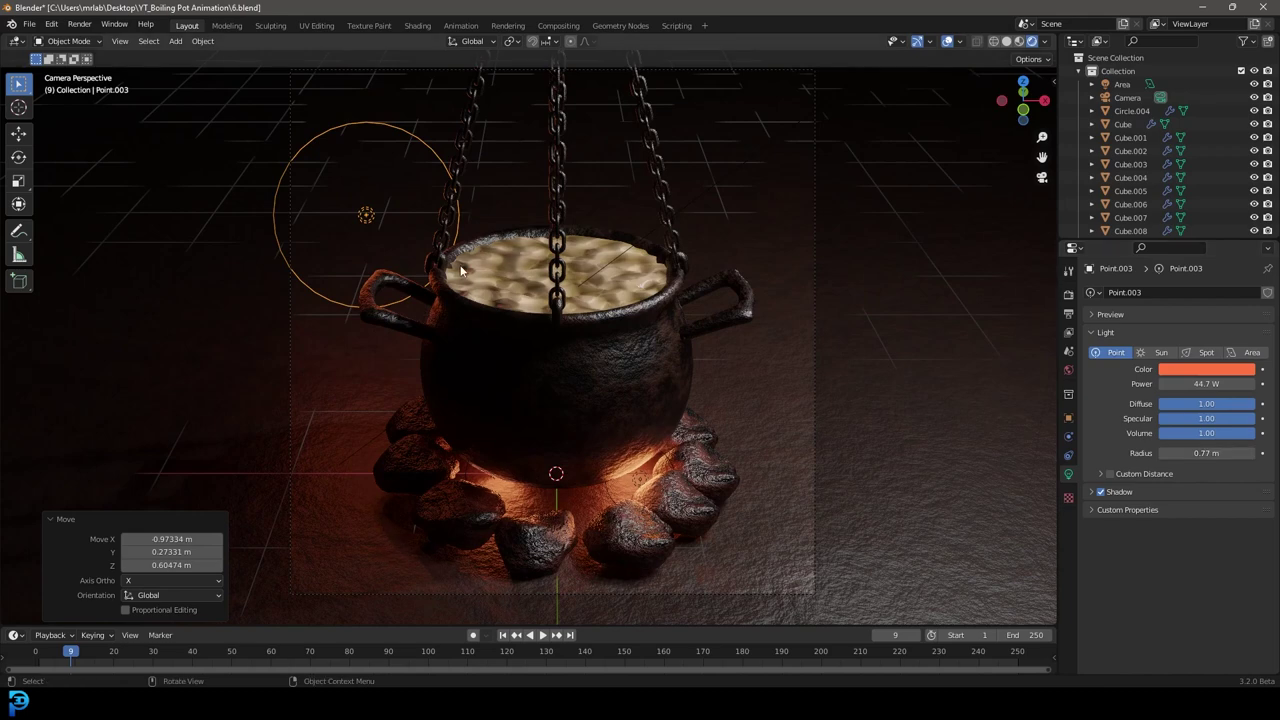
pyautogui.hotkey('shift', 'd')
pyautogui.press('x')
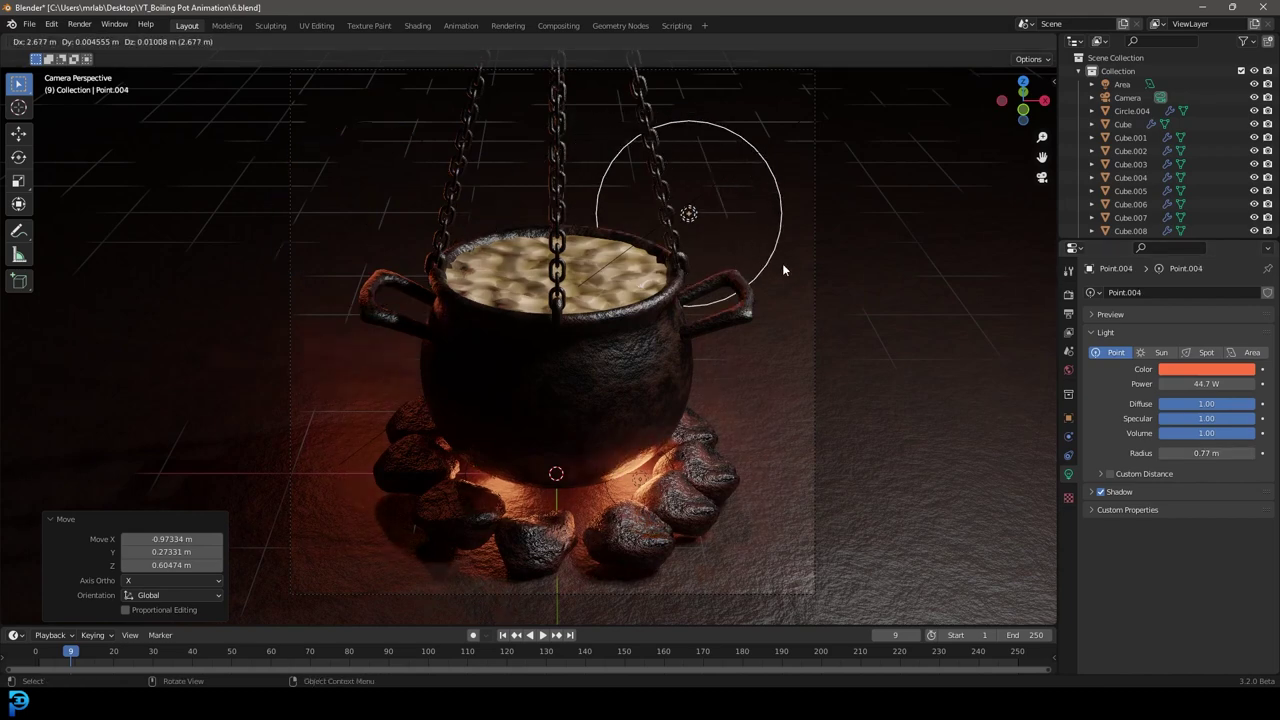
pyautogui.click(780, 265)
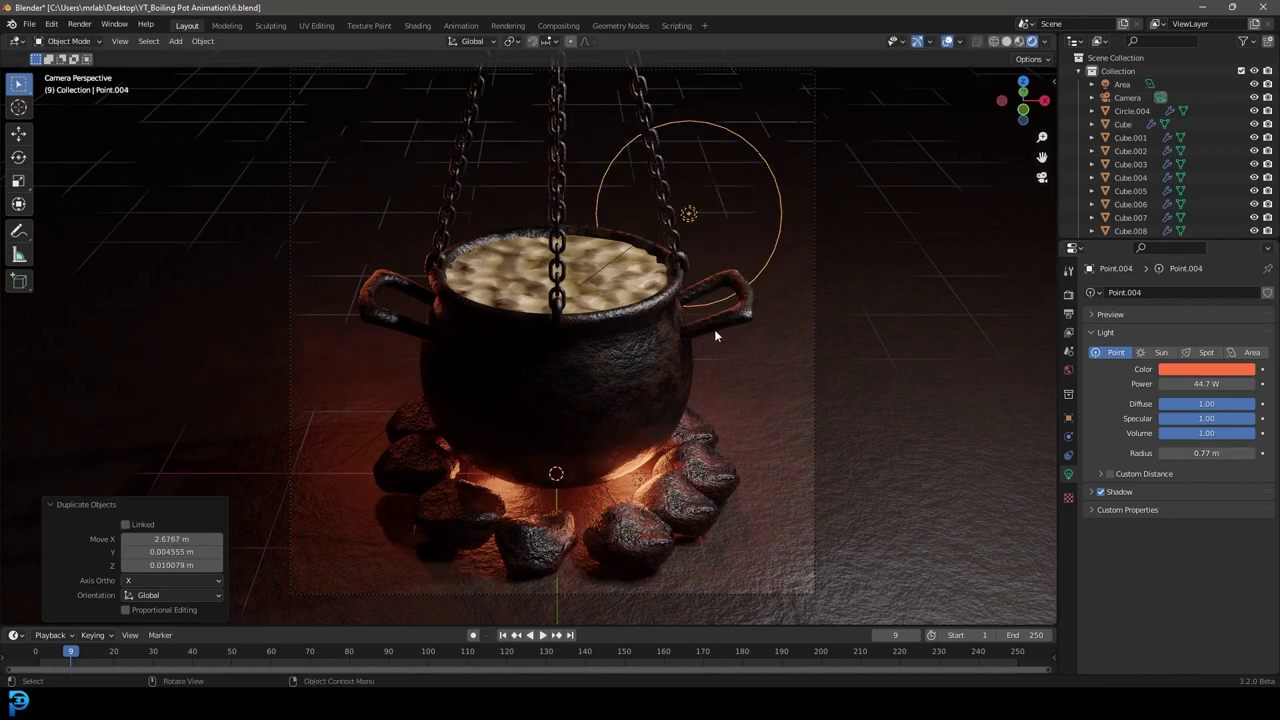
# Show the ground plane's grass particle system in the viewport.
pyautogui.click(920, 361)
pyautogui.click(1069, 438)
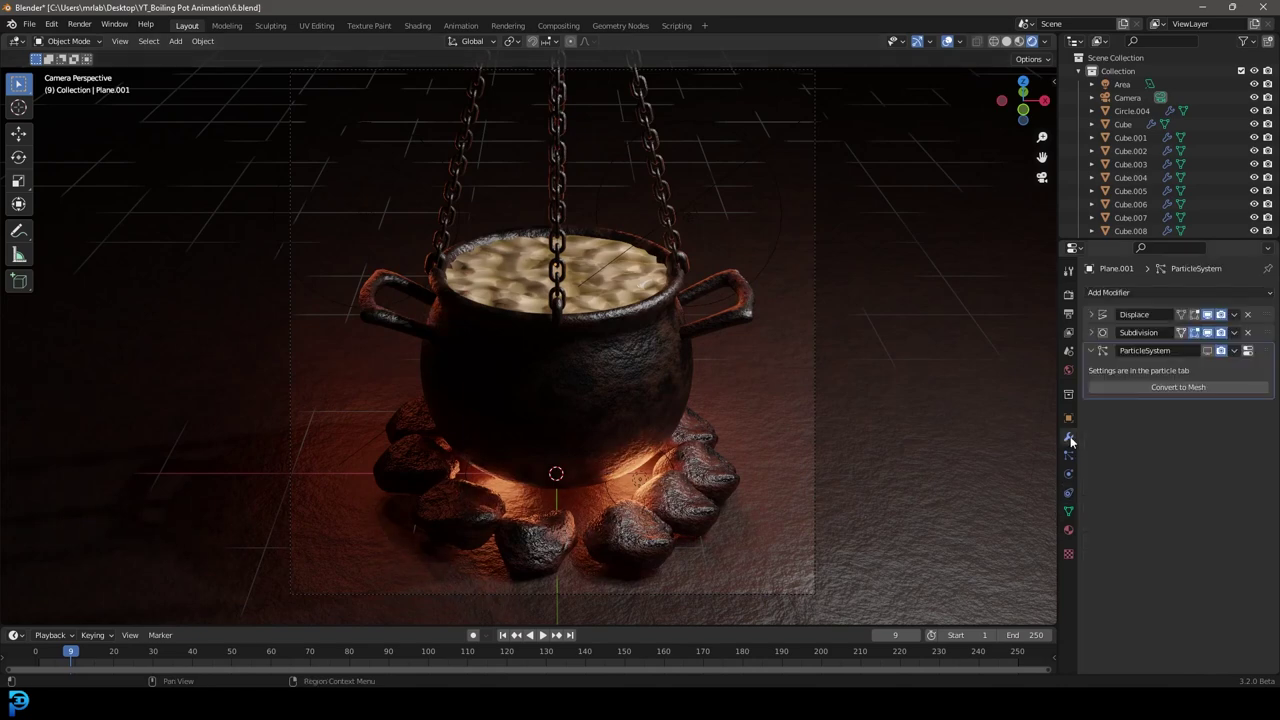
pyautogui.click(1207, 351)
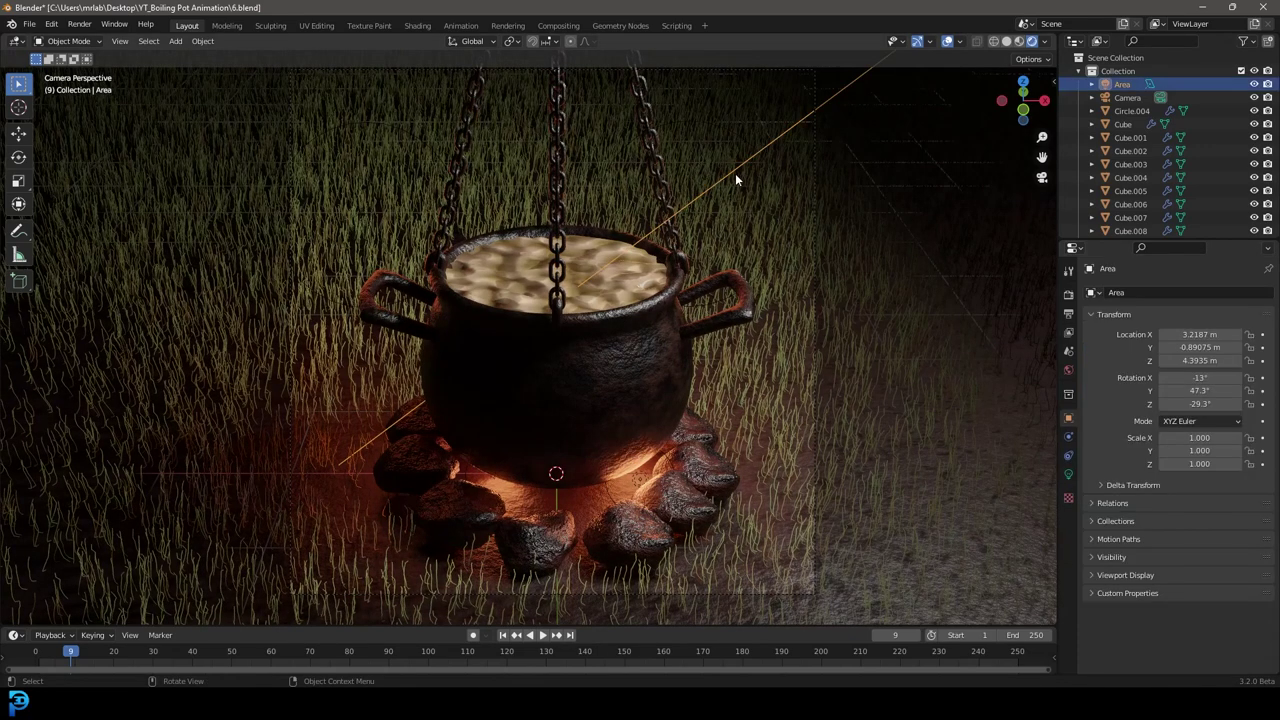
# Delete the area light and the other overhead light from the scene.
pyautogui.press('x')
pyautogui.press('Return')
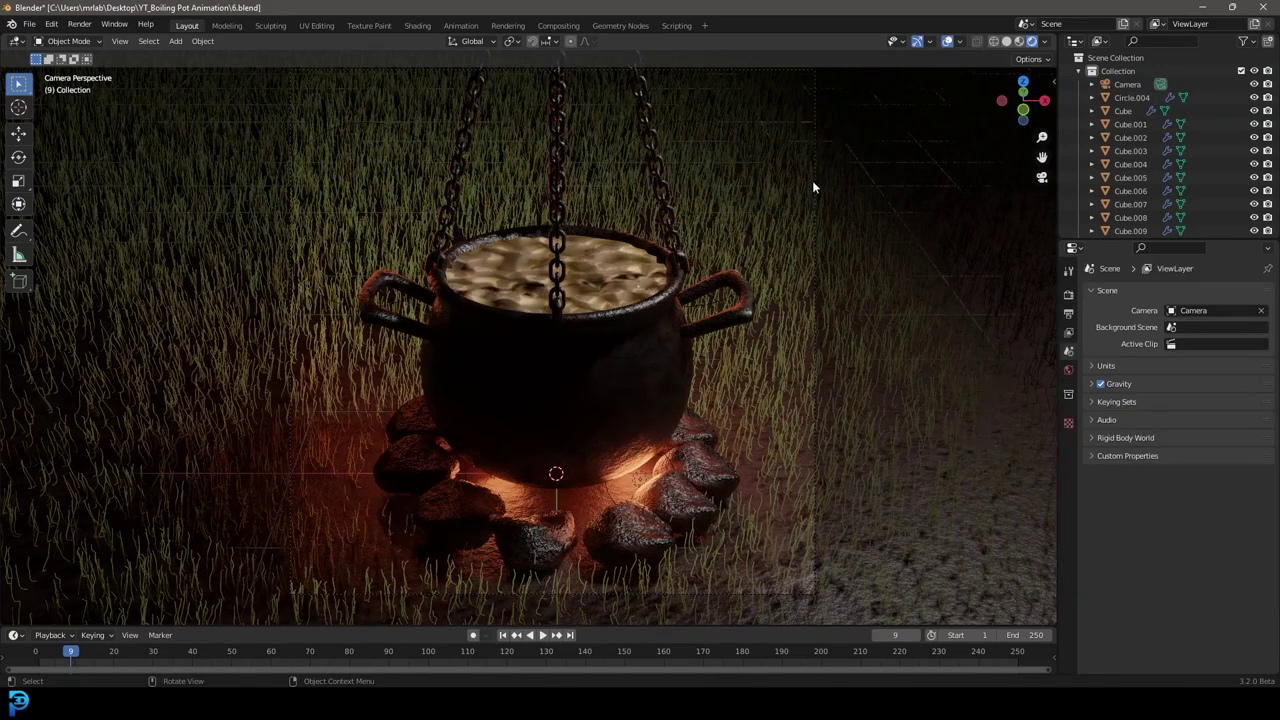
pyautogui.press('z')
pyautogui.click(749, 340)
pyautogui.moveTo(749, 334); pyautogui.dragTo(646, 241, button='middle')
pyautogui.click(613, 176)
pyautogui.press('x')
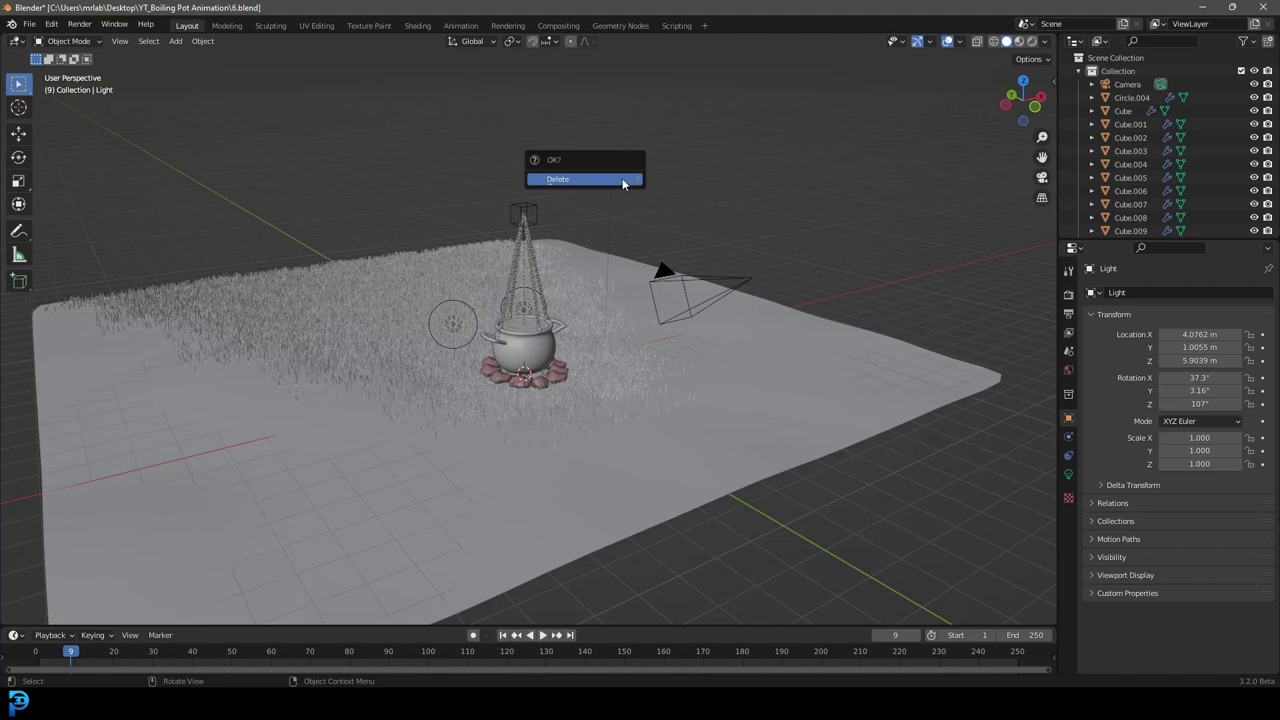
pyautogui.press('Return')
# In the rendered camera view, set the world background to a dark blue with H 0.670, S 0.544 and V 0.027.
pyautogui.scroll(5, 570, 285)
pyautogui.press('z')
pyautogui.click(567, 211)
pyautogui.press('KP_0')
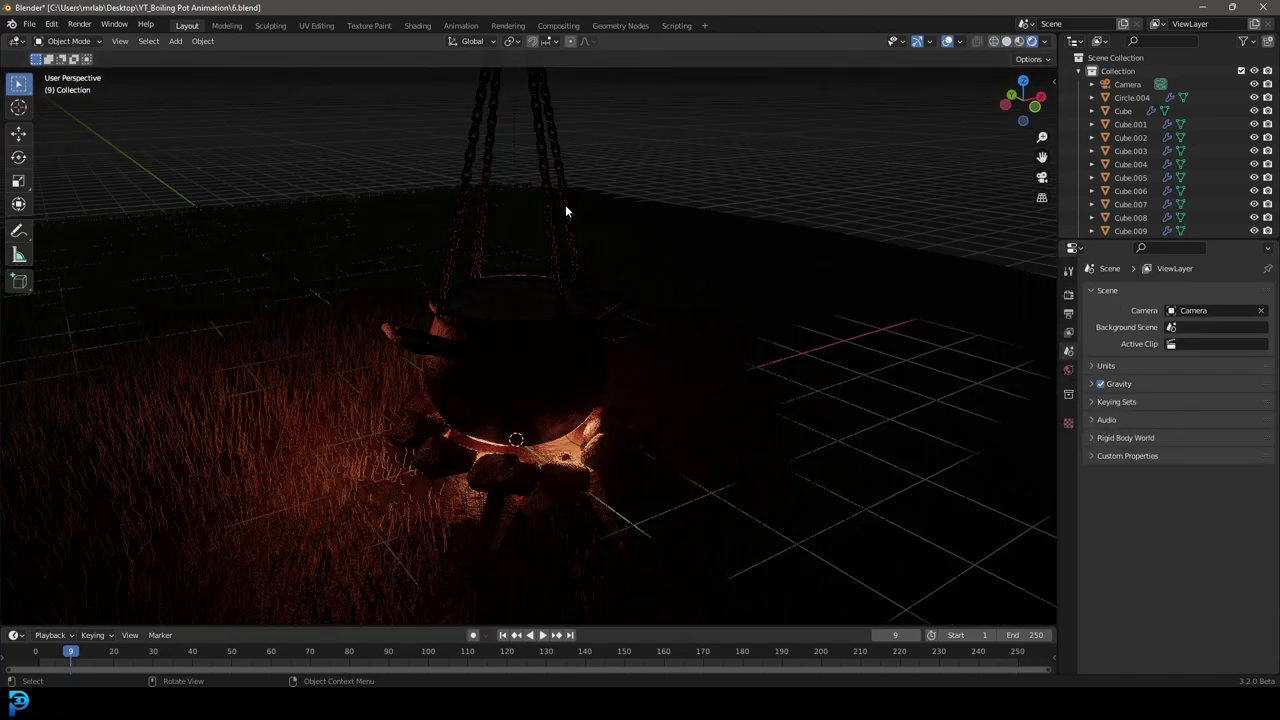
pyautogui.scroll(4, 546, 285)
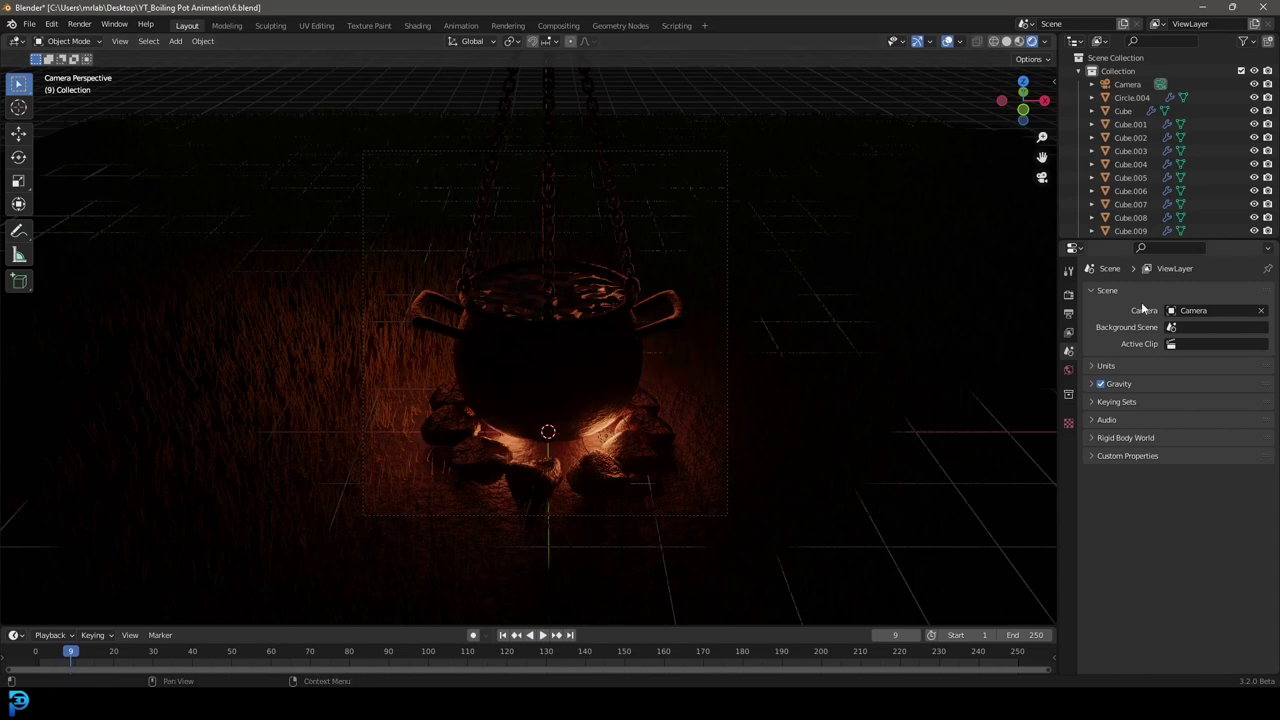
pyautogui.click(1068, 371)
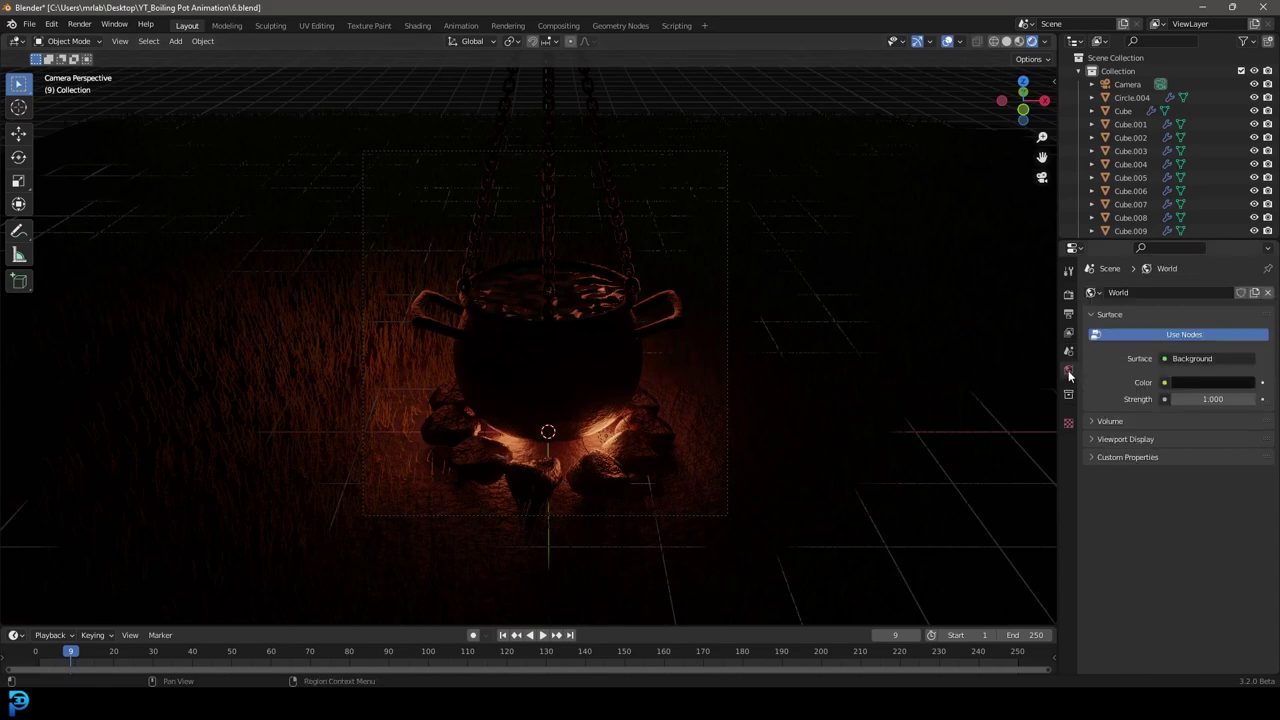
pyautogui.click(1192, 383)
pyautogui.moveTo(1243, 287); pyautogui.dragTo(1244, 271)
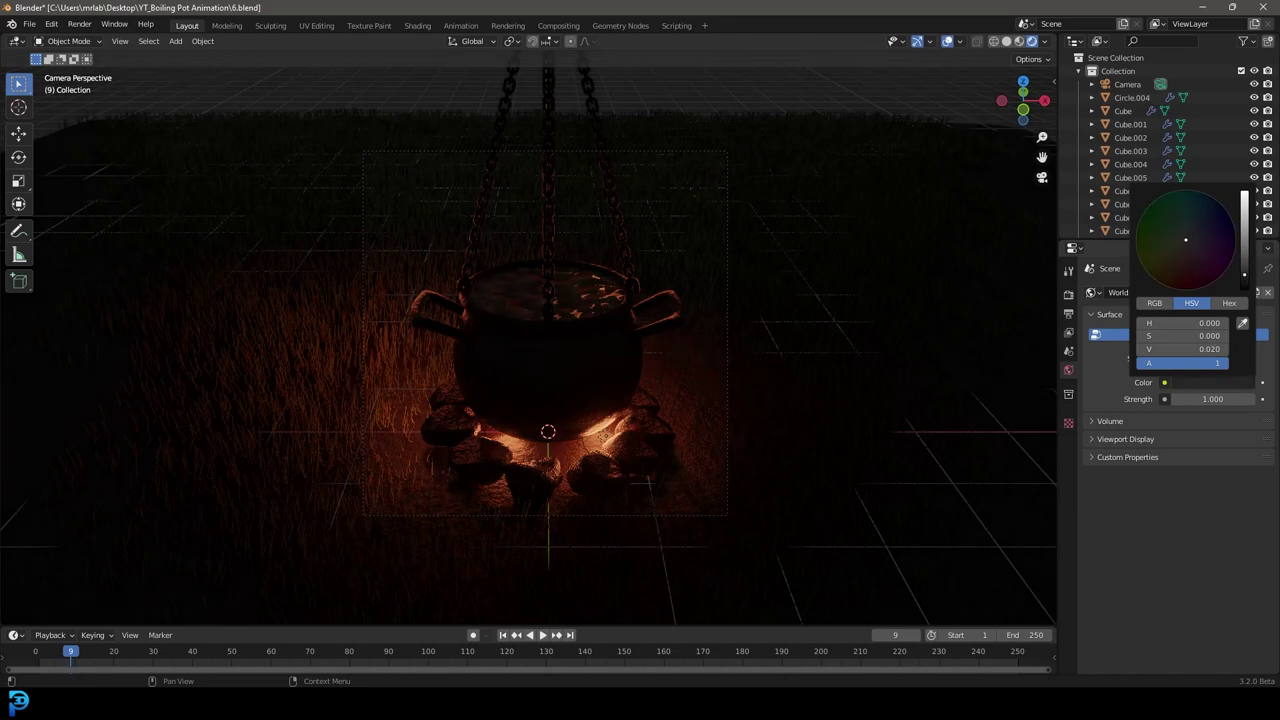
pyautogui.click(1197, 237)
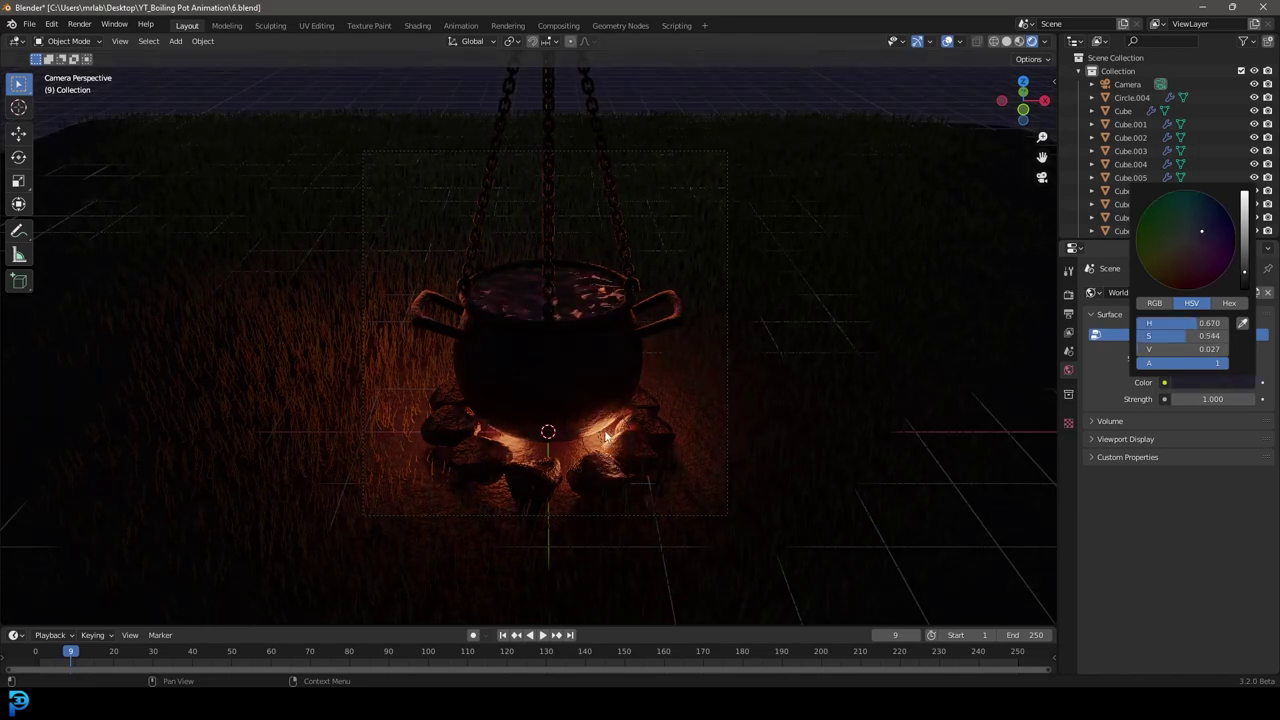
# In solid shading, duplicate a rock at the pot's right, move the copy beneath the pot and scale it to about 0.6.
pyautogui.press('z')
pyautogui.click(711, 431)
pyautogui.click(646, 455)
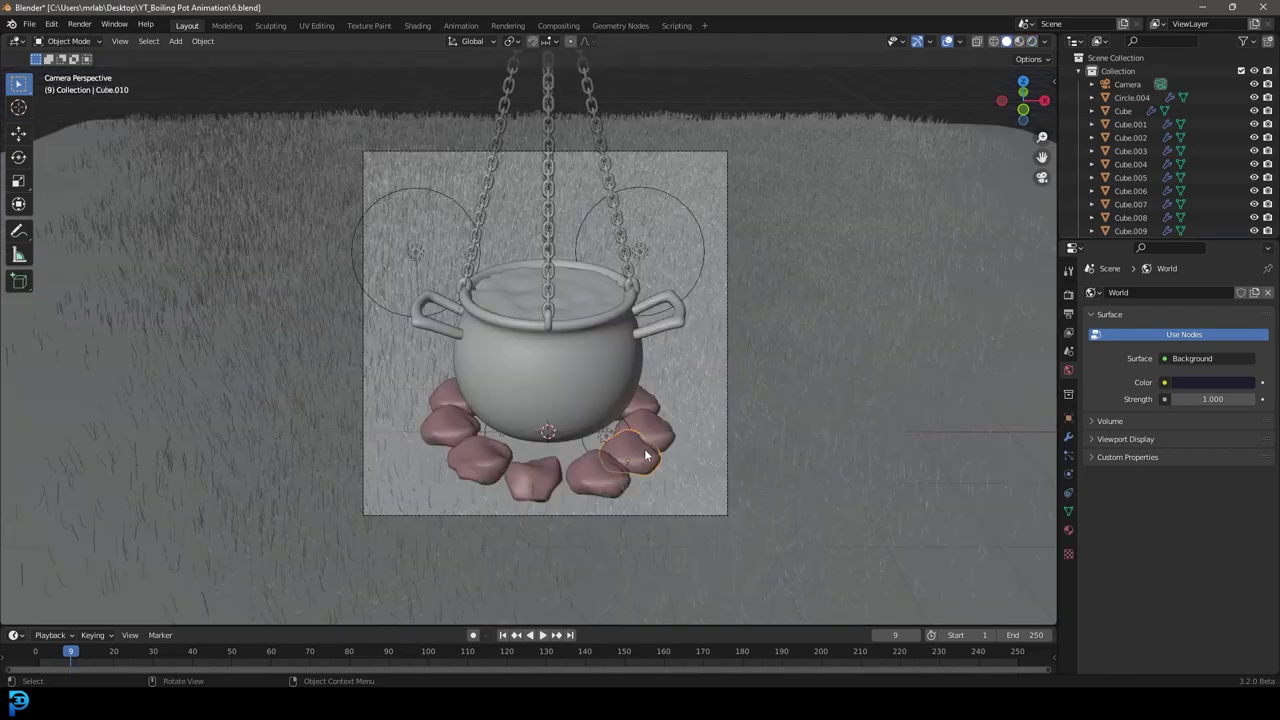
pyautogui.scroll(2, 660, 478)
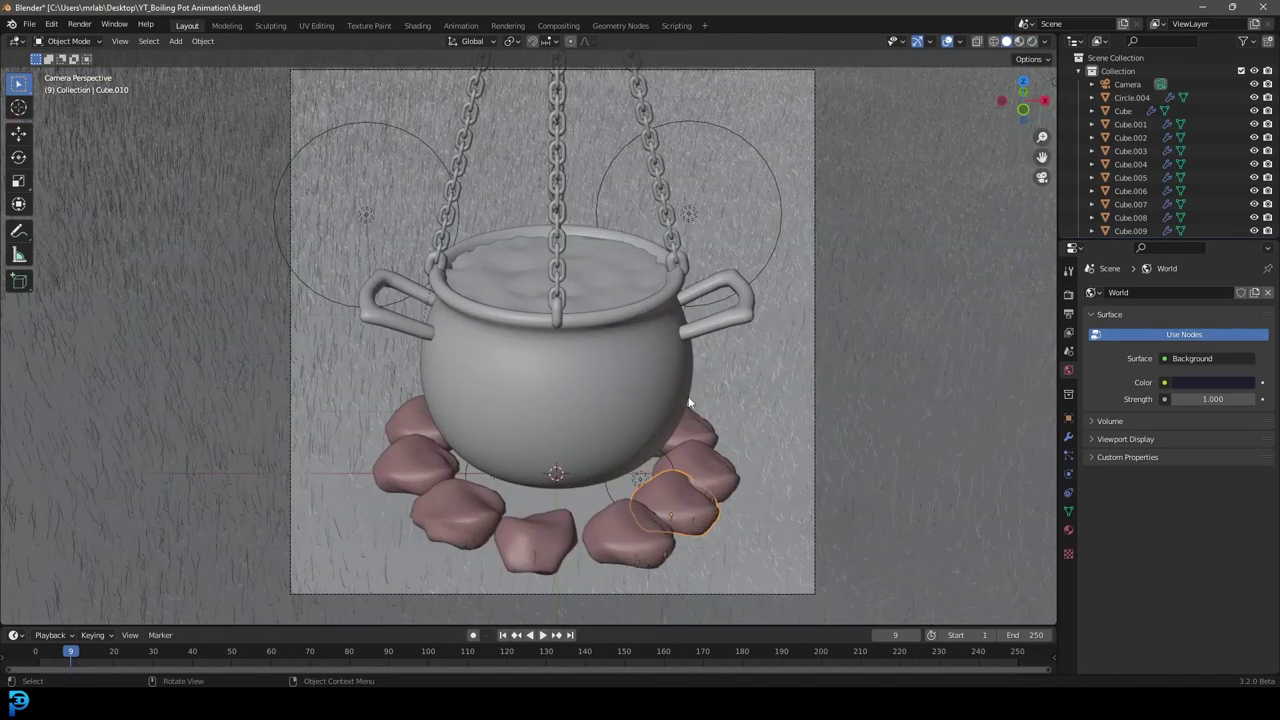
pyautogui.scroll(1, 738, 535)
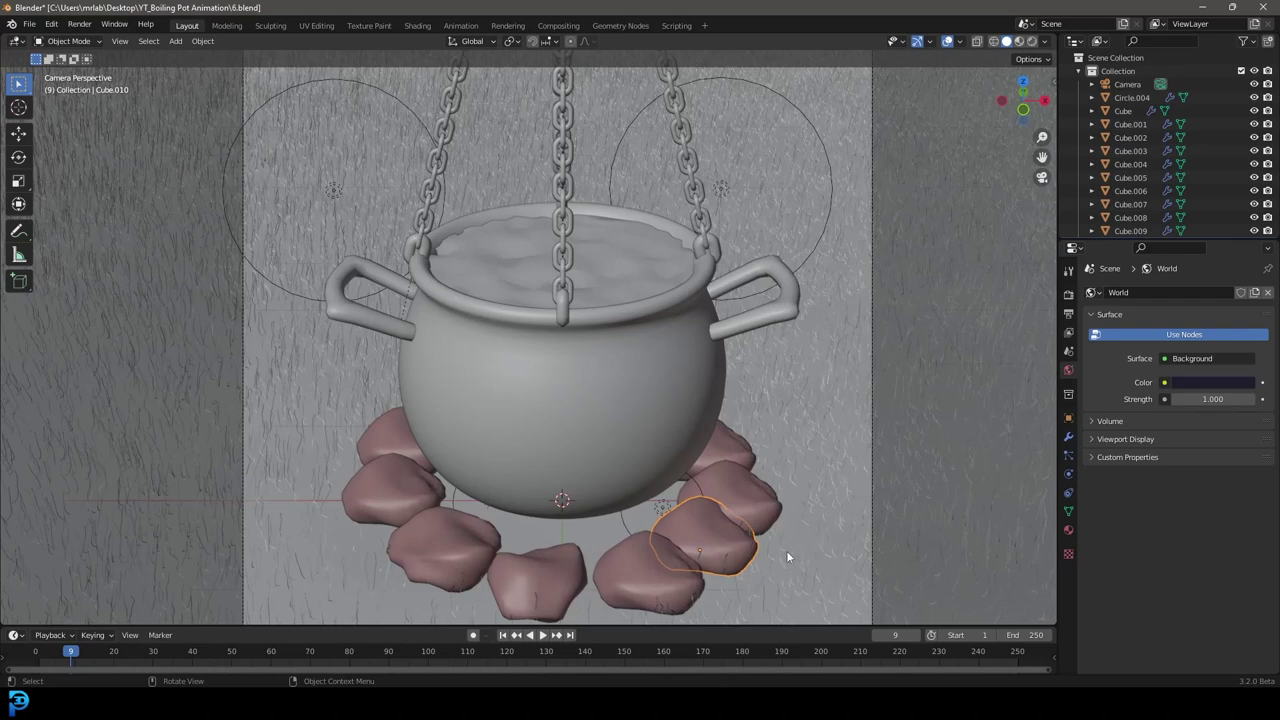
pyautogui.hotkey('shift', 'd')
pyautogui.click(655, 533)
pyautogui.press('s')
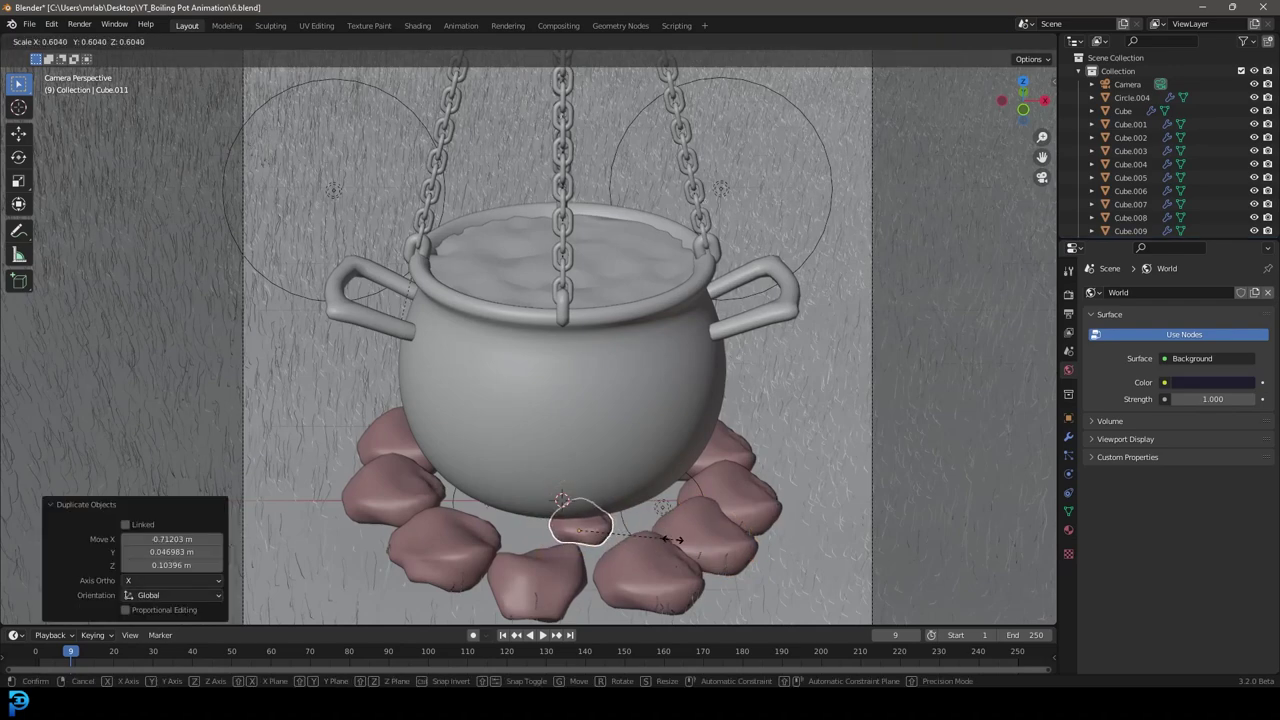
pyautogui.click(672, 538)
# In the Shading workspace, give the small rock its own copy of the rock material and name it "fire".
pyautogui.click(418, 26)
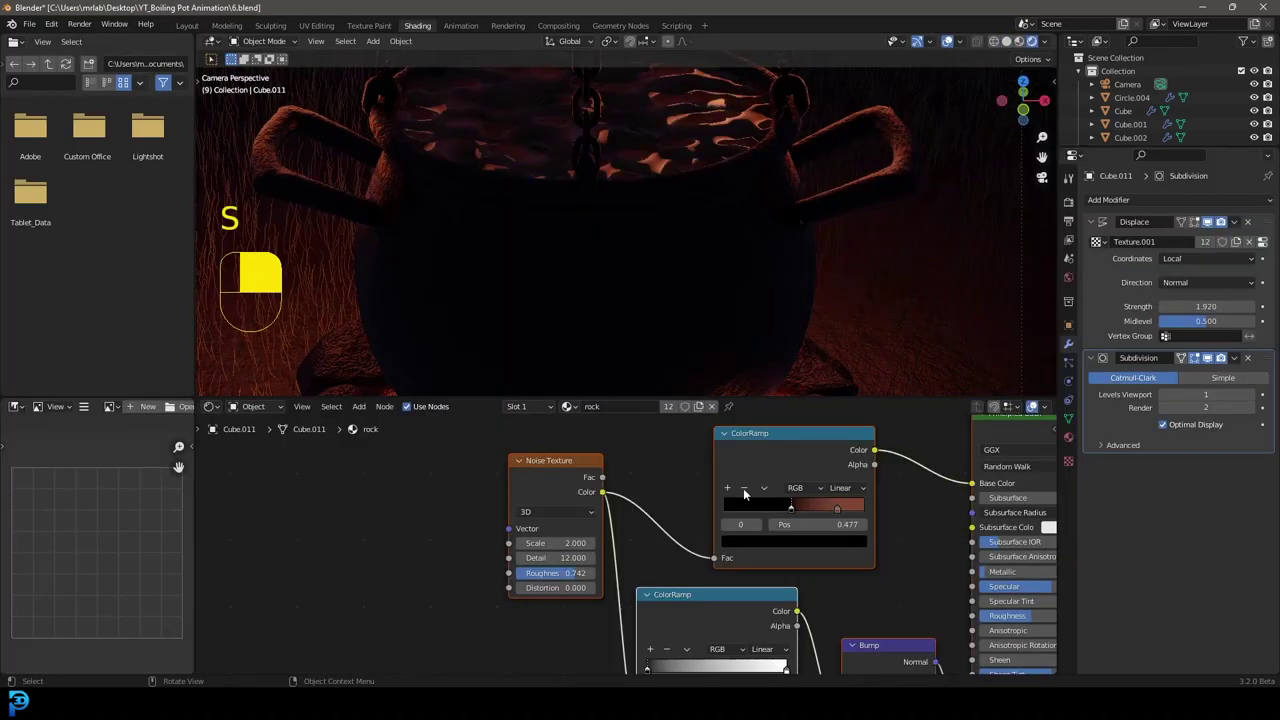
pyautogui.click(670, 406)
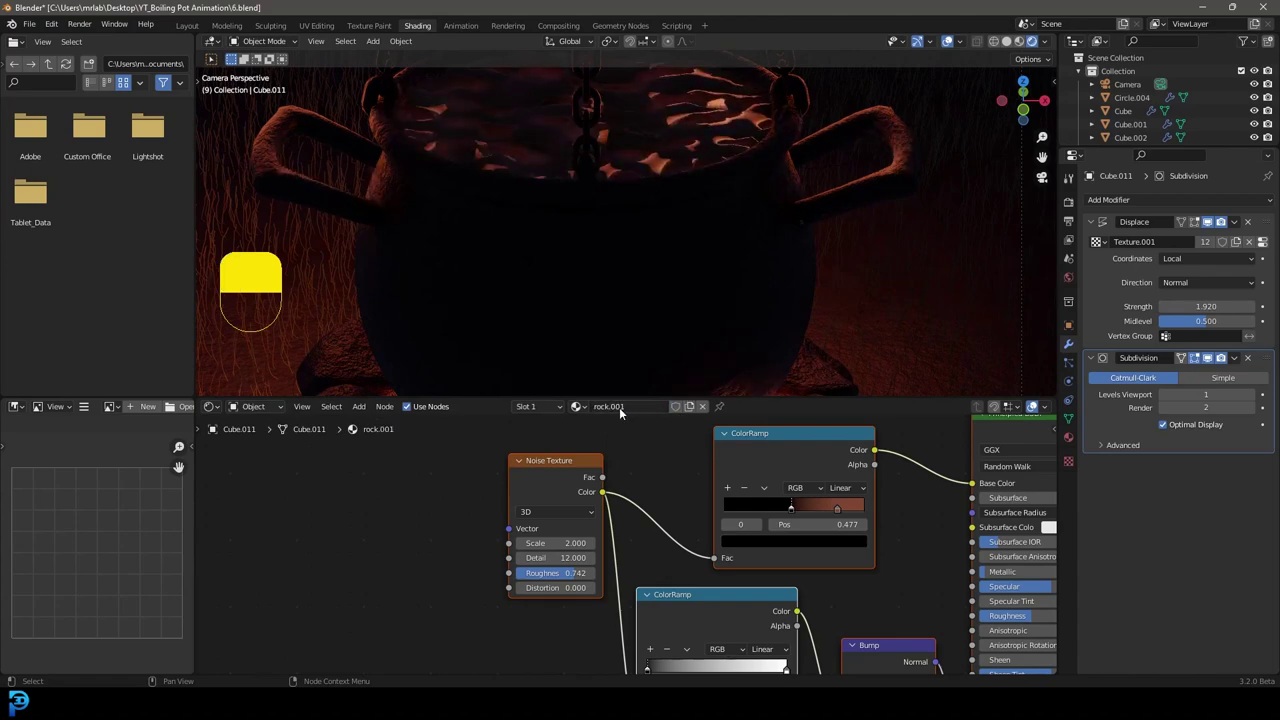
pyautogui.click(624, 407)
pyautogui.press('BackSpace')
pyautogui.write('fire')
pyautogui.press('Return')
pyautogui.scroll(-4, 600, 471)
pyautogui.scroll(1, 600, 471)
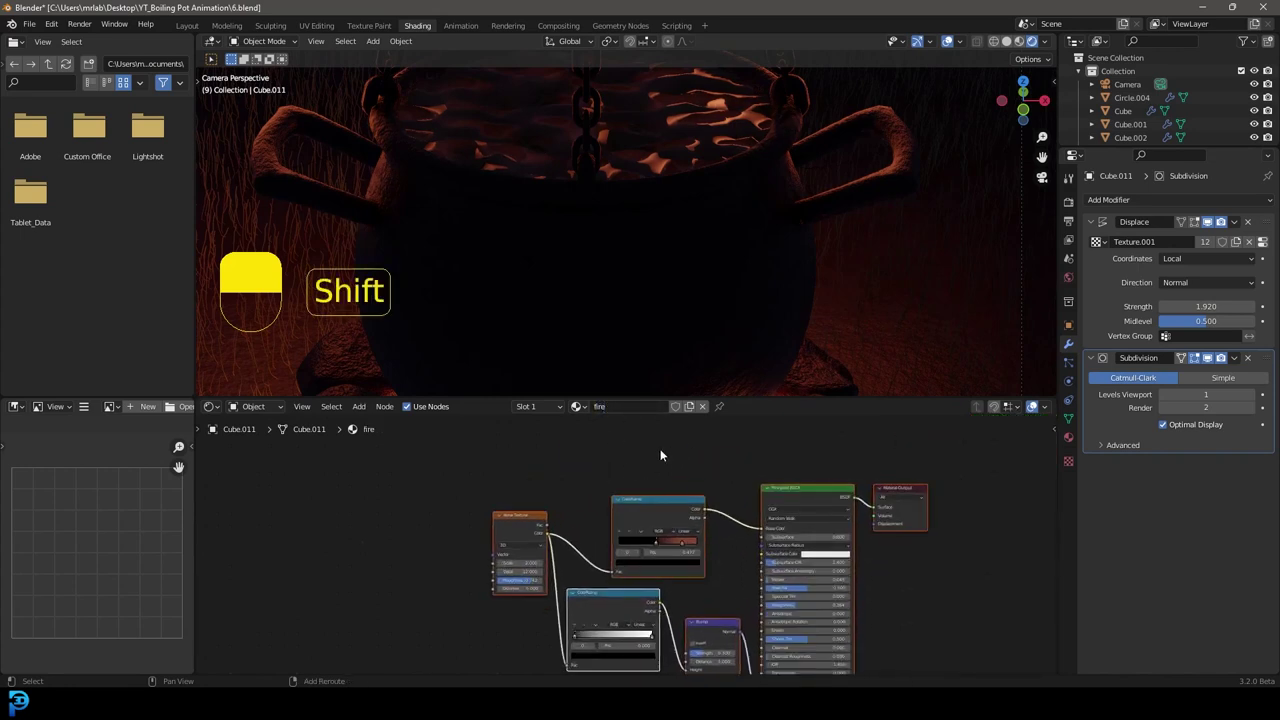
# Add an Emission shader to the fire material, feeding its color from the upper color ramp and connecting its output to the Material Output surface.
pyautogui.hotkey('shift', 'a')
pyautogui.write('em')
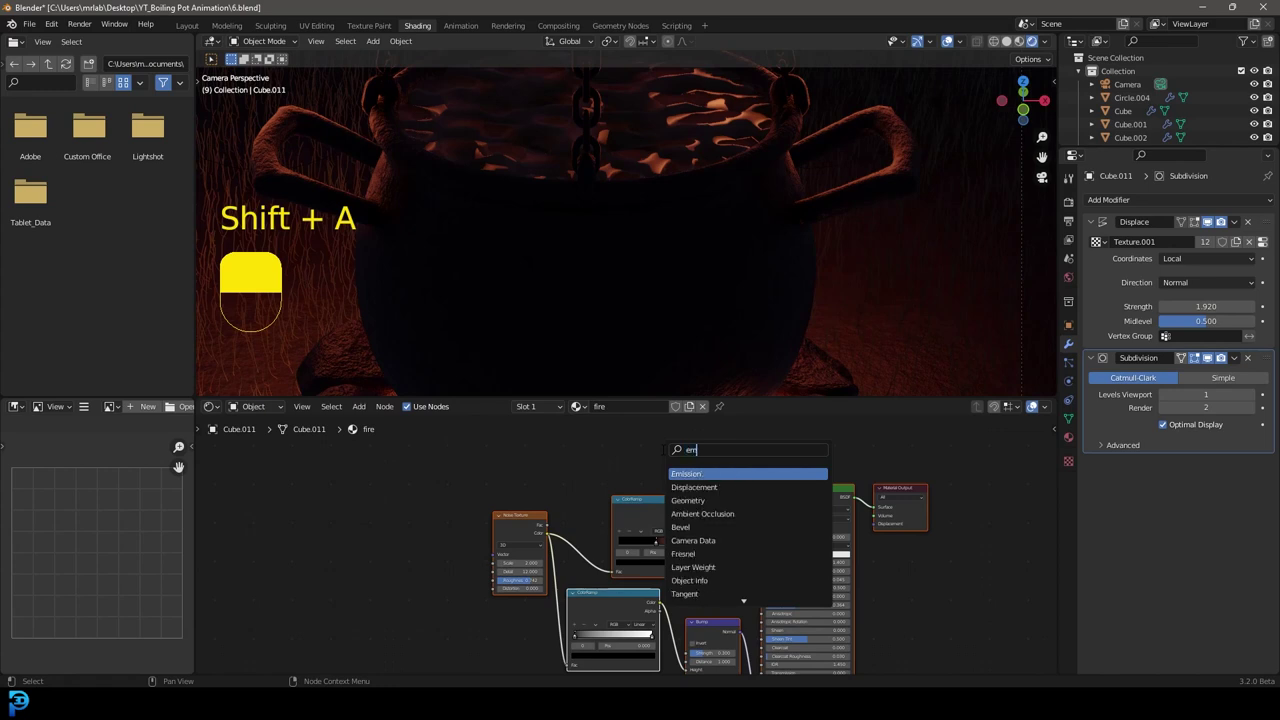
pyautogui.press('Return')
pyautogui.click(626, 445)
pyautogui.moveTo(768, 532); pyautogui.dragTo(628, 467)
pyautogui.press('g')
pyautogui.click(816, 455)
pyautogui.moveTo(764, 457); pyautogui.dragTo(895, 488)
pyautogui.moveTo(895, 488); pyautogui.dragTo(899, 479)
# Delete the Principled BSDF, the lower color ramp and the Bump node from the fire material.
pyautogui.click(808, 498)
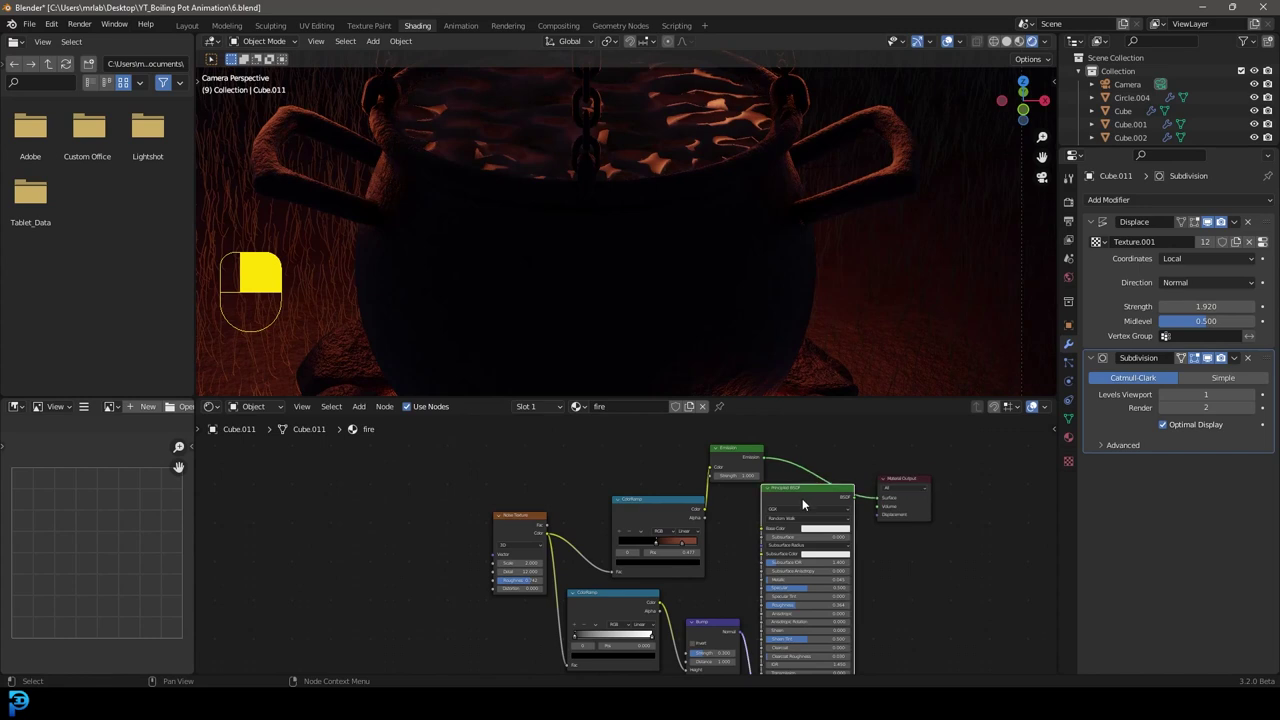
pyautogui.press('x')
pyautogui.scroll(-1, 760, 560)
pyautogui.moveTo(781, 640); pyautogui.dragTo(778, 552, button='middle')
pyautogui.scroll(2, 782, 560)
pyautogui.moveTo(802, 600); pyautogui.dragTo(603, 513)
pyautogui.press('x')
pyautogui.press('Home')
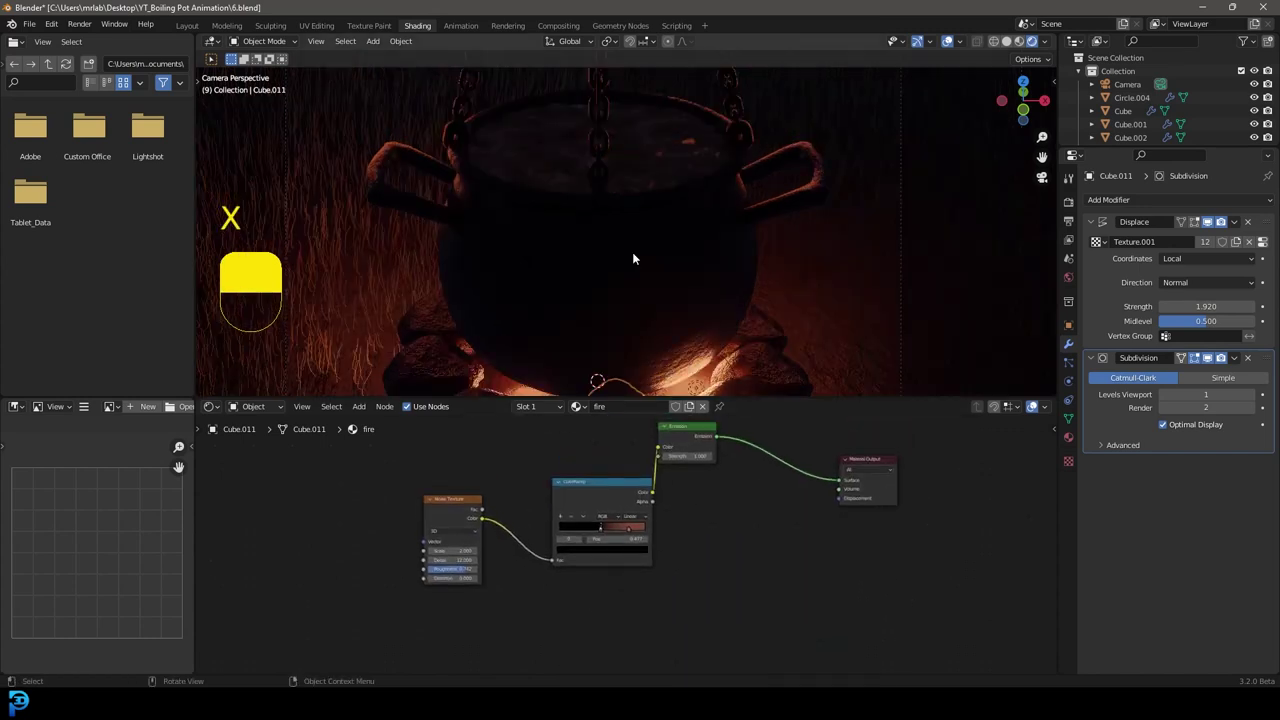
# With the small rock in view beneath the pot, set the Emission strength to 14.6.
pyautogui.scroll(-1, 650, 242)
pyautogui.keyDown('shift'); pyautogui.moveTo(670, 290); pyautogui.dragTo(660, 220, button='middle'); pyautogui.keyUp('shift')
pyautogui.scroll(3, 620, 302)
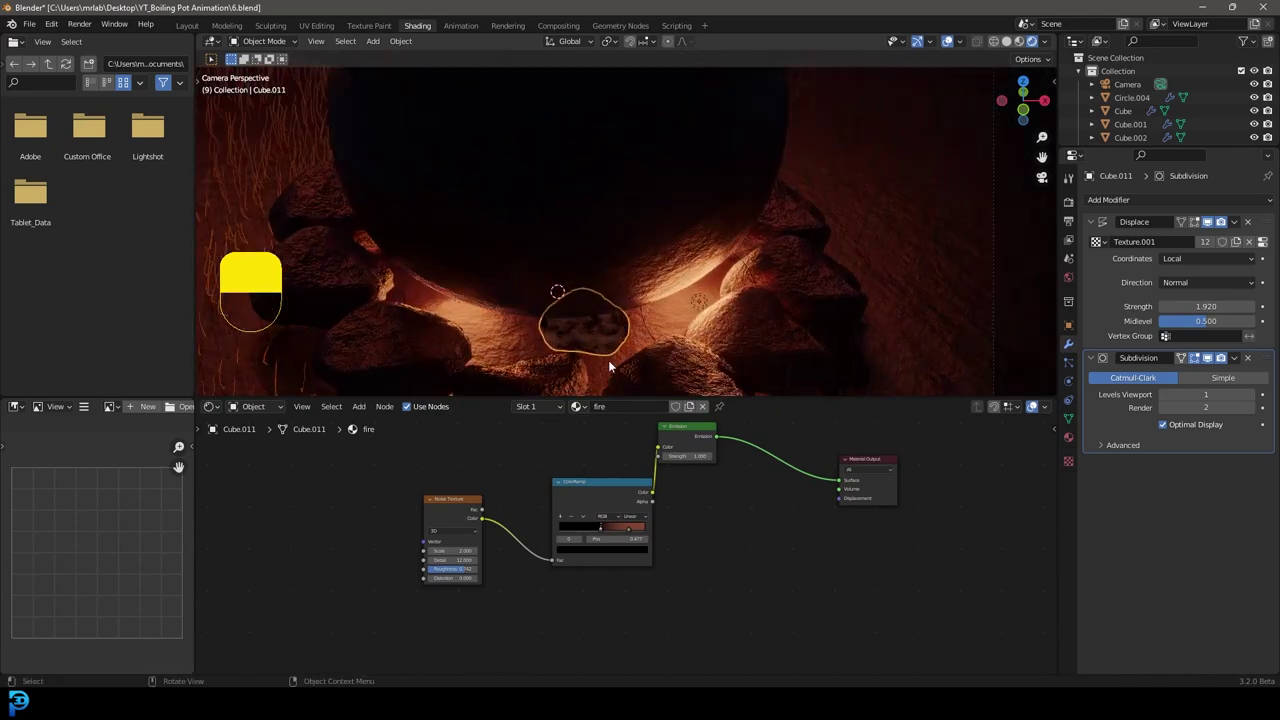
pyautogui.moveTo(682, 457)
pyautogui.mouseDown()
pyautogui.moveTo(800, 457)
pyautogui.moveTo(690, 456)
pyautogui.mouseUp()
pyautogui.scroll(4, 694, 477)
# Recolor the ramp's bright stop to a vivid orange with H 0.021, S 0.957 and V 0.901.
pyautogui.click(540, 607)
pyautogui.click(539, 637)
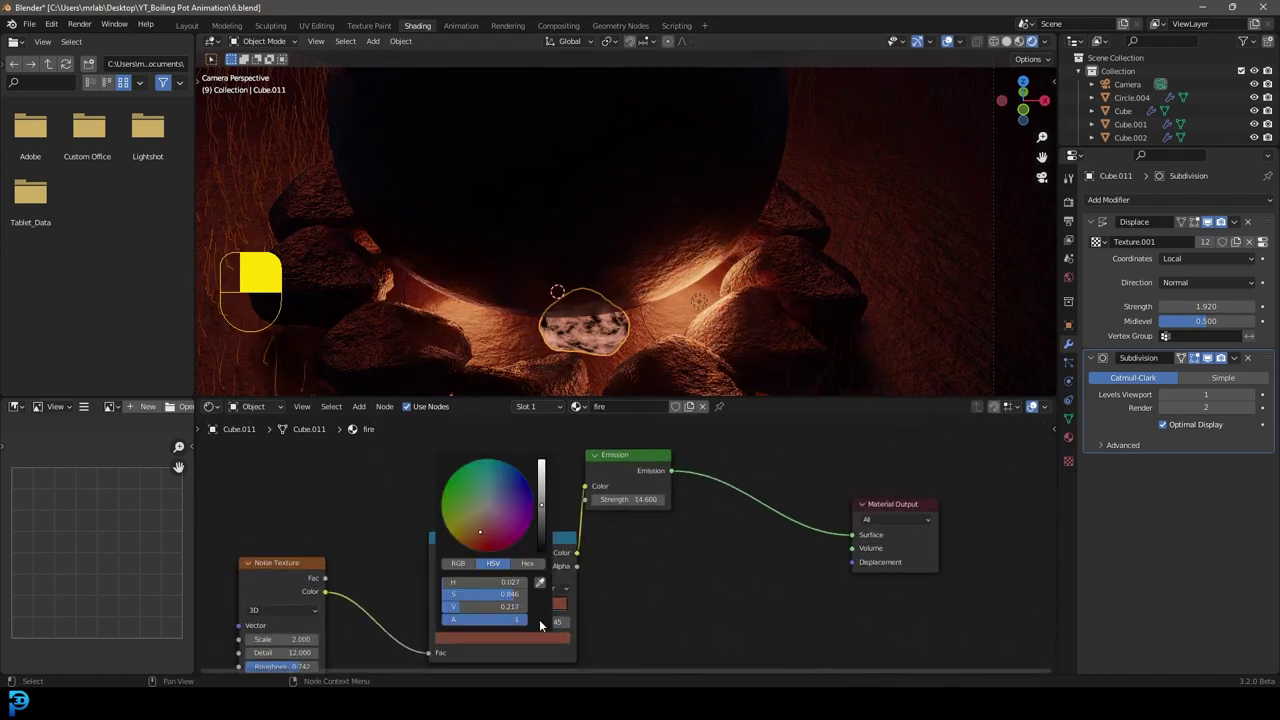
pyautogui.click(541, 467)
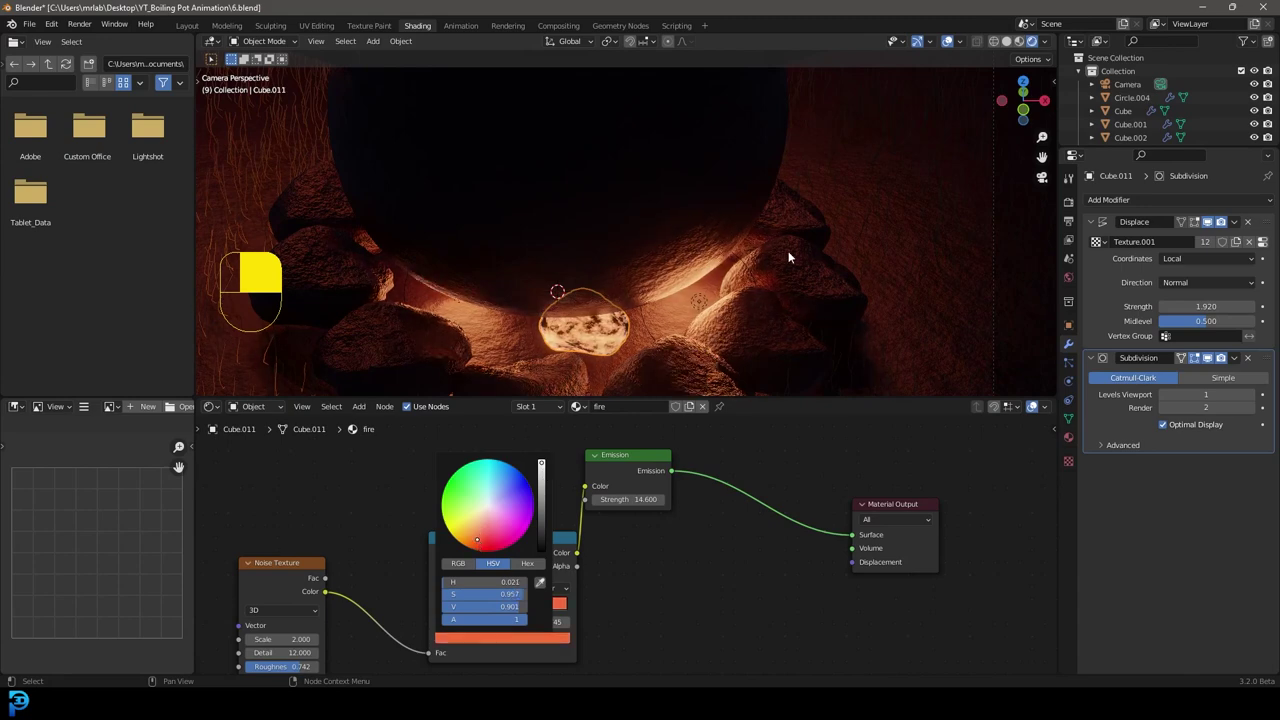
pyautogui.scroll(-4, 631, 299)
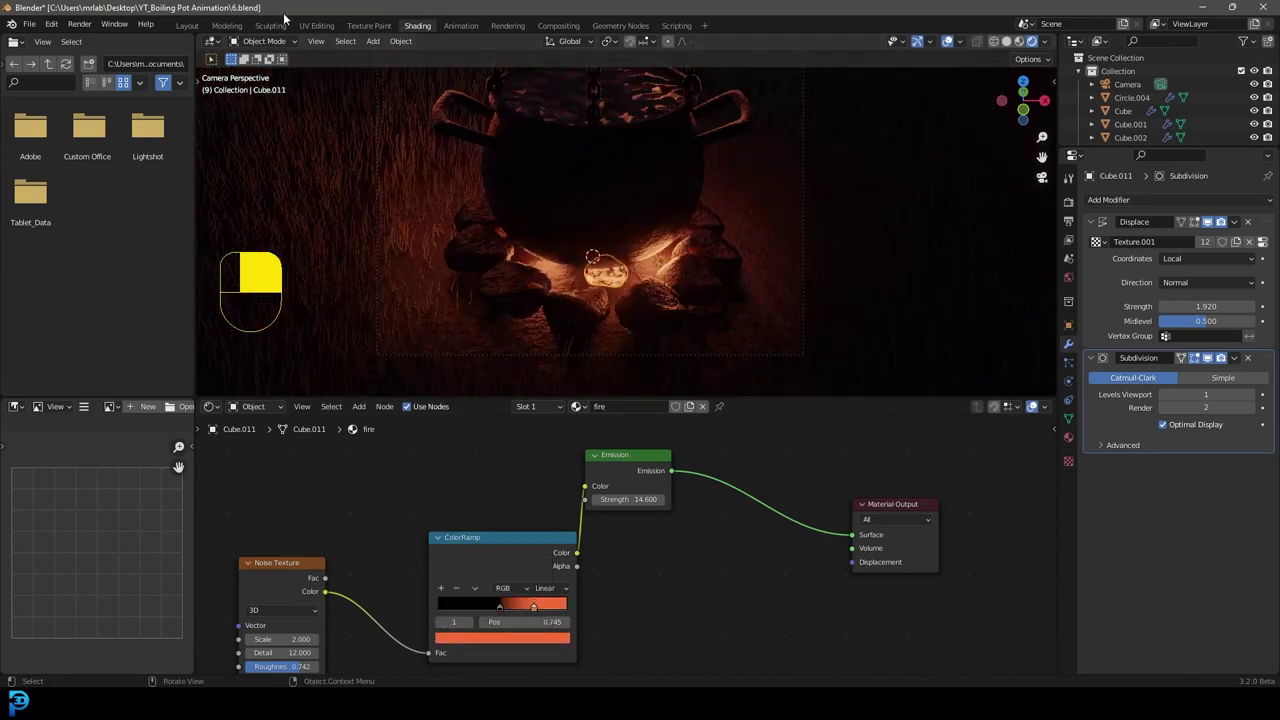
# In the Layout workspace, set the fire material's viewport display color to orange.
pyautogui.click(188, 25)
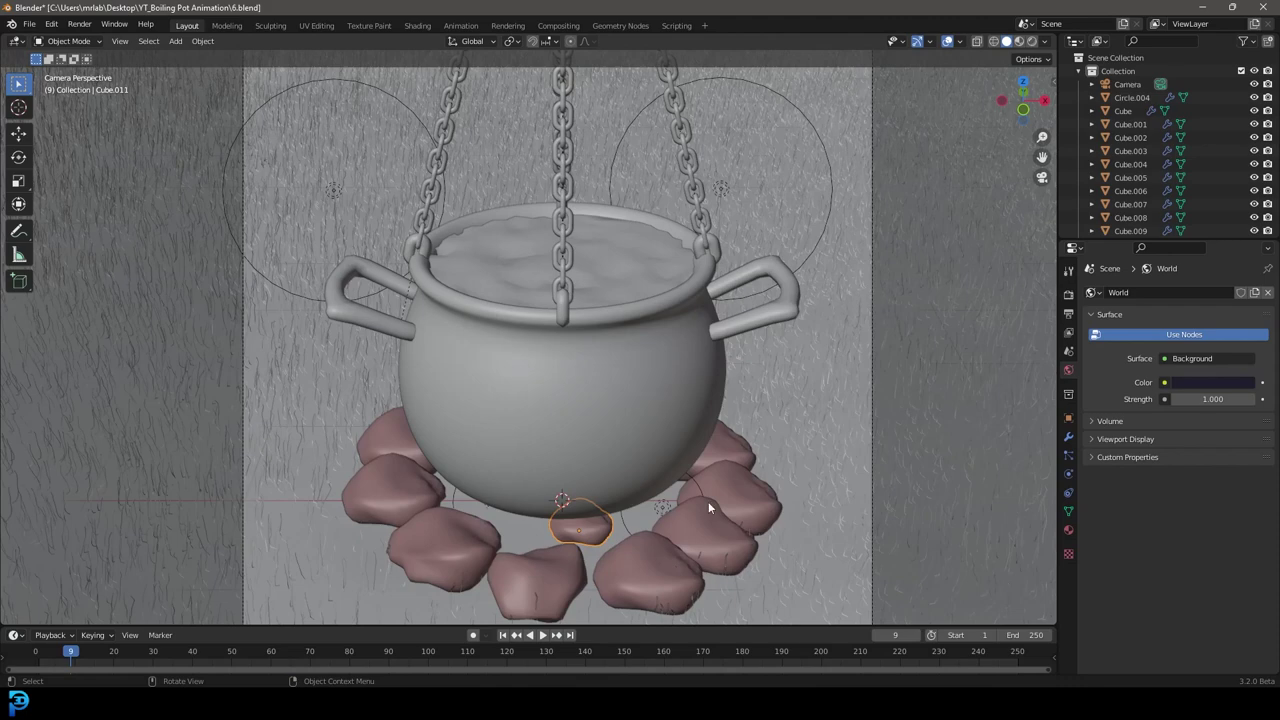
pyautogui.click(1068, 532)
pyautogui.scroll(-1, 1141, 583)
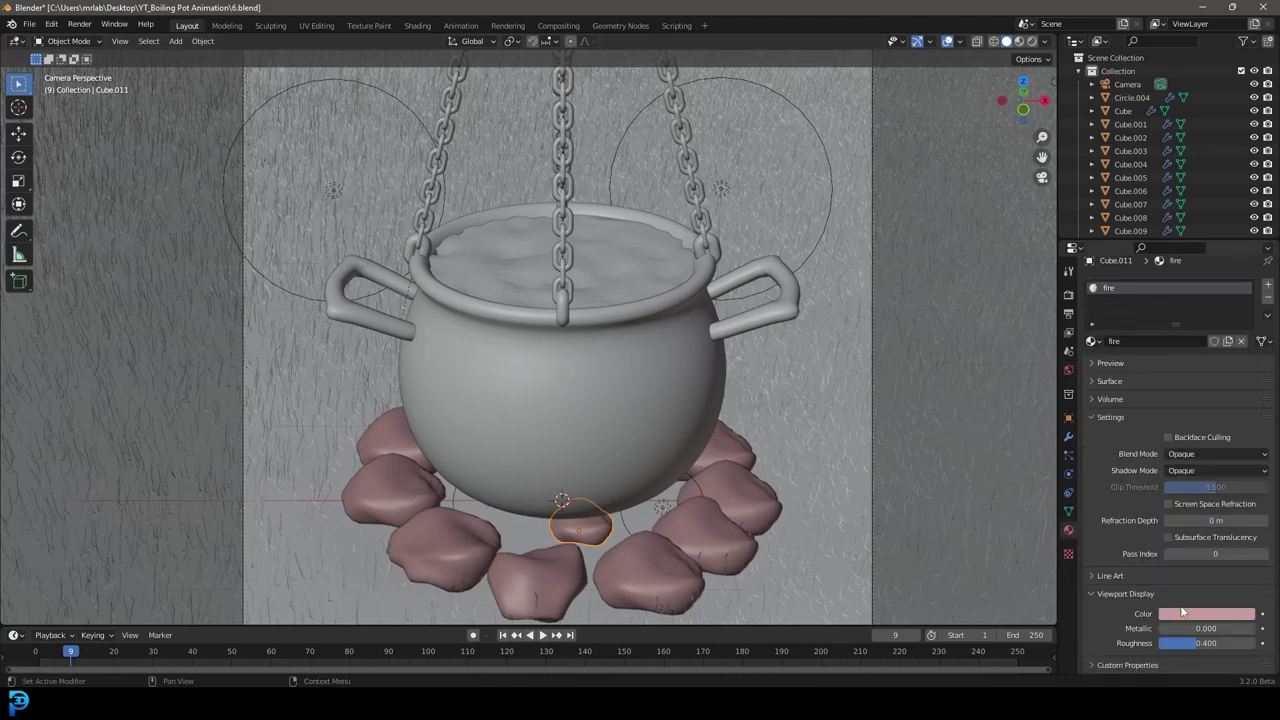
pyautogui.click(1182, 613)
pyautogui.moveTo(1185, 482); pyautogui.dragTo(1173, 503)
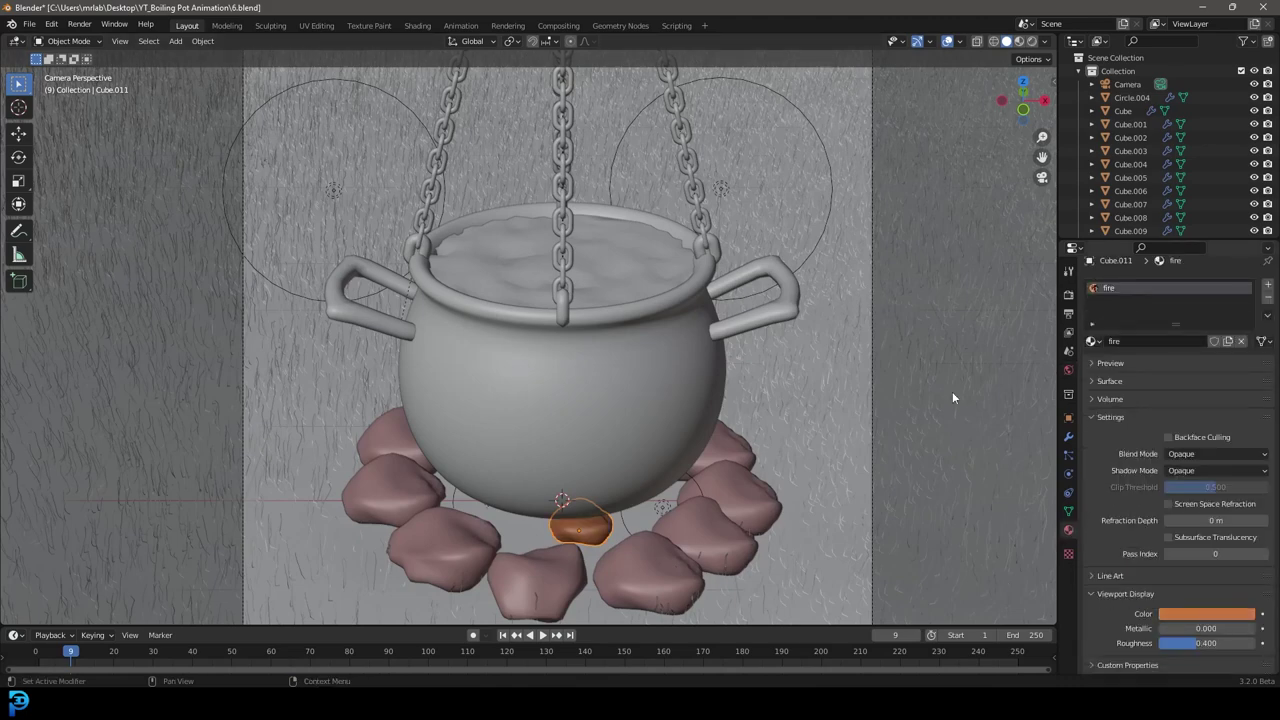
# In the top wireframe view, duplicate the fire rock four times, spread the copies beneath the pot and rotate the last one.
pyautogui.press('KP_7')
pyautogui.press('z')
pyautogui.click(556, 434)
pyautogui.scroll(3, 609, 423)
pyautogui.hotkey('shift', 'd')
pyautogui.click(516, 374)
pyautogui.hotkey('shift', 'd')
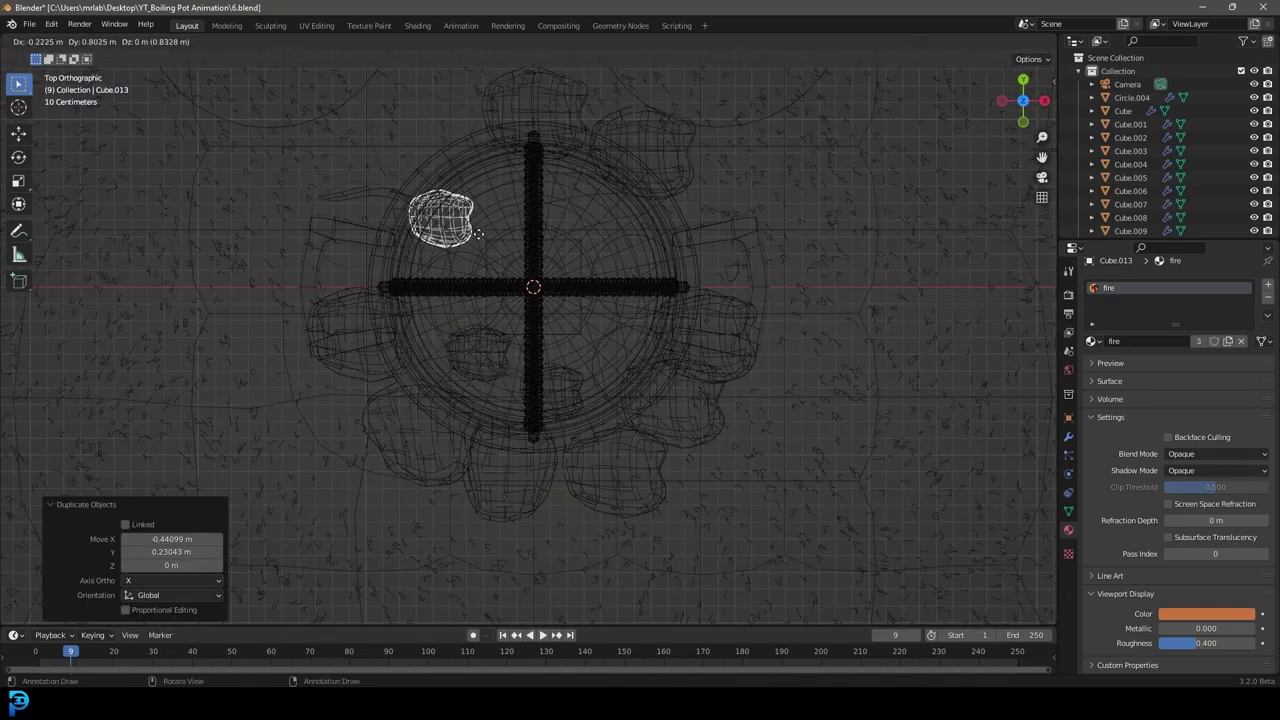
pyautogui.click(499, 307)
pyautogui.hotkey('shift', 'd')
pyautogui.click(632, 309)
pyautogui.hotkey('shift', 'd')
pyautogui.click(572, 338)
pyautogui.press('r')
pyautogui.click(600, 332)
# Rotate the front fire rock, and rotate the outer rock at the pot's right by about -66.9°.
pyautogui.click(569, 373)
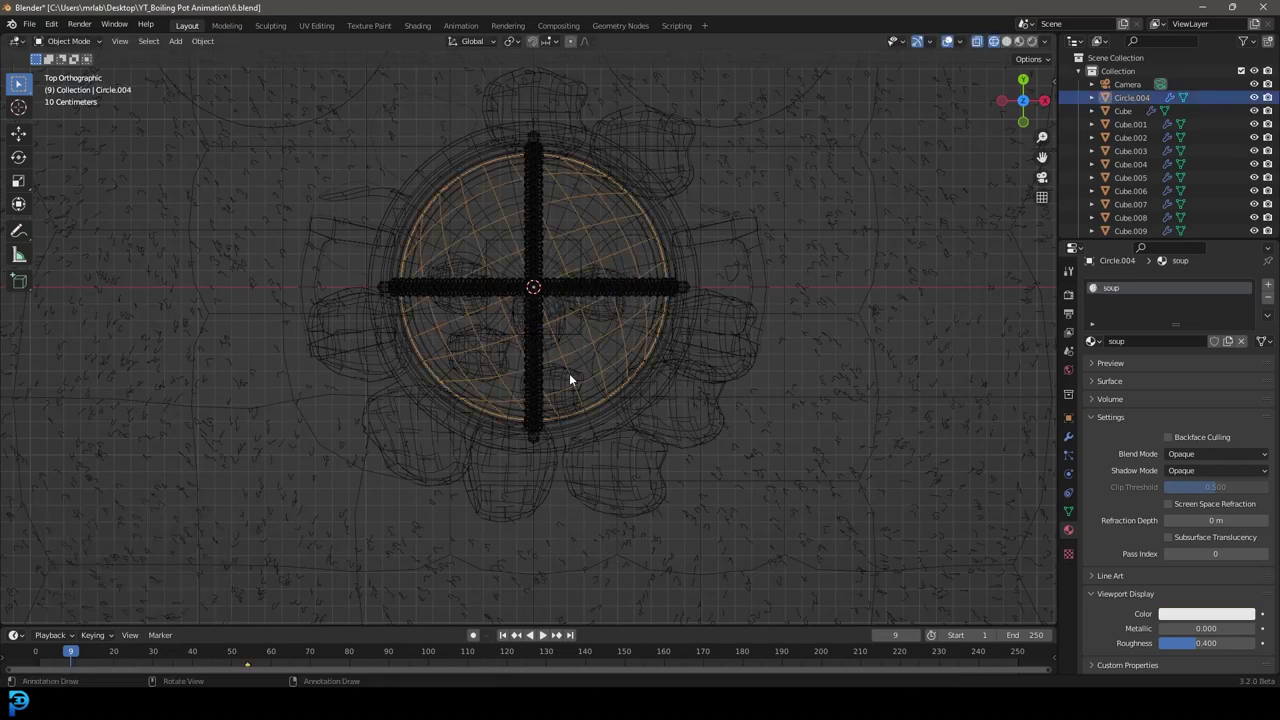
pyautogui.click(560, 379)
pyautogui.press('r')
pyautogui.click(726, 290)
pyautogui.click(727, 298)
pyautogui.press('r')
pyautogui.click(744, 250)
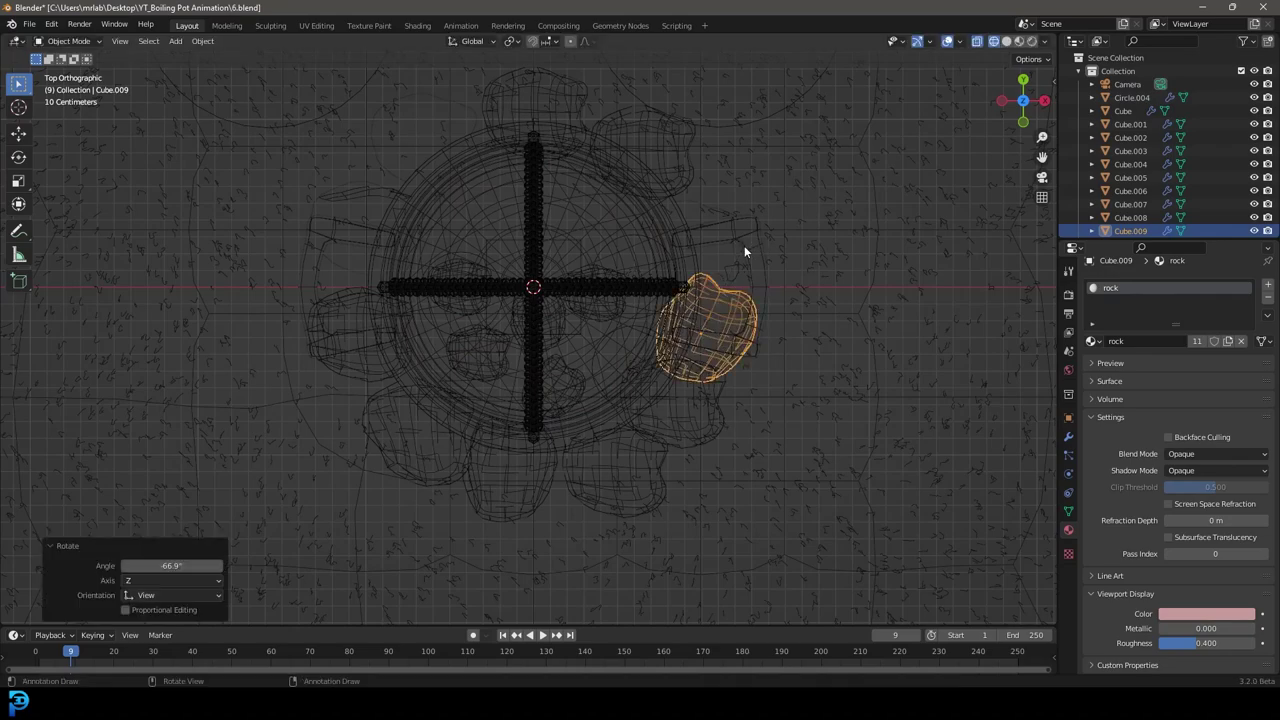
pyautogui.hotkey('shift', 'd')
pyautogui.click(716, 422)
# Preview the scene in the rendered camera view and play the animation from frame 9.
pyautogui.press('KP_0')
pyautogui.press('z')
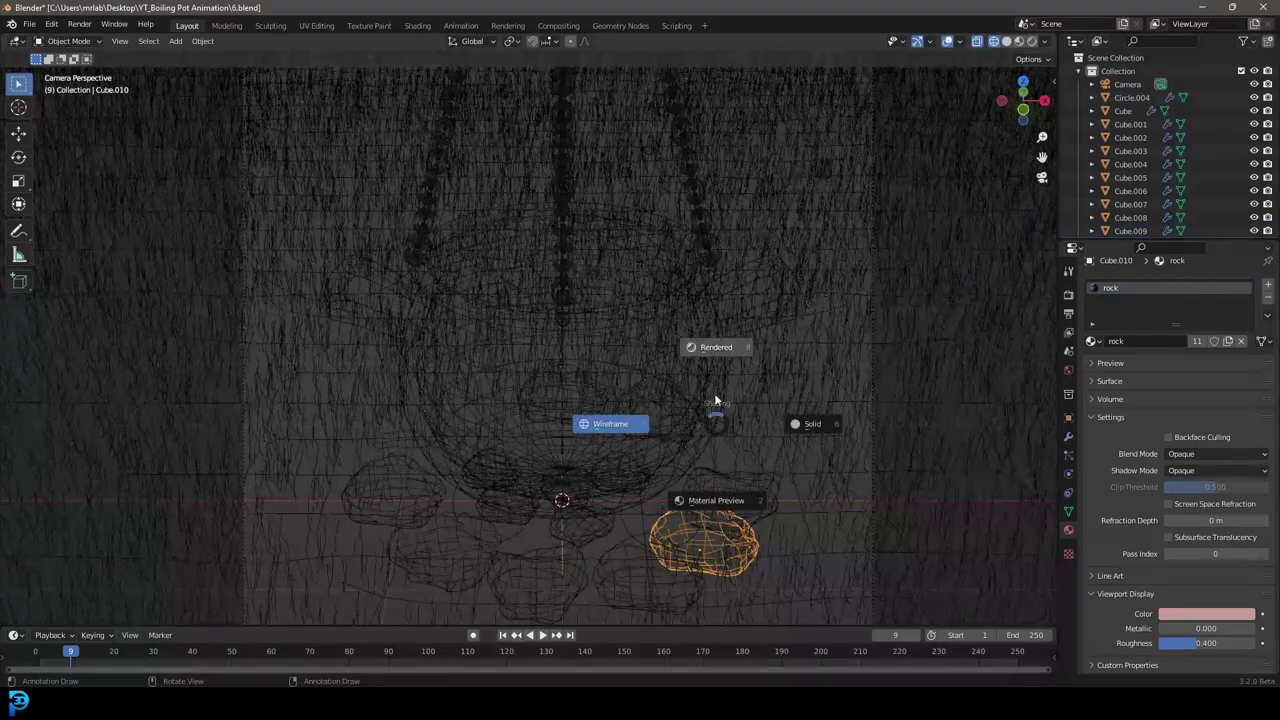
pyautogui.click(714, 348)
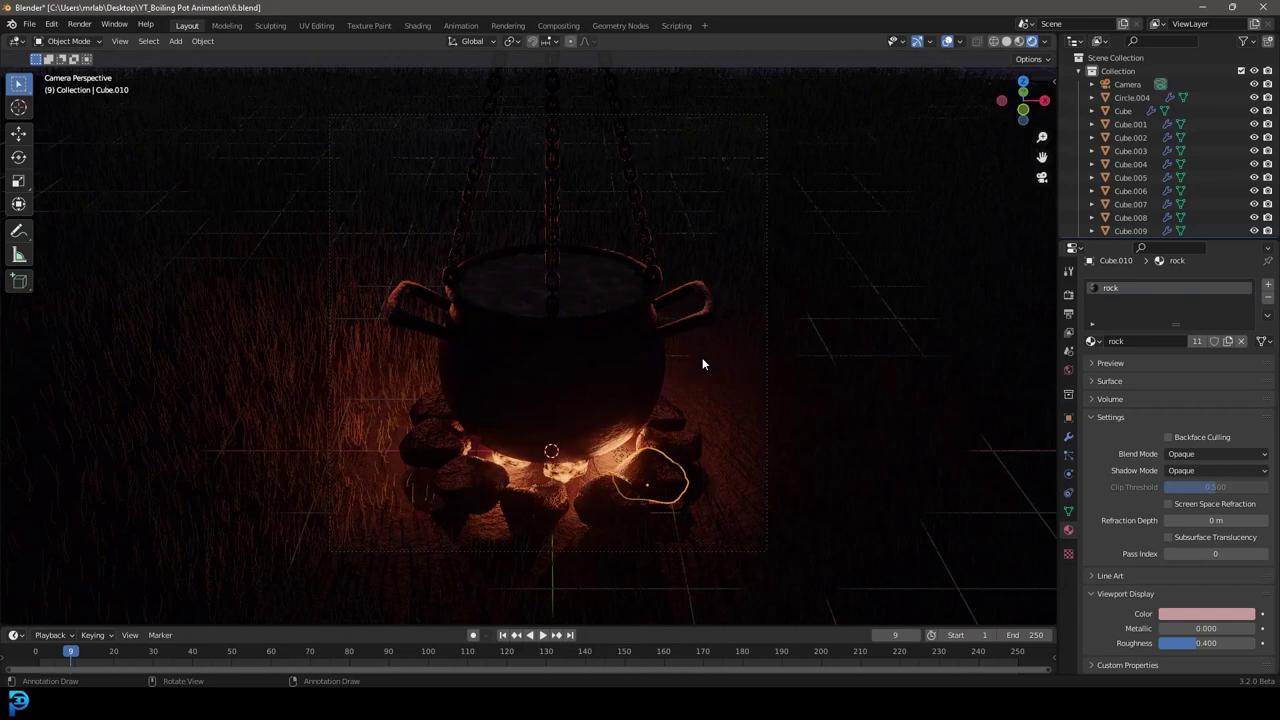
pyautogui.click(702, 364)
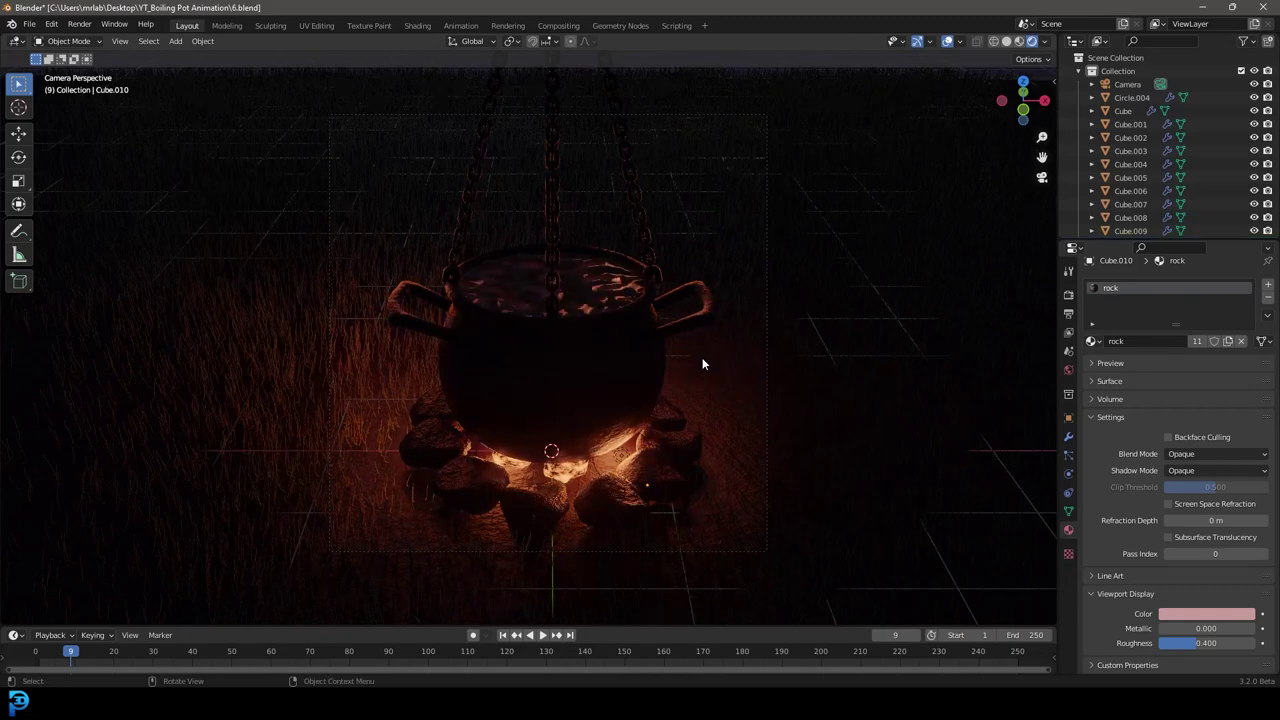
pyautogui.press('space')
# Return the viewport to solid shading and render frame 40 as a still image.
pyautogui.press('z')
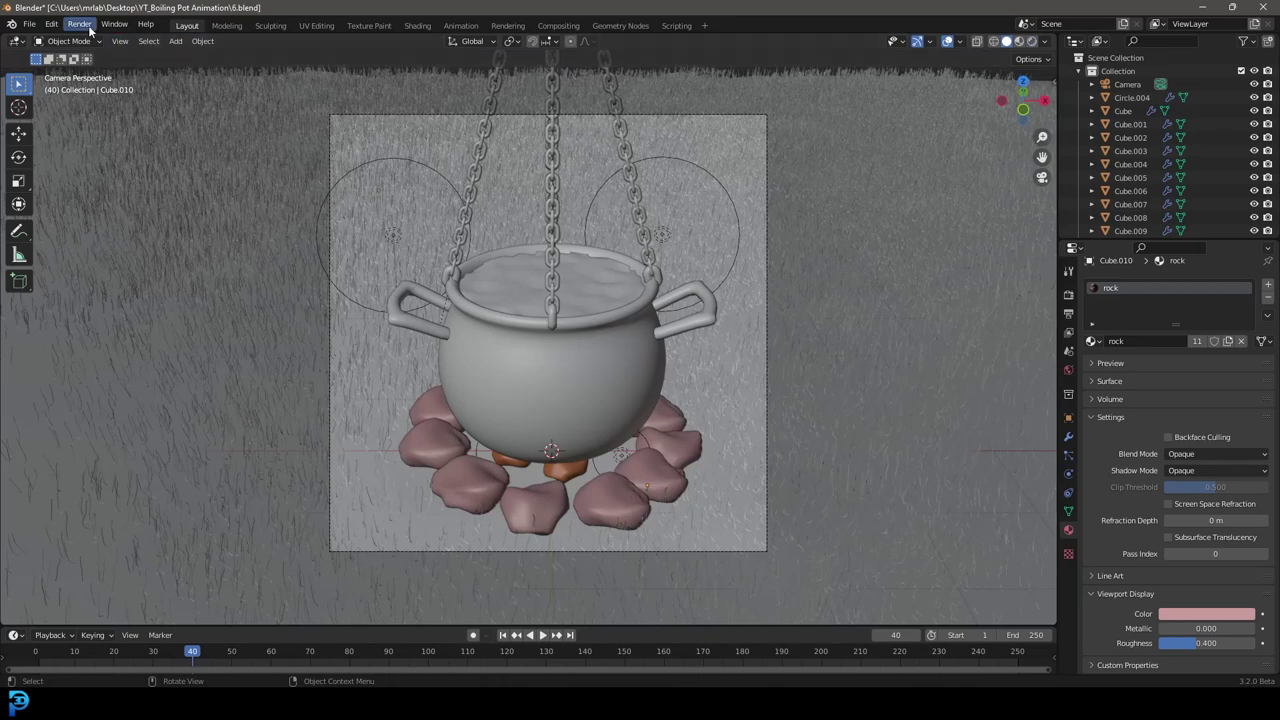
pyautogui.click(86, 25)
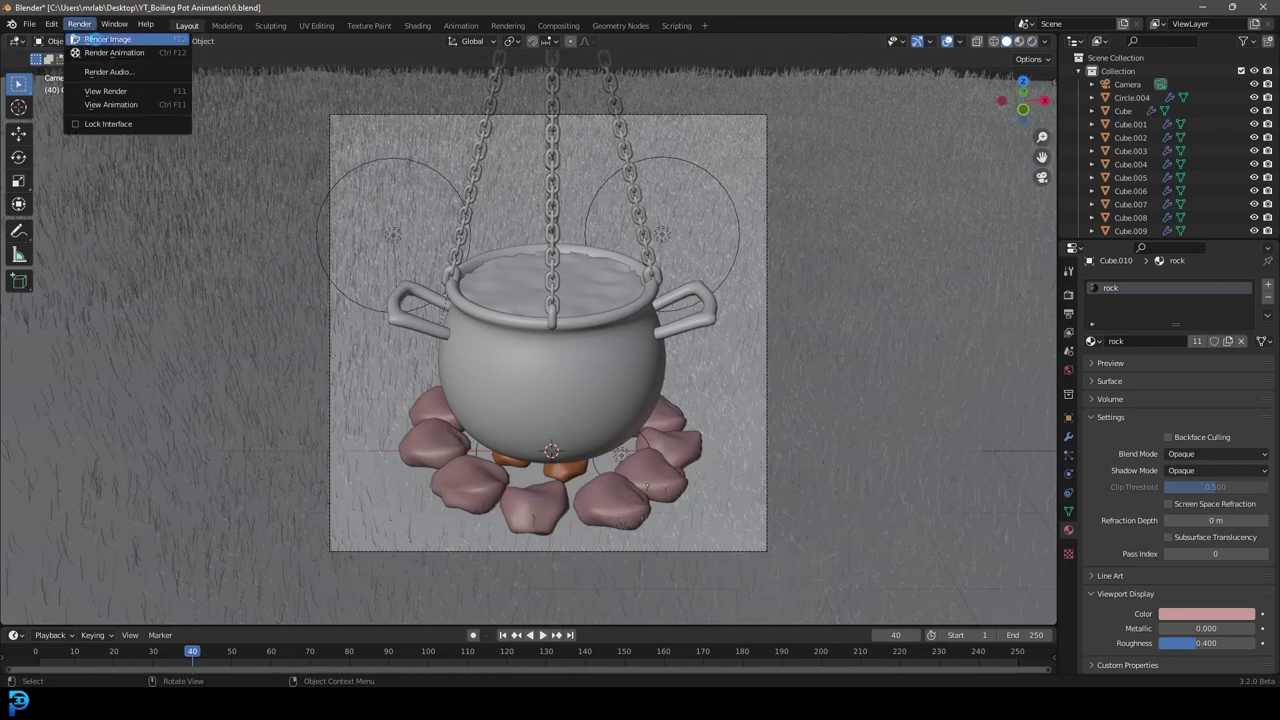
pyautogui.click(107, 39)
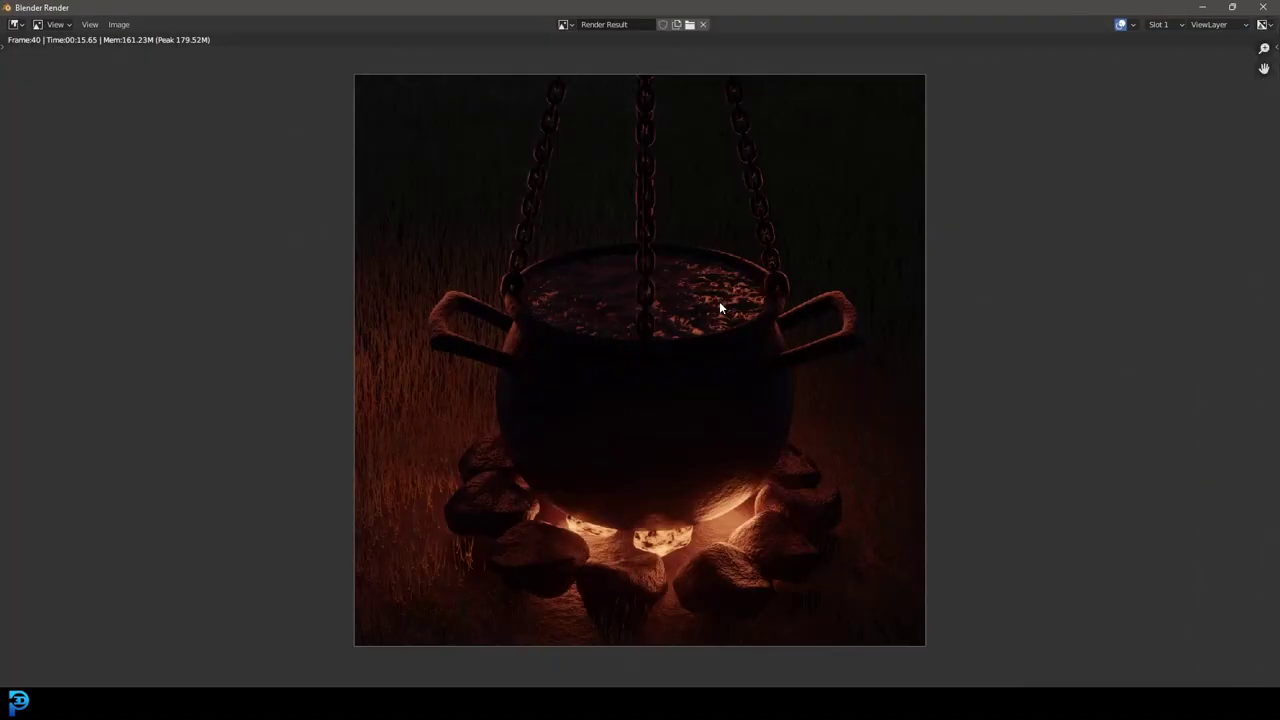
# Examine the rendered pot, soup, grass and glowing rocks at several magnifications, and close the render window.
pyautogui.scroll(-4, 720, 380)
pyautogui.scroll(3, 720, 384)
pyautogui.scroll(3, 823, 398)
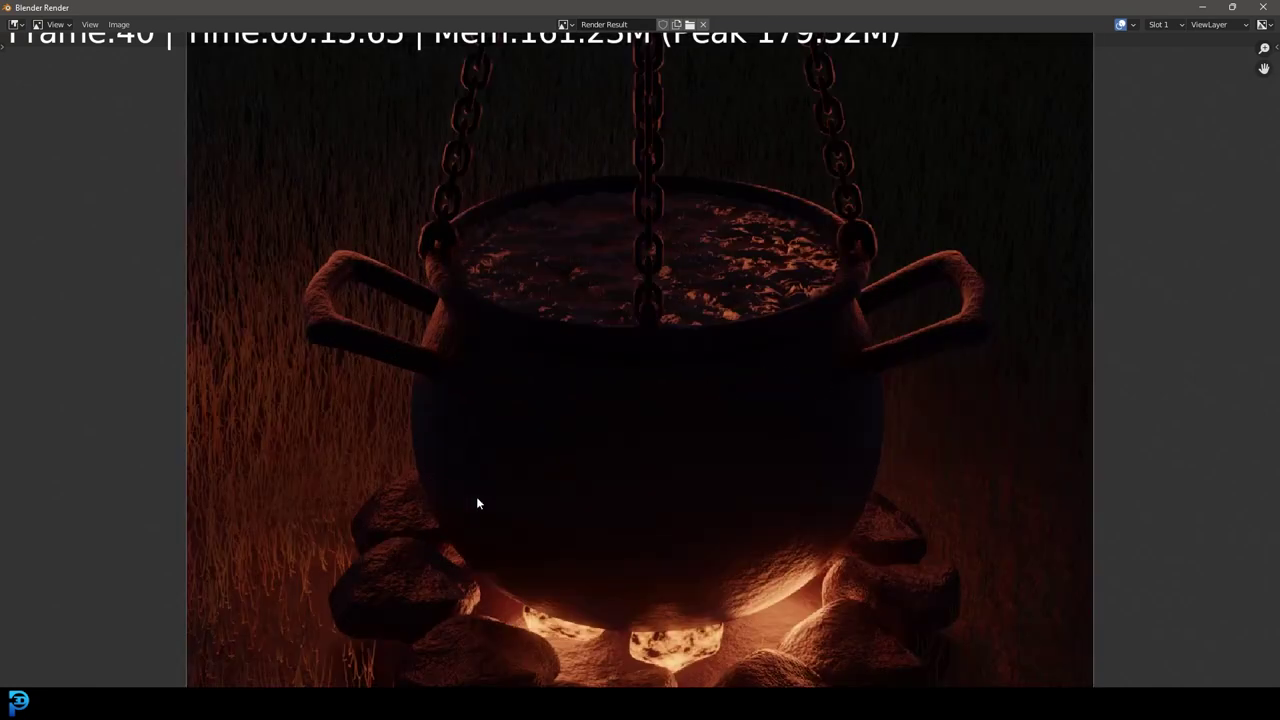
pyautogui.scroll(-3, 636, 514)
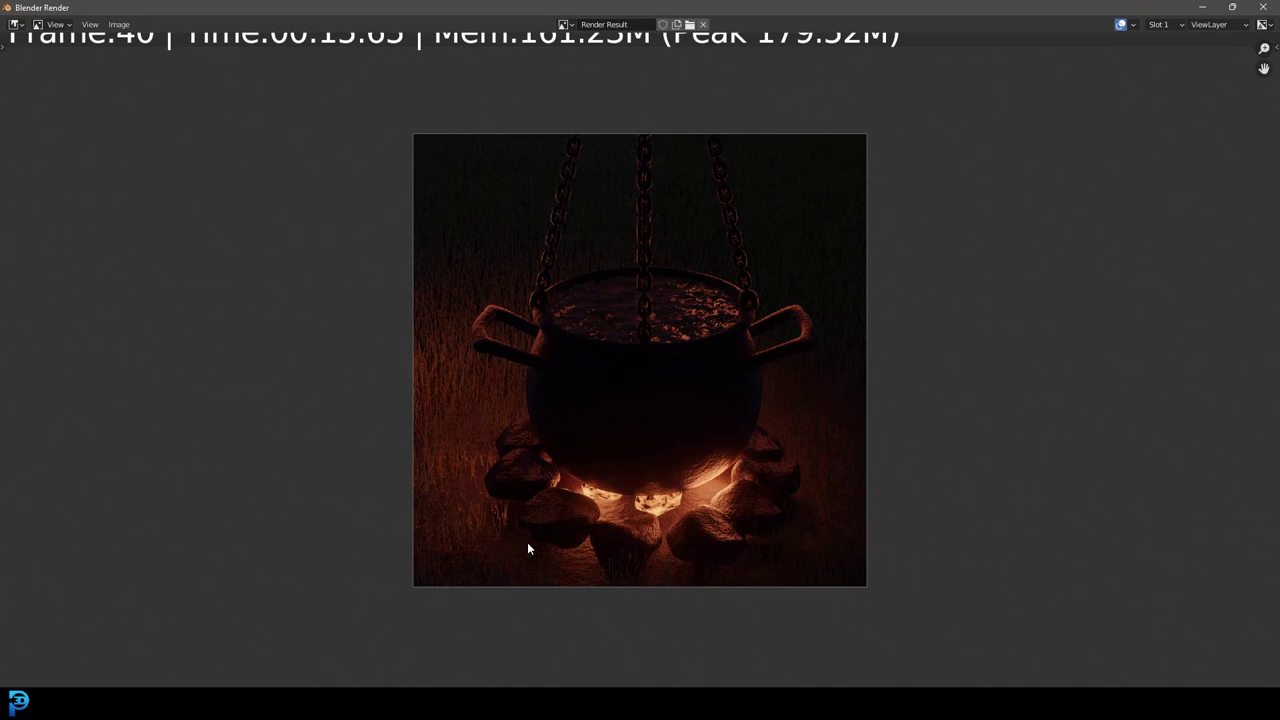
pyautogui.scroll(2, 648, 502)
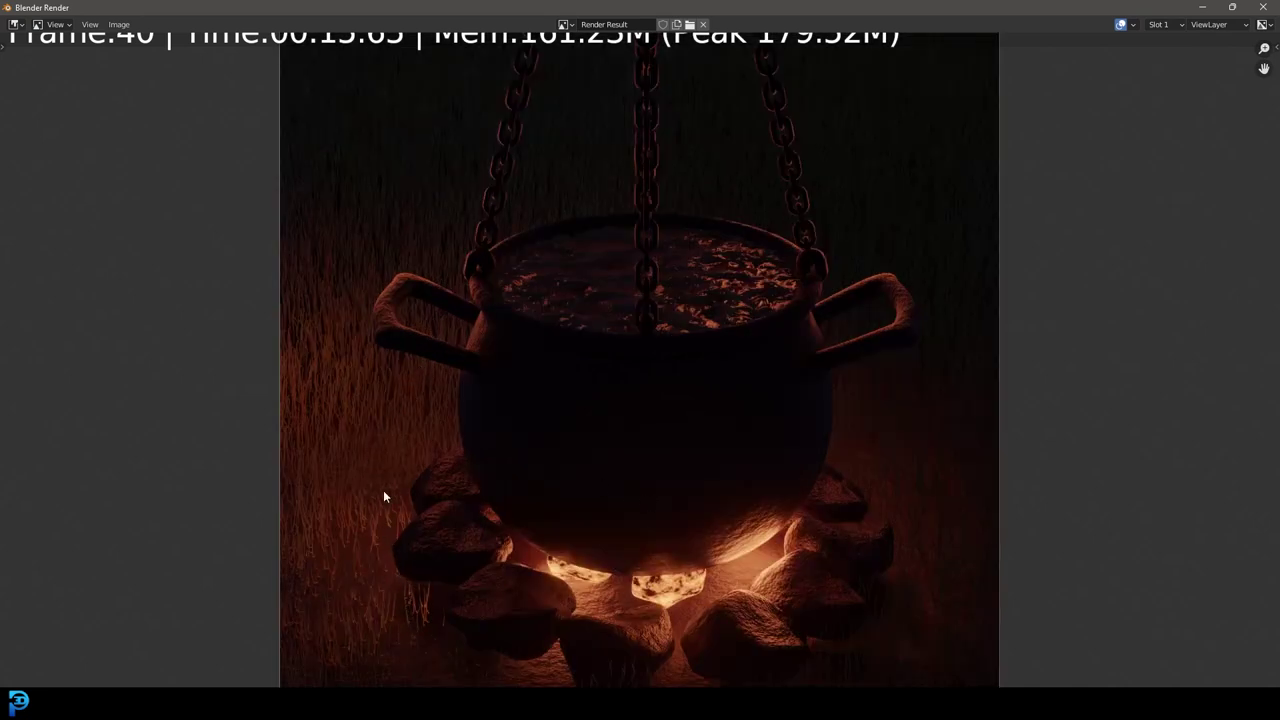
pyautogui.scroll(-2, 584, 417)
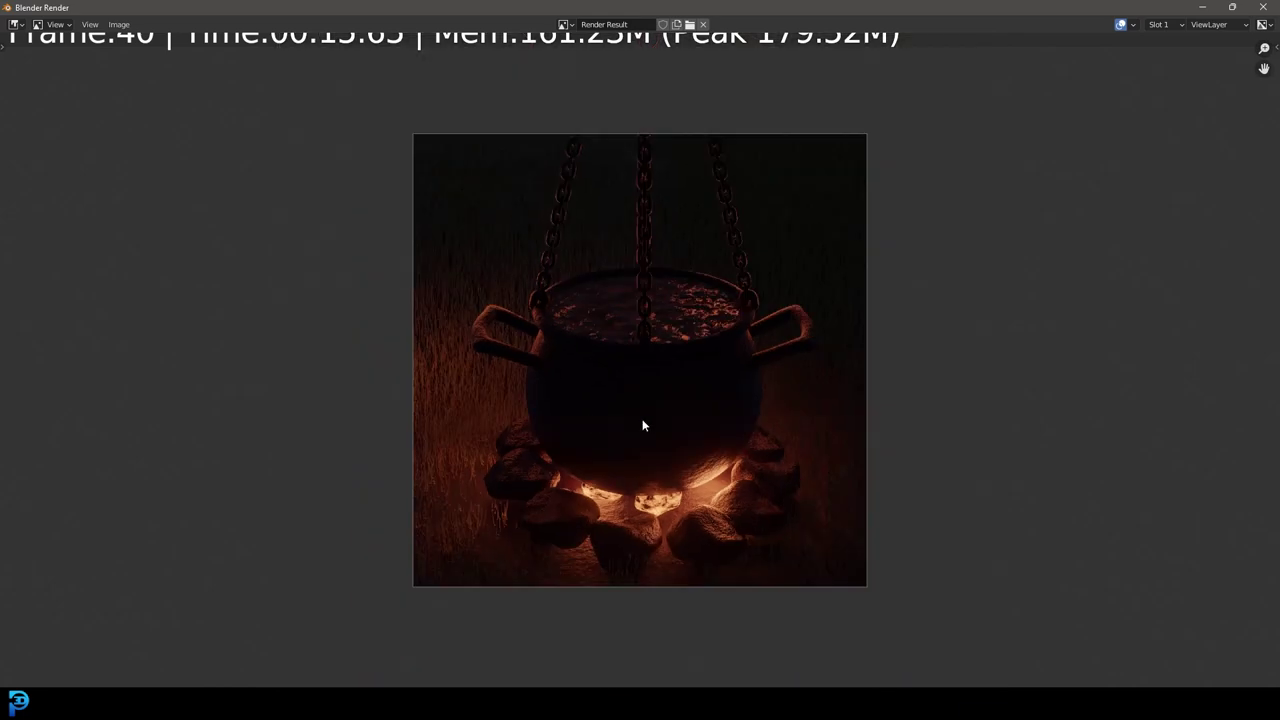
pyautogui.moveTo(661, 331); pyautogui.dragTo(652, 362, button='middle')
pyautogui.click(1262, 8)
# Try rotating the empty at the top of the chains to swing the pot.
pyautogui.moveTo(662, 116); pyautogui.dragTo(586, 220, button='middle')
pyautogui.click(533, 174)
pyautogui.press('r')
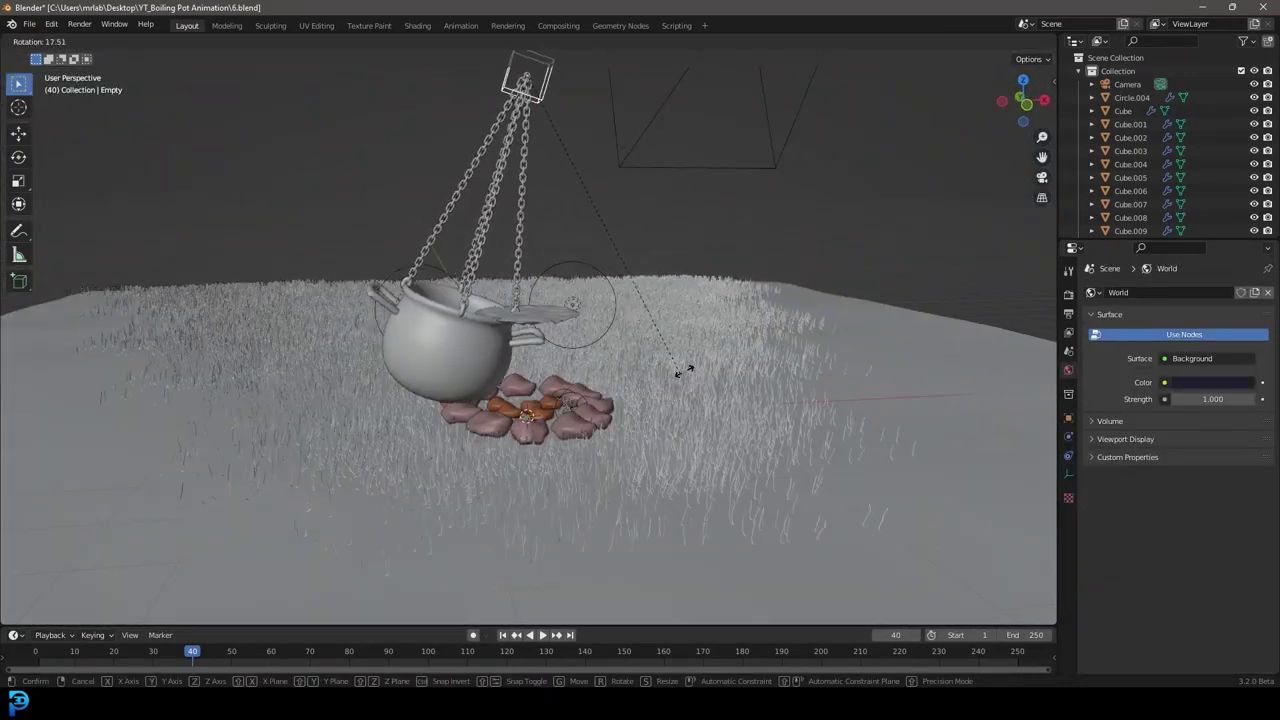
pyautogui.rightClick(636, 304)
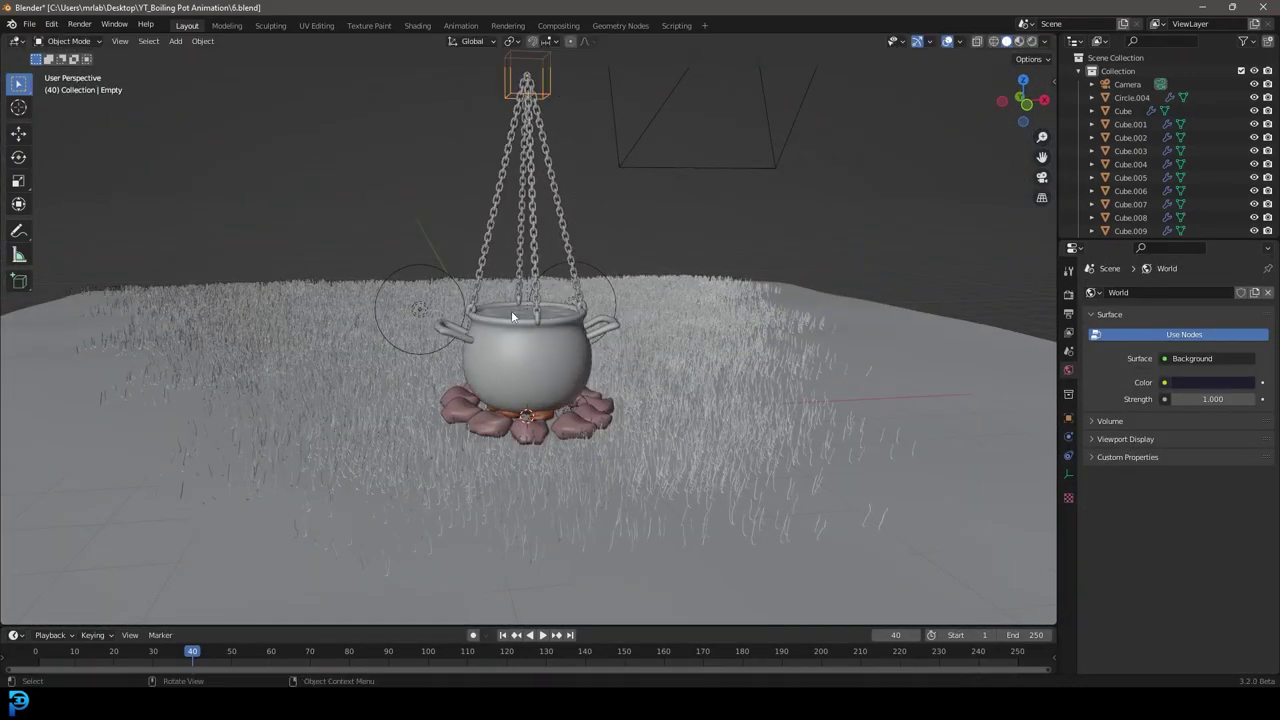
# Play the soup animation up to frame 60 in a closer perspective view of the pot.
pyautogui.scroll(4, 502, 310)
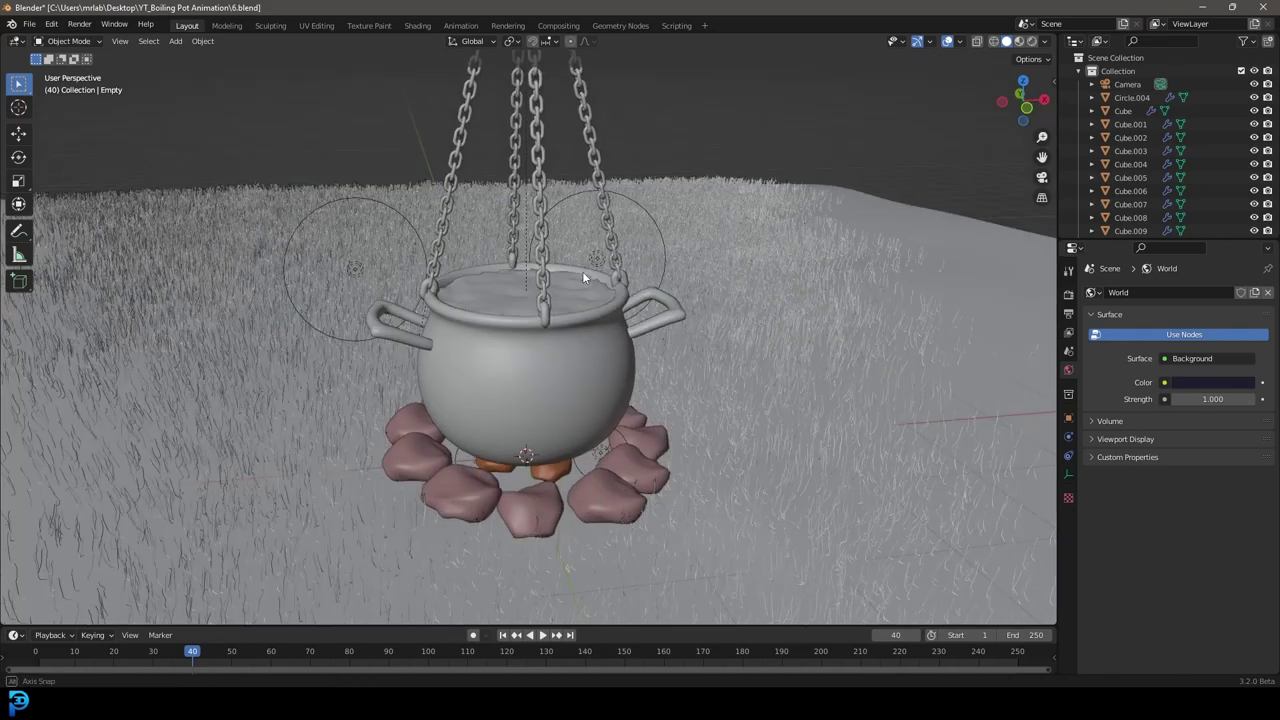
pyautogui.press('space')
pyautogui.press('space')
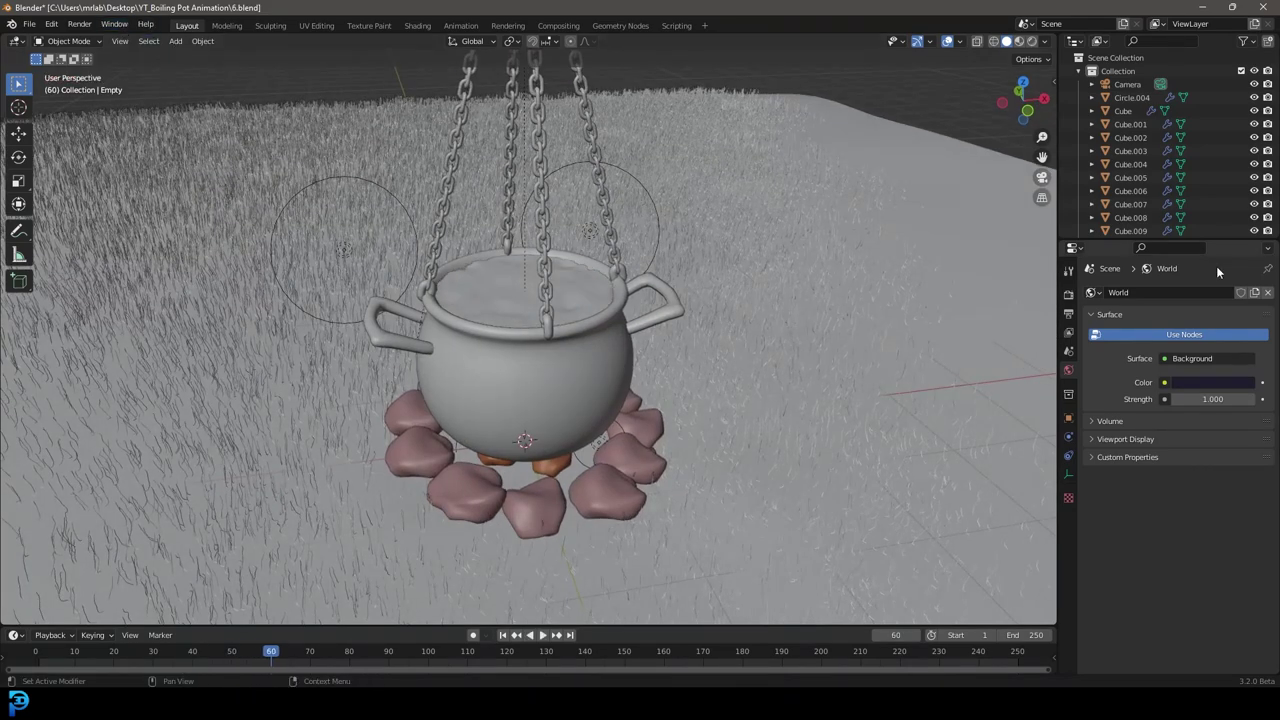
# Set the render output folder to the Desktop.
pyautogui.click(1068, 314)
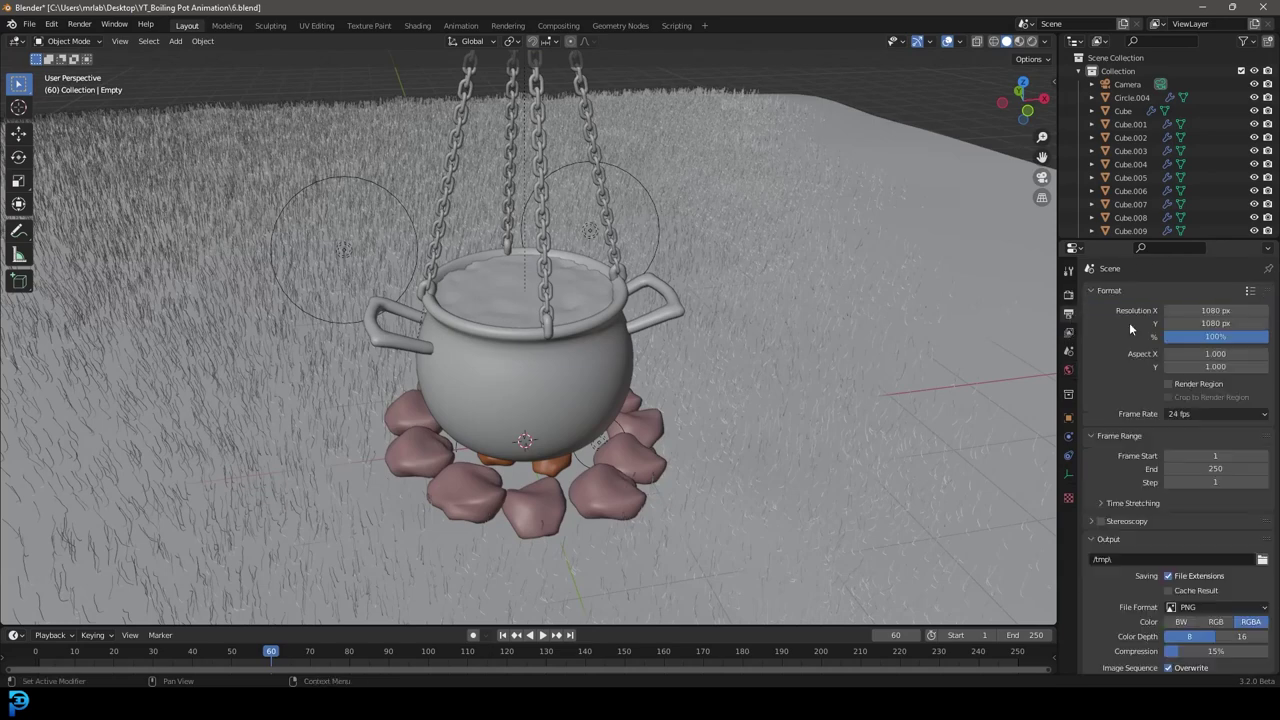
pyautogui.click(1262, 560)
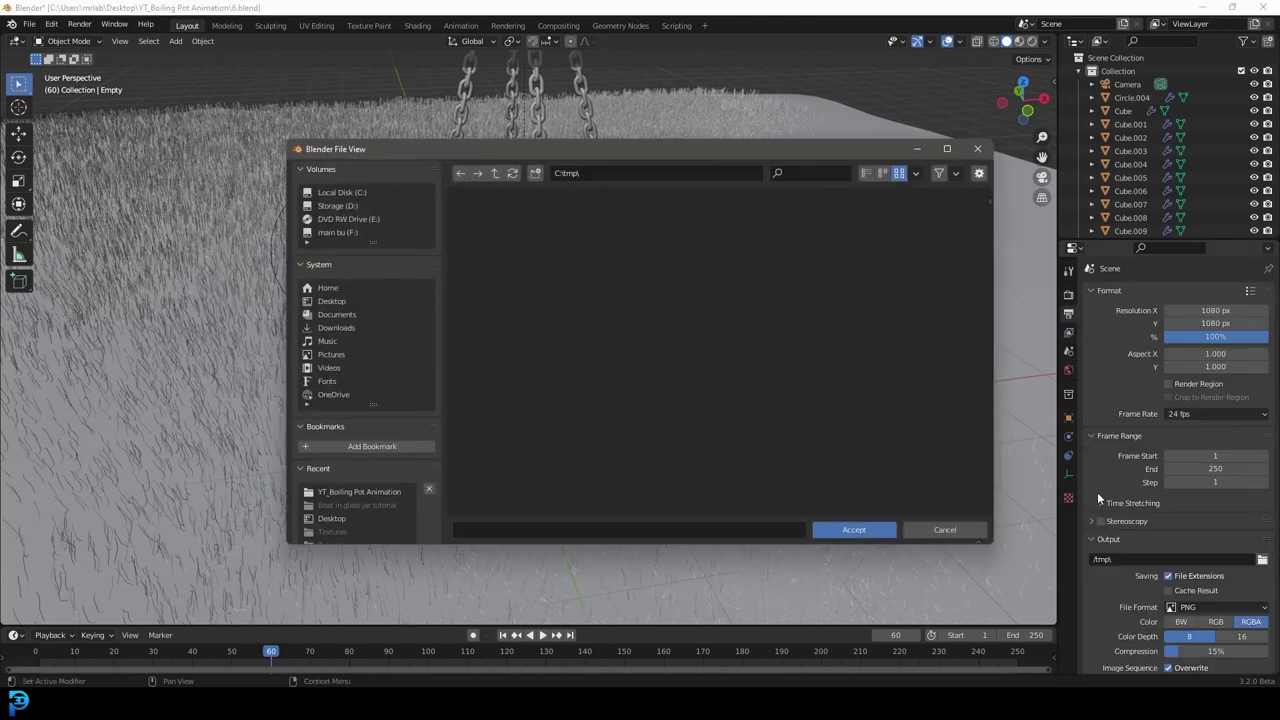
pyautogui.click(333, 302)
pyautogui.click(854, 529)
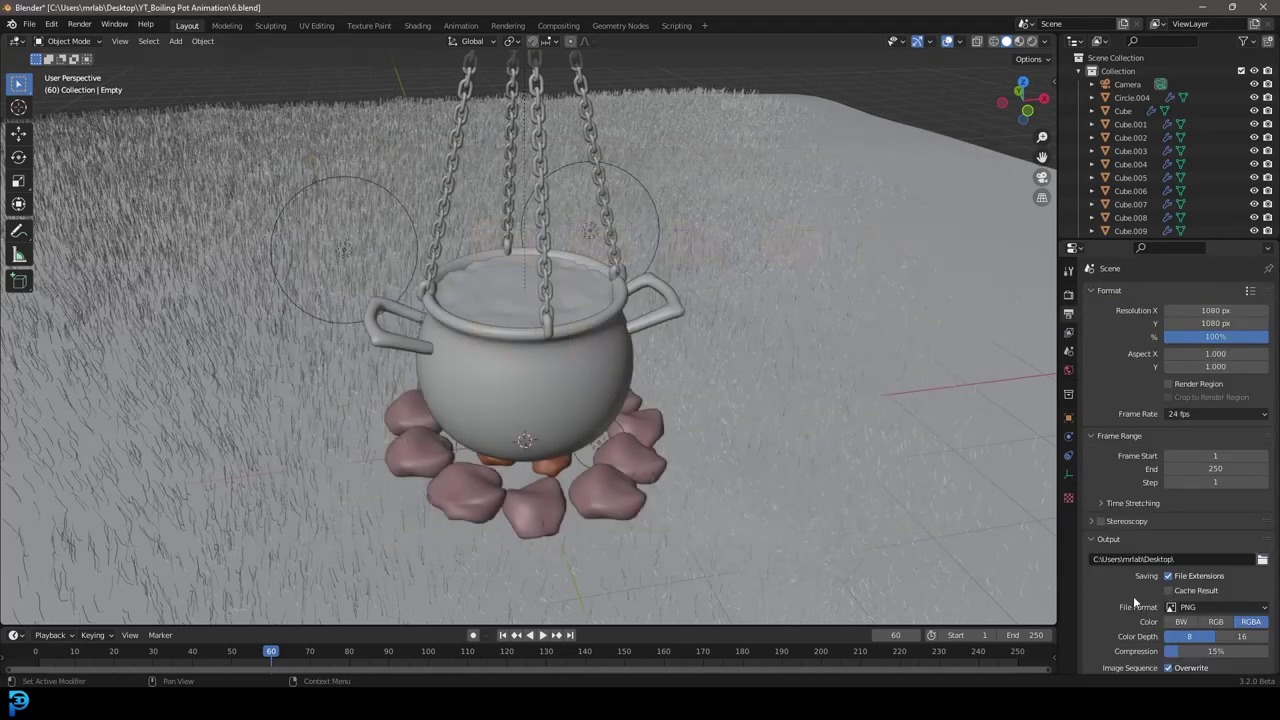
# Set the output file format to FFmpeg Video with an MPEG-4 container.
pyautogui.scroll(-2, 1121, 557)
pyautogui.click(1199, 554)
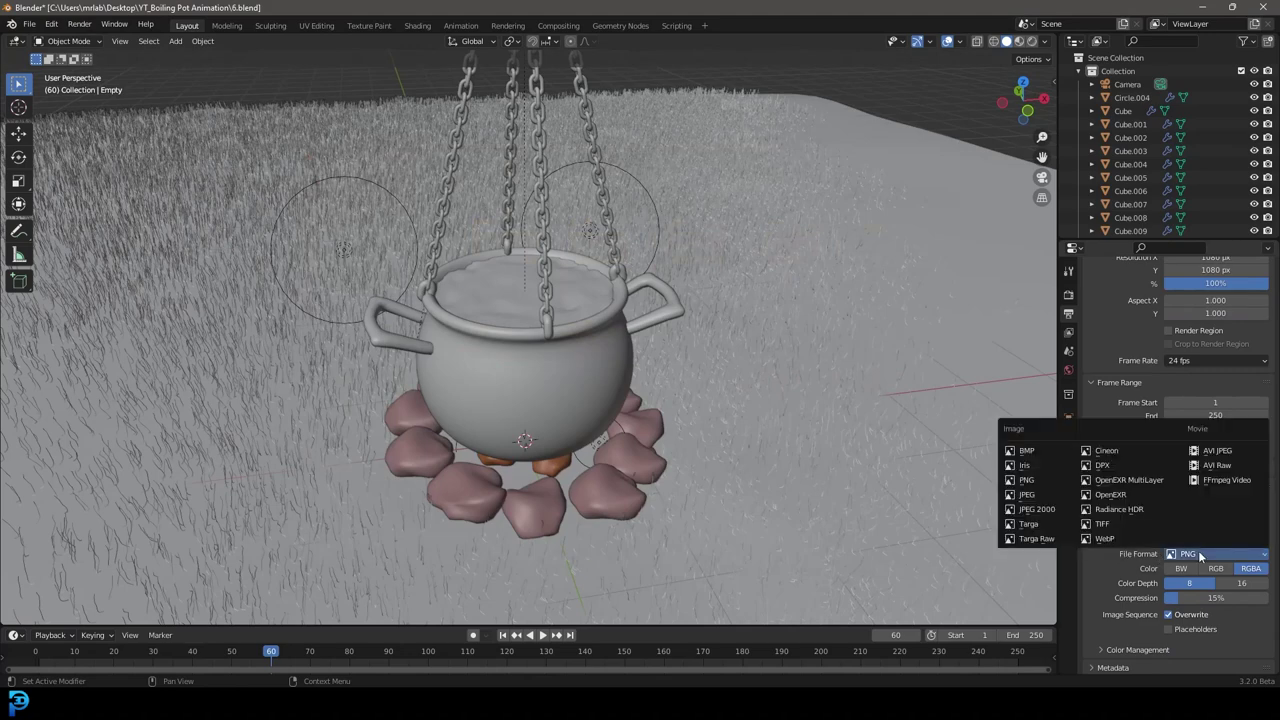
pyautogui.click(1215, 484)
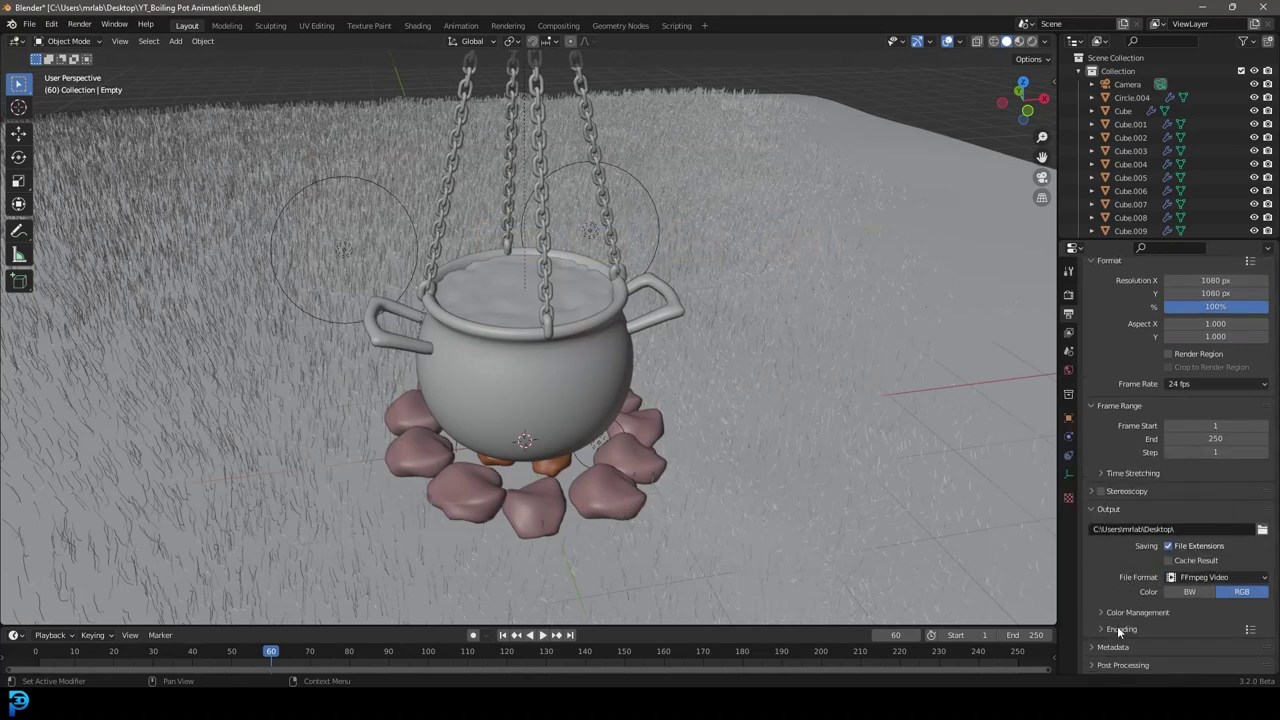
pyautogui.click(1119, 628)
pyautogui.scroll(-3, 1168, 597)
pyautogui.click(1215, 569)
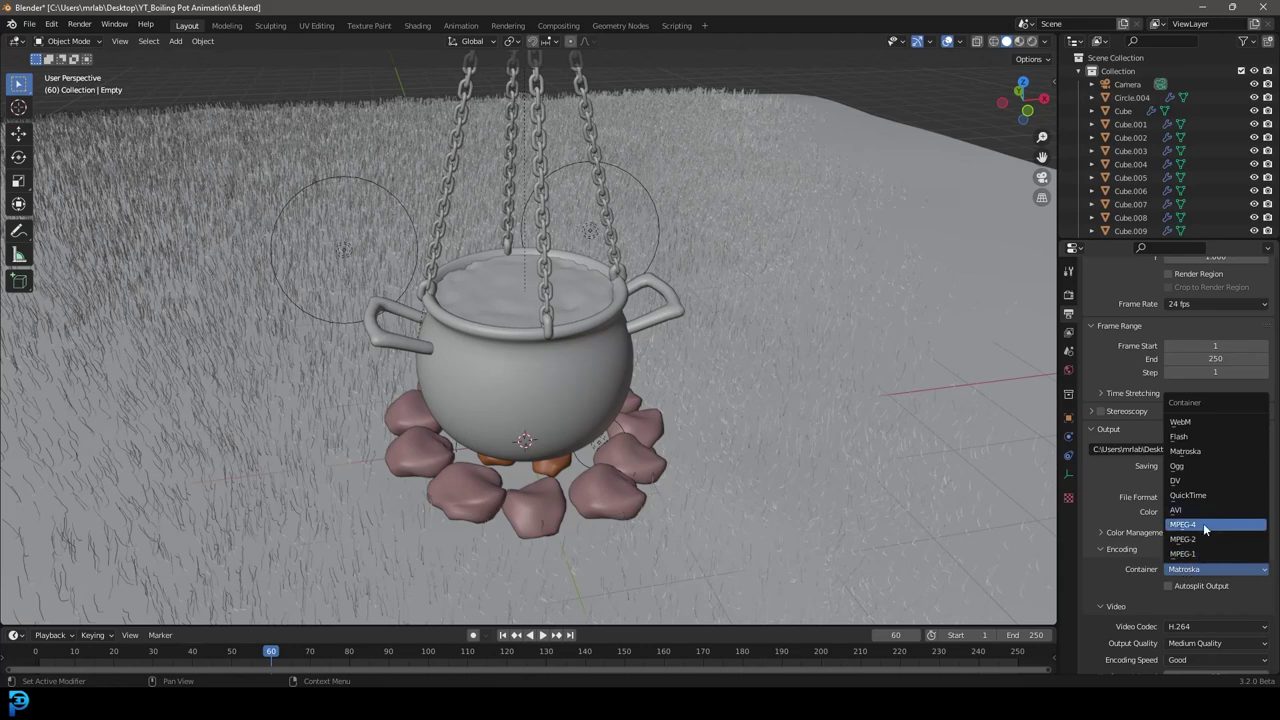
pyautogui.click(1205, 526)
# Save the Blender file and return to the camera view.
pyautogui.hotkey('ctrl', 's')
pyautogui.click(79, 24)
pyautogui.click(106, 60)
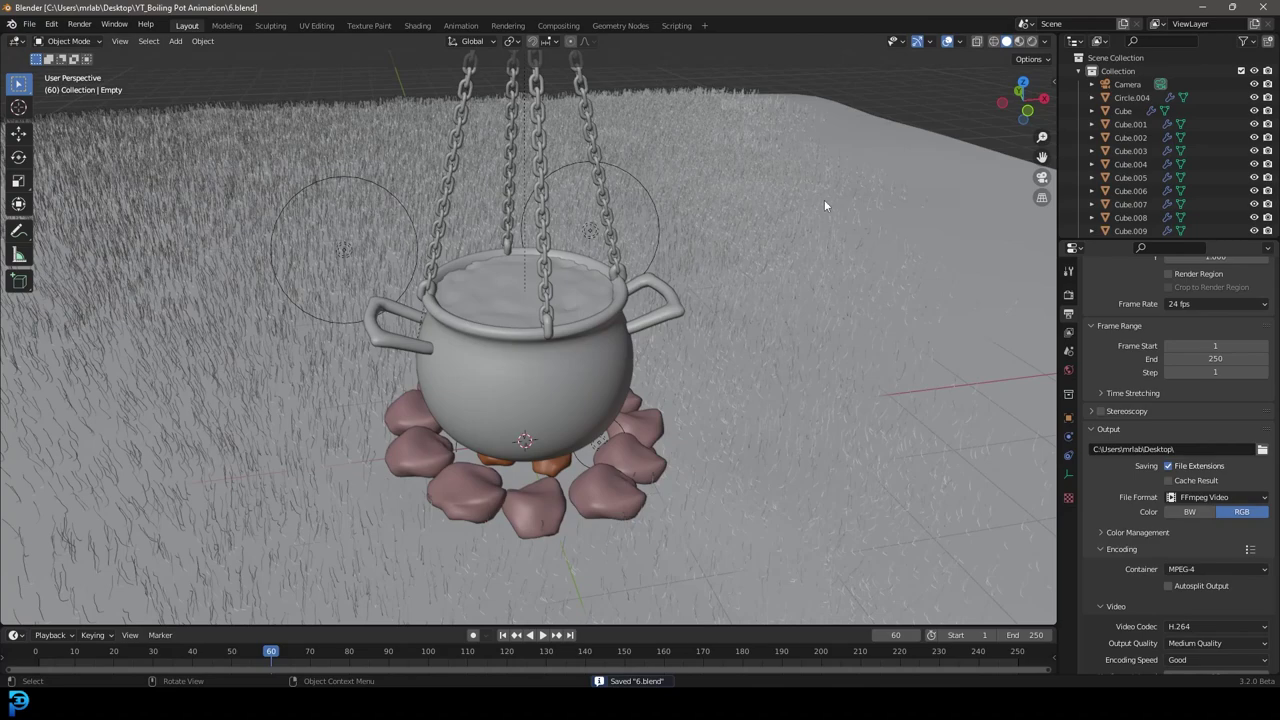
pyautogui.press('KP_0')
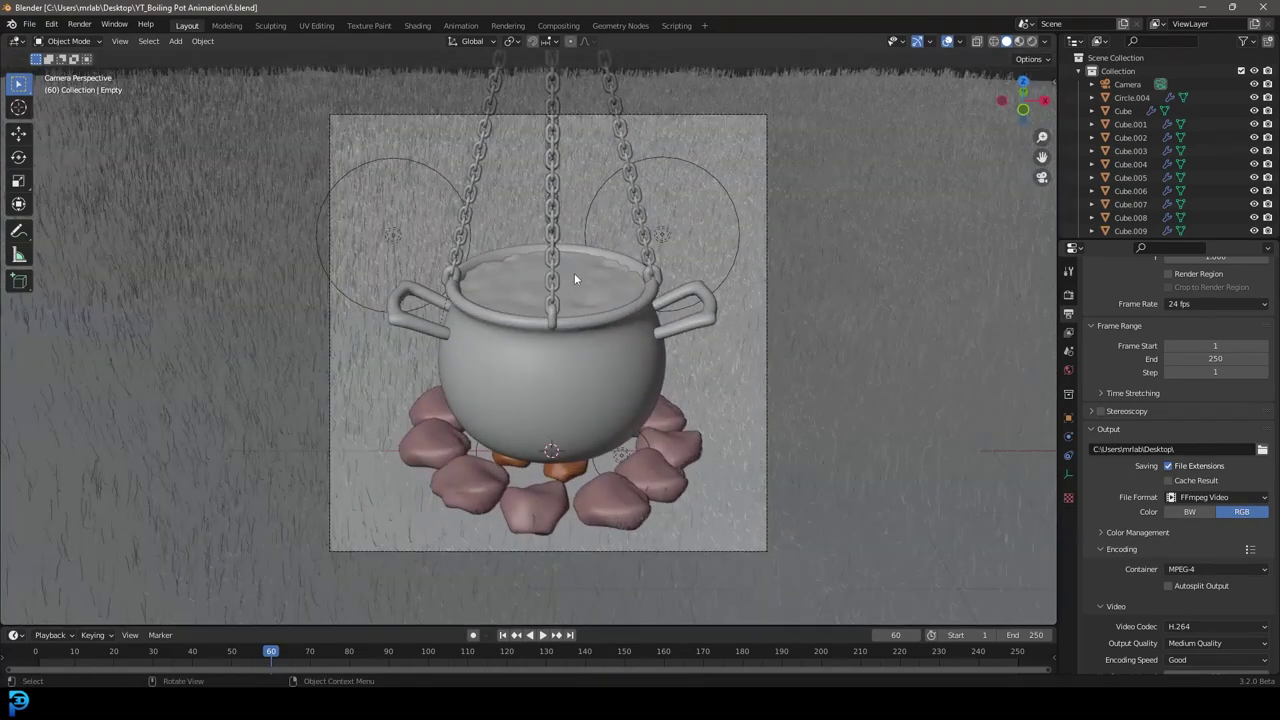
# Bring up the example file pots.blend in a maximized window, enlarge its 3D viewport and play the boiling pot animation.
pyautogui.scroll(1, 575, 279)
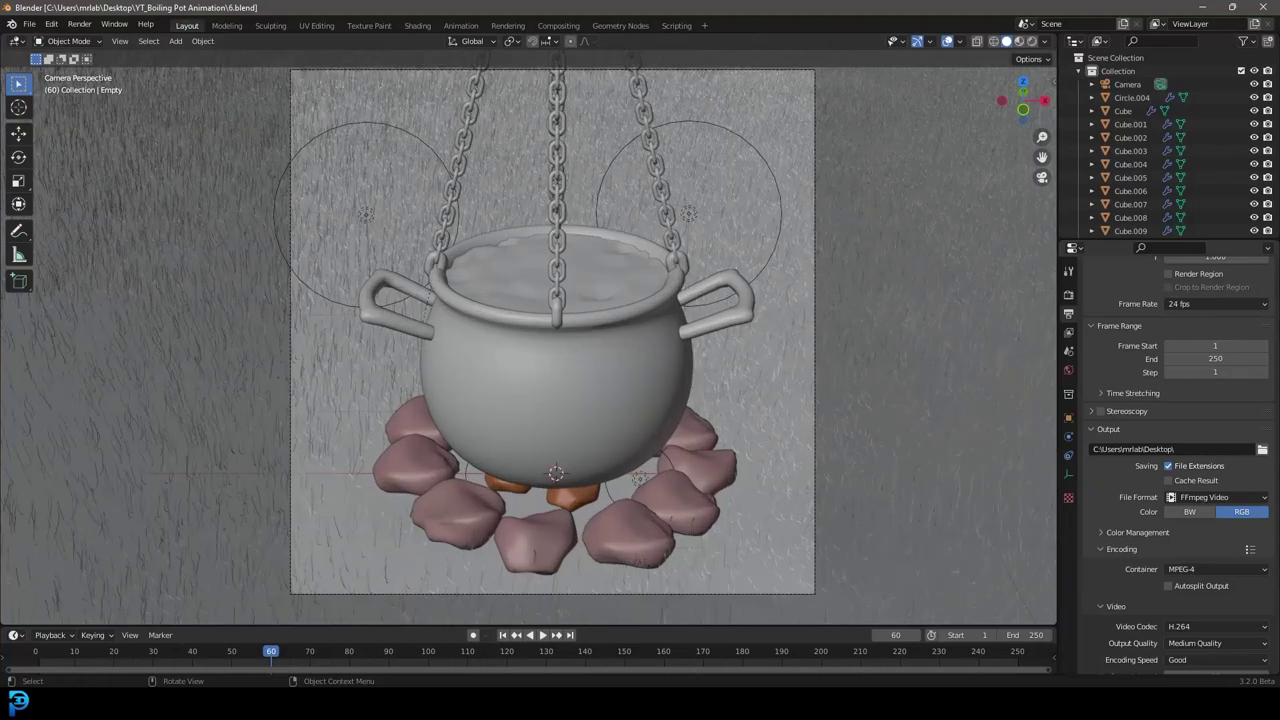
pyautogui.moveTo(0, 320)
pyautogui.mouseDown()
pyautogui.moveTo(228, 212)
pyautogui.moveTo(338, 86)
pyautogui.mouseUp()
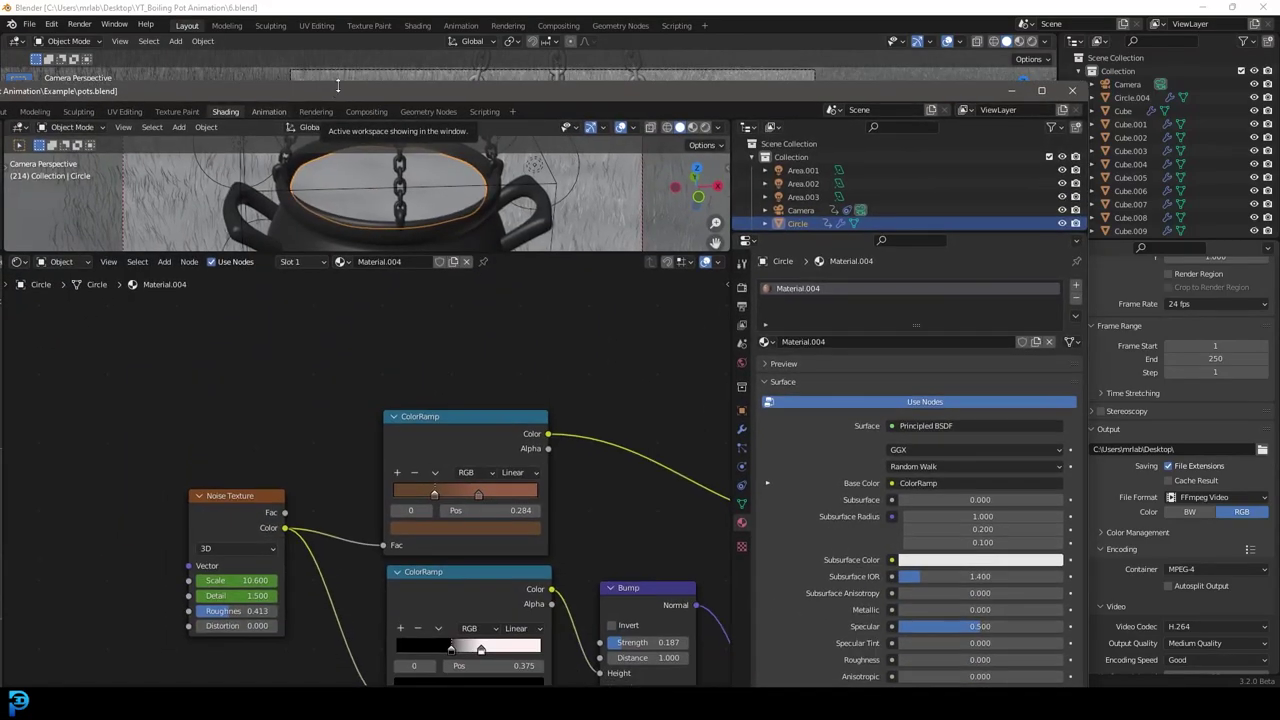
pyautogui.click(1041, 90)
pyautogui.moveTo(717, 168); pyautogui.dragTo(685, 506)
pyautogui.moveTo(570, 376); pyautogui.dragTo(566, 371, button='middle')
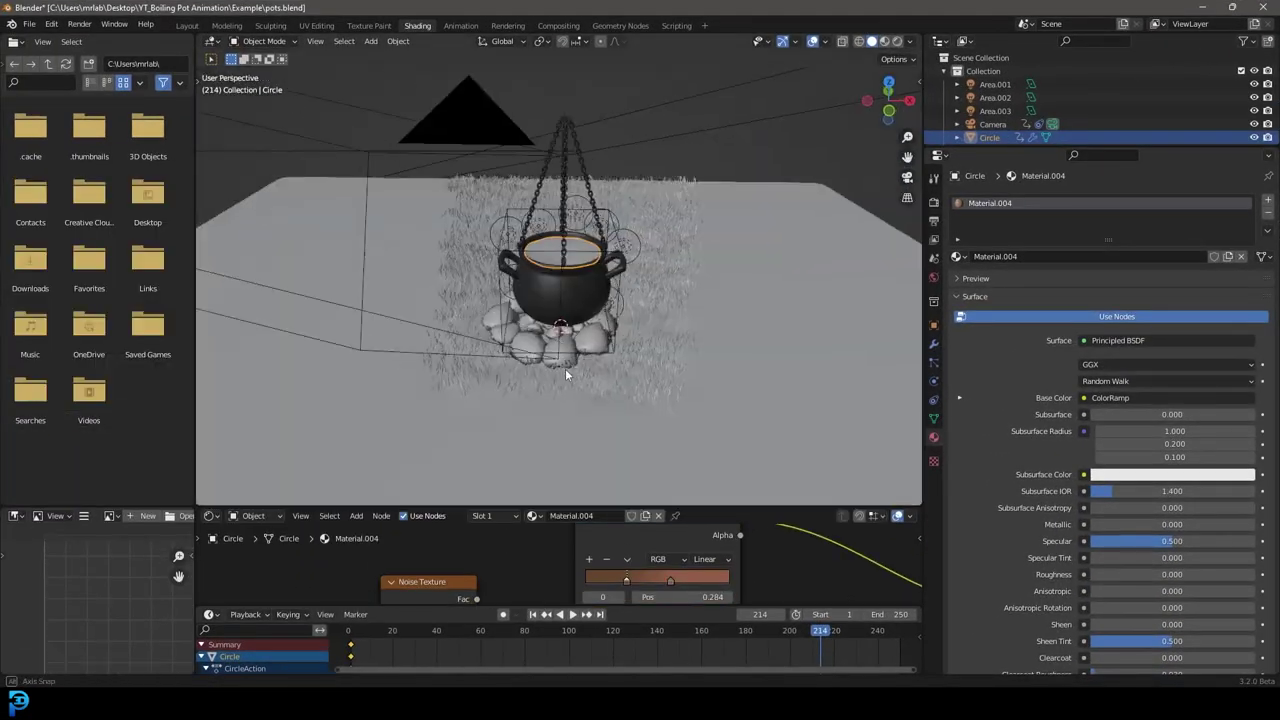
pyautogui.press('space')
pyautogui.scroll(4, 599, 284)
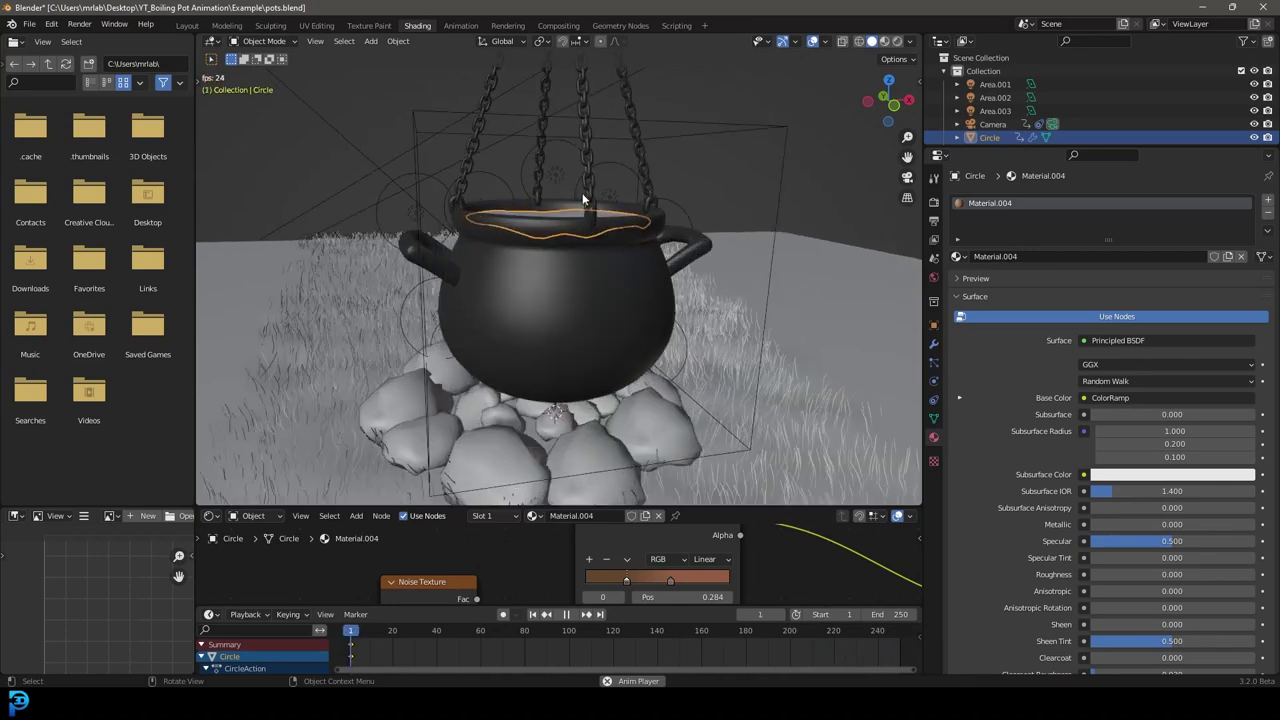
# Select the tall cylinder rising out of the example pot, stop playback and inspect it from the side.
pyautogui.click(583, 200)
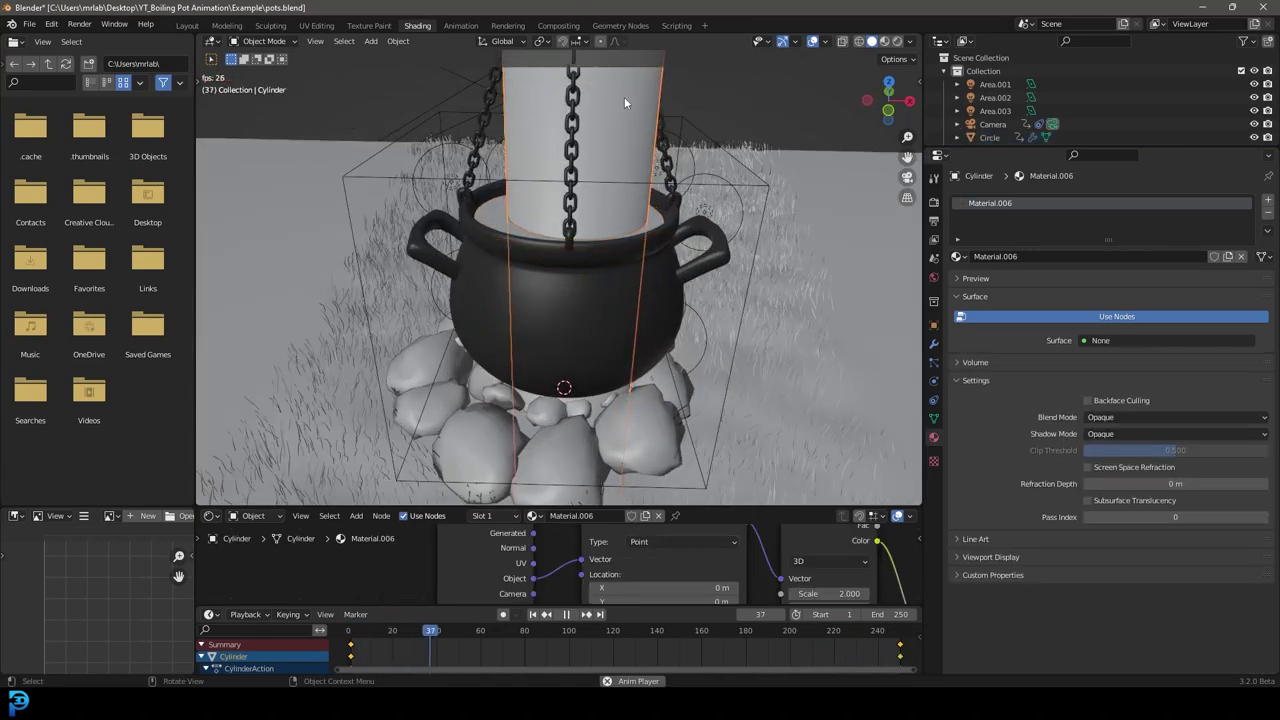
pyautogui.scroll(-6, 624, 101)
pyautogui.press('space')
pyautogui.moveTo(502, 165); pyautogui.dragTo(556, 151, button='middle')
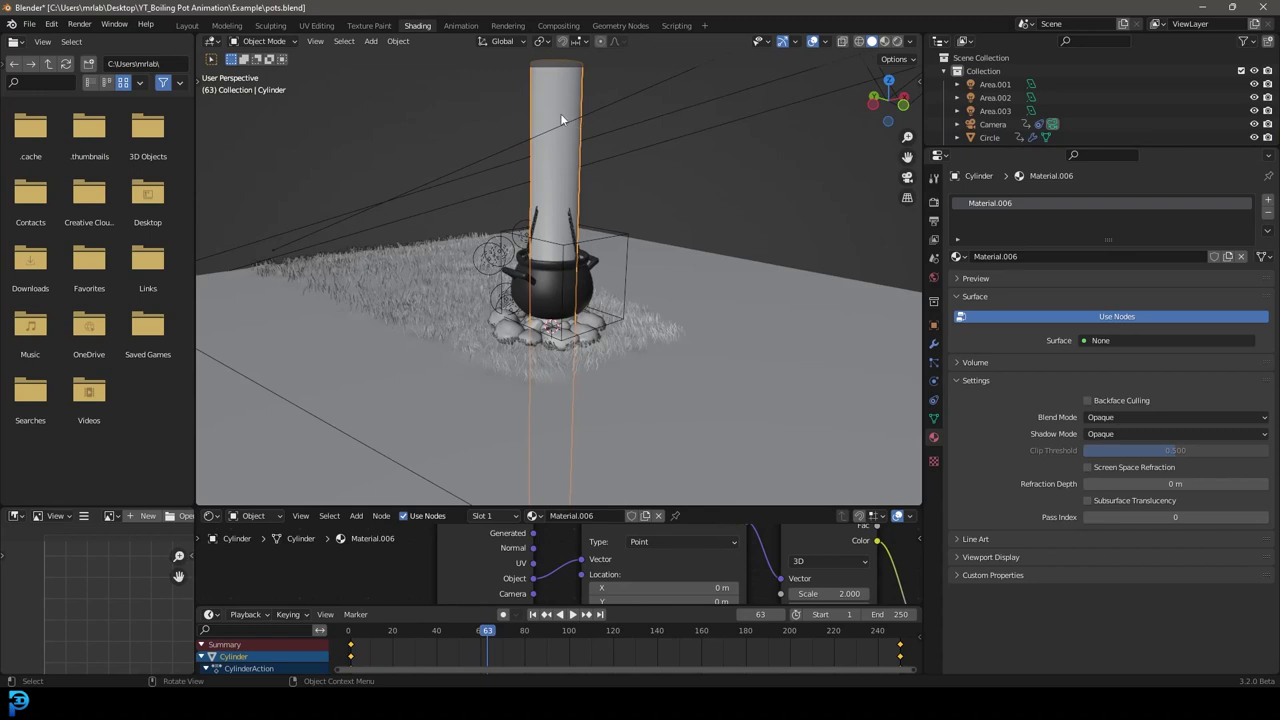
pyautogui.scroll(3, 560, 117)
# Switch the example viewport to Rendered shading and examine the area above the pot's opening up close.
pyautogui.press('z')
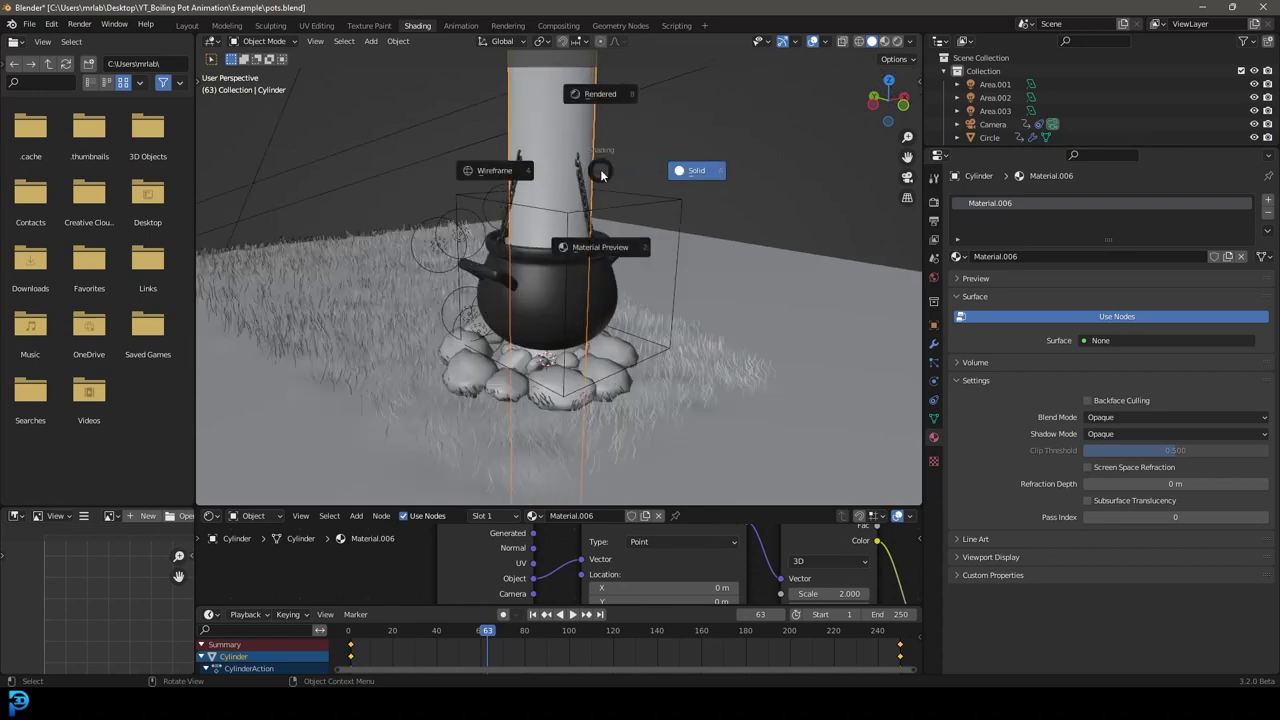
pyautogui.click(590, 97)
pyautogui.scroll(3, 622, 168)
pyautogui.keyDown('shift'); pyautogui.moveTo(622, 170); pyautogui.dragTo(637, 288, button='middle'); pyautogui.keyUp('shift')
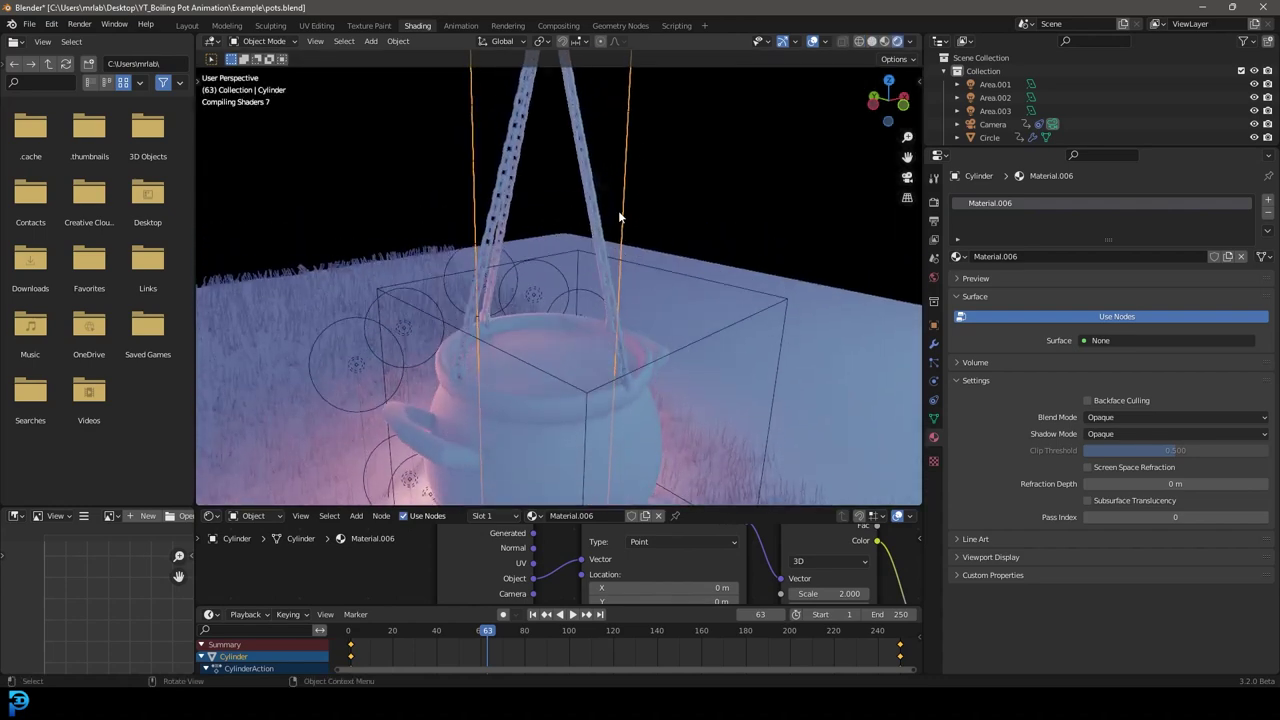
pyautogui.moveTo(680, 233); pyautogui.dragTo(632, 246, button='middle')
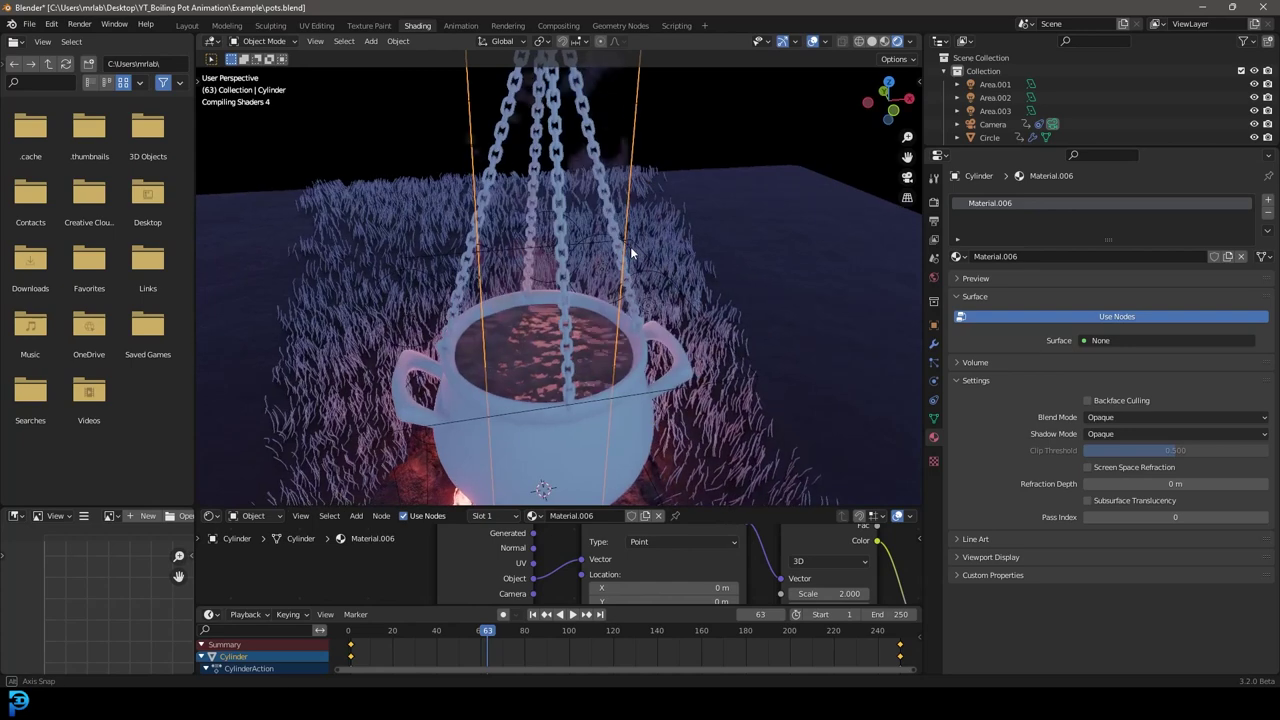
# Play the example animation in Rendered shading, return the viewport to Solid shading and stop playback.
pyautogui.press('space')
pyautogui.press('z')
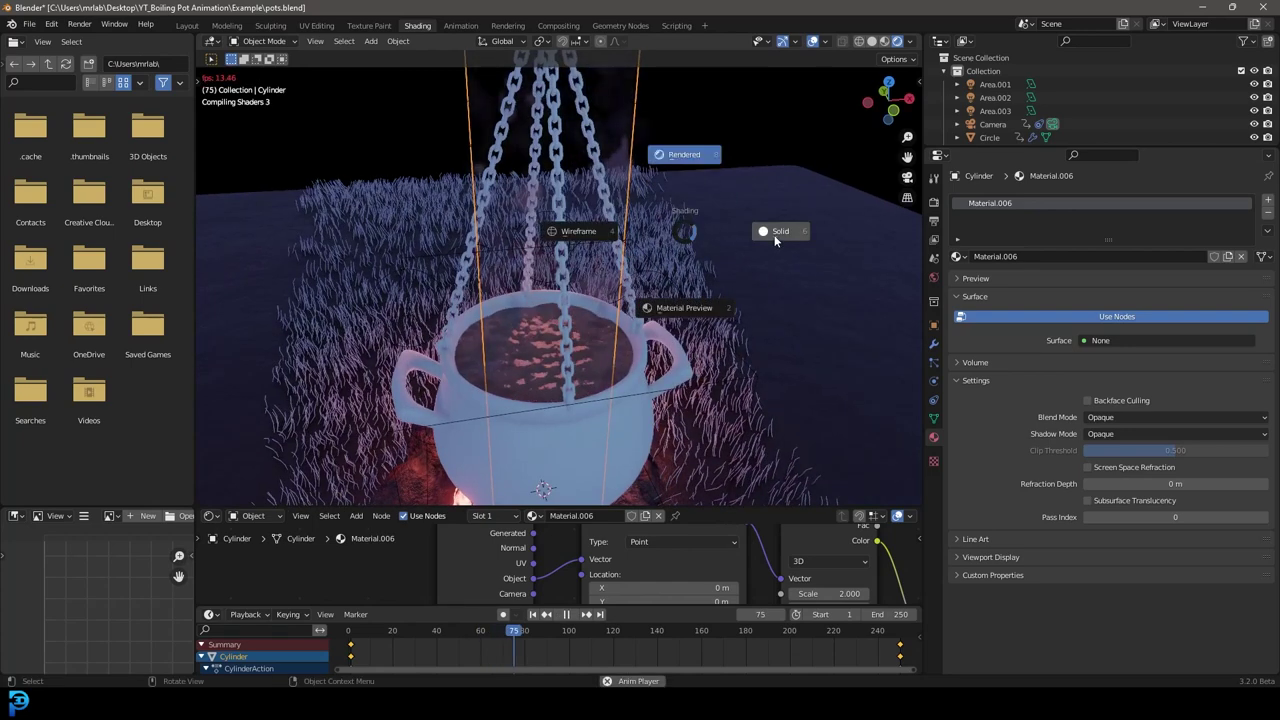
pyautogui.click(775, 238)
pyautogui.press('space')
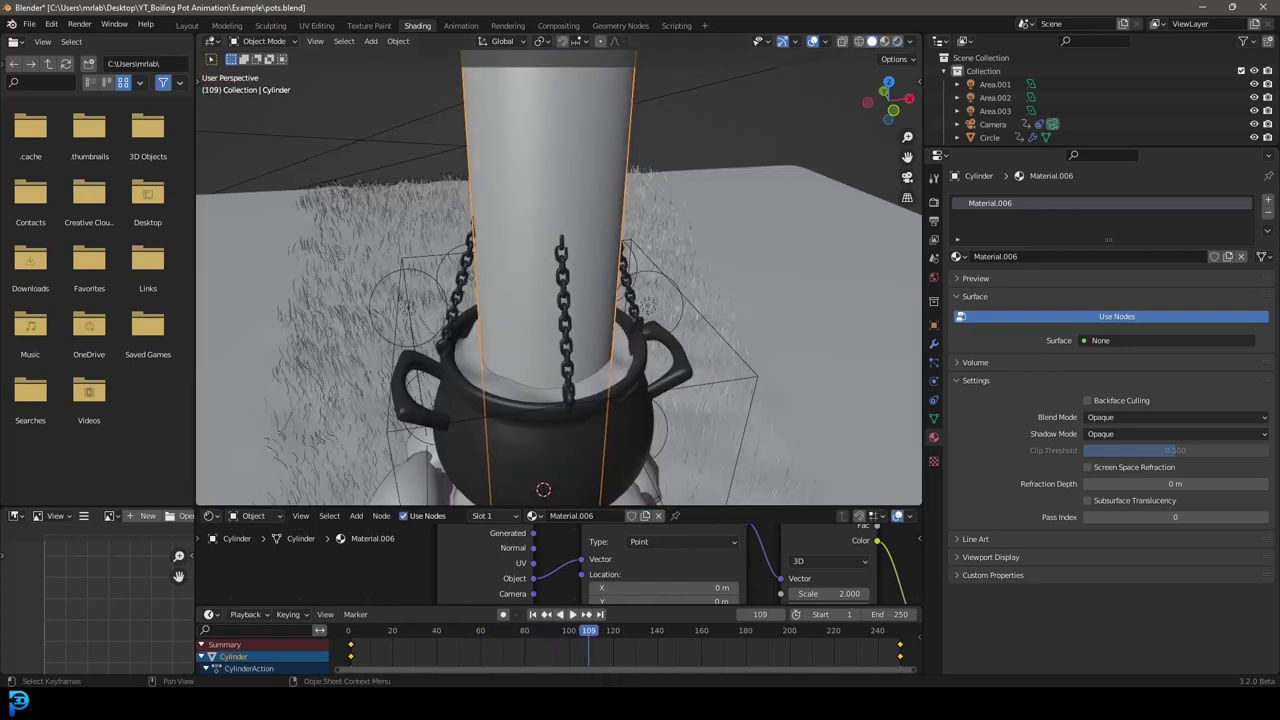
# Switch back to the 6.blend project window and frame the pot closer in the camera view.
pyautogui.moveTo(490, 712)
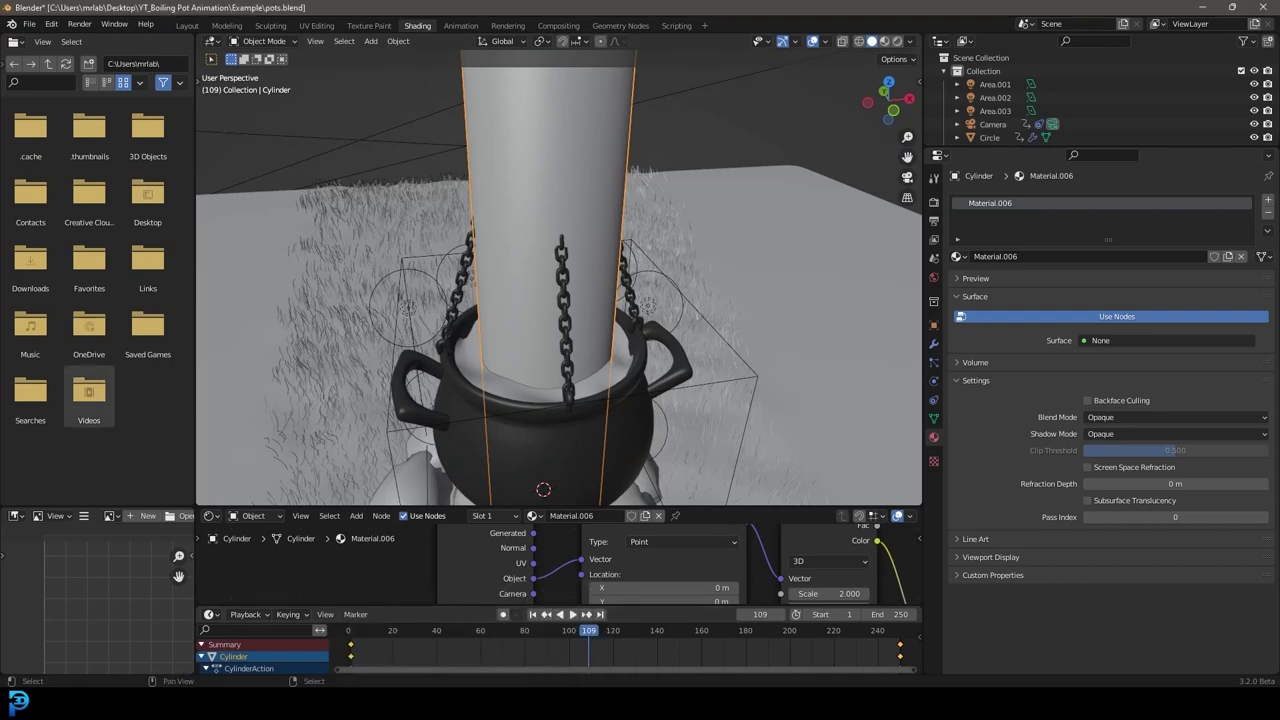
pyautogui.click(415, 637)
pyautogui.scroll(2, 670, 406)
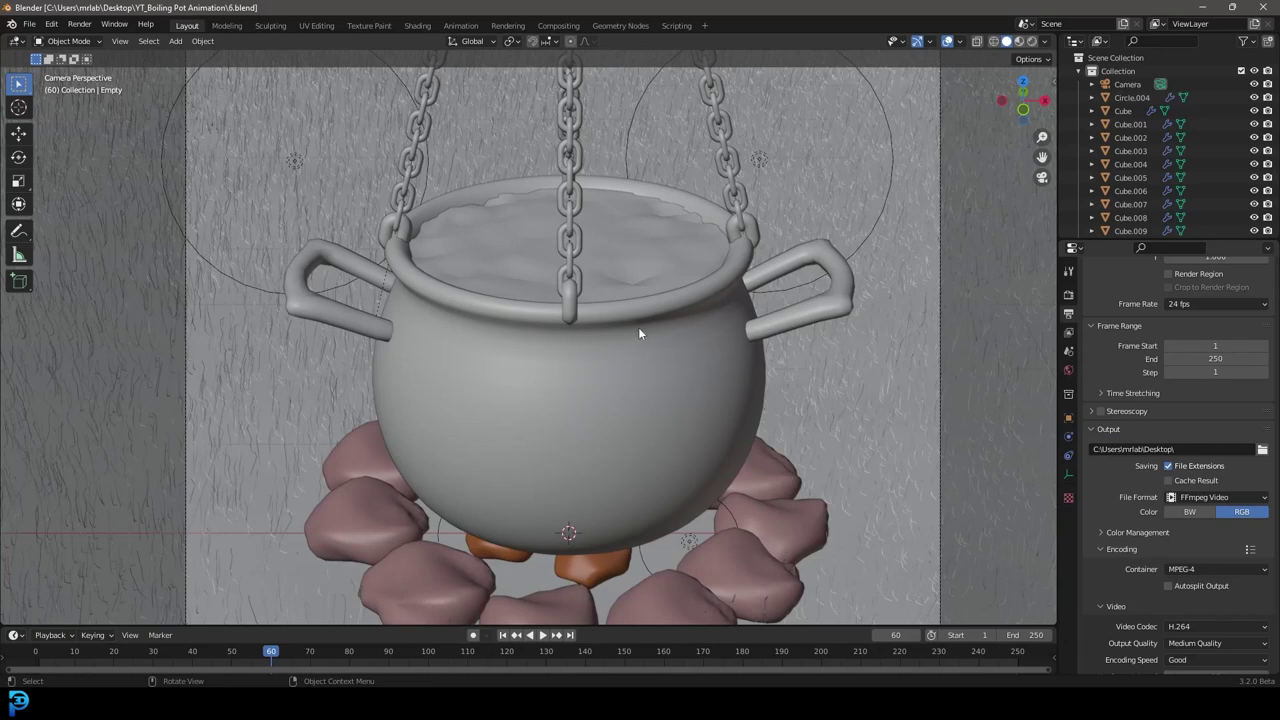
pyautogui.scroll(-1, 647, 317)
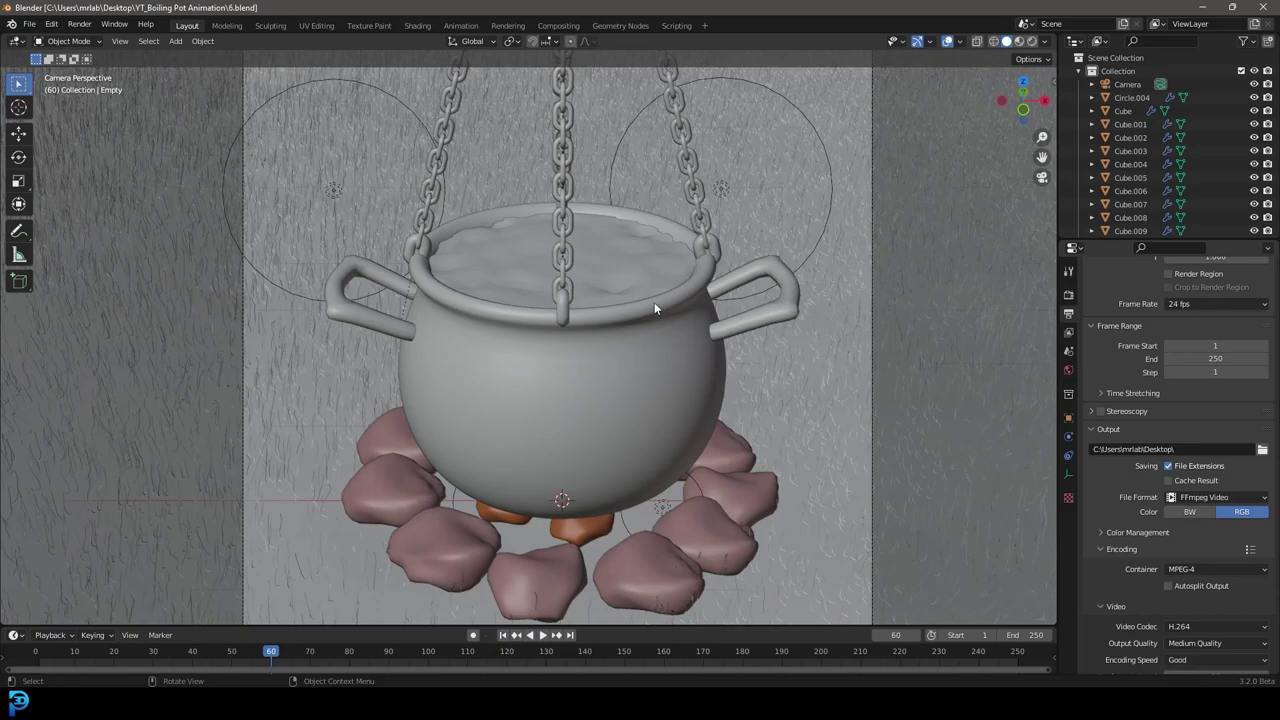